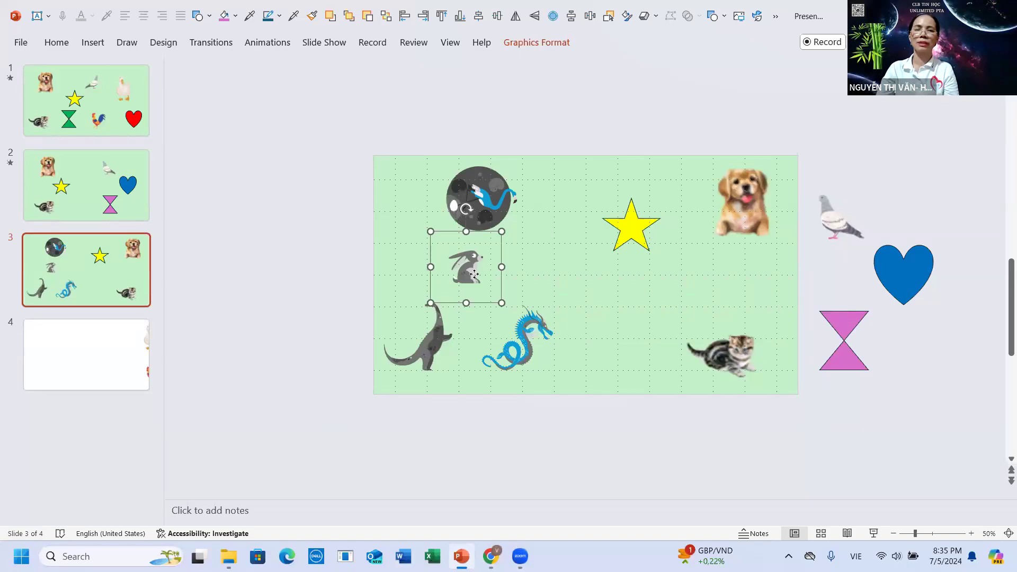
Nudge the rabbit down, then rotate the moon and dragon pictures back upright.
{"action": "left_click_drag", "start_coordinate": [474, 274], "coordinate": [477, 281]}
{"action": "left_click", "coordinate": [477, 212]}
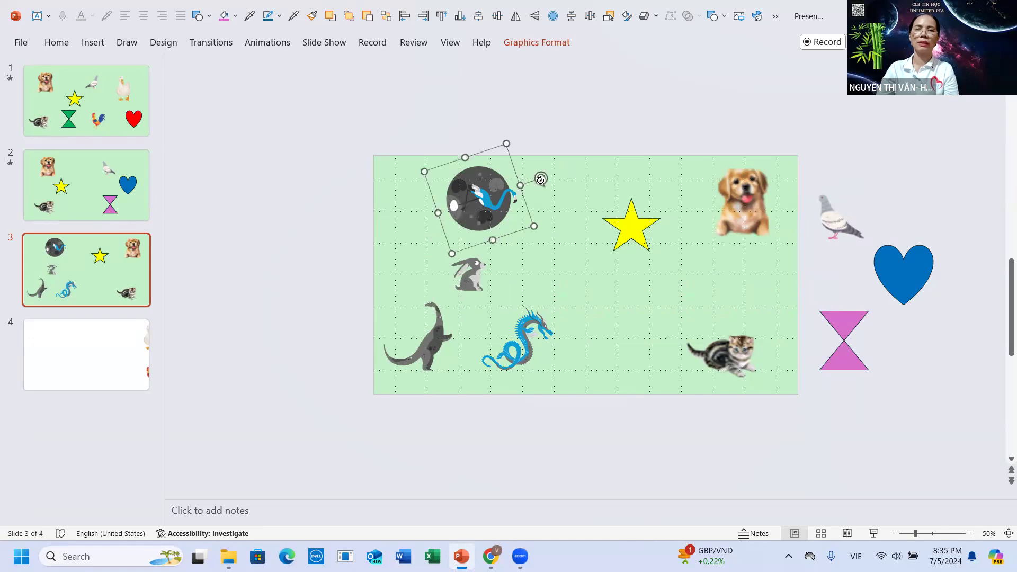
{"action": "mouse_move", "coordinate": [541, 179]}
{"action": "left_mouse_down"}
{"action": "mouse_move", "coordinate": [482, 168]}
{"action": "mouse_move", "coordinate": [487, 184]}
{"action": "left_mouse_up"}
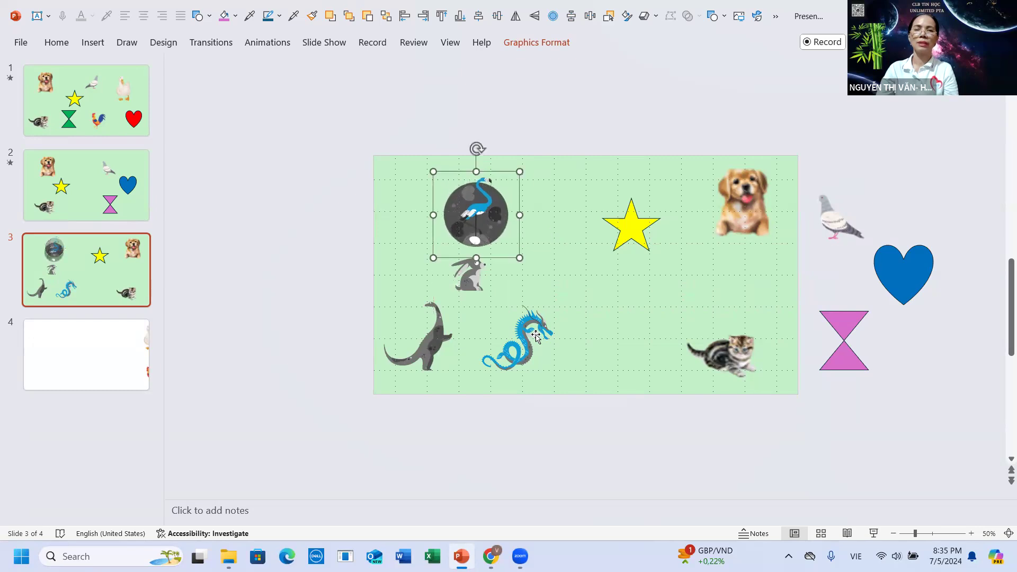
{"action": "left_click", "coordinate": [536, 335]}
{"action": "left_click_drag", "start_coordinate": [561, 295], "coordinate": [535, 290]}
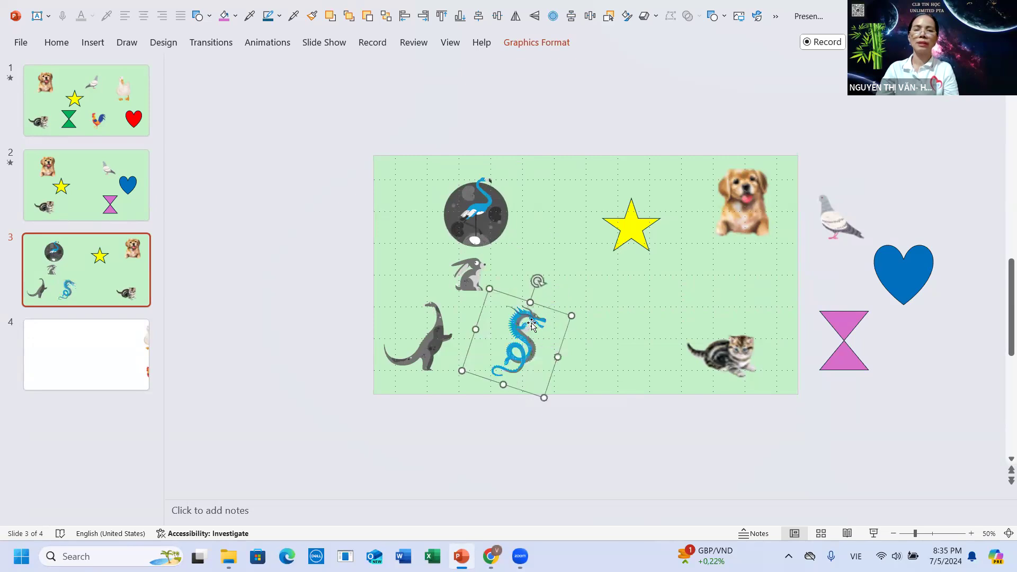
Move the moon up-left, shift the star right, and move the dog and cat left.
{"action": "mouse_move", "coordinate": [497, 257]}
{"action": "left_mouse_down"}
{"action": "mouse_move", "coordinate": [456, 254]}
{"action": "mouse_move", "coordinate": [527, 266]}
{"action": "left_mouse_up"}
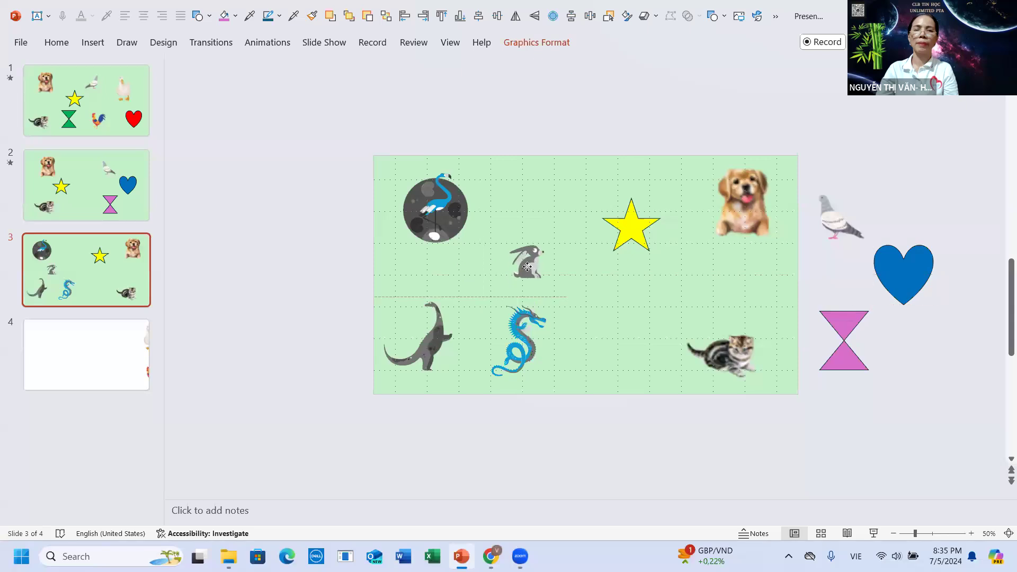
{"action": "left_click", "coordinate": [526, 334]}
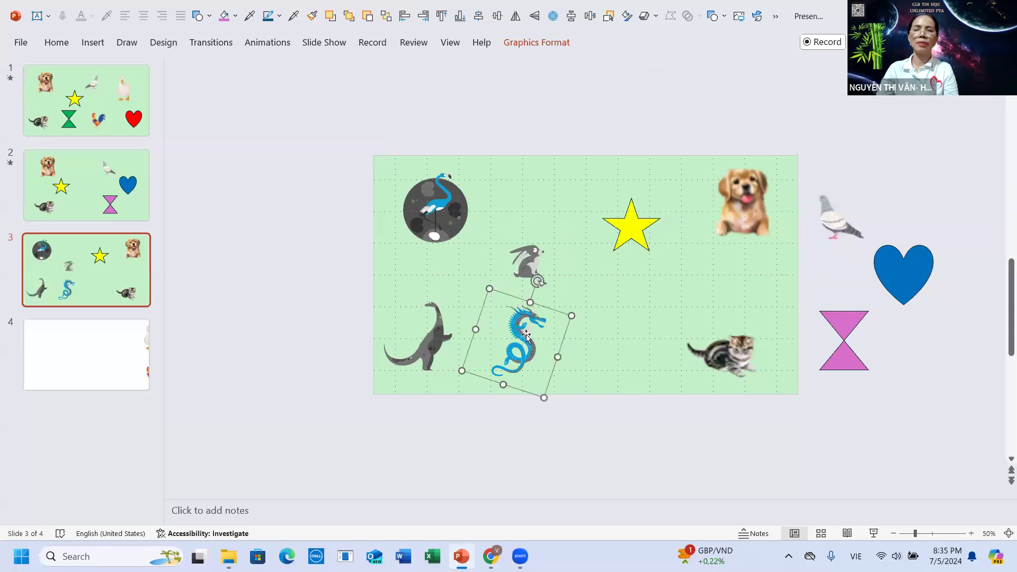
{"action": "left_click_drag", "start_coordinate": [627, 237], "coordinate": [631, 238]}
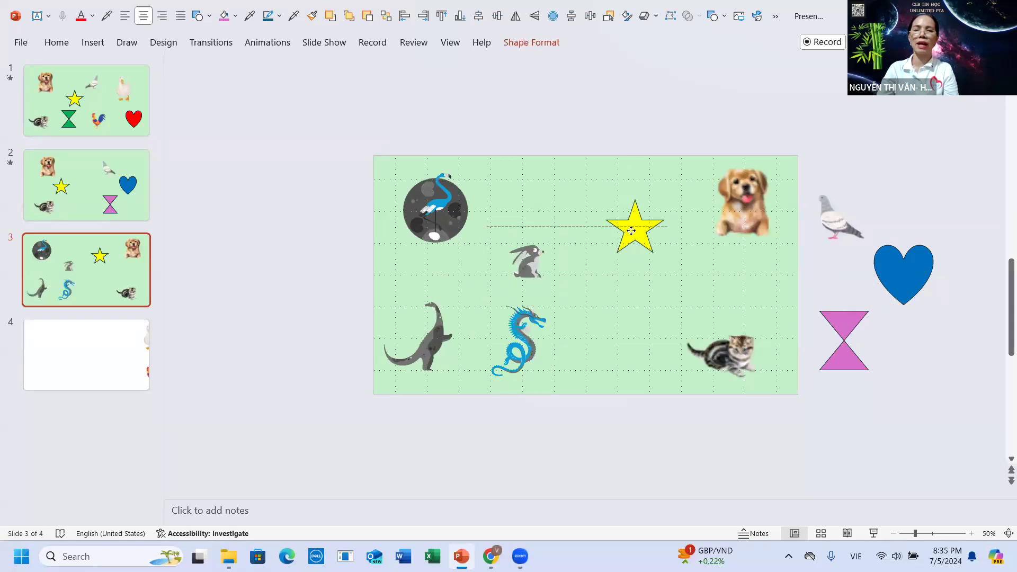
{"action": "left_click_drag", "start_coordinate": [733, 222], "coordinate": [728, 223]}
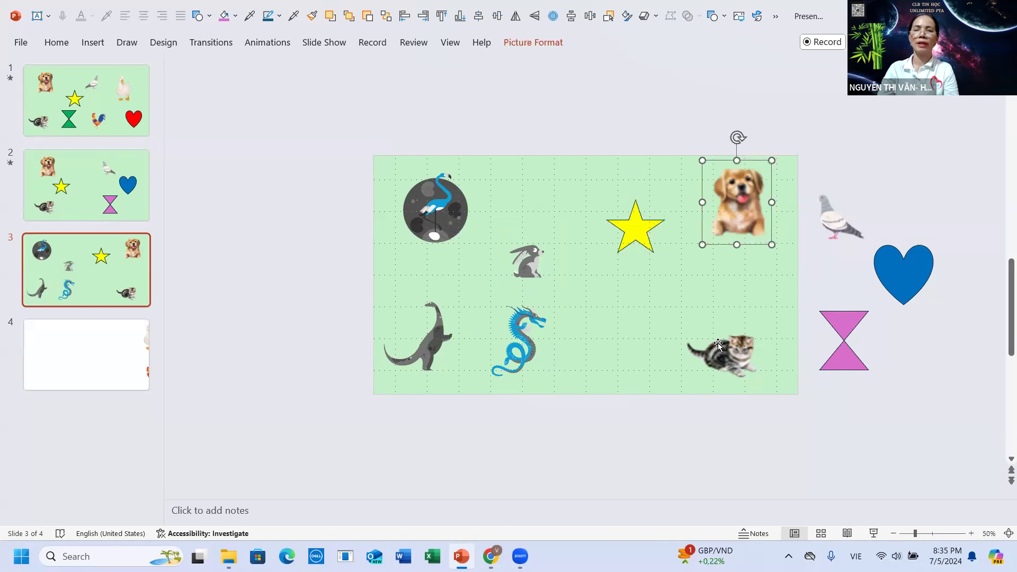
{"action": "left_click_drag", "start_coordinate": [720, 352], "coordinate": [714, 350]}
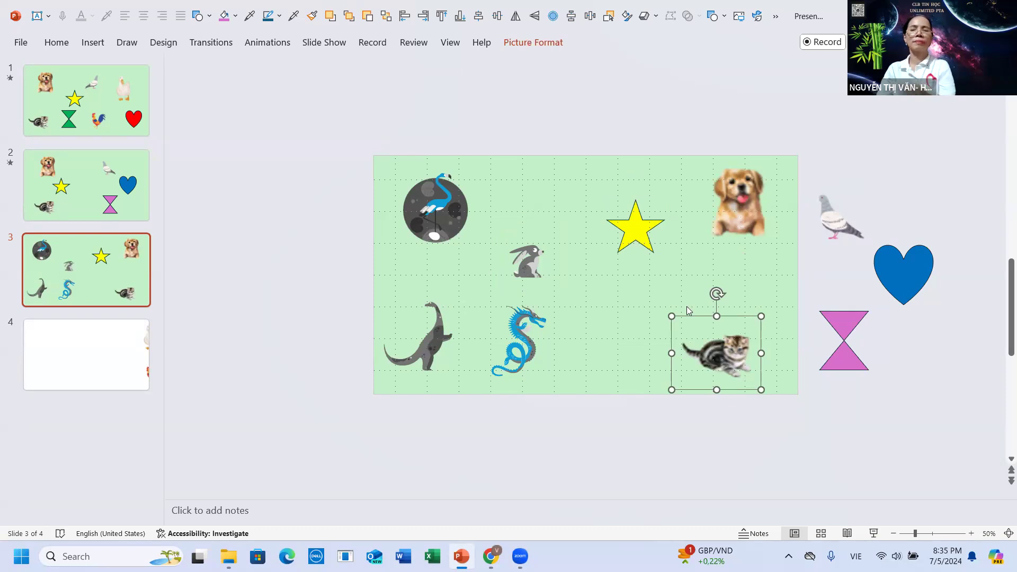
{"action": "left_click", "coordinate": [570, 199]}
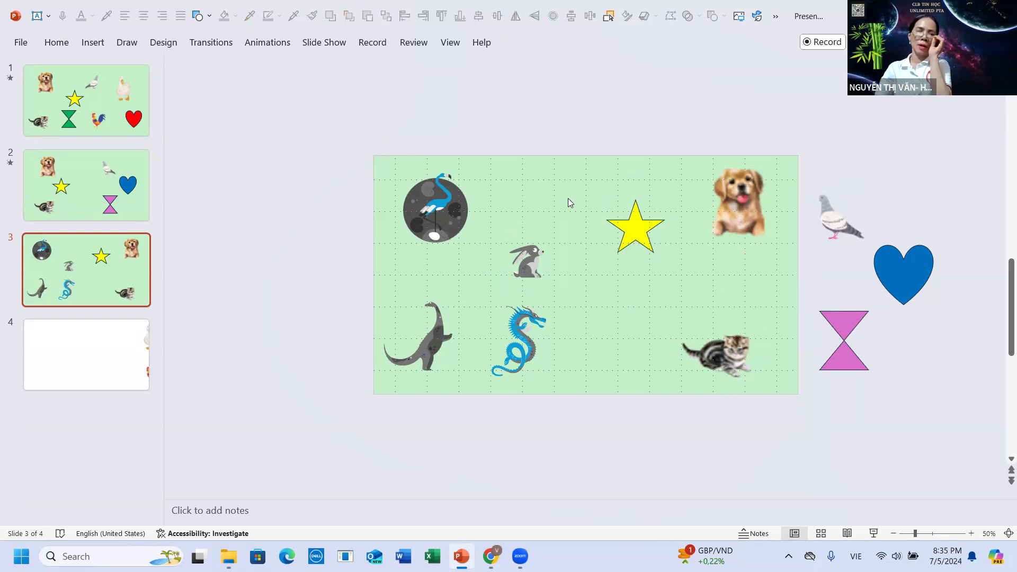
Select every object on slide 3 and apply the Morph transition.
{"action": "left_click", "coordinate": [41, 179]}
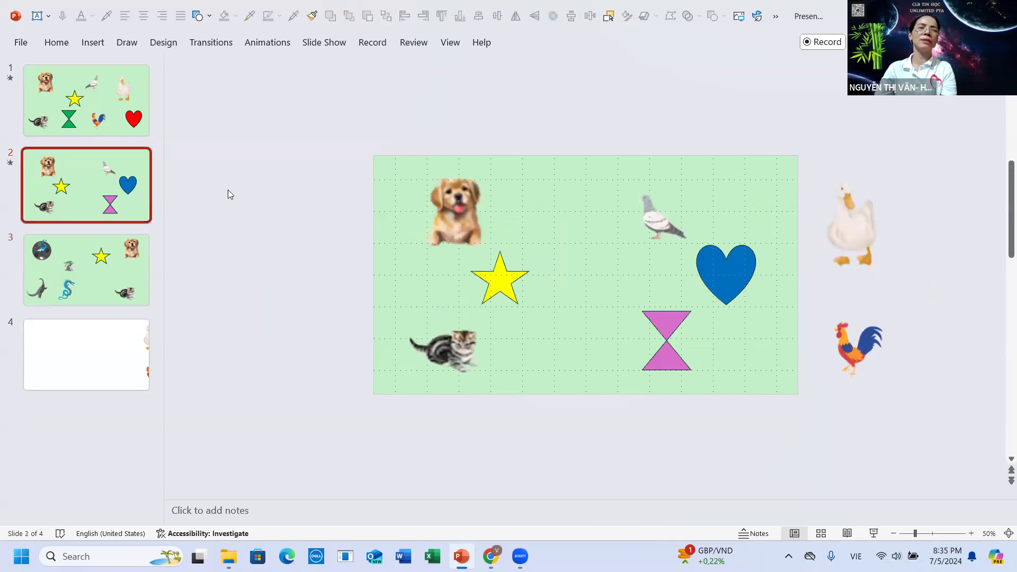
{"action": "left_click", "coordinate": [83, 286]}
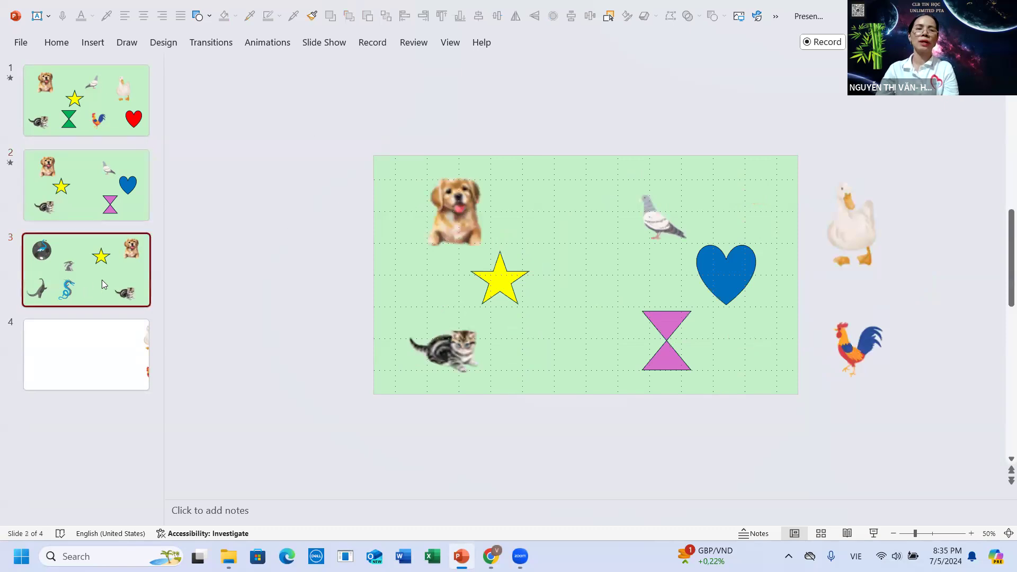
{"action": "left_click_drag", "start_coordinate": [281, 92], "coordinate": [967, 474]}
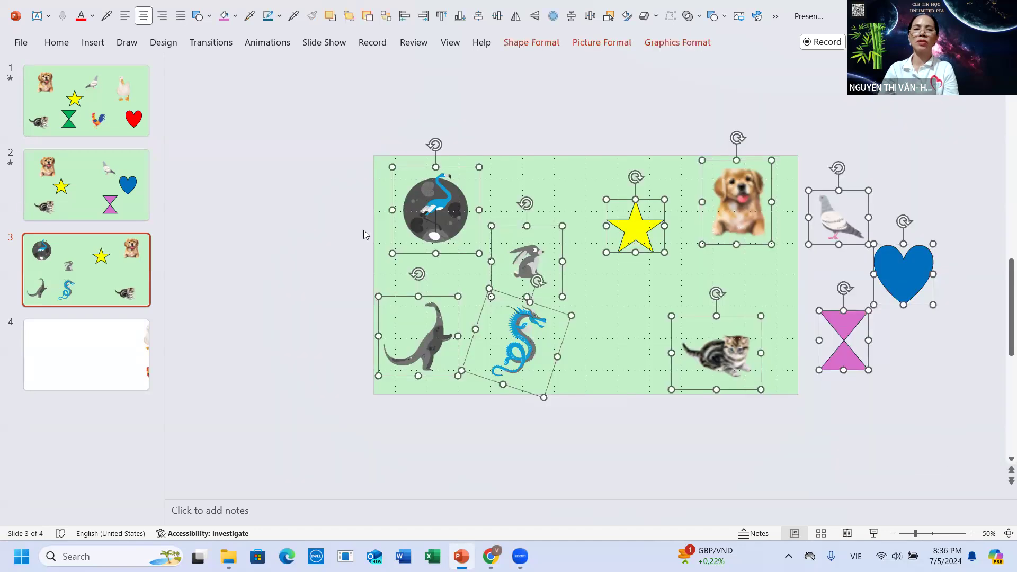
{"action": "left_click", "coordinate": [212, 45]}
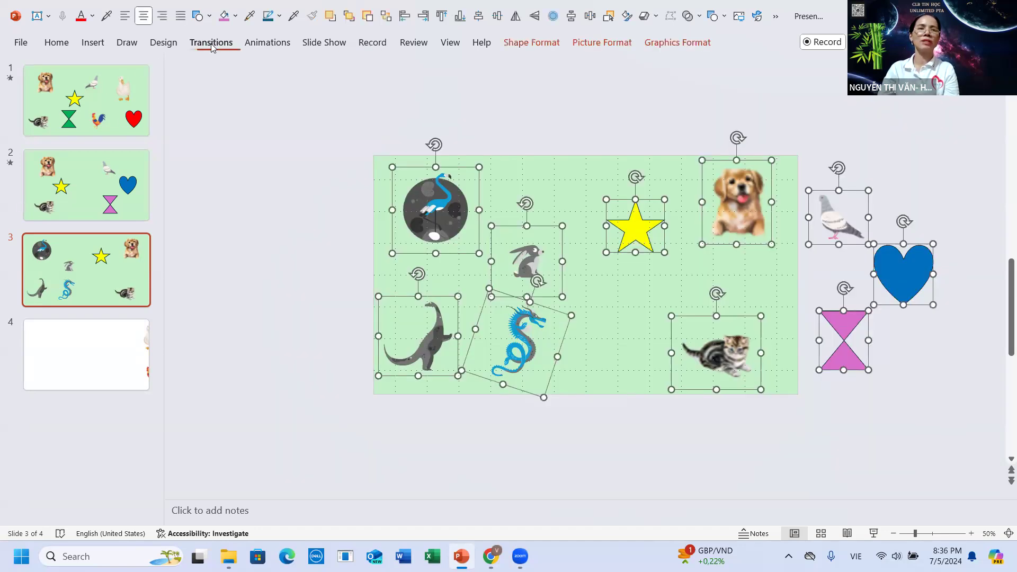
{"action": "left_click", "coordinate": [142, 93]}
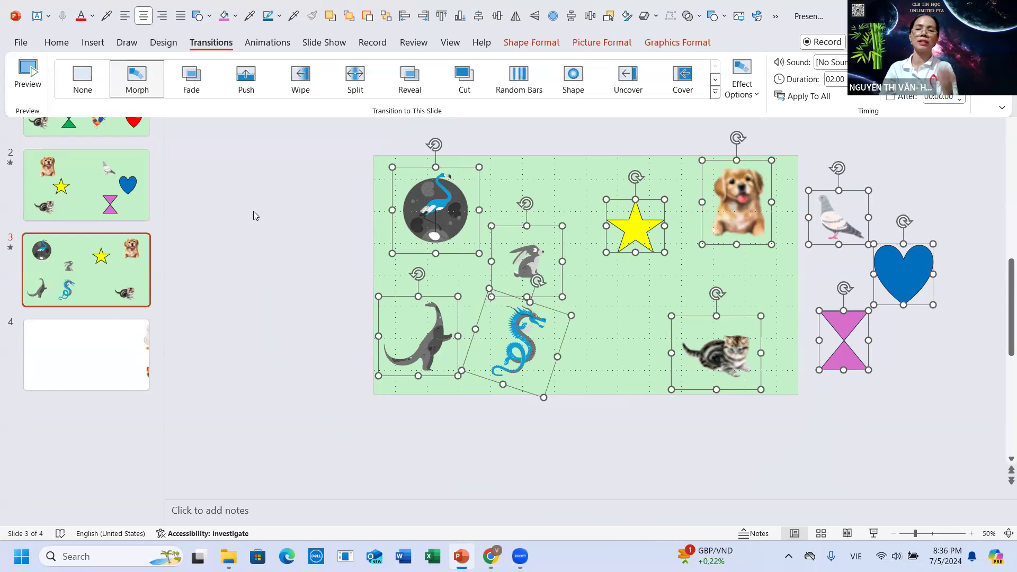
{"action": "key", "text": "Escape"}
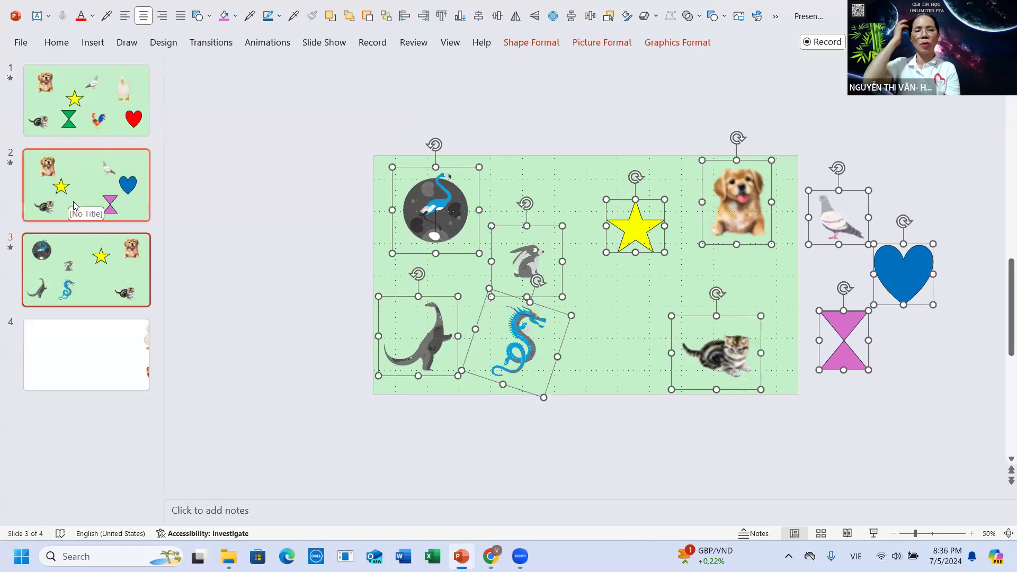
Copy slide 3's objects and paste them onto slide 4 with Ctrl+V.
{"action": "left_click", "coordinate": [87, 353]}
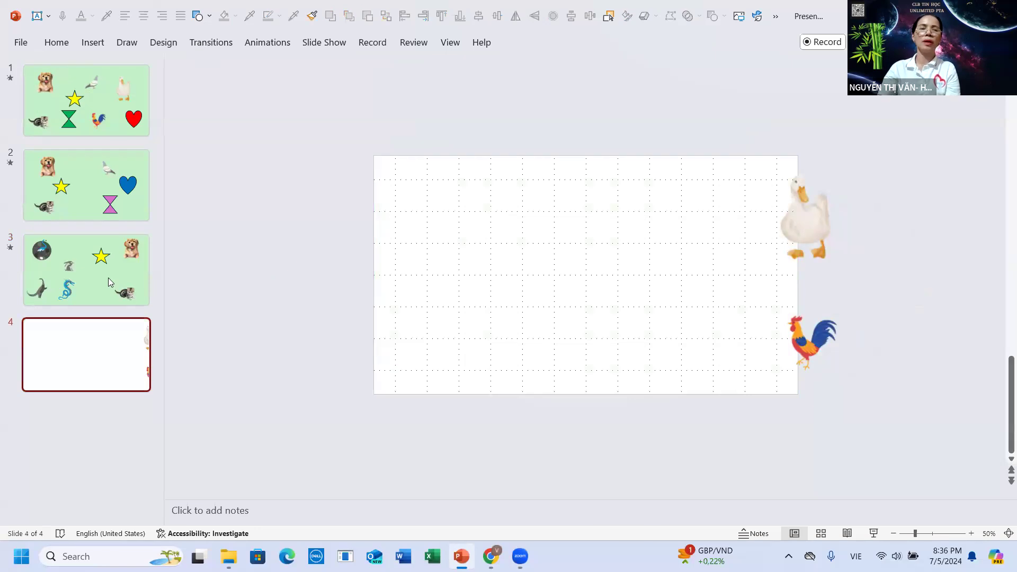
{"action": "left_click", "coordinate": [69, 254]}
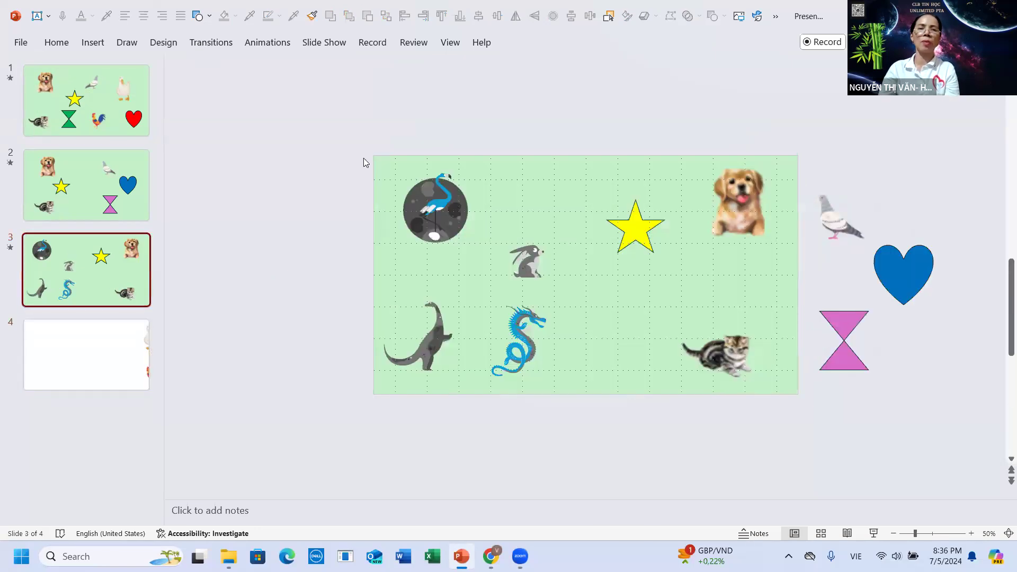
{"action": "left_click_drag", "start_coordinate": [346, 125], "coordinate": [964, 437]}
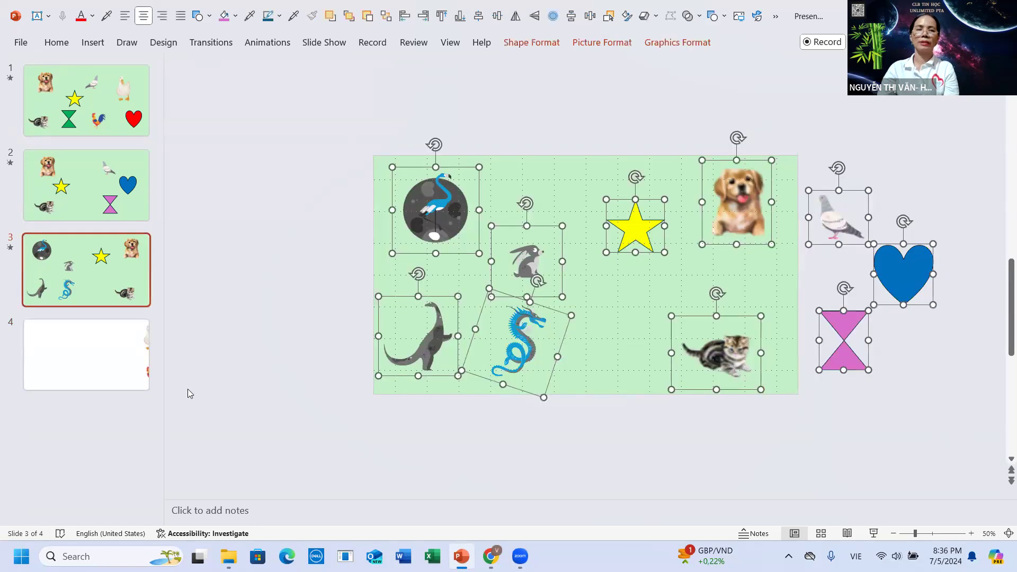
{"action": "left_click", "coordinate": [85, 366]}
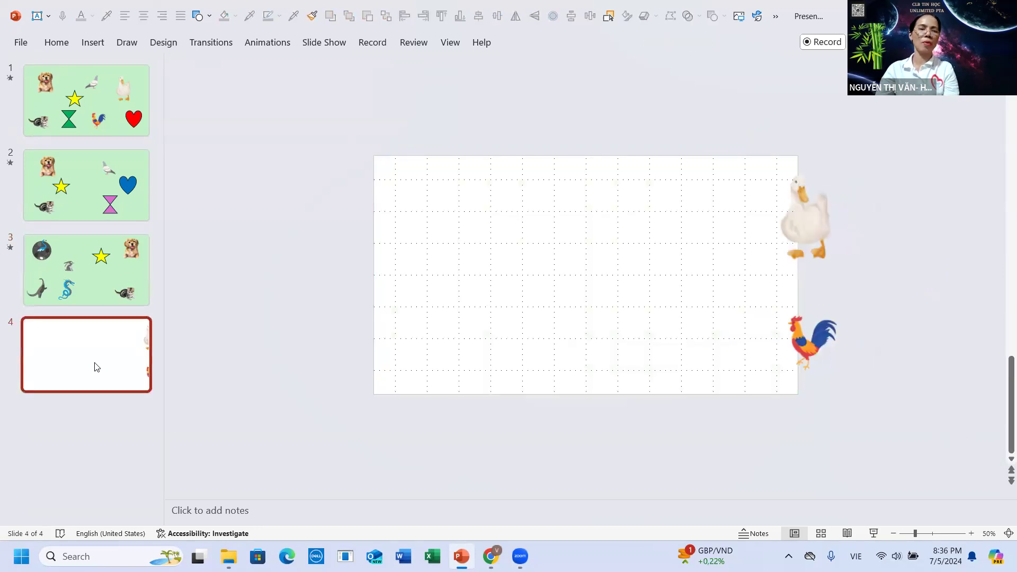
{"action": "left_click_drag", "start_coordinate": [803, 175], "coordinate": [656, 365]}
{"action": "right_click", "coordinate": [656, 366]}
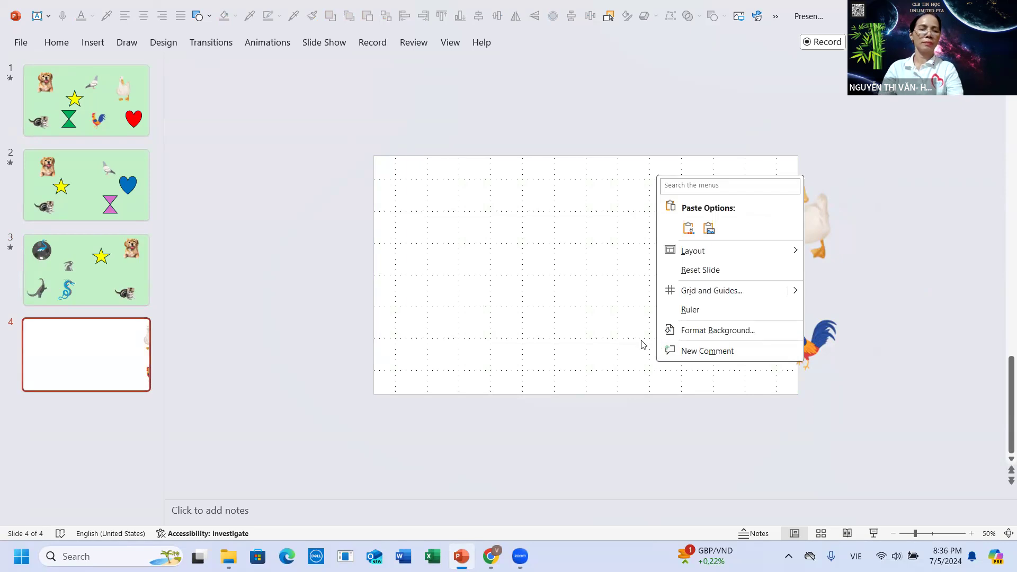
{"action": "left_click", "coordinate": [277, 265]}
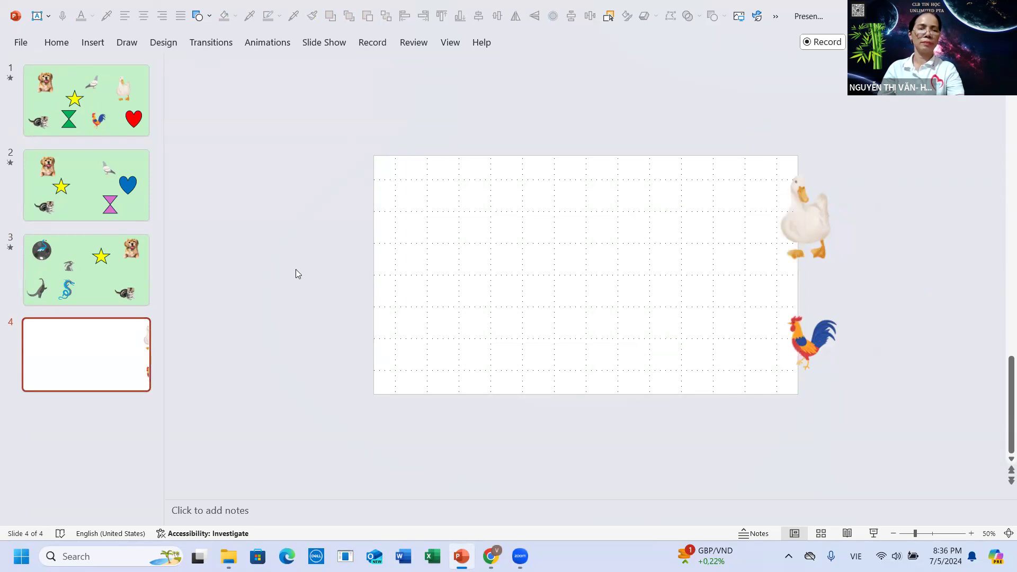
{"action": "key", "text": "ctrl+v"}
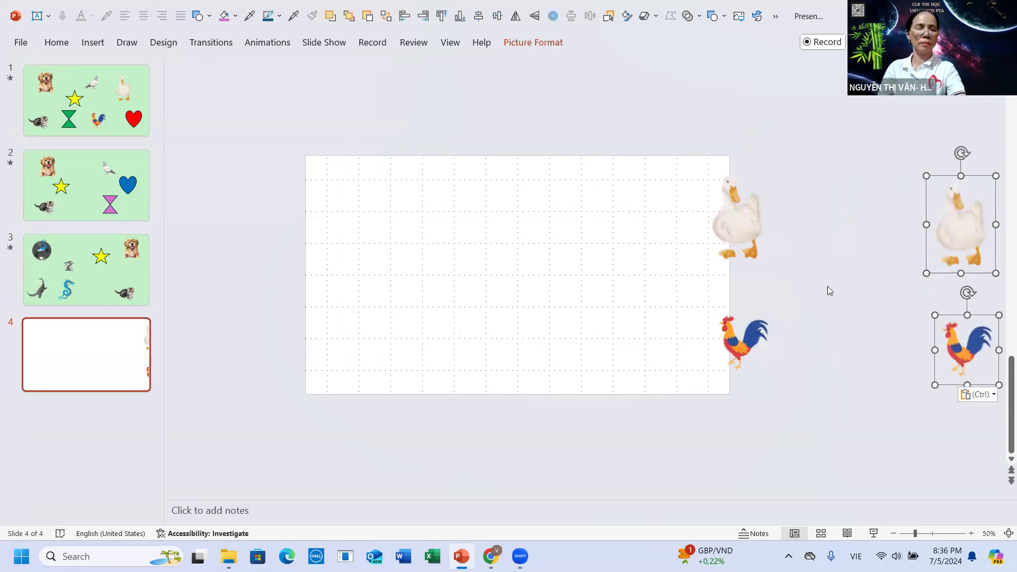
Reselect all of slide 3's objects and paste them onto slide 4 with Home > Paste.
{"action": "left_click", "coordinate": [143, 272]}
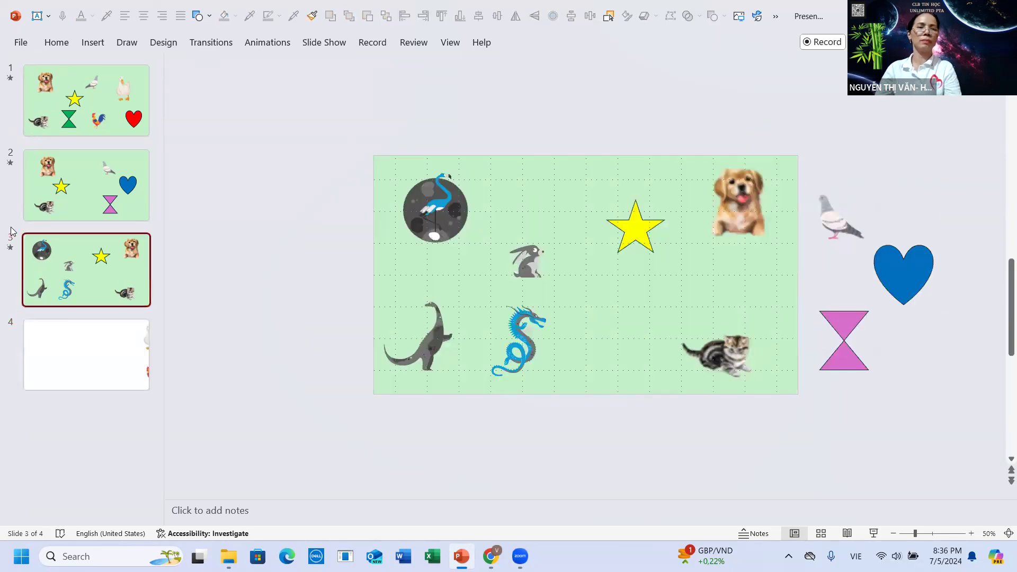
{"action": "mouse_move", "coordinate": [311, 96]}
{"action": "left_mouse_down"}
{"action": "mouse_move", "coordinate": [1003, 512]}
{"action": "mouse_move", "coordinate": [1003, 500]}
{"action": "left_mouse_up"}
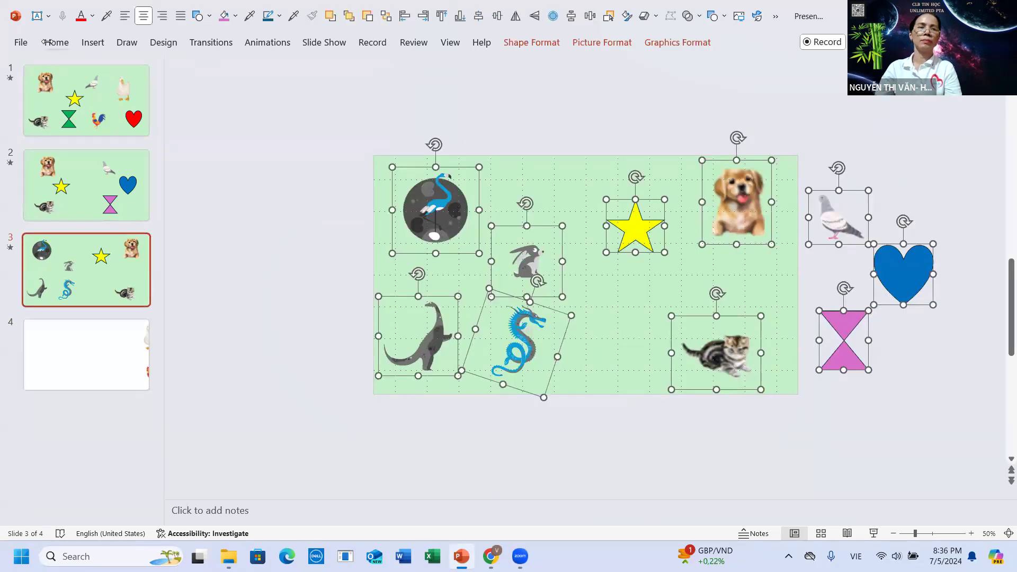
{"action": "left_click", "coordinate": [79, 350]}
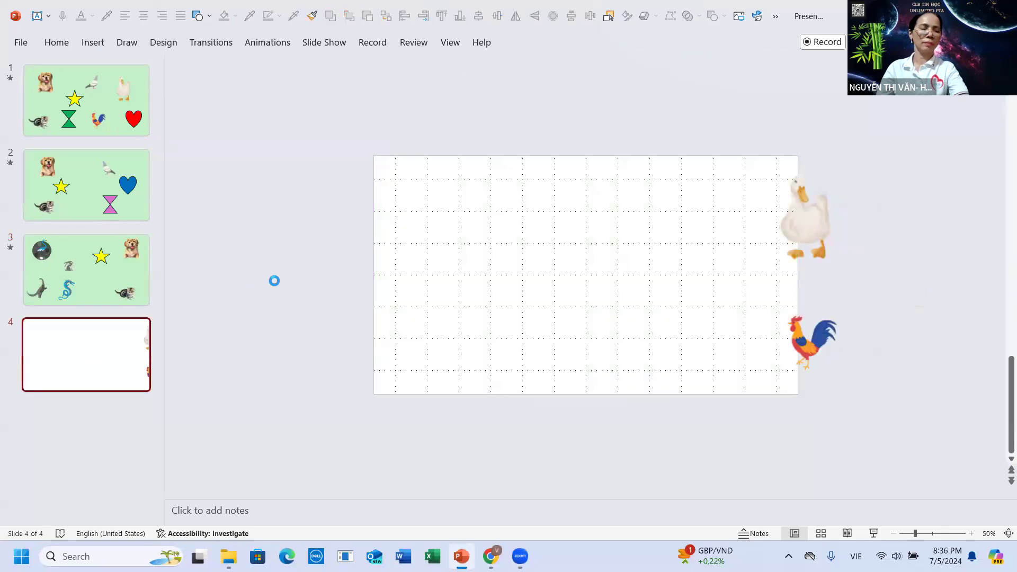
{"action": "left_click", "coordinate": [61, 43]}
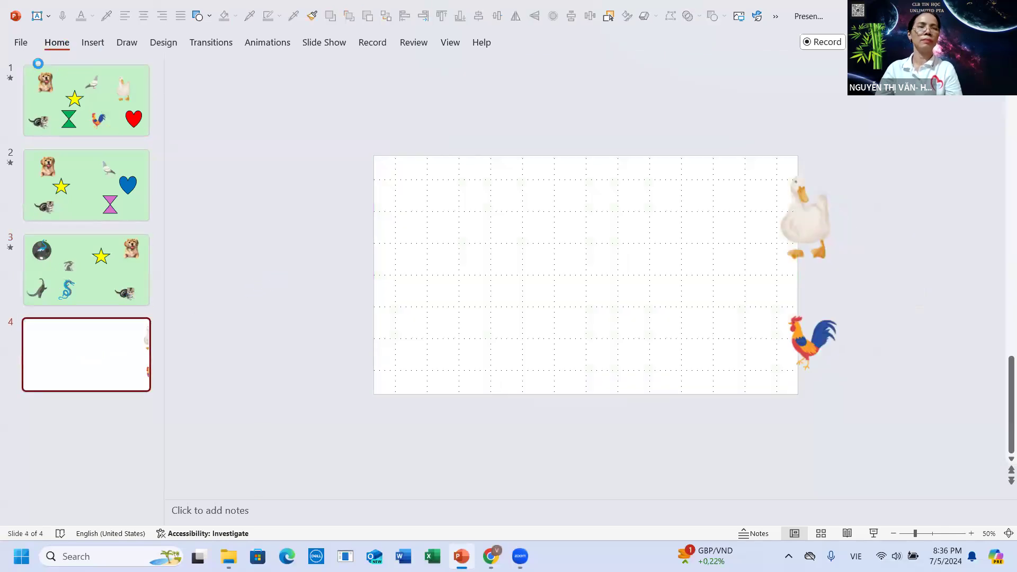
{"action": "left_click", "coordinate": [28, 72]}
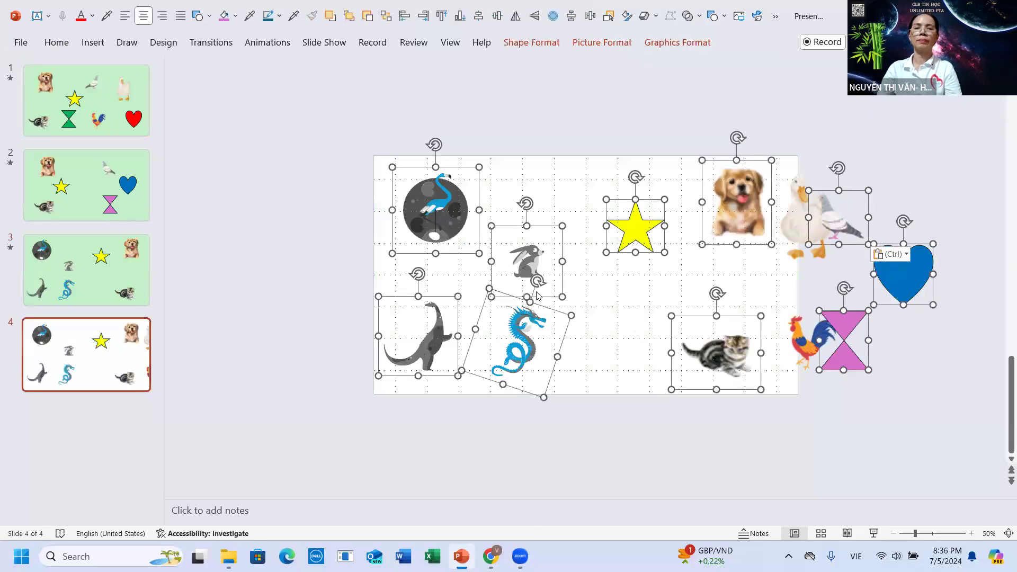
Delete the extra pigeon, pink hourglass and blue heart copies from slide 4.
{"action": "left_click", "coordinate": [608, 290]}
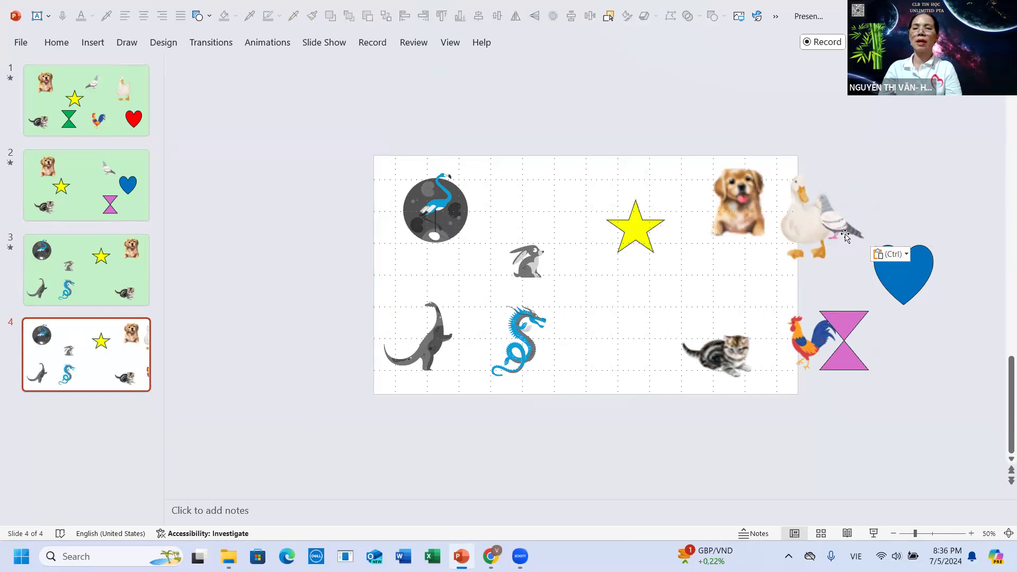
{"action": "left_click", "coordinate": [847, 234]}
{"action": "left_click", "coordinate": [891, 289]}
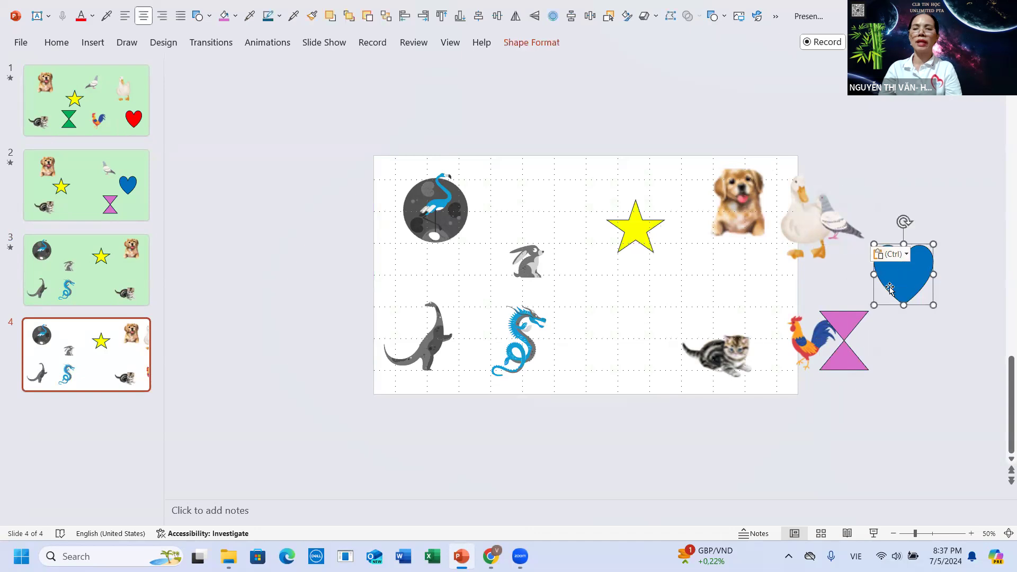
{"action": "left_click", "coordinate": [847, 227], "text": "shift"}
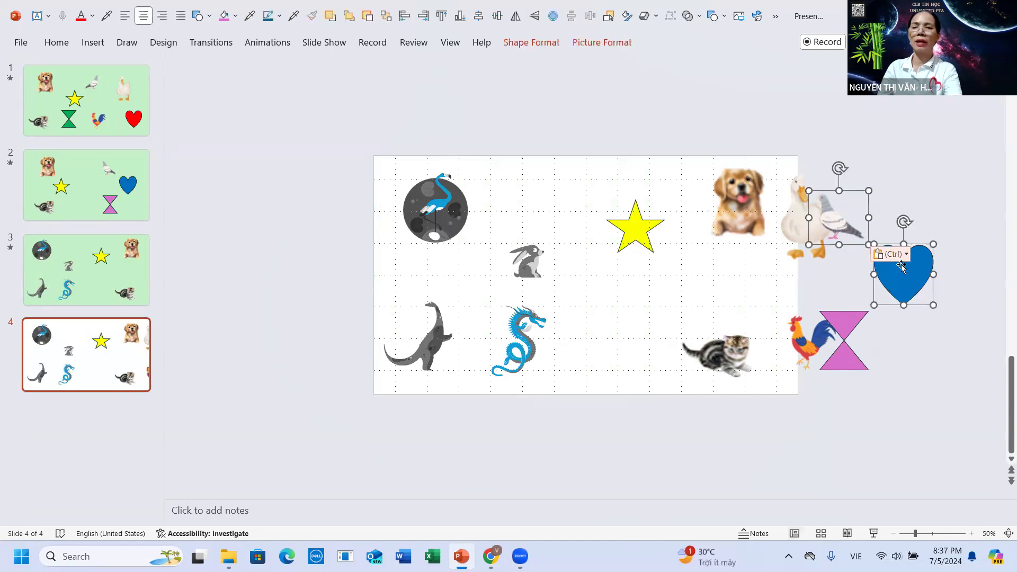
{"action": "left_click", "coordinate": [903, 278], "text": "shift"}
{"action": "left_click", "coordinate": [851, 329], "text": "shift"}
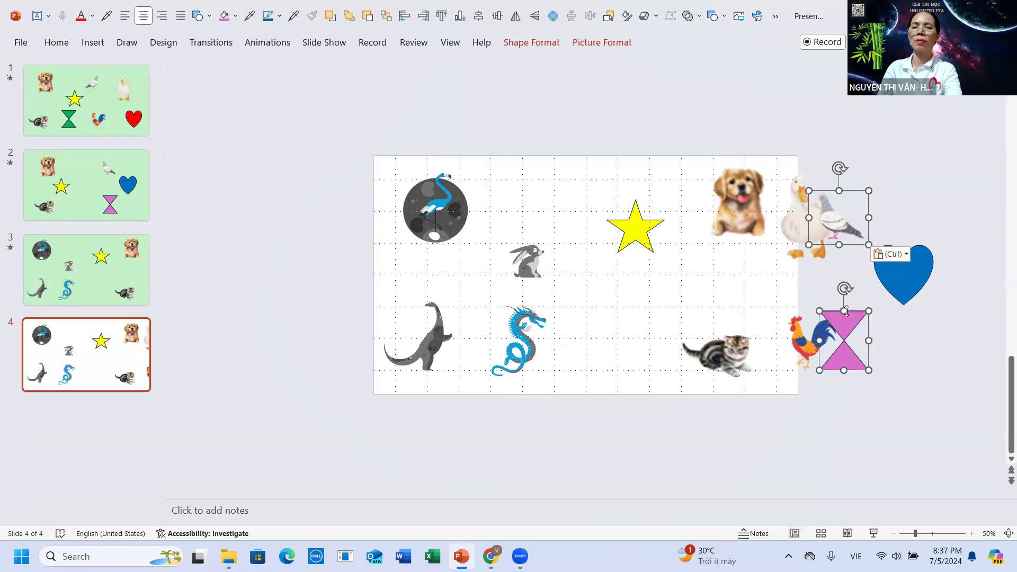
{"action": "key", "text": "Delete"}
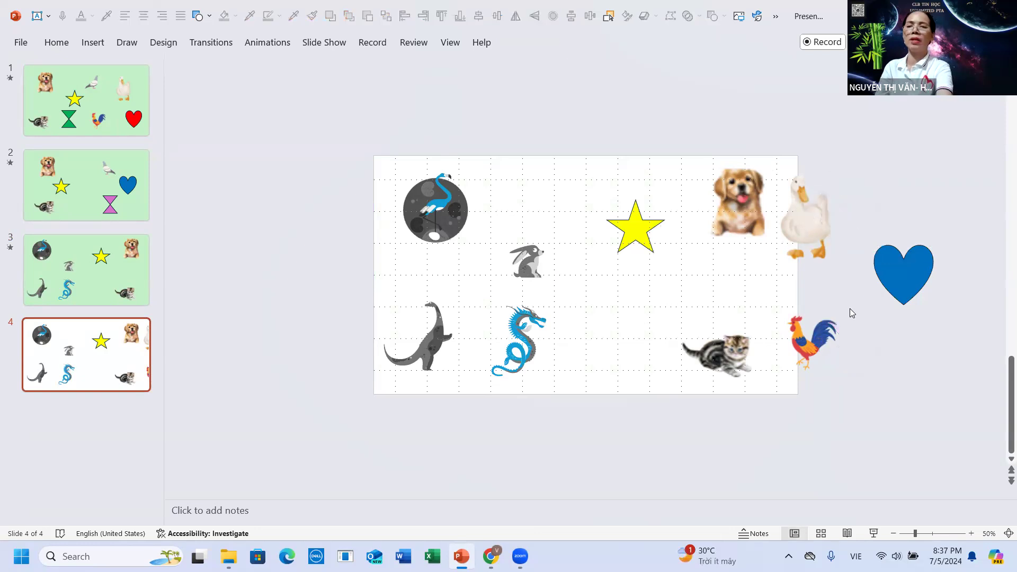
{"action": "left_click", "coordinate": [906, 283]}
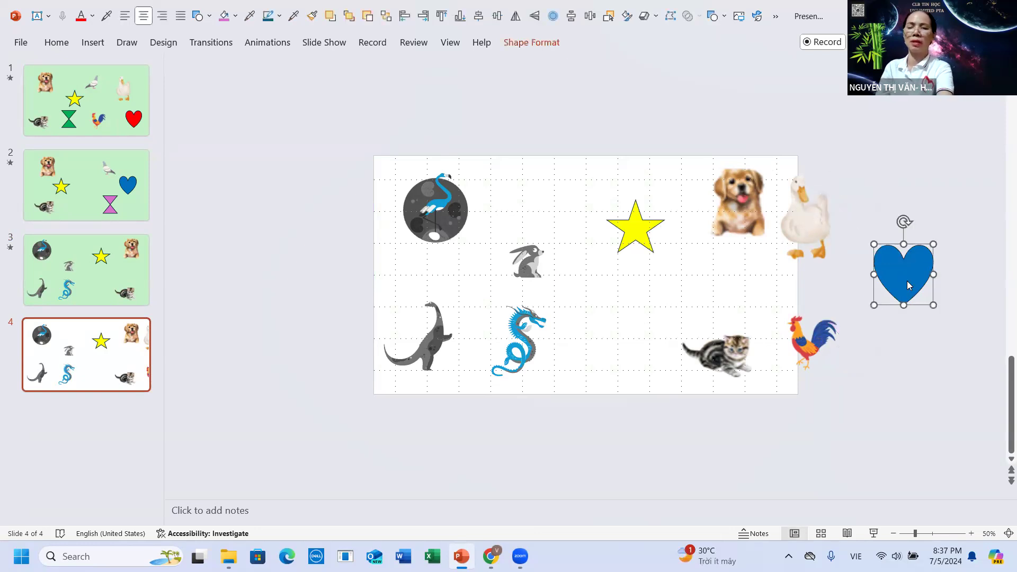
{"action": "key", "text": "Delete"}
Move the duck and rooster pictures off the left edge of the slide.
{"action": "left_click", "coordinate": [806, 242]}
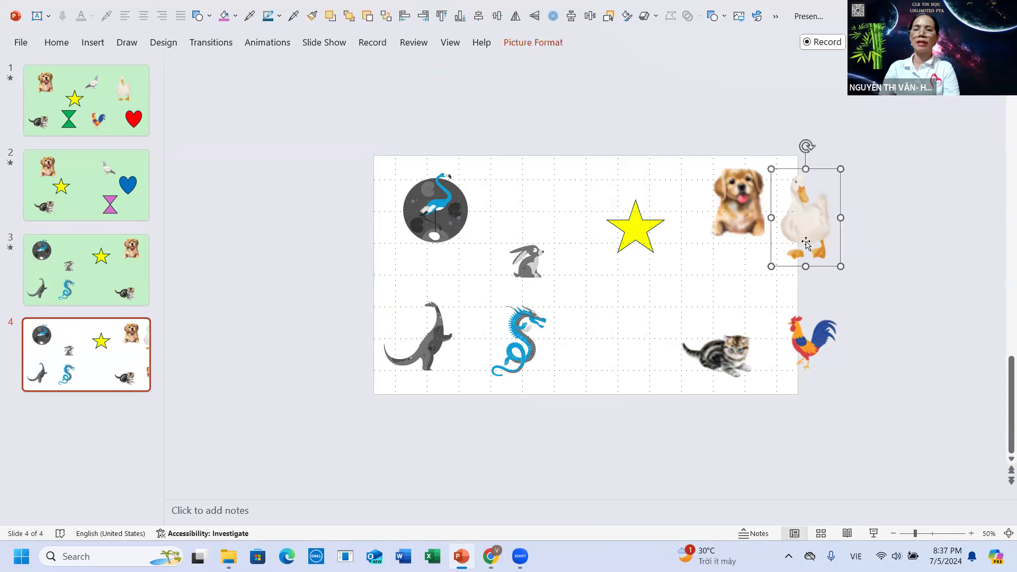
{"action": "left_click", "coordinate": [806, 331], "text": "shift"}
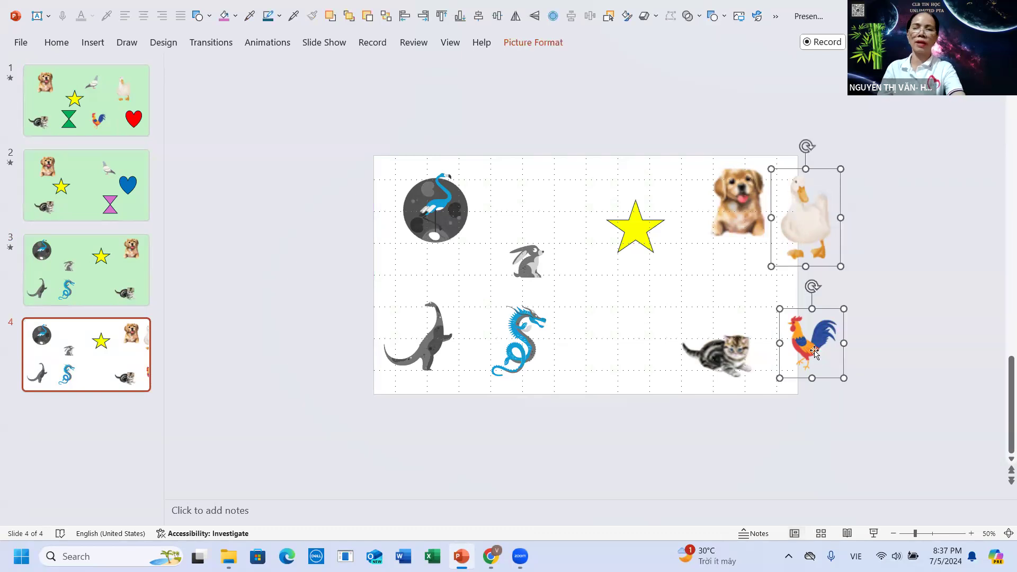
{"action": "mouse_move", "coordinate": [806, 331]}
{"action": "left_mouse_down"}
{"action": "mouse_move", "coordinate": [259, 294]}
{"action": "mouse_move", "coordinate": [260, 308]}
{"action": "left_mouse_up"}
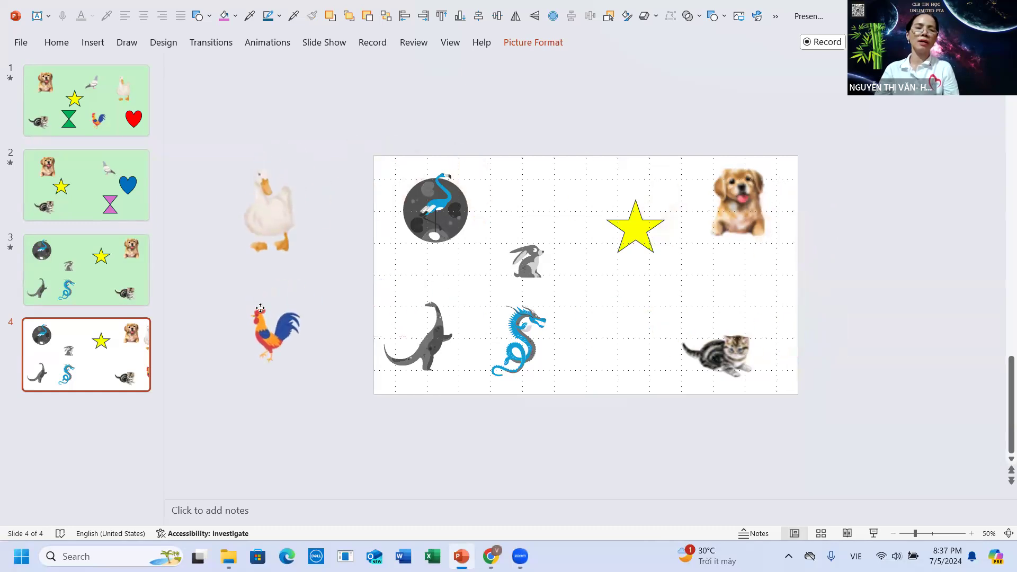
Reposition the duck and rooster, shift the dog right, and nudge the flamingo moon graphic.
{"action": "left_click_drag", "start_coordinate": [260, 308], "coordinate": [290, 318]}
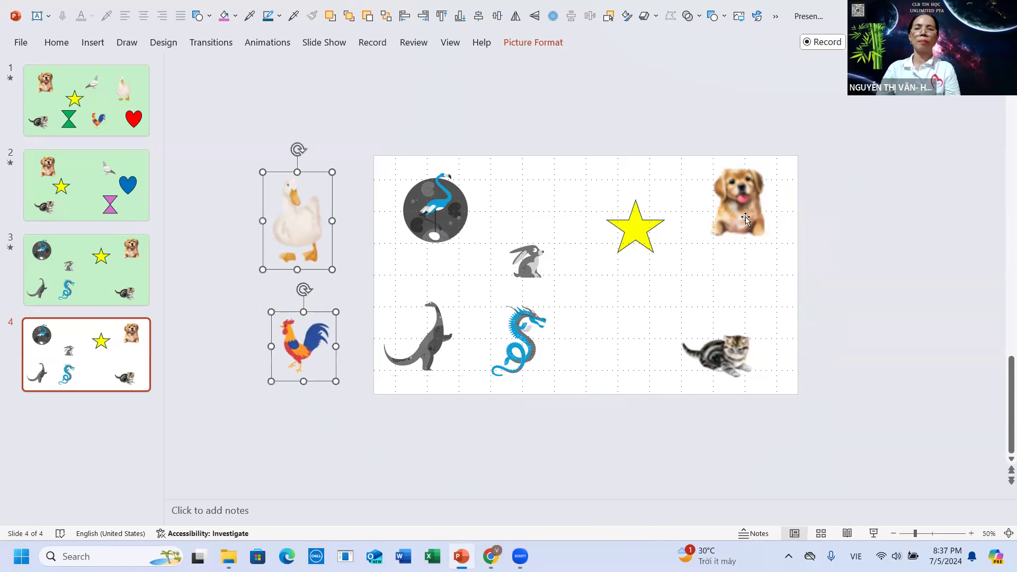
{"action": "mouse_move", "coordinate": [737, 218]}
{"action": "left_mouse_down"}
{"action": "mouse_move", "coordinate": [745, 227]}
{"action": "mouse_move", "coordinate": [736, 214]}
{"action": "left_mouse_up"}
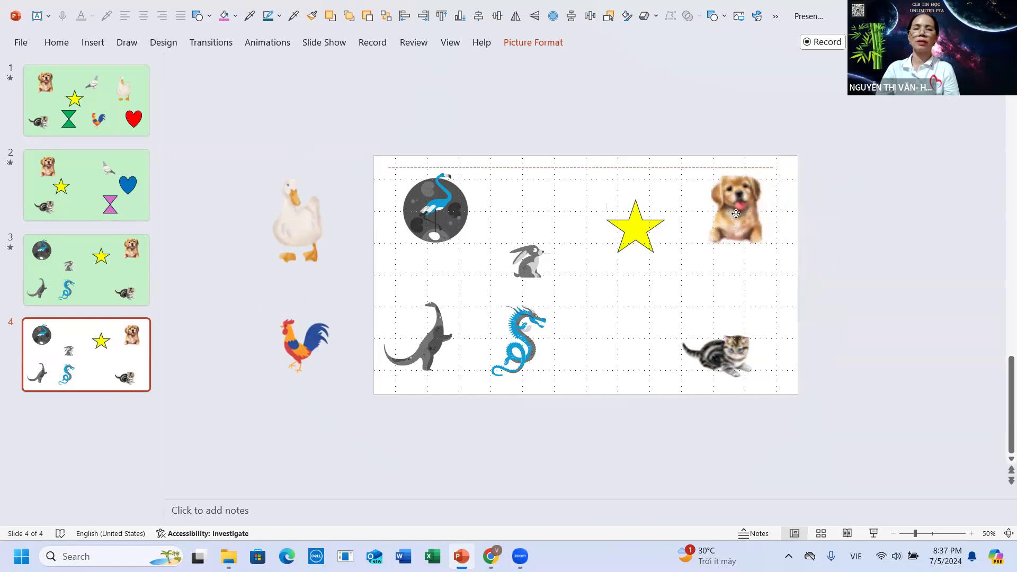
{"action": "left_click_drag", "start_coordinate": [736, 214], "coordinate": [751, 212]}
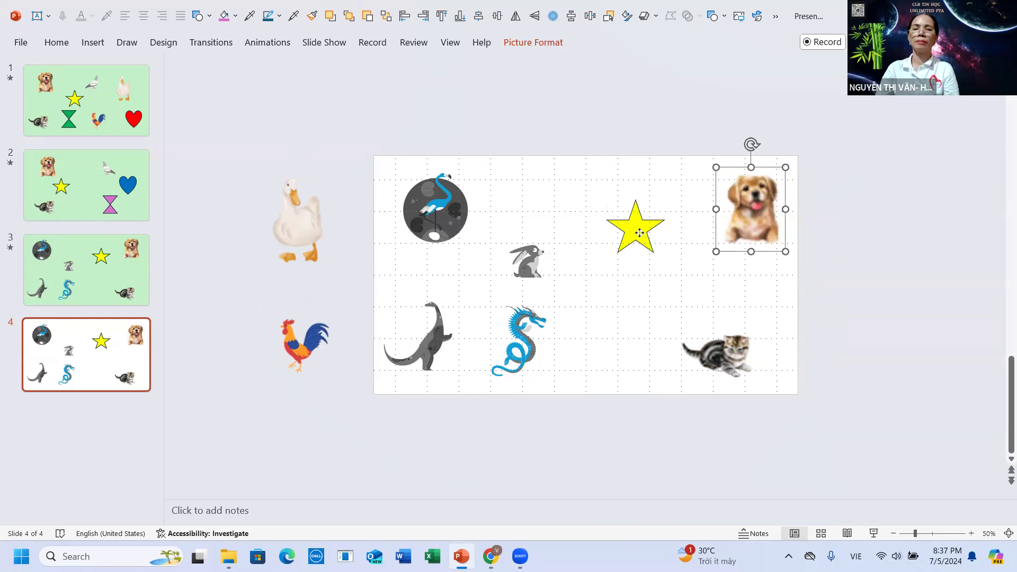
{"action": "left_click", "coordinate": [640, 234]}
{"action": "left_click_drag", "start_coordinate": [440, 222], "coordinate": [444, 219]}
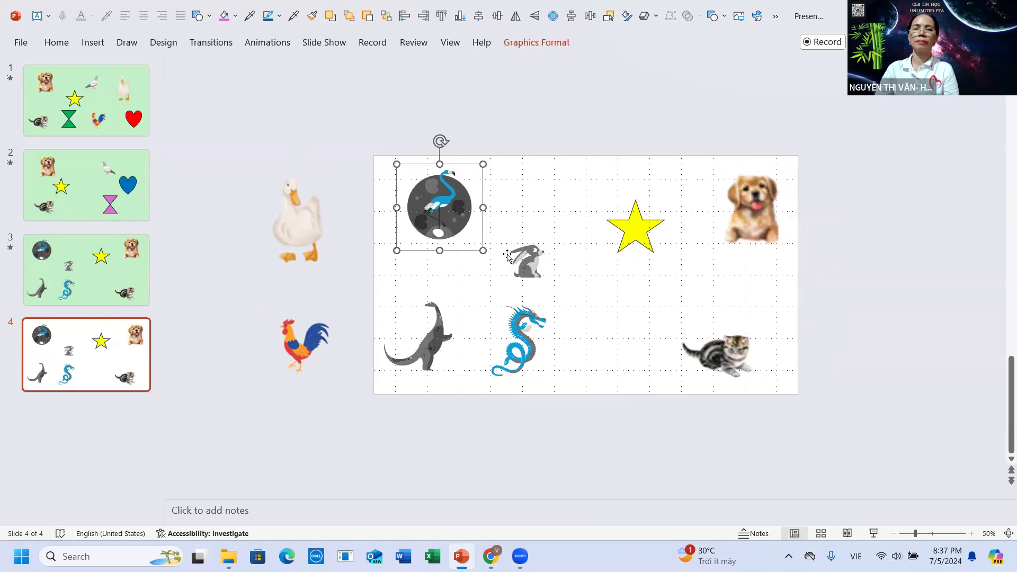
Shift the rabbit, dinosaur, dragon and cat slightly and tilt the dragon a little.
{"action": "left_click_drag", "start_coordinate": [507, 257], "coordinate": [518, 256]}
{"action": "left_click_drag", "start_coordinate": [421, 339], "coordinate": [429, 339]}
{"action": "left_click_drag", "start_coordinate": [522, 353], "coordinate": [545, 352]}
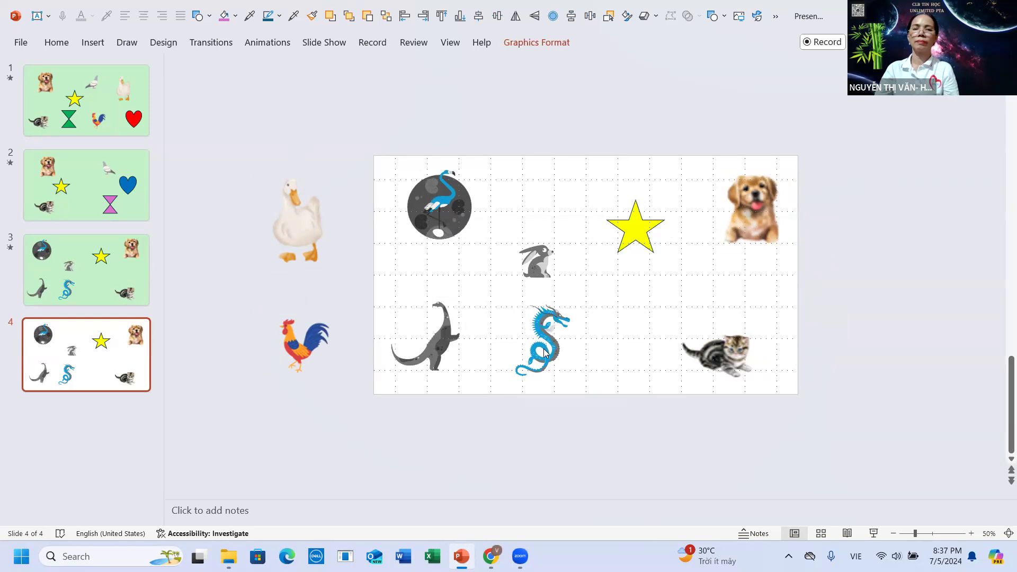
{"action": "left_click_drag", "start_coordinate": [736, 368], "coordinate": [713, 362]}
{"action": "left_click_drag", "start_coordinate": [554, 332], "coordinate": [551, 328]}
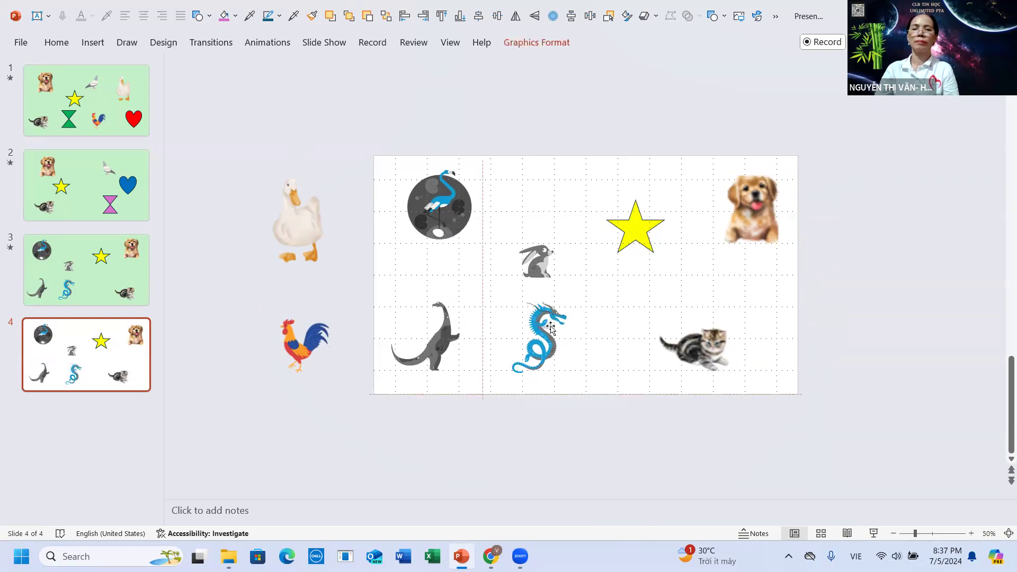
{"action": "left_click", "coordinate": [699, 345]}
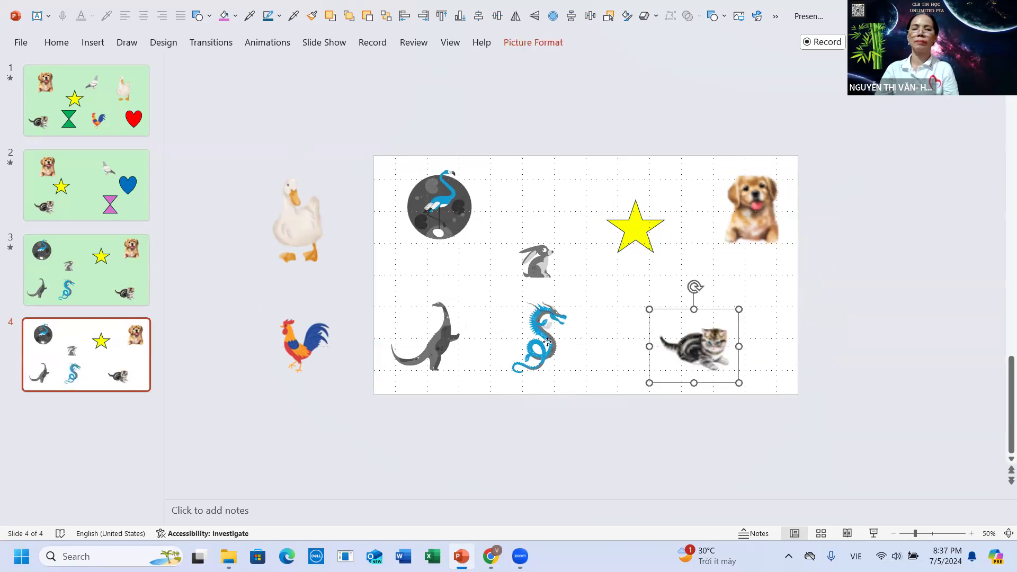
{"action": "key", "text": "ctrl+y"}
{"action": "key", "text": "ctrl+z"}
{"action": "key", "text": "ctrl+y"}
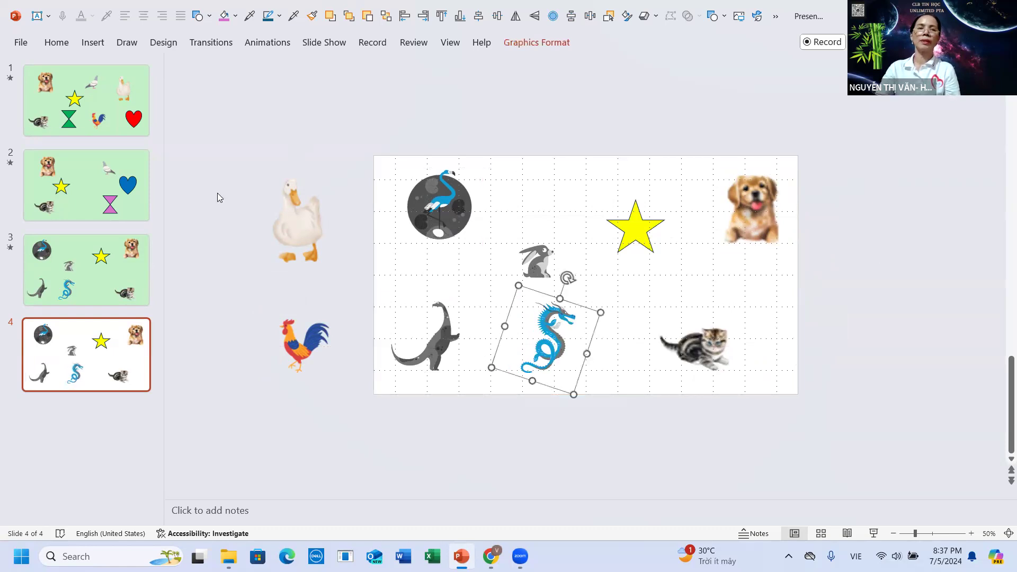
{"action": "left_click", "coordinate": [594, 206]}
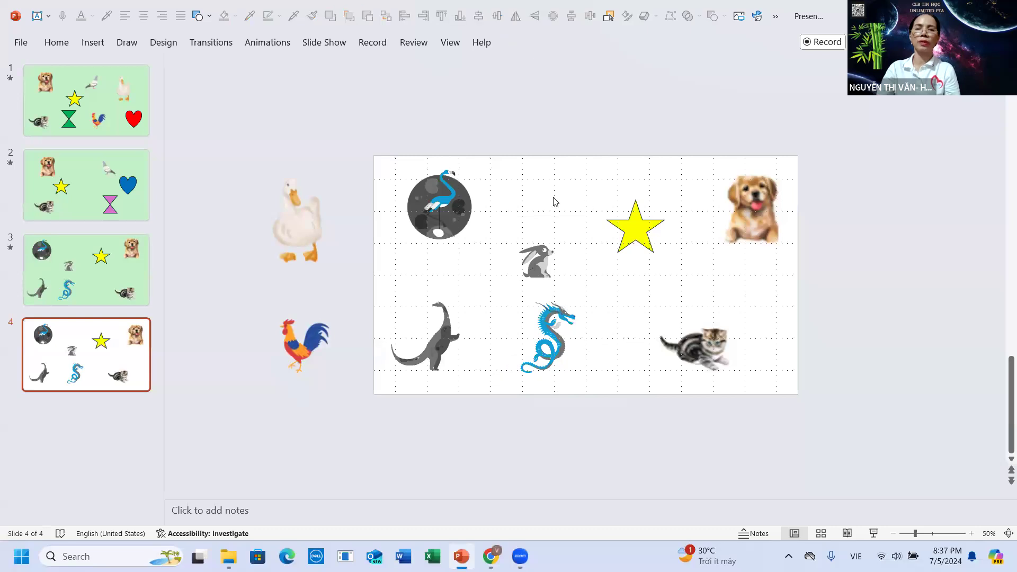
Give slide 4 a light green solid-fill background through Format Background.
{"action": "right_click", "coordinate": [555, 202]}
{"action": "left_click", "coordinate": [600, 353]}
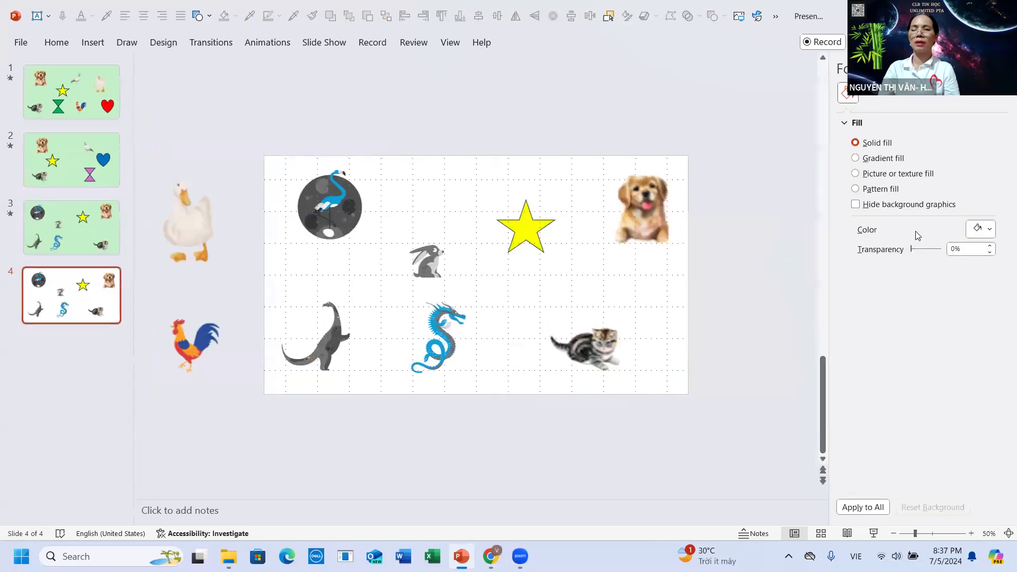
{"action": "left_click", "coordinate": [981, 228]}
{"action": "left_click", "coordinate": [981, 324]}
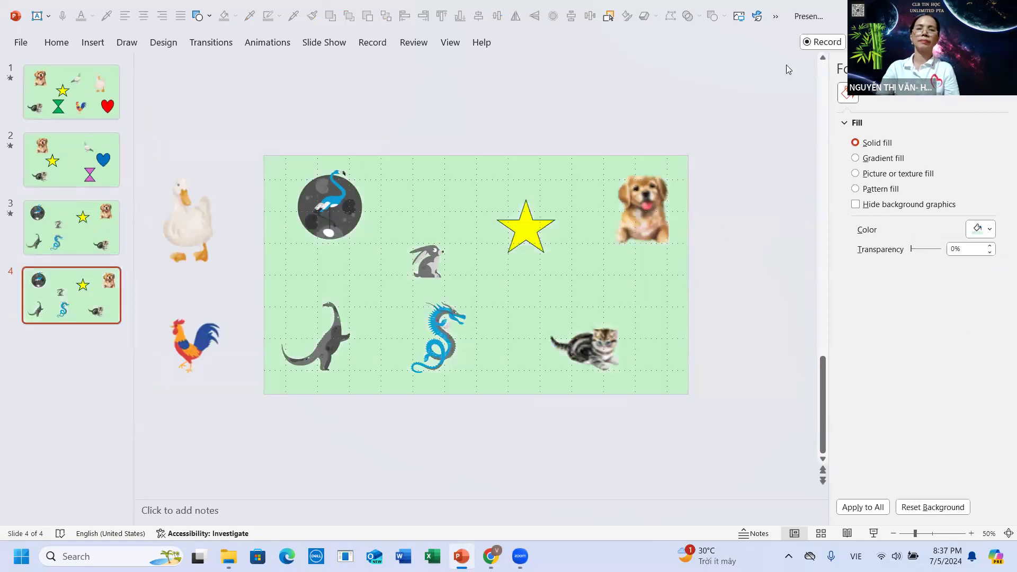
{"action": "left_click", "coordinate": [191, 206]}
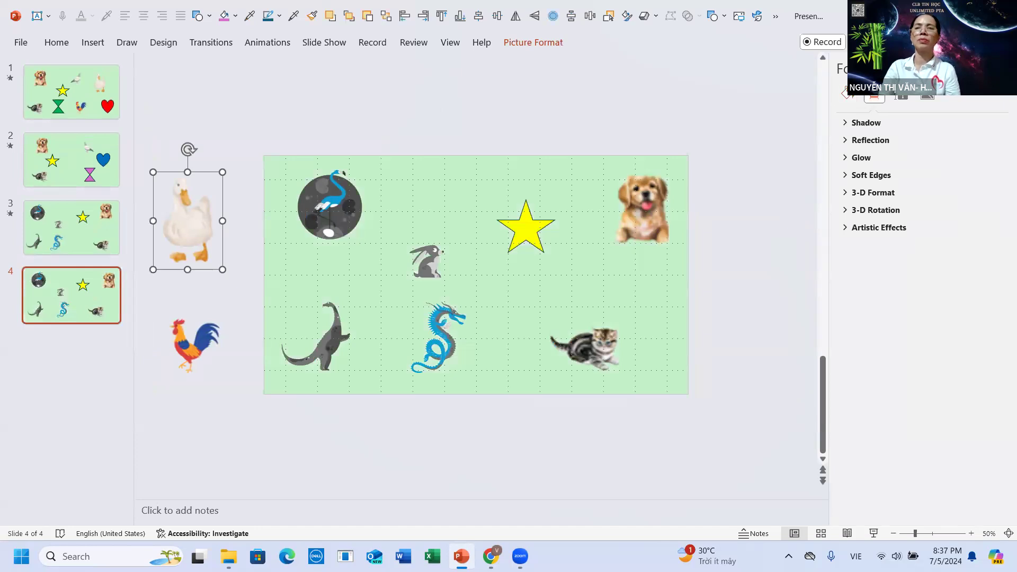
Flip the rooster picture horizontally so it faces the other way.
{"action": "left_click", "coordinate": [533, 43]}
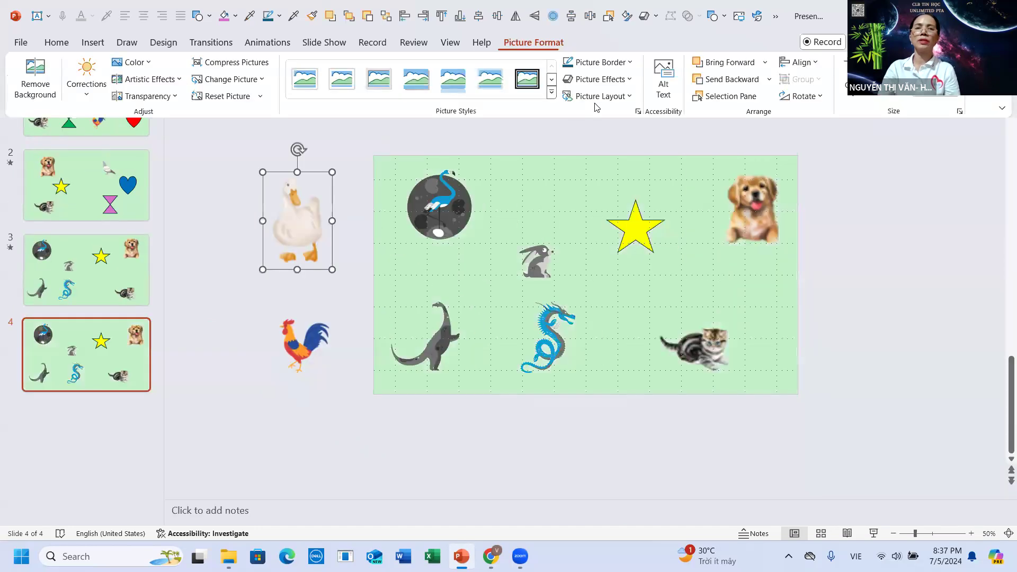
{"action": "left_click", "coordinate": [820, 97]}
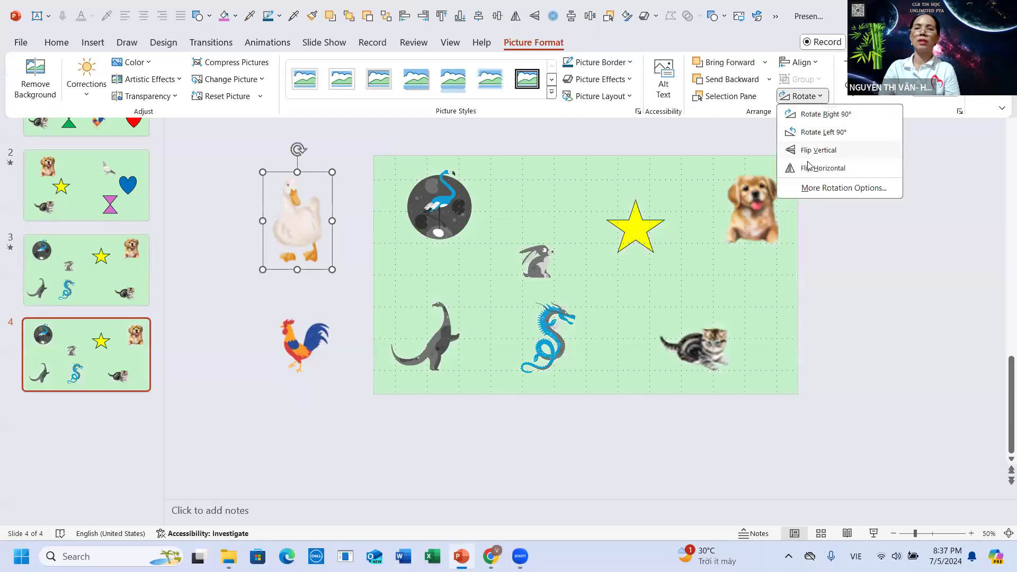
{"action": "left_click", "coordinate": [744, 181]}
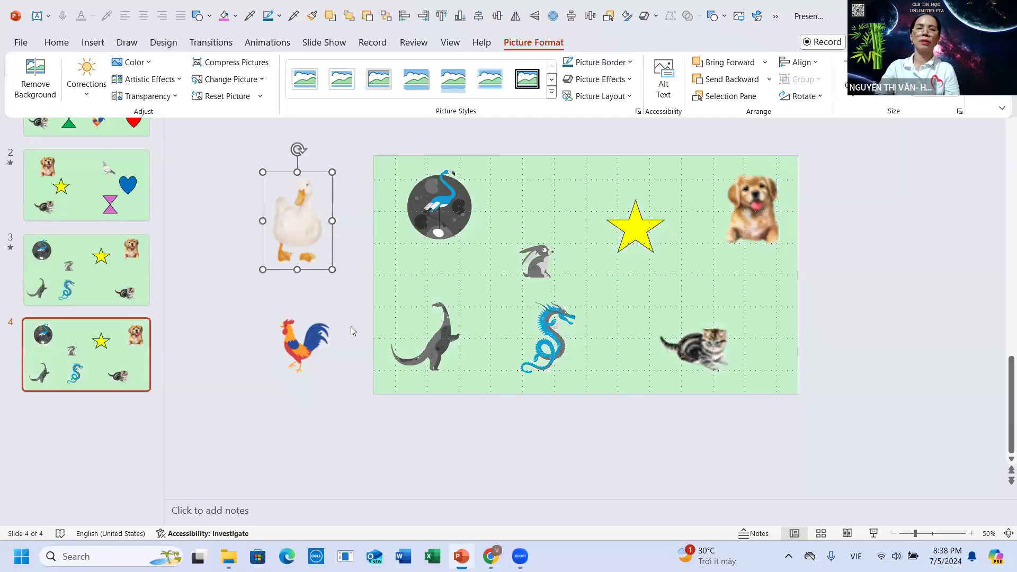
{"action": "left_click", "coordinate": [305, 344]}
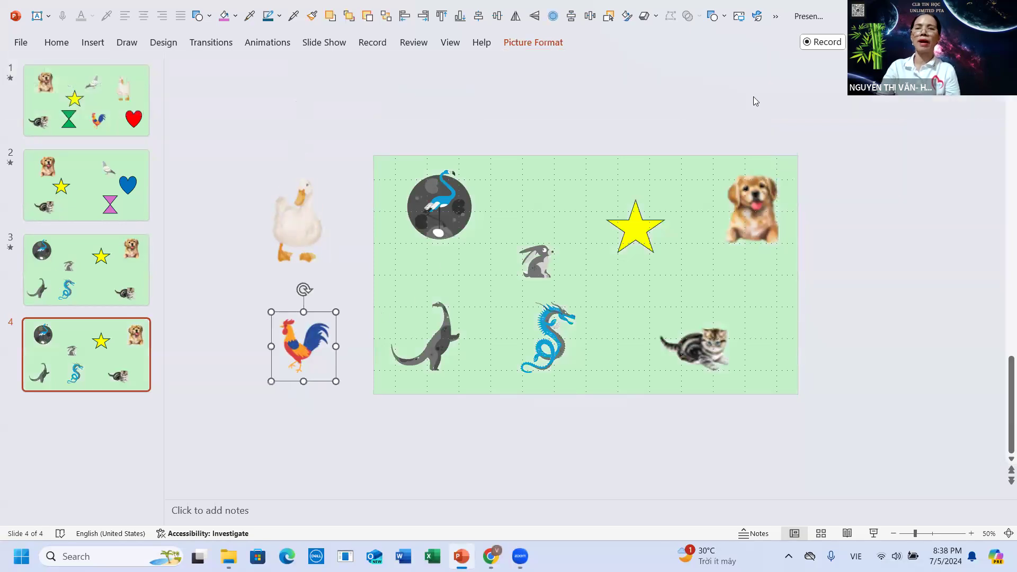
{"action": "left_click", "coordinate": [533, 42]}
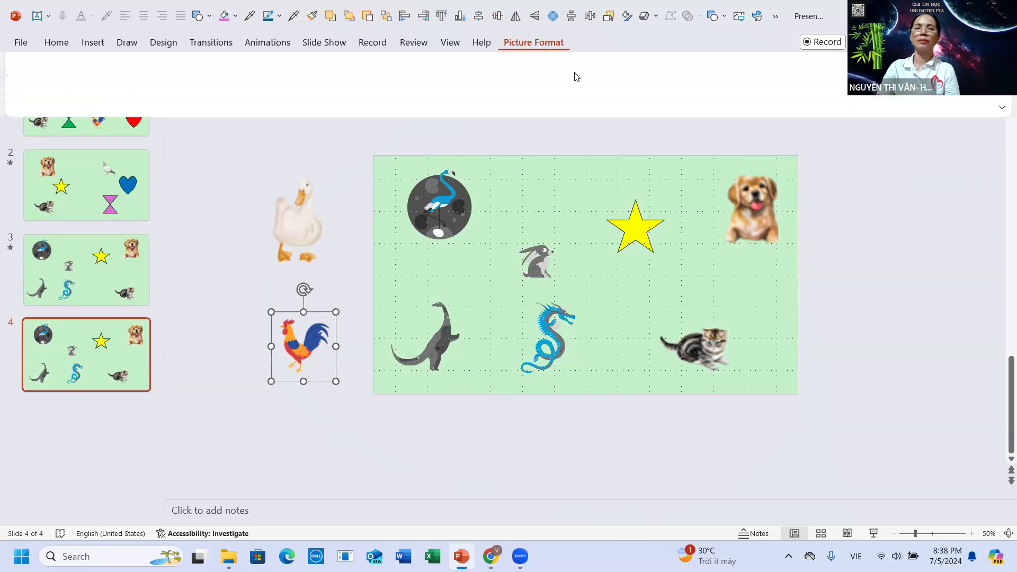
{"action": "left_click", "coordinate": [820, 97]}
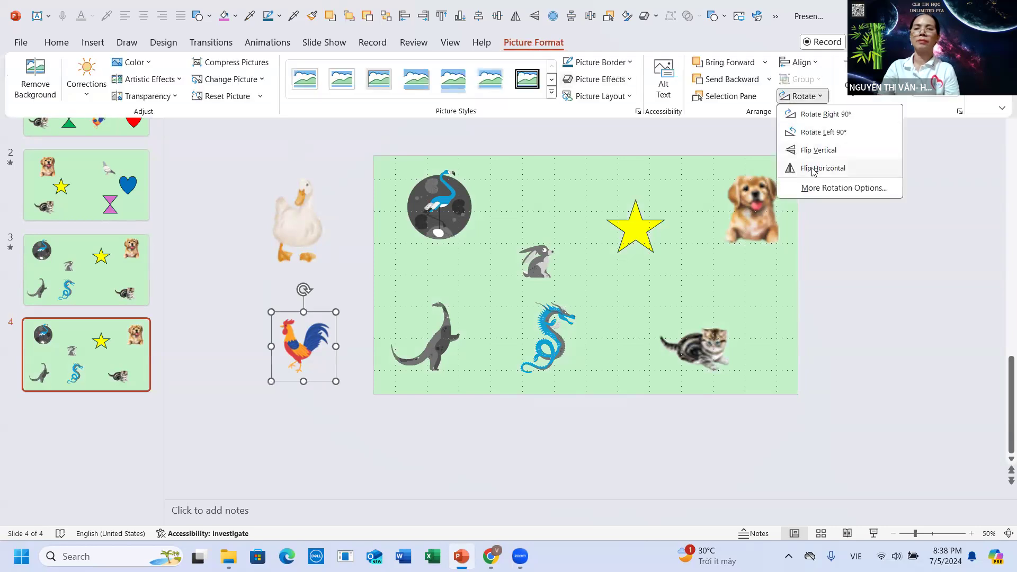
{"action": "left_click", "coordinate": [818, 165]}
{"action": "left_click", "coordinate": [867, 270]}
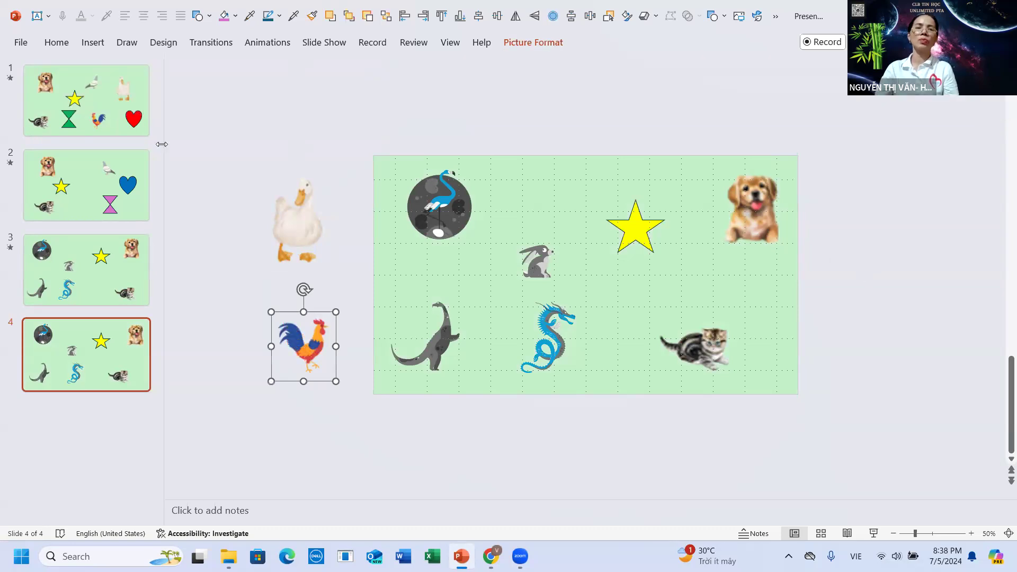
{"action": "left_click", "coordinate": [182, 146]}
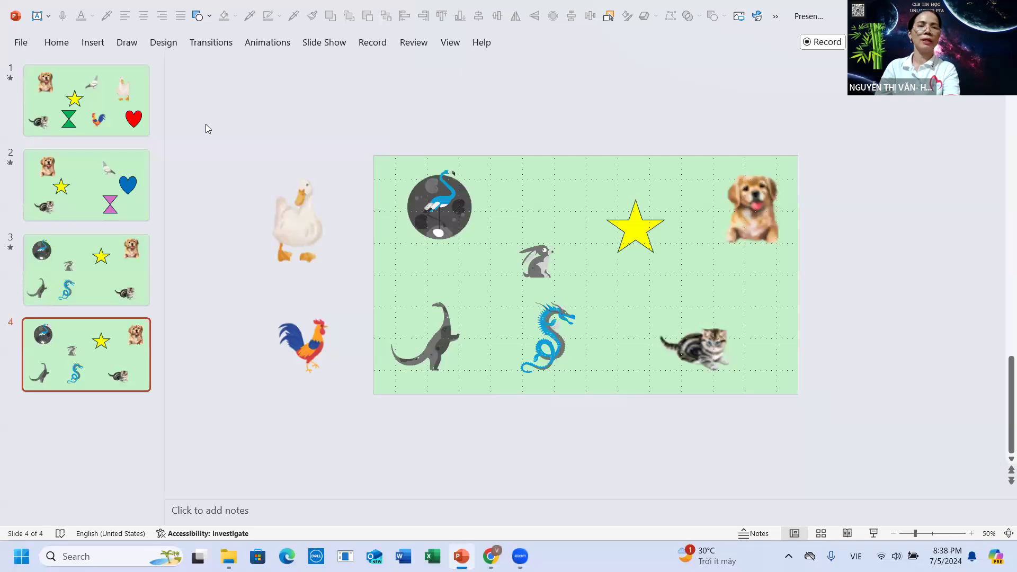
Tilt the duck and rooster pictures with their rotation handles and shrink the duck slightly.
{"action": "mouse_move", "coordinate": [206, 124]}
{"action": "left_mouse_down"}
{"action": "mouse_move", "coordinate": [566, 310]}
{"action": "mouse_move", "coordinate": [855, 431]}
{"action": "left_mouse_up"}
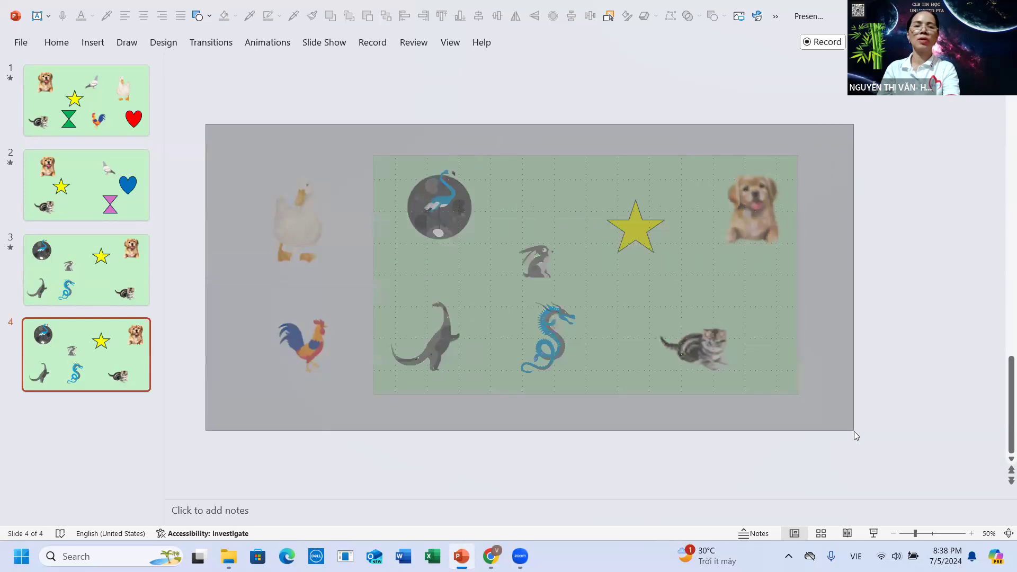
{"action": "left_click_drag", "start_coordinate": [854, 431], "coordinate": [408, 123]}
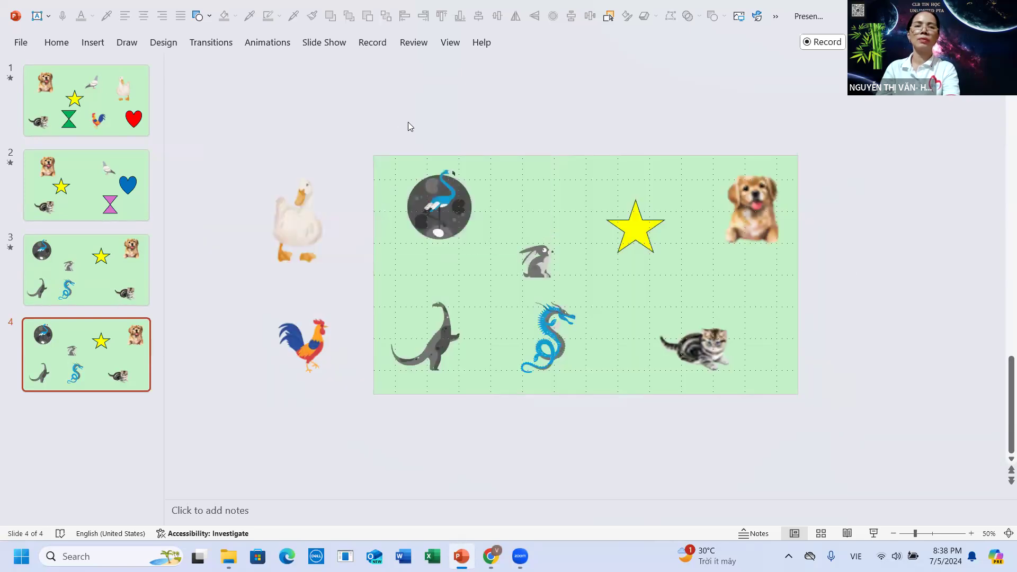
{"action": "left_click", "coordinate": [290, 219]}
{"action": "mouse_move", "coordinate": [297, 149]}
{"action": "left_mouse_down"}
{"action": "mouse_move", "coordinate": [266, 156]}
{"action": "mouse_move", "coordinate": [331, 230]}
{"action": "mouse_move", "coordinate": [320, 220]}
{"action": "mouse_move", "coordinate": [348, 170]}
{"action": "left_mouse_up"}
{"action": "left_click", "coordinate": [304, 344]}
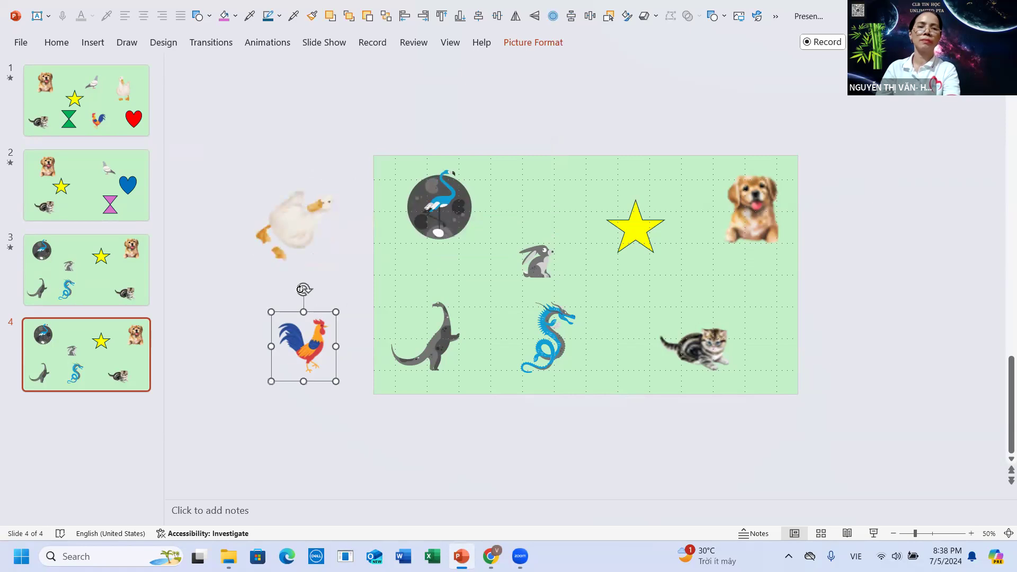
{"action": "mouse_move", "coordinate": [304, 289]}
{"action": "left_mouse_down"}
{"action": "mouse_move", "coordinate": [323, 289]}
{"action": "mouse_move", "coordinate": [277, 293]}
{"action": "mouse_move", "coordinate": [257, 311]}
{"action": "left_mouse_up"}
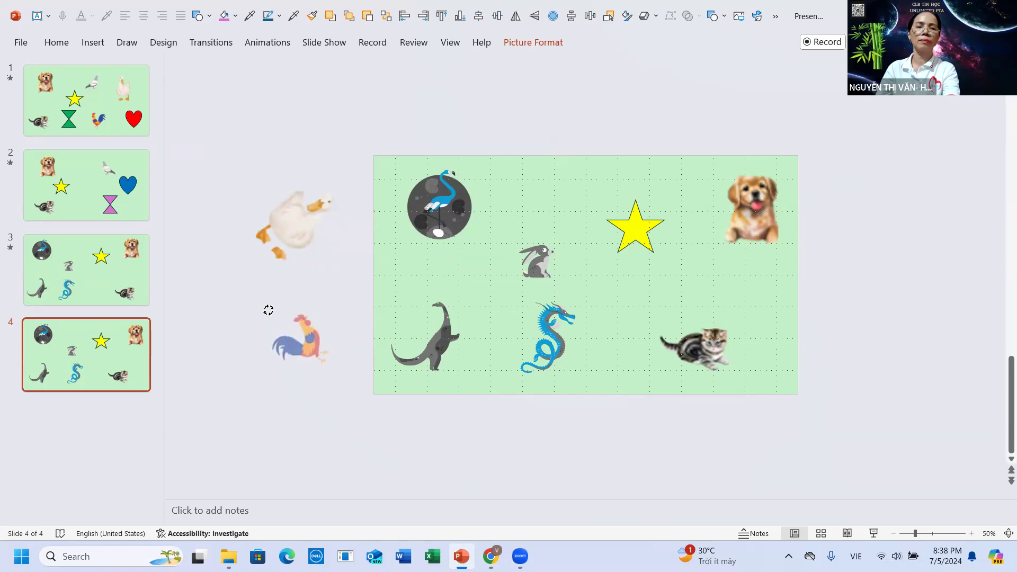
{"action": "left_click", "coordinate": [295, 220]}
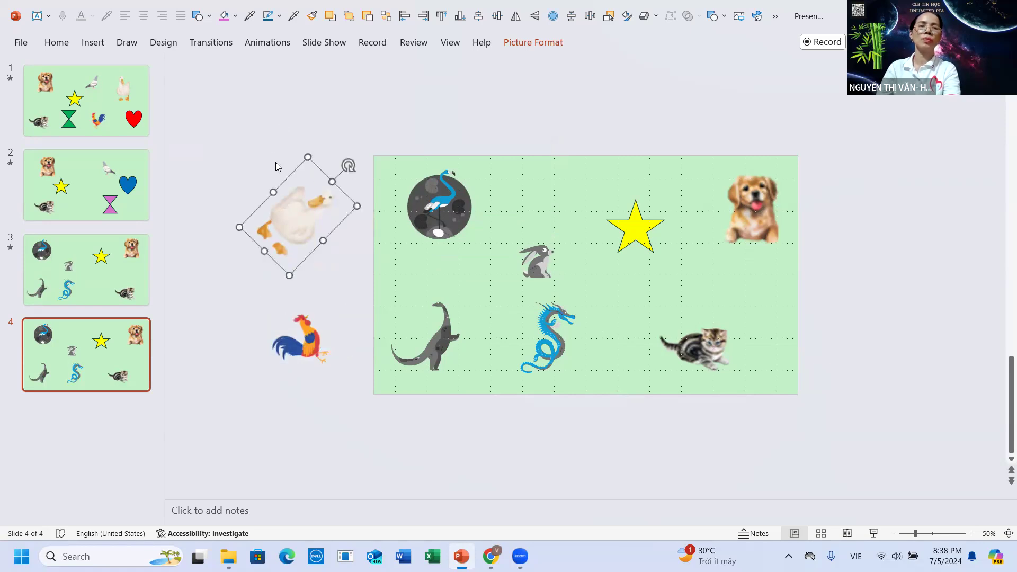
{"action": "left_click_drag", "start_coordinate": [308, 157], "coordinate": [306, 166]}
{"action": "left_click", "coordinate": [228, 136]}
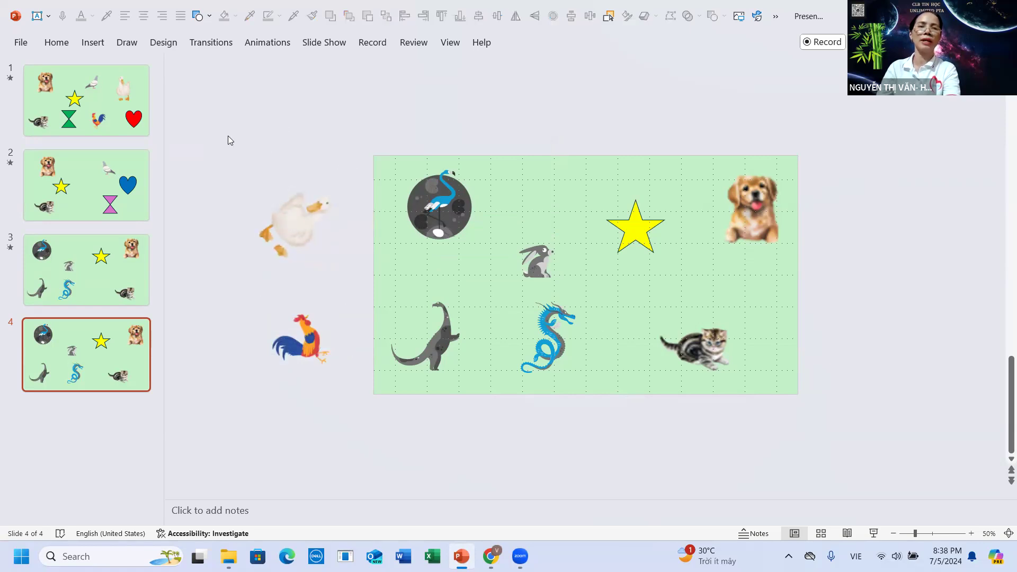
{"action": "left_click_drag", "start_coordinate": [208, 121], "coordinate": [856, 493]}
Apply and preview Morph on slide 4, then collapse the ribbon with Ctrl+F1.
{"action": "left_click", "coordinate": [216, 46]}
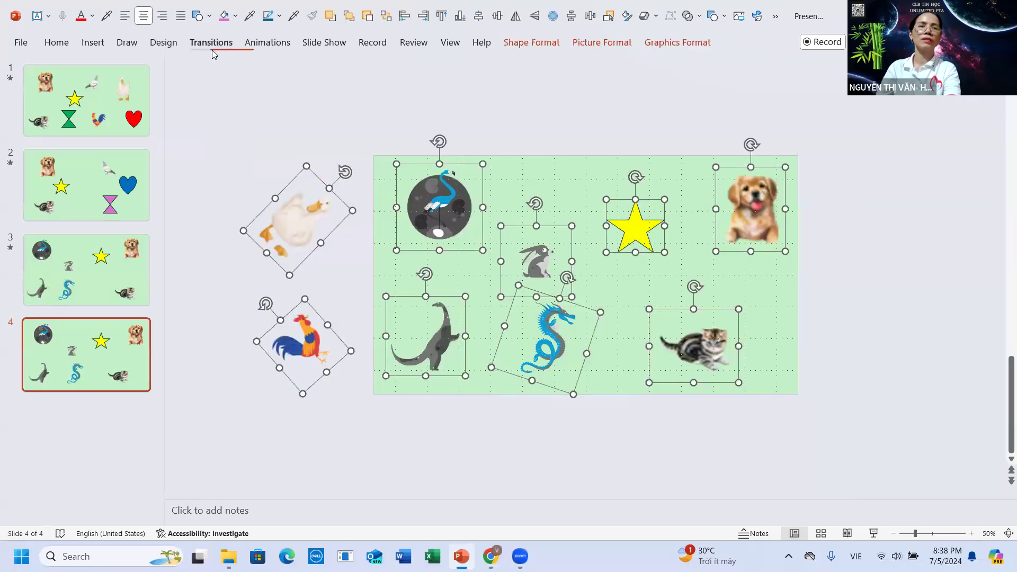
{"action": "left_click", "coordinate": [138, 82]}
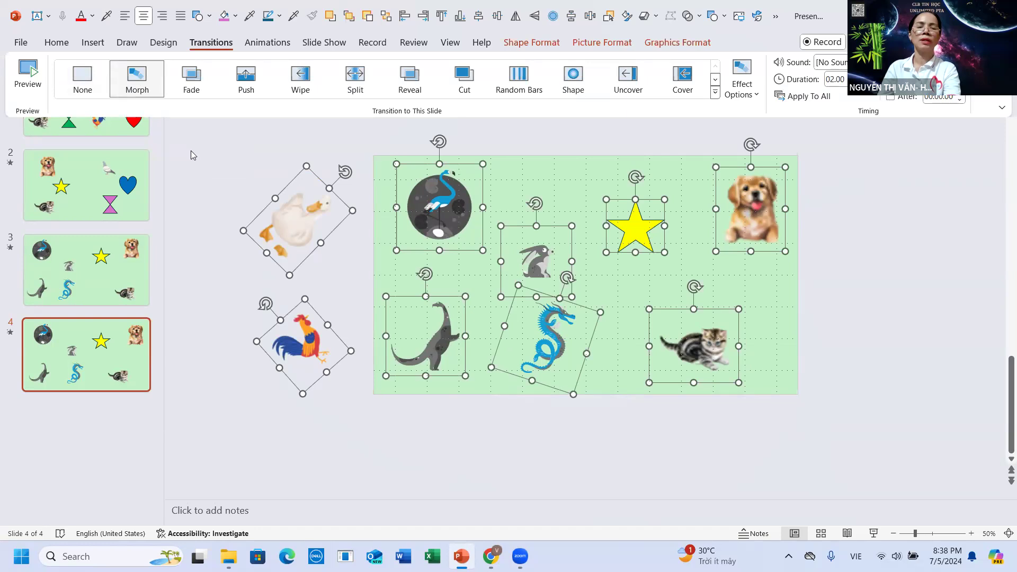
{"action": "left_click", "coordinate": [133, 77]}
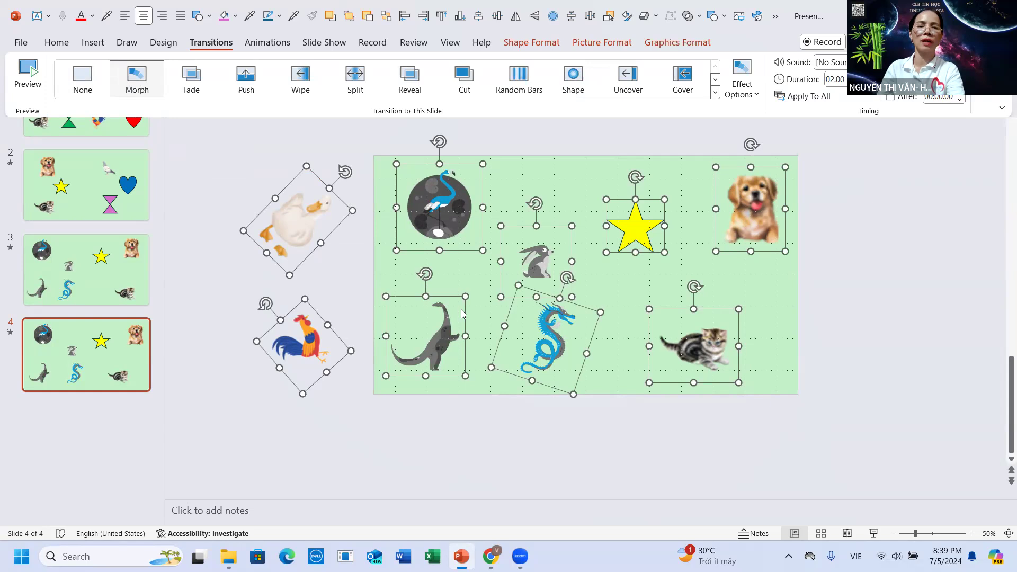
{"action": "key", "text": "ctrl+F1"}
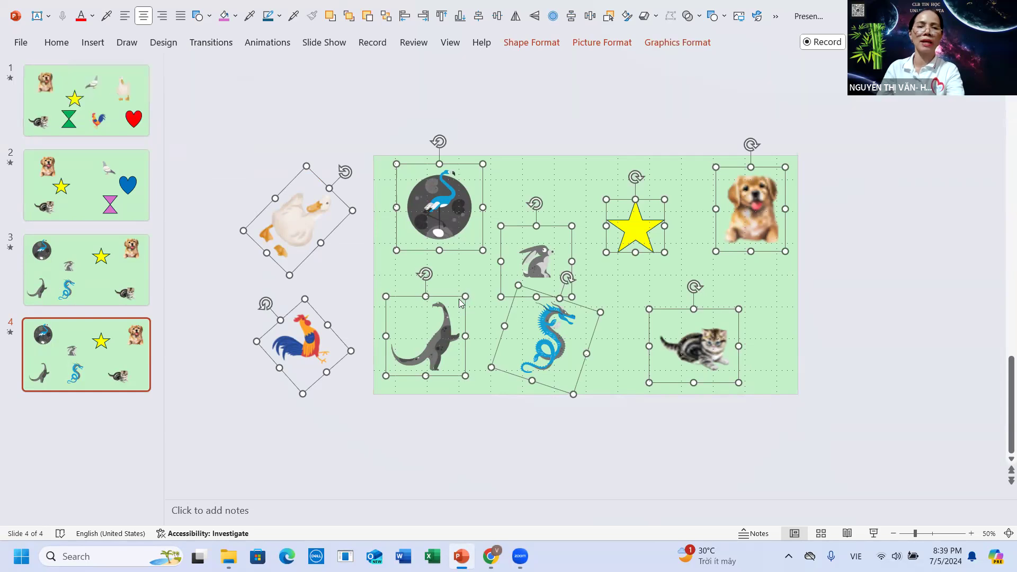
Shift all the selected slide 4 pictures to the right, comparing against slide 3.
{"action": "left_click_drag", "start_coordinate": [460, 298], "coordinate": [632, 311]}
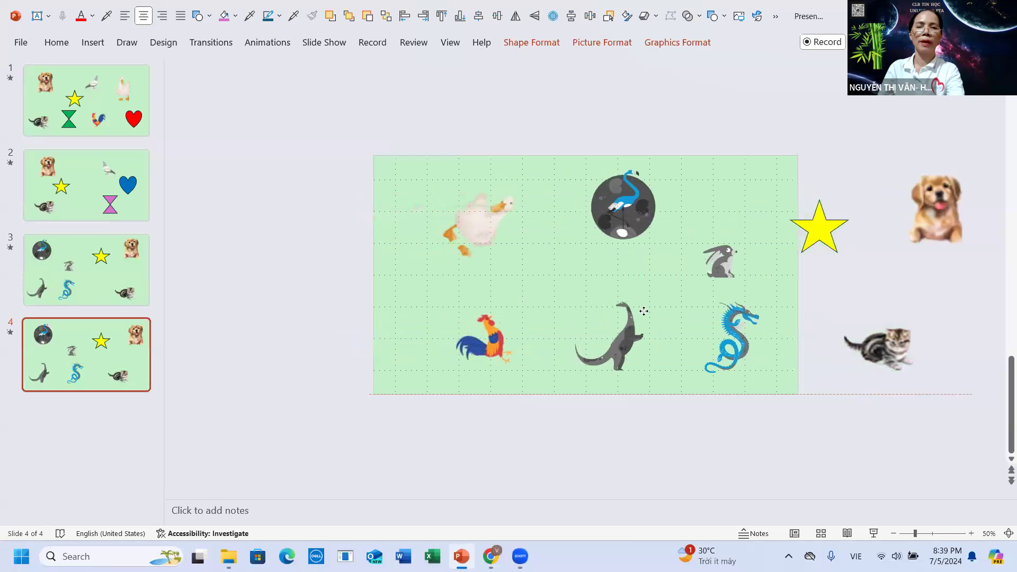
{"action": "left_click_drag", "start_coordinate": [632, 311], "coordinate": [655, 311]}
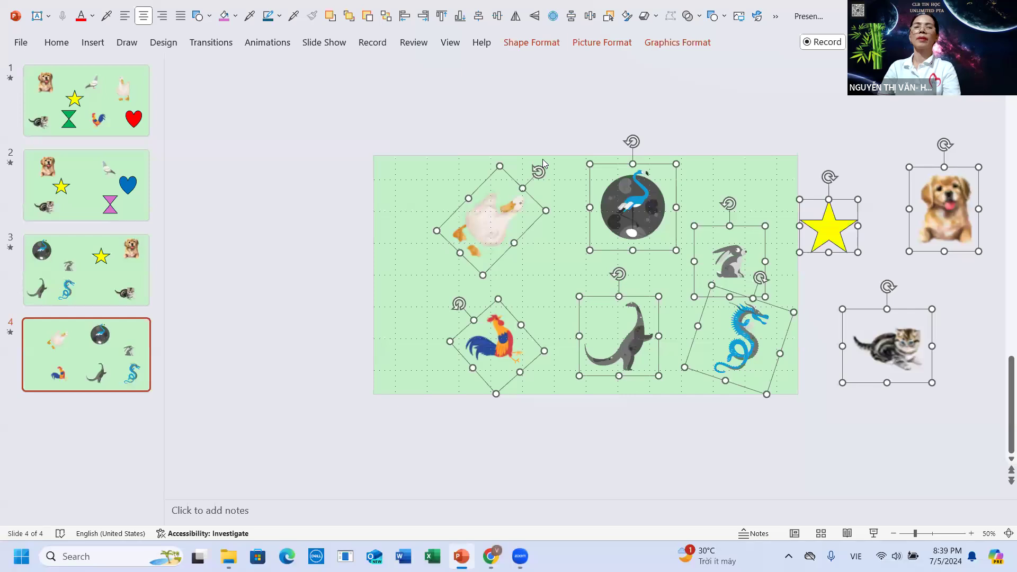
{"action": "left_click", "coordinate": [542, 131]}
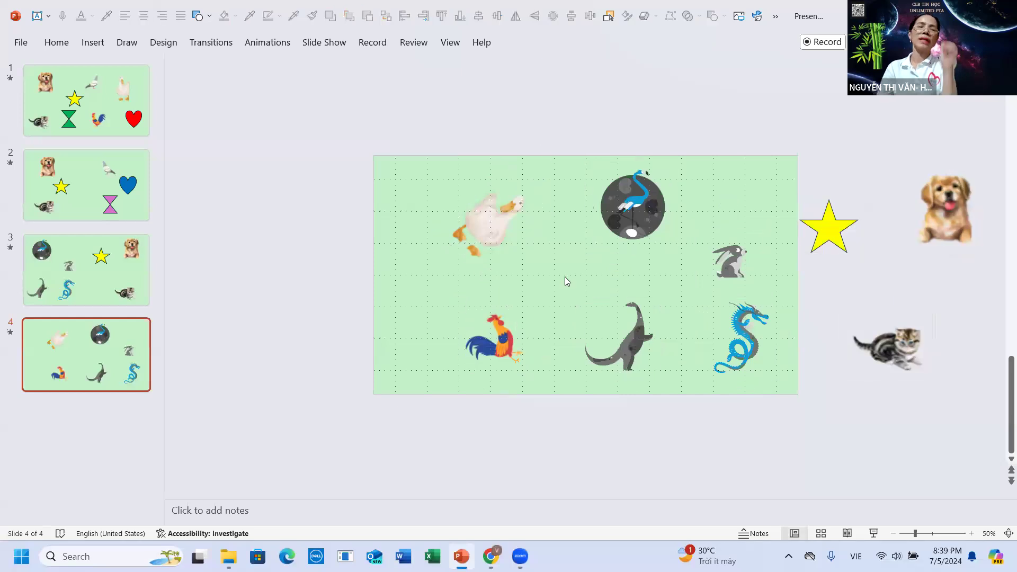
{"action": "left_click", "coordinate": [66, 243]}
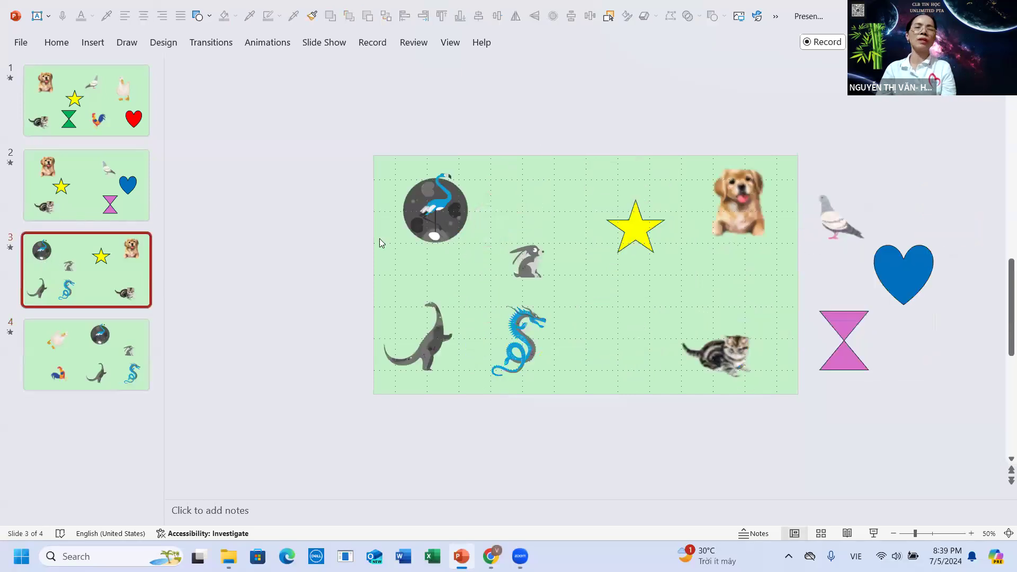
{"action": "left_click", "coordinate": [106, 359]}
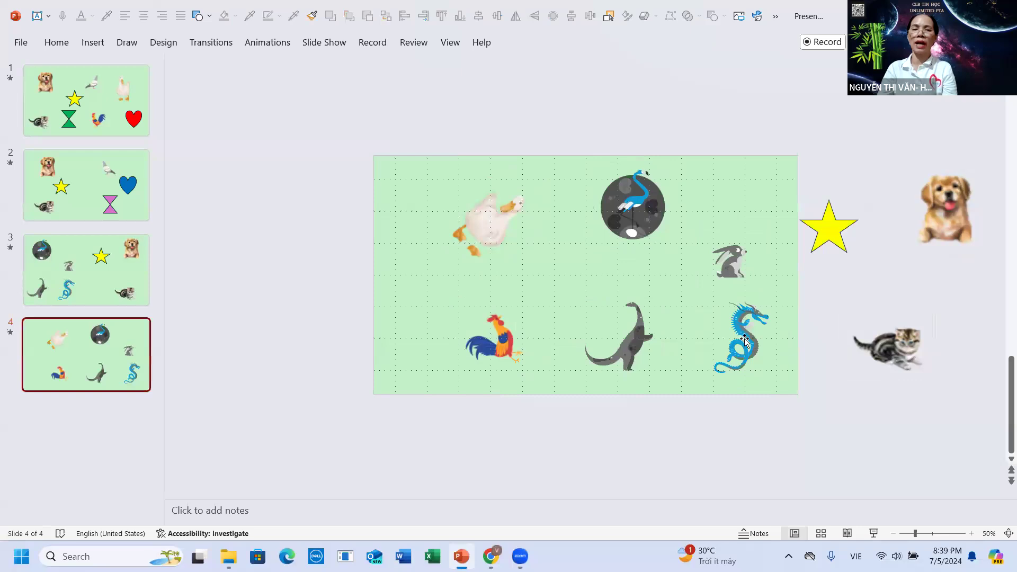
Rotate the duck and rooster back upright and adjust their positions on slide 4.
{"action": "left_click", "coordinate": [484, 220]}
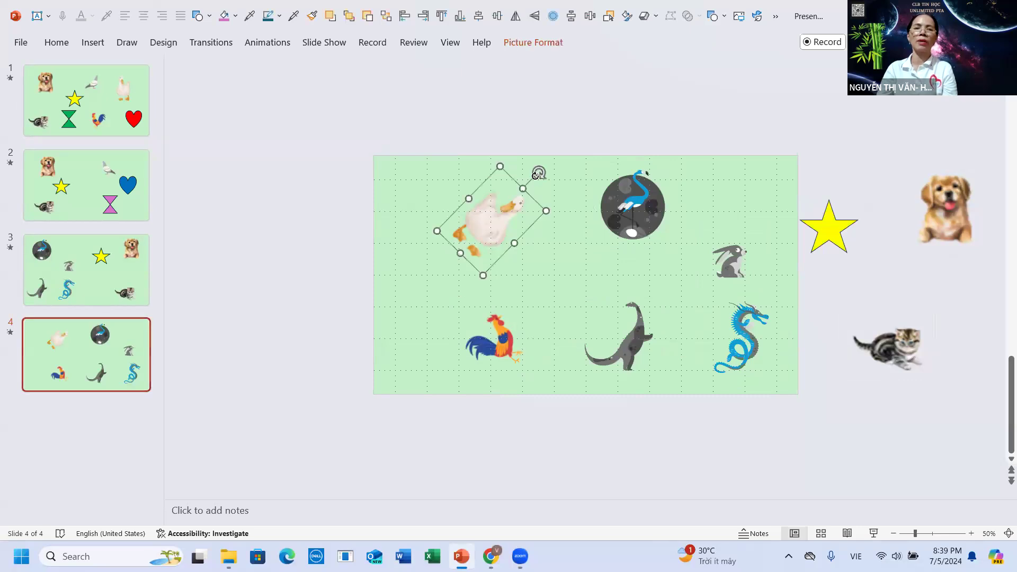
{"action": "left_click_drag", "start_coordinate": [540, 172], "coordinate": [490, 182]}
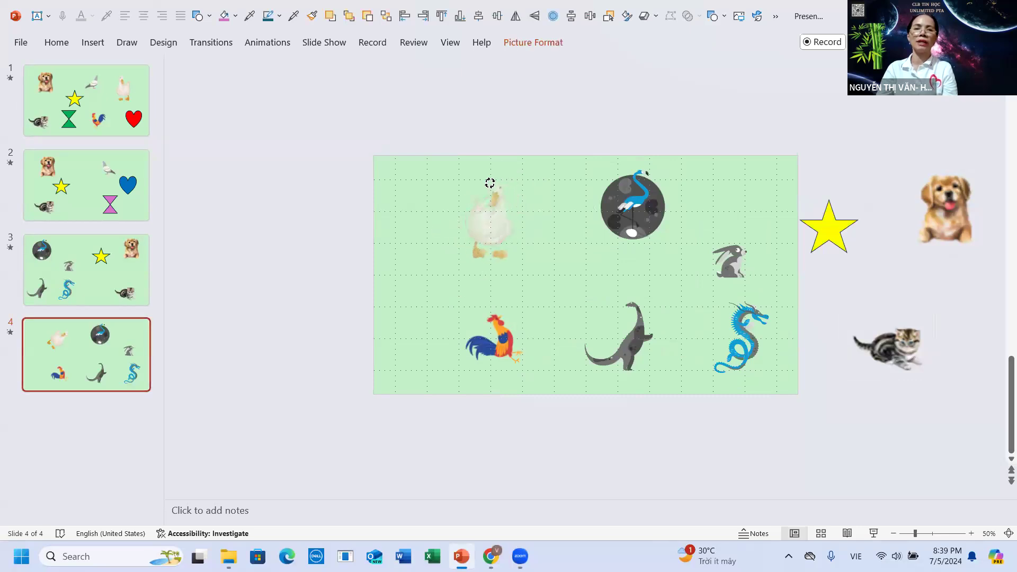
{"action": "left_click", "coordinate": [497, 328]}
{"action": "mouse_move", "coordinate": [461, 300]}
{"action": "left_mouse_down"}
{"action": "mouse_move", "coordinate": [489, 303]}
{"action": "mouse_move", "coordinate": [497, 289]}
{"action": "left_mouse_up"}
{"action": "left_click_drag", "start_coordinate": [496, 344], "coordinate": [468, 350]}
{"action": "left_click_drag", "start_coordinate": [489, 230], "coordinate": [481, 248]}
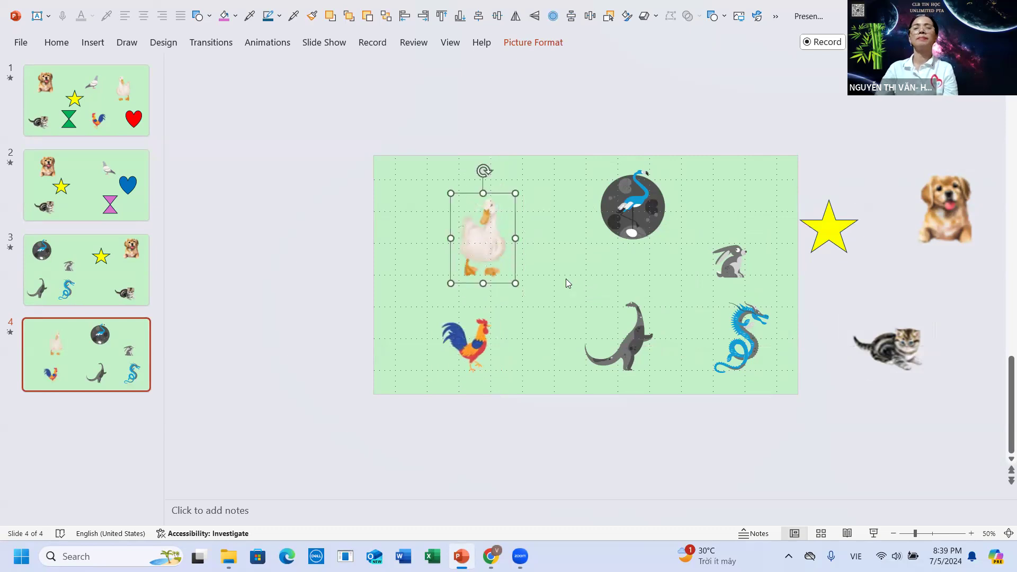
{"action": "left_click", "coordinate": [270, 110]}
Select all of slide 4's pictures, apply Morph again, then go to slide 3.
{"action": "left_click_drag", "start_coordinate": [269, 94], "coordinate": [986, 432]}
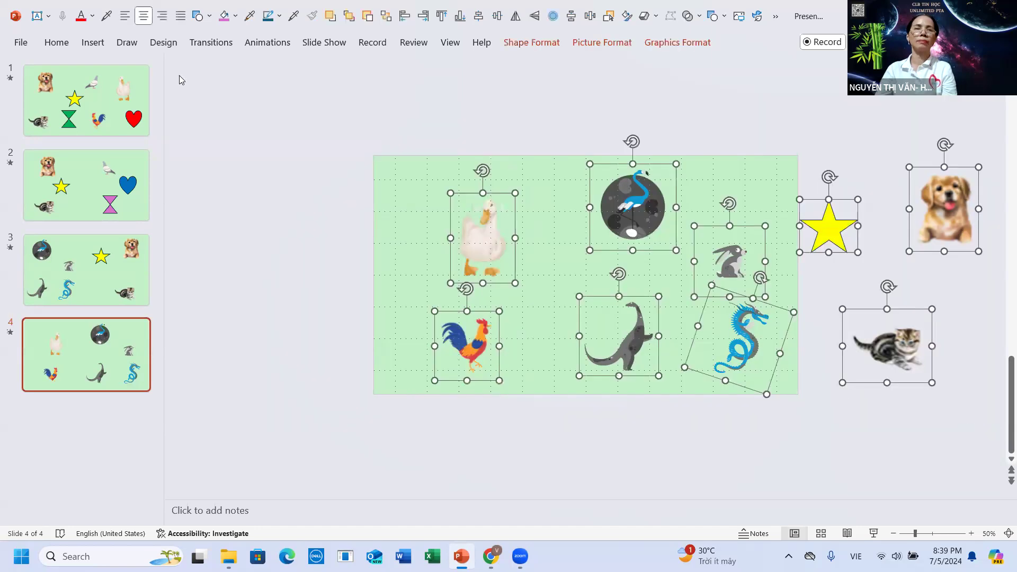
{"action": "left_click", "coordinate": [212, 43]}
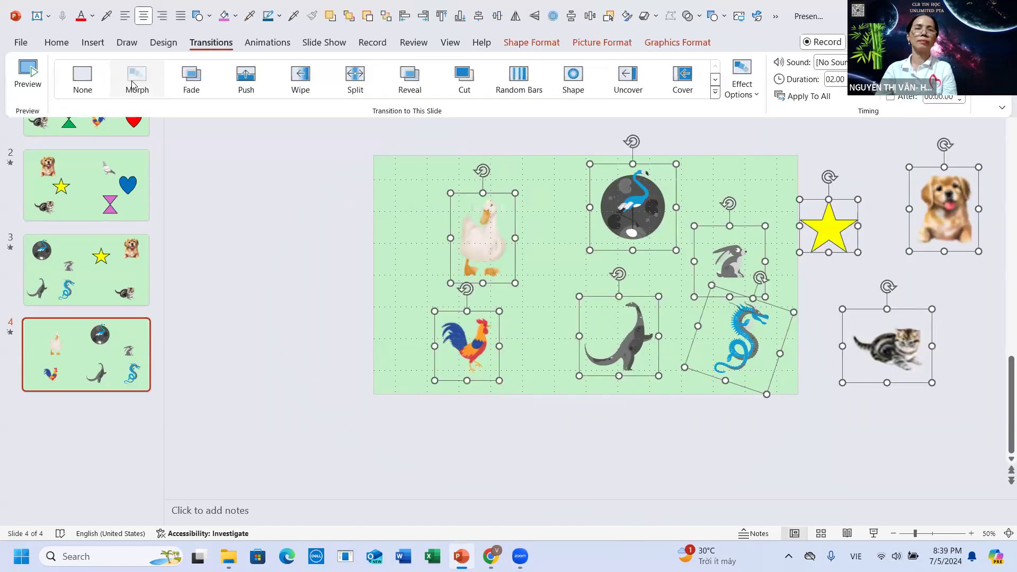
{"action": "left_click", "coordinate": [133, 85]}
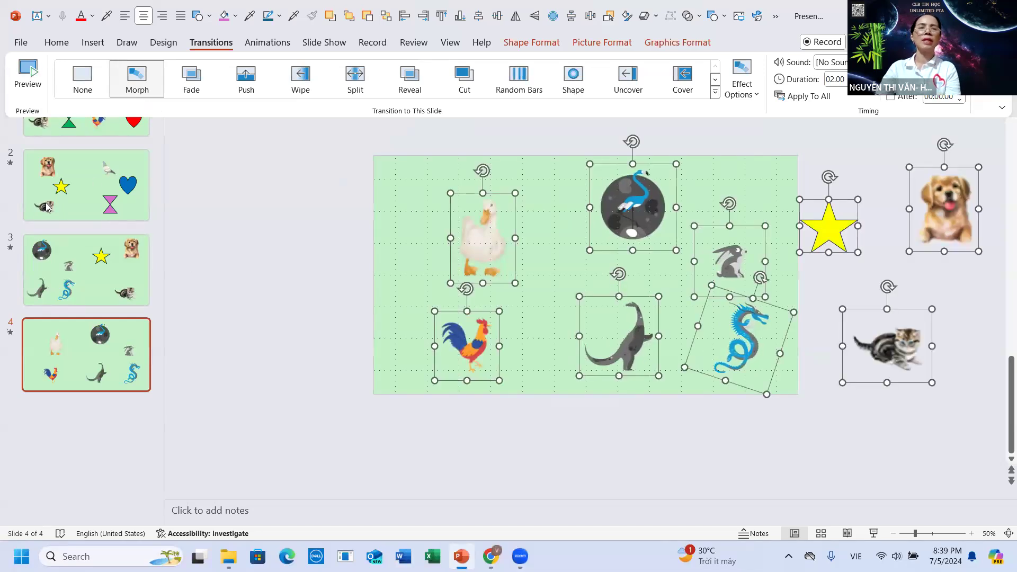
{"action": "left_click", "coordinate": [76, 253]}
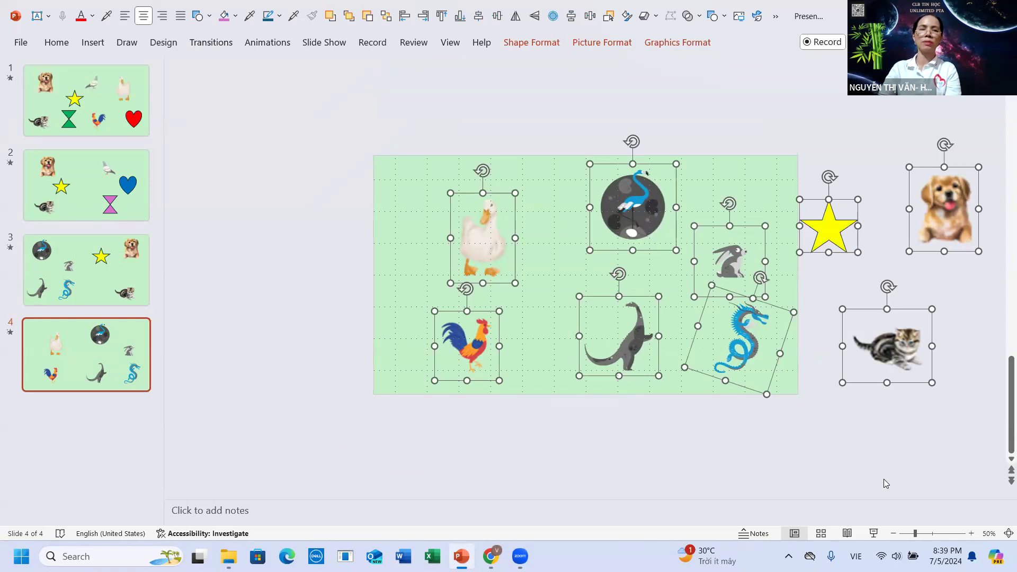
{"action": "left_click", "coordinate": [142, 286]}
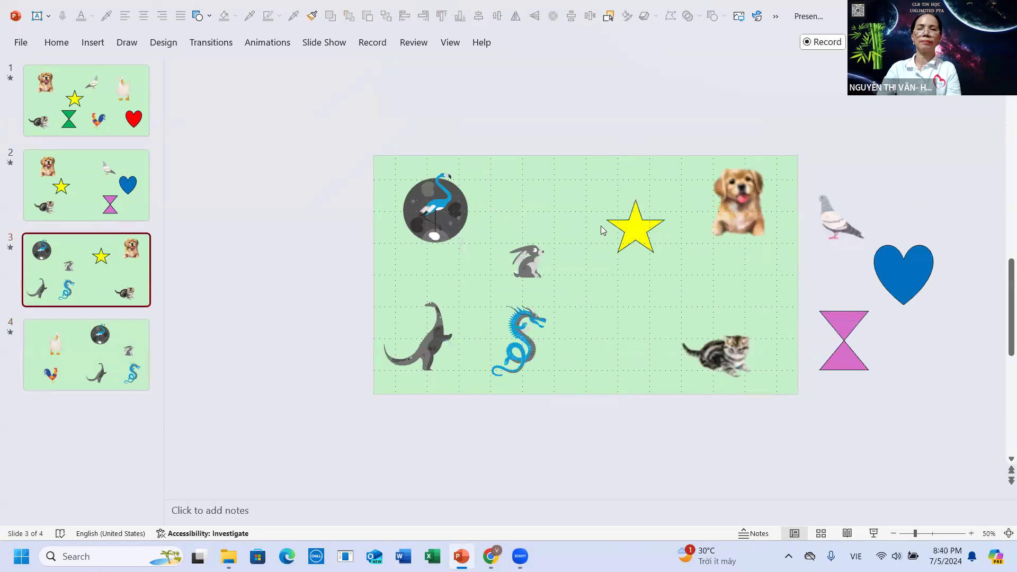
{"action": "left_click", "coordinate": [874, 534]}
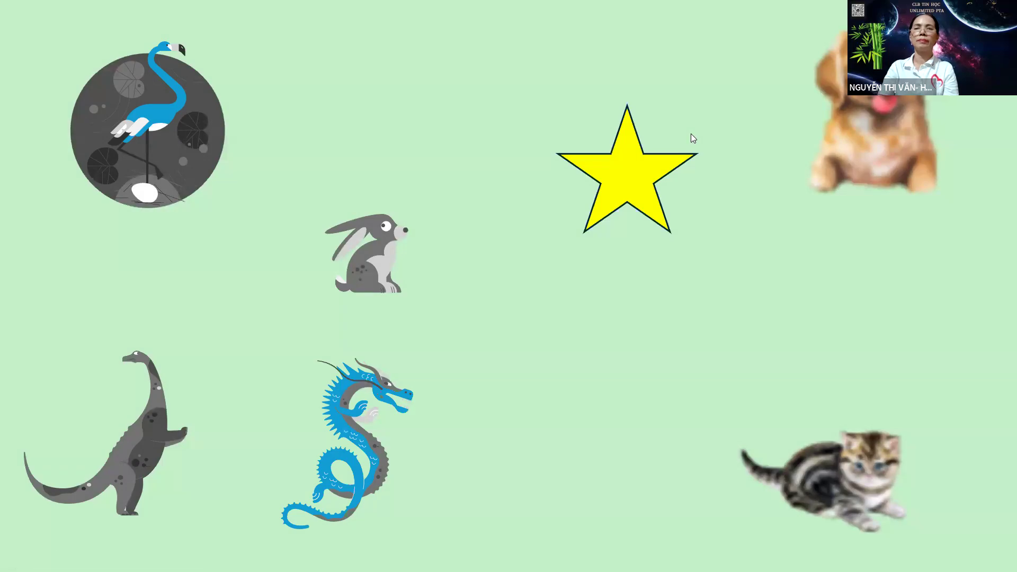
{"action": "left_click", "coordinate": [601, 314]}
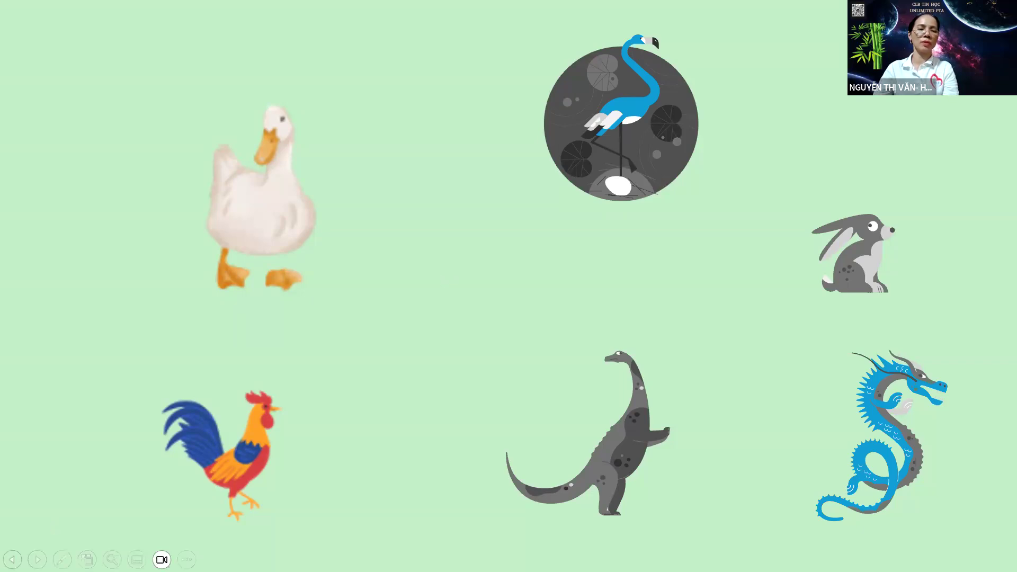
{"action": "key", "text": "Right"}
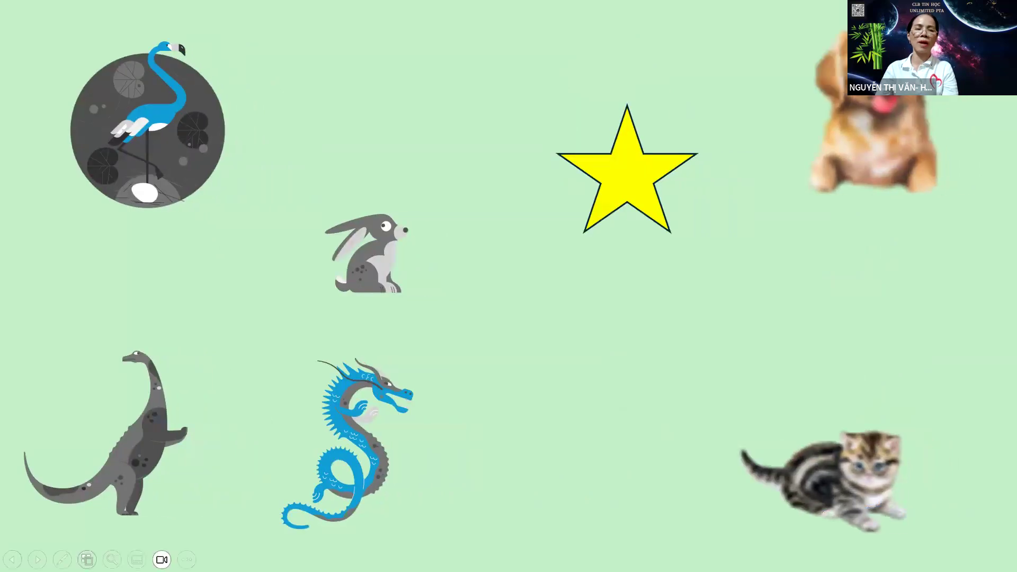
{"action": "left_click", "coordinate": [186, 560]}
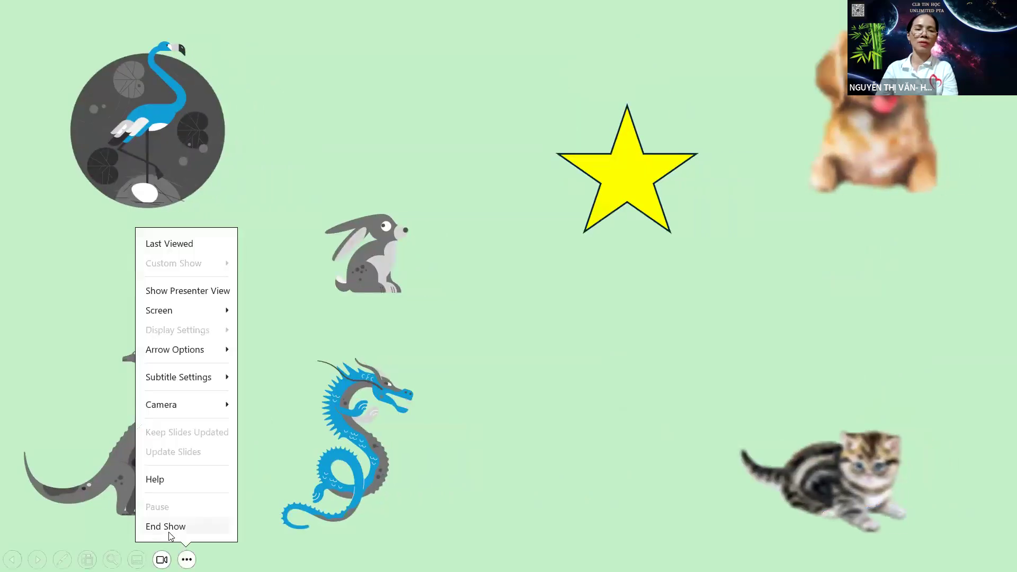
{"action": "left_click", "coordinate": [170, 532]}
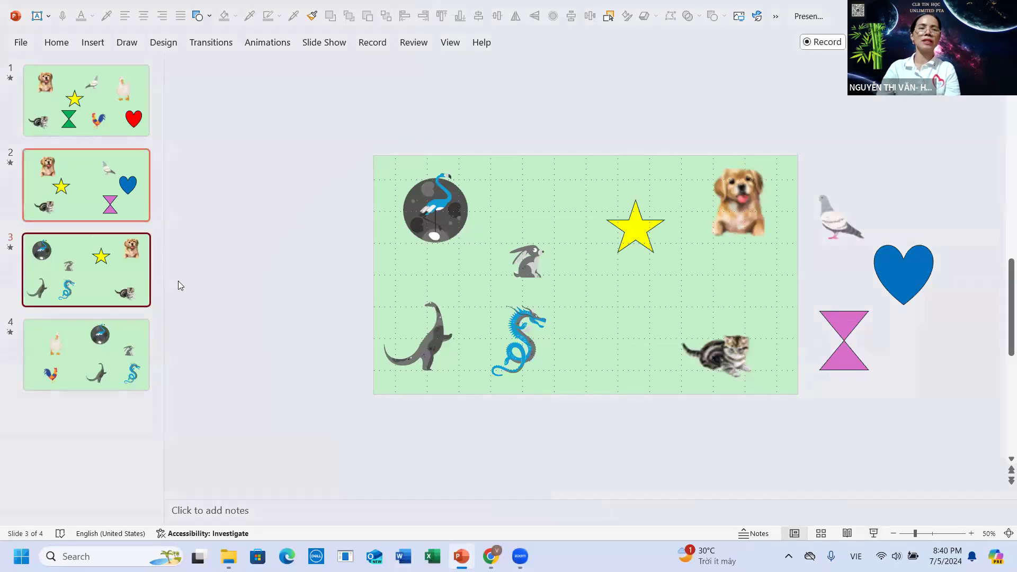
Run the slide show from slide 1 through slide 4's morph, then end the show.
{"action": "left_click_drag", "start_coordinate": [1012, 296], "coordinate": [1003, 140]}
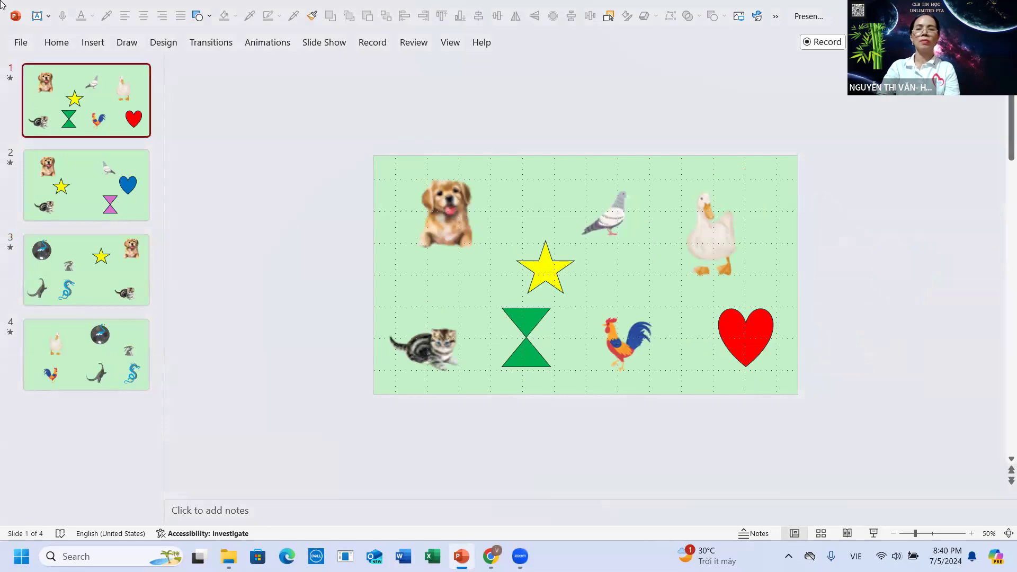
{"action": "left_click", "coordinate": [874, 534]}
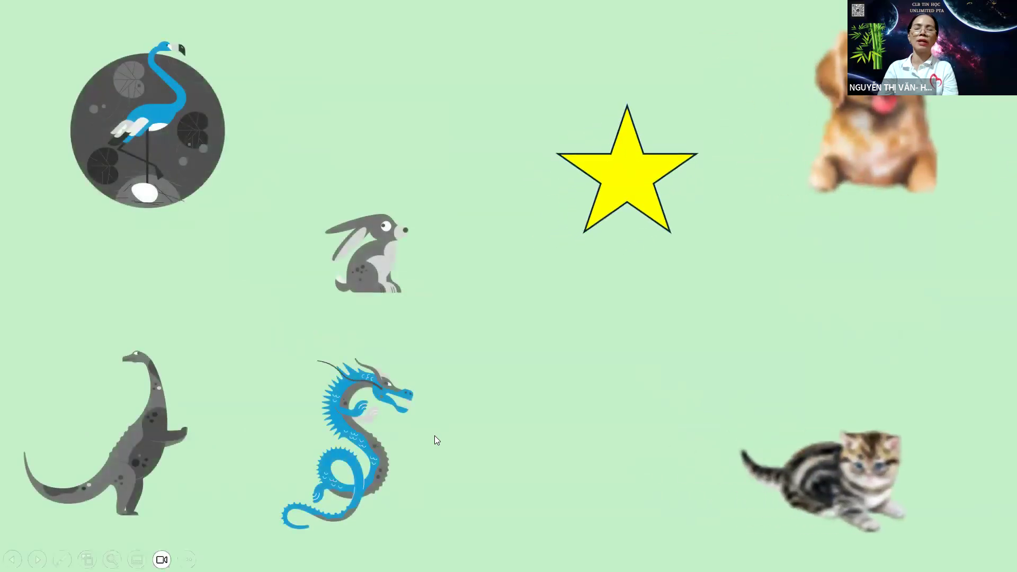
{"action": "left_click", "coordinate": [503, 444]}
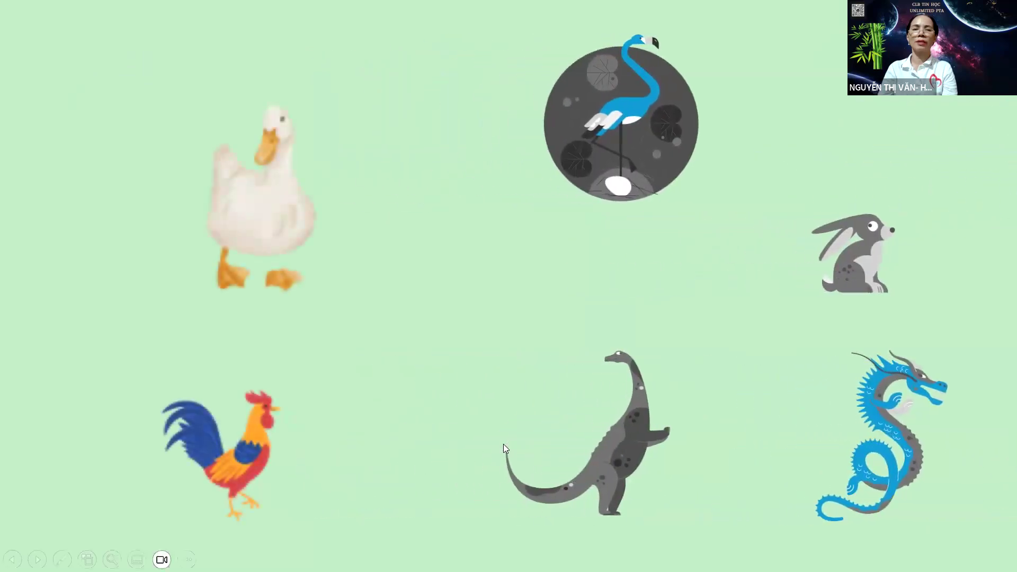
{"action": "left_click", "coordinate": [186, 560]}
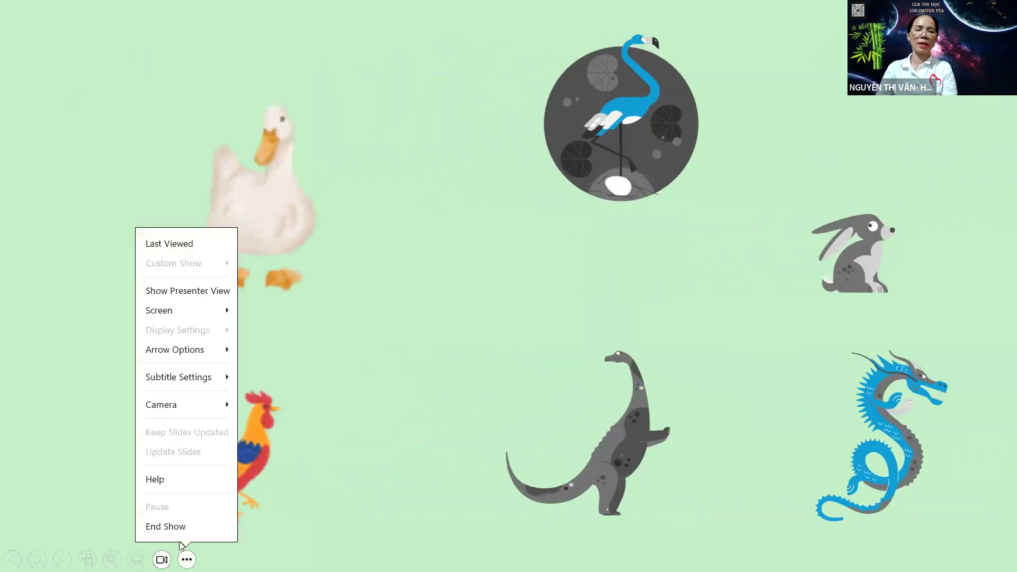
{"action": "left_click", "coordinate": [151, 526]}
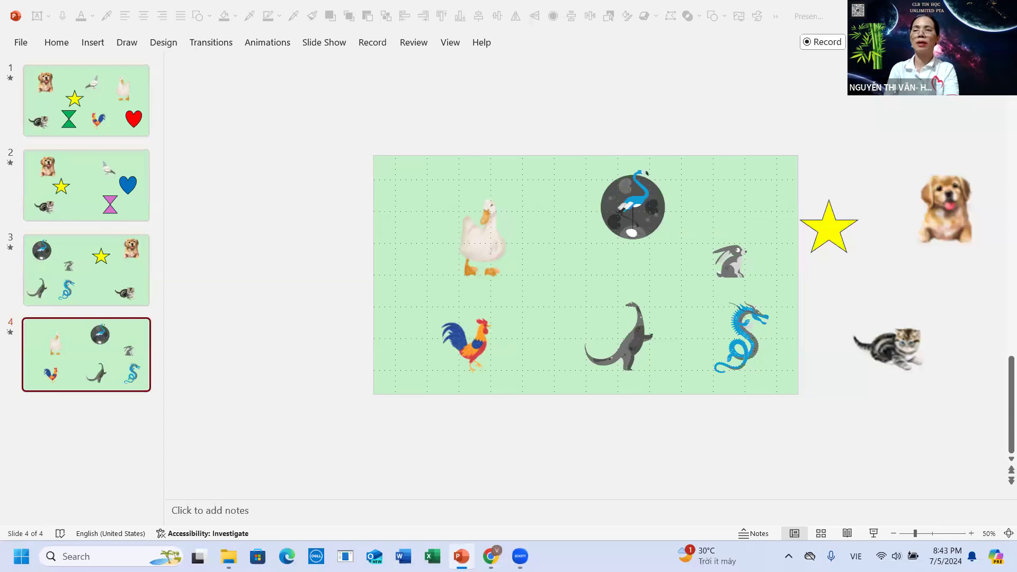
Save the animal presentation as Presentation1 in Documents while closing PowerPoint.
{"action": "key", "text": "alt+F4"}
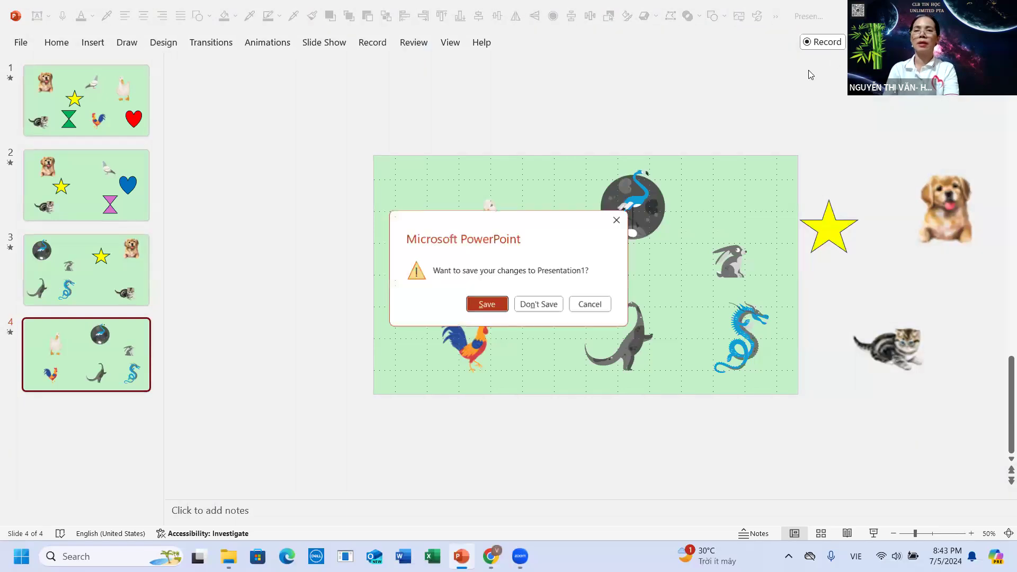
{"action": "left_click", "coordinate": [487, 305]}
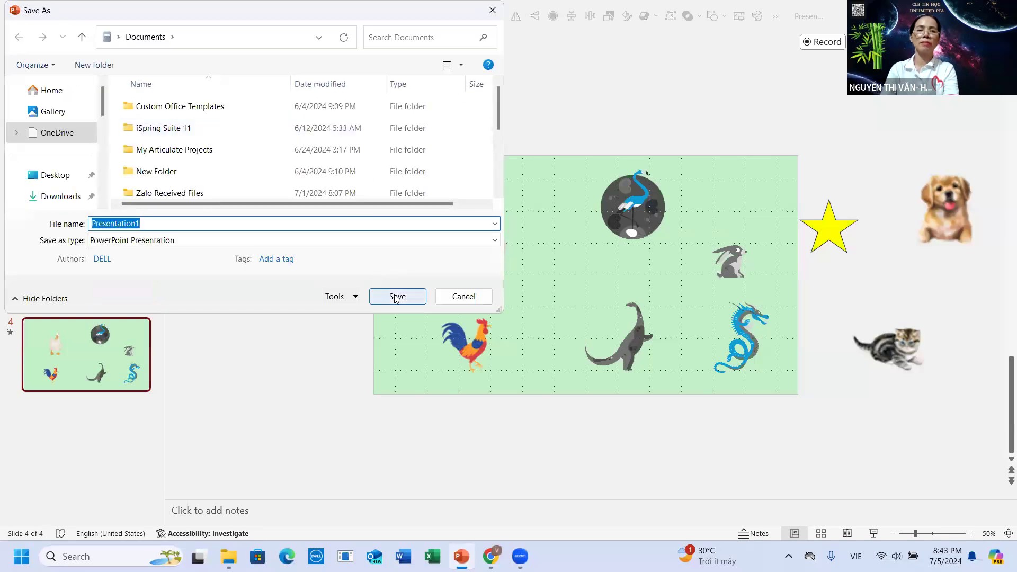
{"action": "left_click", "coordinate": [395, 296]}
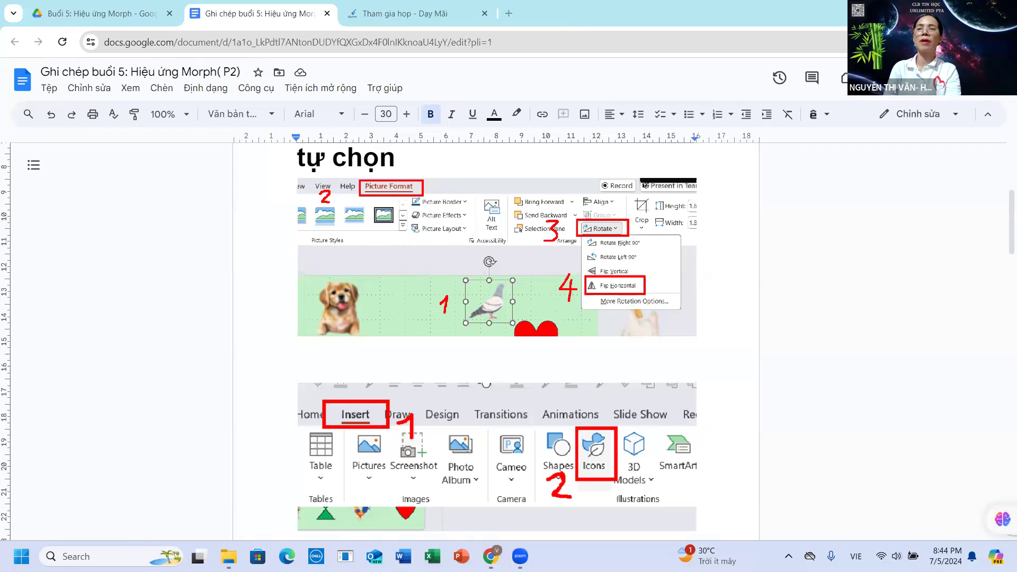
Launch PowerPoint from its desktop shortcut and open the recent presentation Bài 75 Ôn tập.
{"action": "key", "text": "super+d"}
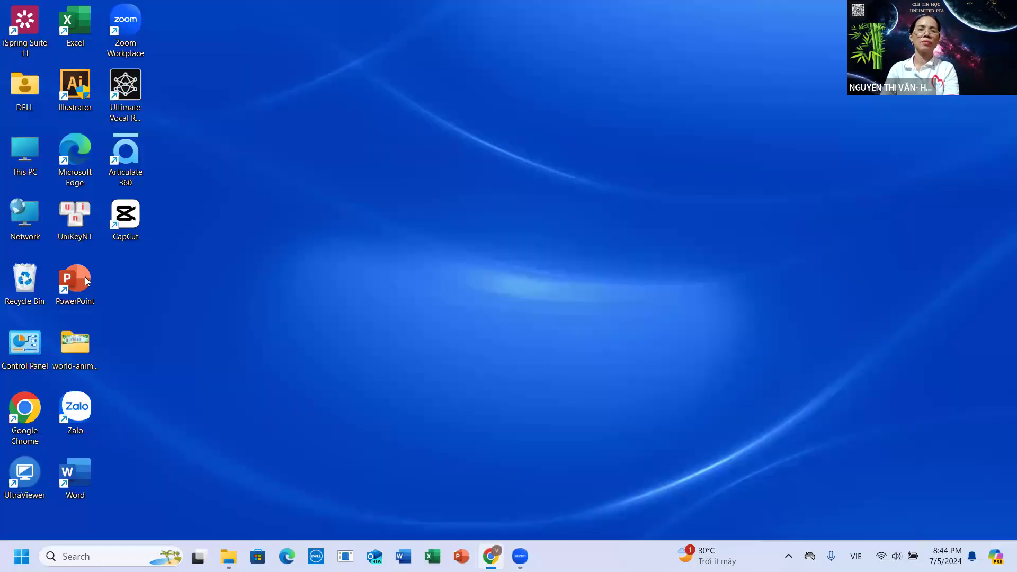
{"action": "right_click", "coordinate": [85, 276]}
{"action": "left_click", "coordinate": [525, 244]}
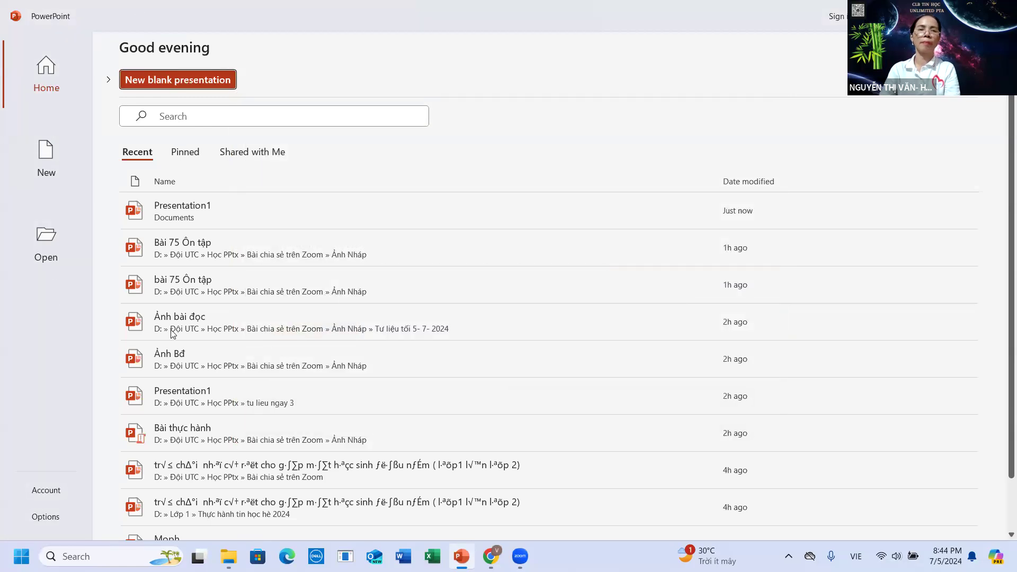
{"action": "right_click", "coordinate": [178, 249]}
{"action": "left_click", "coordinate": [206, 258]}
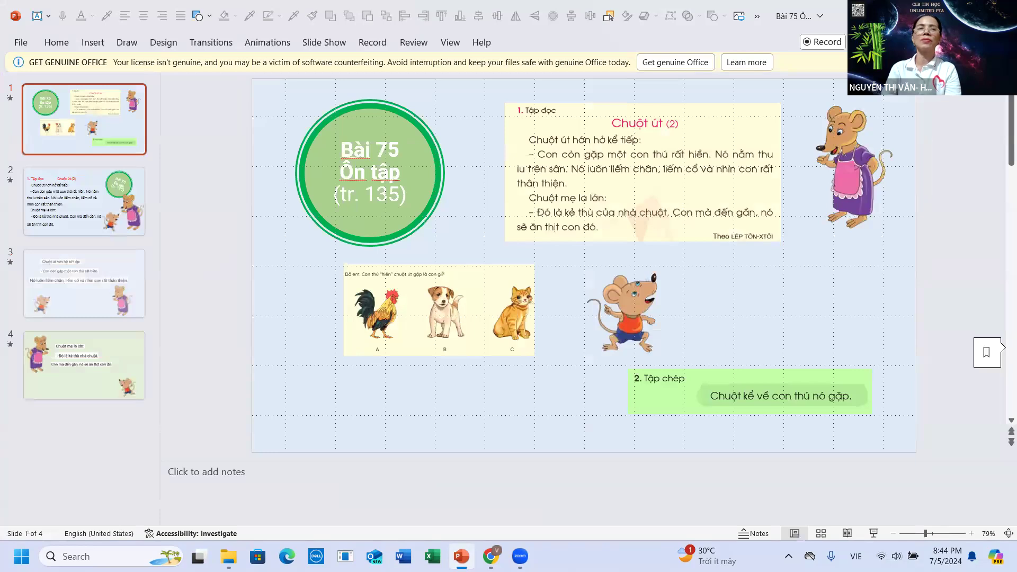
Dismiss the licence warning, select slide 1, and play the Bài 75 Ôn tập deck as a slide show.
{"action": "left_click", "coordinate": [1004, 62]}
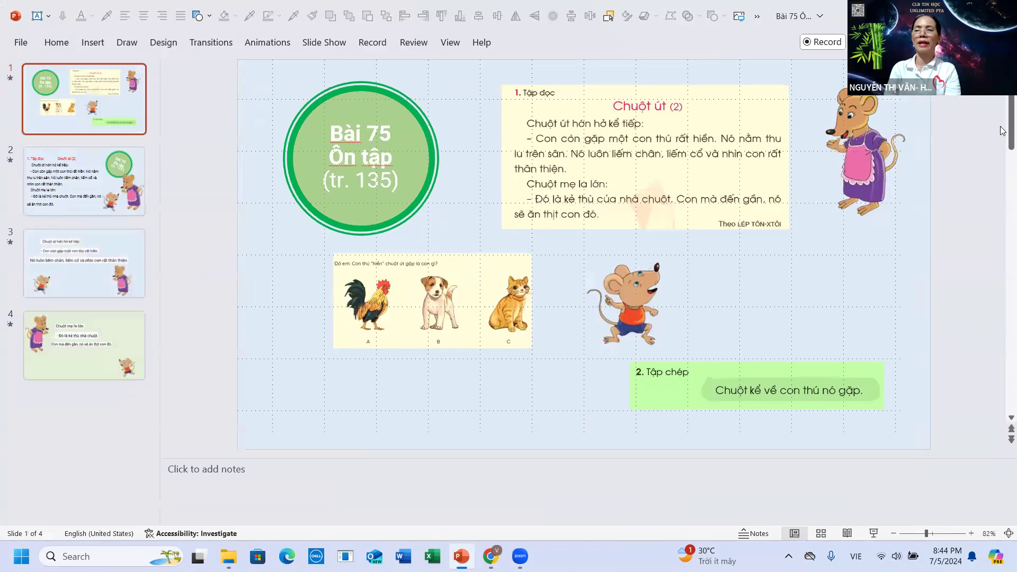
{"action": "left_click", "coordinate": [91, 102]}
{"action": "left_click_drag", "start_coordinate": [91, 103], "coordinate": [104, 94]}
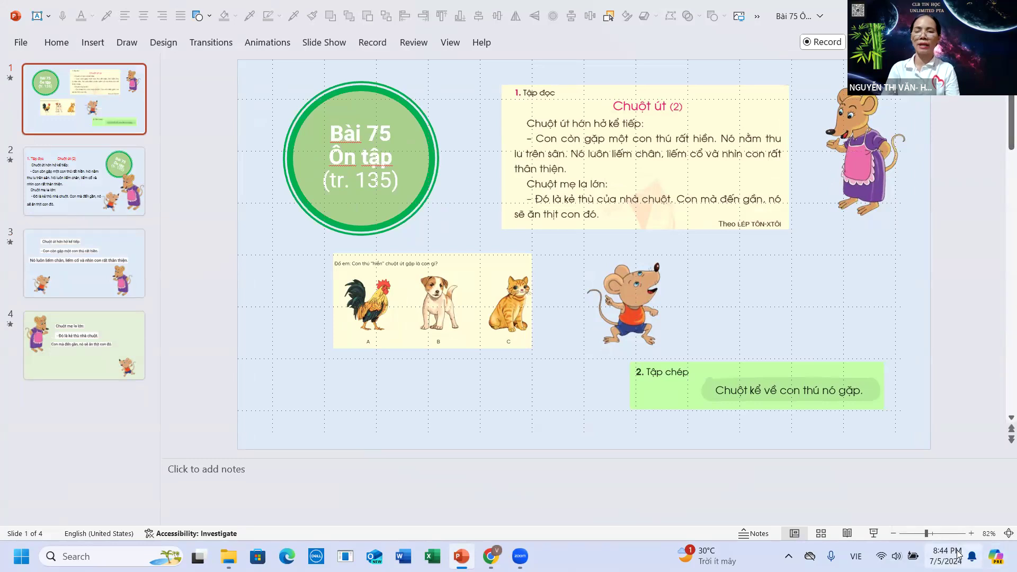
{"action": "left_click", "coordinate": [874, 534]}
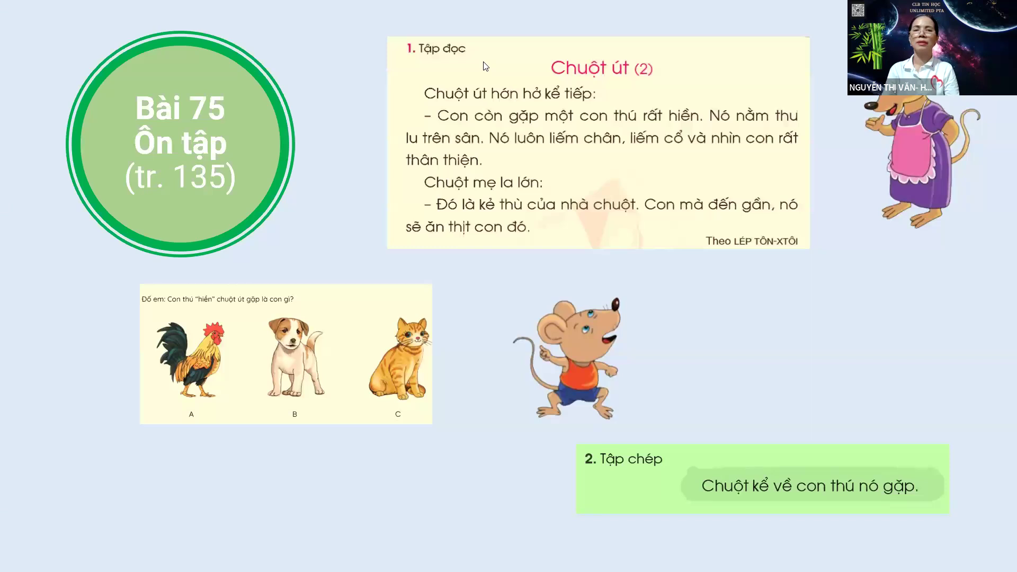
Advance through the animation and slides to the mother mouse slide, then end the show.
{"action": "left_click", "coordinate": [741, 379]}
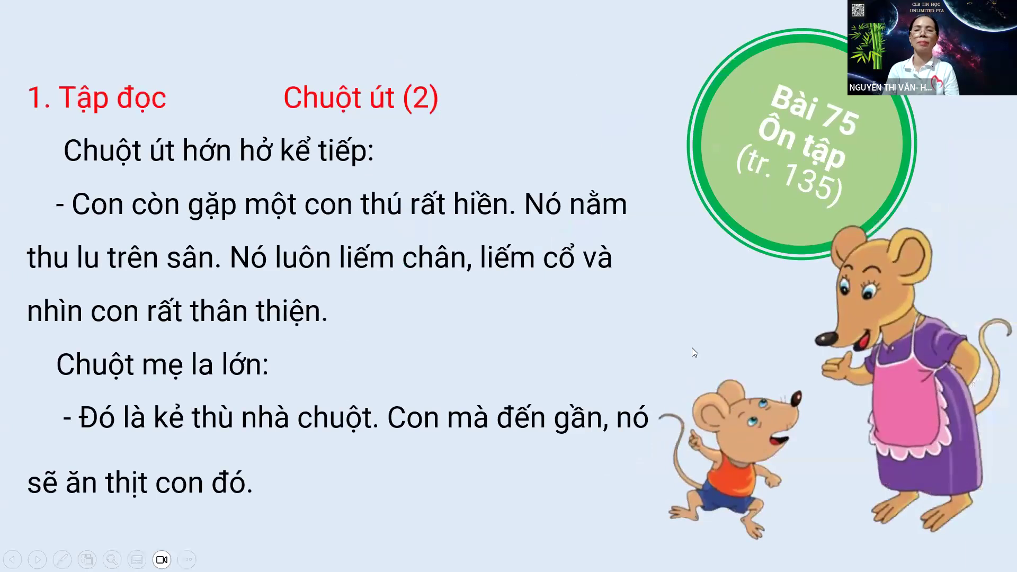
{"action": "left_click", "coordinate": [712, 335]}
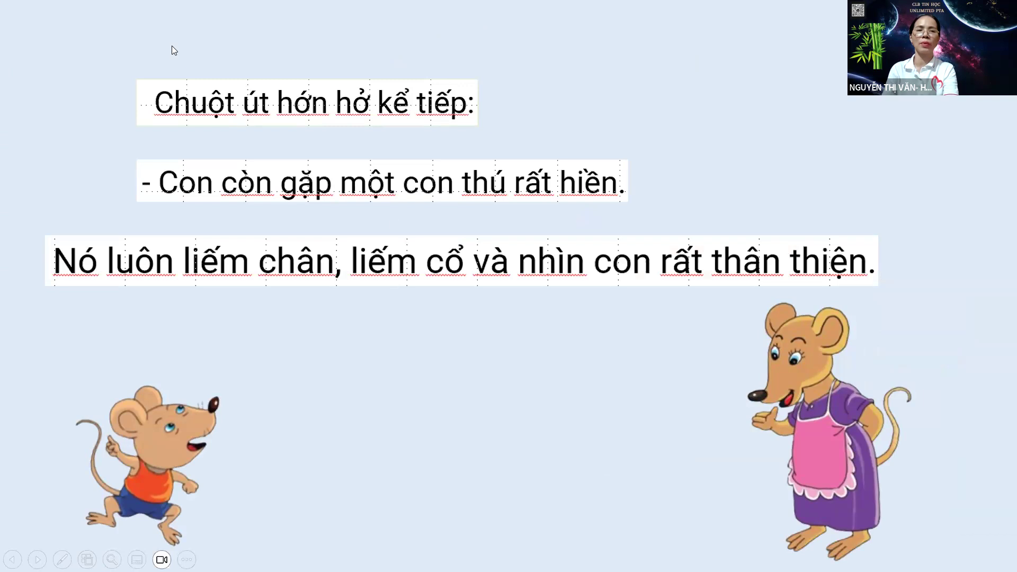
{"action": "left_click", "coordinate": [666, 388]}
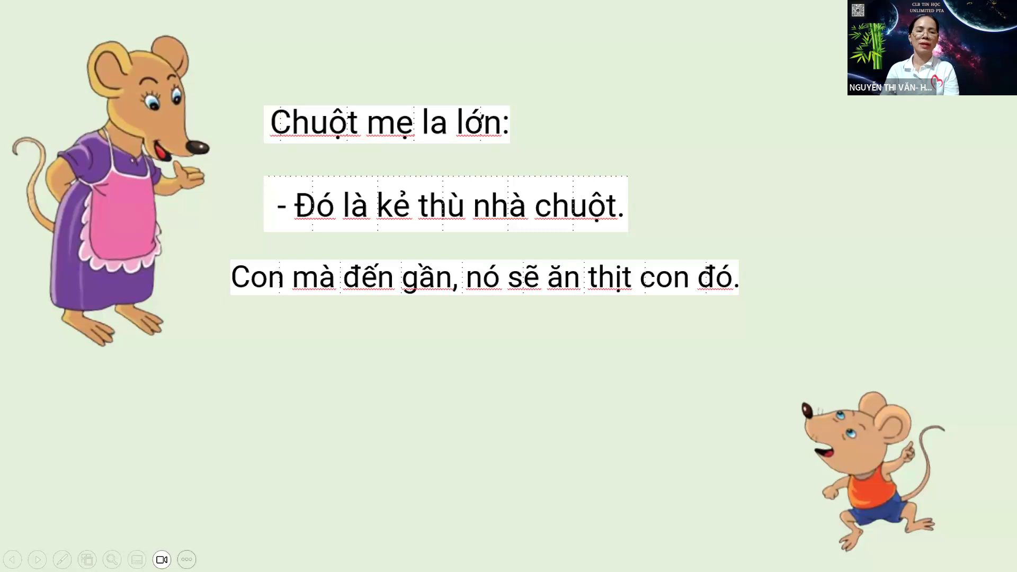
{"action": "left_click", "coordinate": [187, 560]}
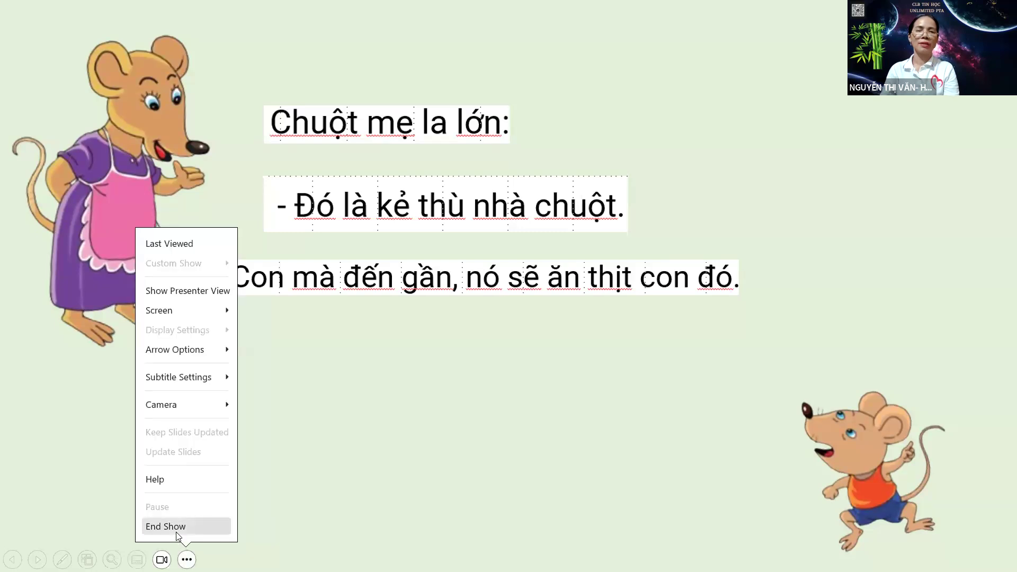
{"action": "left_click", "coordinate": [176, 529]}
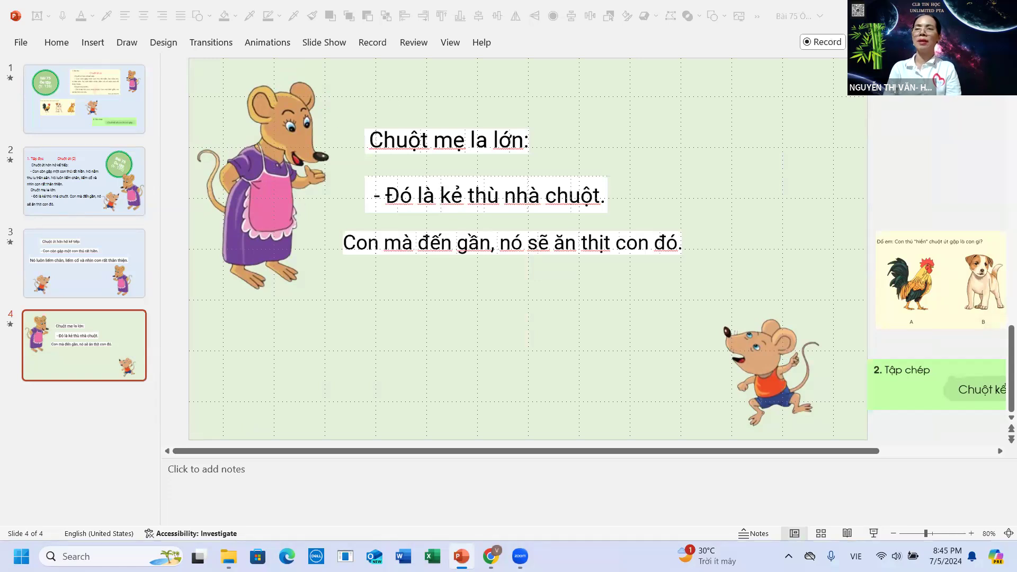
Minimize PowerPoint and launch a second PowerPoint window from the desktop shortcut.
{"action": "left_click", "coordinate": [462, 557]}
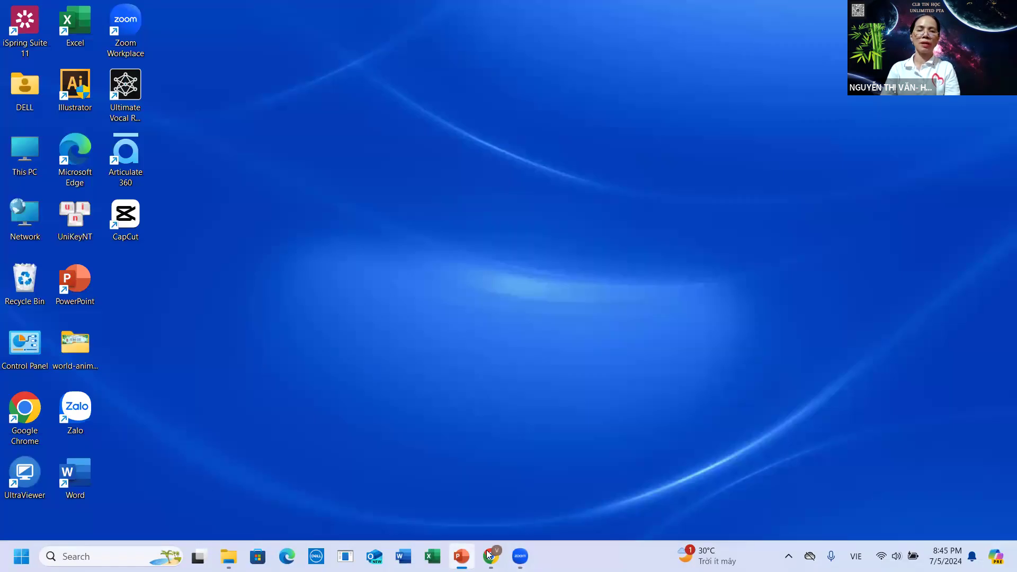
{"action": "right_click", "coordinate": [82, 282]}
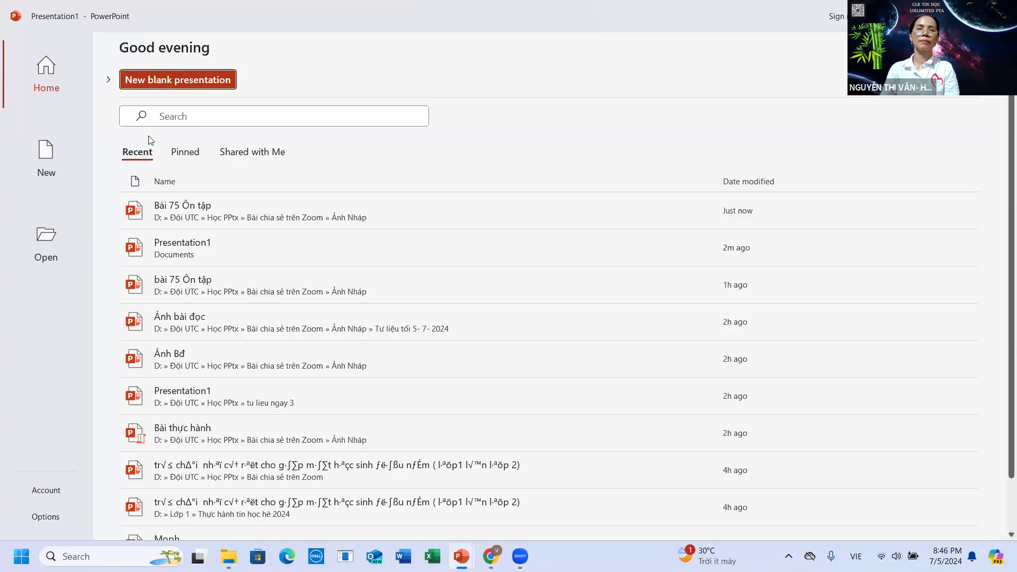
Create a new blank presentation and delete its title and subtitle placeholders.
{"action": "left_click", "coordinate": [46, 154]}
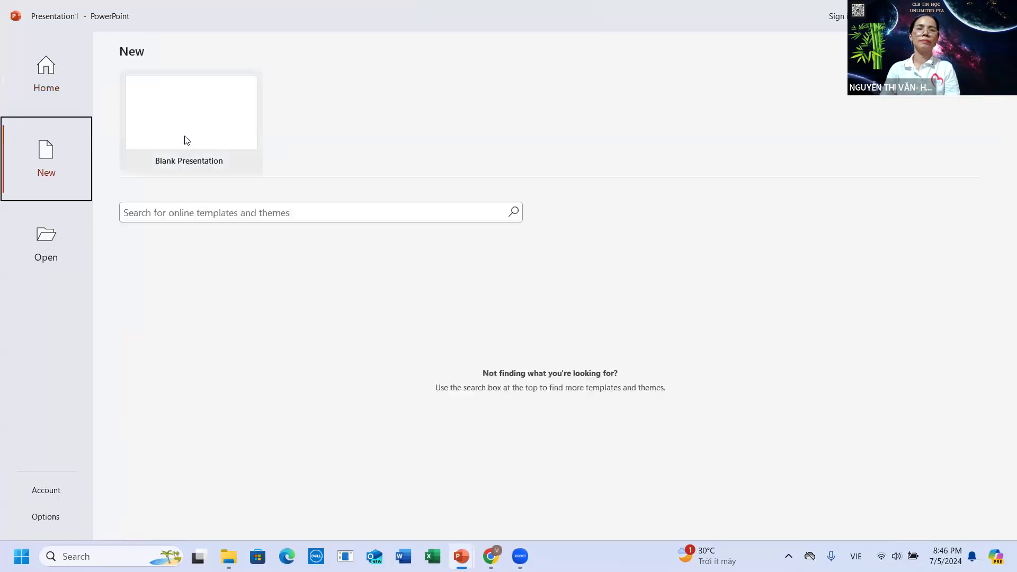
{"action": "left_click", "coordinate": [178, 128]}
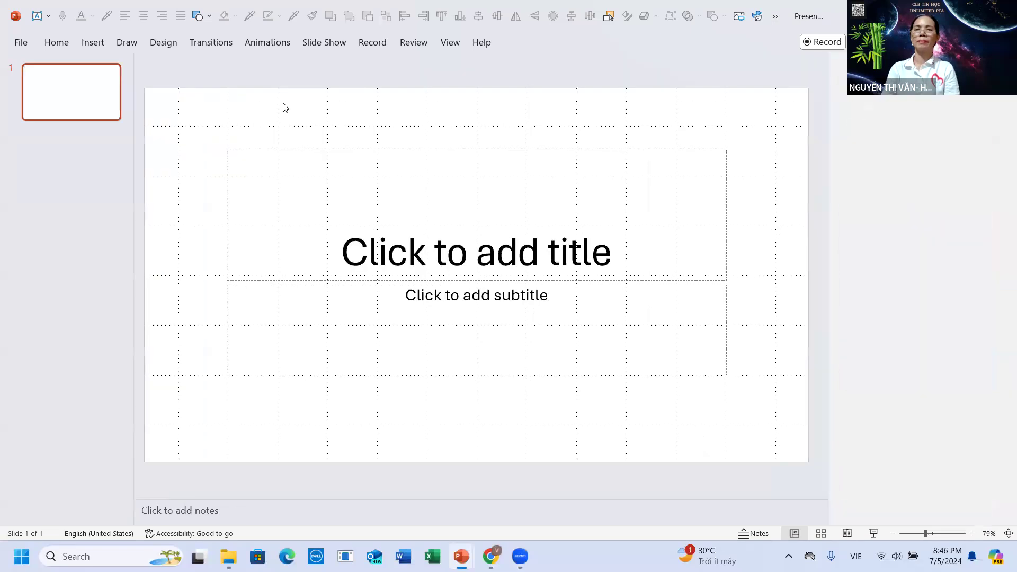
{"action": "mouse_move", "coordinate": [261, 76]}
{"action": "left_mouse_down"}
{"action": "mouse_move", "coordinate": [864, 415]}
{"action": "mouse_move", "coordinate": [911, 428]}
{"action": "left_mouse_up"}
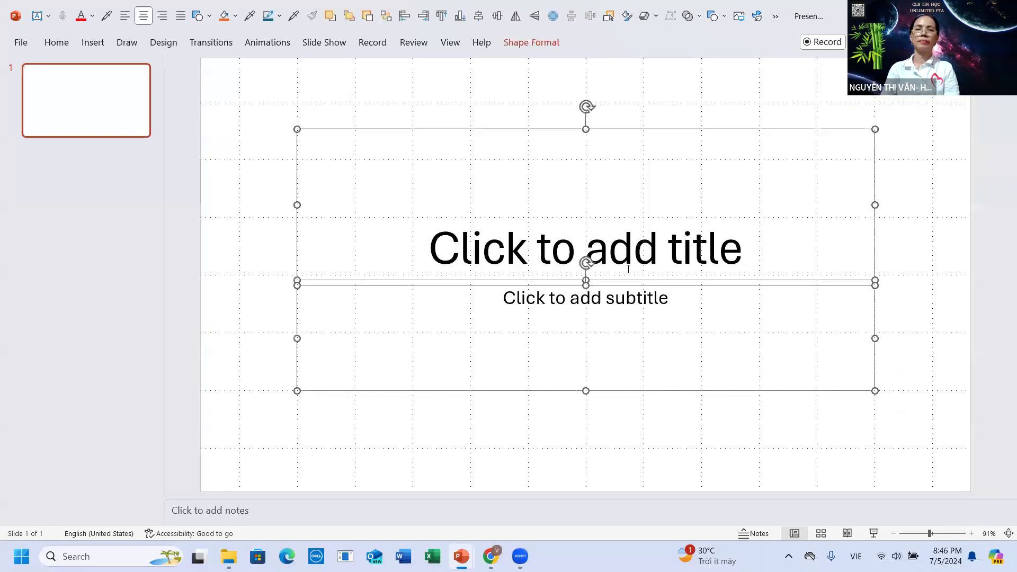
{"action": "key", "text": "Delete"}
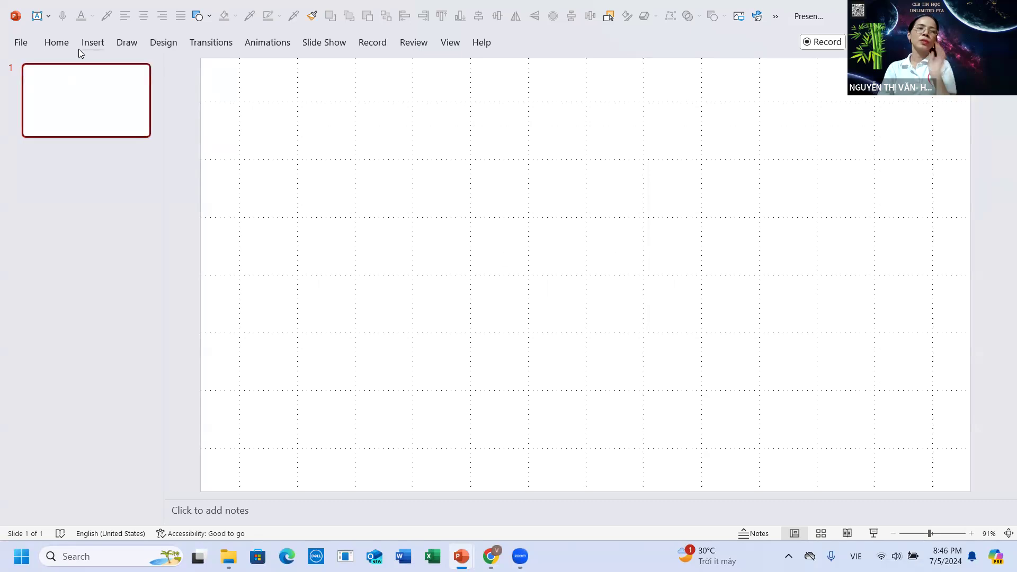
Copy the empty slide and paste it three times to make four blank slides.
{"action": "left_click", "coordinate": [64, 45]}
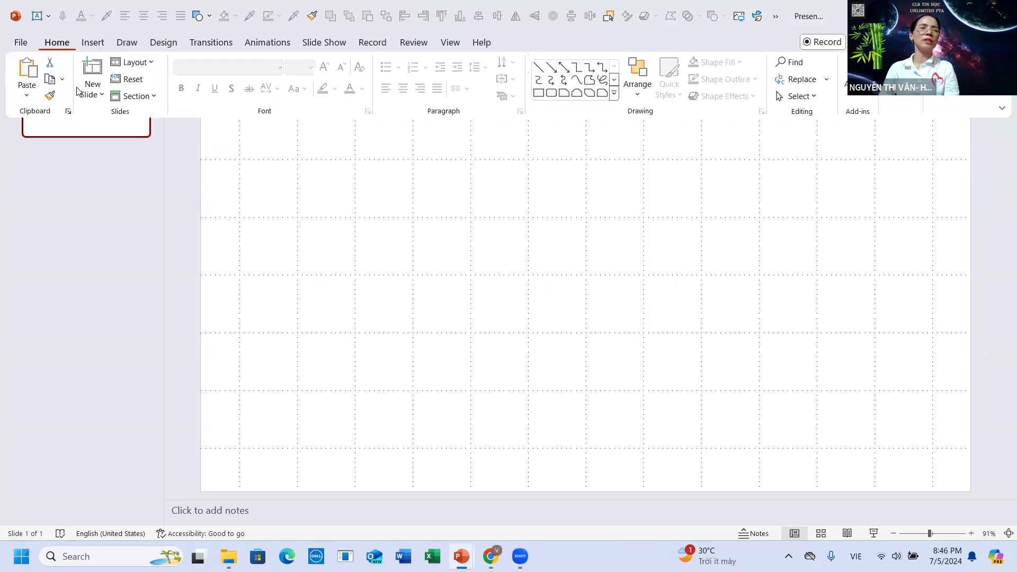
{"action": "left_click", "coordinate": [68, 159]}
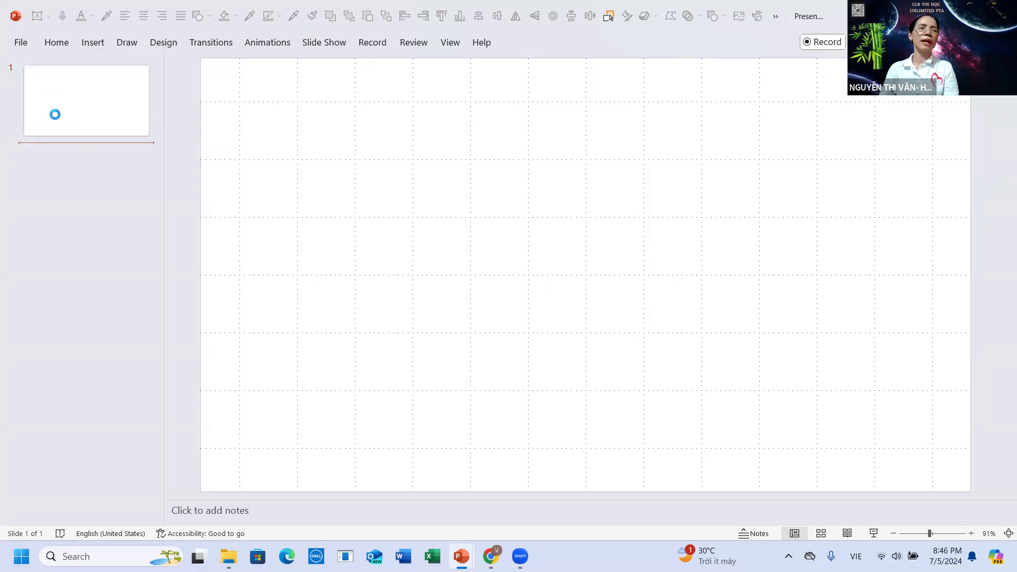
{"action": "left_click", "coordinate": [49, 47]}
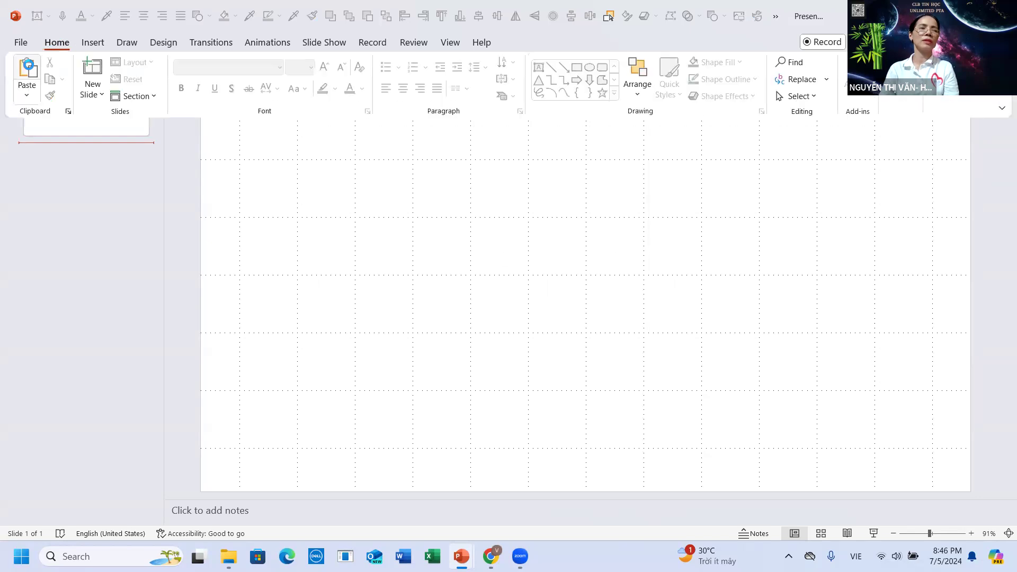
{"action": "left_click", "coordinate": [34, 61]}
{"action": "left_click", "coordinate": [48, 49]}
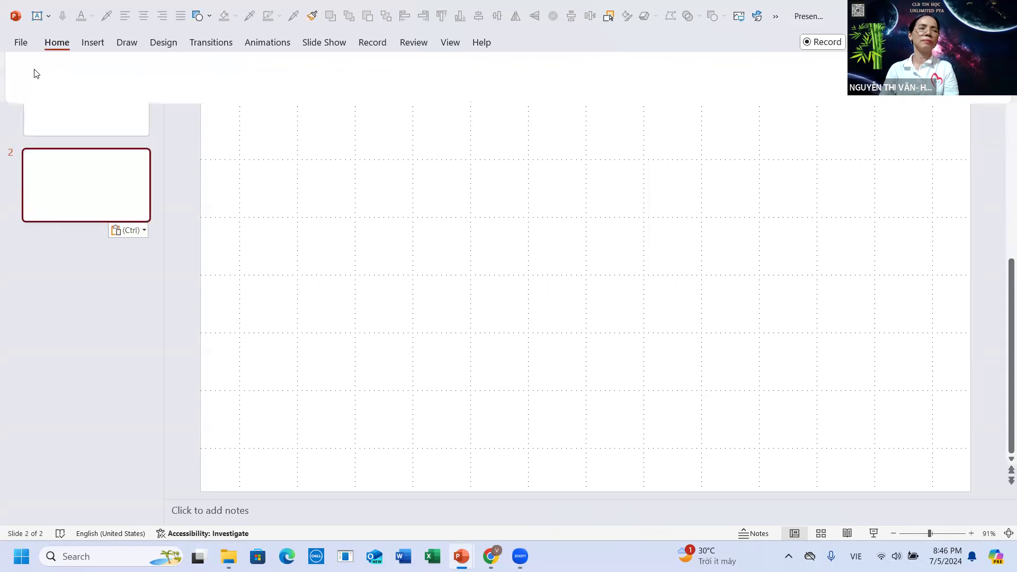
{"action": "left_click", "coordinate": [33, 78]}
{"action": "left_click", "coordinate": [53, 49]}
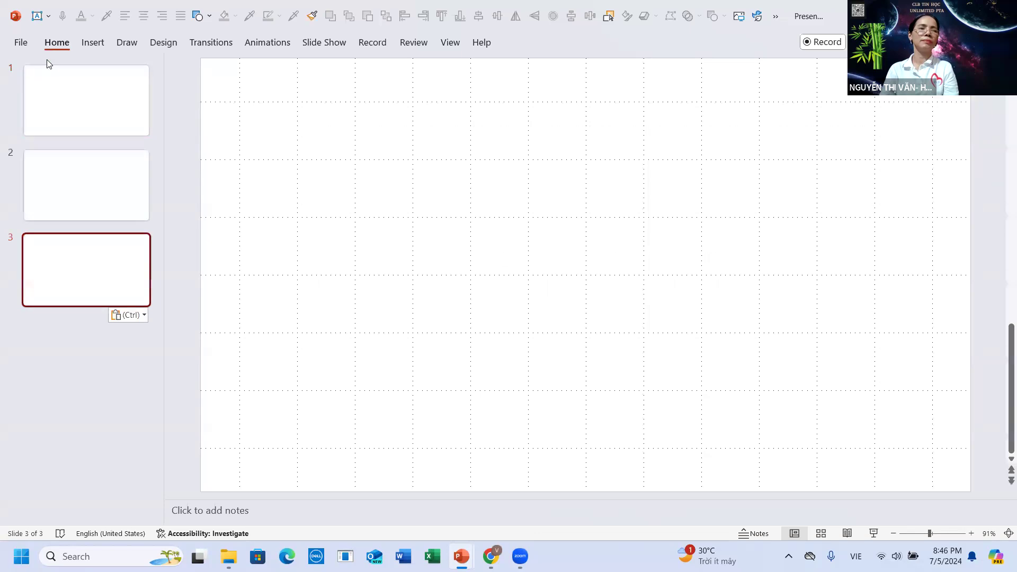
{"action": "left_click", "coordinate": [29, 80]}
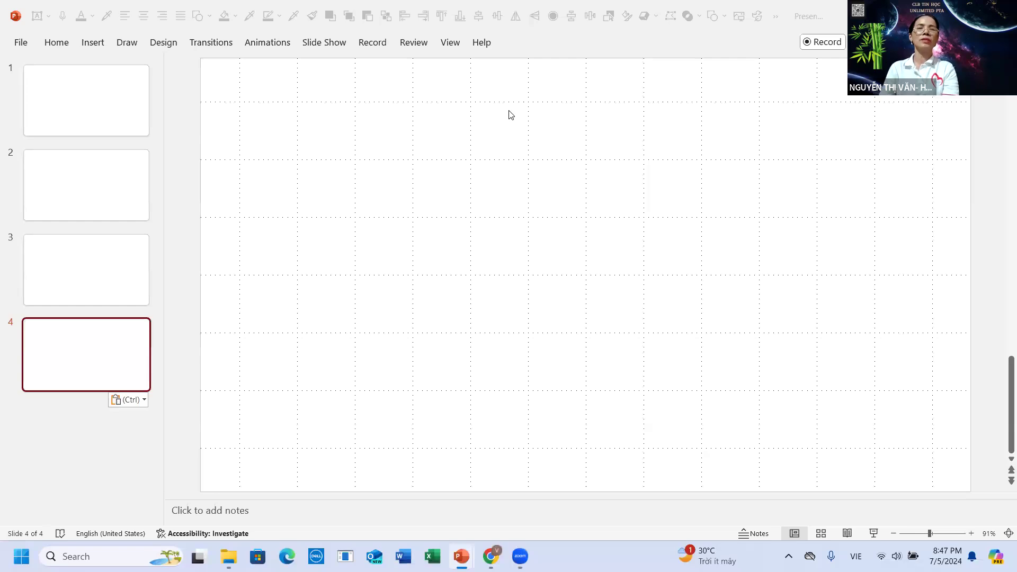
{"action": "left_click", "coordinate": [472, 245]}
Give slide 4 a light-blue solid background and drag it to the top of the deck.
{"action": "right_click", "coordinate": [485, 239]}
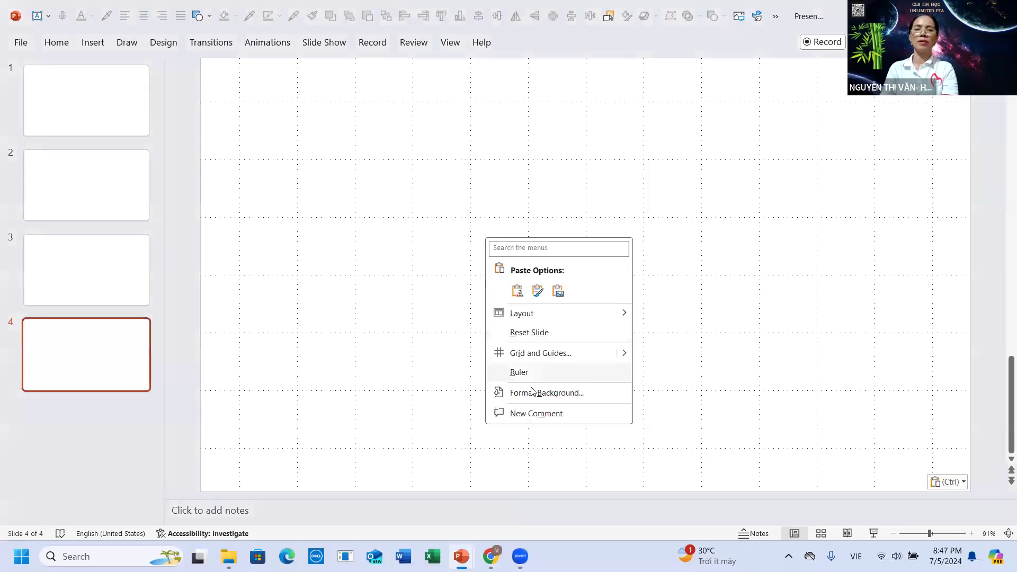
{"action": "key", "text": "Escape"}
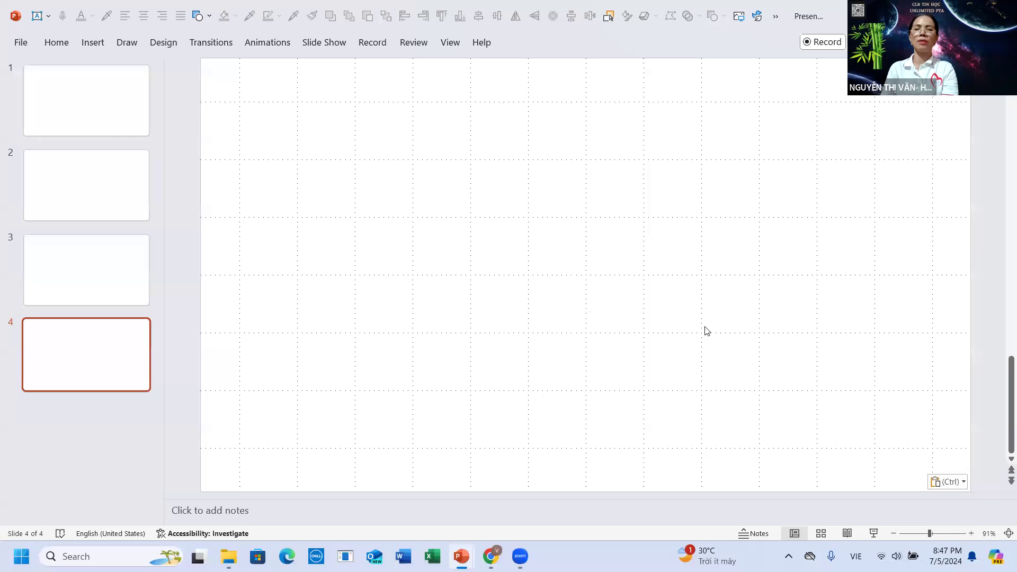
{"action": "left_click", "coordinate": [990, 229]}
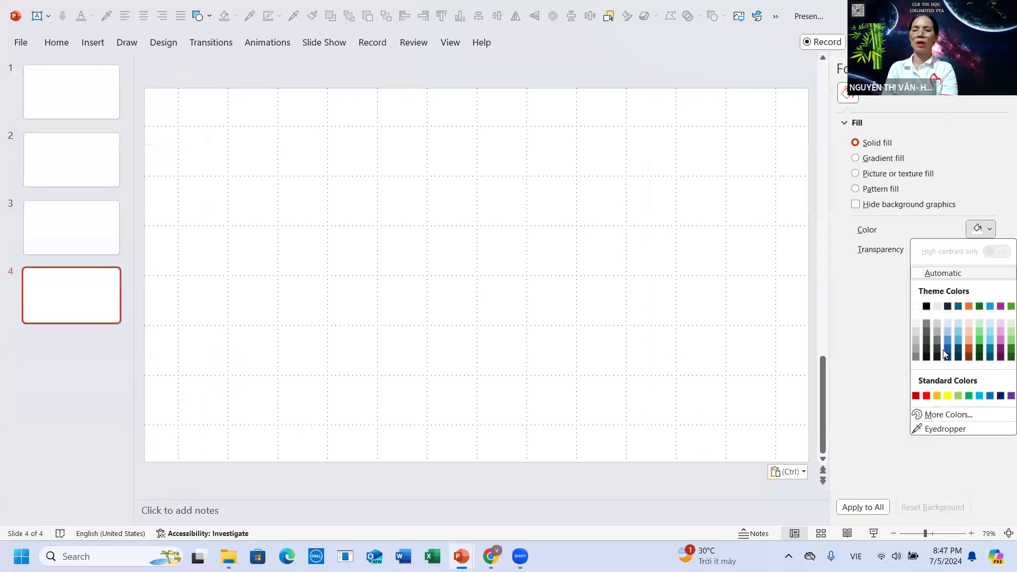
{"action": "left_click", "coordinate": [990, 330]}
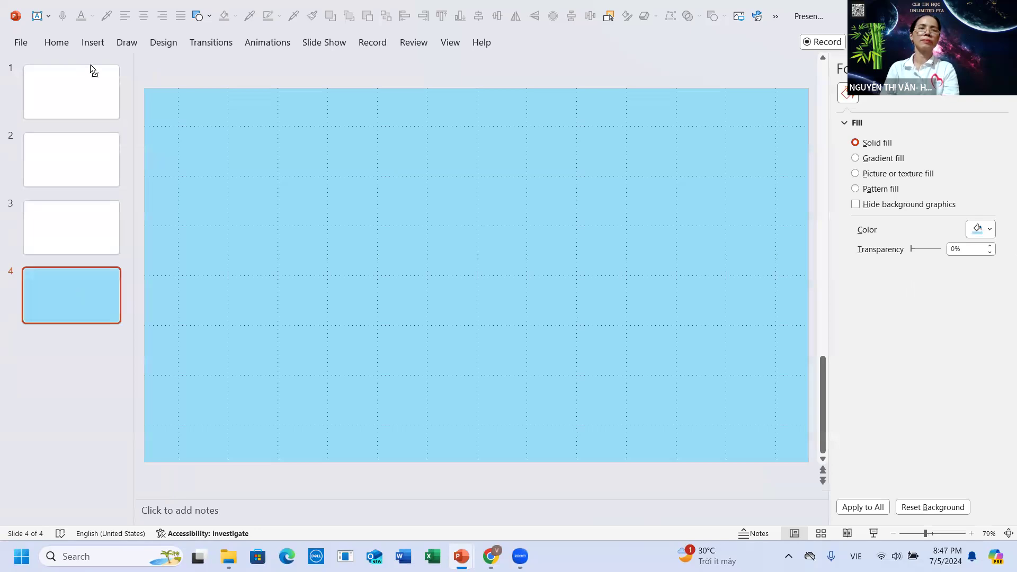
{"action": "left_click_drag", "start_coordinate": [90, 64], "coordinate": [90, 59]}
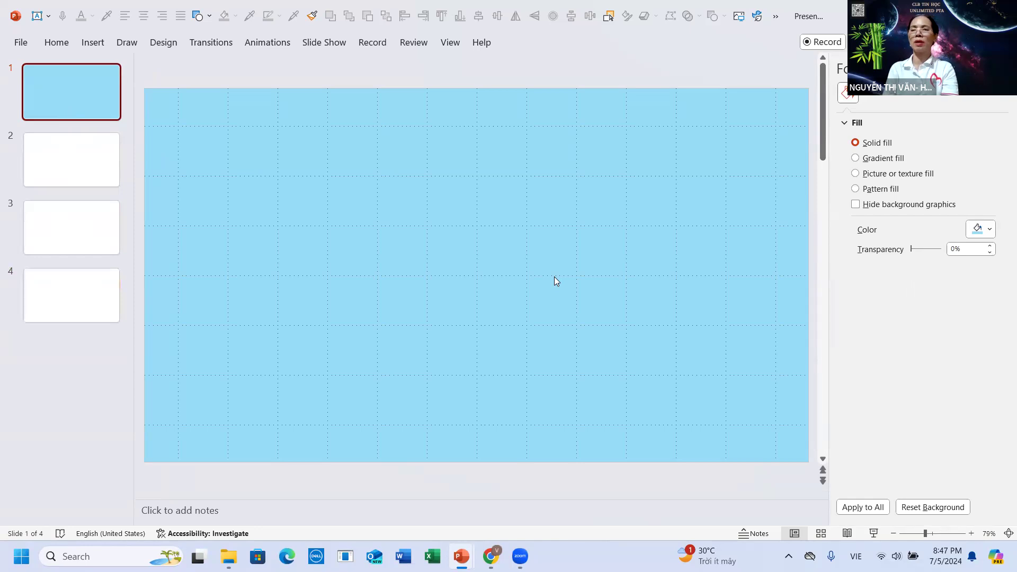
Close the Format Background pane and start inserting a picture from This Device.
{"action": "left_click", "coordinate": [1007, 69]}
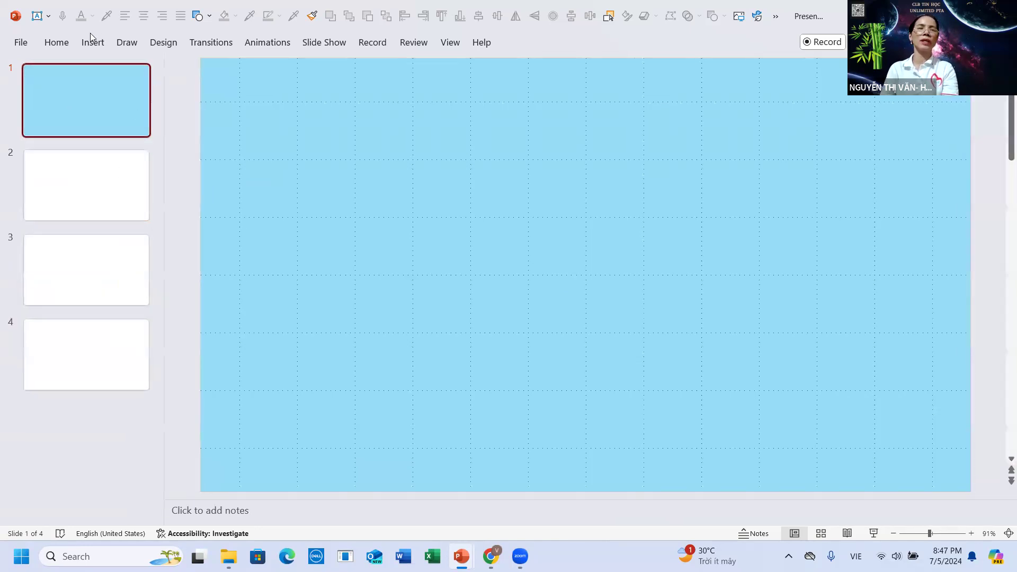
{"action": "left_click", "coordinate": [91, 44]}
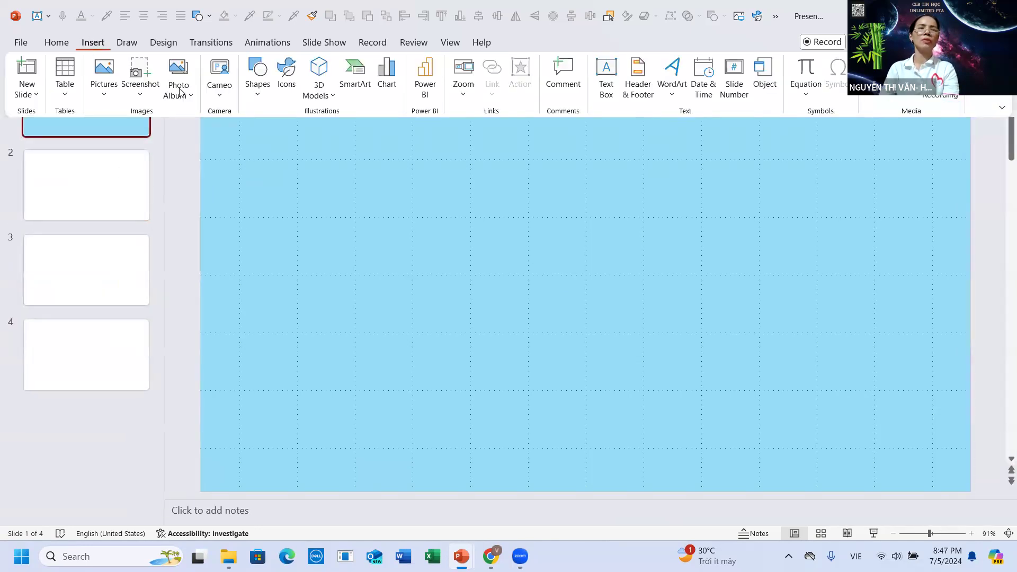
{"action": "left_click", "coordinate": [104, 97]}
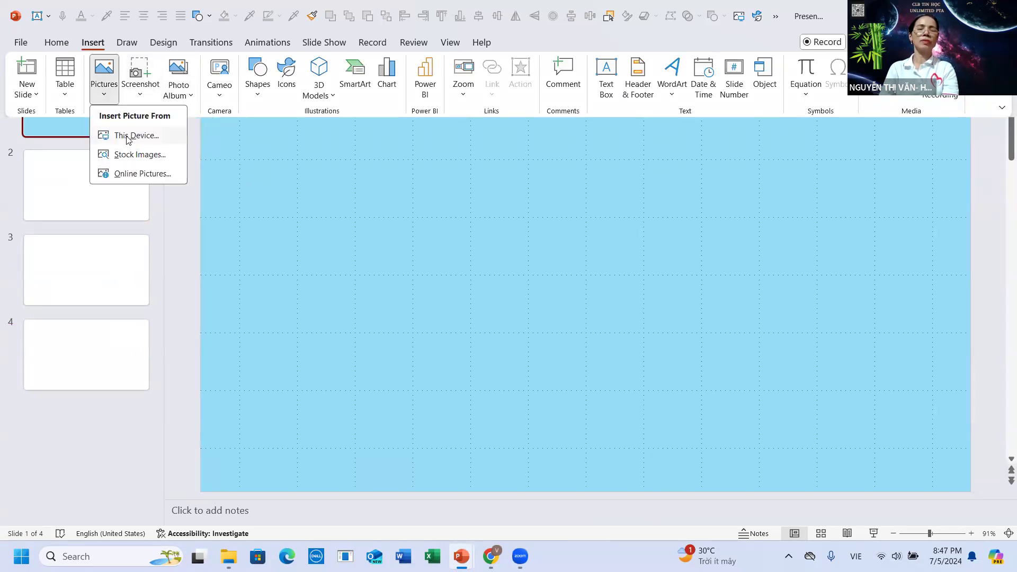
{"action": "left_click", "coordinate": [127, 137]}
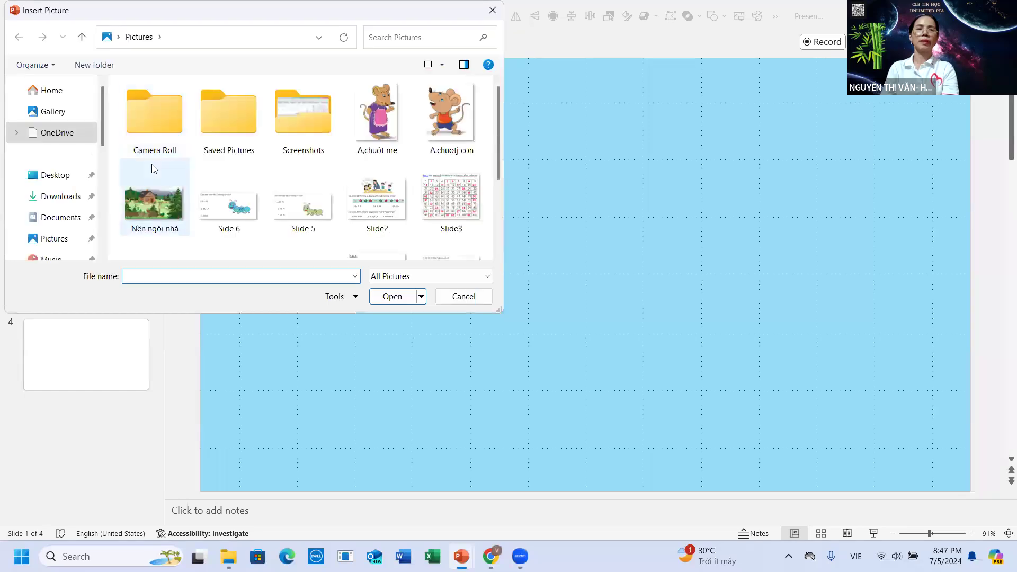
Browse to Ảnh Nháp > Tư liệu tối 5- 7- 2024 and insert its five lesson pictures.
{"action": "scroll", "coordinate": [68, 219], "scroll_direction": "down", "scroll_amount": 1}
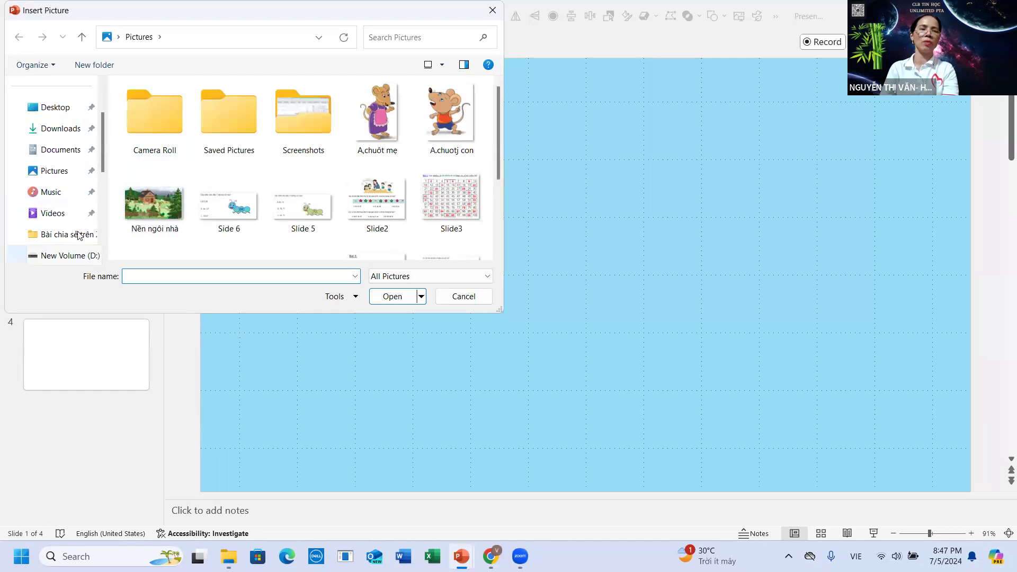
{"action": "scroll", "coordinate": [74, 223], "scroll_direction": "down", "scroll_amount": 1}
{"action": "left_click", "coordinate": [69, 177]}
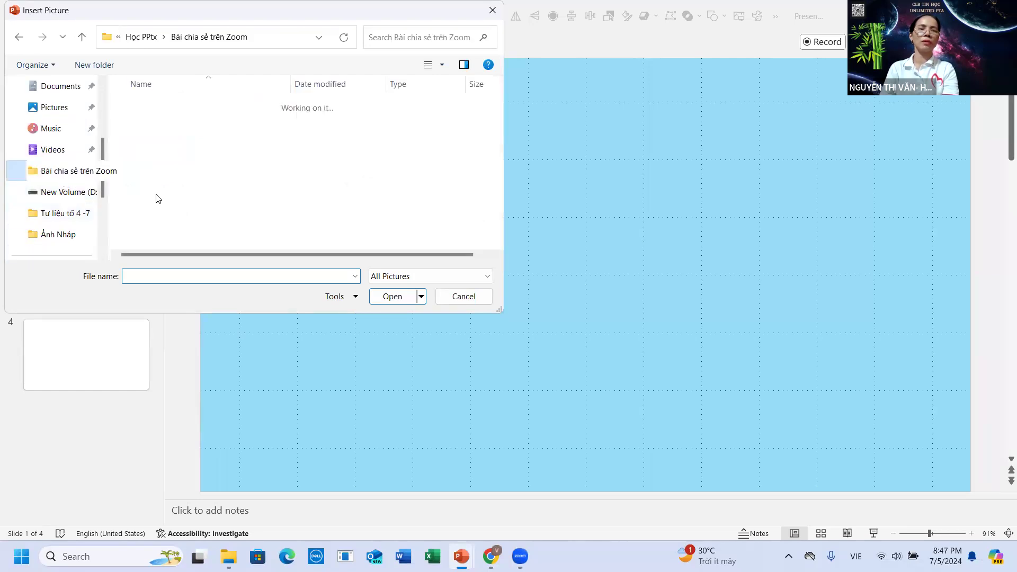
{"action": "left_click", "coordinate": [153, 135]}
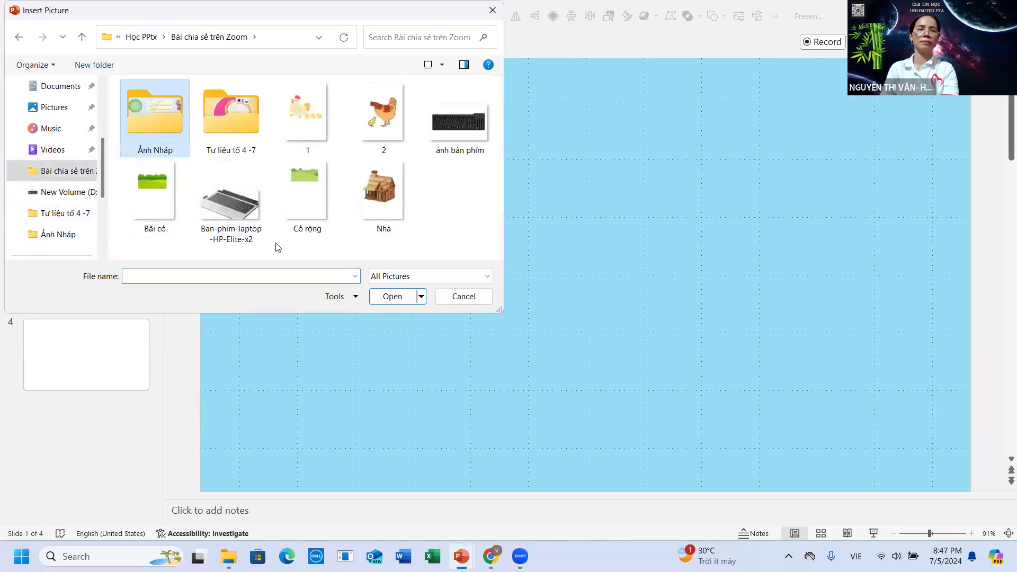
{"action": "left_click", "coordinate": [373, 298]}
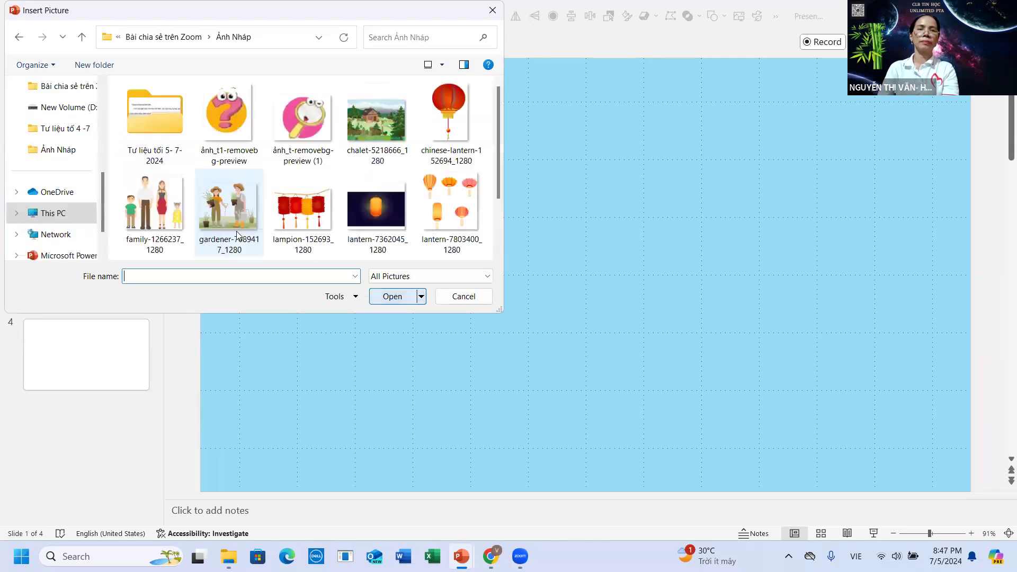
{"action": "left_click", "coordinate": [162, 134]}
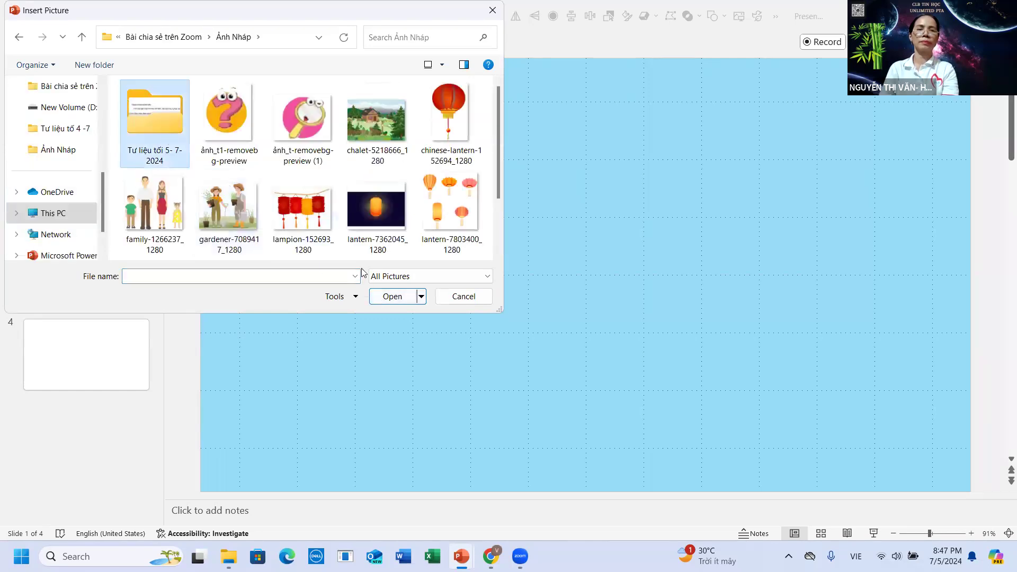
{"action": "left_click", "coordinate": [393, 297]}
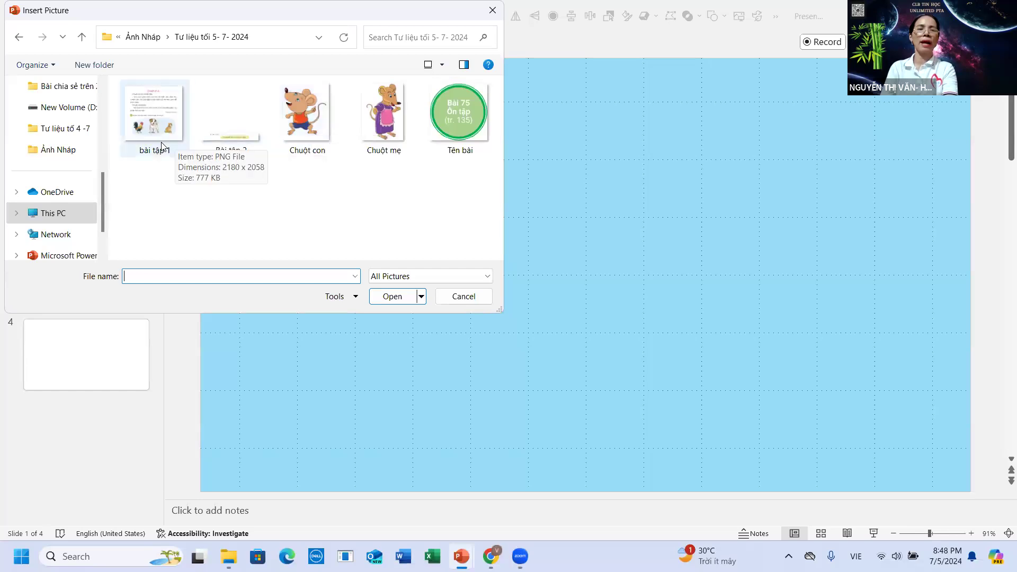
{"action": "mouse_move", "coordinate": [115, 110]}
{"action": "left_mouse_down"}
{"action": "mouse_move", "coordinate": [413, 162]}
{"action": "mouse_move", "coordinate": [479, 159]}
{"action": "left_mouse_up"}
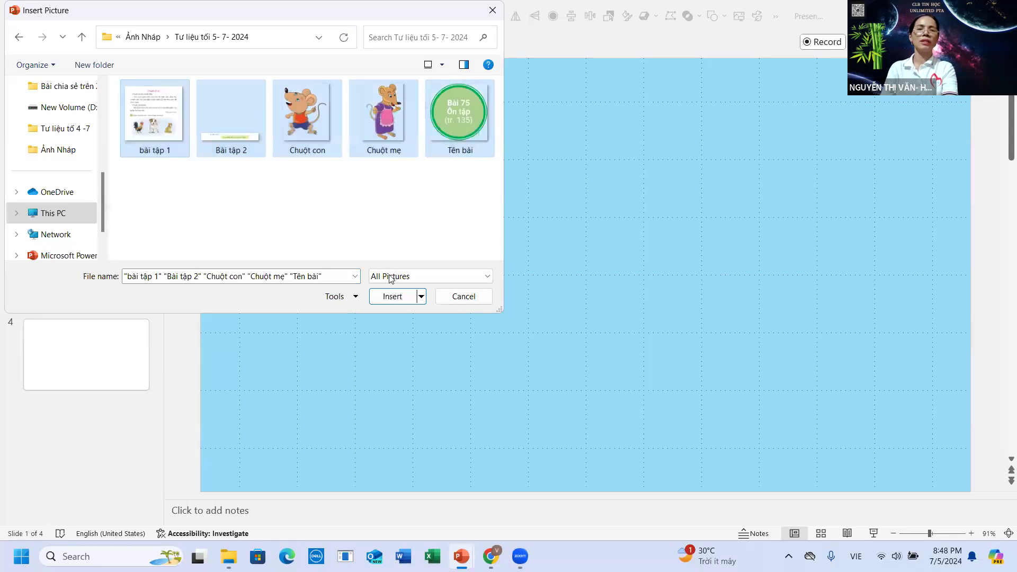
{"action": "left_click", "coordinate": [392, 296]}
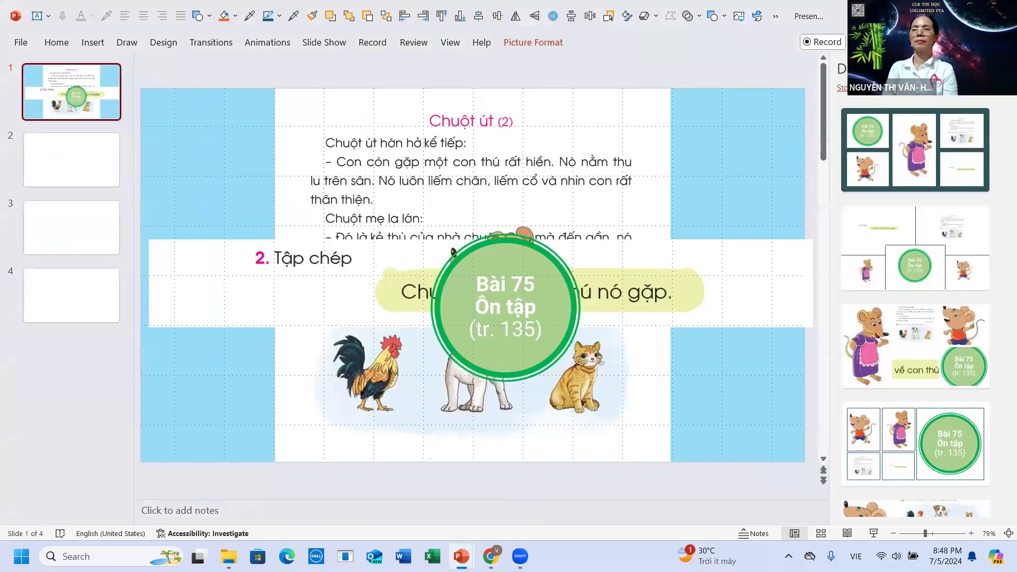
Shrink all five pictures together and nudge them upward.
{"action": "key", "text": "ctrl+a"}
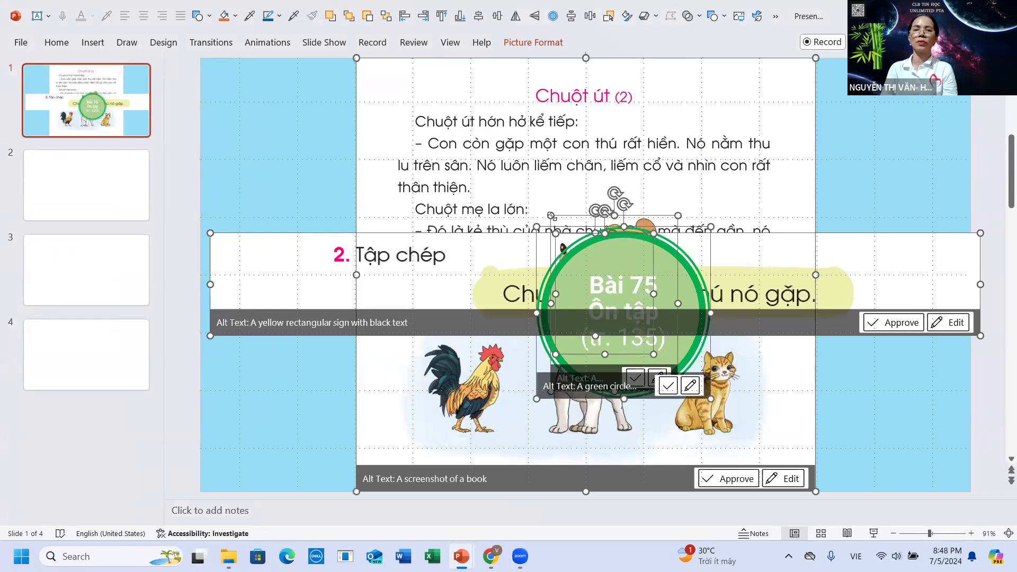
{"action": "key", "text": "ctrl+z"}
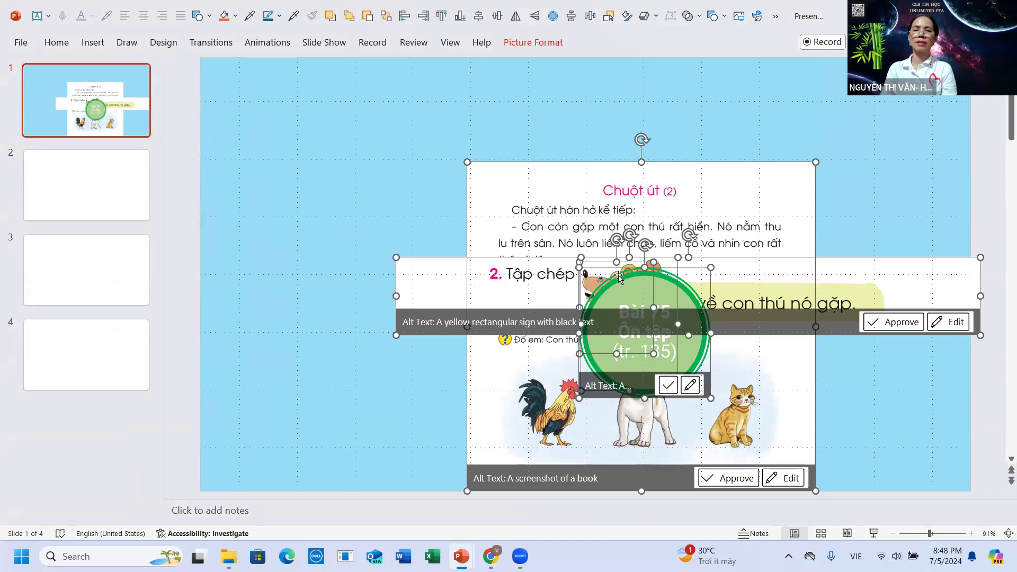
{"action": "key", "text": "Up"}
{"action": "key", "text": "Up"}
{"action": "key", "text": "Up"}
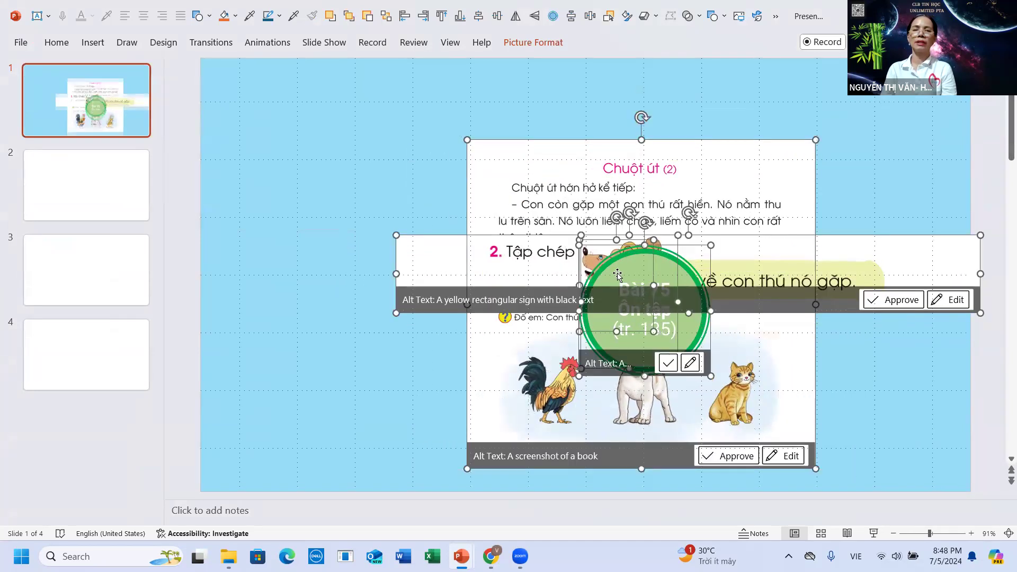
{"action": "key", "text": "Escape"}
Move the Bài 75 Ôn tập circle to the top-left and both mice to the left side.
{"action": "left_click_drag", "start_coordinate": [682, 330], "coordinate": [313, 162]}
{"action": "left_click_drag", "start_coordinate": [312, 159], "coordinate": [314, 159]}
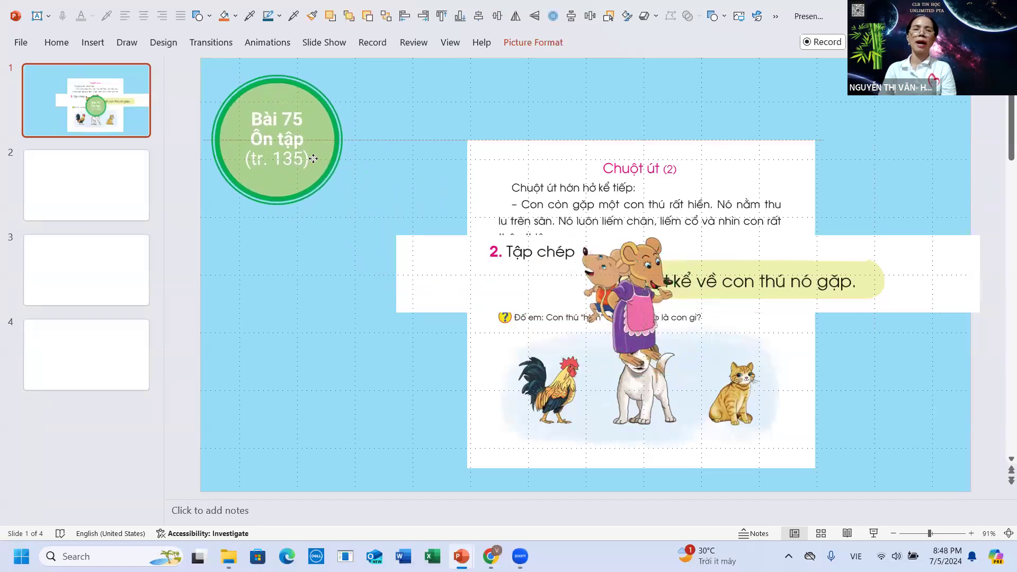
{"action": "left_click", "coordinate": [633, 216]}
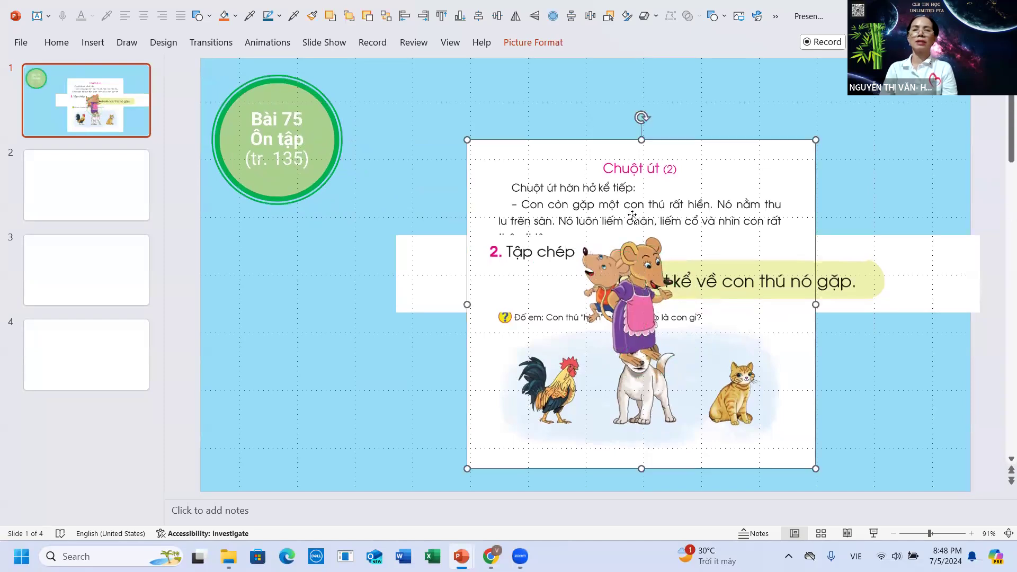
{"action": "mouse_move", "coordinate": [635, 296]}
{"action": "left_mouse_down"}
{"action": "mouse_move", "coordinate": [329, 287]}
{"action": "mouse_move", "coordinate": [289, 306]}
{"action": "left_mouse_up"}
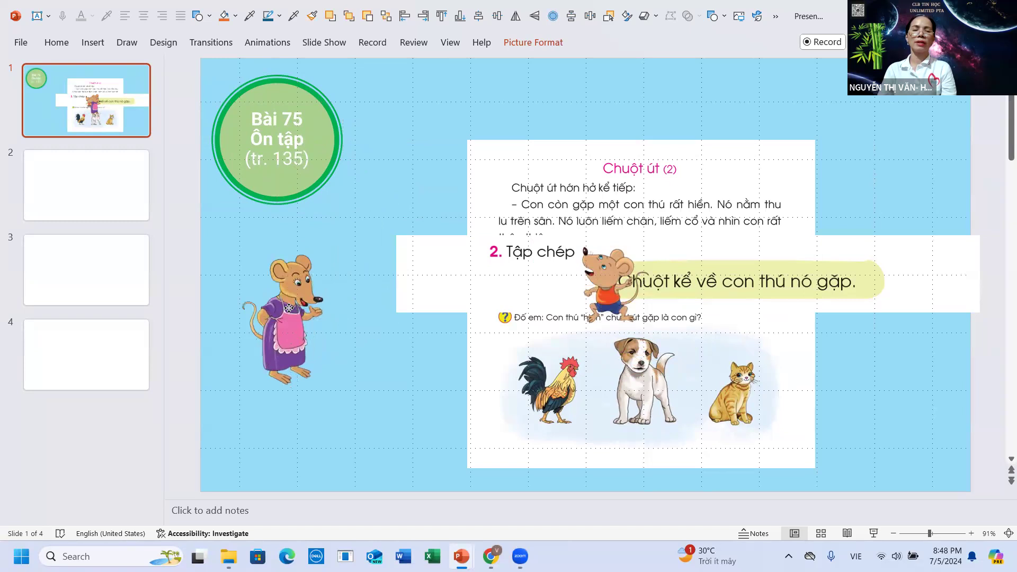
{"action": "left_click_drag", "start_coordinate": [619, 295], "coordinate": [366, 427]}
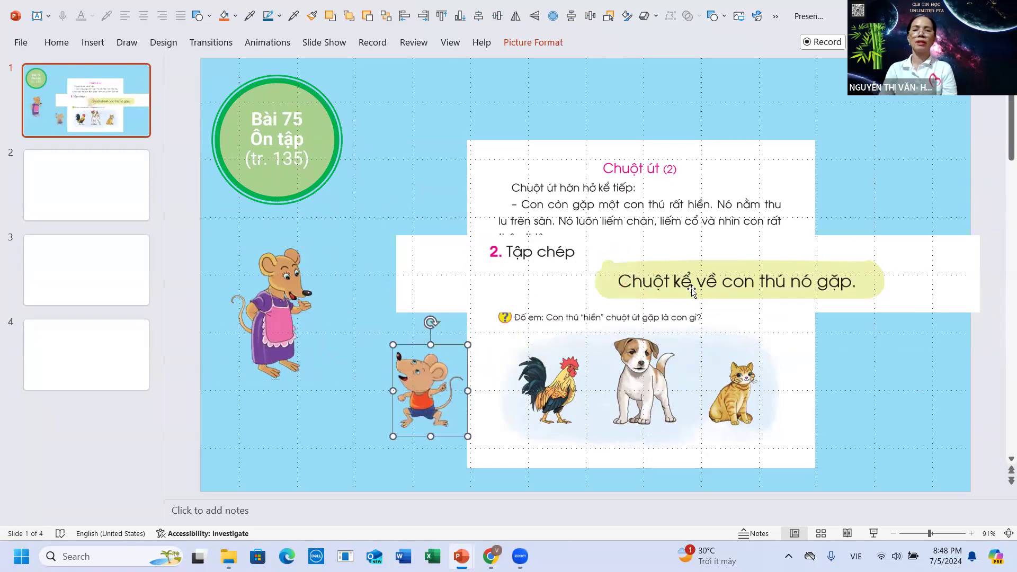
Shrink the Tập chép strip and place it at the bottom right beneath the story picture.
{"action": "left_click", "coordinate": [443, 287]}
{"action": "mouse_move", "coordinate": [402, 309]}
{"action": "left_mouse_down"}
{"action": "mouse_move", "coordinate": [465, 310]}
{"action": "mouse_move", "coordinate": [359, 274]}
{"action": "left_mouse_up"}
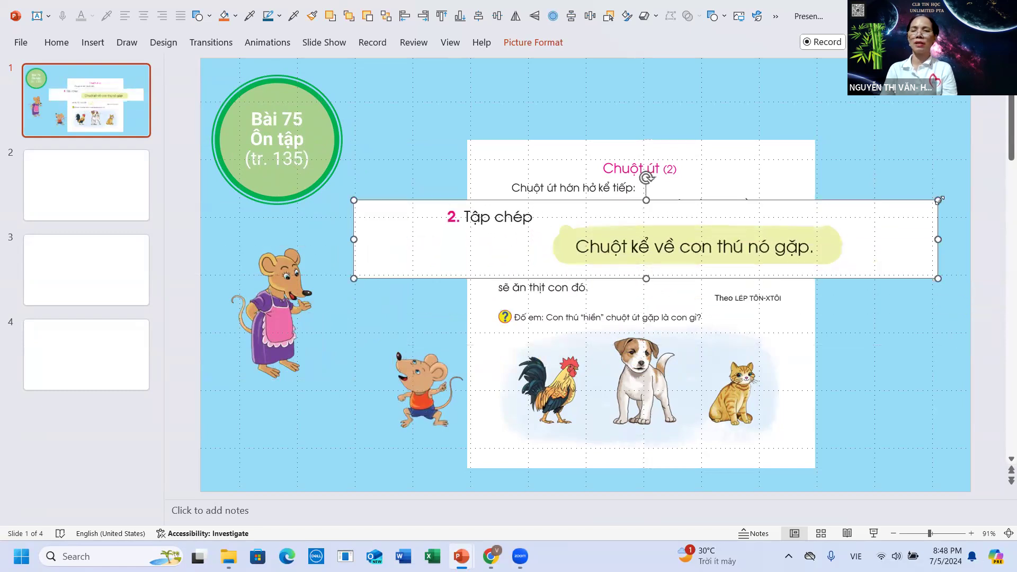
{"action": "left_click_drag", "start_coordinate": [901, 209], "coordinate": [715, 230]}
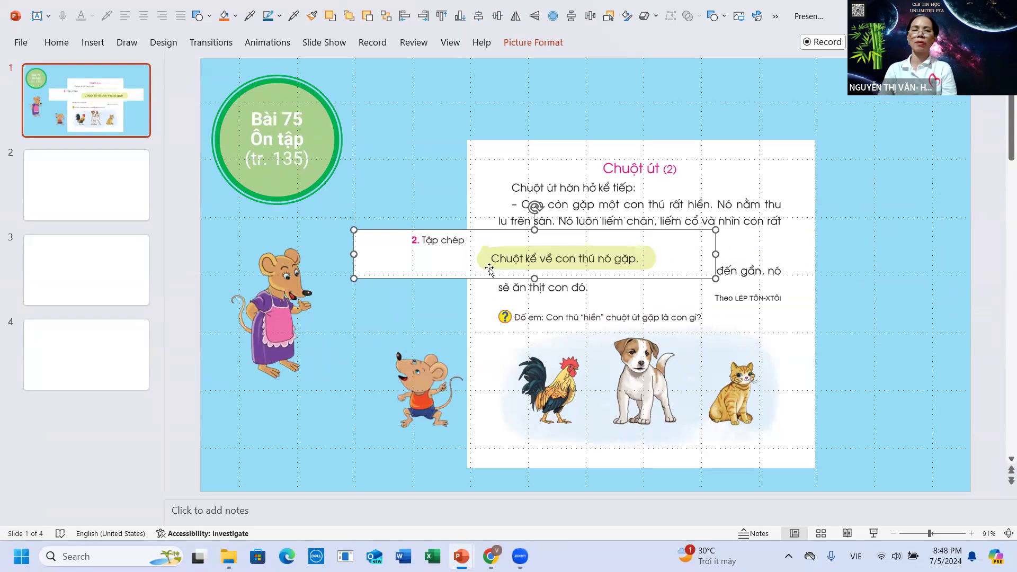
{"action": "left_click_drag", "start_coordinate": [353, 276], "coordinate": [357, 269]}
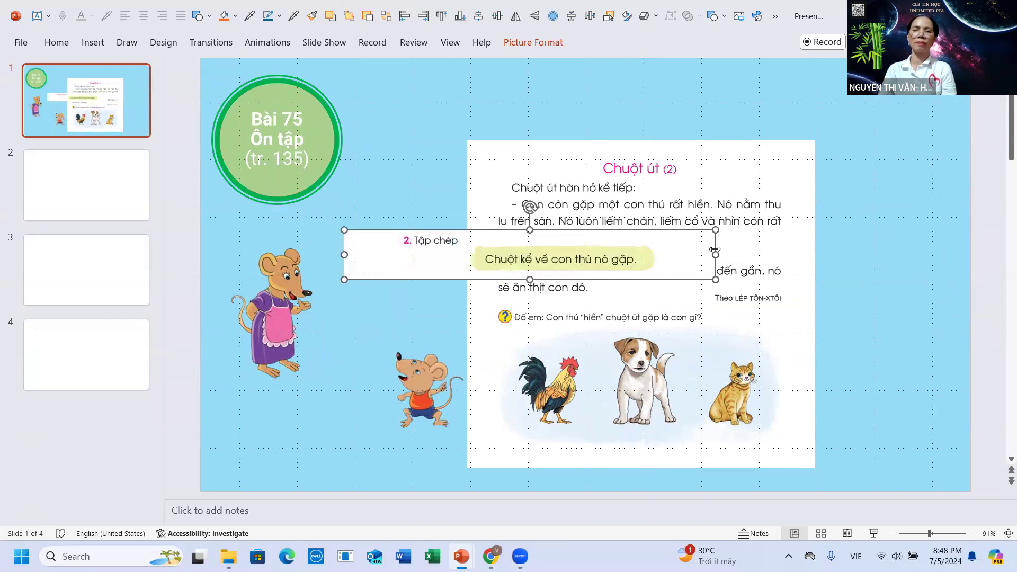
{"action": "left_click_drag", "start_coordinate": [716, 229], "coordinate": [546, 243]}
{"action": "mouse_move", "coordinate": [445, 265]}
{"action": "left_mouse_down"}
{"action": "mouse_move", "coordinate": [649, 410]}
{"action": "mouse_move", "coordinate": [739, 510]}
{"action": "left_mouse_up"}
{"action": "left_click_drag", "start_coordinate": [614, 224], "coordinate": [614, 165]}
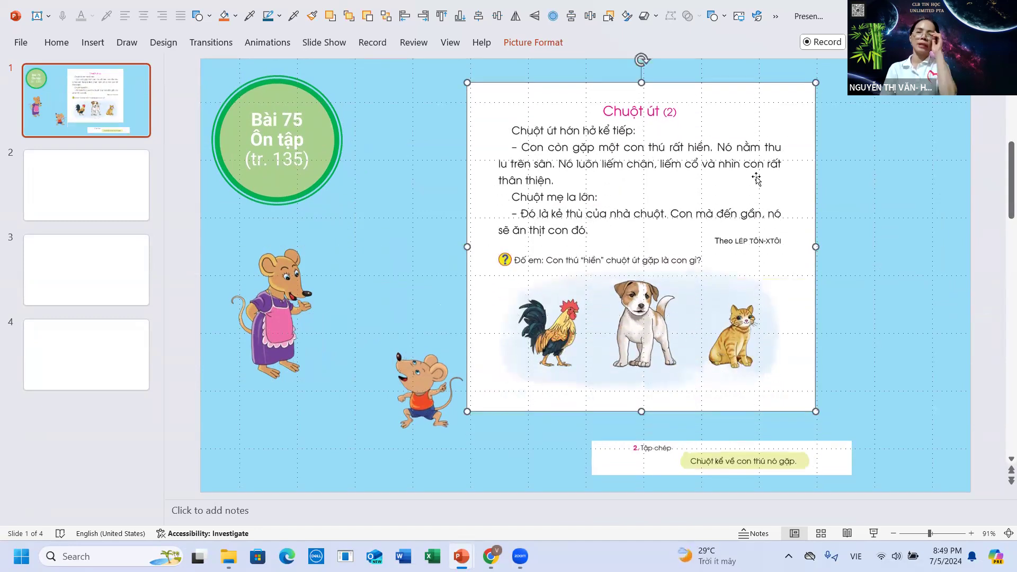
{"action": "left_click", "coordinate": [843, 185]}
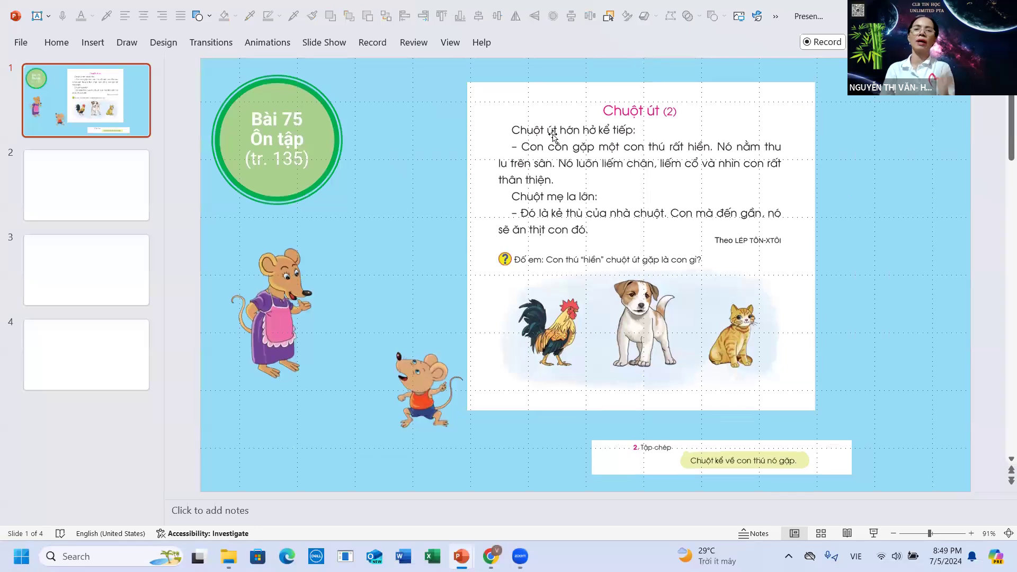
Crop the story picture's bottom up to just below the Chuột út text, then shift it slightly right.
{"action": "left_click", "coordinate": [513, 129]}
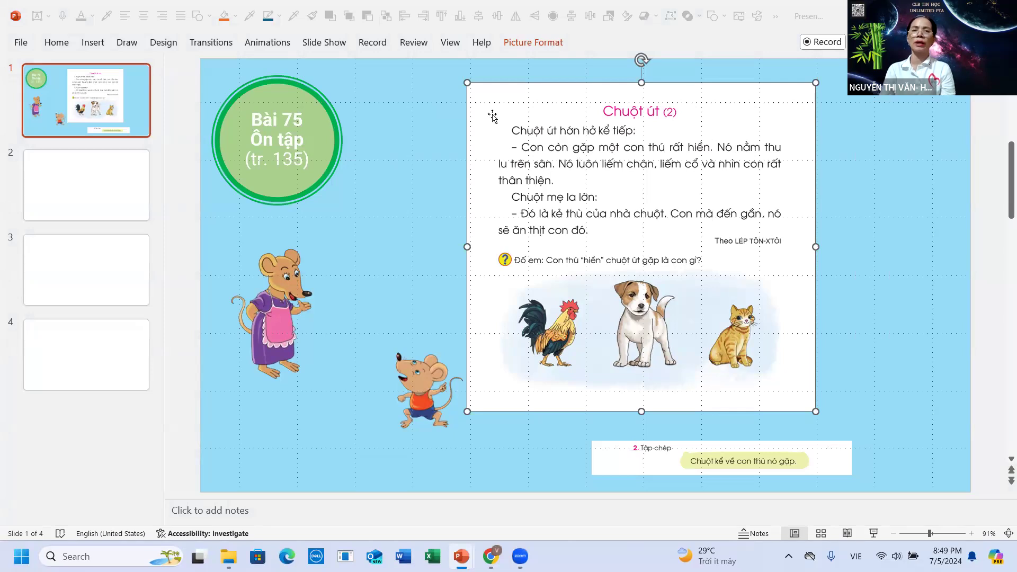
{"action": "right_click", "coordinate": [531, 119]}
{"action": "left_click", "coordinate": [570, 85]}
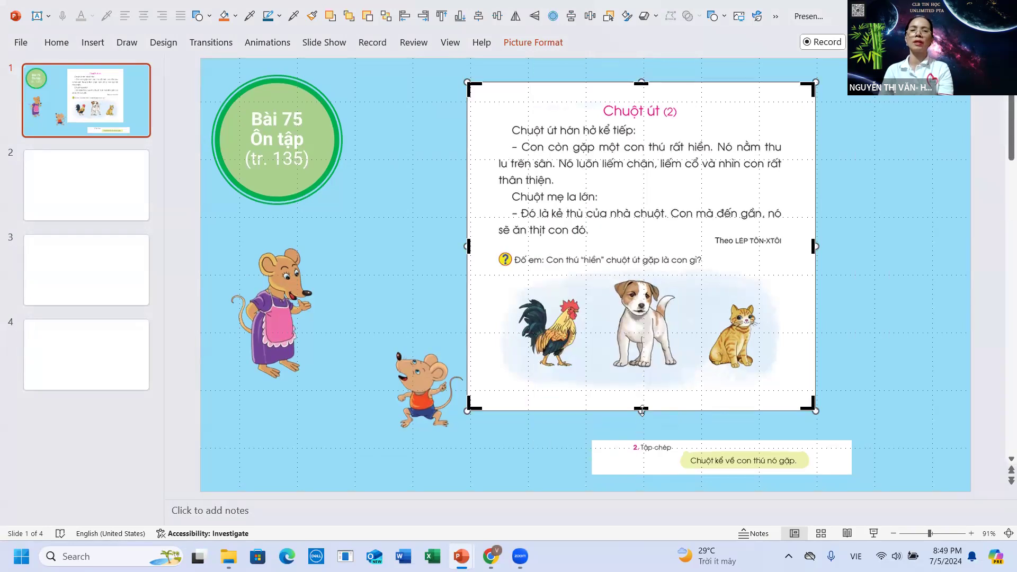
{"action": "left_click_drag", "start_coordinate": [641, 409], "coordinate": [657, 248]}
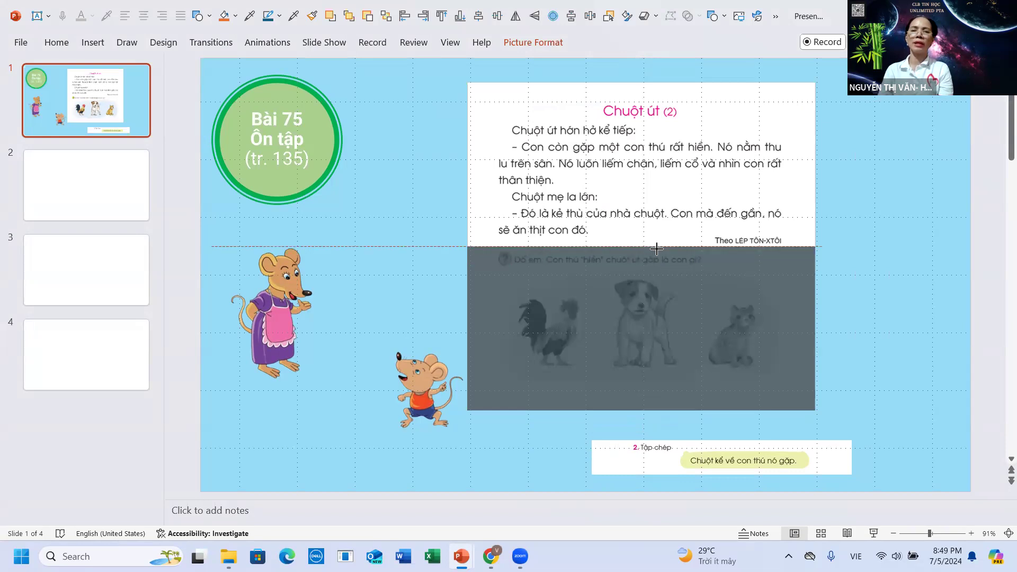
{"action": "left_click_drag", "start_coordinate": [656, 248], "coordinate": [657, 250]}
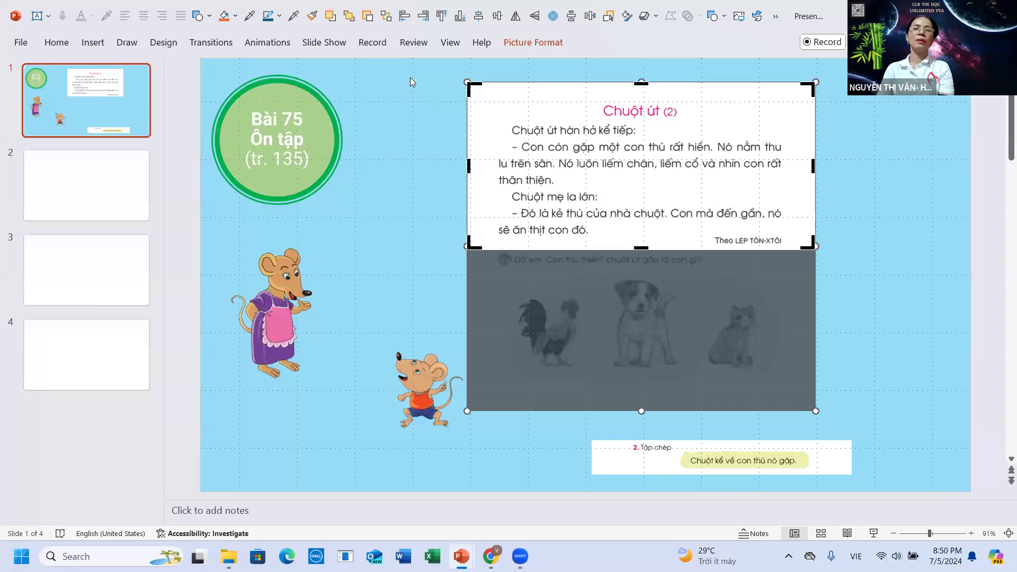
{"action": "left_click", "coordinate": [917, 185]}
{"action": "left_click_drag", "start_coordinate": [673, 198], "coordinate": [771, 185]}
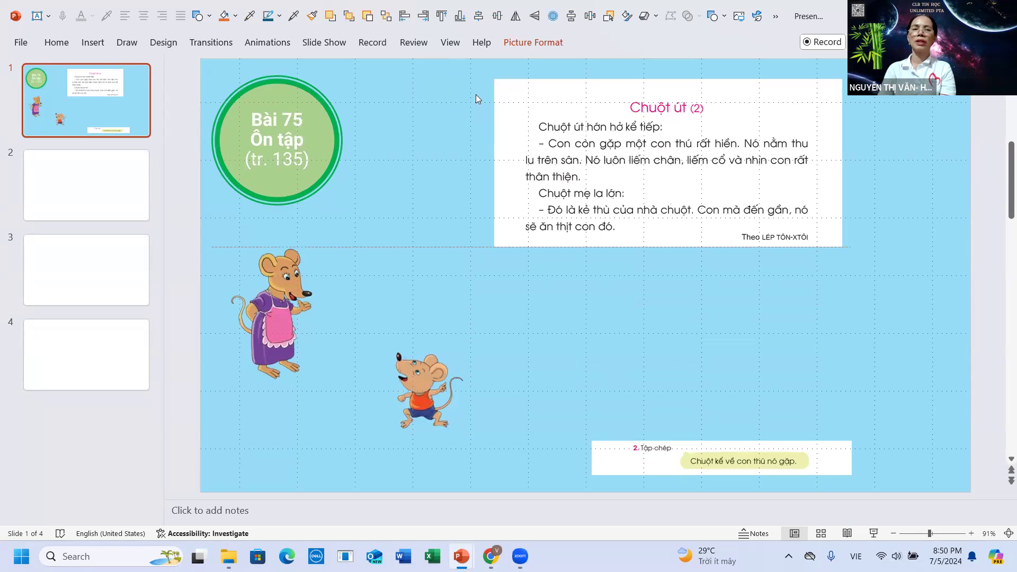
Undo the last move and nudge the cropped Chuột út passage slightly left and up.
{"action": "key", "text": "ctrl+z"}
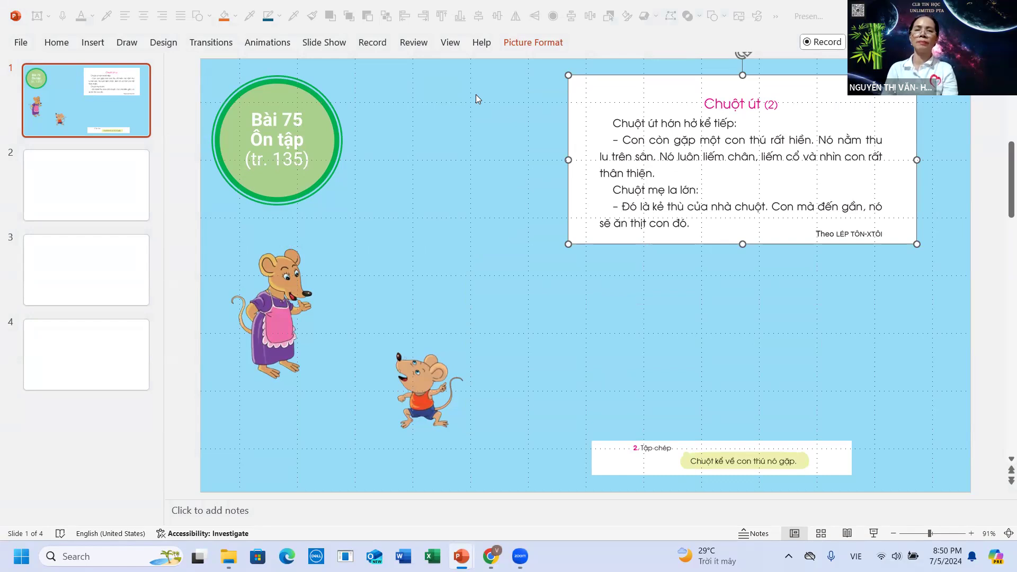
{"action": "left_click", "coordinate": [638, 206]}
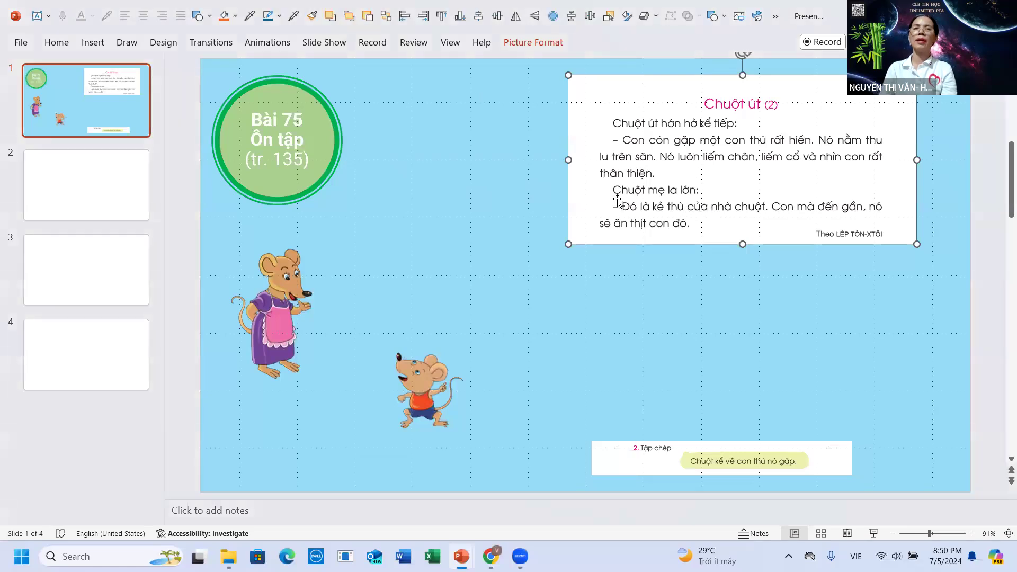
{"action": "mouse_move", "coordinate": [637, 161]}
{"action": "left_mouse_down"}
{"action": "mouse_move", "coordinate": [572, 150]}
{"action": "mouse_move", "coordinate": [630, 159]}
{"action": "left_mouse_up"}
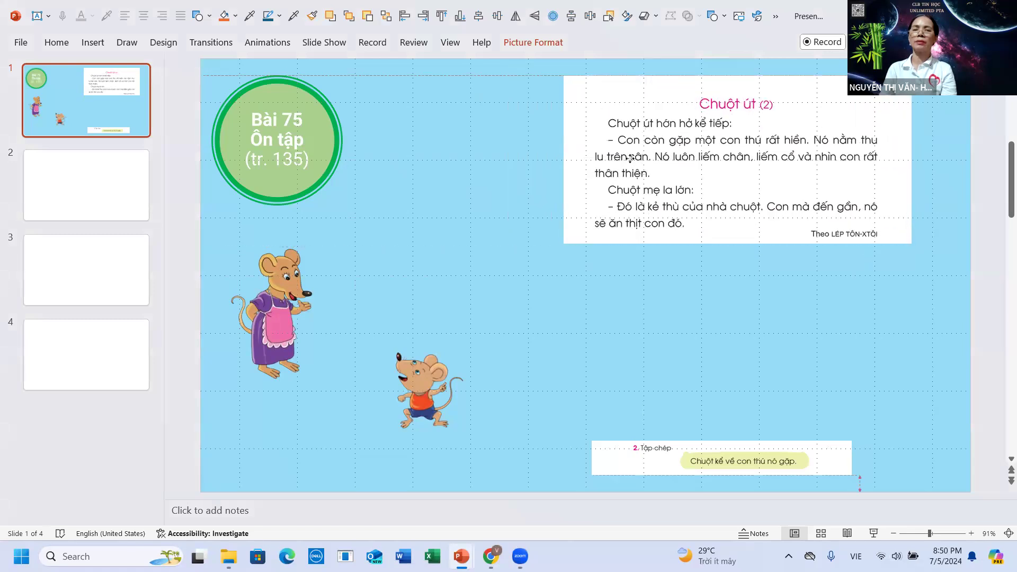
{"action": "left_click_drag", "start_coordinate": [630, 158], "coordinate": [630, 158]}
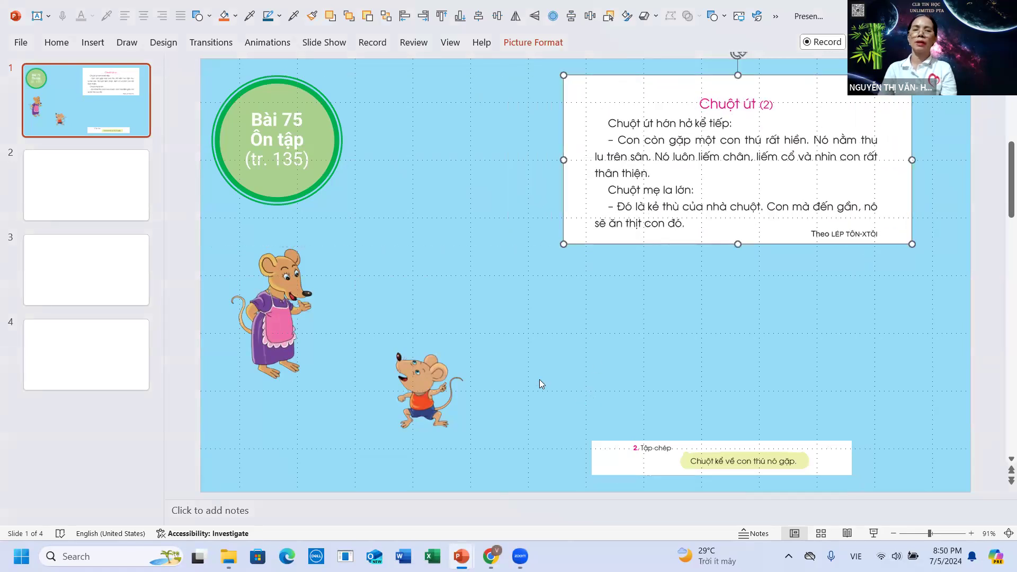
{"action": "right_click", "coordinate": [454, 267]}
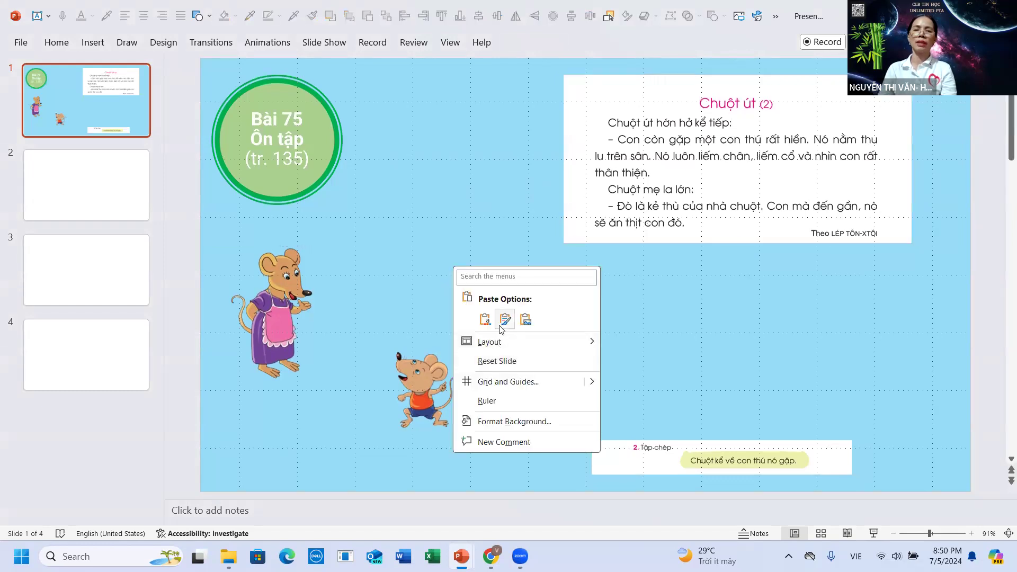
{"action": "left_click", "coordinate": [524, 319]}
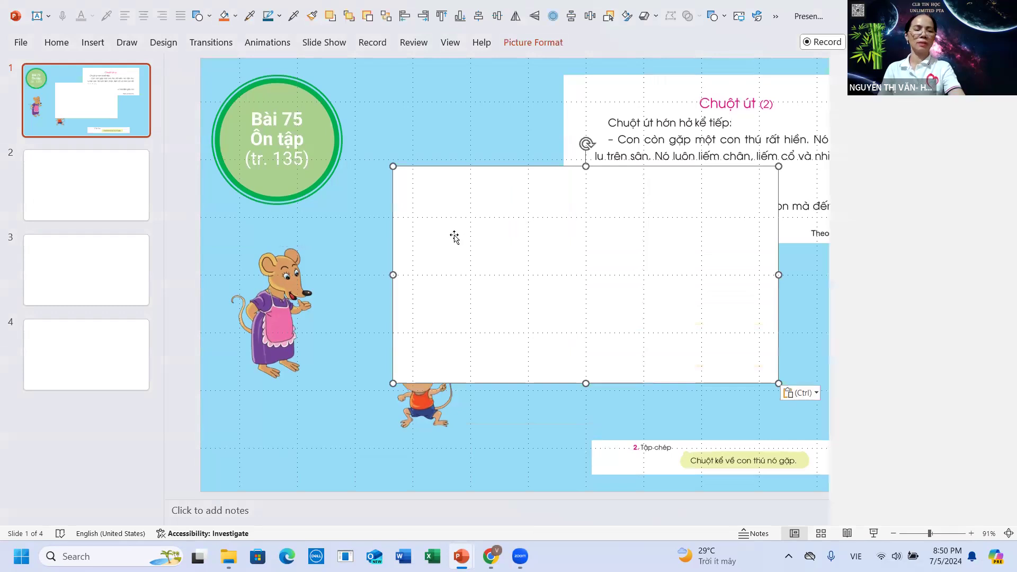
{"action": "key", "text": "Delete"}
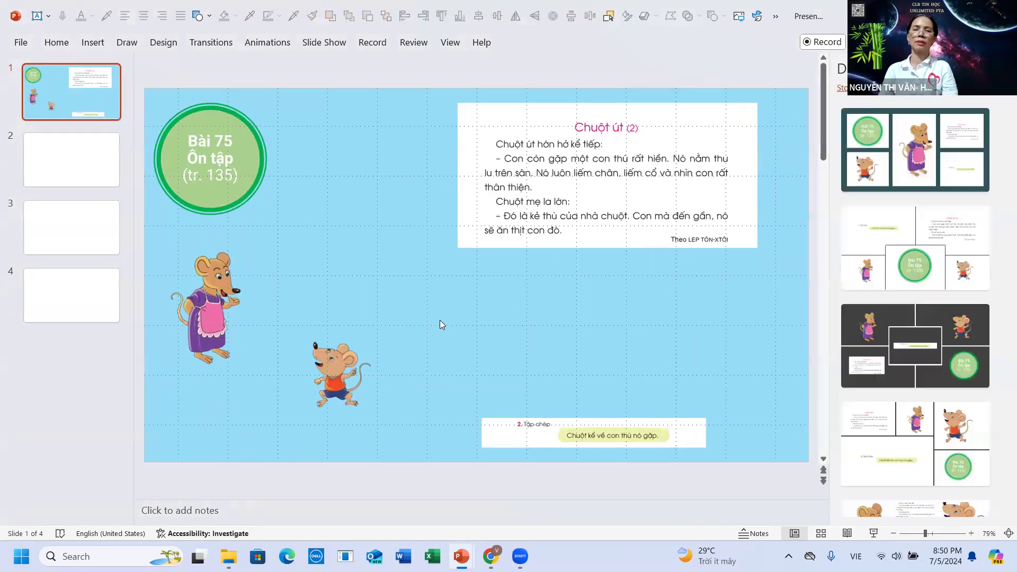
{"action": "right_click", "coordinate": [384, 233]}
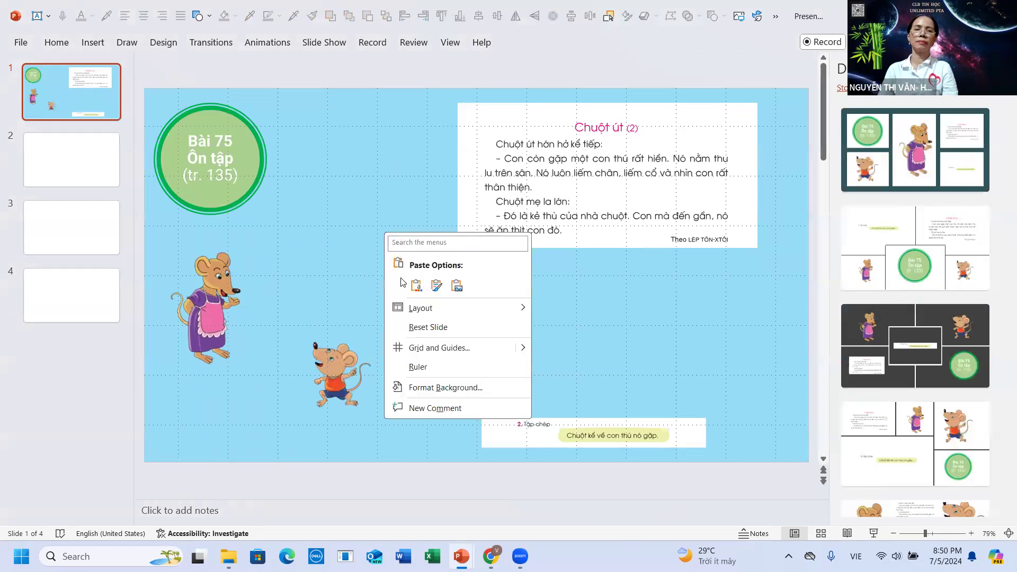
{"action": "left_click", "coordinate": [412, 286]}
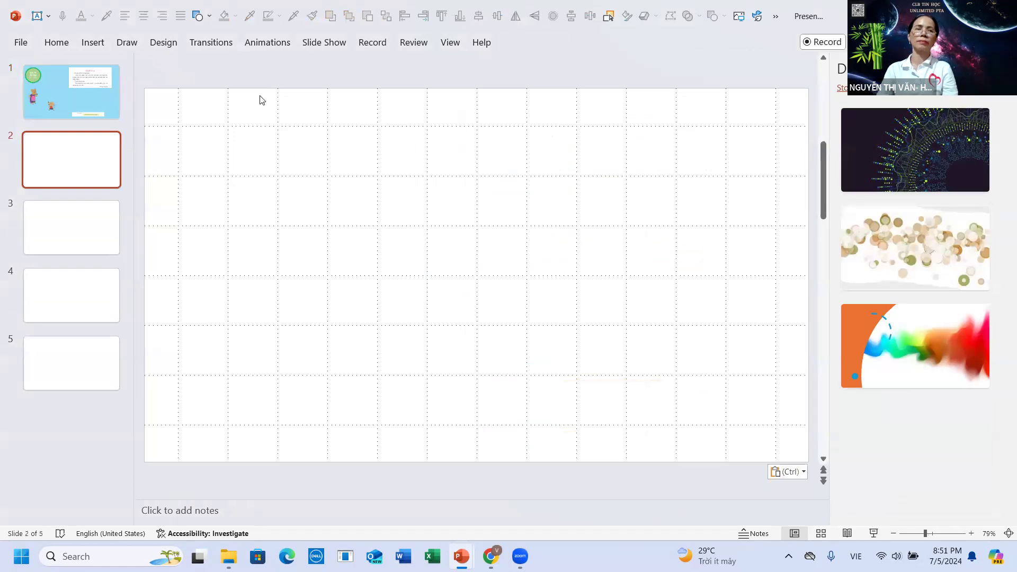
{"action": "left_click", "coordinate": [84, 101]}
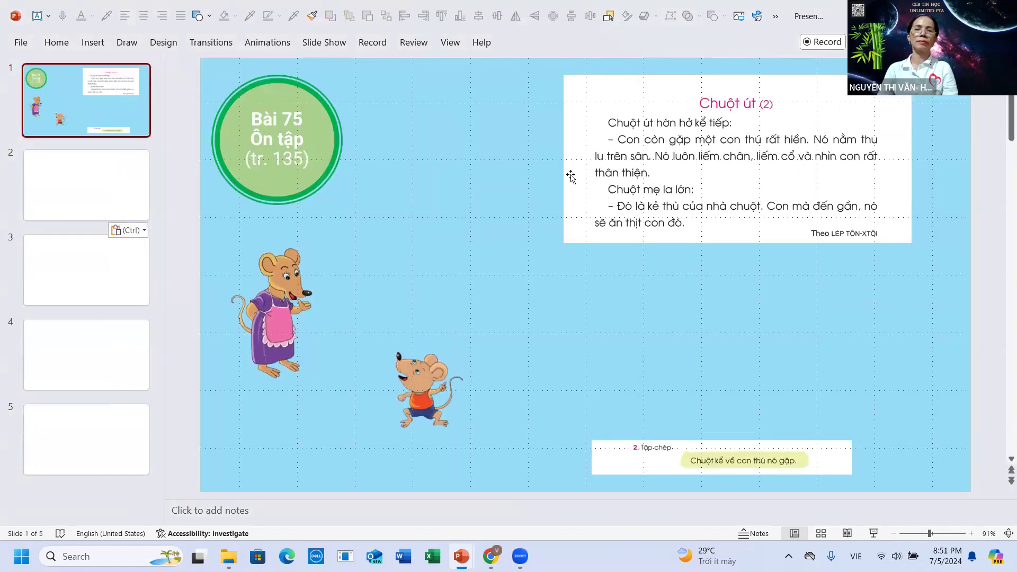
{"action": "left_click_drag", "start_coordinate": [571, 177], "coordinate": [540, 178]}
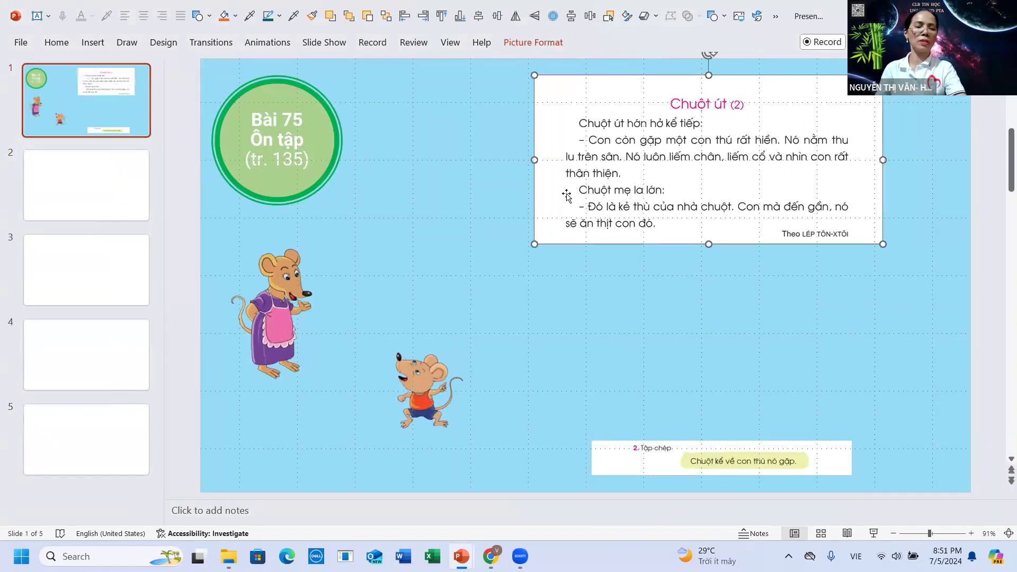
{"action": "left_click", "coordinate": [92, 43]}
{"action": "left_click", "coordinate": [104, 85]}
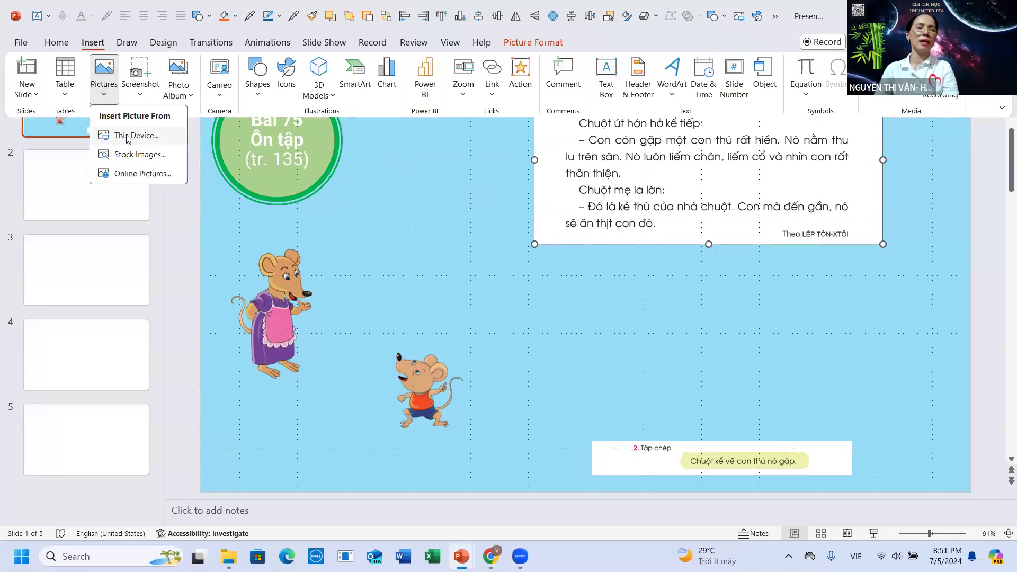
{"action": "left_click", "coordinate": [167, 148]}
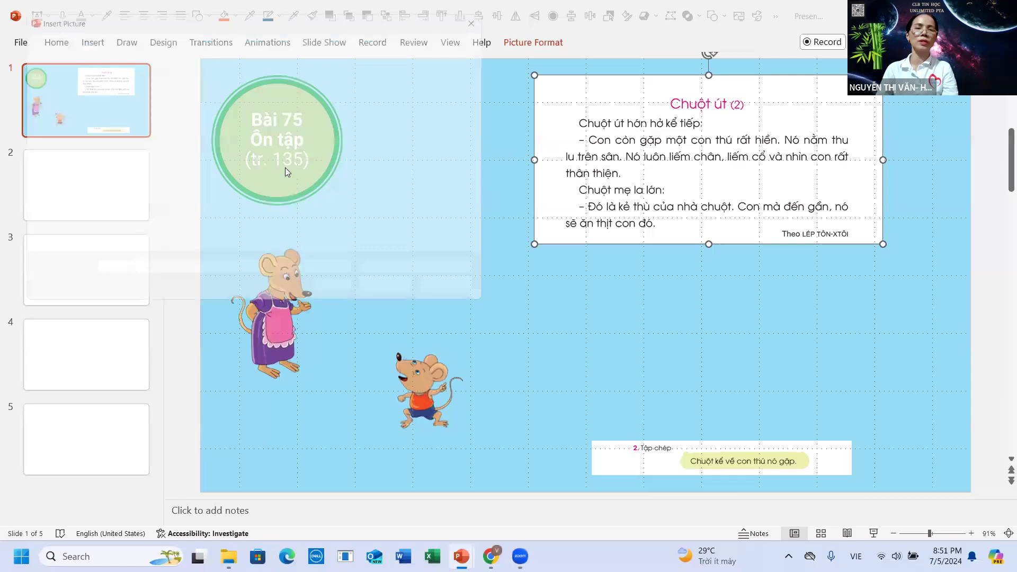
{"action": "left_click", "coordinate": [167, 125]}
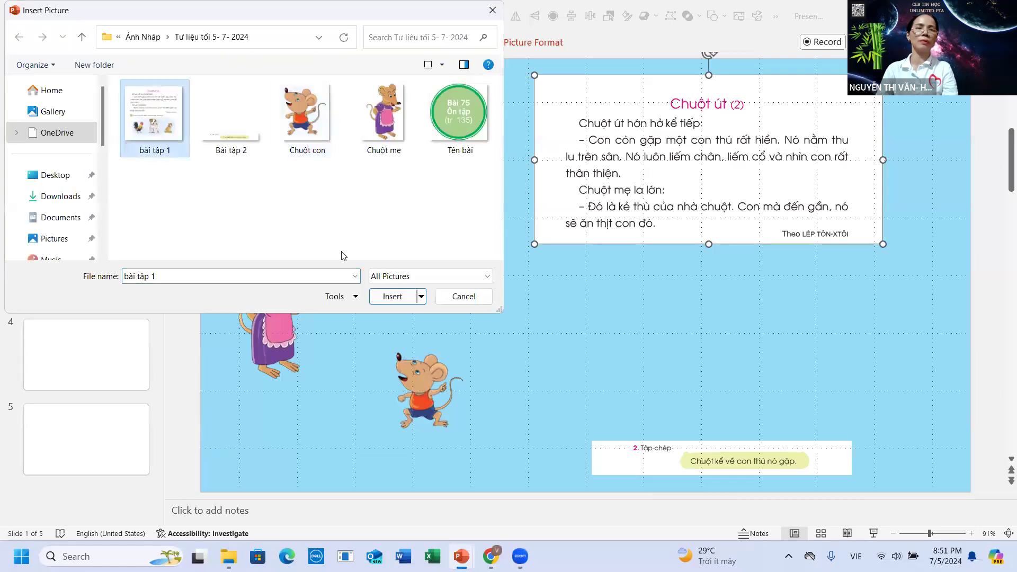
{"action": "left_click", "coordinate": [393, 296]}
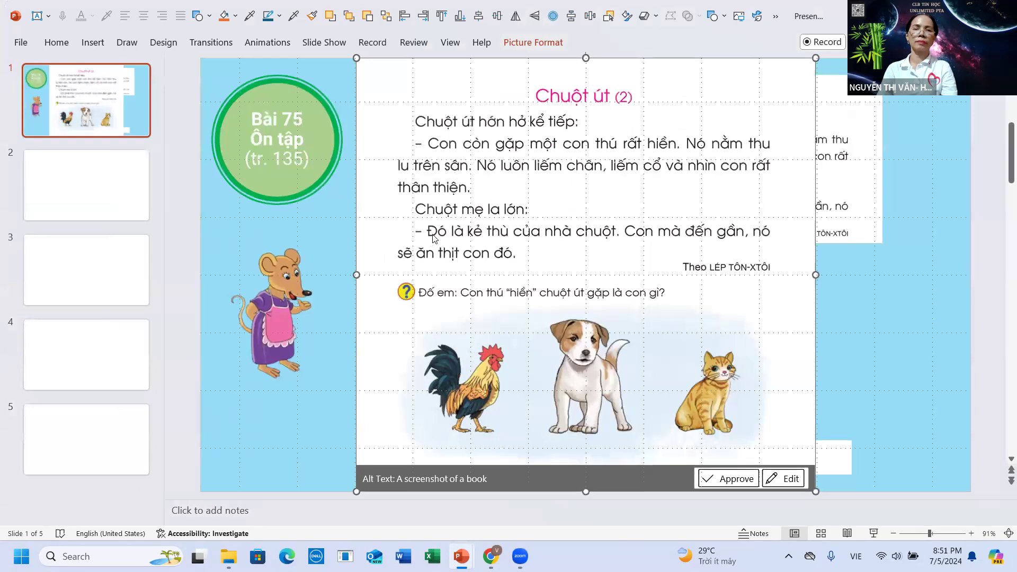
{"action": "right_click", "coordinate": [416, 276]}
{"action": "key", "text": "Escape"}
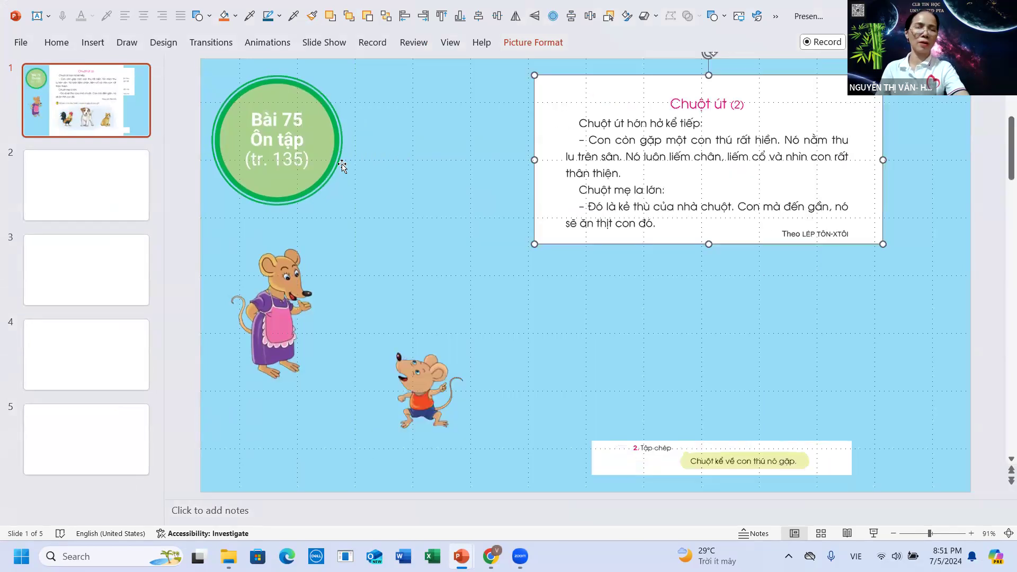
{"action": "key", "text": "Escape"}
{"action": "right_click", "coordinate": [408, 183]}
{"action": "mouse_move", "coordinate": [477, 258]}
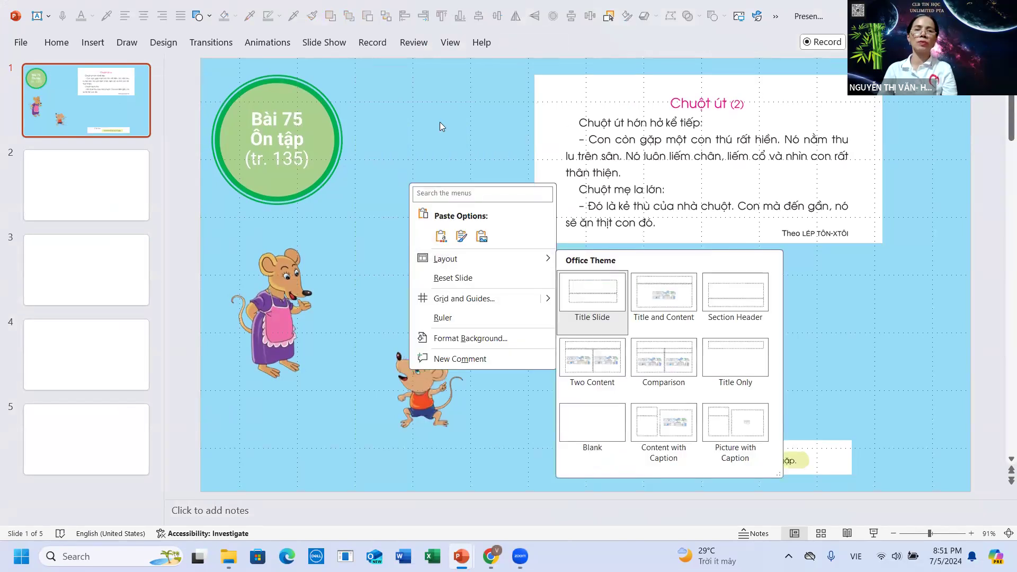
{"action": "left_click", "coordinate": [481, 103]}
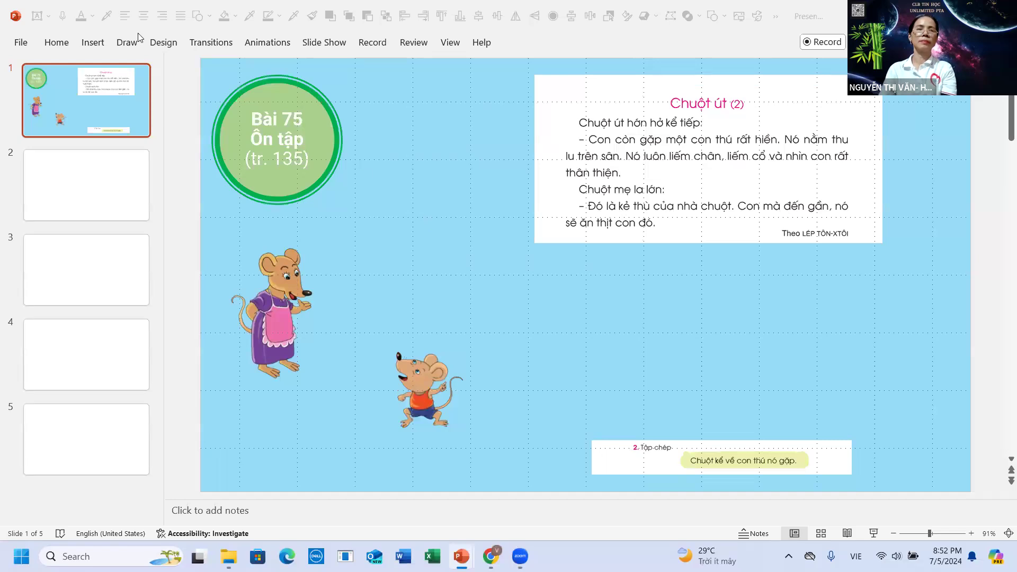
{"action": "left_click", "coordinate": [116, 90]}
{"action": "left_click", "coordinate": [92, 42]}
Insert the bài tập 1 picture from this device onto slide 1.
{"action": "left_click", "coordinate": [106, 85]}
{"action": "left_click", "coordinate": [135, 134]}
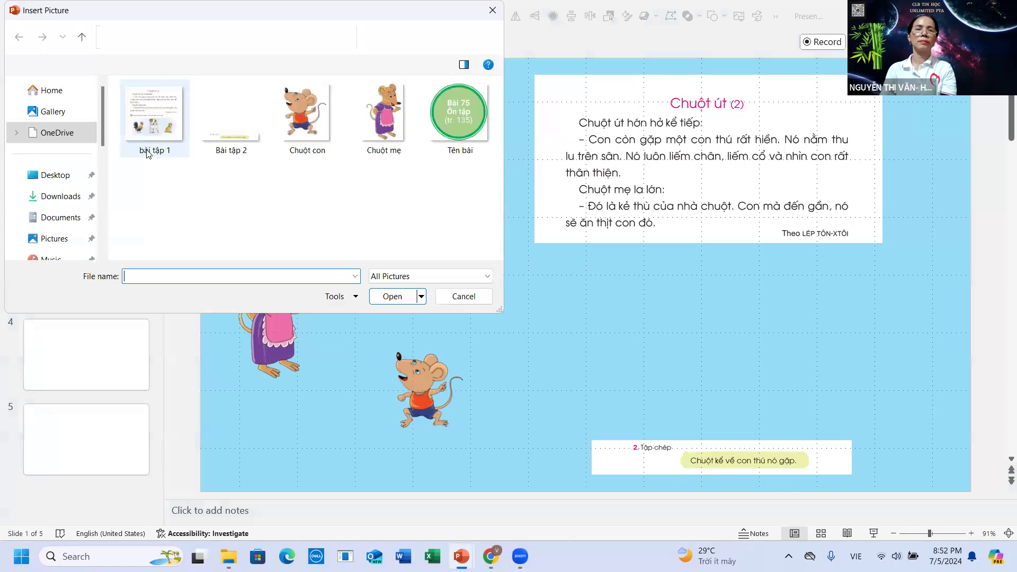
{"action": "left_click", "coordinate": [394, 297]}
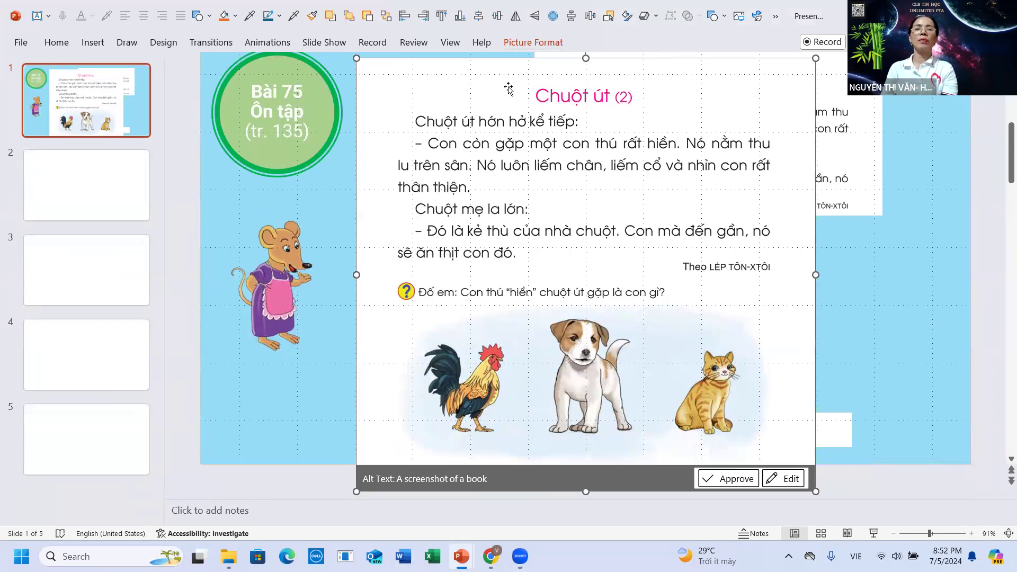
{"action": "left_click", "coordinate": [525, 46]}
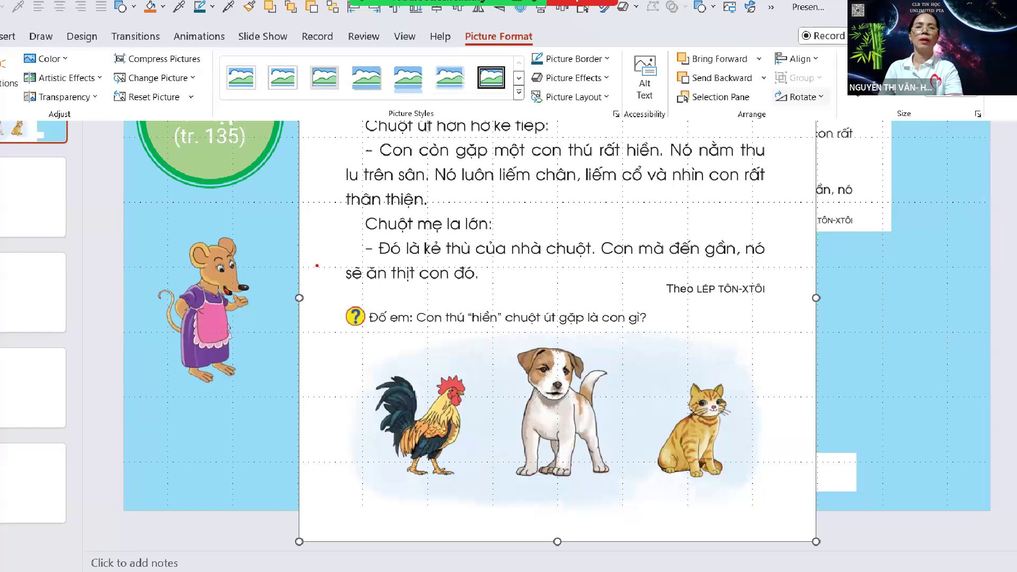
{"action": "left_click_drag", "start_coordinate": [317, 266], "coordinate": [324, 285]}
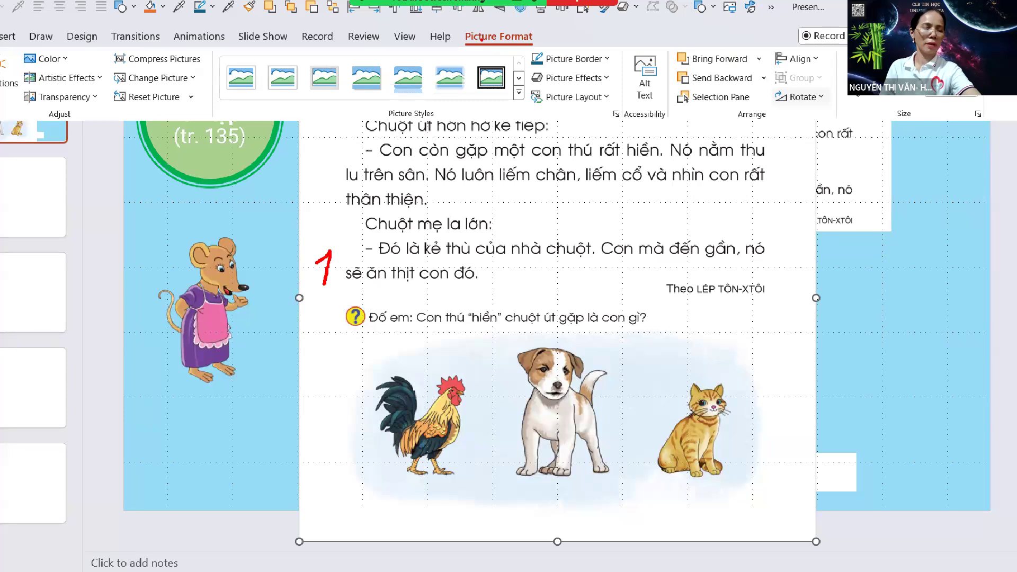
{"action": "left_click_drag", "start_coordinate": [454, 23], "coordinate": [550, 50]}
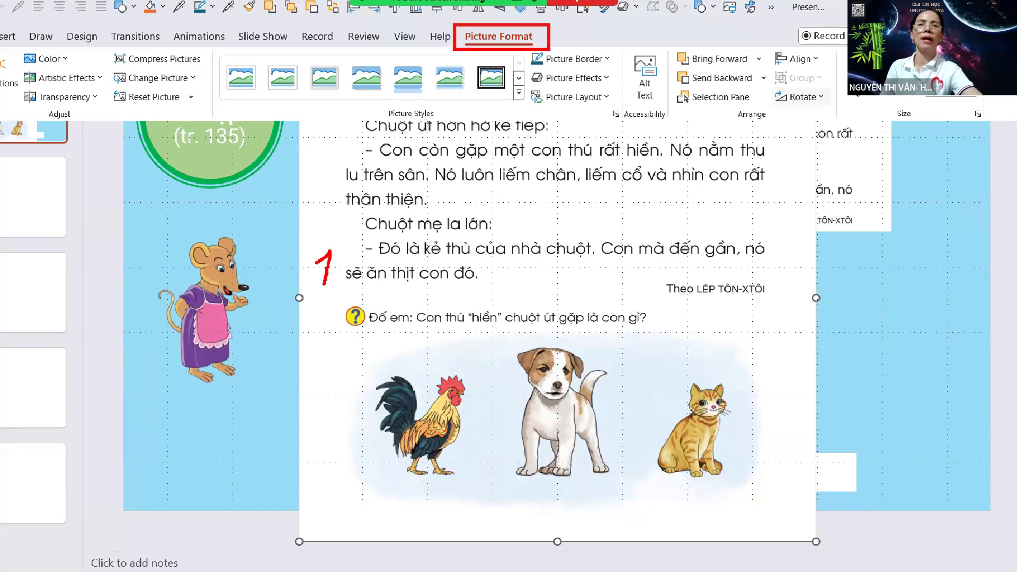
{"action": "left_click_drag", "start_coordinate": [840, 50], "coordinate": [975, 87]}
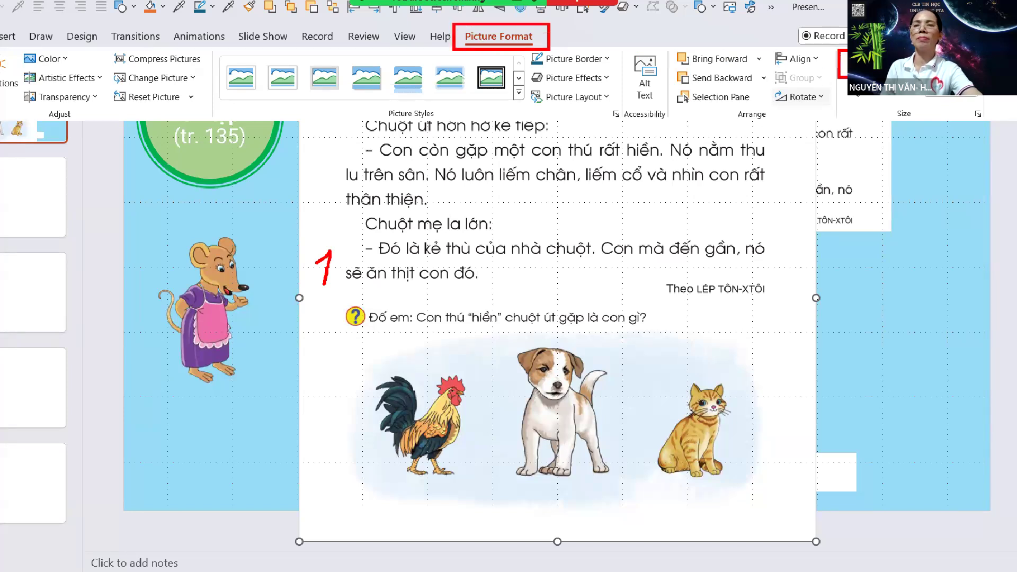
{"action": "left_click_drag", "start_coordinate": [411, 39], "coordinate": [410, 60]}
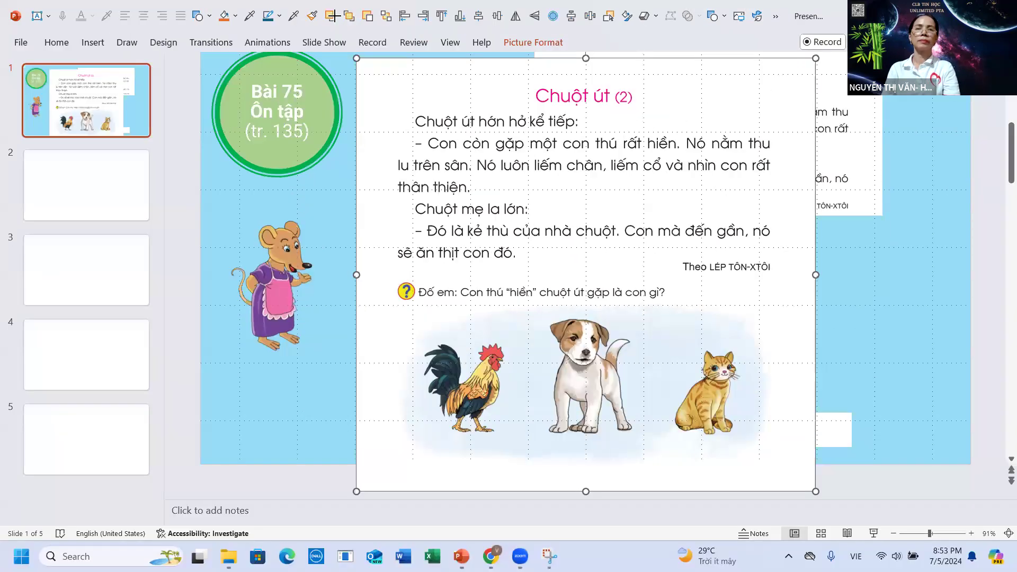
{"action": "key", "text": "super+shift+s"}
{"action": "left_click_drag", "start_coordinate": [241, 3], "coordinate": [926, 305]}
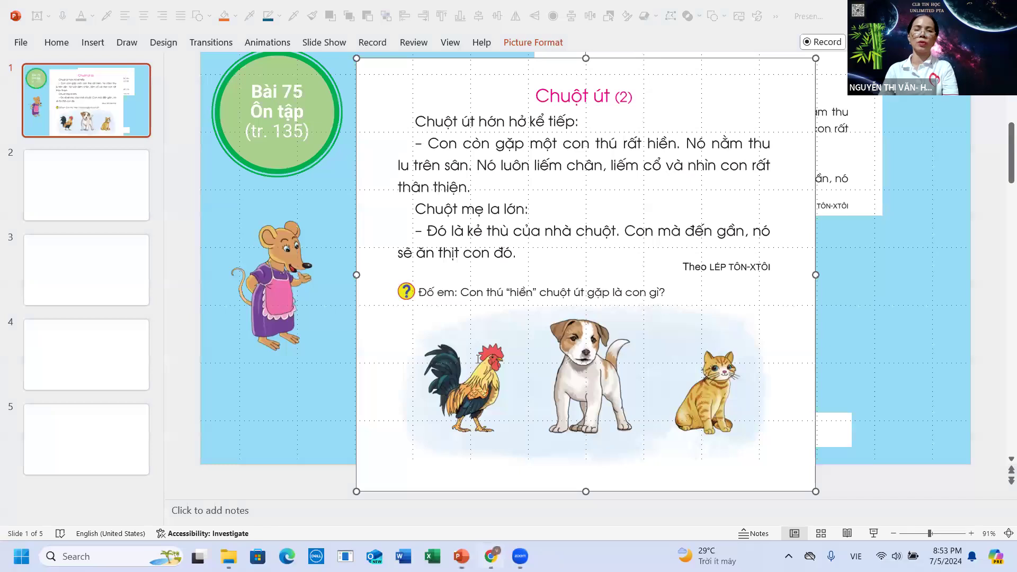
In Google Docs, scroll the lesson notes to the B2: Chèn các đối tượng heading.
{"action": "key", "text": "alt+Tab"}
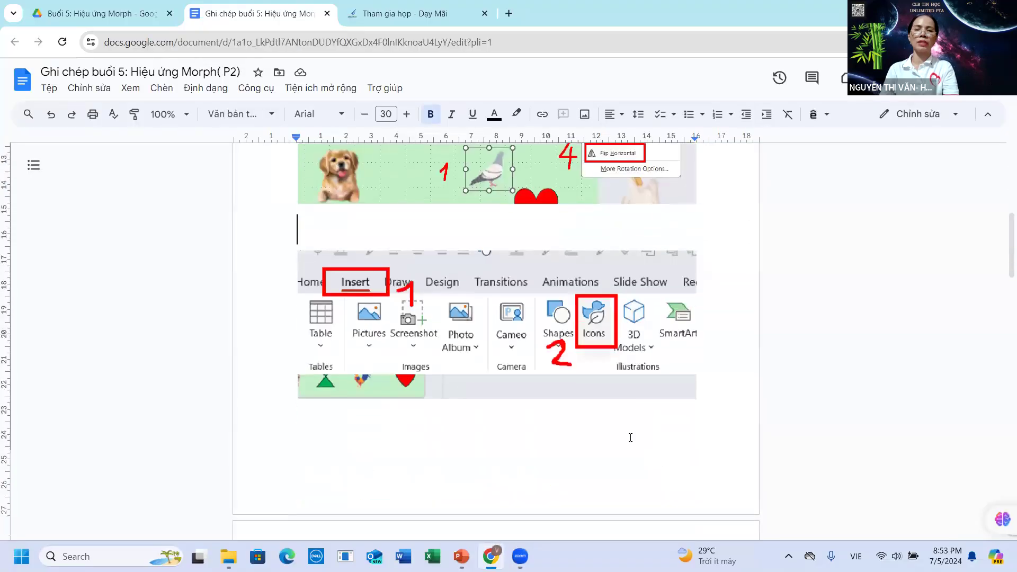
{"action": "scroll", "coordinate": [573, 444], "scroll_direction": "down", "scroll_amount": 2}
{"action": "scroll", "coordinate": [569, 440], "scroll_direction": "down", "scroll_amount": 5}
{"action": "scroll", "coordinate": [564, 431], "scroll_direction": "down", "scroll_amount": 3}
{"action": "scroll", "coordinate": [558, 424], "scroll_direction": "down", "scroll_amount": 5}
{"action": "scroll", "coordinate": [558, 424], "scroll_direction": "down", "scroll_amount": 2}
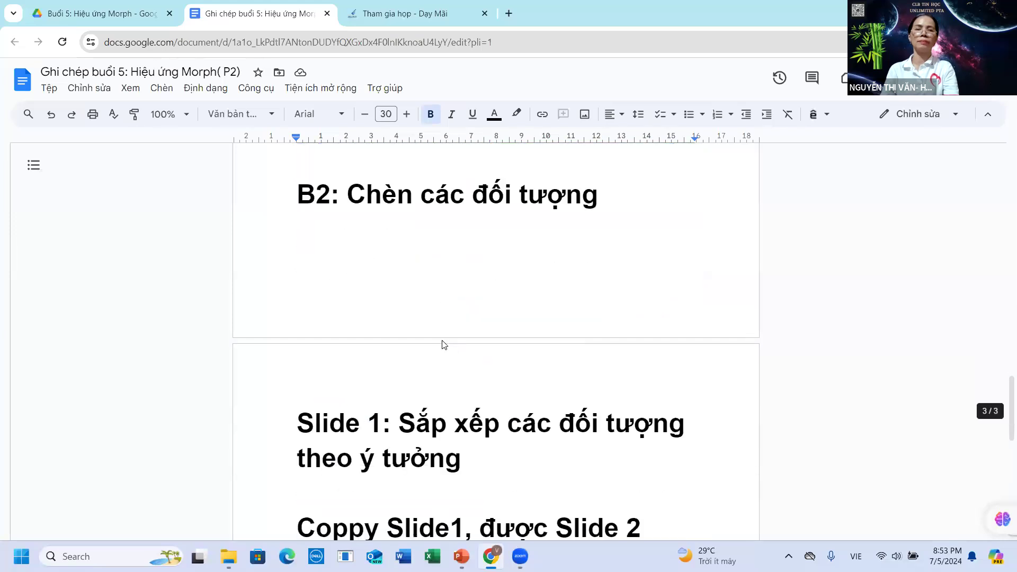
{"action": "scroll", "coordinate": [455, 303], "scroll_direction": "down", "scroll_amount": 1}
{"action": "scroll", "coordinate": [409, 291], "scroll_direction": "up", "scroll_amount": 5}
{"action": "scroll", "coordinate": [411, 308], "scroll_direction": "down", "scroll_amount": 5}
{"action": "scroll", "coordinate": [416, 341], "scroll_direction": "down", "scroll_amount": 6}
{"action": "scroll", "coordinate": [416, 334], "scroll_direction": "down", "scroll_amount": 1}
{"action": "scroll", "coordinate": [403, 332], "scroll_direction": "up", "scroll_amount": 5}
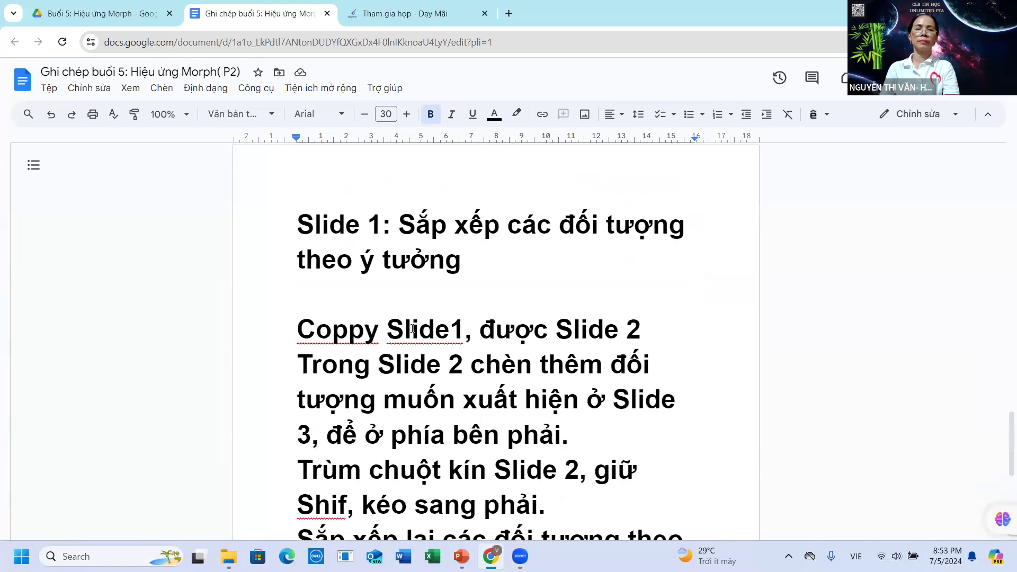
{"action": "scroll", "coordinate": [373, 335], "scroll_direction": "up", "scroll_amount": 4}
Paste the screenshot on a new line below the B2 heading, then return to PowerPoint.
{"action": "left_click", "coordinate": [365, 297]}
{"action": "left_click", "coordinate": [605, 250]}
{"action": "key", "text": "Return"}
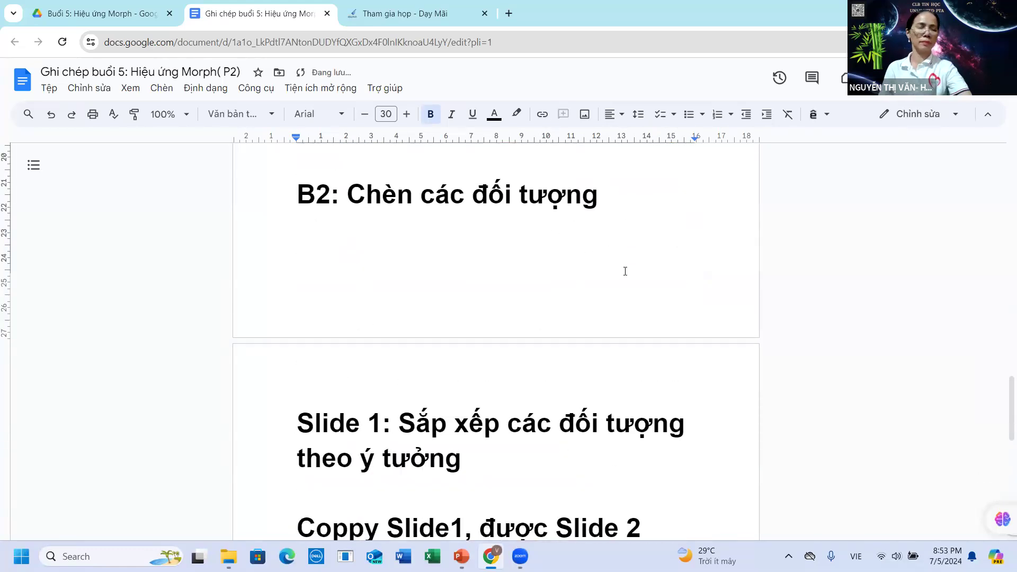
{"action": "key", "text": "ctrl+v"}
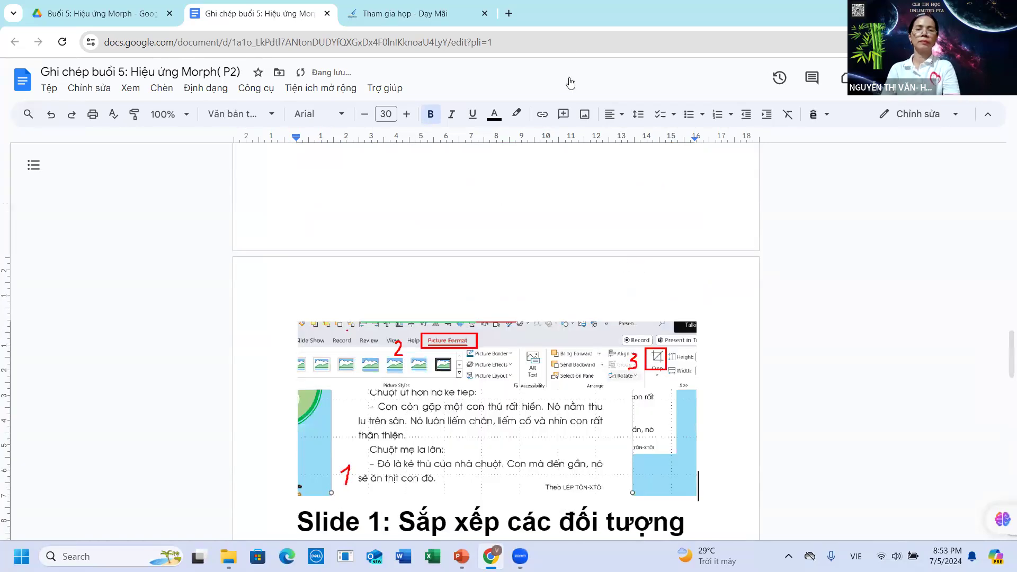
{"action": "mouse_move", "coordinate": [461, 557]}
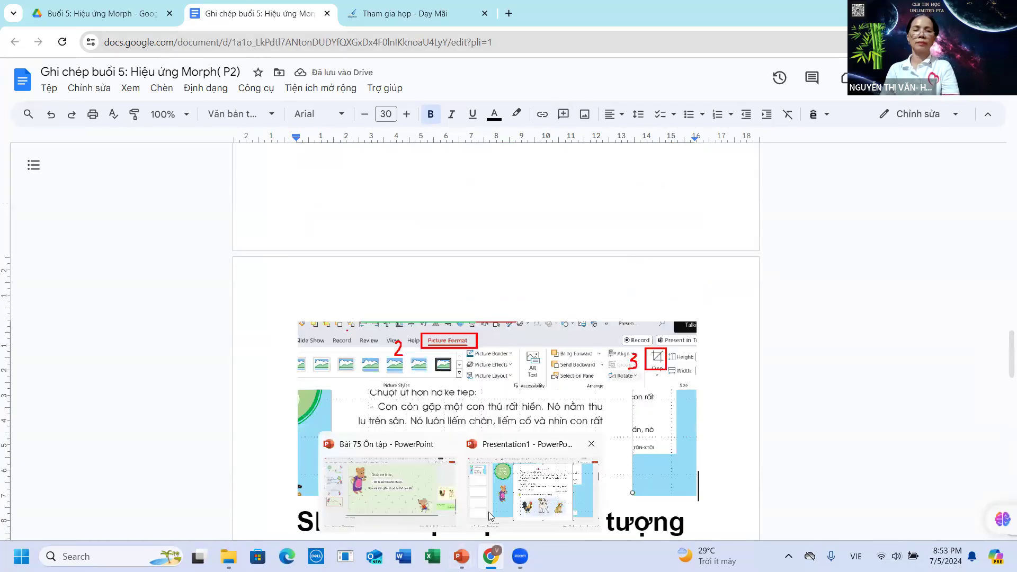
{"action": "left_click", "coordinate": [511, 509]}
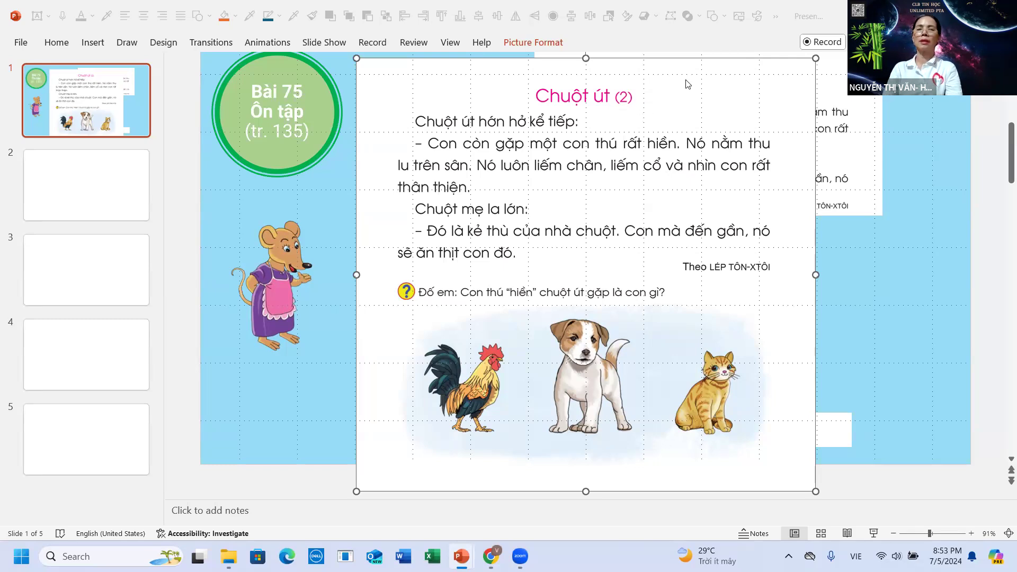
Crop the bài tập 1 picture from the top down past the story text, keeping the Đố em question.
{"action": "left_click", "coordinate": [430, 239]}
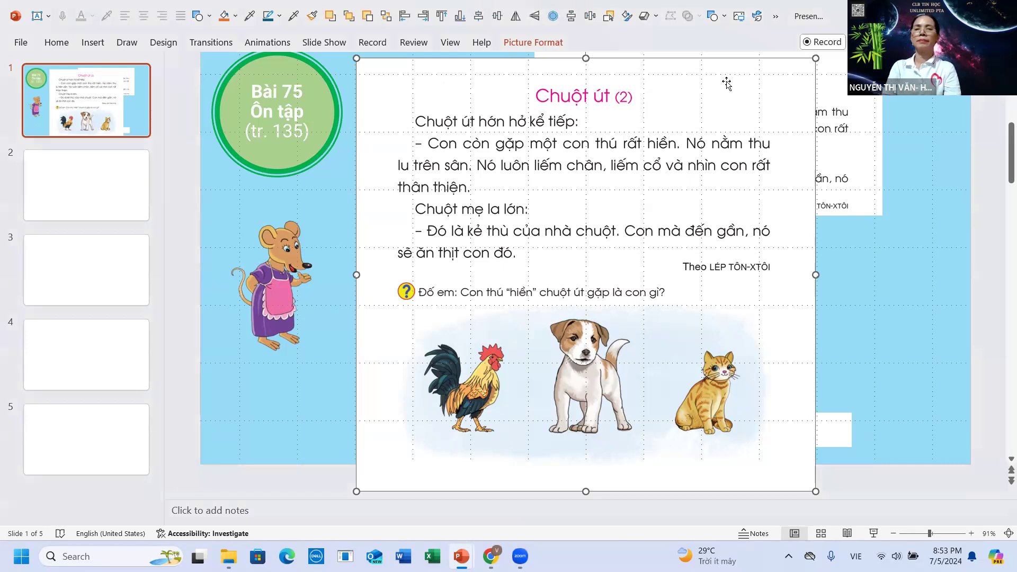
{"action": "scroll", "coordinate": [630, 84], "scroll_direction": "up", "scroll_amount": 1}
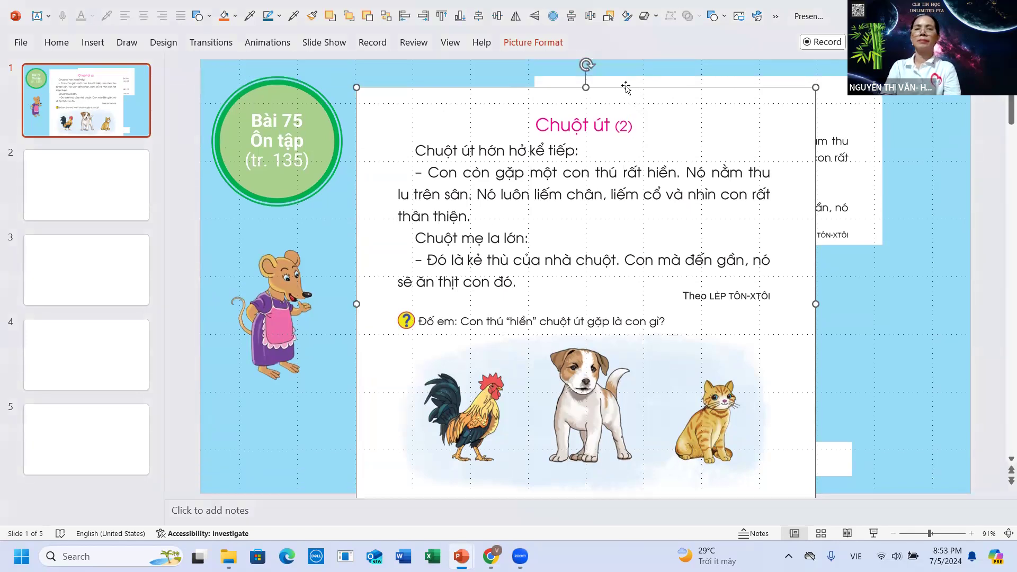
{"action": "double_click", "coordinate": [645, 150]}
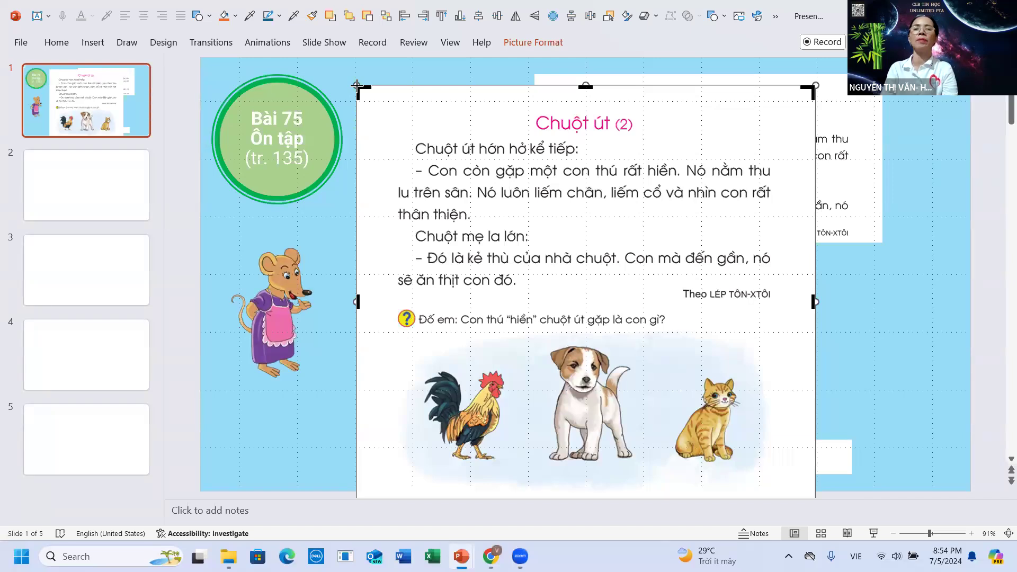
{"action": "mouse_move", "coordinate": [356, 85]}
{"action": "left_mouse_down"}
{"action": "mouse_move", "coordinate": [382, 352]}
{"action": "mouse_move", "coordinate": [365, 306]}
{"action": "left_mouse_up"}
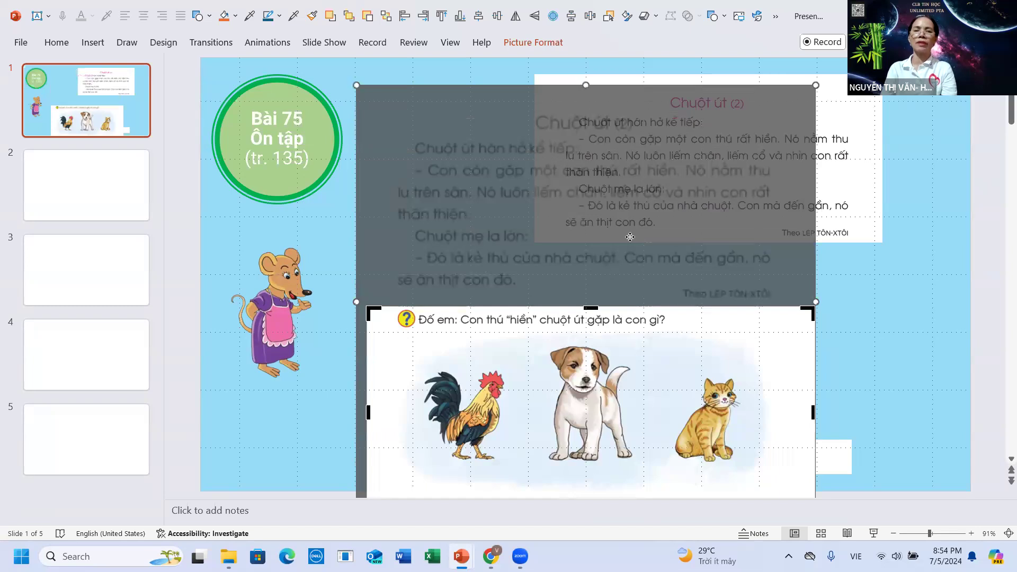
Move the question picture up to mid-slide and trim its bottom, left and right edges.
{"action": "left_click", "coordinate": [882, 284]}
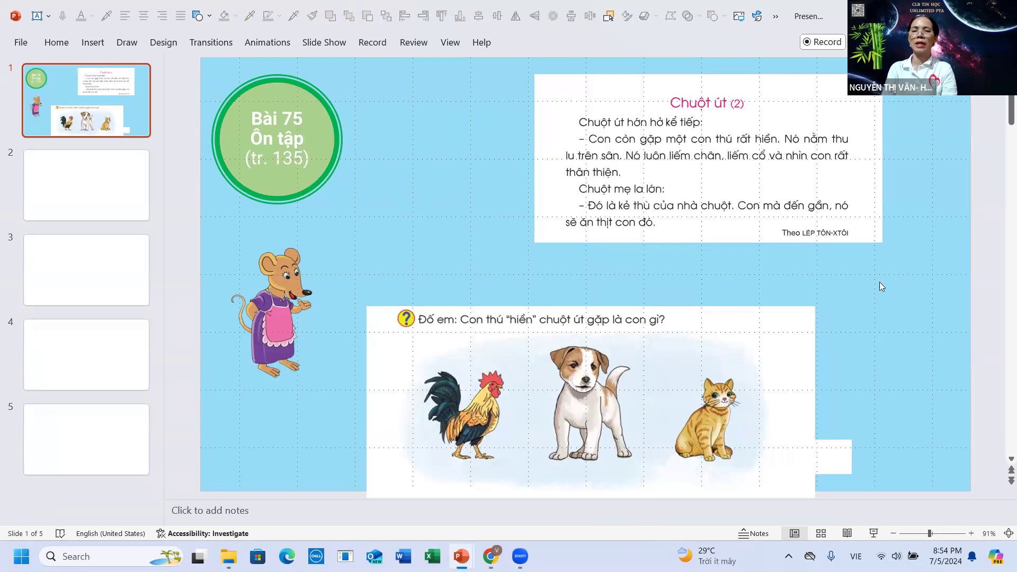
{"action": "left_click_drag", "start_coordinate": [623, 373], "coordinate": [599, 293]}
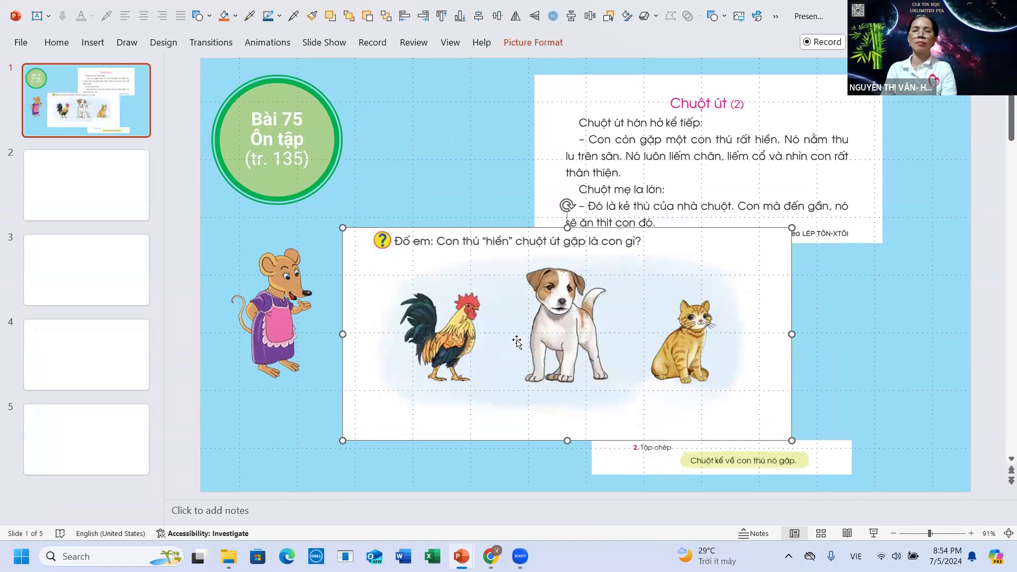
{"action": "right_click", "coordinate": [620, 332]}
{"action": "left_click", "coordinate": [659, 178]}
{"action": "left_click_drag", "start_coordinate": [787, 439], "coordinate": [762, 421]}
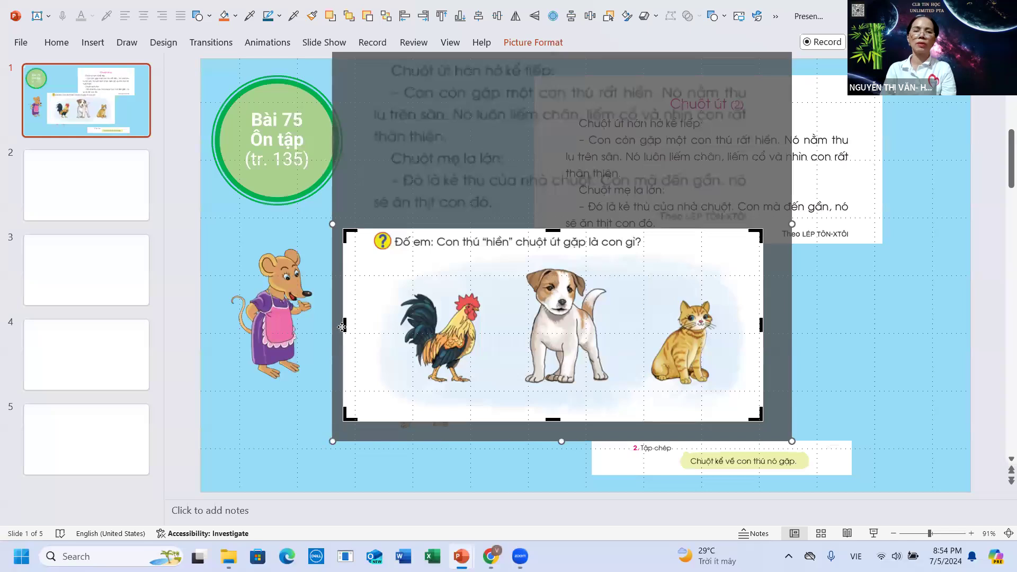
{"action": "left_click_drag", "start_coordinate": [342, 325], "coordinate": [348, 325]}
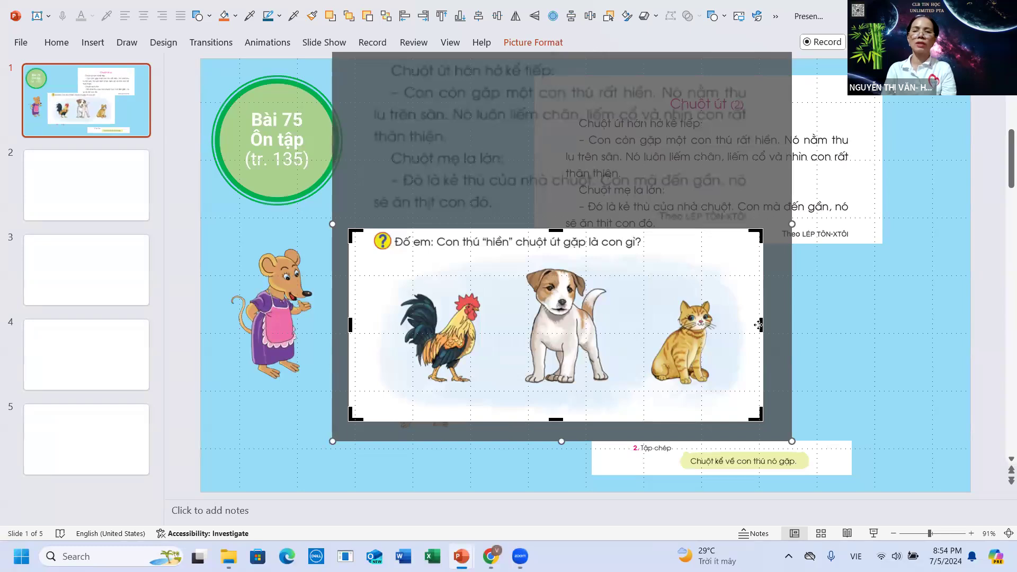
{"action": "left_click_drag", "start_coordinate": [760, 323], "coordinate": [757, 323]}
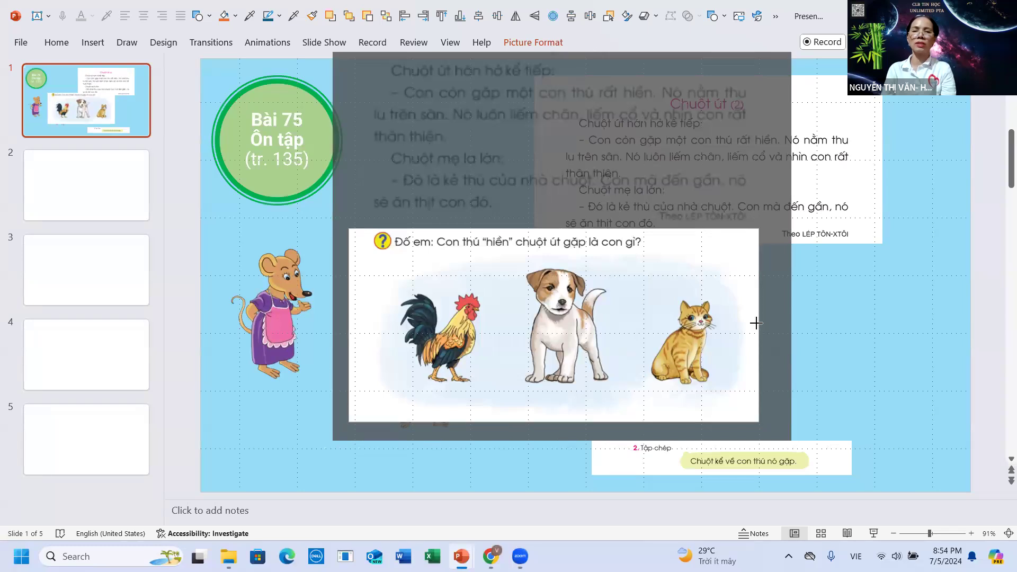
Apply the edge crop and shrink the question-and-animals picture from its corner.
{"action": "left_click", "coordinate": [853, 317]}
{"action": "left_click", "coordinate": [558, 329]}
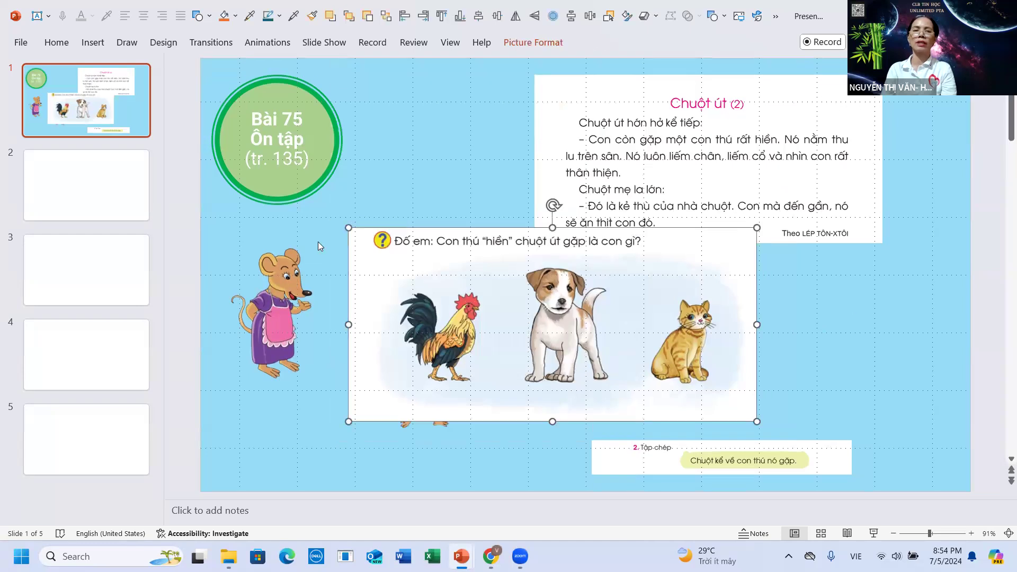
{"action": "left_click_drag", "start_coordinate": [374, 238], "coordinate": [502, 300]}
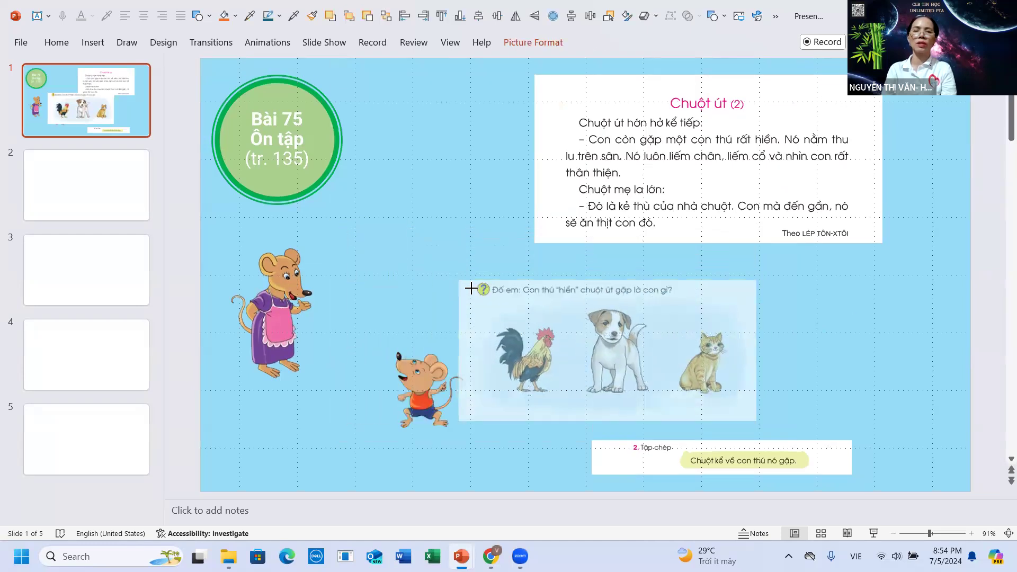
Move the question picture right and reposition and widen the Chuột út (2) text box above it.
{"action": "left_click_drag", "start_coordinate": [580, 336], "coordinate": [687, 324]}
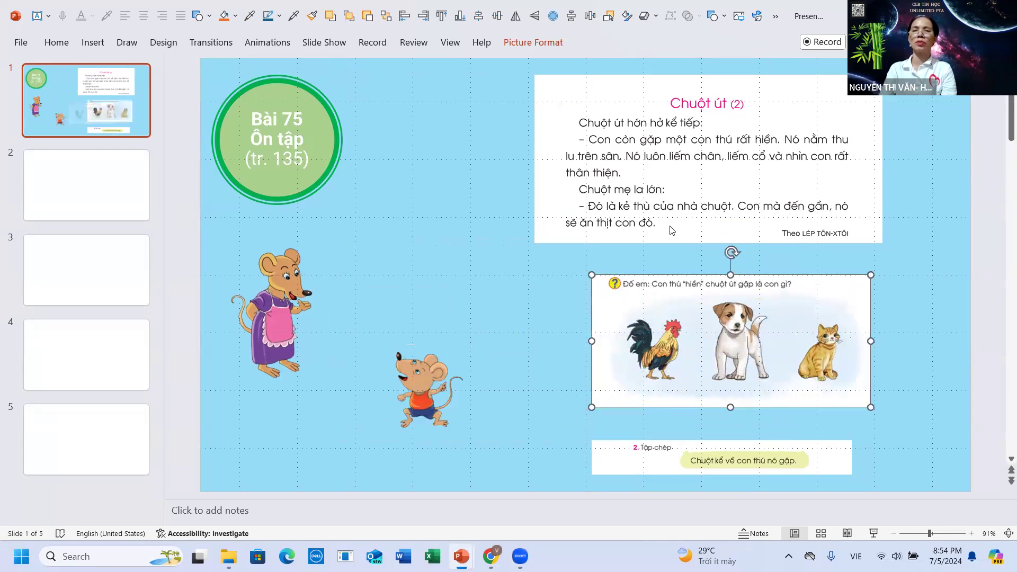
{"action": "left_click", "coordinate": [593, 162]}
{"action": "left_click_drag", "start_coordinate": [643, 162], "coordinate": [690, 163]}
{"action": "mouse_move", "coordinate": [579, 97]}
{"action": "left_mouse_down"}
{"action": "mouse_move", "coordinate": [590, 118]}
{"action": "mouse_move", "coordinate": [592, 102]}
{"action": "left_mouse_up"}
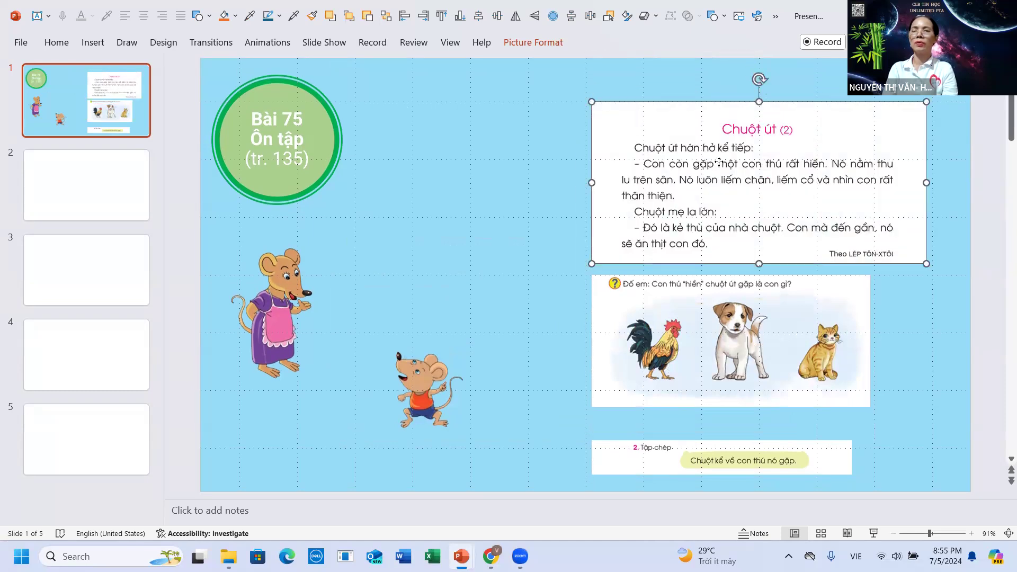
{"action": "left_click_drag", "start_coordinate": [719, 161], "coordinate": [716, 162]}
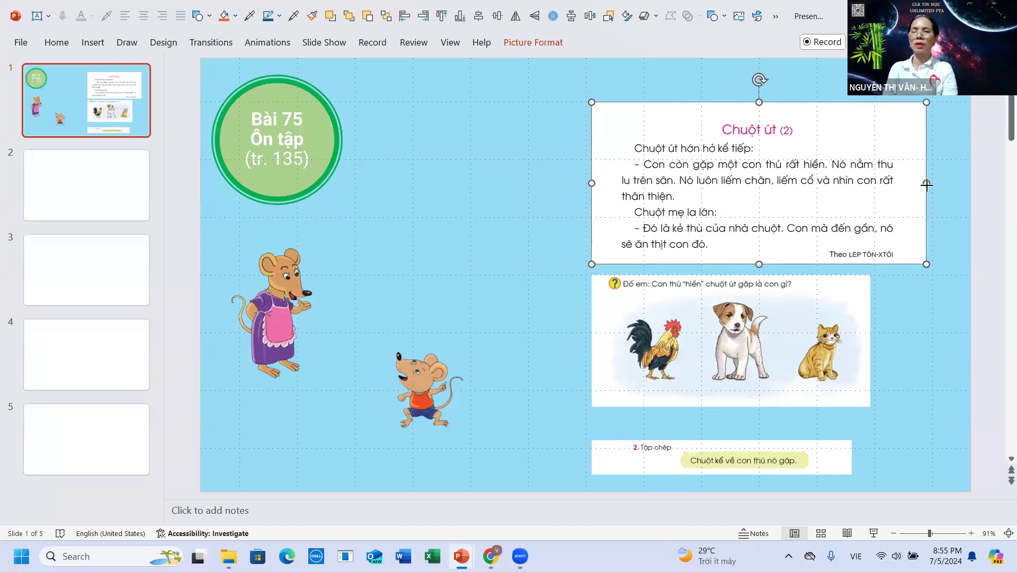
{"action": "left_click_drag", "start_coordinate": [927, 184], "coordinate": [932, 184]}
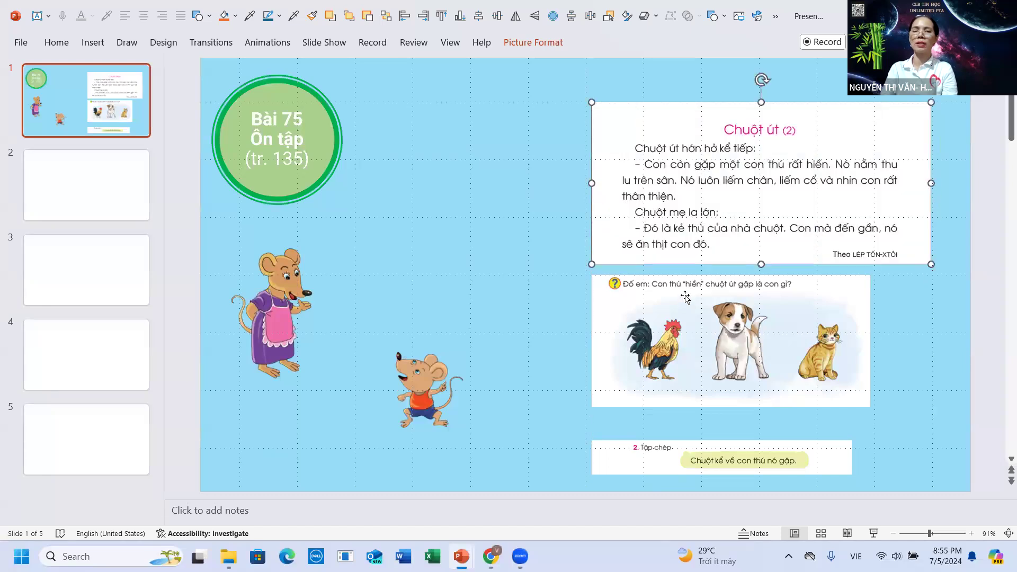
{"action": "left_click", "coordinate": [680, 302]}
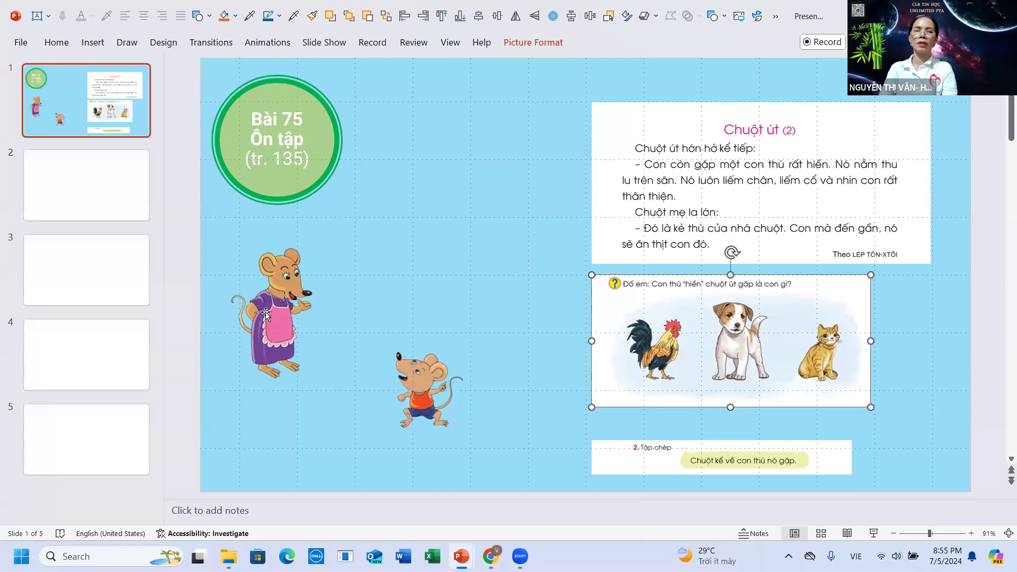
{"action": "mouse_move", "coordinate": [461, 556]}
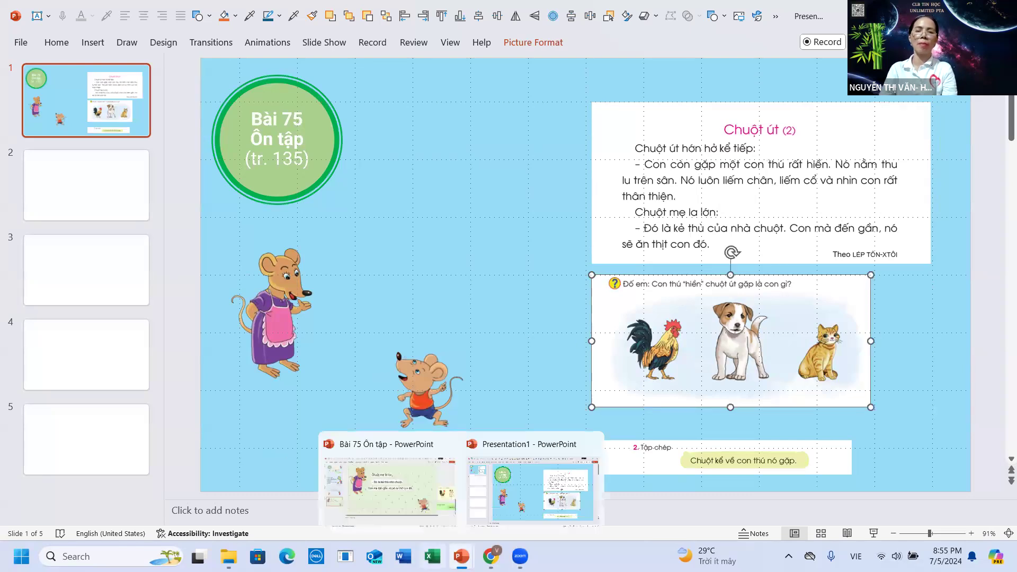
{"action": "left_click", "coordinate": [389, 485]}
Review slides 1 and 4 of Bài 75 Ôn tập, then go to Presentation1's empty slide 2.
{"action": "left_click", "coordinate": [108, 101]}
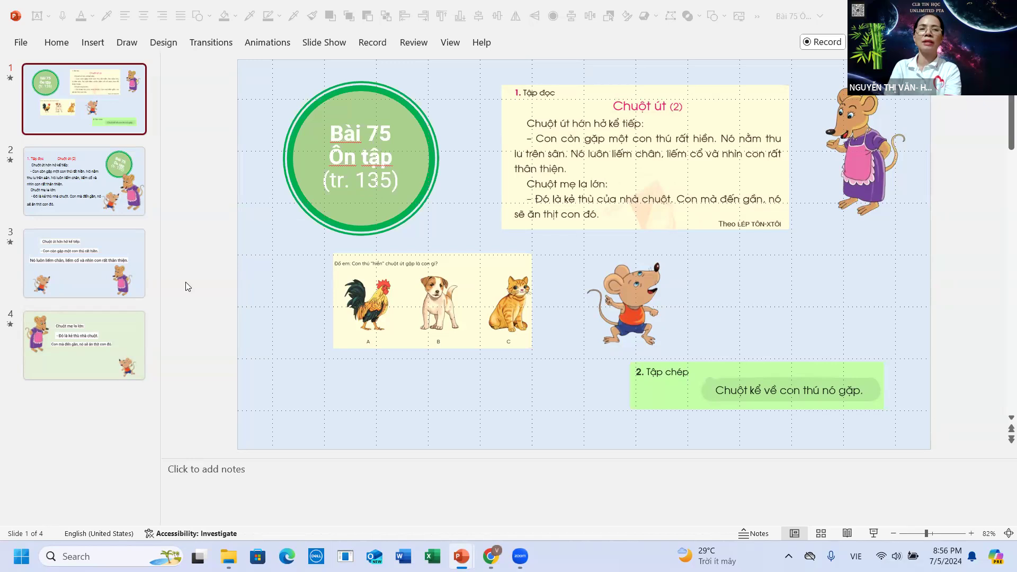
{"action": "left_click", "coordinate": [73, 401]}
{"action": "left_click", "coordinate": [78, 404]}
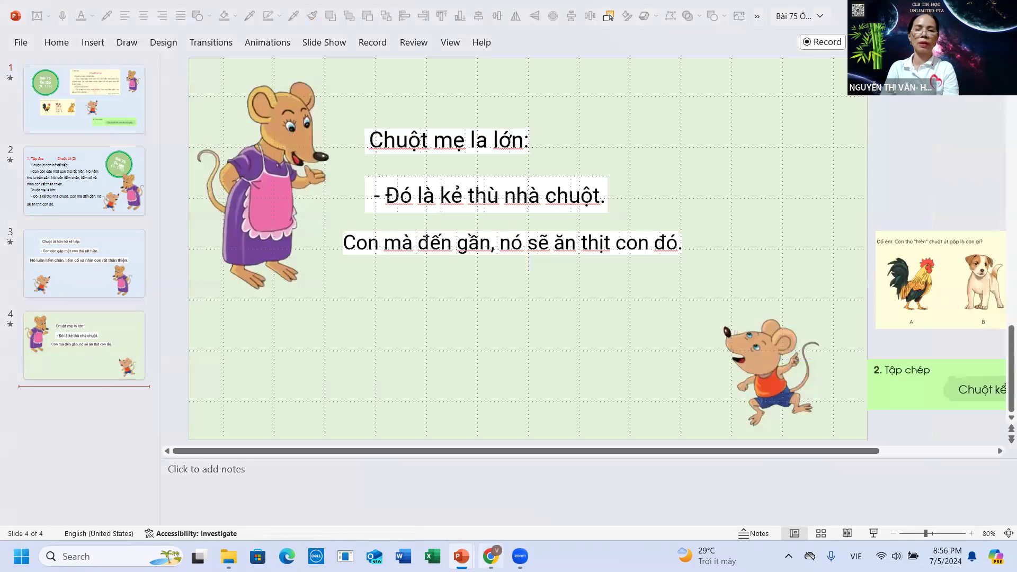
{"action": "mouse_move", "coordinate": [461, 556]}
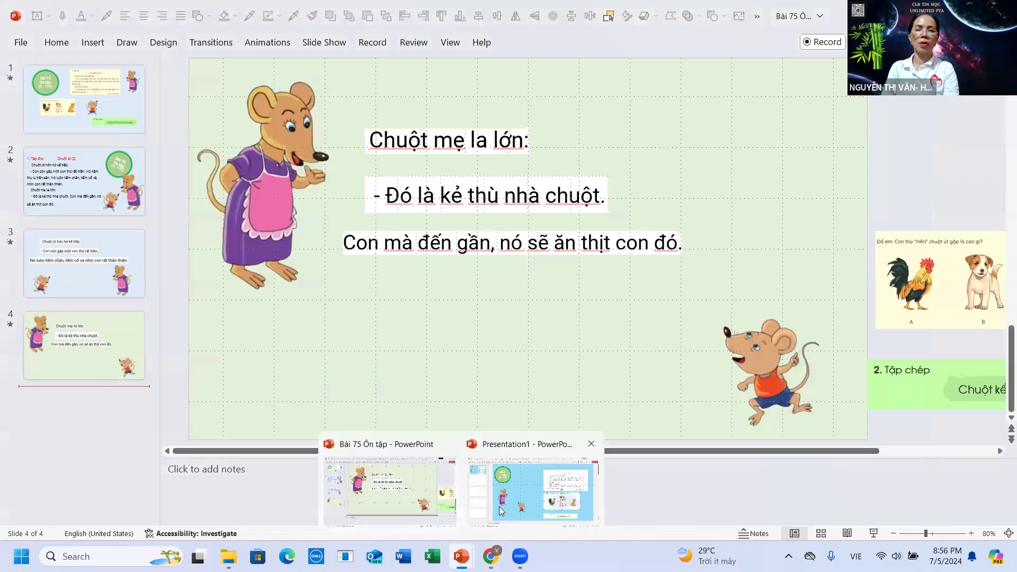
{"action": "left_click", "coordinate": [501, 511]}
{"action": "left_click", "coordinate": [50, 214]}
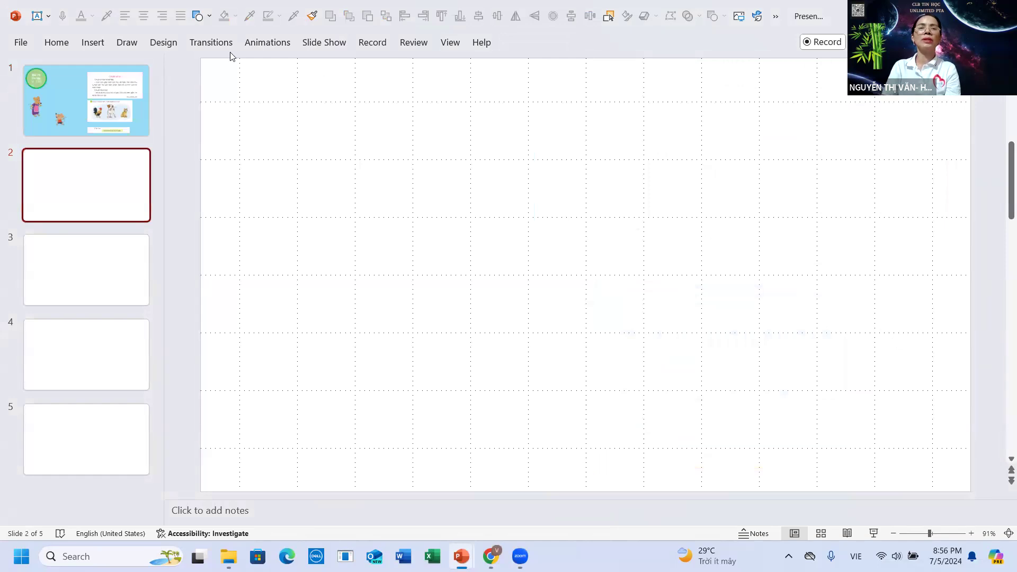
Show the View tab's display options, including the Guides checkbox, for slide 2.
{"action": "left_click", "coordinate": [450, 43]}
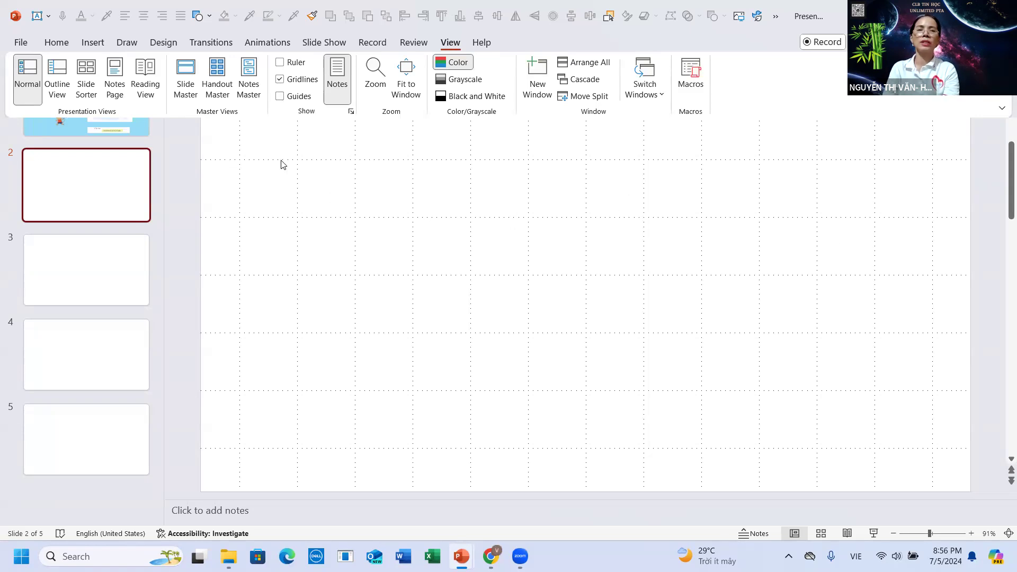
{"action": "left_click", "coordinate": [285, 105]}
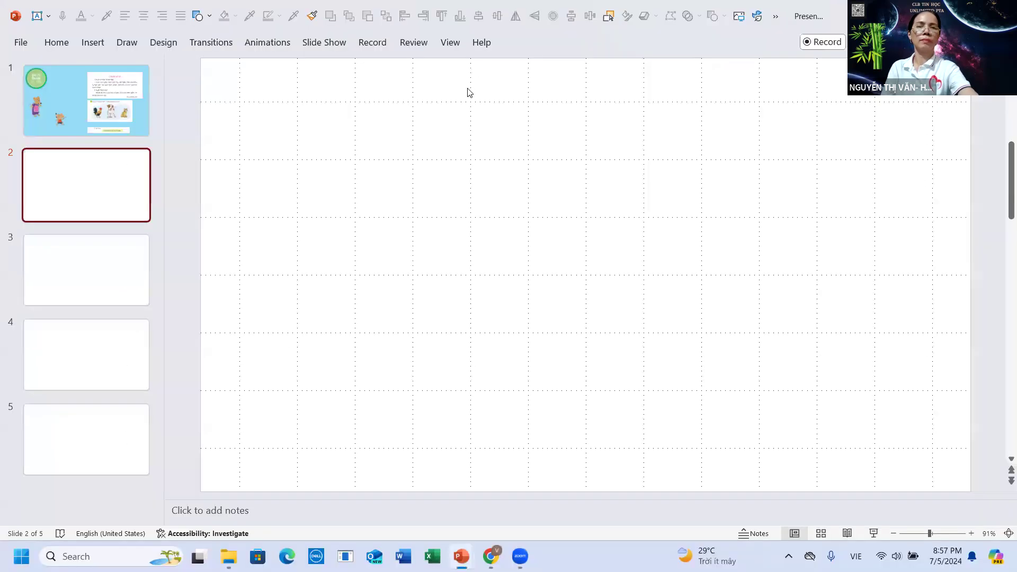
{"action": "left_click", "coordinate": [452, 50]}
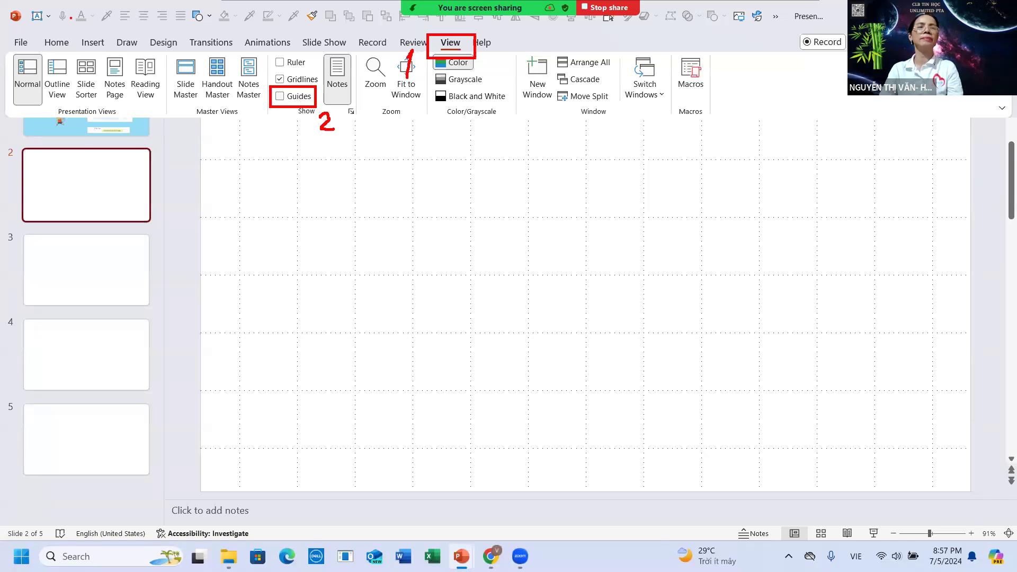
Snip a screenshot of the View ribbon's Show group with Win+Shift+S.
{"action": "key", "text": "super+shift+s"}
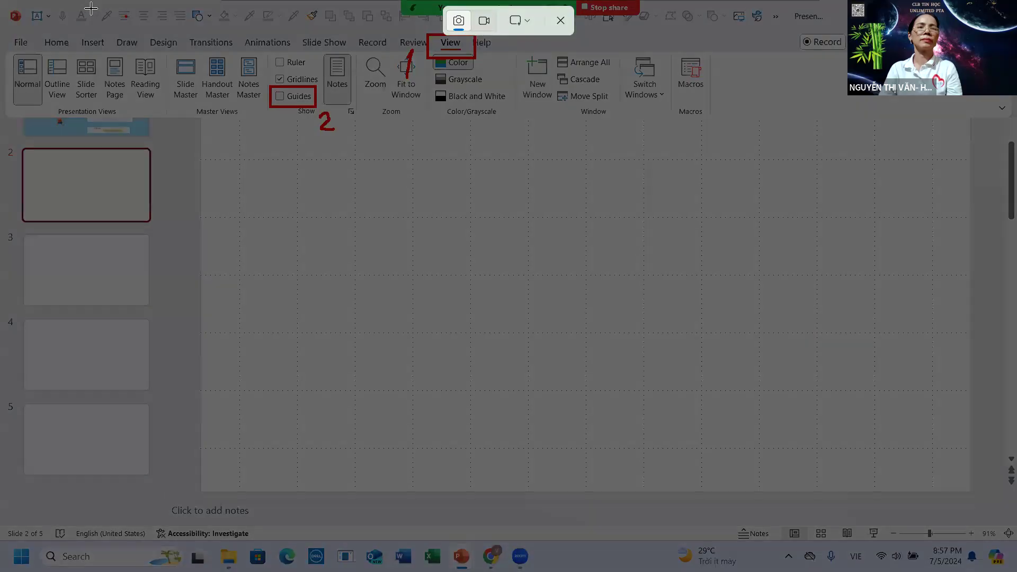
{"action": "left_click_drag", "start_coordinate": [137, 12], "coordinate": [463, 153]}
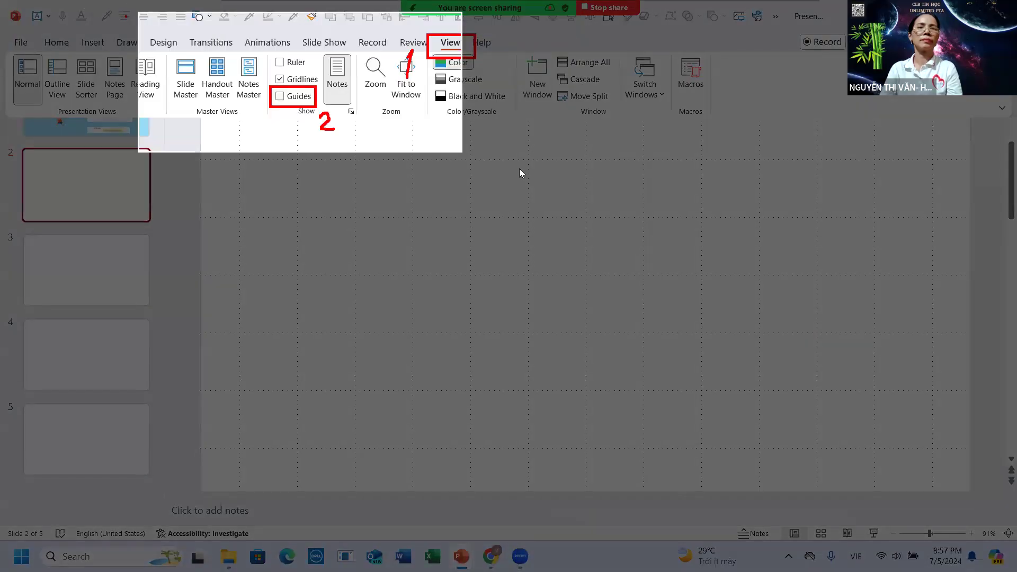
{"action": "left_click_drag", "start_coordinate": [520, 169], "coordinate": [559, 177]}
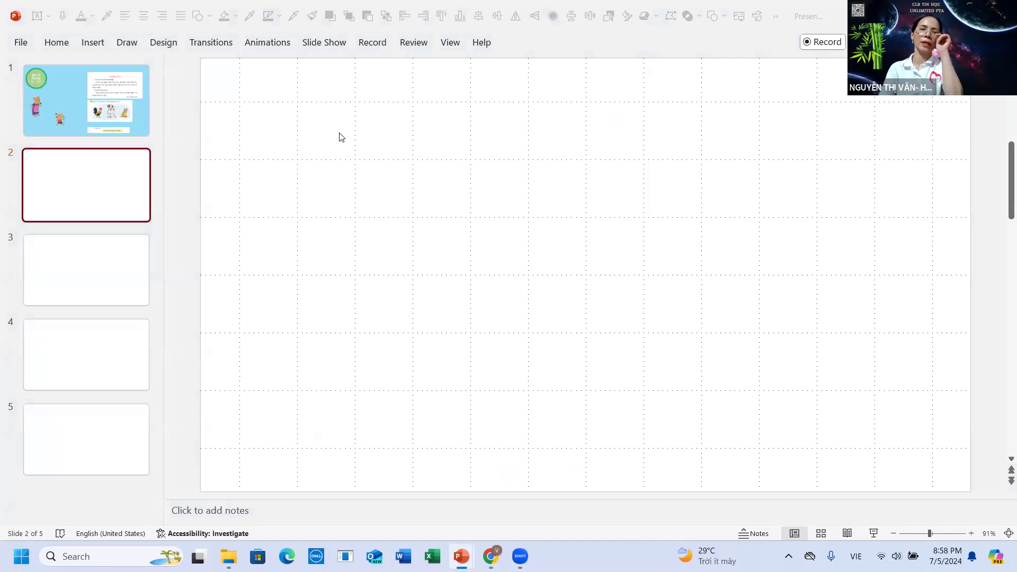
Turn on the drawing guides so centre vertical and horizontal lines cross slide 2.
{"action": "left_click", "coordinate": [281, 127]}
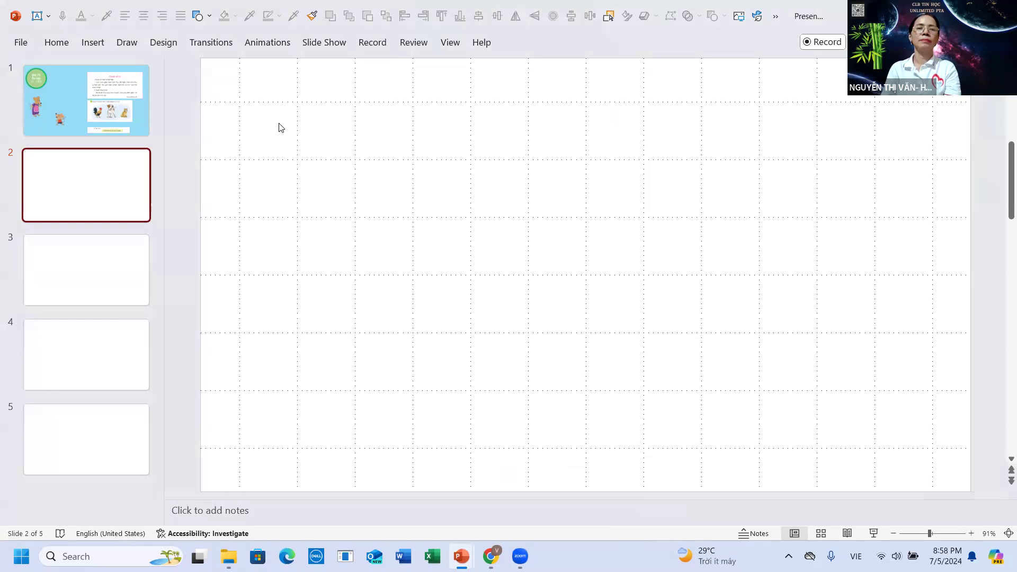
{"action": "left_click", "coordinate": [451, 42]}
{"action": "left_click", "coordinate": [282, 96]}
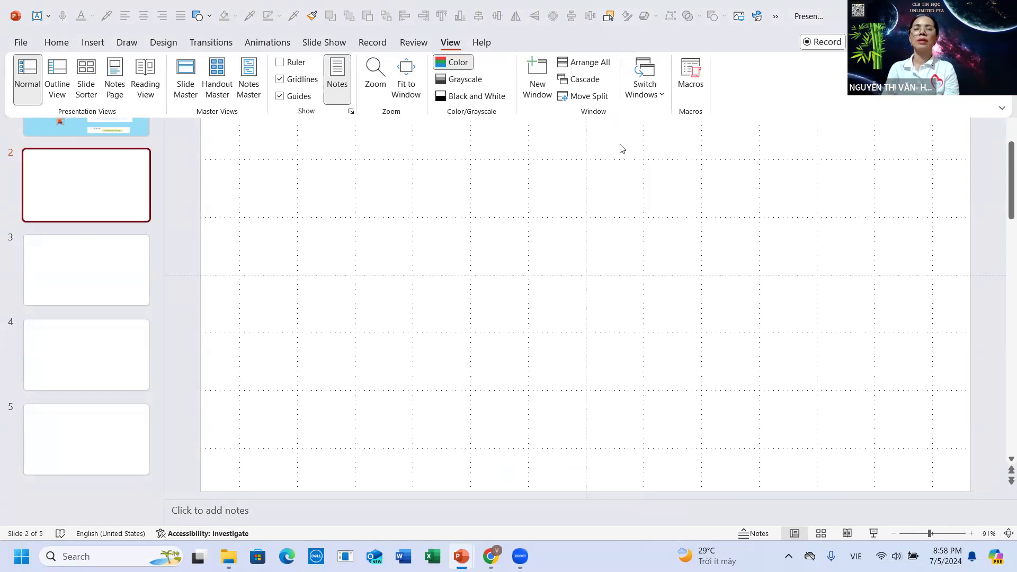
{"action": "left_click", "coordinate": [586, 197]}
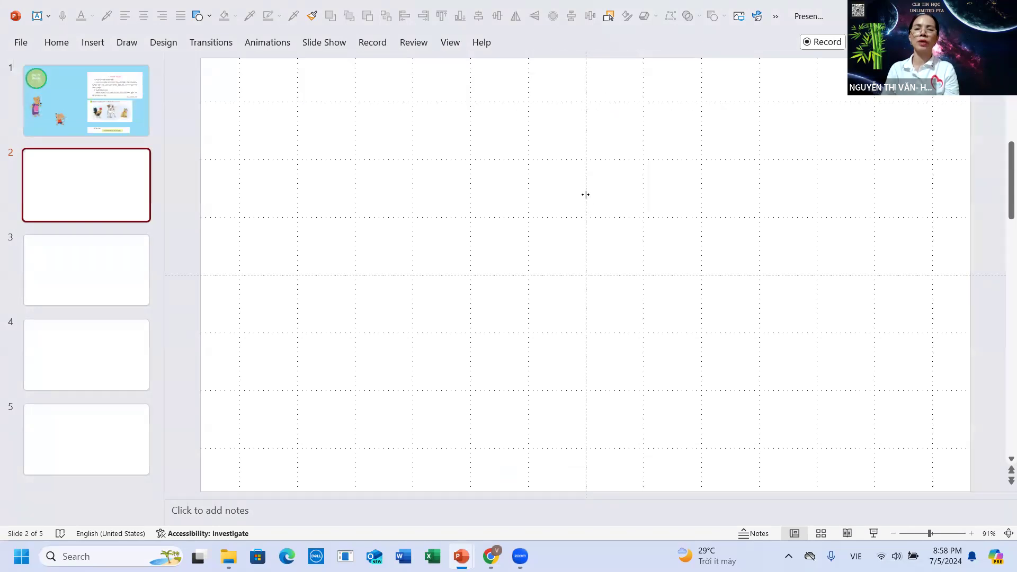
{"action": "right_click", "coordinate": [585, 194]}
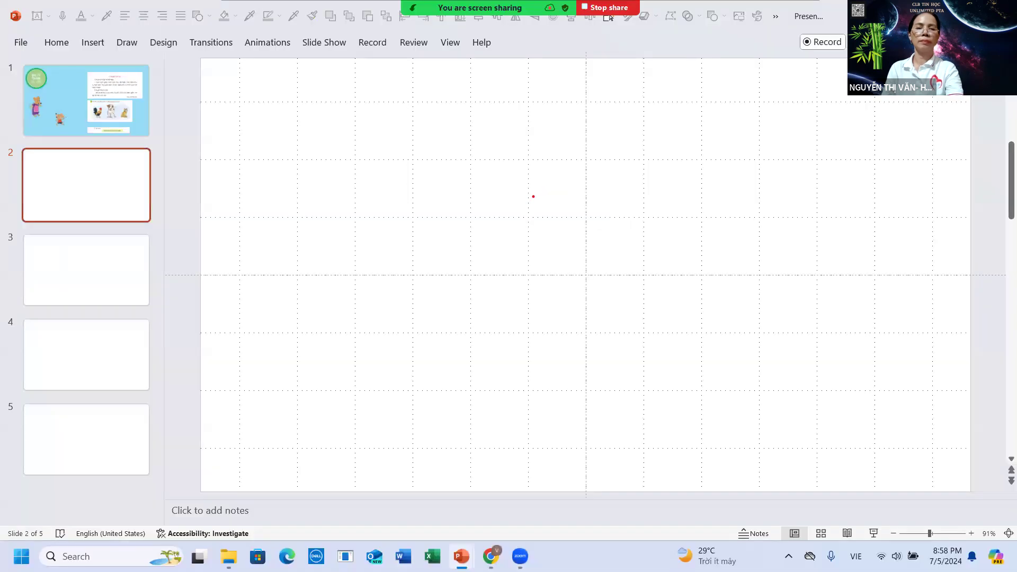
Add a vertical guide from the centre guide and drag it near the right edge.
{"action": "right_click", "coordinate": [586, 204]}
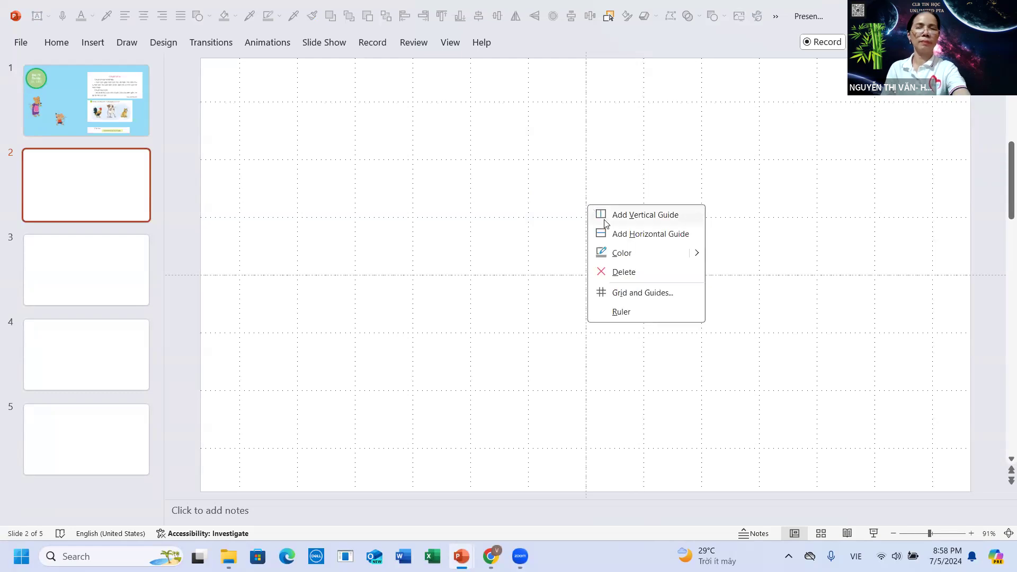
{"action": "left_click", "coordinate": [605, 216]}
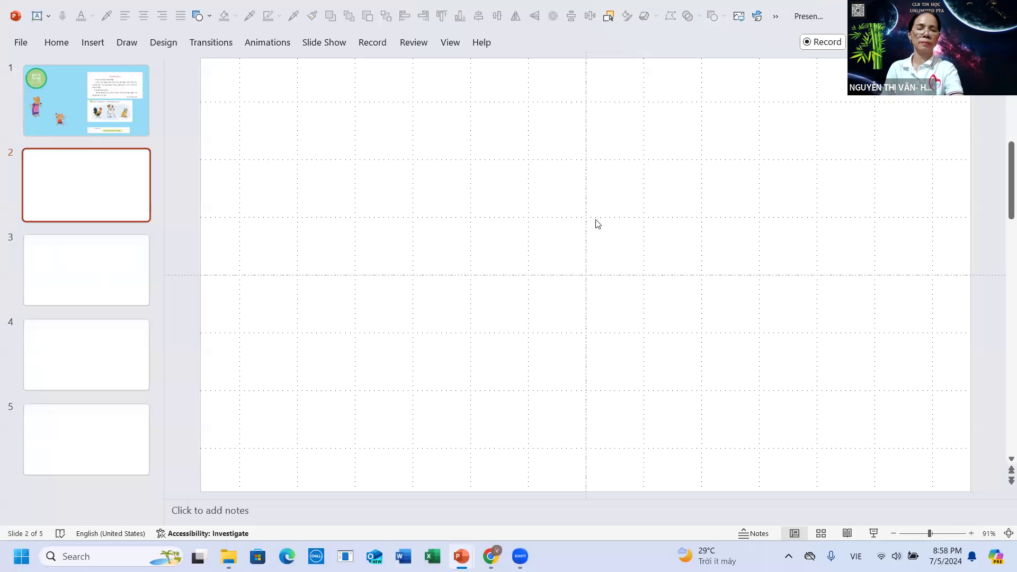
{"action": "right_click", "coordinate": [587, 221]}
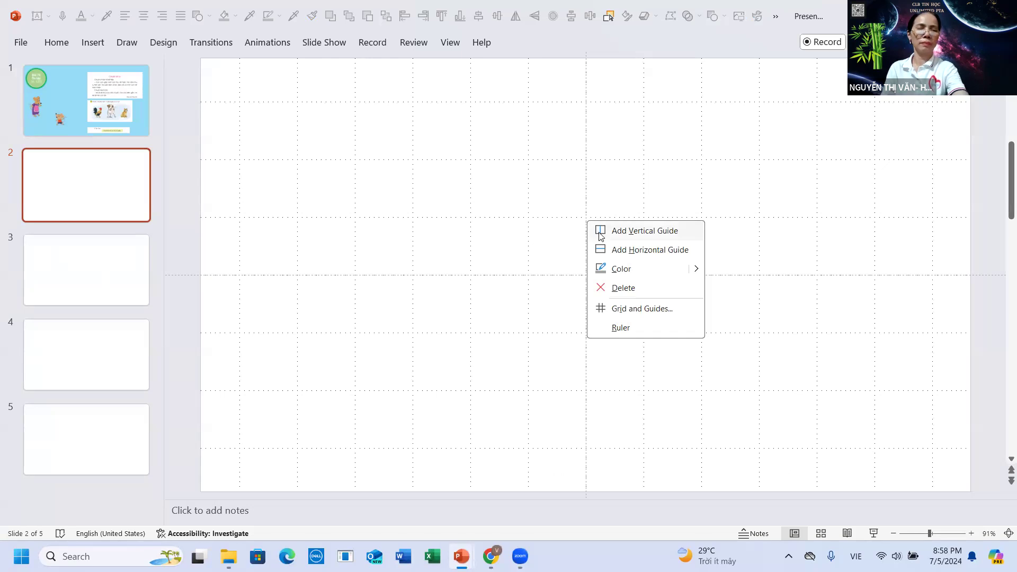
{"action": "left_click", "coordinate": [600, 233]}
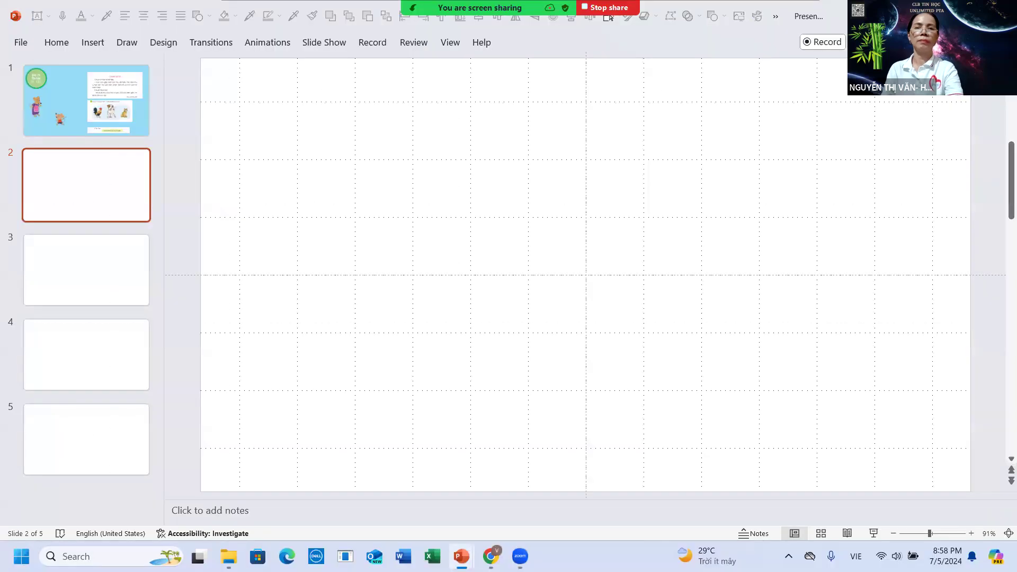
{"action": "left_click", "coordinate": [479, 184]}
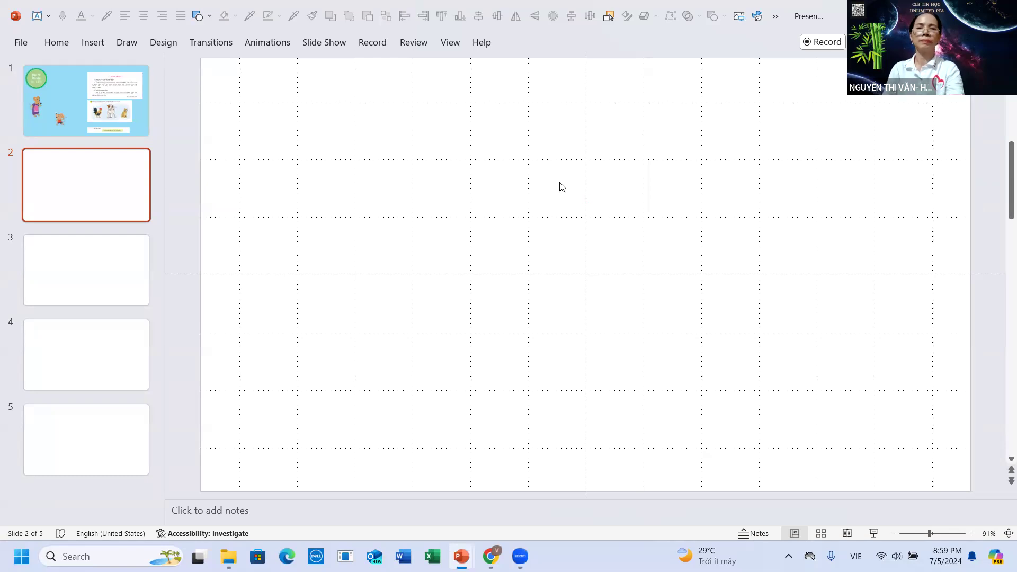
{"action": "right_click", "coordinate": [587, 191]}
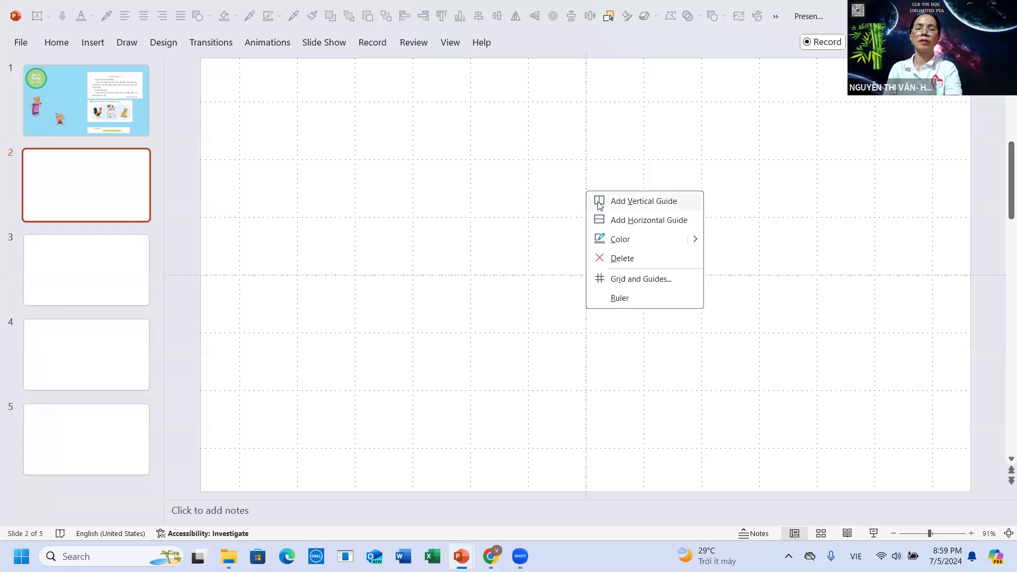
{"action": "left_click", "coordinate": [600, 204]}
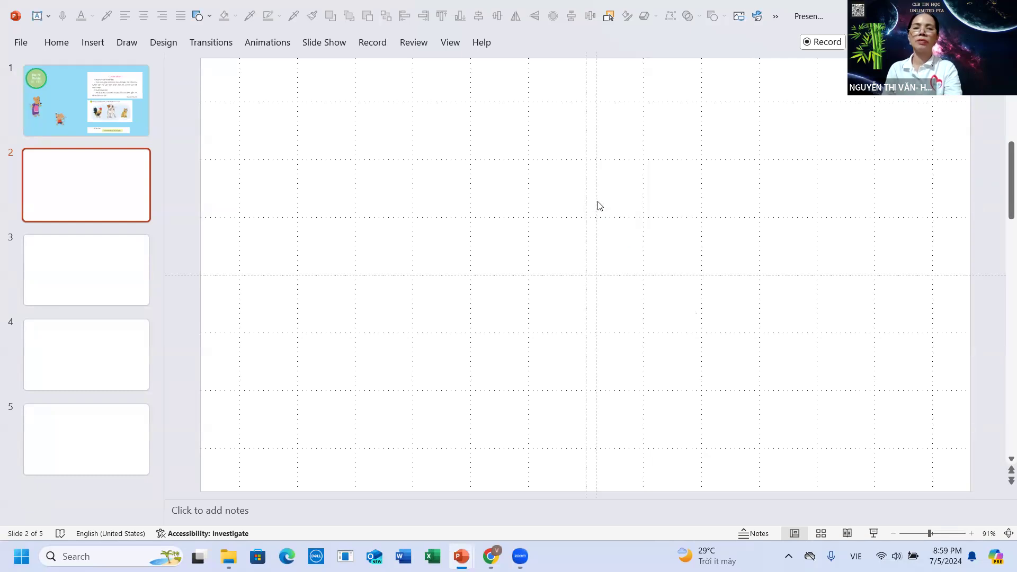
{"action": "left_click_drag", "start_coordinate": [596, 201], "coordinate": [702, 215]}
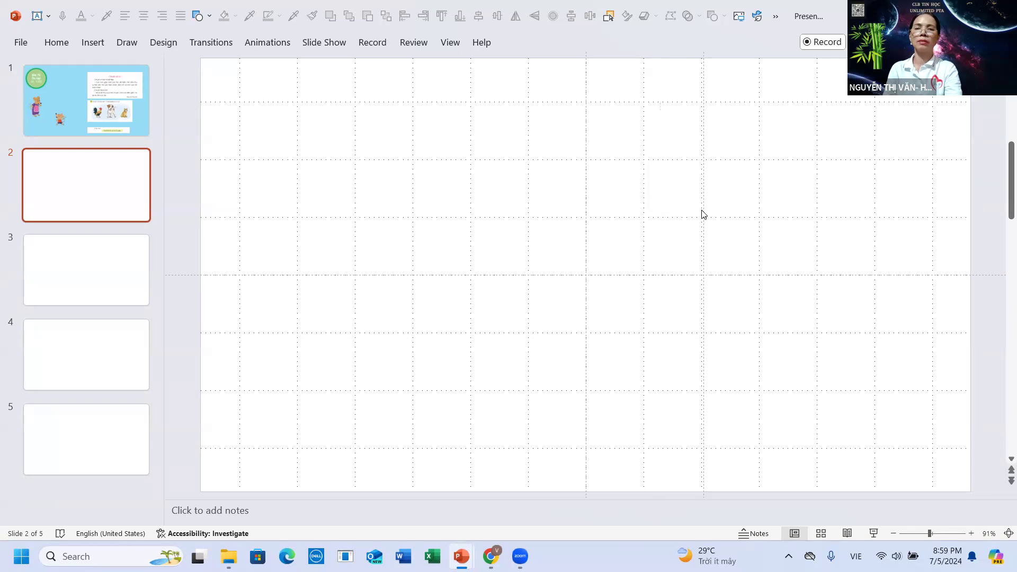
{"action": "left_click_drag", "start_coordinate": [703, 202], "coordinate": [934, 229]}
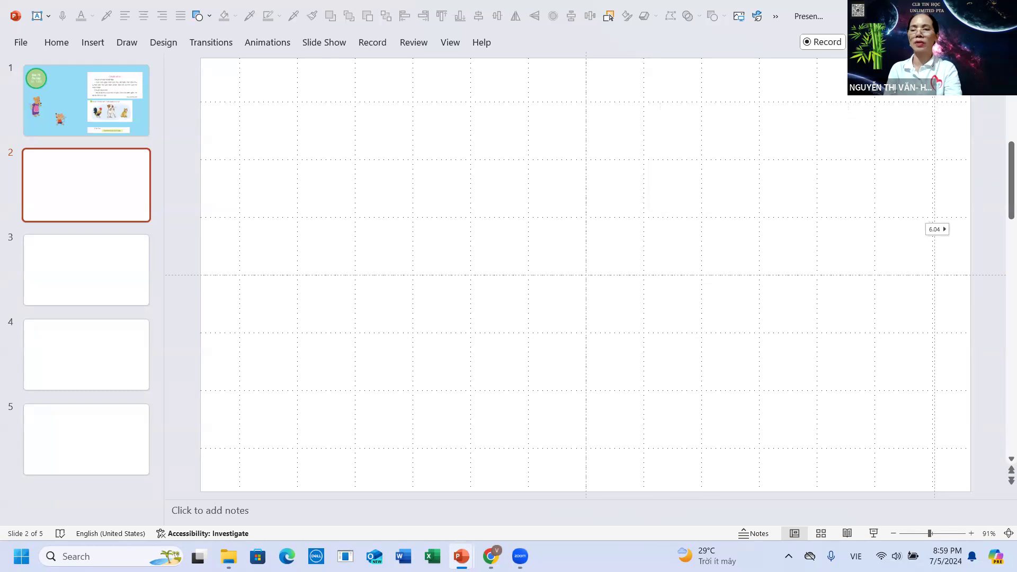
Add another vertical guide and drag it near the left edge, about 6.04 from centre.
{"action": "right_click", "coordinate": [586, 192]}
{"action": "left_click", "coordinate": [598, 204]}
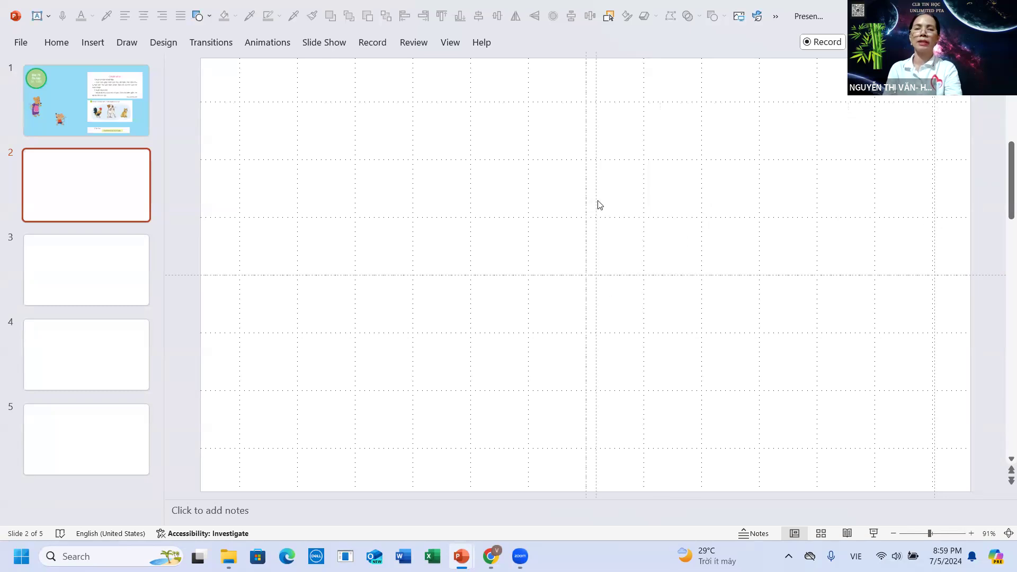
{"action": "left_click_drag", "start_coordinate": [596, 204], "coordinate": [242, 182]}
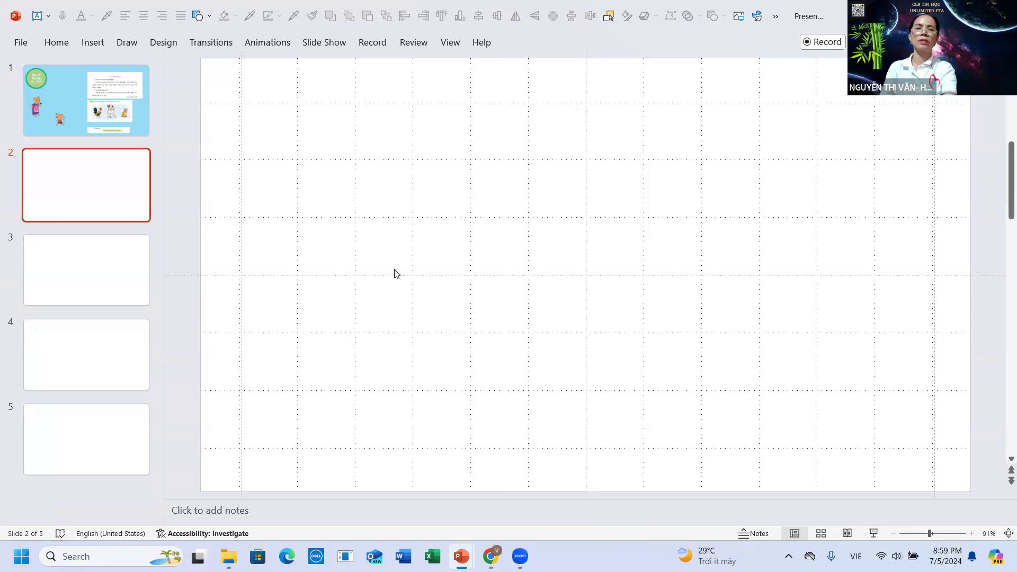
Add horizontal guides near the top and bottom of slide 2, the lower at about 0.71.
{"action": "right_click", "coordinate": [436, 275]}
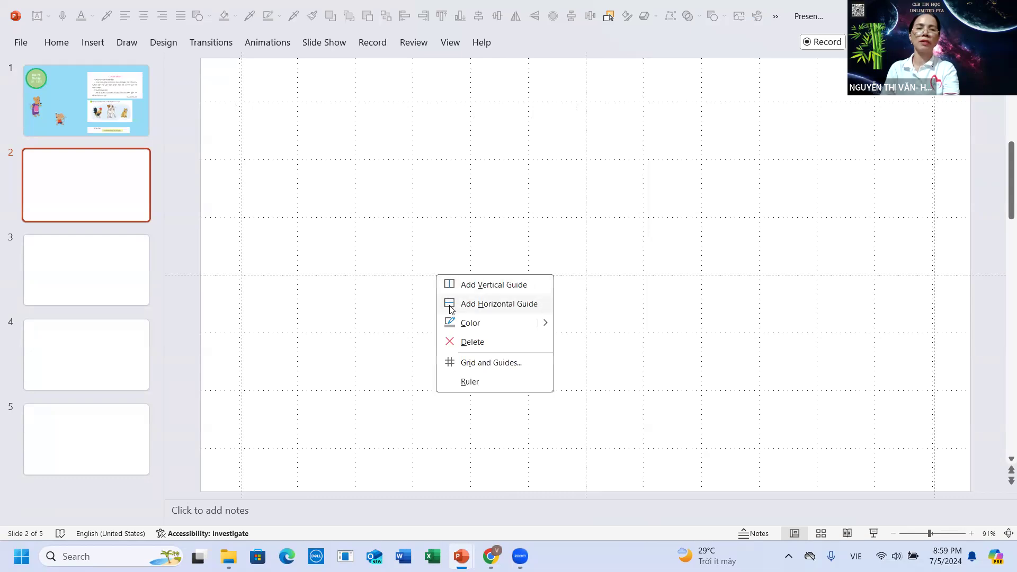
{"action": "left_click", "coordinate": [451, 306]}
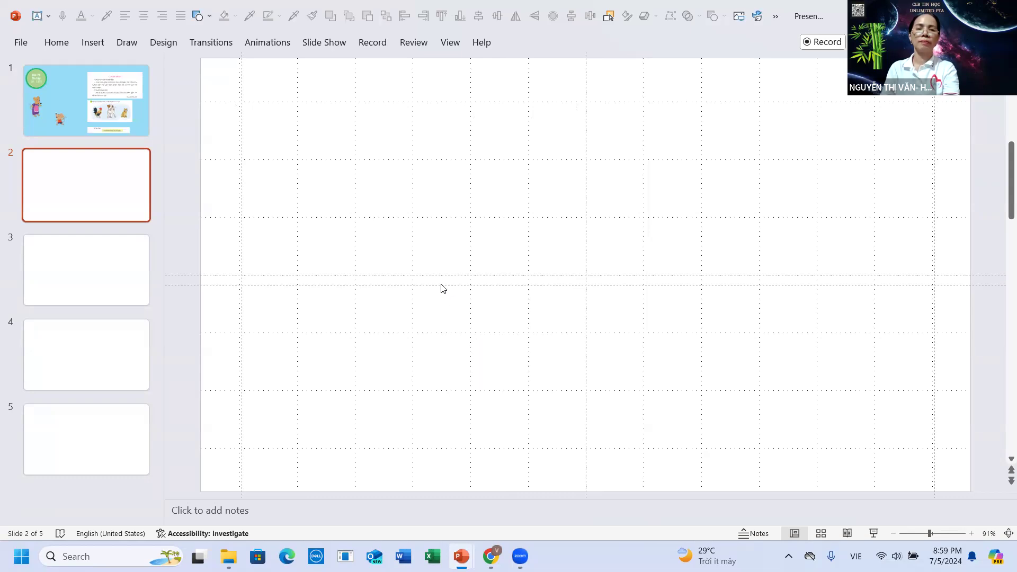
{"action": "left_click_drag", "start_coordinate": [440, 285], "coordinate": [456, 100]}
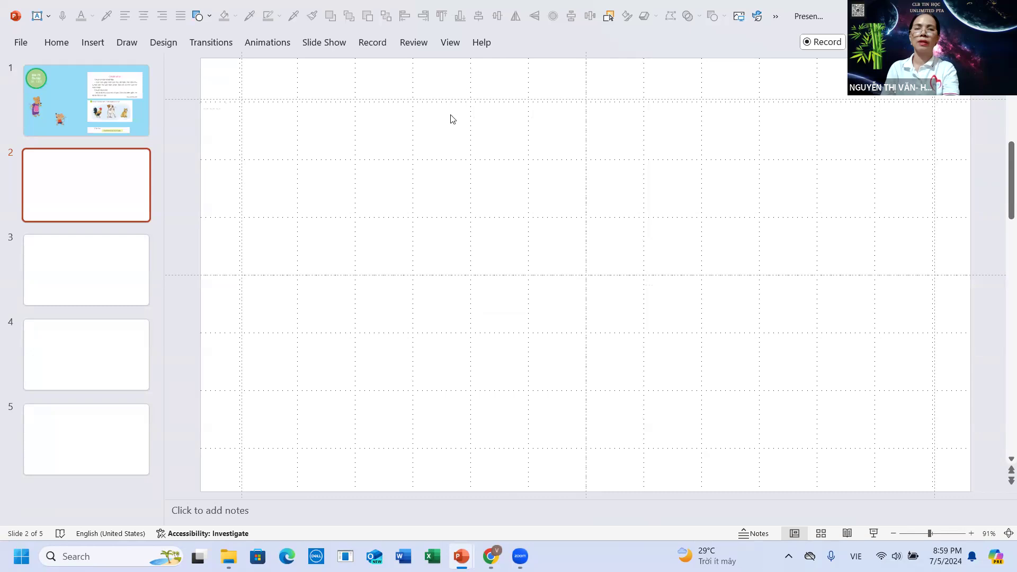
{"action": "right_click", "coordinate": [440, 275]}
{"action": "left_click", "coordinate": [459, 306]}
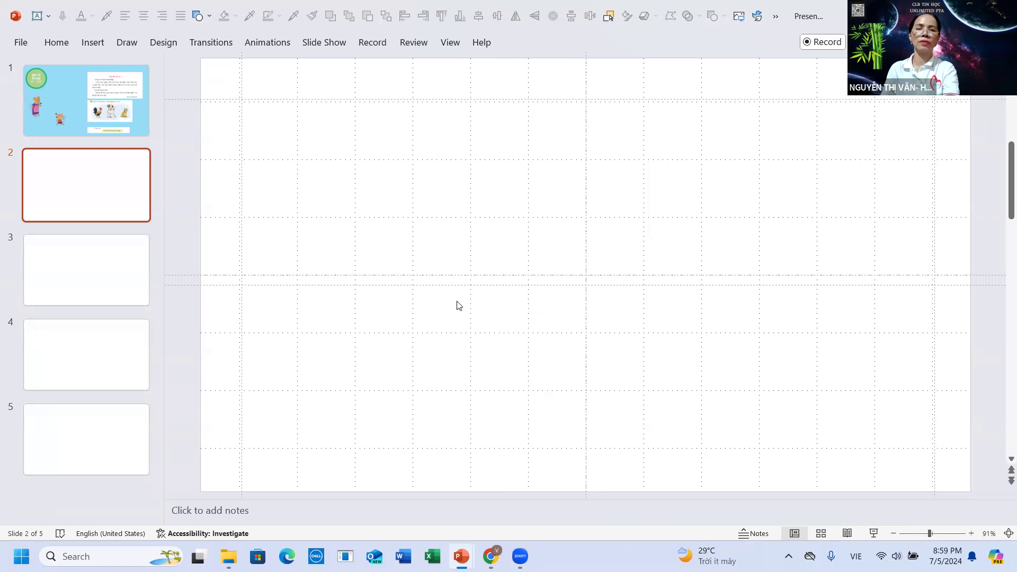
{"action": "left_click_drag", "start_coordinate": [456, 276], "coordinate": [439, 449]}
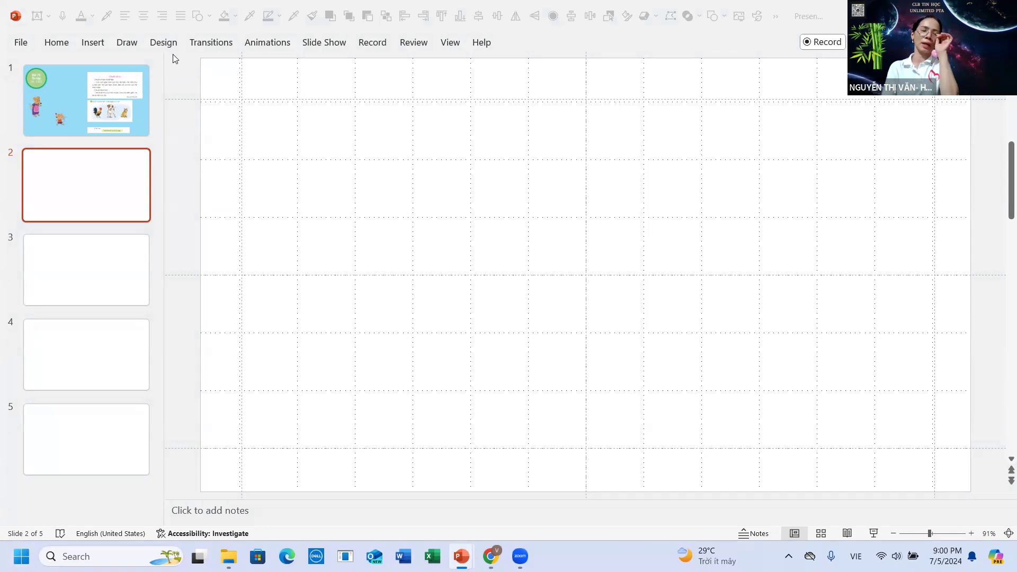
Insert the bài tập 1 picture from this device and shrink it slightly by its corner.
{"action": "left_click", "coordinate": [318, 175]}
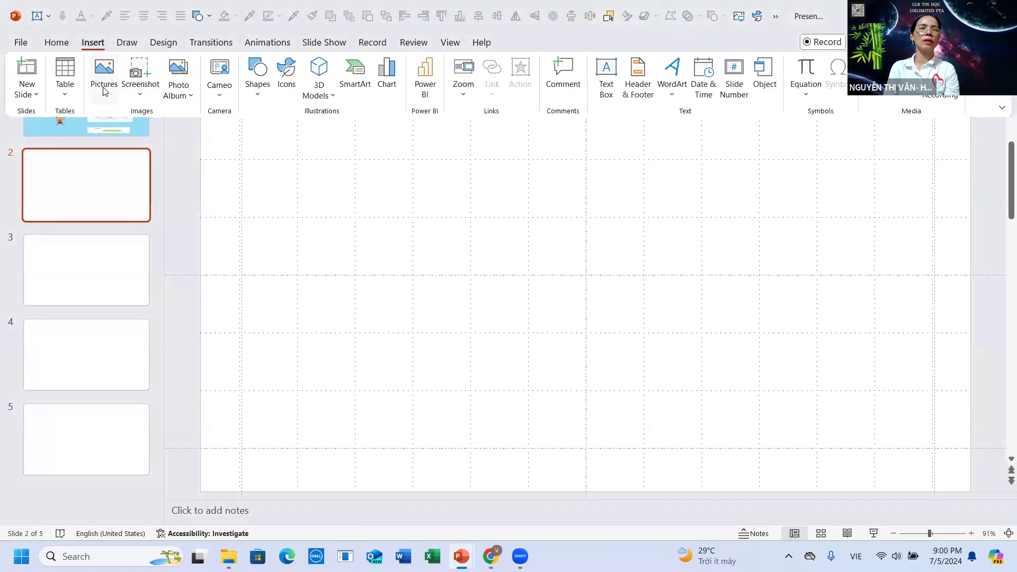
{"action": "left_click", "coordinate": [104, 79]}
{"action": "left_click", "coordinate": [131, 136]}
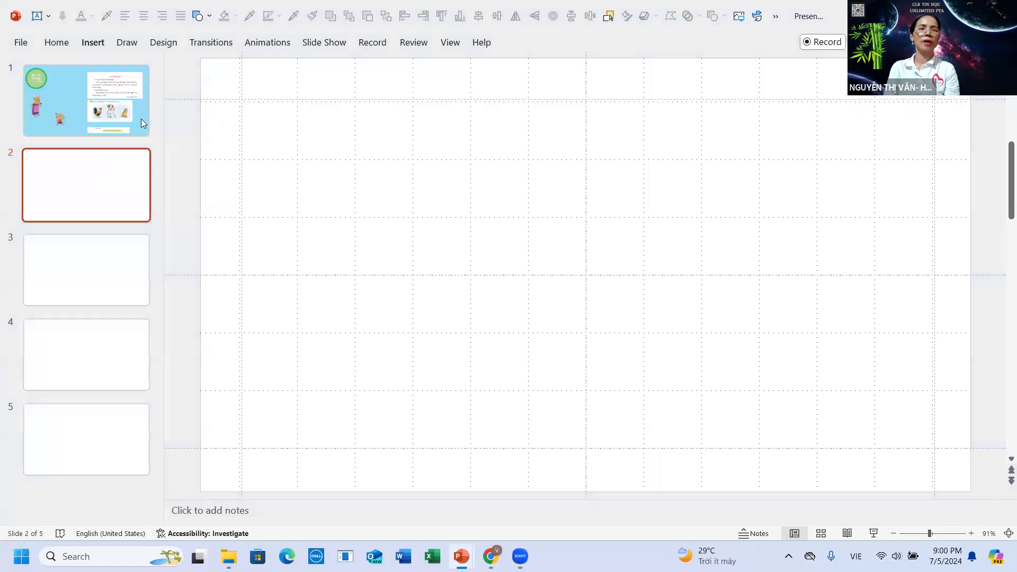
{"action": "left_click", "coordinate": [152, 115]}
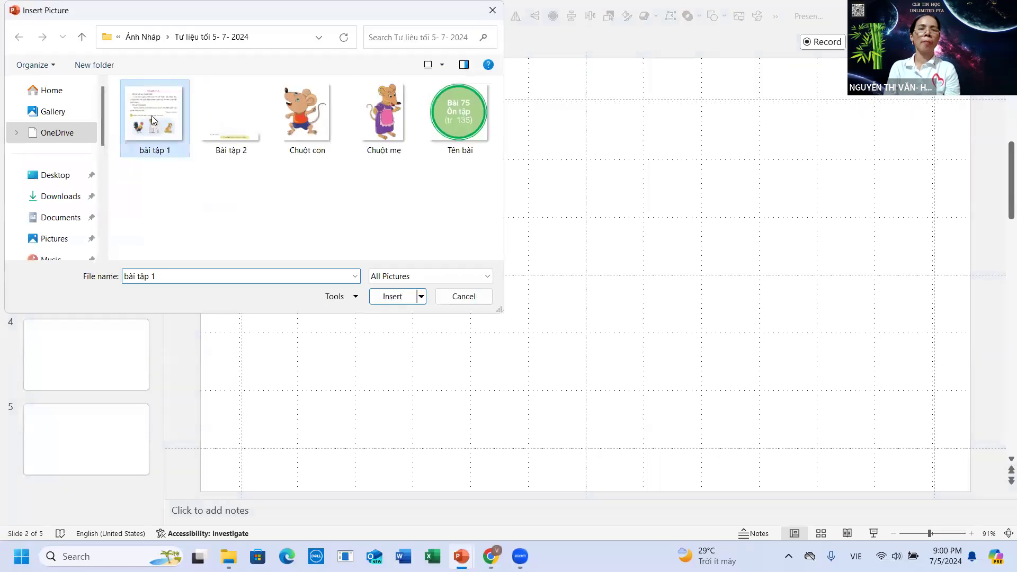
{"action": "left_click", "coordinate": [393, 297]}
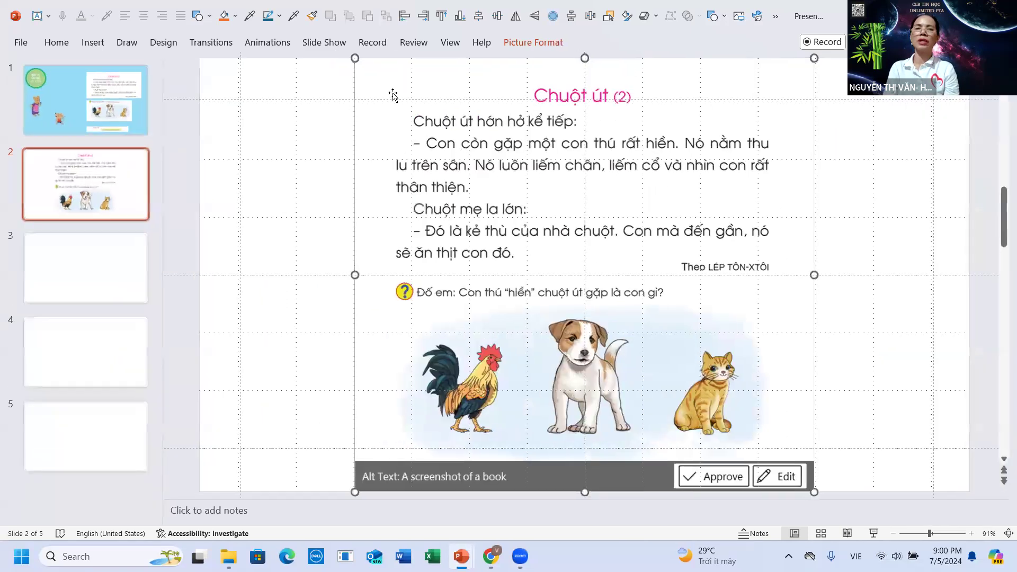
{"action": "left_click_drag", "start_coordinate": [357, 58], "coordinate": [459, 154]}
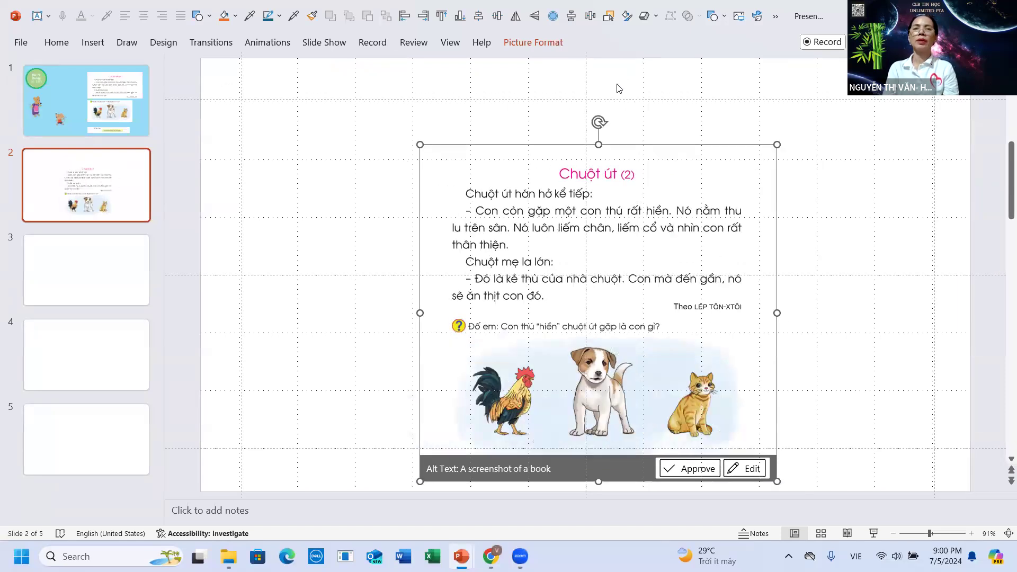
{"action": "left_click", "coordinate": [533, 44]}
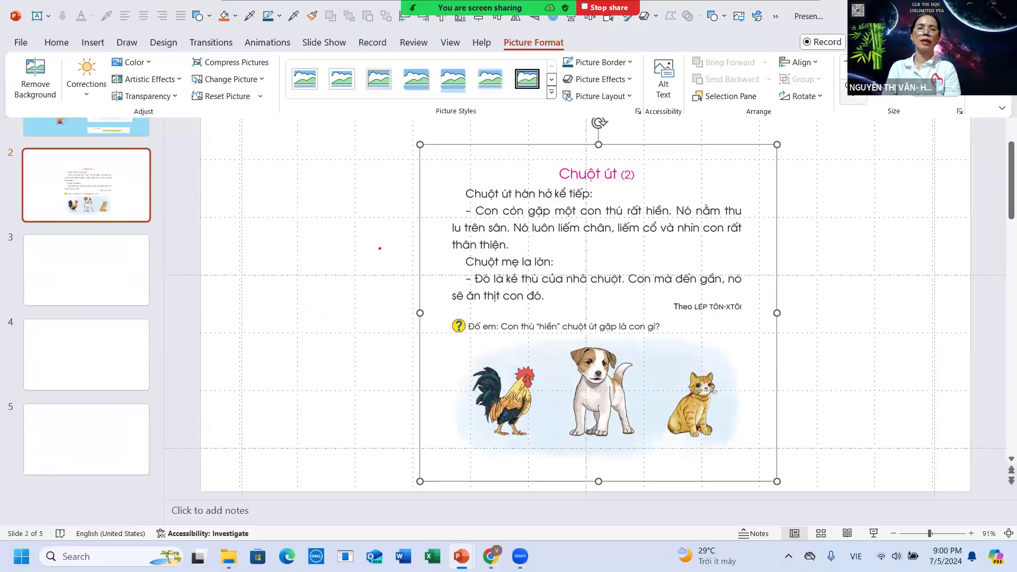
{"action": "mouse_move", "coordinate": [365, 253]}
{"action": "left_mouse_down"}
{"action": "mouse_move", "coordinate": [377, 237]}
{"action": "mouse_move", "coordinate": [382, 263]}
{"action": "left_mouse_up"}
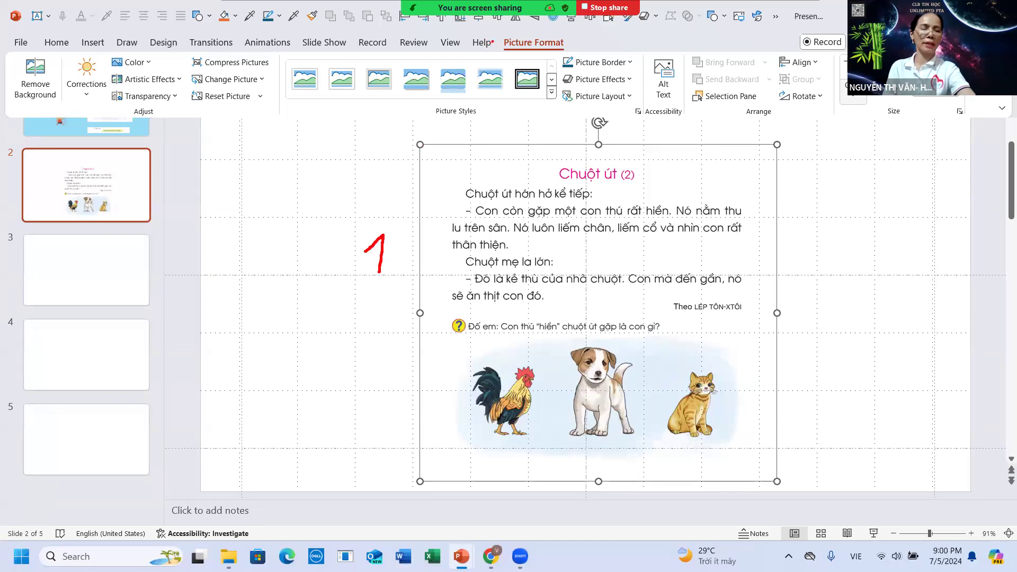
{"action": "left_click_drag", "start_coordinate": [507, 37], "coordinate": [573, 58]}
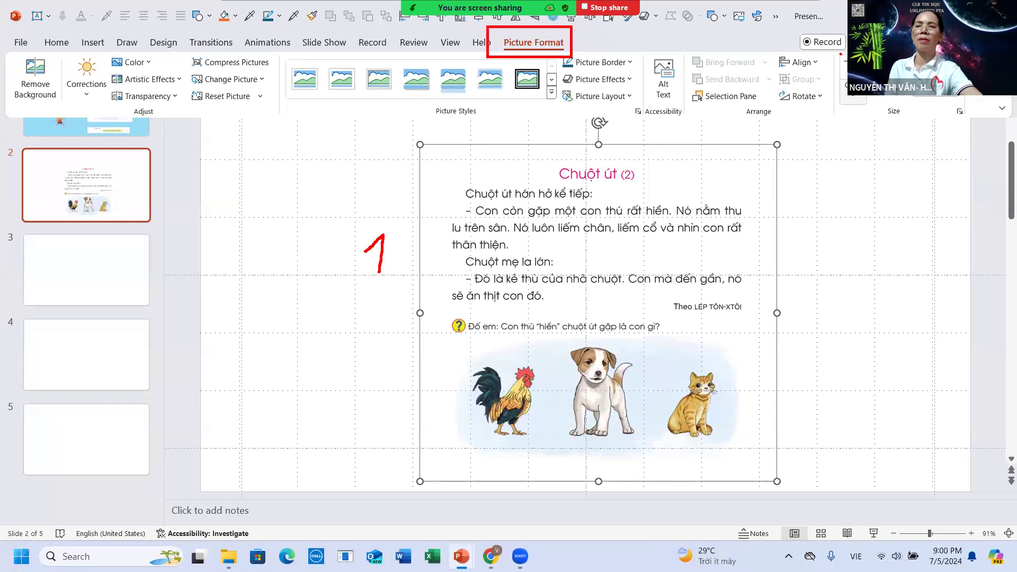
{"action": "left_click_drag", "start_coordinate": [841, 54], "coordinate": [943, 82]}
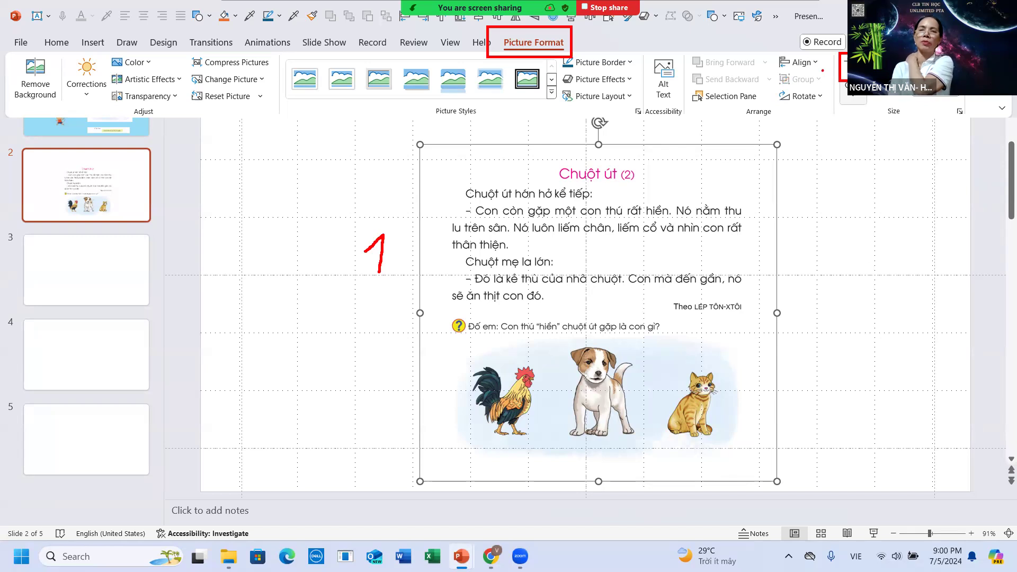
{"action": "left_click_drag", "start_coordinate": [453, 41], "coordinate": [467, 62]}
{"action": "left_click_drag", "start_coordinate": [807, 64], "coordinate": [803, 83]}
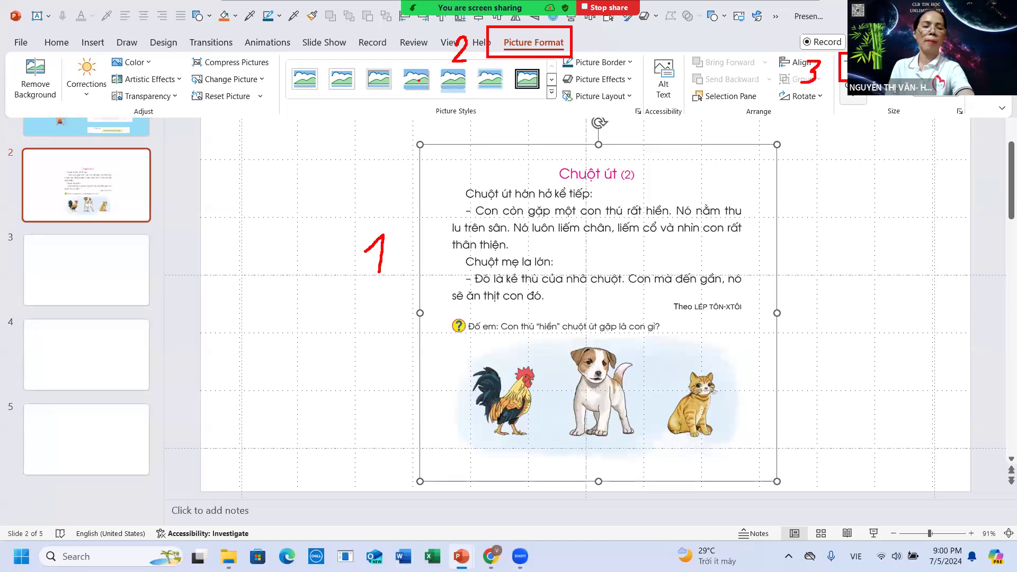
{"action": "key", "text": "Escape"}
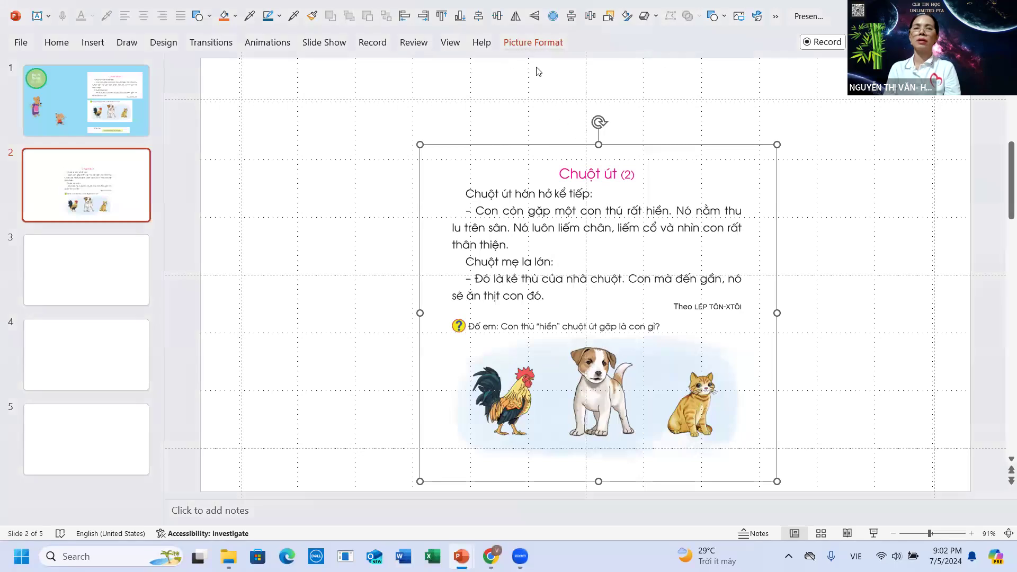
Crop the picture's right, bottom and left edges to the Chuột út (2) story text, then move it up.
{"action": "left_click", "coordinate": [536, 43]}
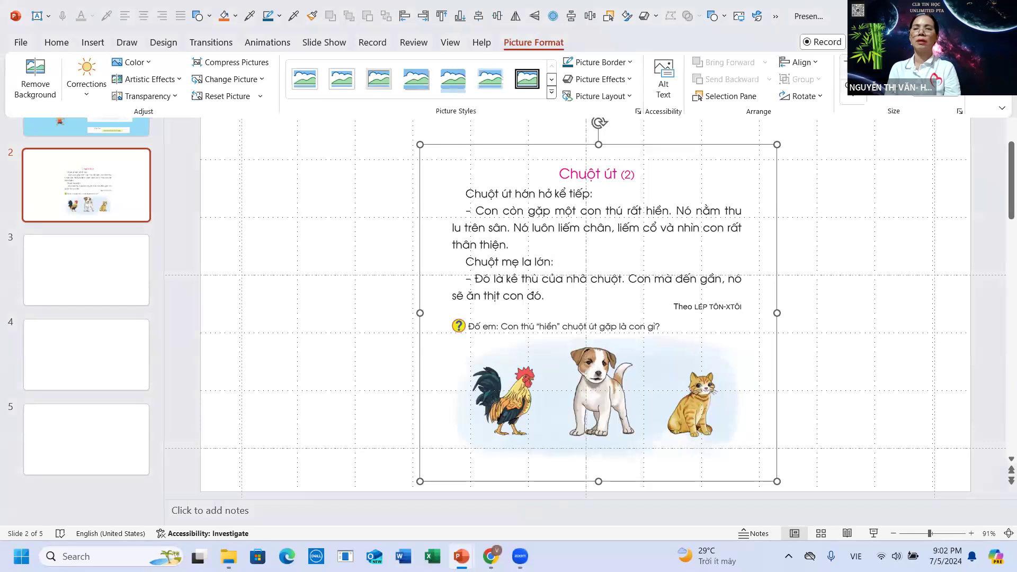
{"action": "left_click", "coordinate": [854, 98]}
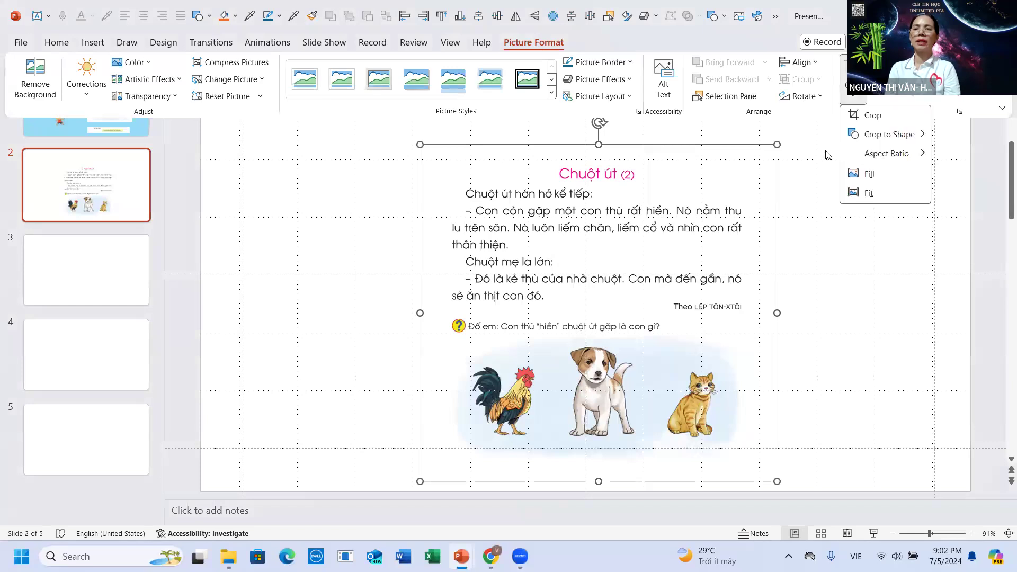
{"action": "left_click", "coordinate": [867, 117]}
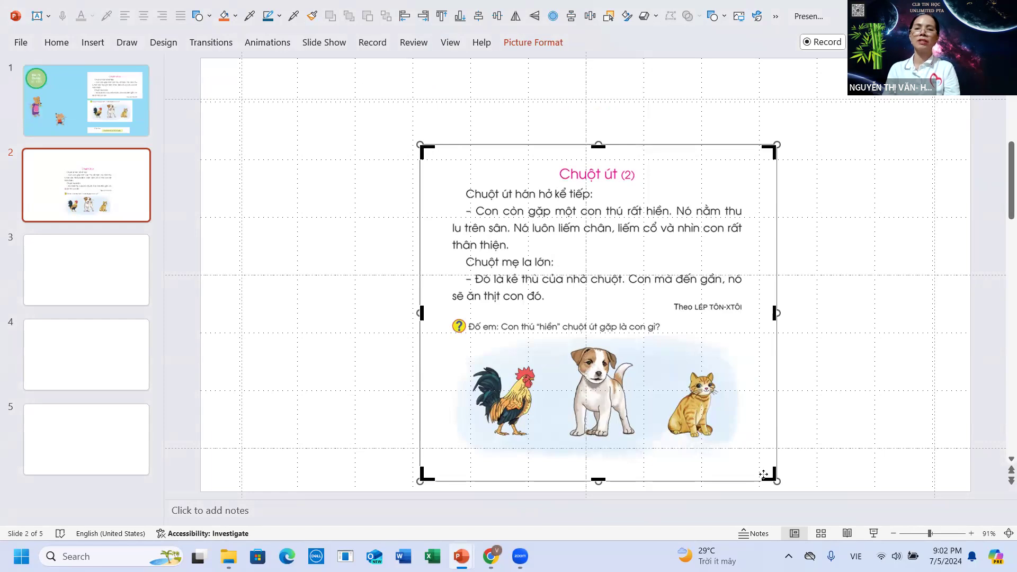
{"action": "mouse_move", "coordinate": [766, 475]}
{"action": "left_mouse_down"}
{"action": "mouse_move", "coordinate": [769, 315]}
{"action": "mouse_move", "coordinate": [754, 318]}
{"action": "left_mouse_up"}
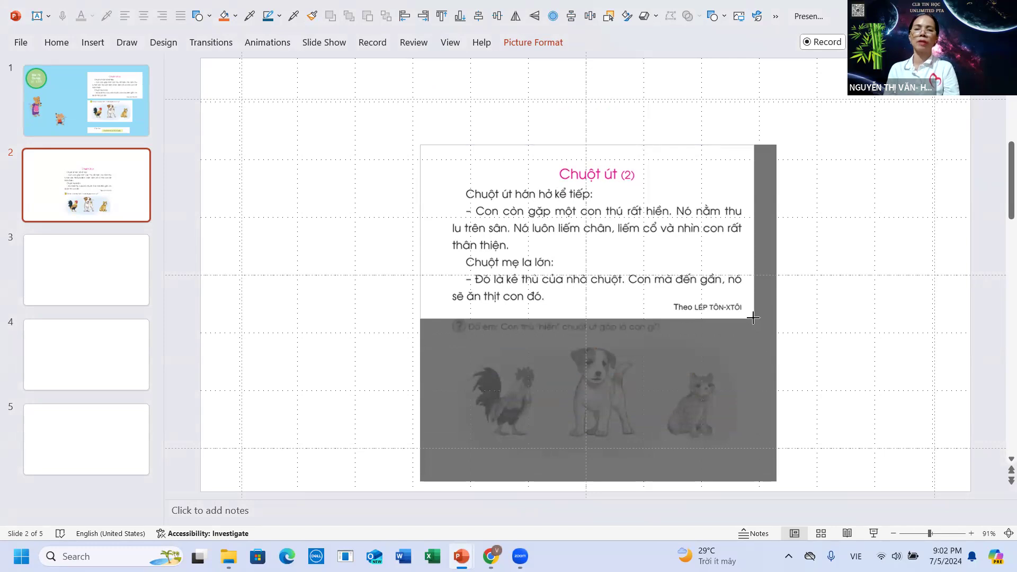
{"action": "left_click_drag", "start_coordinate": [753, 318], "coordinate": [753, 313]}
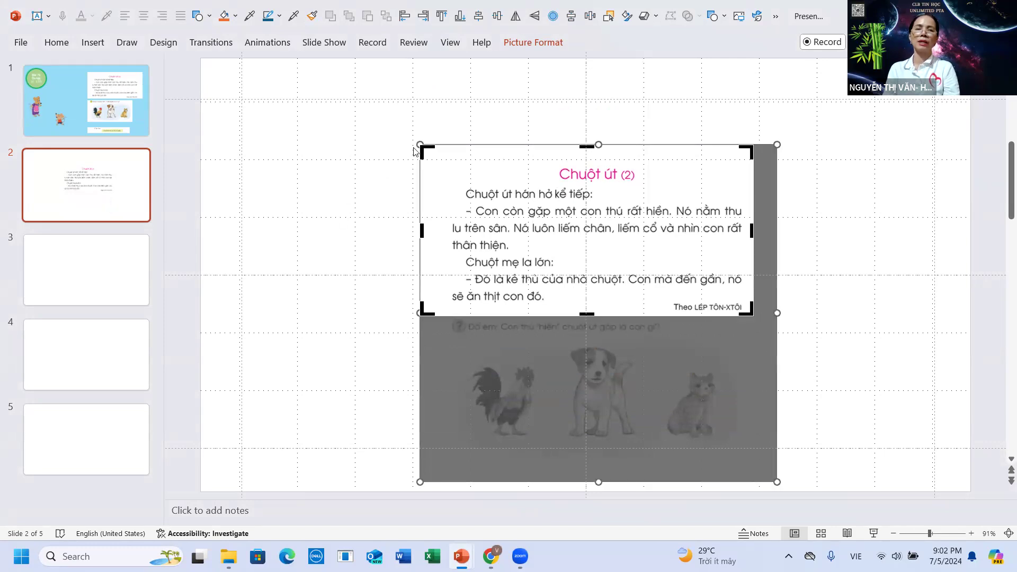
{"action": "left_click_drag", "start_coordinate": [422, 150], "coordinate": [434, 149]}
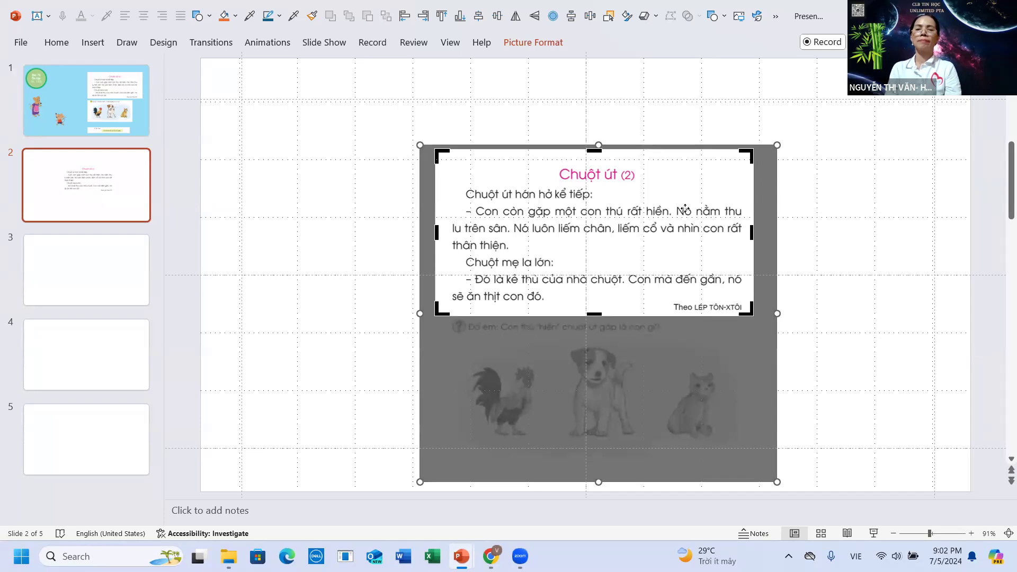
{"action": "left_click", "coordinate": [857, 277]}
{"action": "mouse_move", "coordinate": [593, 270]}
{"action": "left_mouse_down"}
{"action": "mouse_move", "coordinate": [577, 206]}
{"action": "mouse_move", "coordinate": [605, 185]}
{"action": "left_mouse_up"}
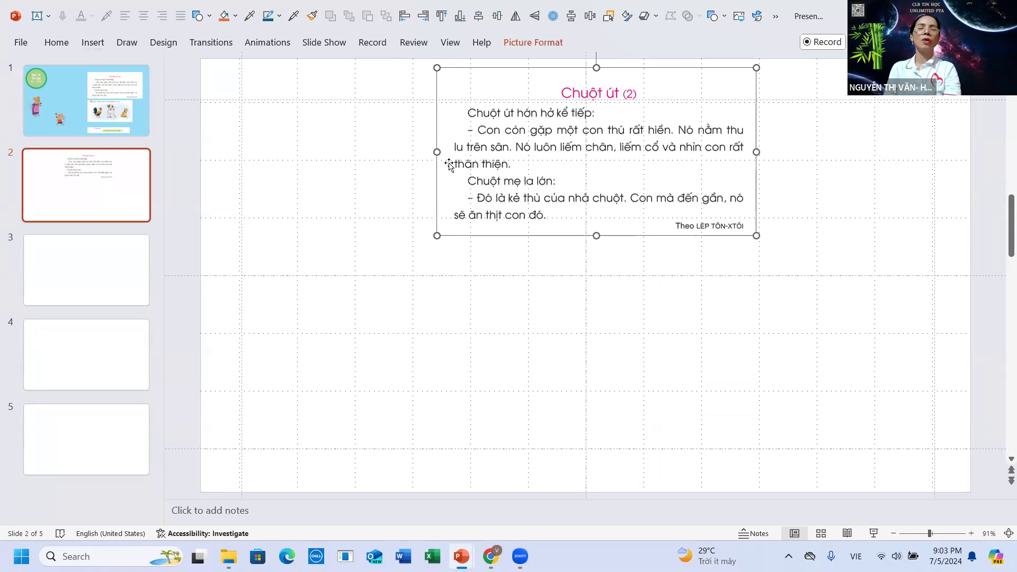
Insert another uncropped copy of bài tập 1 from this device and close the Designer suggestions.
{"action": "left_click", "coordinate": [96, 45]}
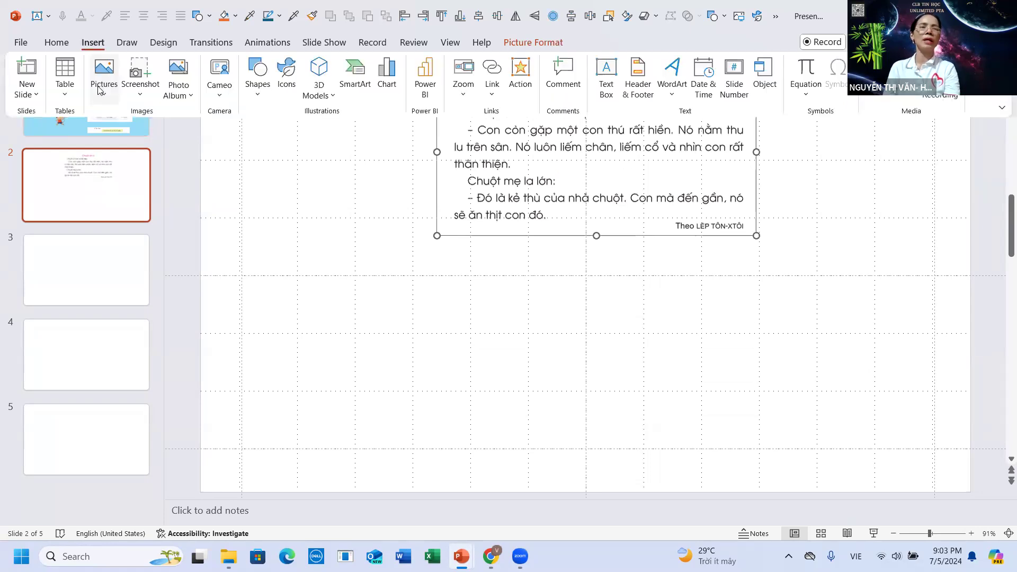
{"action": "left_click", "coordinate": [105, 101]}
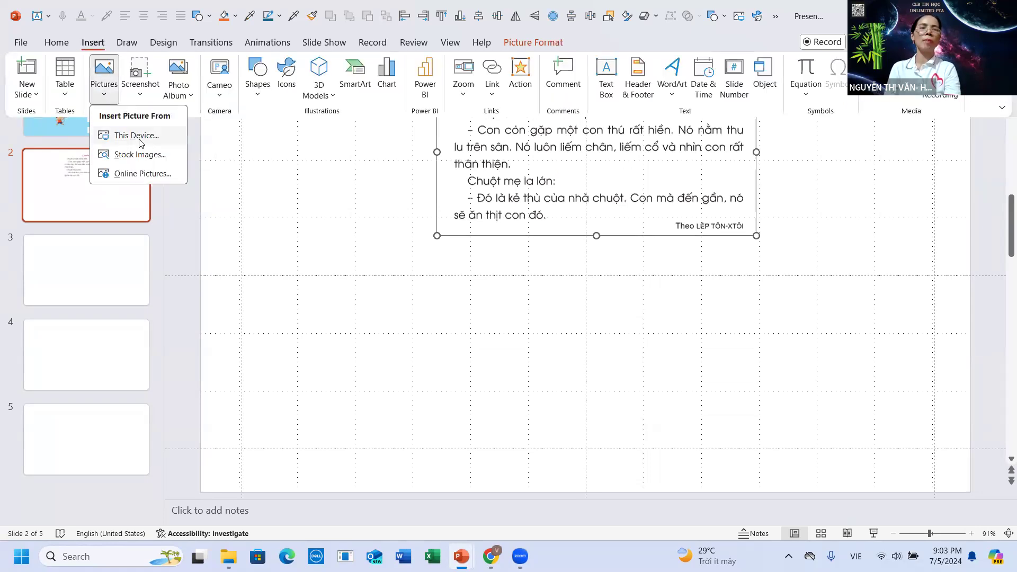
{"action": "left_click", "coordinate": [139, 140]}
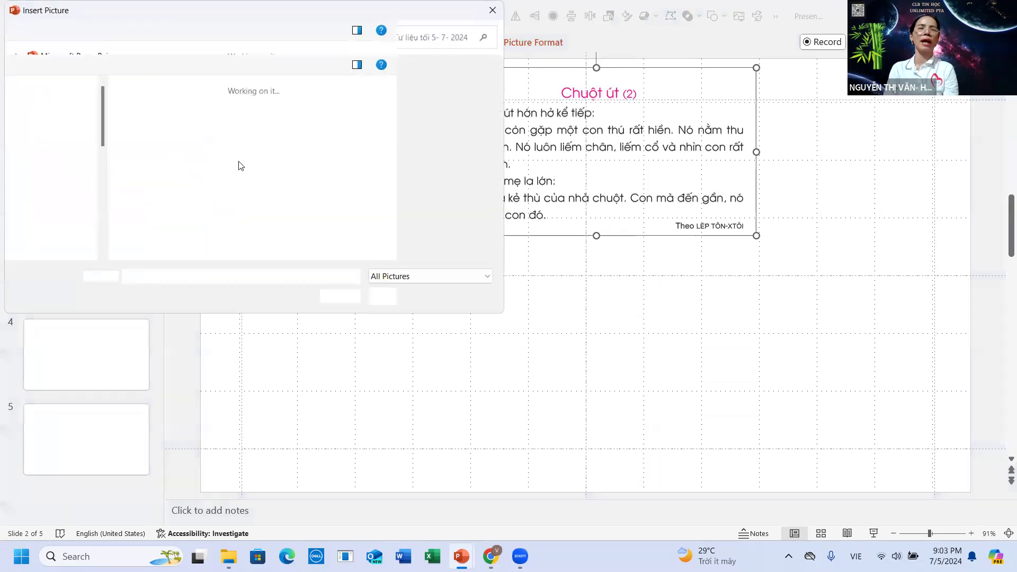
{"action": "left_click", "coordinate": [168, 133]}
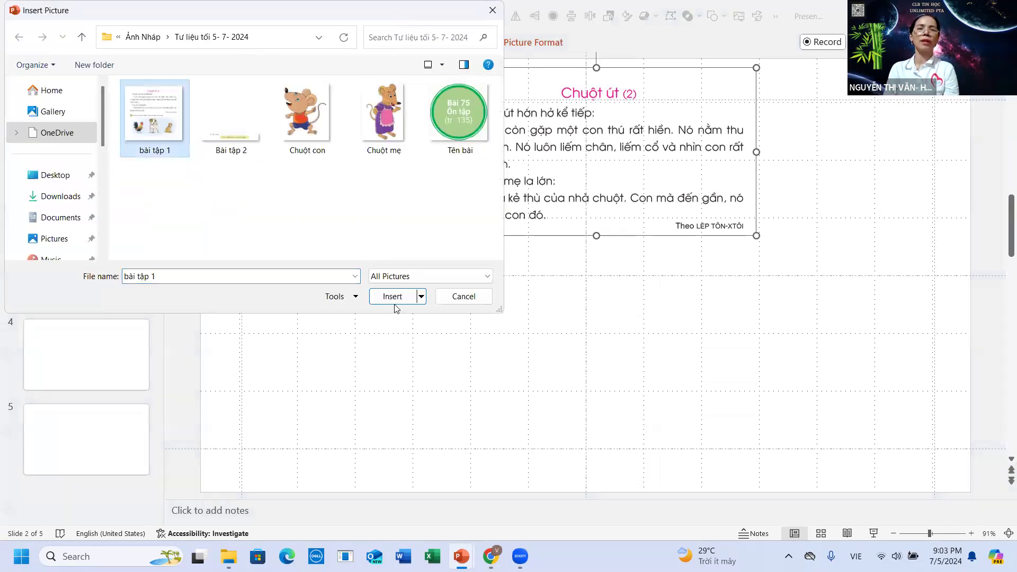
{"action": "left_click", "coordinate": [393, 298]}
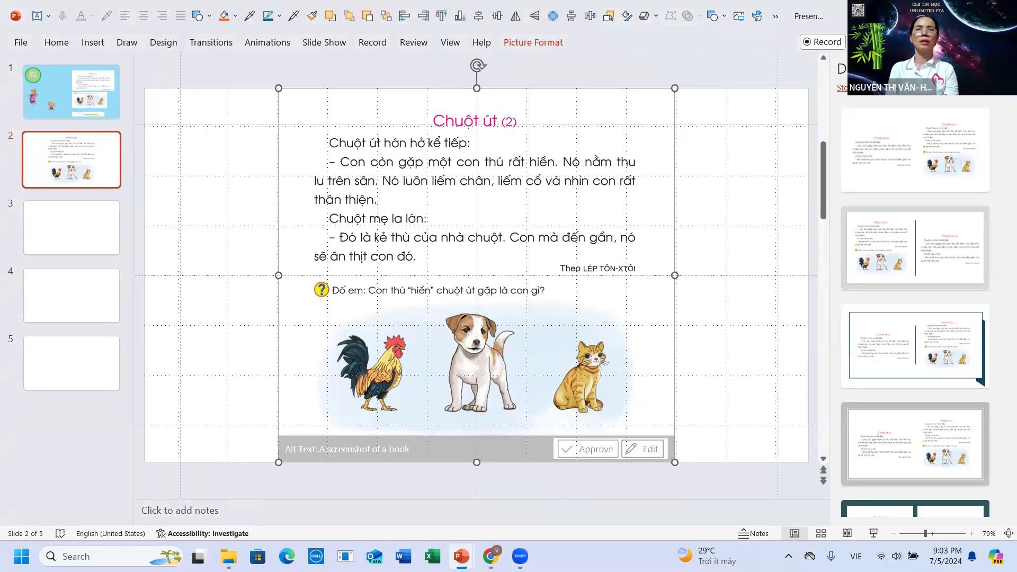
{"action": "left_click", "coordinate": [1007, 69]}
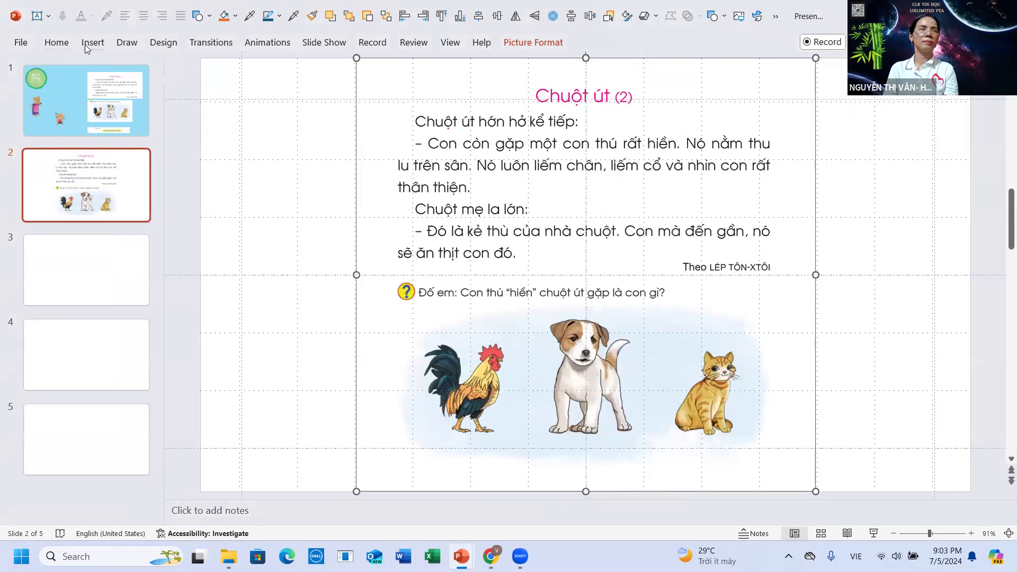
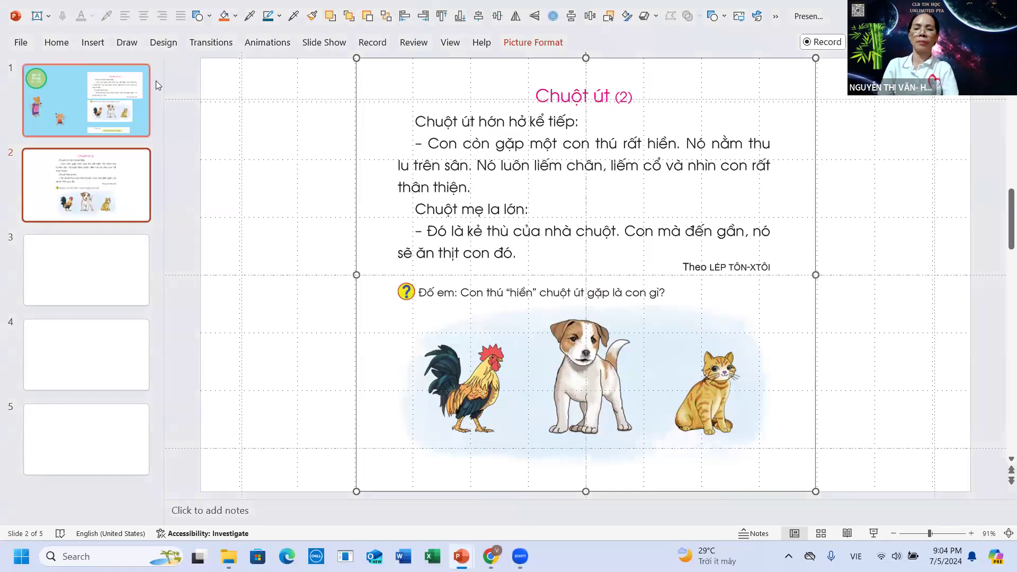
Delete the passage picture and leftover passage text from slide 2, then return to slide 1.
{"action": "key", "text": "Delete"}
{"action": "left_click", "coordinate": [511, 132]}
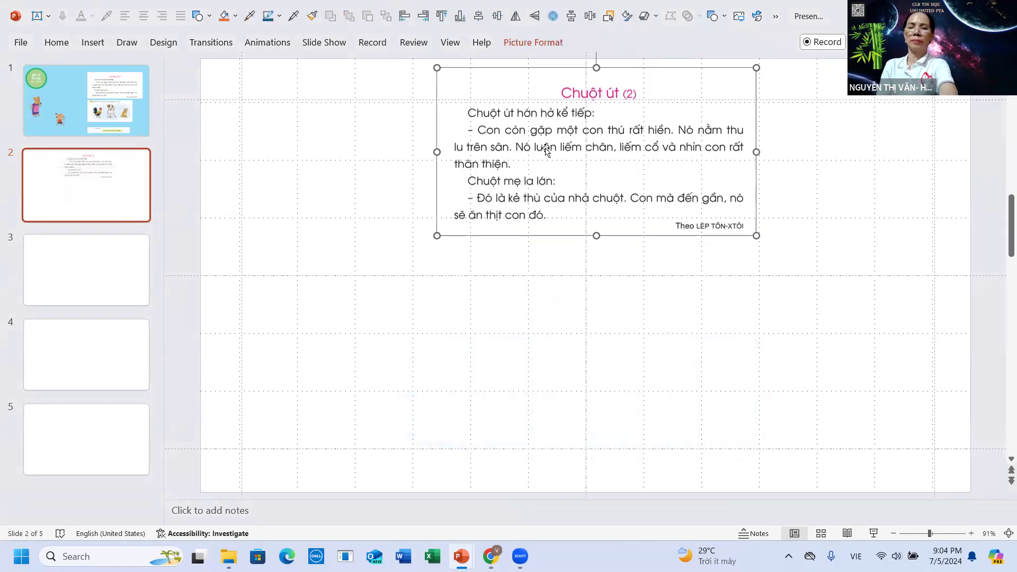
{"action": "key", "text": "Delete"}
{"action": "left_click", "coordinate": [113, 69]}
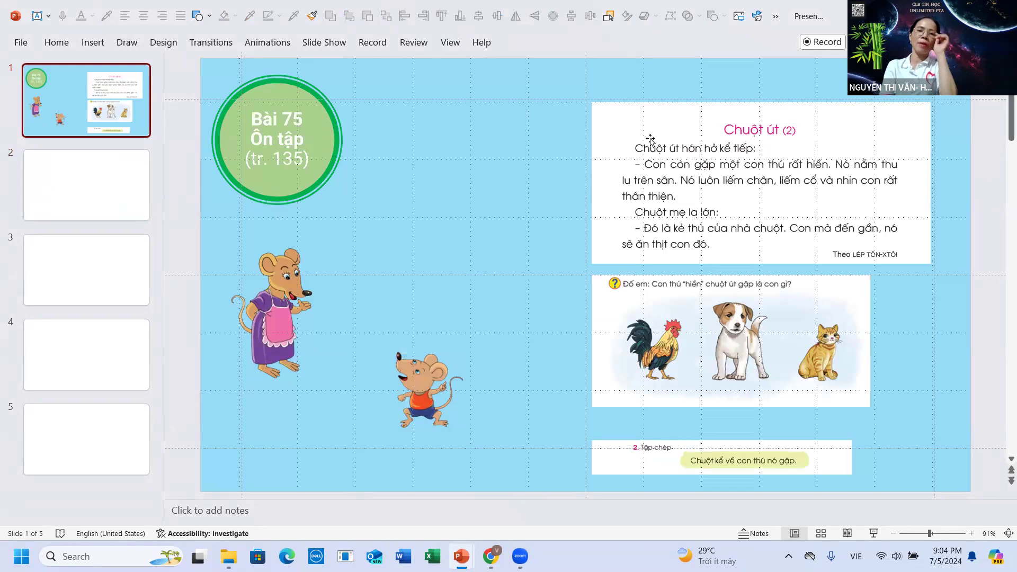
Stack the passage, animals and Tập chép pictures in an aligned column on slide 1's right.
{"action": "mouse_move", "coordinate": [635, 141]}
{"action": "left_mouse_down"}
{"action": "mouse_move", "coordinate": [538, 146]}
{"action": "mouse_move", "coordinate": [610, 124]}
{"action": "left_mouse_up"}
{"action": "left_click_drag", "start_coordinate": [676, 302], "coordinate": [691, 292]}
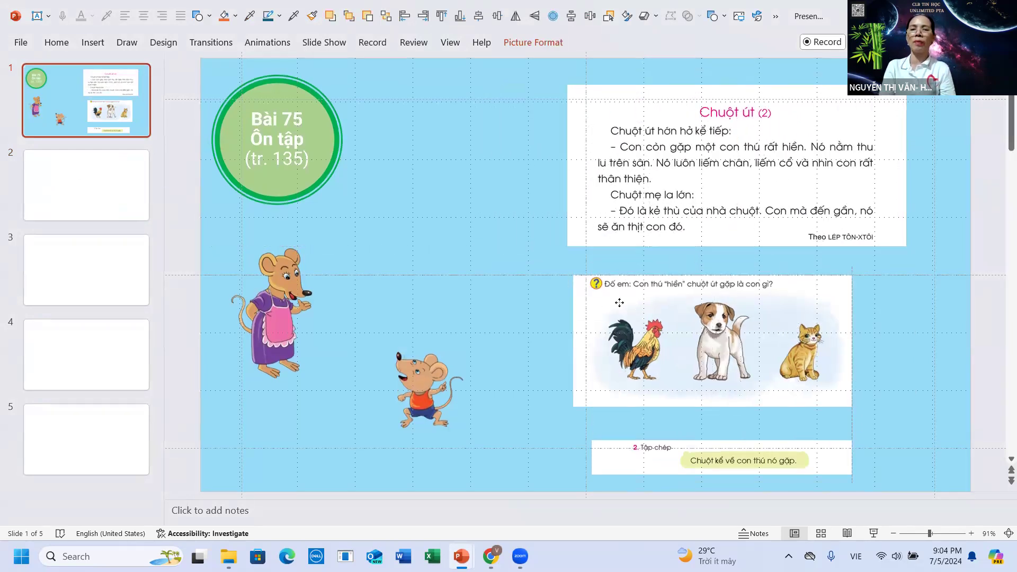
{"action": "left_click_drag", "start_coordinate": [648, 182], "coordinate": [593, 168]}
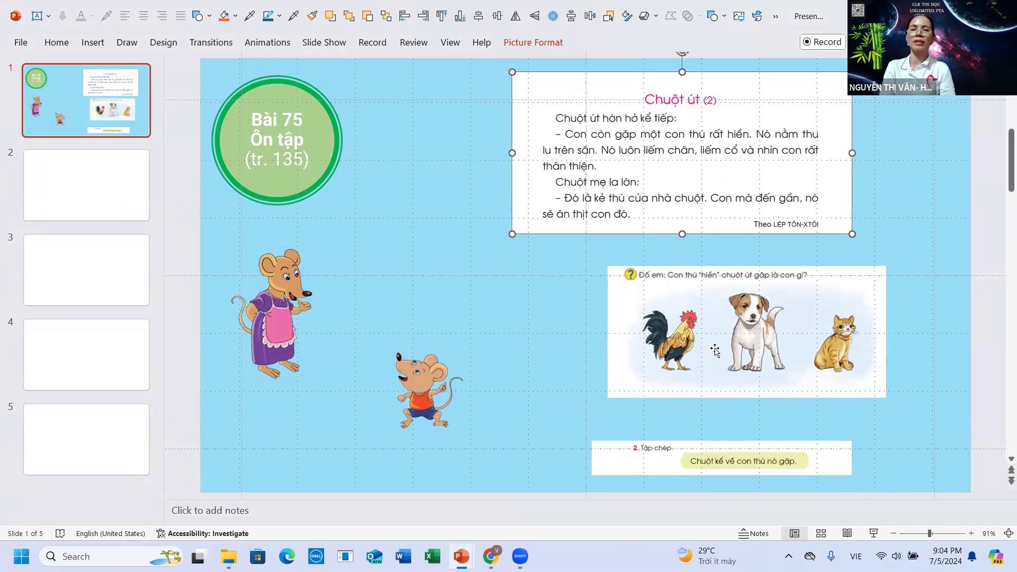
{"action": "left_click_drag", "start_coordinate": [715, 349], "coordinate": [656, 334]}
{"action": "left_click_drag", "start_coordinate": [696, 454], "coordinate": [661, 437]}
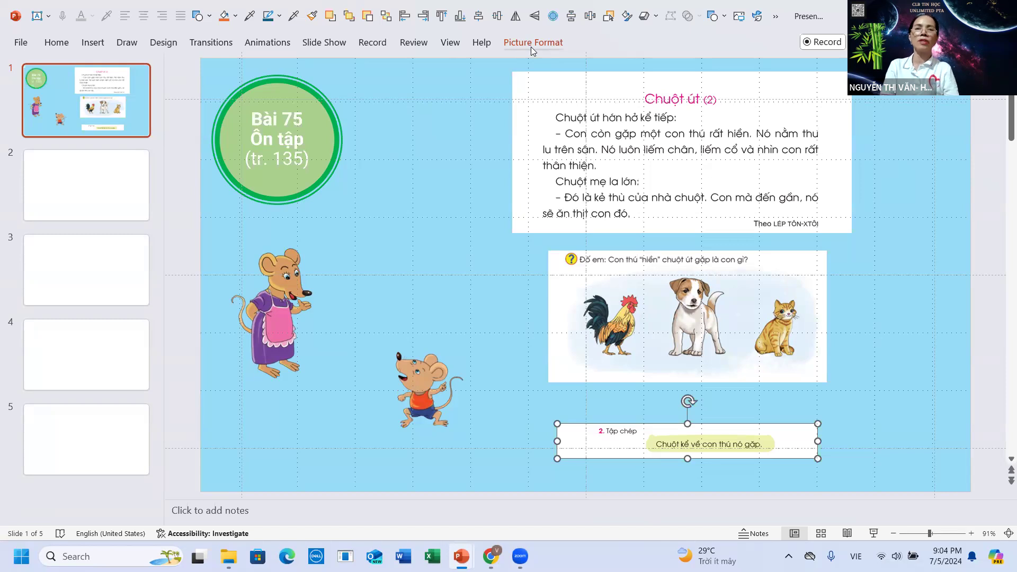
{"action": "left_click", "coordinate": [531, 47]}
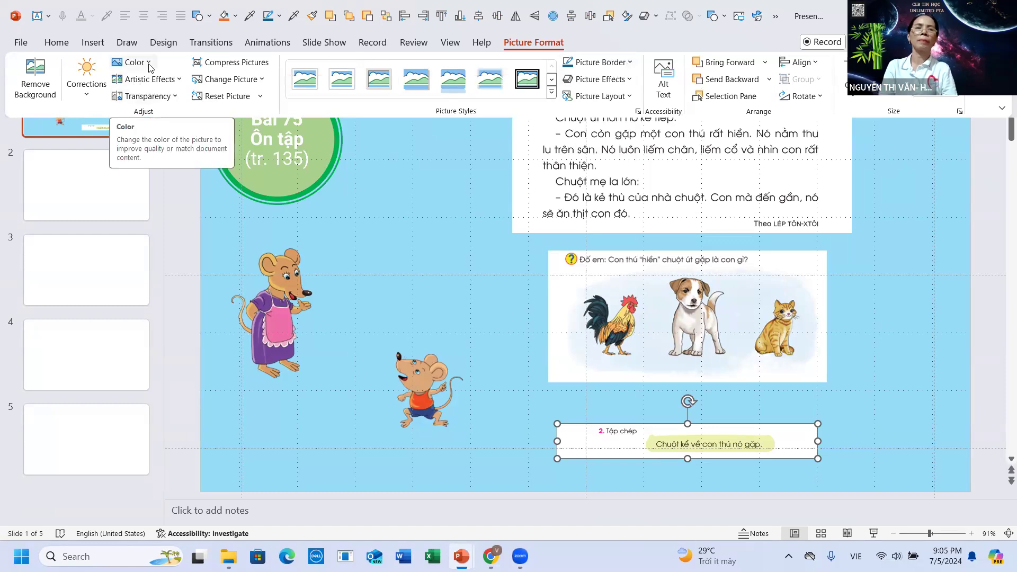
{"action": "left_click", "coordinate": [87, 96]}
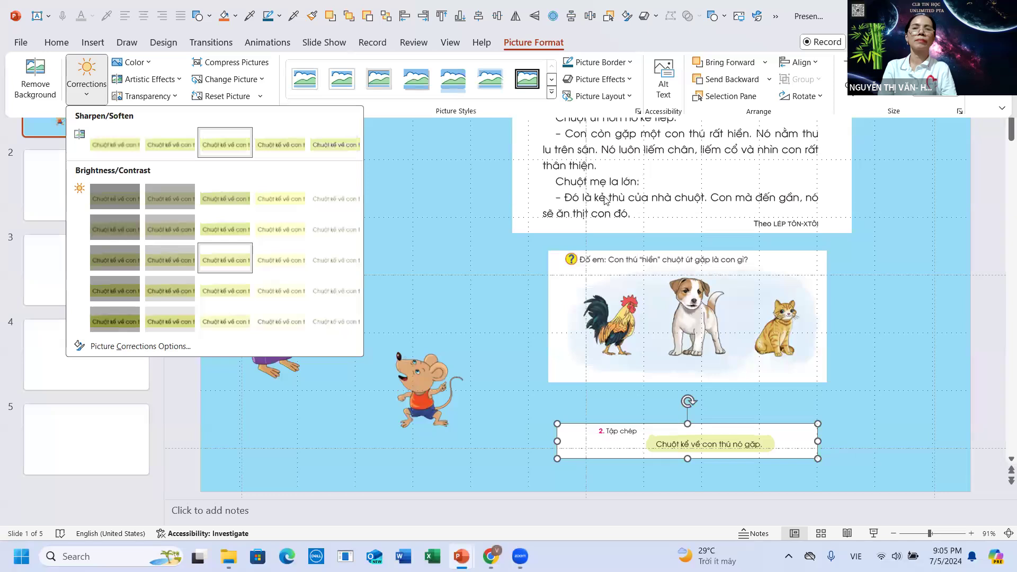
{"action": "left_click", "coordinate": [561, 194]}
{"action": "left_click", "coordinate": [534, 177]}
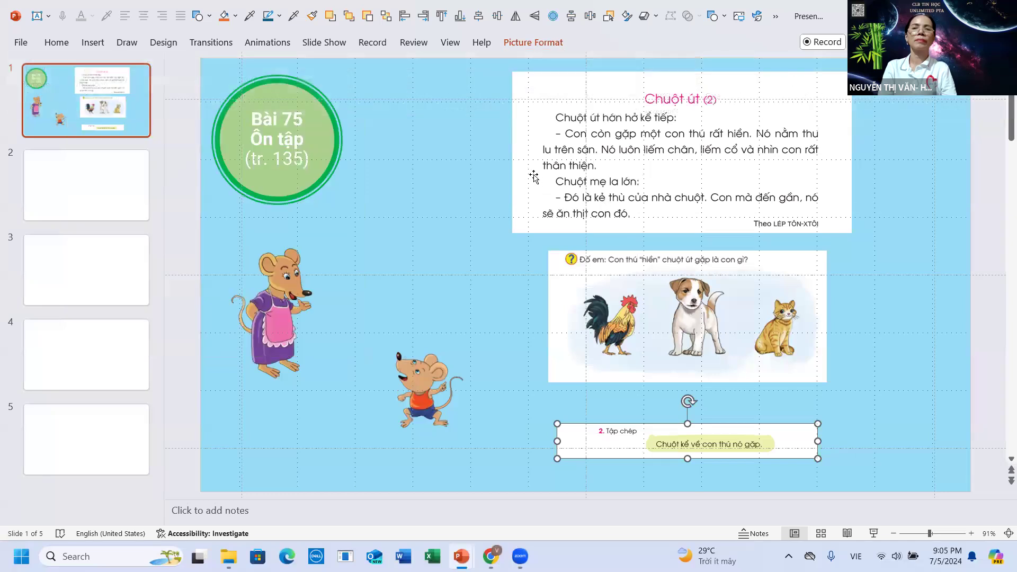
{"action": "left_click", "coordinate": [551, 135]}
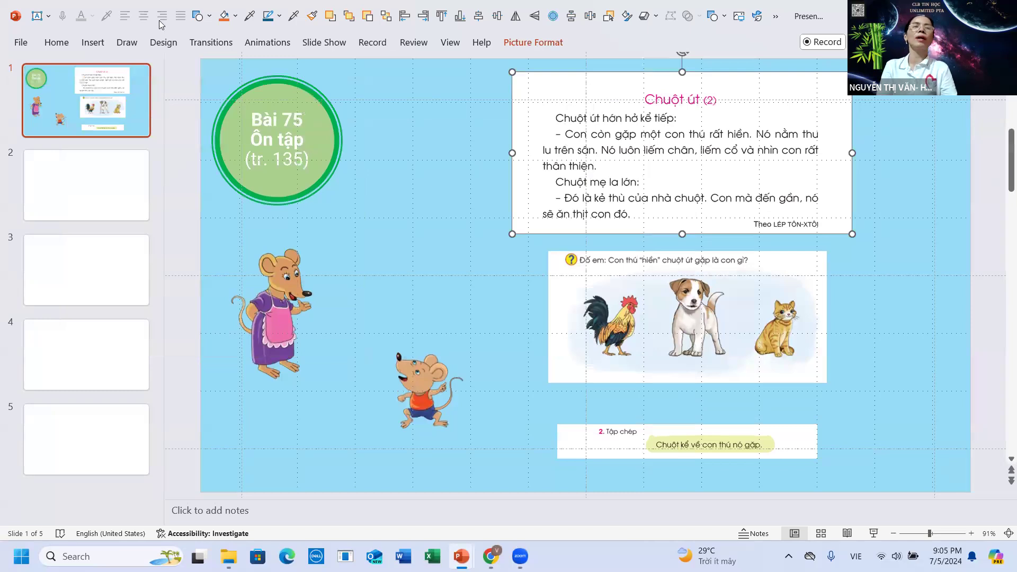
{"action": "left_click", "coordinate": [533, 43]}
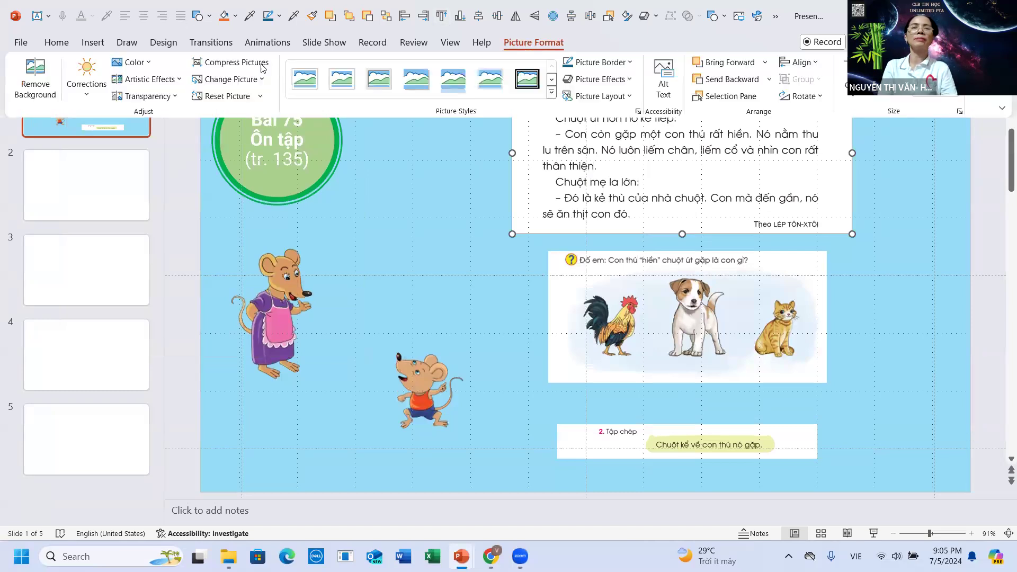
Give the Chuột út passage picture a warm 11200 K colour tone.
{"action": "left_click", "coordinate": [147, 65]}
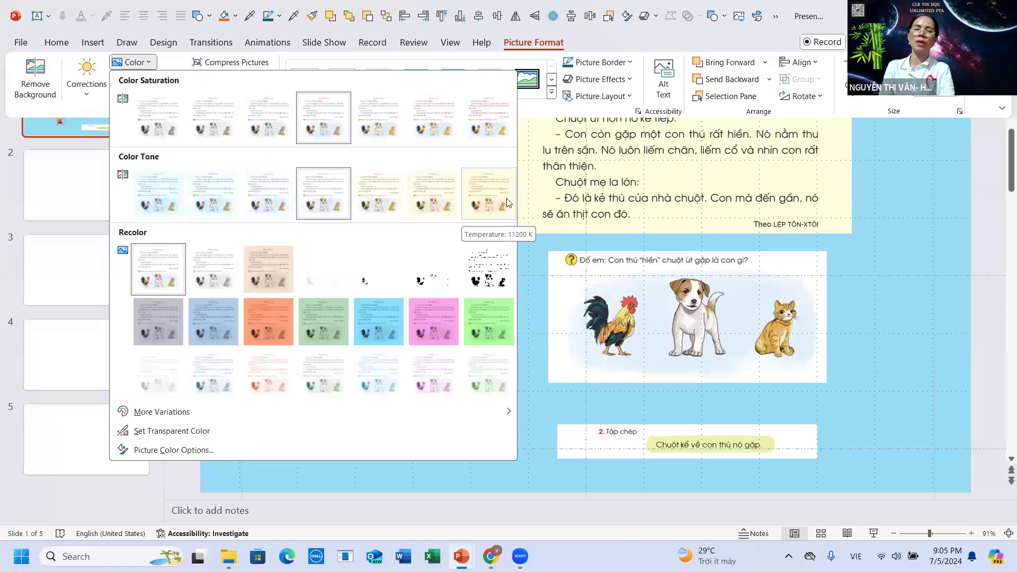
{"action": "left_click", "coordinate": [507, 202]}
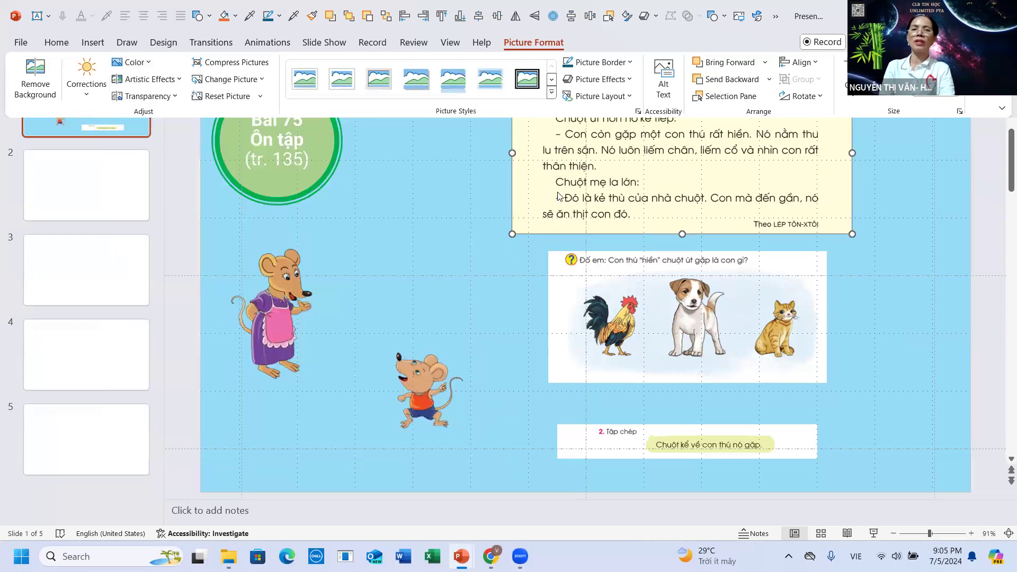
{"action": "scroll", "coordinate": [848, 207], "scroll_direction": "up", "scroll_amount": 1}
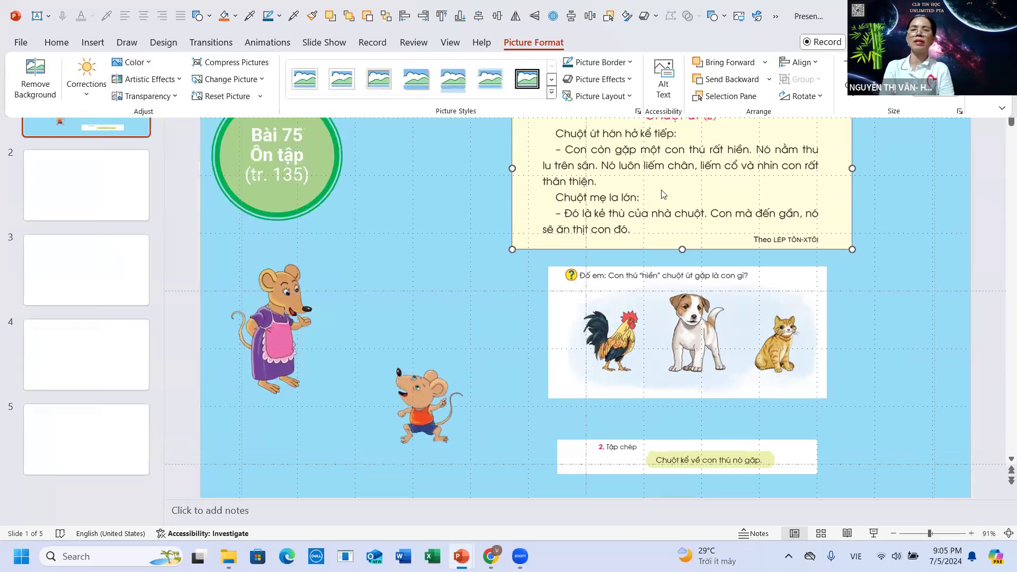
Move and resize the yellow passage picture so it sits above the animals picture.
{"action": "left_click", "coordinate": [714, 197]}
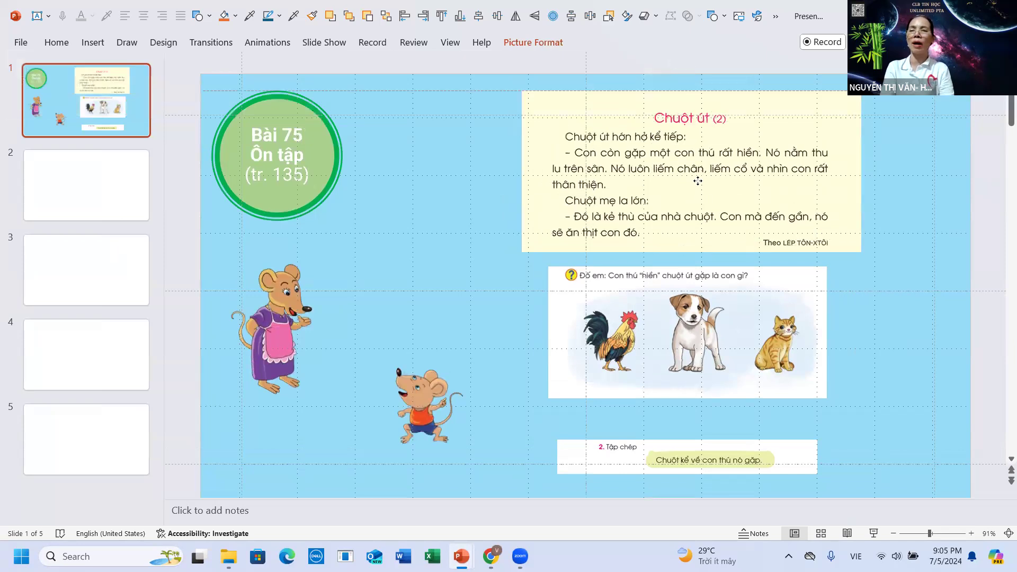
{"action": "left_click_drag", "start_coordinate": [686, 186], "coordinate": [713, 203]}
{"action": "scroll", "coordinate": [540, 122], "scroll_direction": "down", "scroll_amount": 1}
{"action": "left_click_drag", "start_coordinate": [536, 91], "coordinate": [549, 111]}
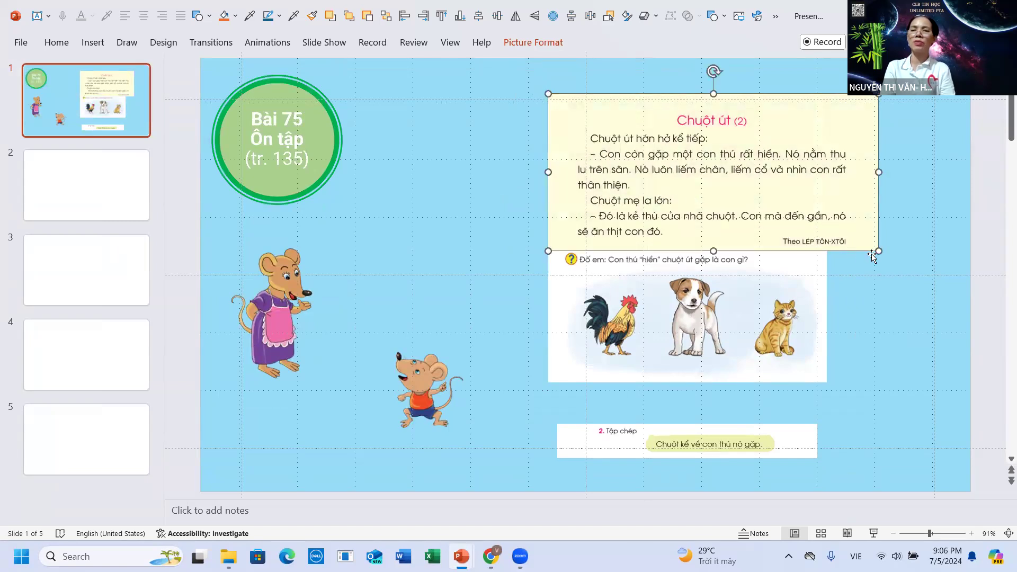
Resize the passage picture and shift it right, then move the animals quiz picture down beneath it.
{"action": "left_click_drag", "start_coordinate": [878, 251], "coordinate": [858, 245]}
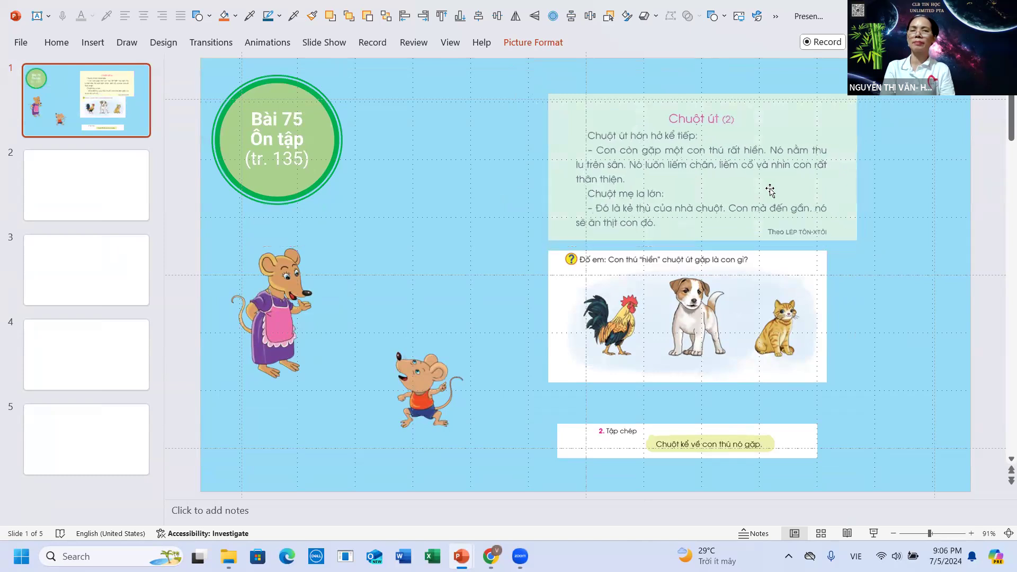
{"action": "left_click_drag", "start_coordinate": [736, 170], "coordinate": [755, 170]}
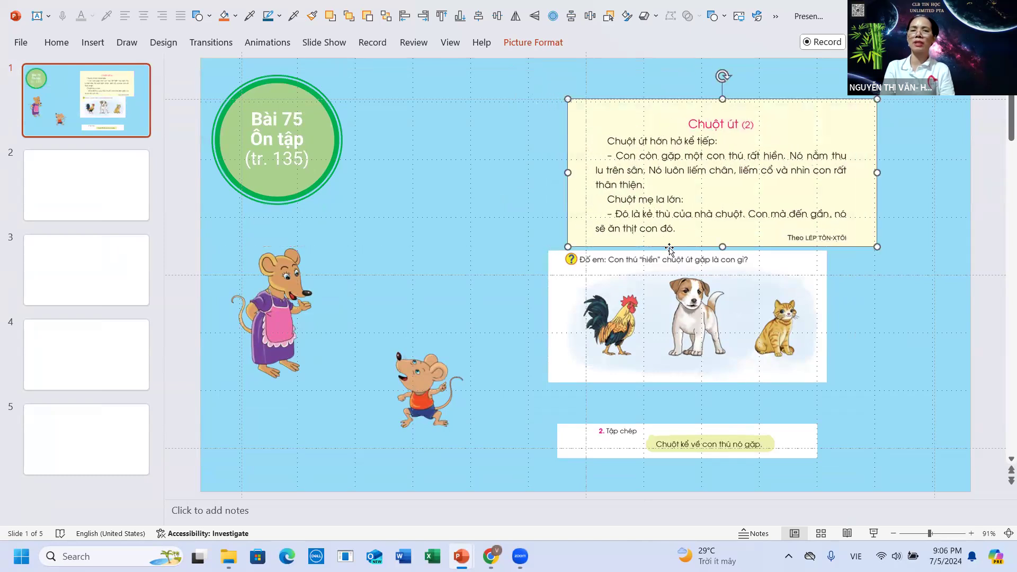
{"action": "left_click_drag", "start_coordinate": [667, 268], "coordinate": [648, 312]}
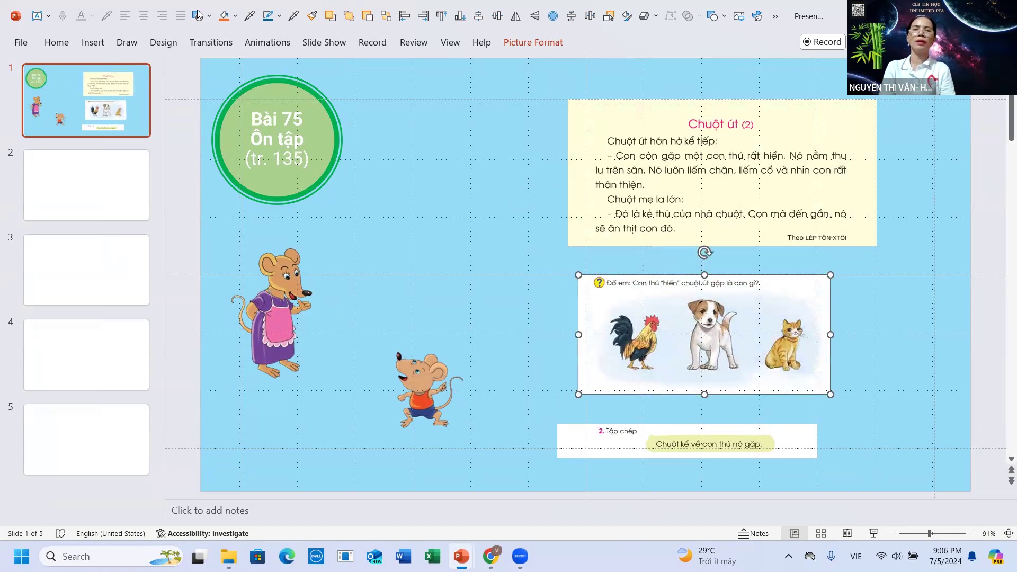
{"action": "left_click", "coordinate": [530, 42]}
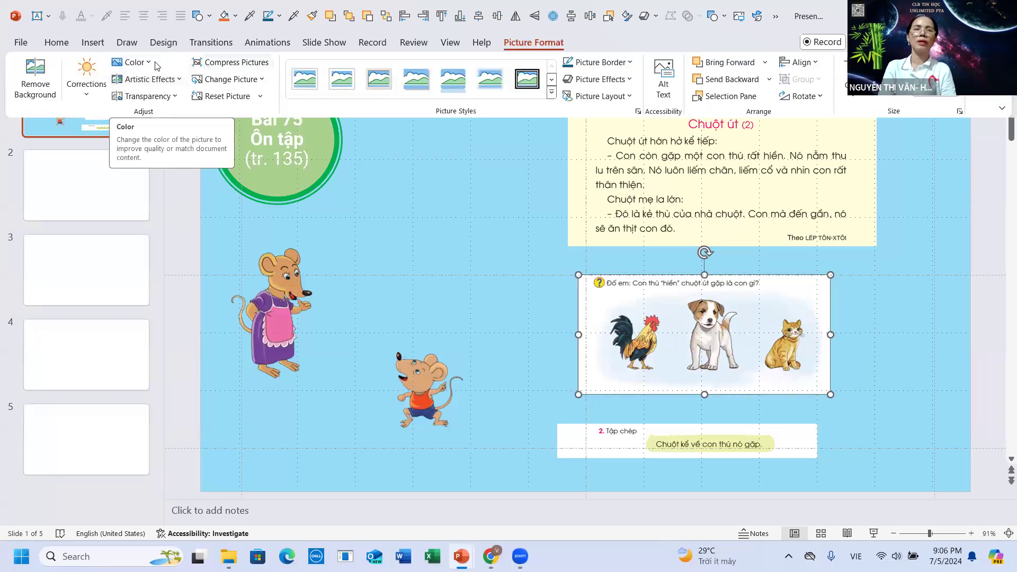
Show the Color gallery for the animals quiz picture and capture it as an annotated screenshot.
{"action": "left_click", "coordinate": [150, 63]}
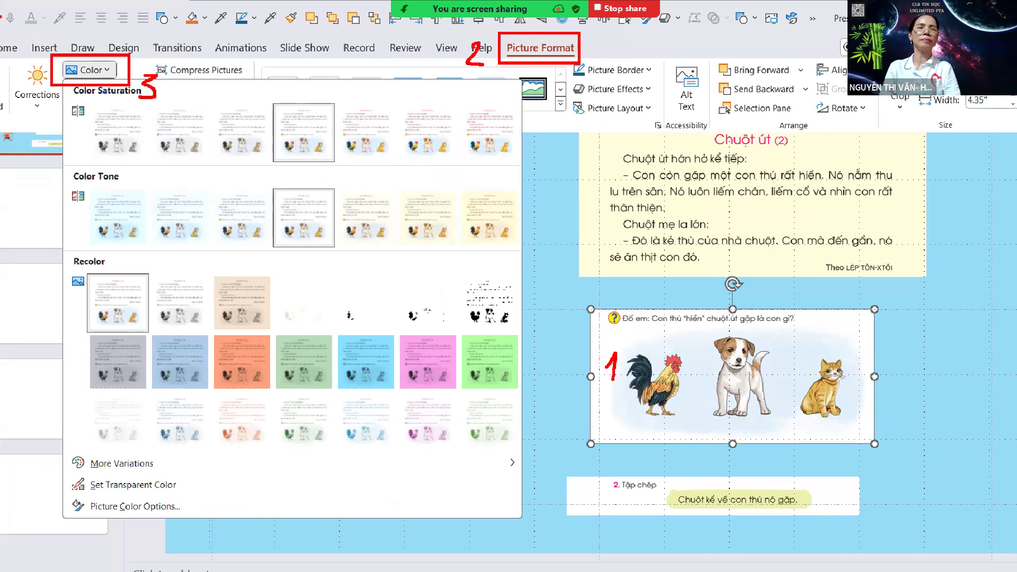
{"action": "key", "text": "Escape"}
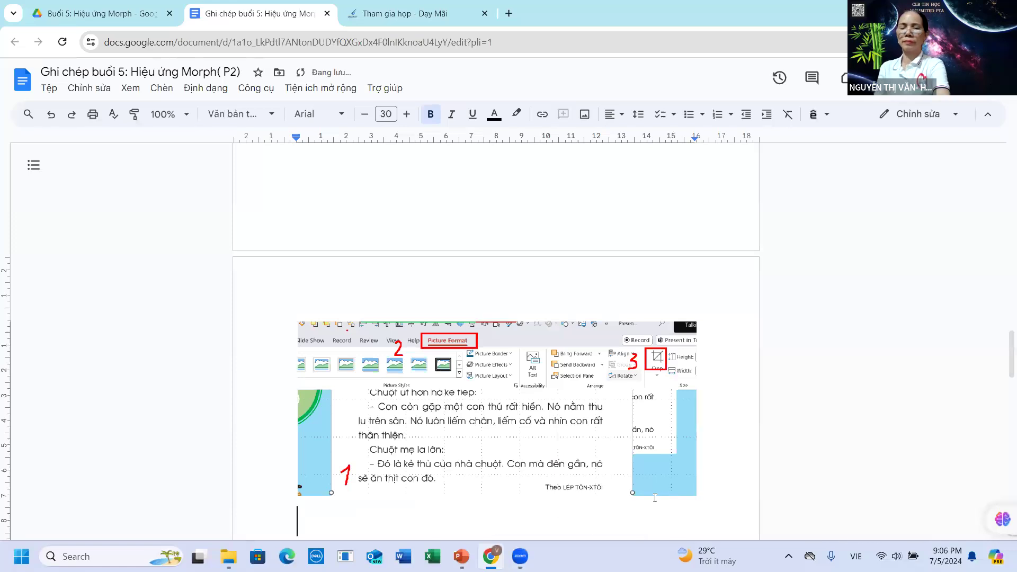
Paste the colour-choices screenshot above the Slide 1 heading in the notes and shrink it.
{"action": "scroll", "coordinate": [404, 457], "scroll_direction": "down", "scroll_amount": 2}
{"action": "key", "text": "ctrl+v"}
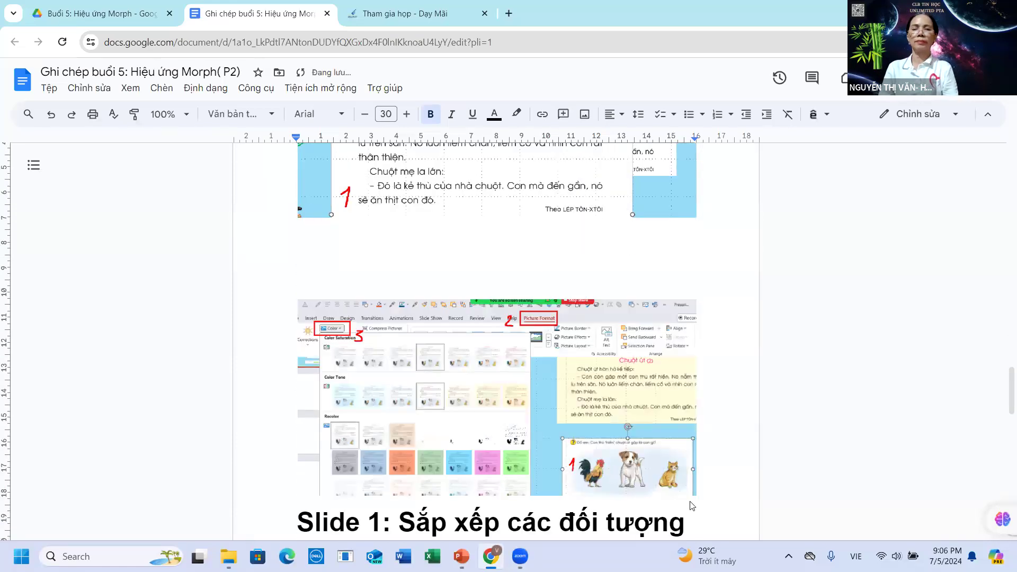
{"action": "left_click", "coordinate": [693, 494]}
{"action": "left_click_drag", "start_coordinate": [695, 494], "coordinate": [620, 458]}
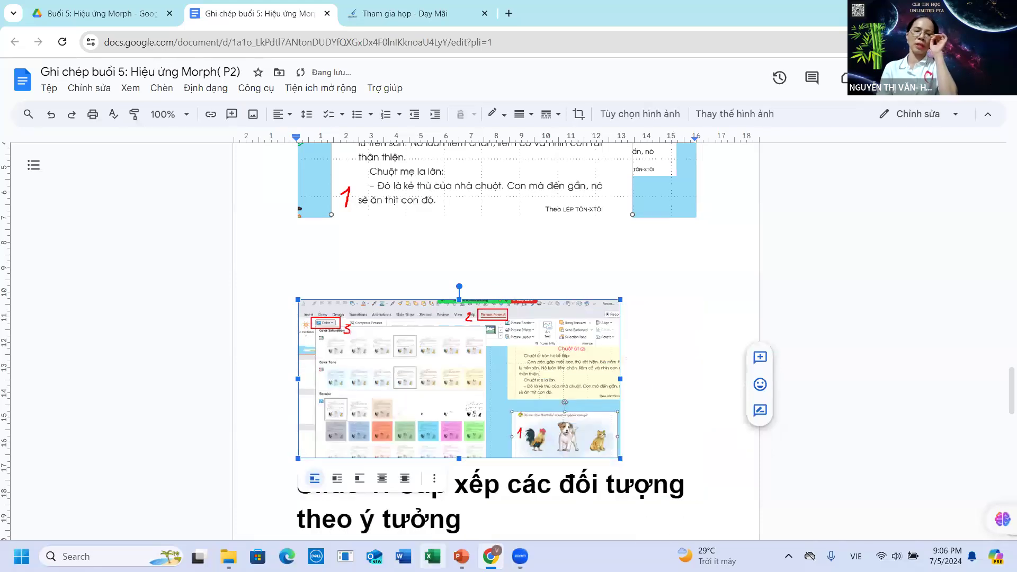
{"action": "mouse_move", "coordinate": [462, 556]}
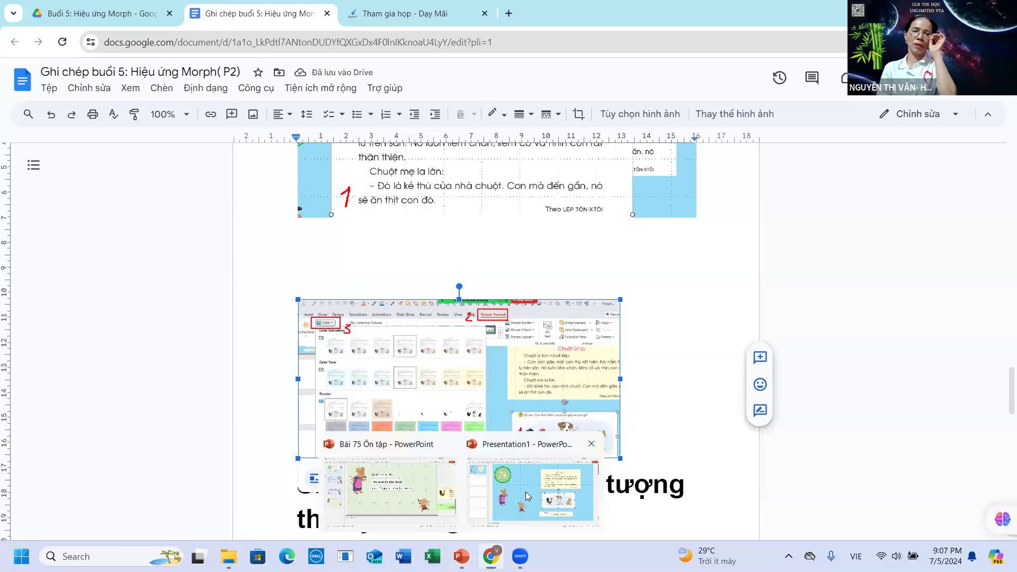
{"action": "left_click", "coordinate": [522, 498]}
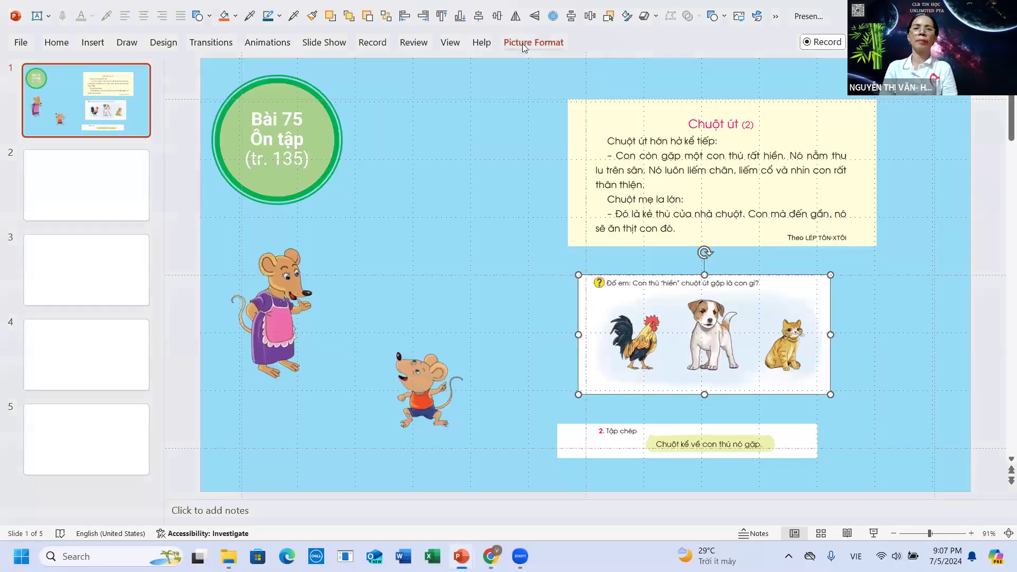
Review the animals picture's Color options without recolouring, then move the Tập chép picture up slightly.
{"action": "left_click", "coordinate": [523, 44]}
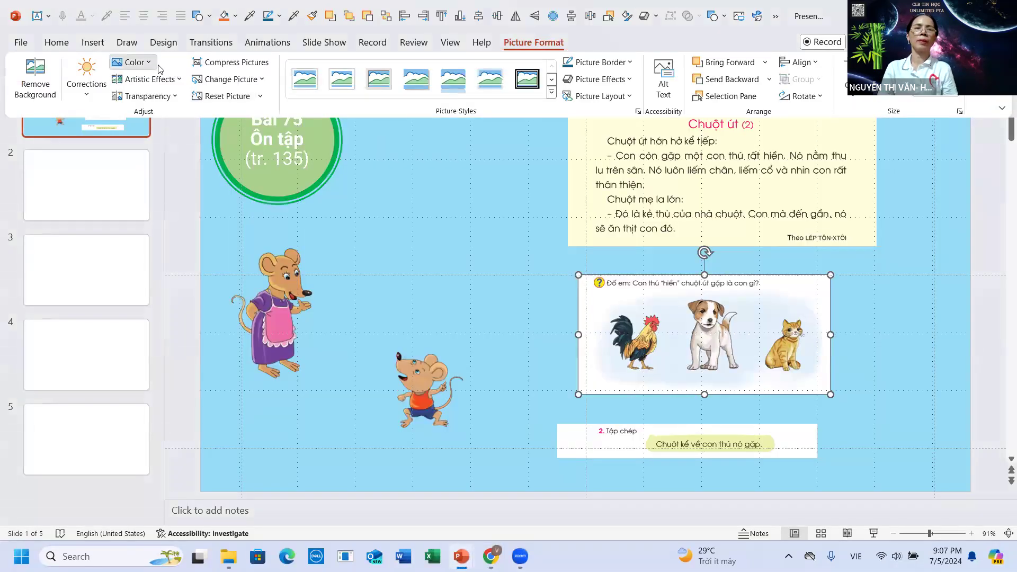
{"action": "left_click", "coordinate": [140, 62]}
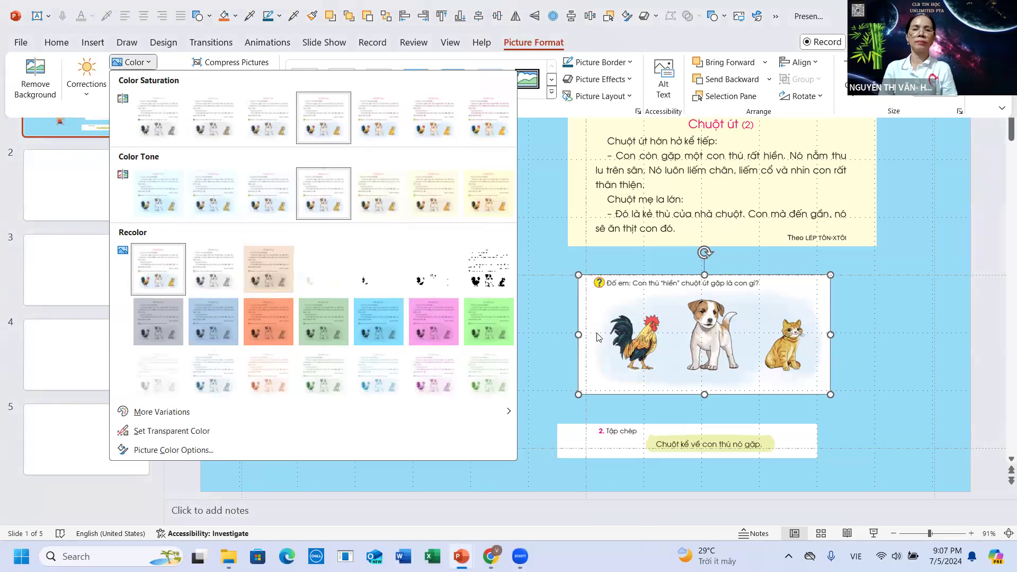
{"action": "left_click", "coordinate": [629, 336]}
{"action": "key", "text": "ctrl+F1"}
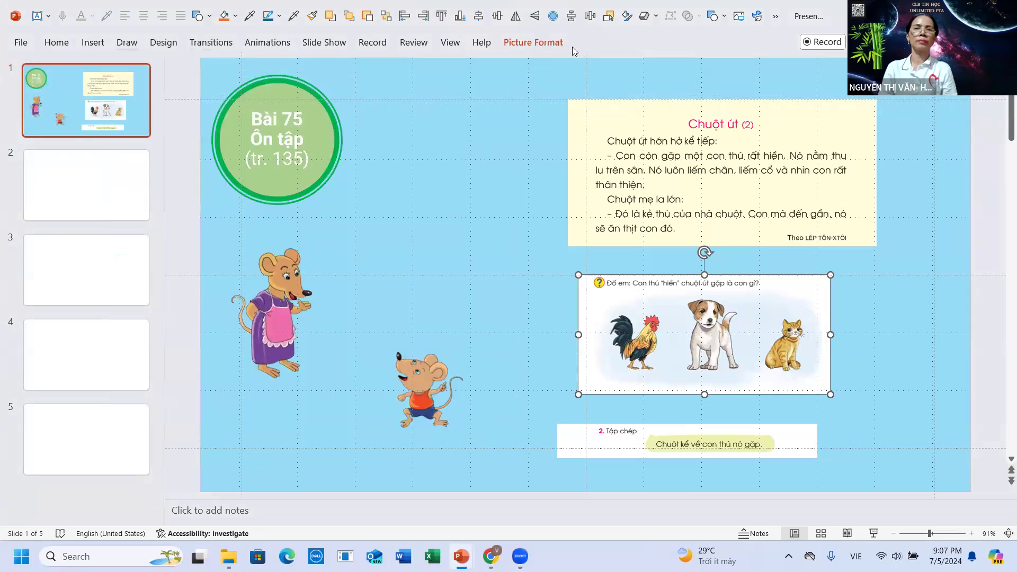
{"action": "left_click", "coordinate": [534, 42]}
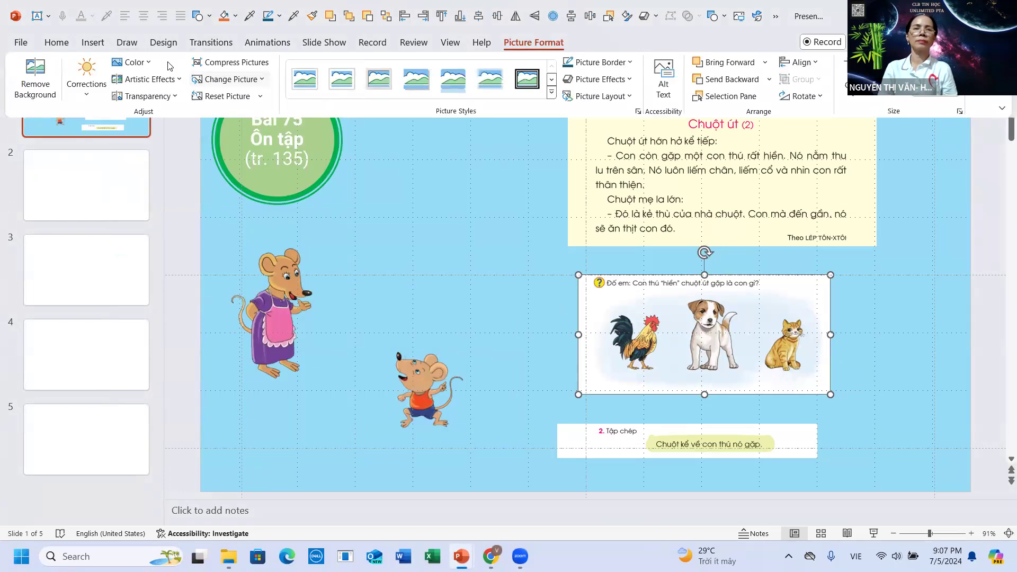
{"action": "left_click", "coordinate": [132, 62]}
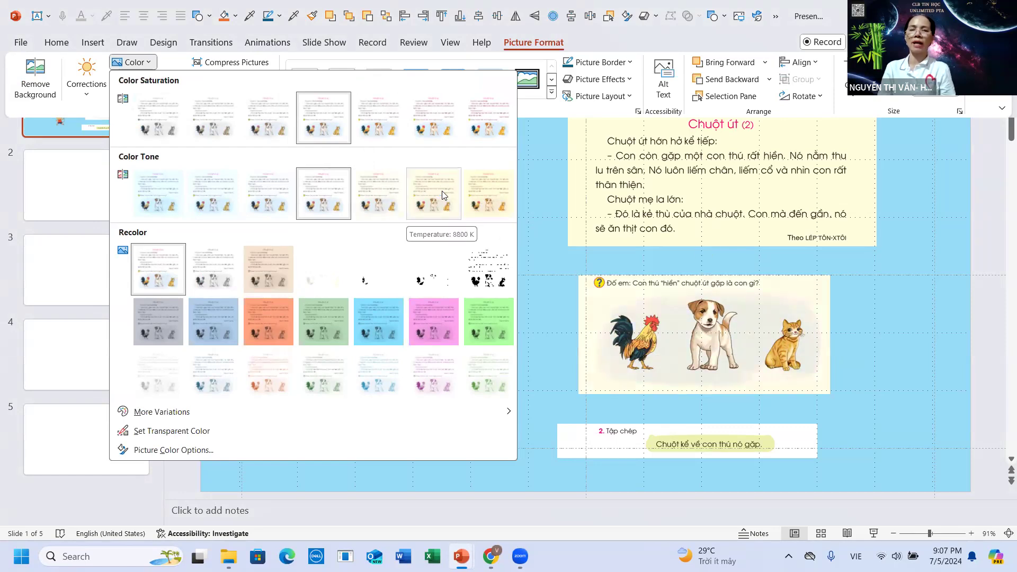
{"action": "key", "text": "Escape"}
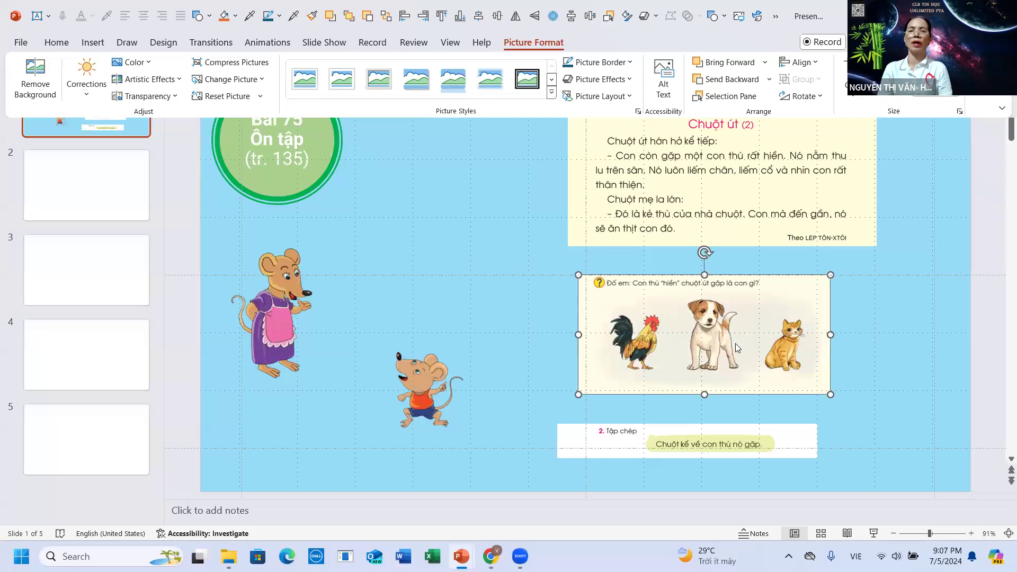
{"action": "key", "text": "Escape"}
{"action": "left_click_drag", "start_coordinate": [625, 445], "coordinate": [616, 434]}
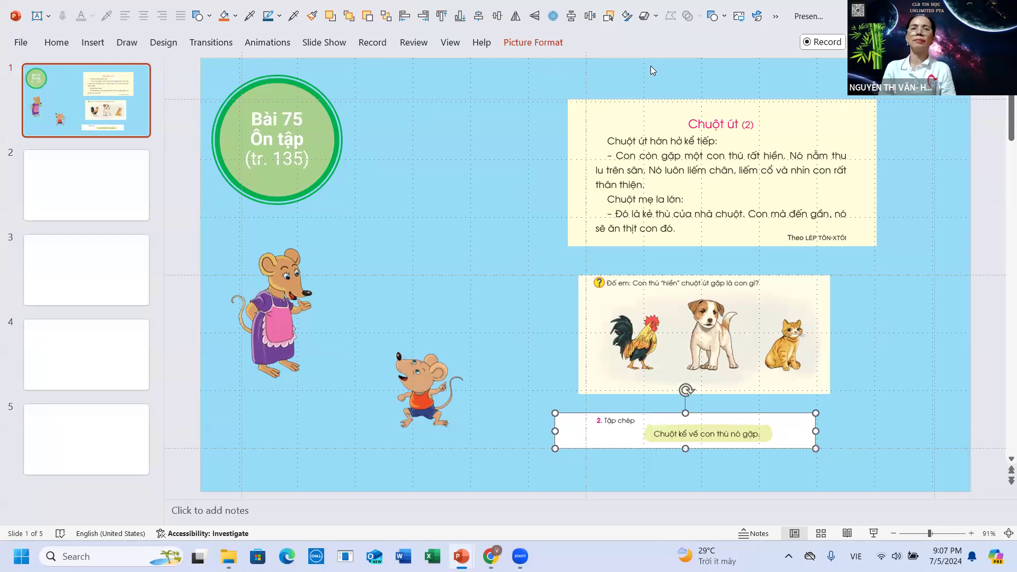
Recolour the Tập chép picture with the green Recolor swatch.
{"action": "left_click", "coordinate": [511, 45]}
{"action": "left_click", "coordinate": [134, 62]}
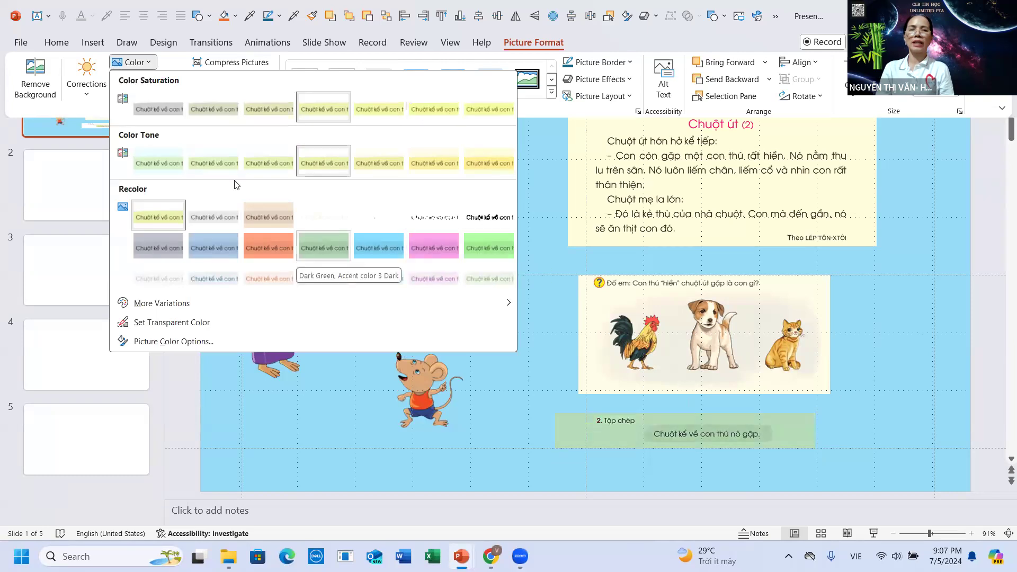
{"action": "left_click", "coordinate": [167, 163]}
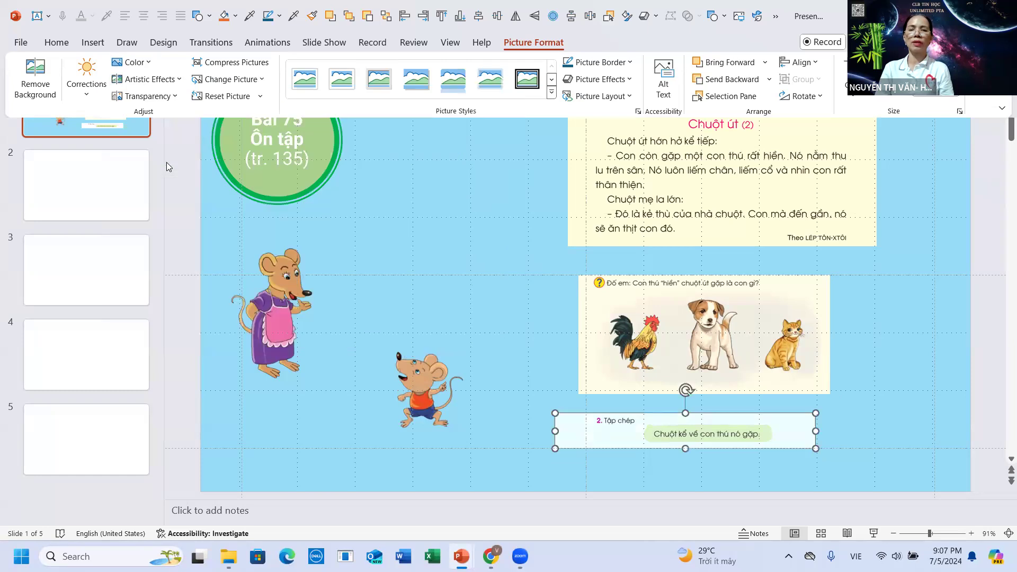
{"action": "left_click", "coordinate": [148, 67]}
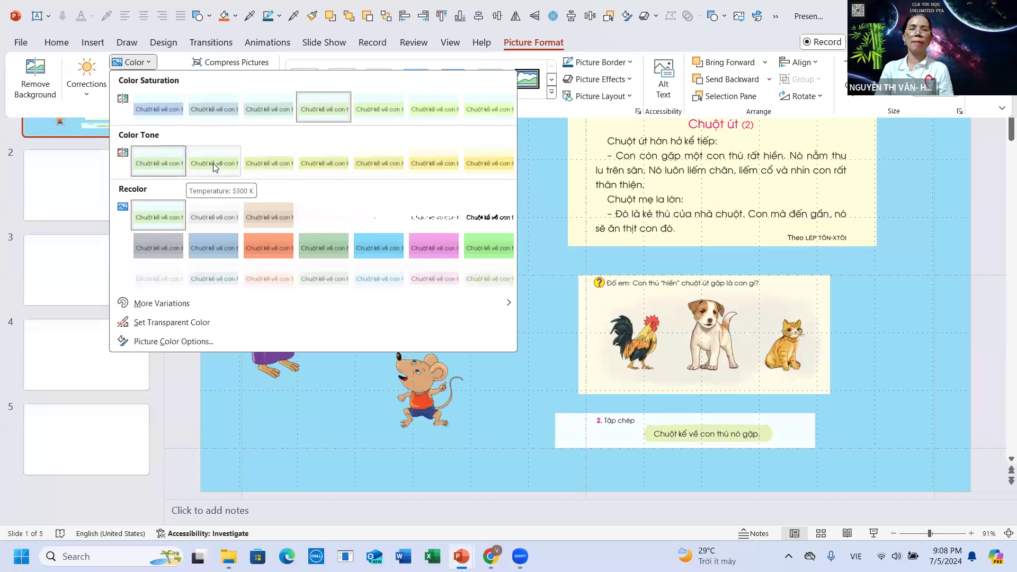
{"action": "left_click", "coordinate": [485, 246]}
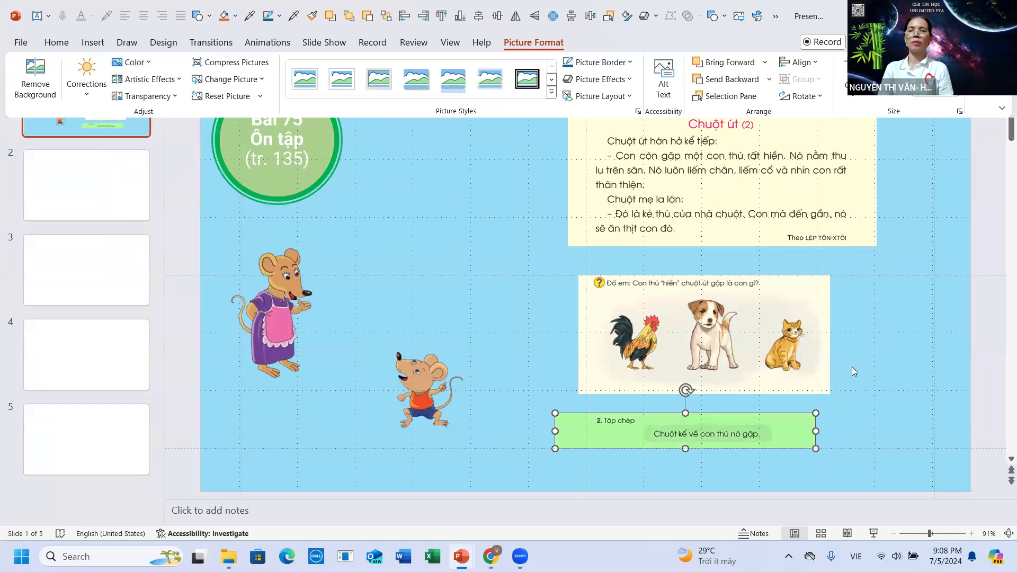
Shift the green Tập chép picture right and realign the Chuột út reading passage.
{"action": "left_click_drag", "start_coordinate": [624, 440], "coordinate": [654, 440]}
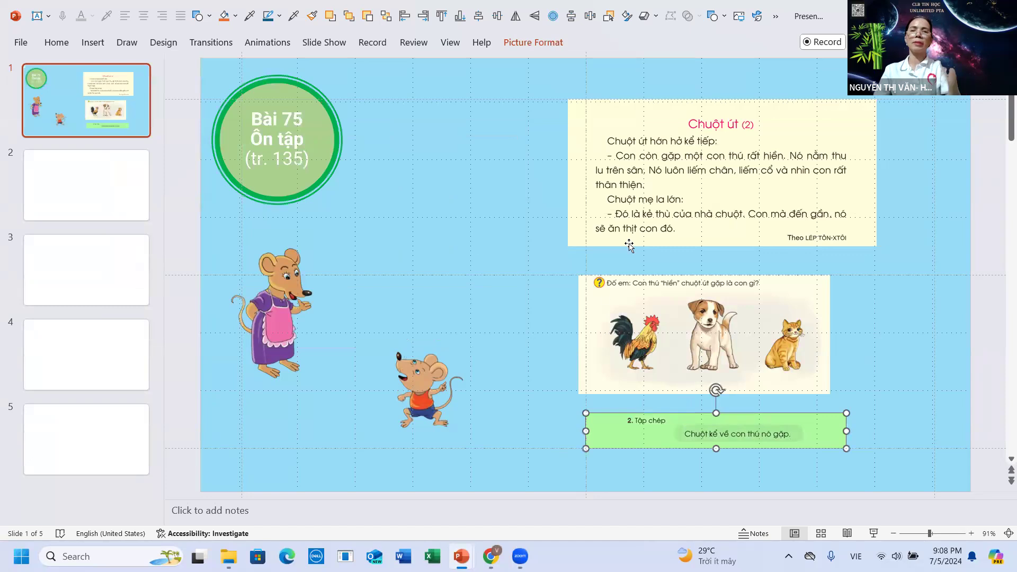
{"action": "left_click_drag", "start_coordinate": [680, 195], "coordinate": [519, 195]}
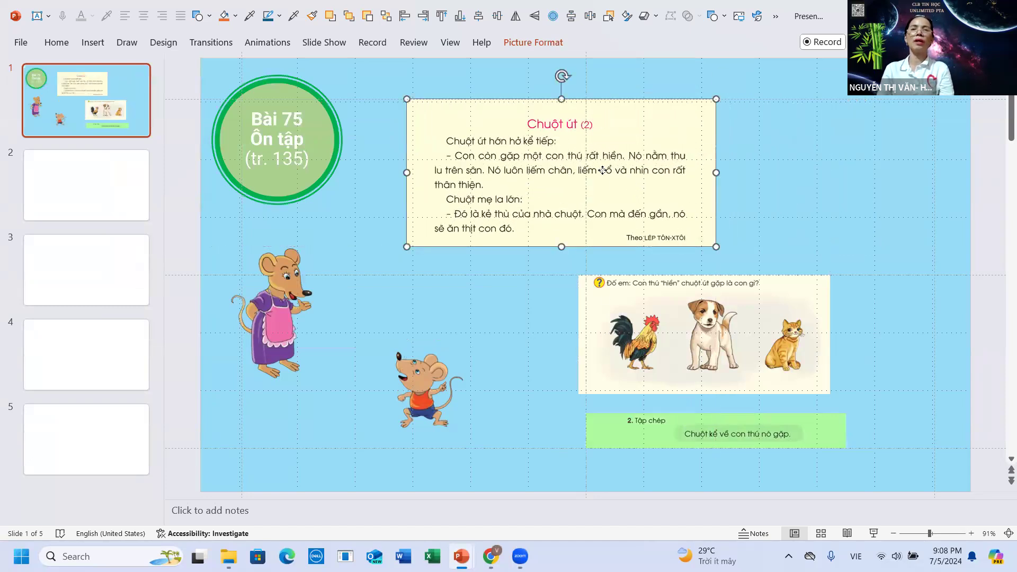
{"action": "left_click_drag", "start_coordinate": [556, 204], "coordinate": [666, 204]}
{"action": "mouse_move", "coordinate": [491, 556]}
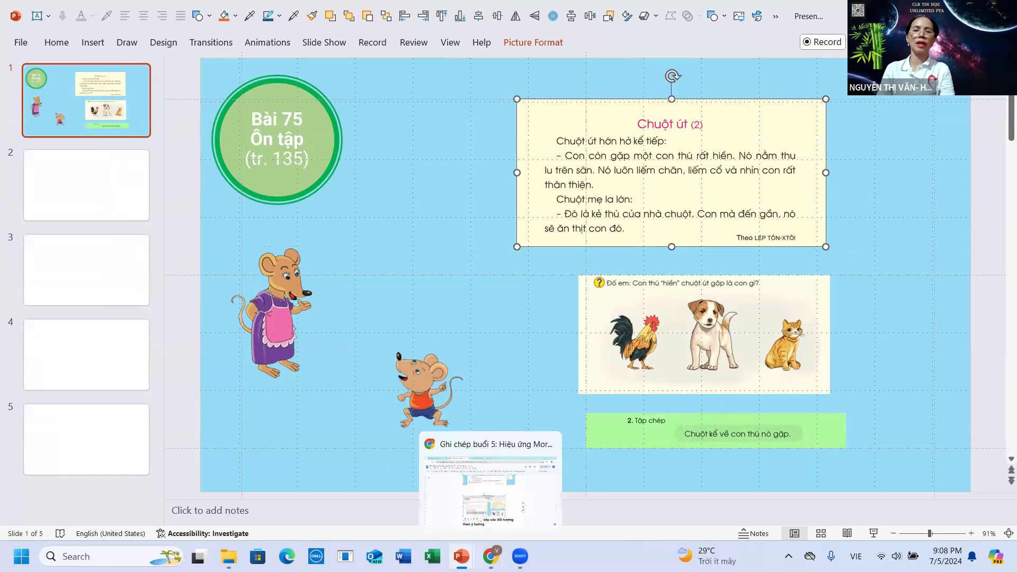
Check slide 1 of the Bài 75 Ôn tập reference deck, then return to the working presentation.
{"action": "left_click", "coordinate": [461, 556]}
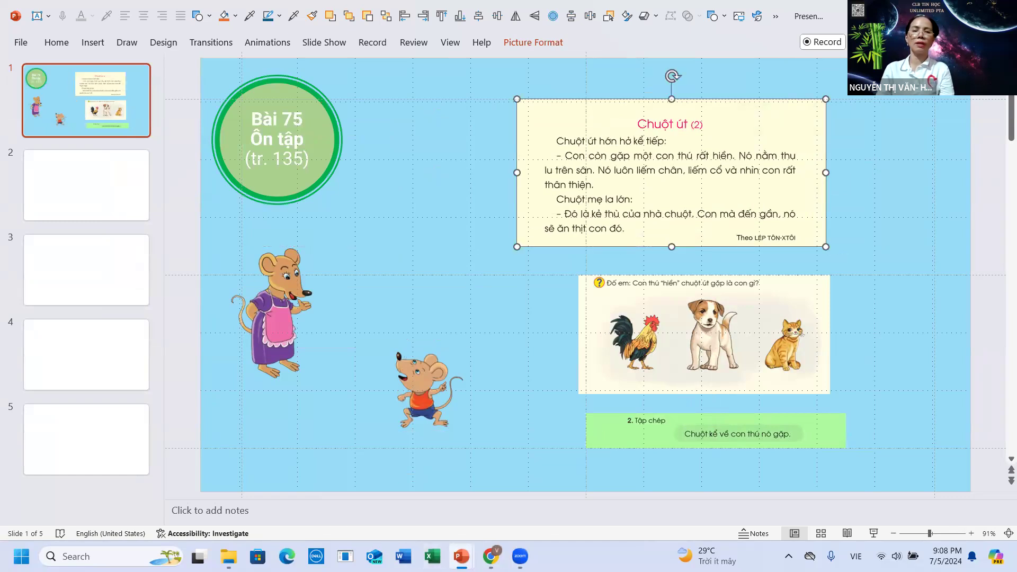
{"action": "left_click", "coordinate": [384, 498]}
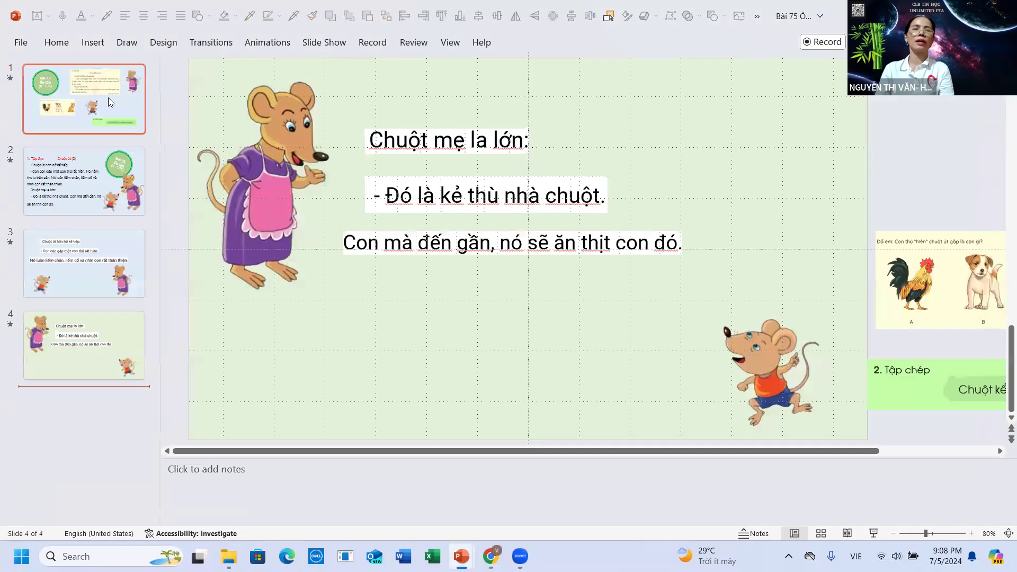
{"action": "left_click", "coordinate": [89, 97]}
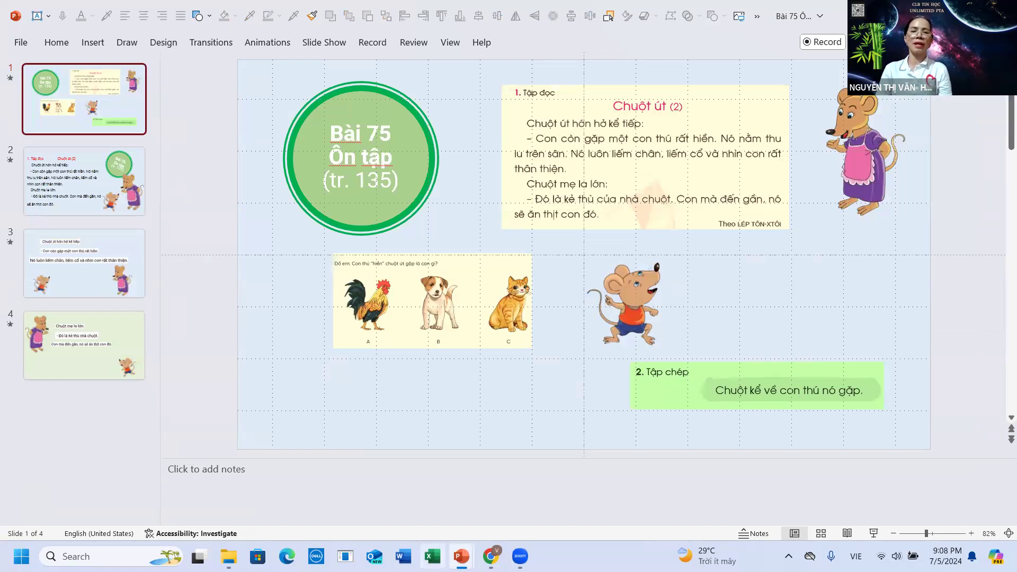
{"action": "left_click", "coordinate": [461, 556]}
{"action": "left_click", "coordinate": [497, 509]}
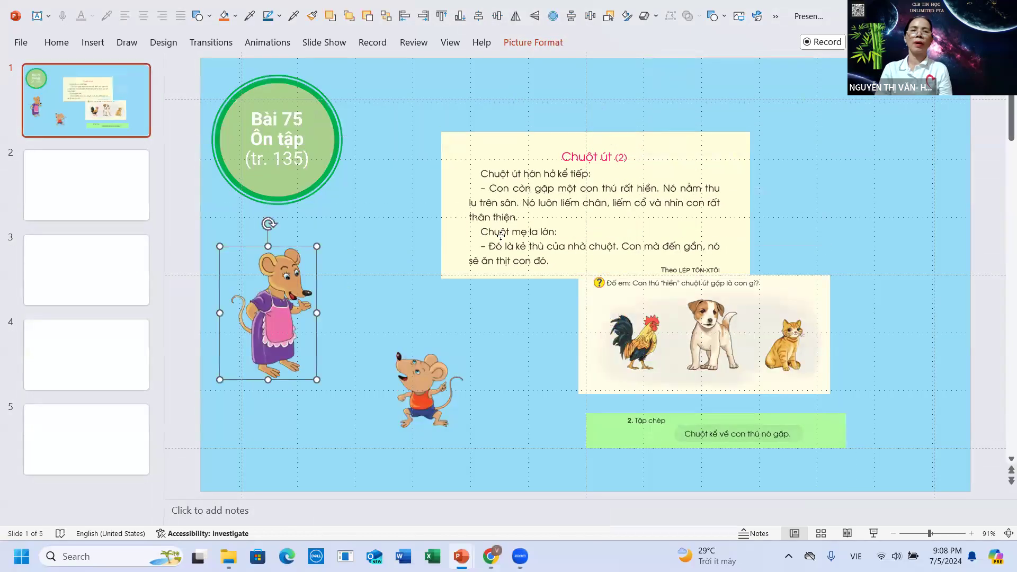
Move the mother mouse to the top-right corner and resize the reading passage box.
{"action": "left_click_drag", "start_coordinate": [277, 304], "coordinate": [809, 131]}
{"action": "left_click_drag", "start_coordinate": [594, 225], "coordinate": [560, 199]}
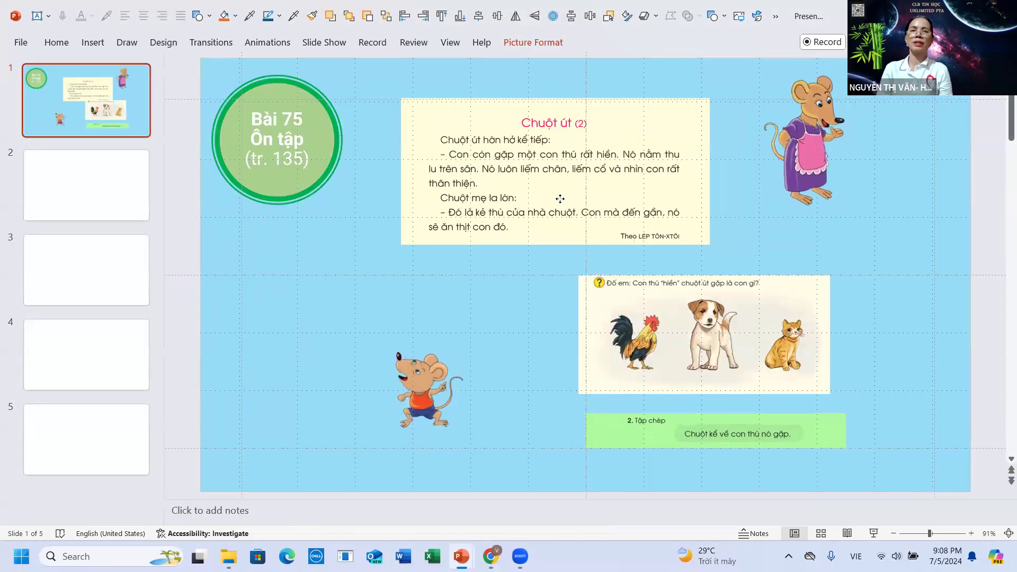
{"action": "left_click", "coordinate": [616, 167]}
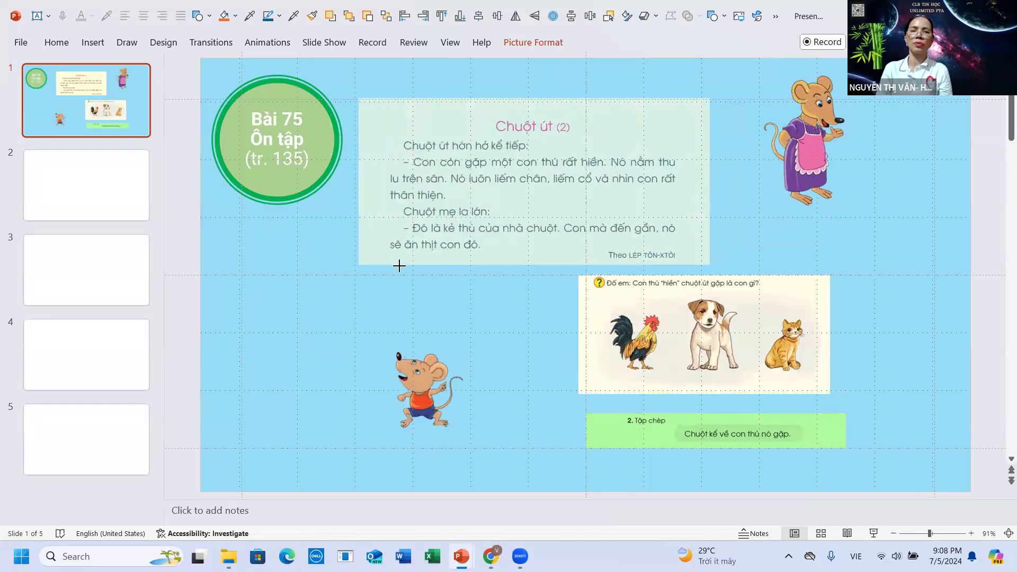
{"action": "left_click", "coordinate": [386, 211]}
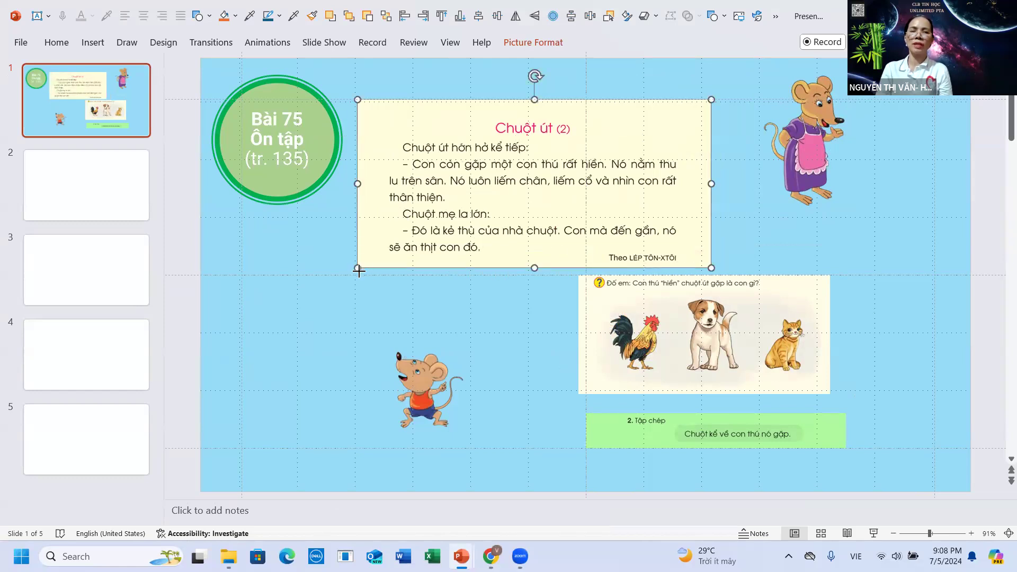
{"action": "left_click_drag", "start_coordinate": [359, 269], "coordinate": [342, 275]}
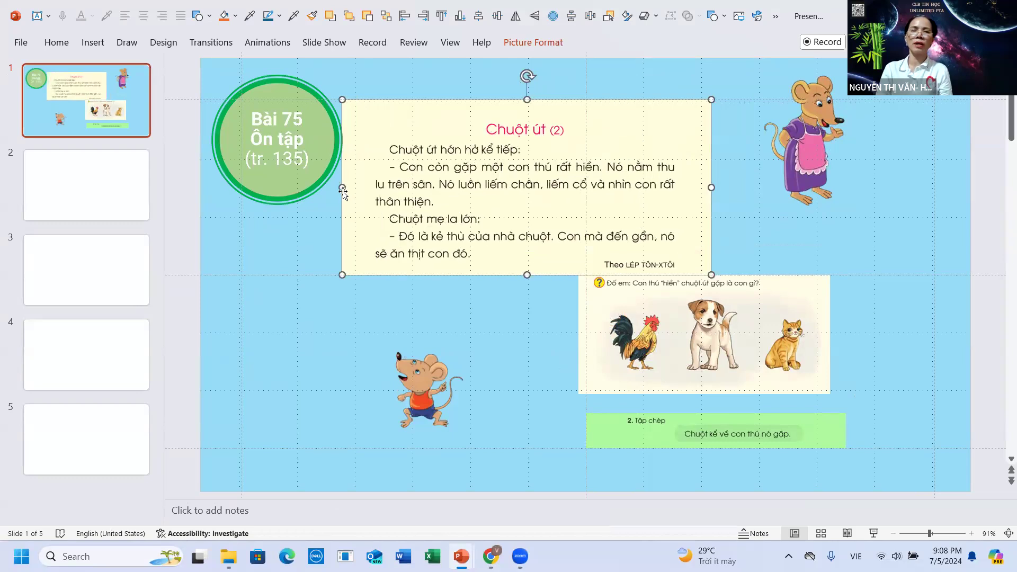
{"action": "left_click_drag", "start_coordinate": [340, 187], "coordinate": [352, 187]}
Place the animal quiz picture at the lower-left and shift the reading passage right.
{"action": "left_click", "coordinate": [630, 332]}
{"action": "left_click_drag", "start_coordinate": [634, 331], "coordinate": [268, 341]}
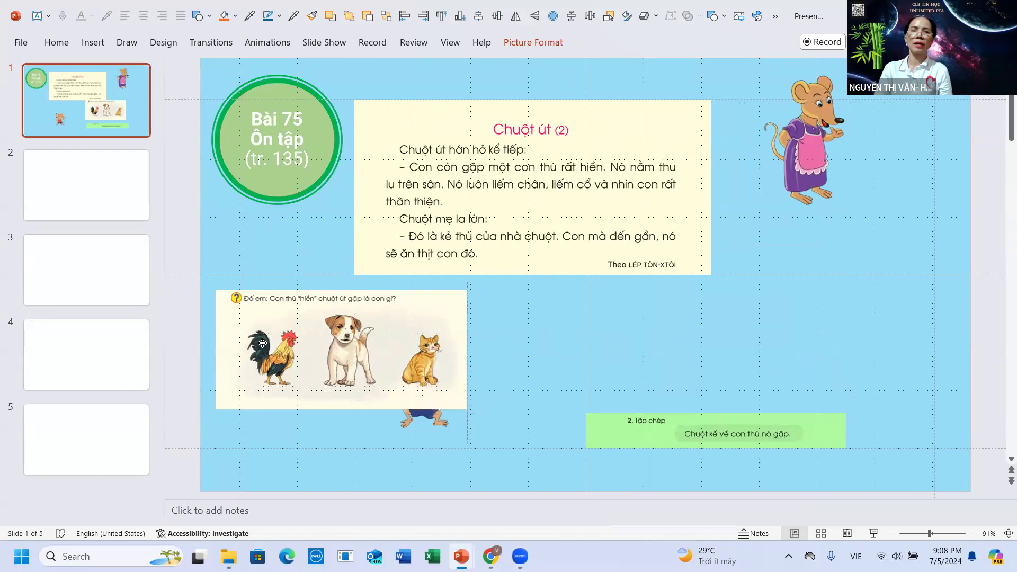
{"action": "left_click_drag", "start_coordinate": [268, 342], "coordinate": [298, 341]}
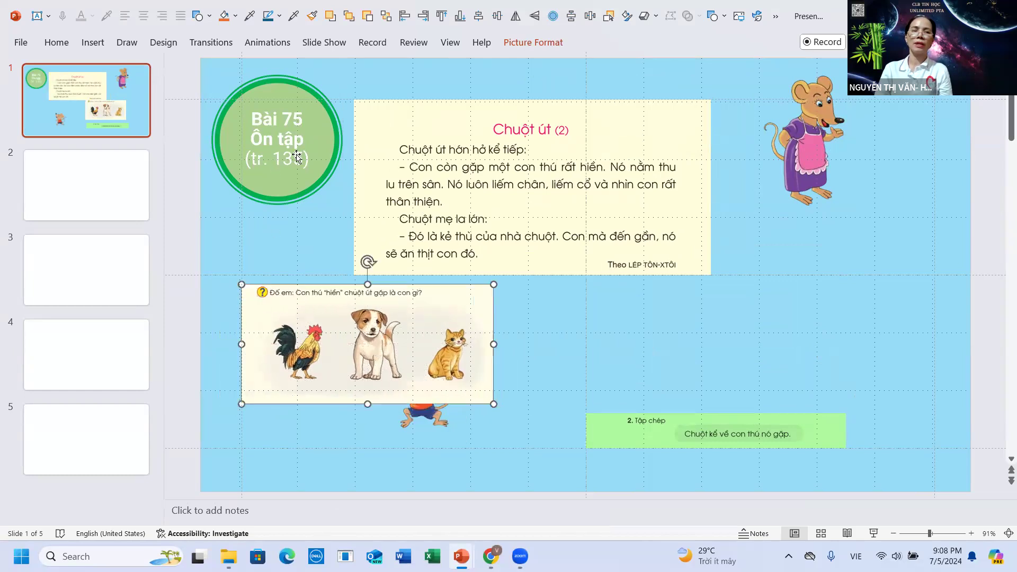
{"action": "left_click_drag", "start_coordinate": [456, 170], "coordinate": [495, 171]}
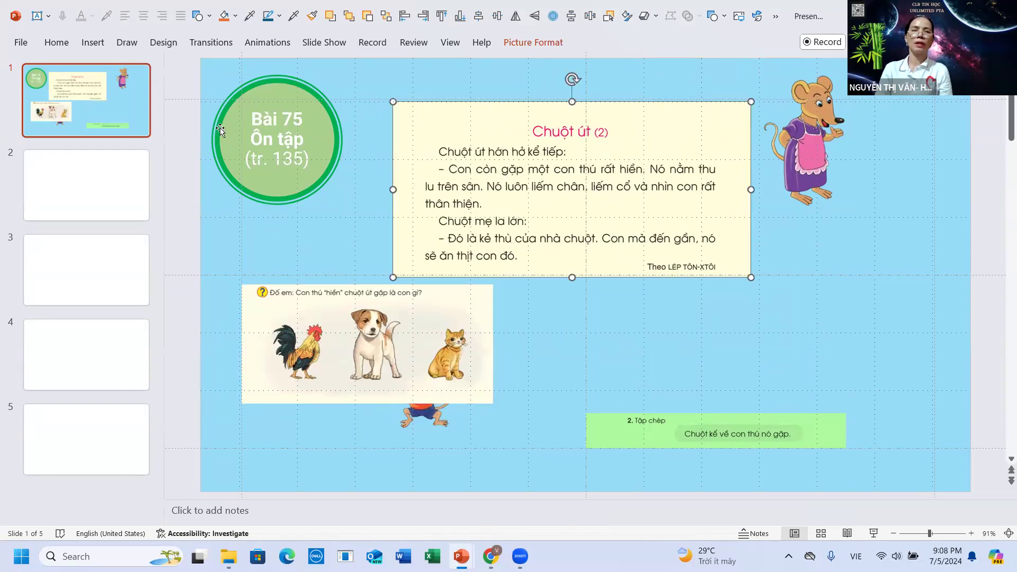
Shrink the Bài 75 title circle and move it slightly down and right.
{"action": "left_click", "coordinate": [235, 110]}
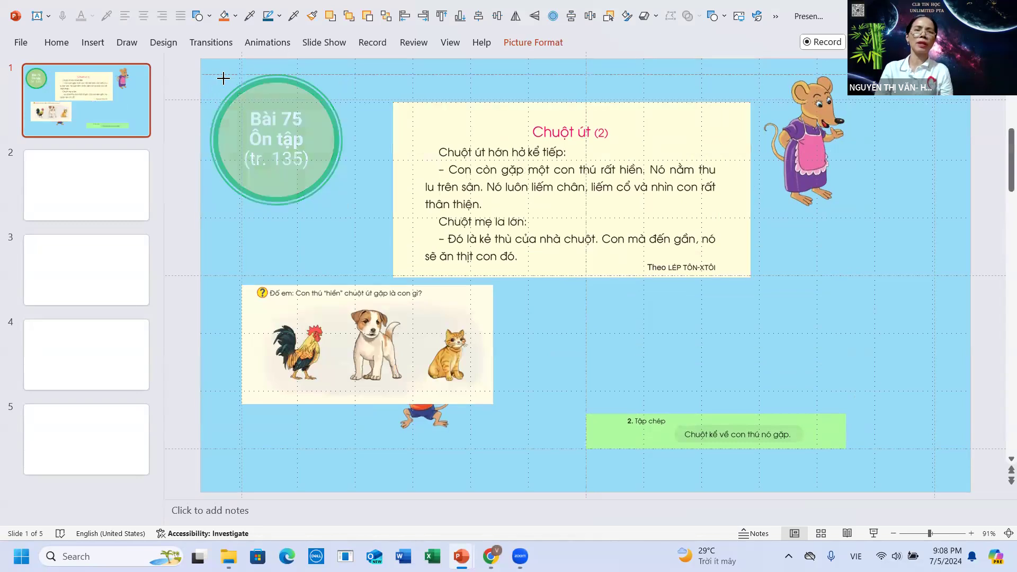
{"action": "left_click_drag", "start_coordinate": [211, 76], "coordinate": [223, 87]}
{"action": "left_click_drag", "start_coordinate": [286, 150], "coordinate": [307, 163]}
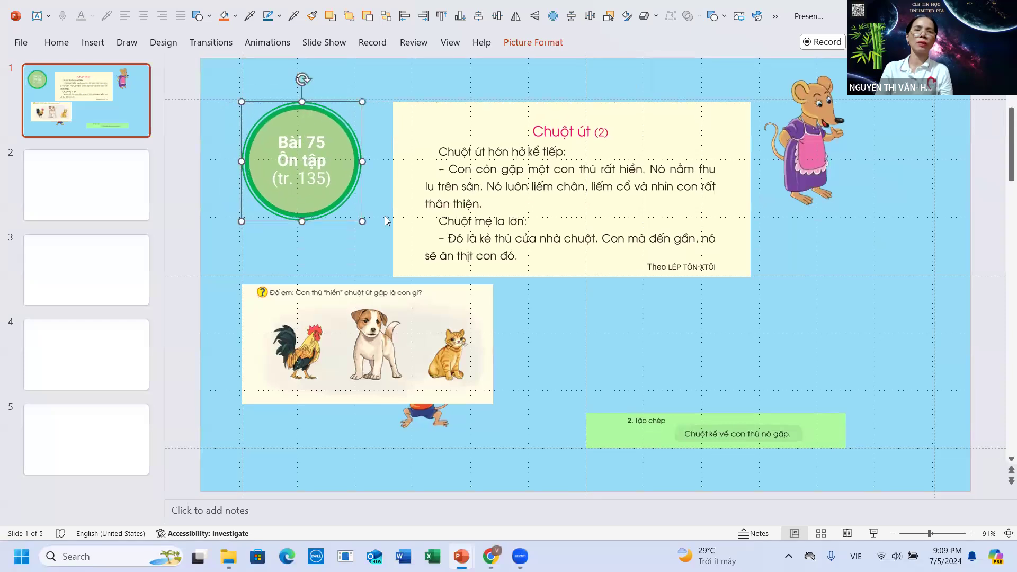
Move the small mouse above the Tập chép box, then shrink and reposition the animal picture.
{"action": "left_click", "coordinate": [511, 207]}
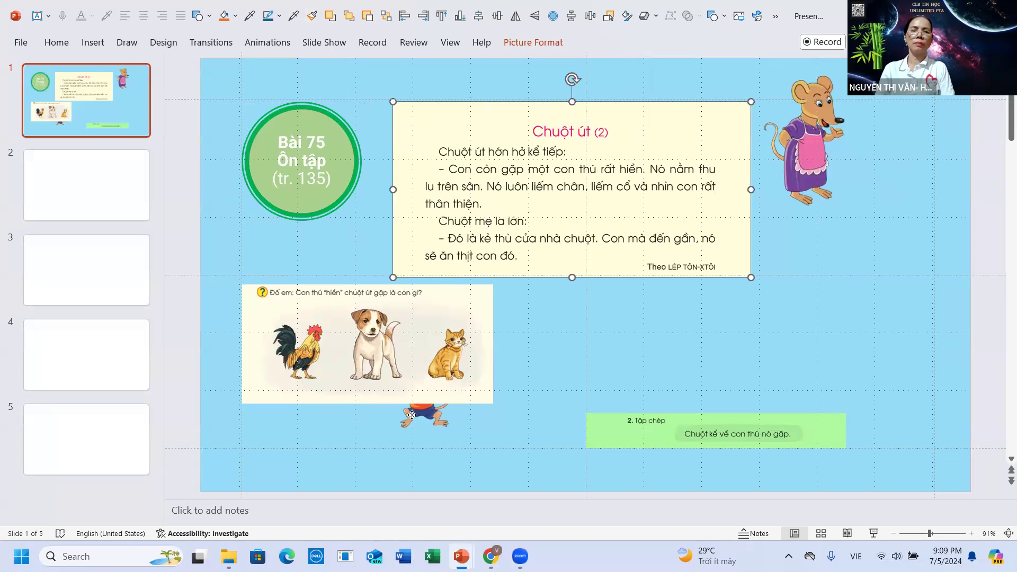
{"action": "left_click_drag", "start_coordinate": [412, 415], "coordinate": [604, 401]}
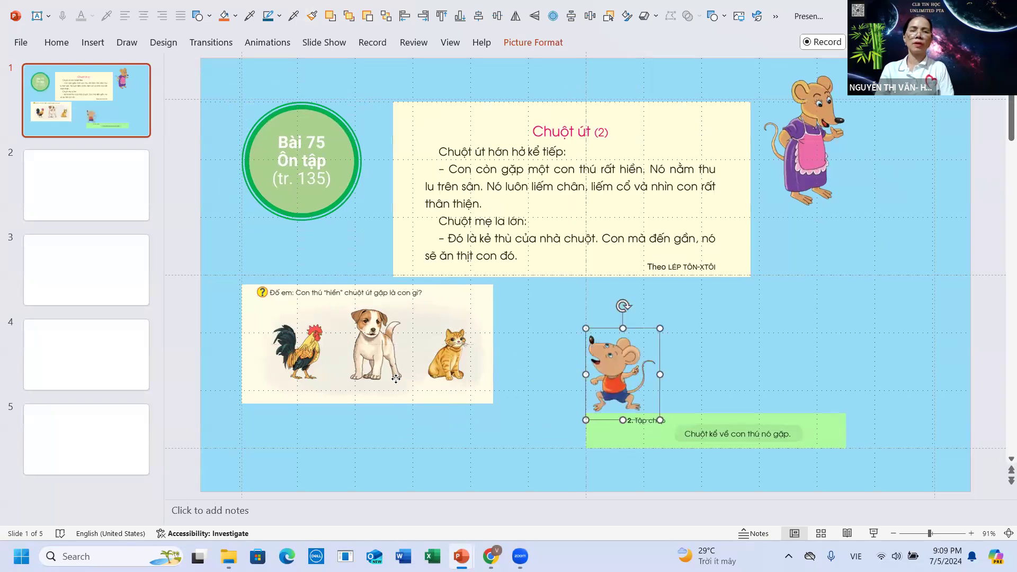
{"action": "left_click_drag", "start_coordinate": [396, 378], "coordinate": [399, 380]}
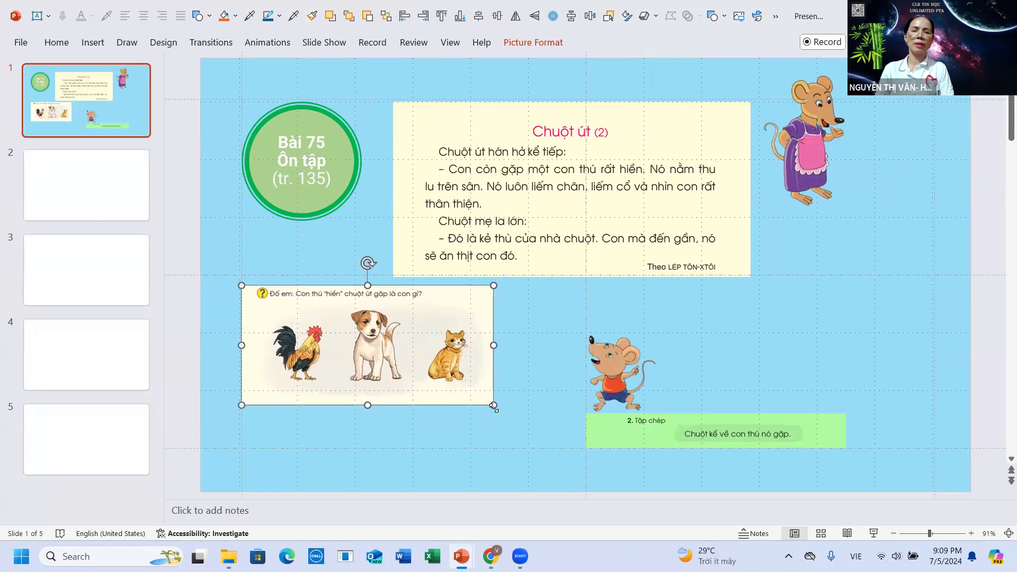
{"action": "left_click_drag", "start_coordinate": [494, 406], "coordinate": [484, 393]}
{"action": "left_click_drag", "start_coordinate": [394, 364], "coordinate": [409, 352]}
{"action": "left_click_drag", "start_coordinate": [512, 242], "coordinate": [513, 234]}
Shrink the reading passage box slightly and line it up with the animal picture.
{"action": "left_click_drag", "start_coordinate": [403, 107], "coordinate": [412, 113]}
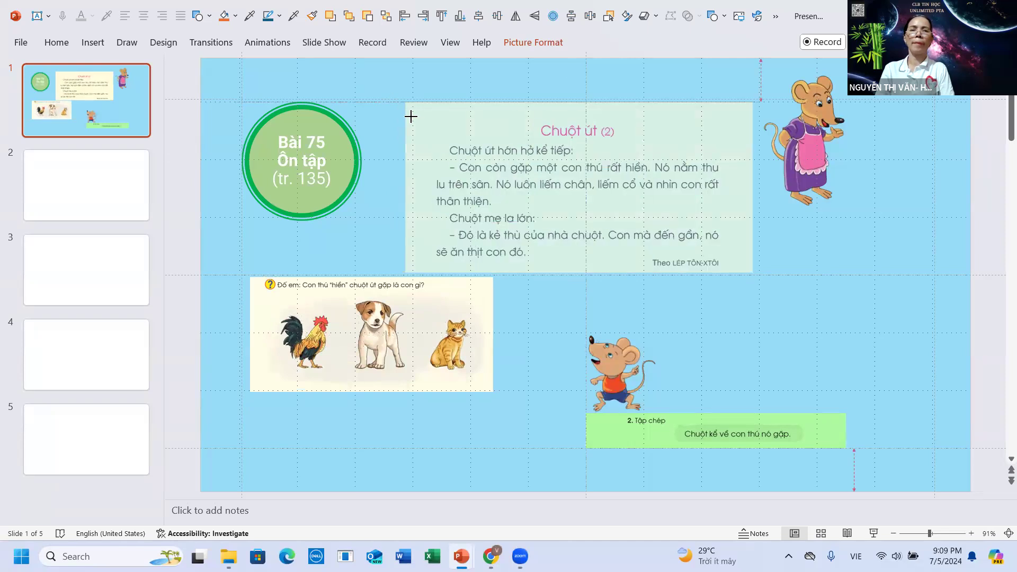
{"action": "left_click_drag", "start_coordinate": [522, 190], "coordinate": [519, 195]}
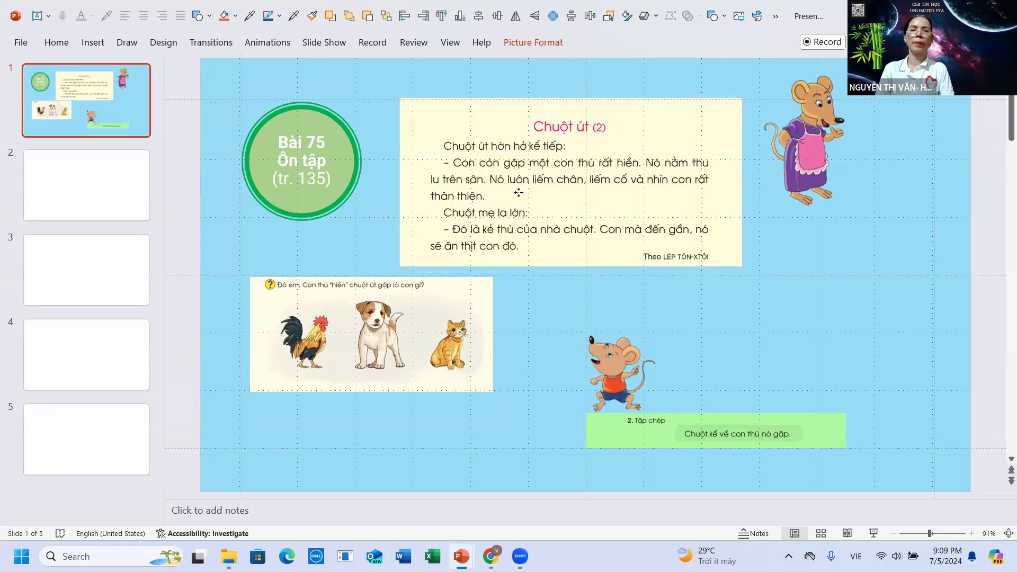
{"action": "left_click_drag", "start_coordinate": [355, 320], "coordinate": [370, 303]}
Nudge the animal picture up, enlarge and shift the green Tập chép box, and move the small mouse.
{"action": "left_click_drag", "start_coordinate": [611, 379], "coordinate": [560, 356]}
{"action": "left_click", "coordinate": [716, 444]}
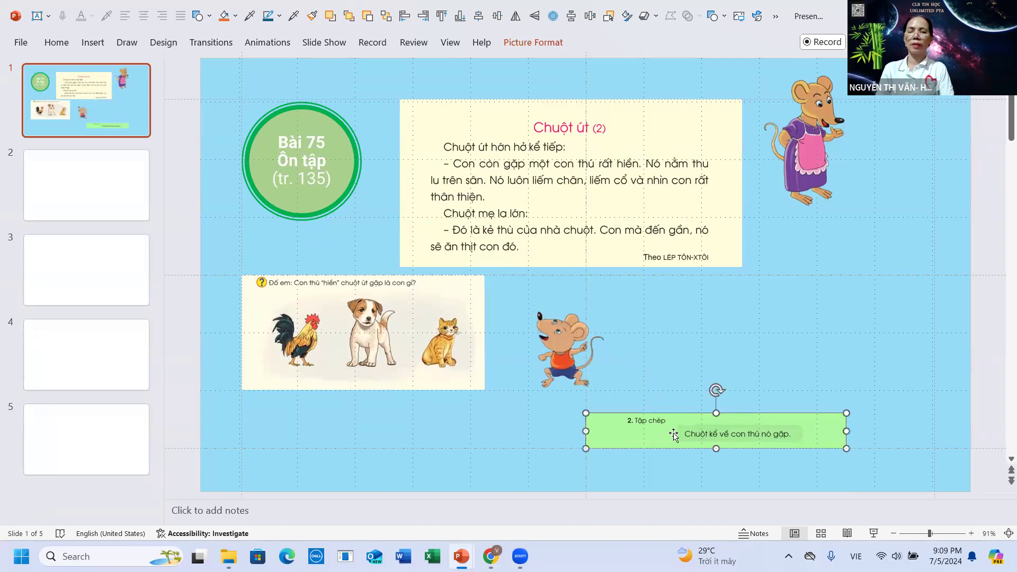
{"action": "left_click_drag", "start_coordinate": [585, 414], "coordinate": [409, 387]}
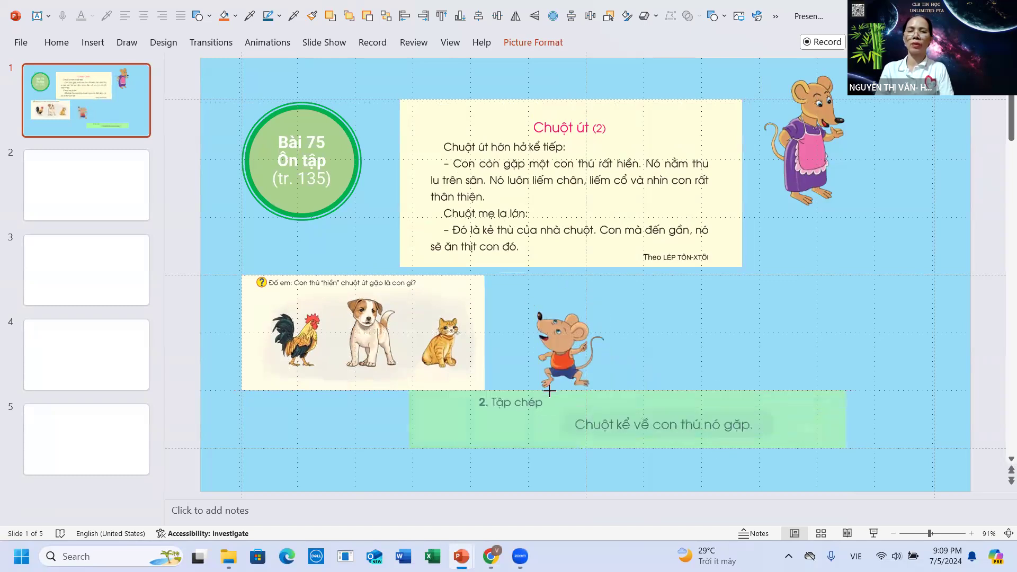
{"action": "mouse_move", "coordinate": [604, 429]}
{"action": "left_mouse_down"}
{"action": "mouse_move", "coordinate": [615, 448]}
{"action": "mouse_move", "coordinate": [661, 425]}
{"action": "left_mouse_up"}
{"action": "left_click_drag", "start_coordinate": [569, 350], "coordinate": [578, 344]}
Move the mother mouse further right, enlarge it, and nudge it slightly down.
{"action": "left_click_drag", "start_coordinate": [812, 185], "coordinate": [829, 189]}
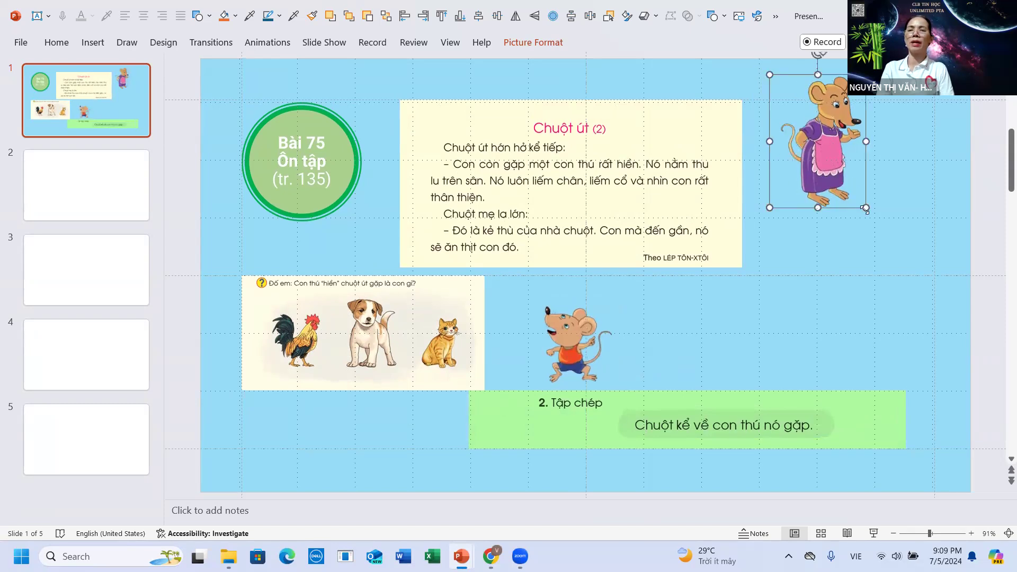
{"action": "left_click_drag", "start_coordinate": [871, 215], "coordinate": [892, 243]}
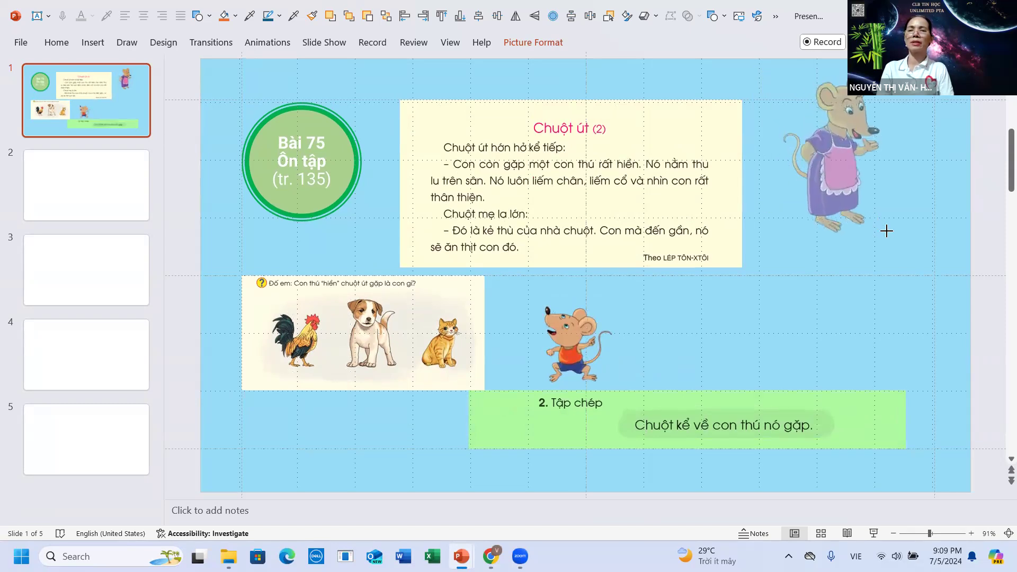
{"action": "left_click_drag", "start_coordinate": [855, 192], "coordinate": [834, 198]}
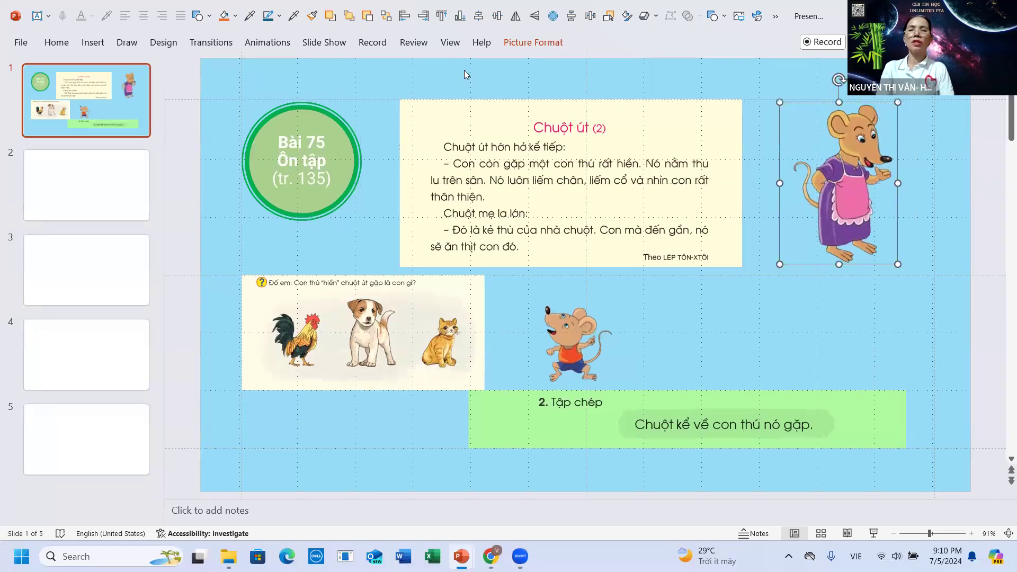
Flip the mother mouse and the small mouse horizontally so both face the other way.
{"action": "left_click", "coordinate": [533, 42]}
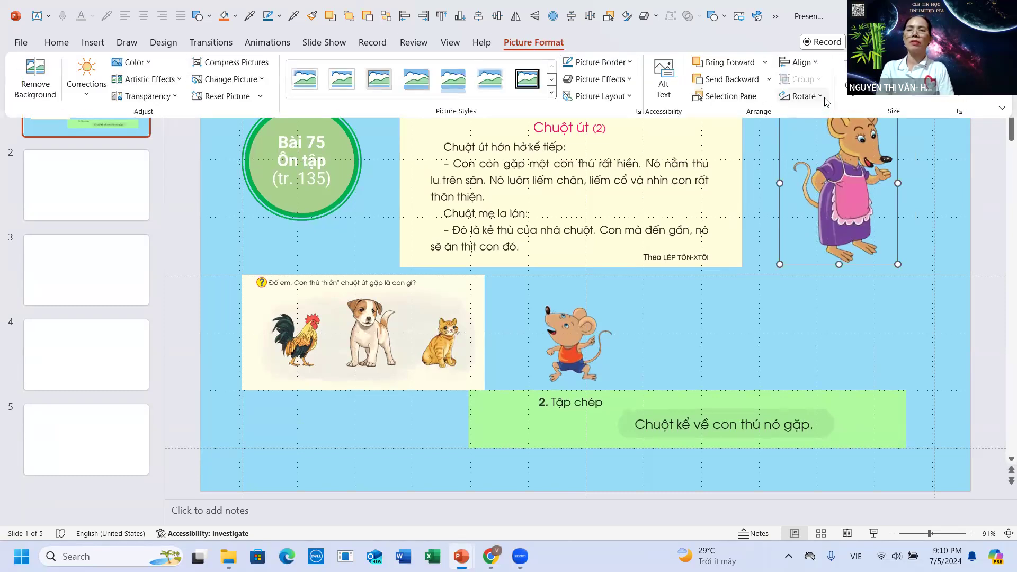
{"action": "left_click", "coordinate": [804, 95]}
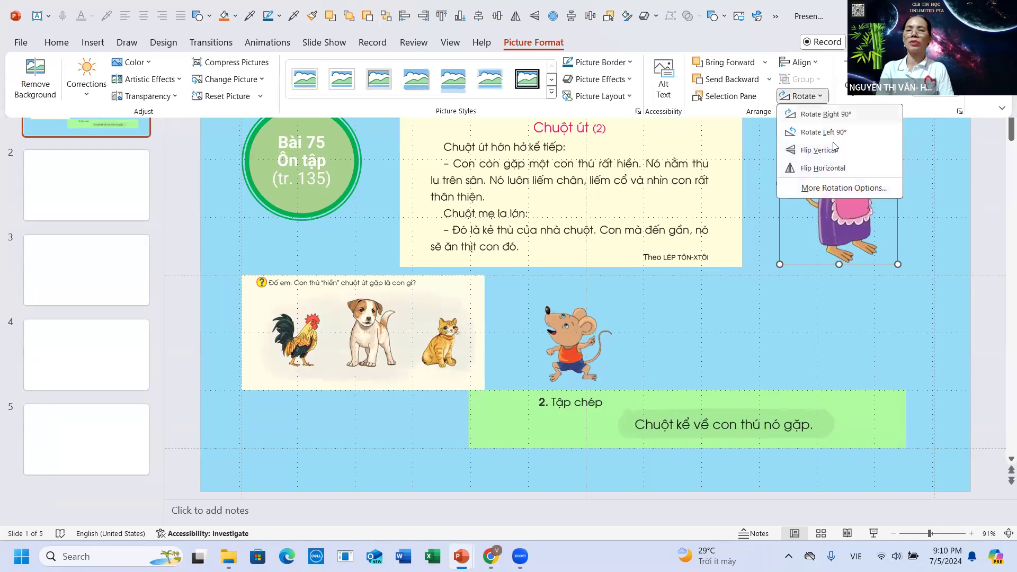
{"action": "left_click", "coordinate": [831, 170]}
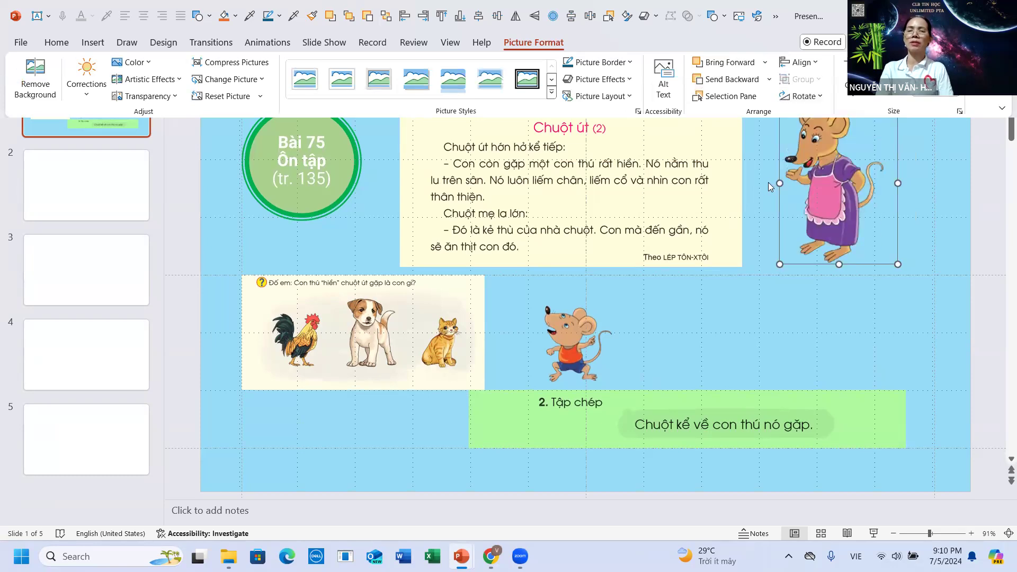
{"action": "left_click", "coordinate": [563, 339]}
{"action": "left_click", "coordinate": [575, 337]}
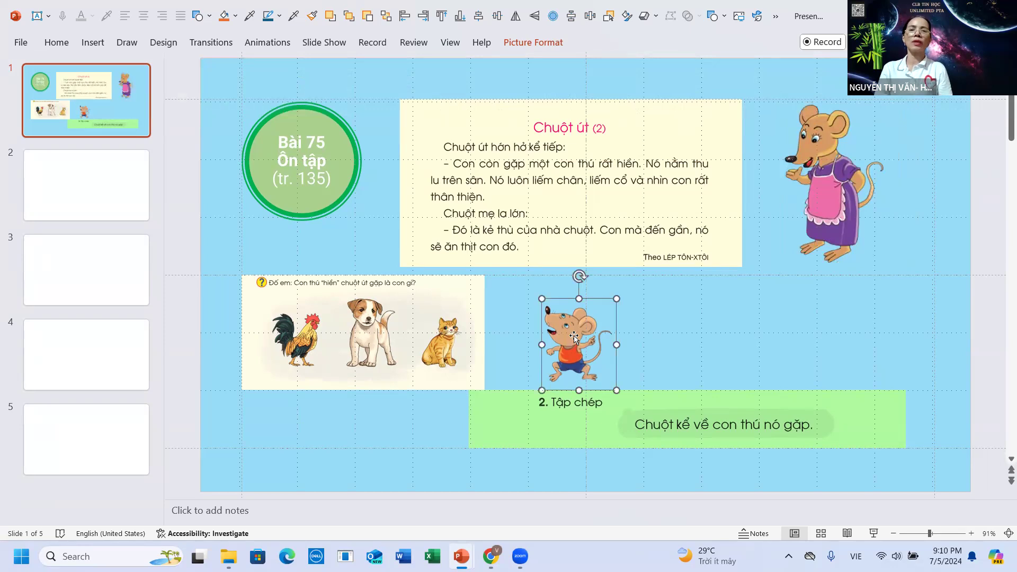
{"action": "left_click", "coordinate": [541, 43]}
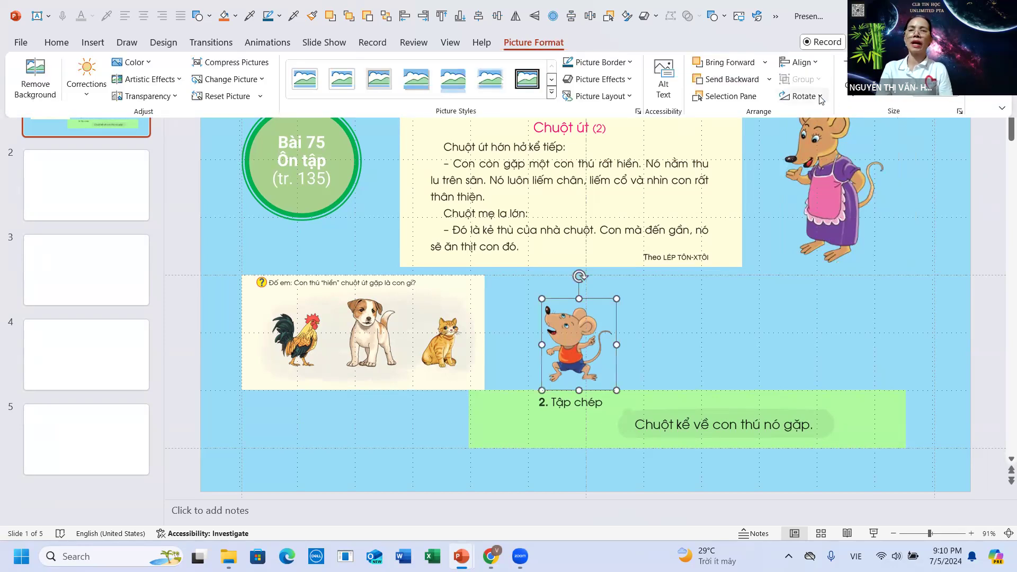
{"action": "left_click", "coordinate": [820, 97]}
{"action": "left_click", "coordinate": [801, 171]}
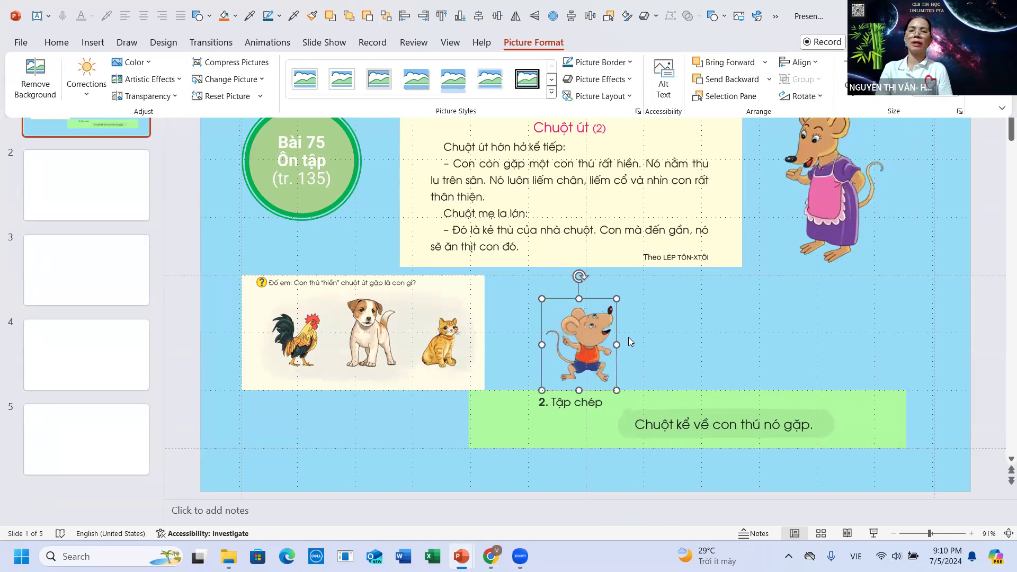
Shrink and reposition both mice, and nudge the reading passage slightly right.
{"action": "left_click", "coordinate": [617, 389]}
{"action": "left_click_drag", "start_coordinate": [617, 389], "coordinate": [604, 373]}
{"action": "left_click", "coordinate": [721, 301]}
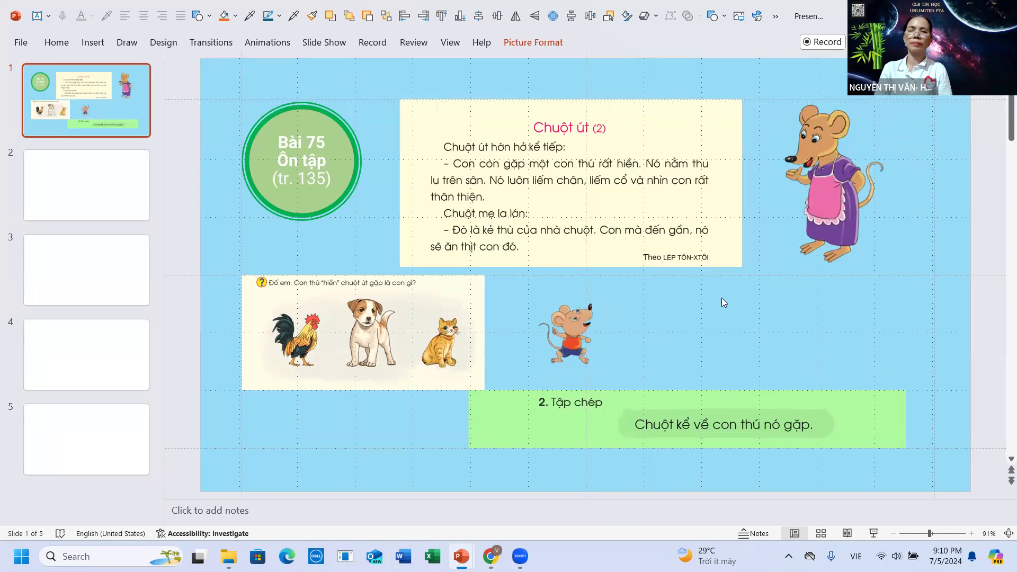
{"action": "left_click", "coordinate": [863, 215]}
{"action": "left_click_drag", "start_coordinate": [779, 99], "coordinate": [798, 127]}
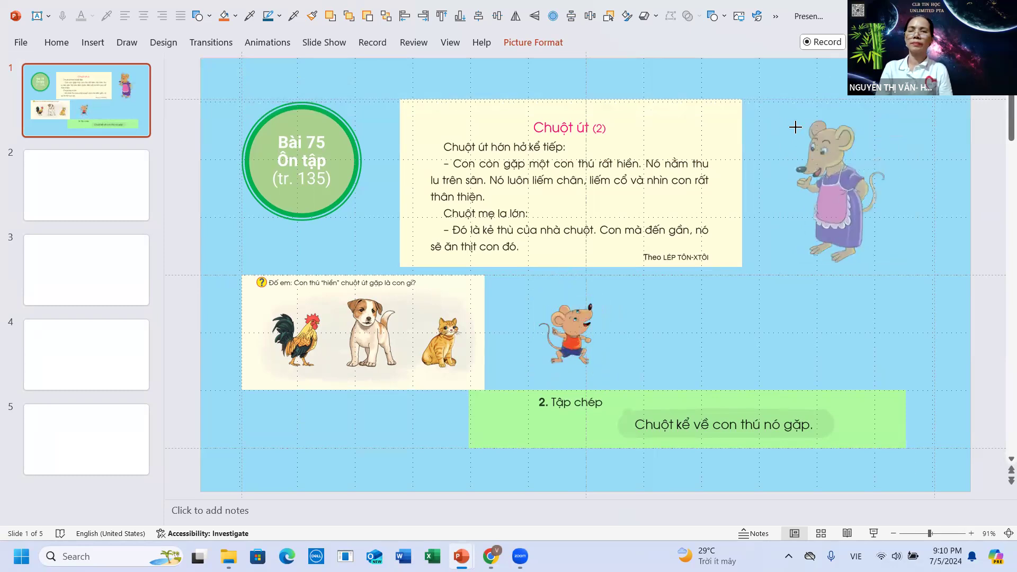
{"action": "left_click_drag", "start_coordinate": [835, 180], "coordinate": [822, 194]}
{"action": "mouse_move", "coordinate": [568, 340]}
{"action": "left_mouse_down"}
{"action": "mouse_move", "coordinate": [549, 351]}
{"action": "mouse_move", "coordinate": [613, 358]}
{"action": "left_mouse_up"}
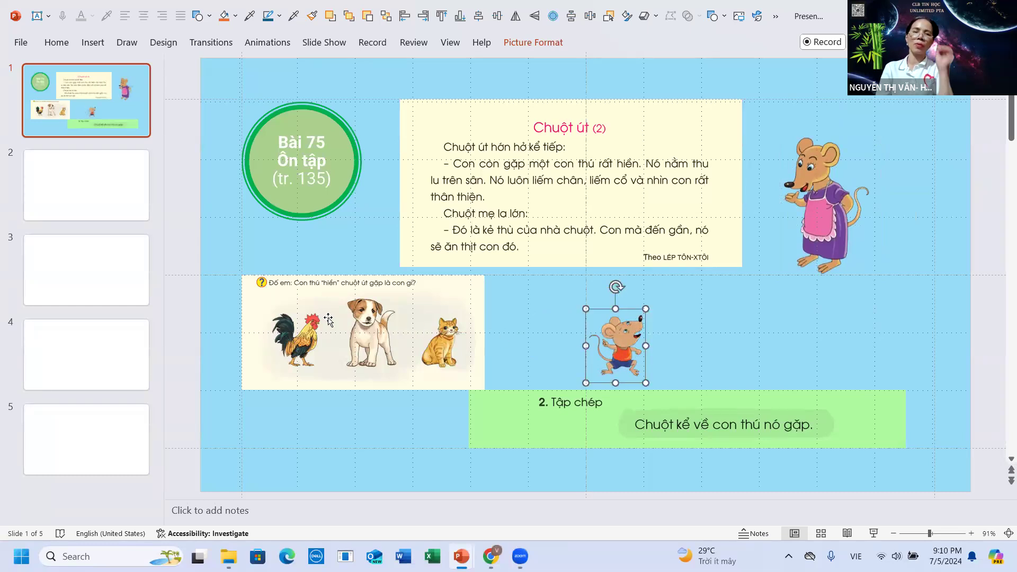
{"action": "left_click", "coordinate": [782, 322]}
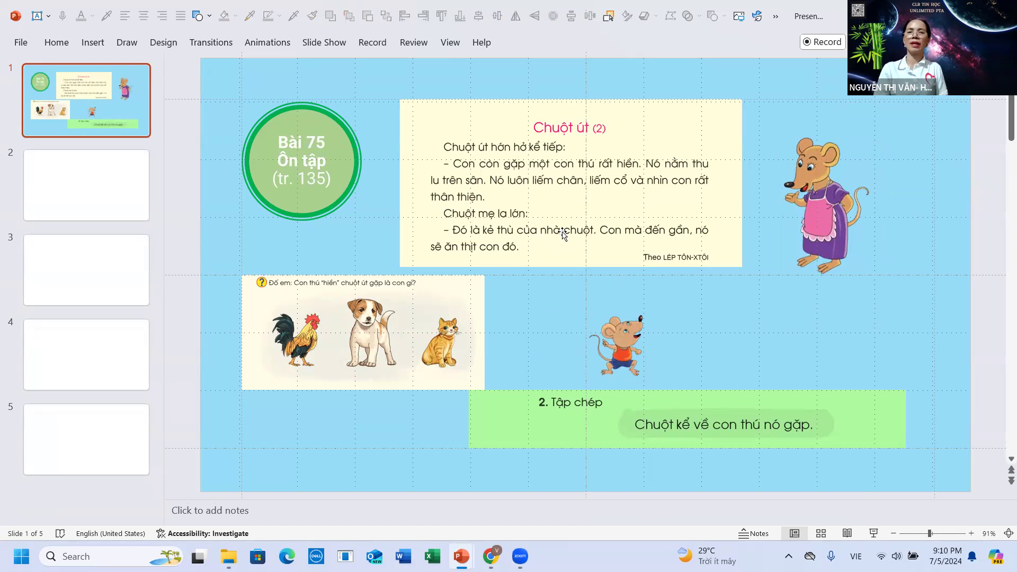
{"action": "left_click_drag", "start_coordinate": [563, 232], "coordinate": [571, 231]}
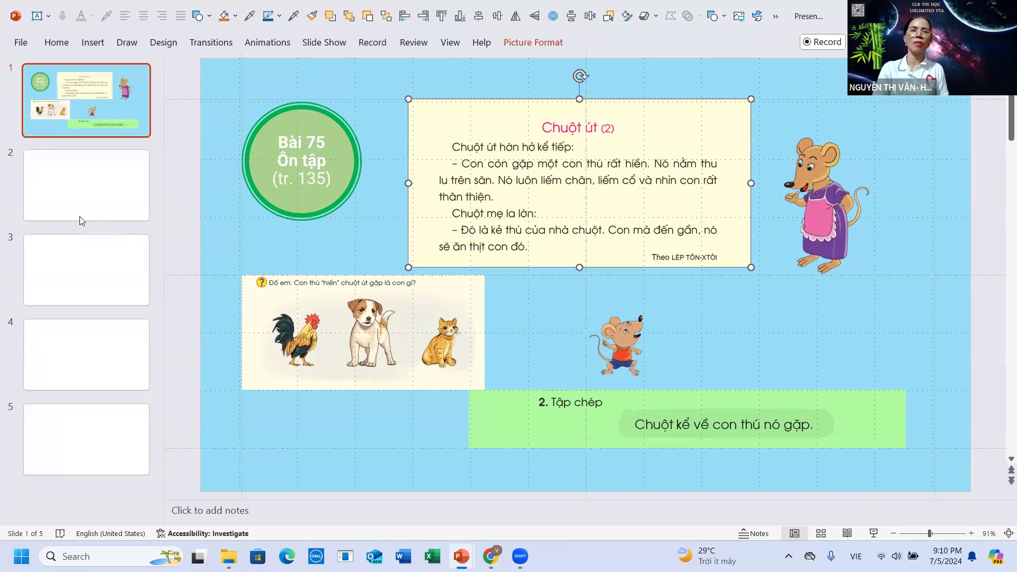
{"action": "left_click", "coordinate": [535, 402]}
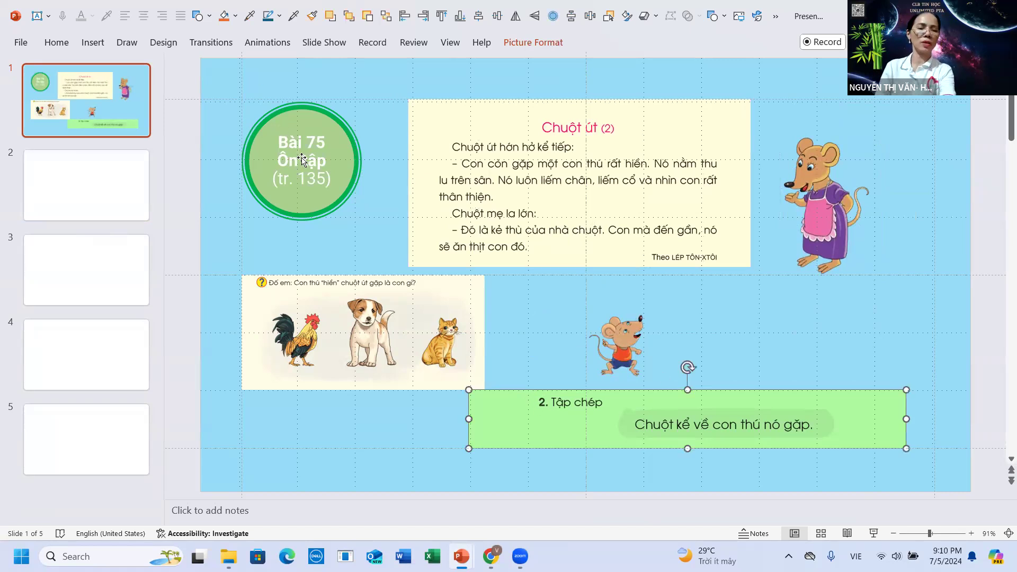
Zoom out to 66% and drag a marquee across all of slide 1's objects.
{"action": "scroll", "coordinate": [317, 151], "scroll_direction": "down", "scroll_amount": 3}
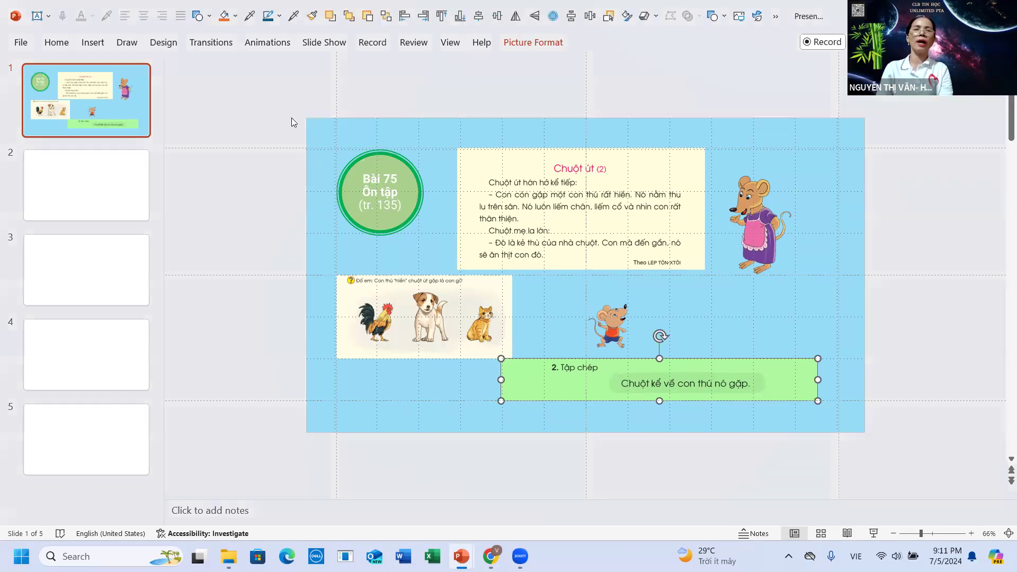
{"action": "left_click_drag", "start_coordinate": [256, 83], "coordinate": [938, 509]}
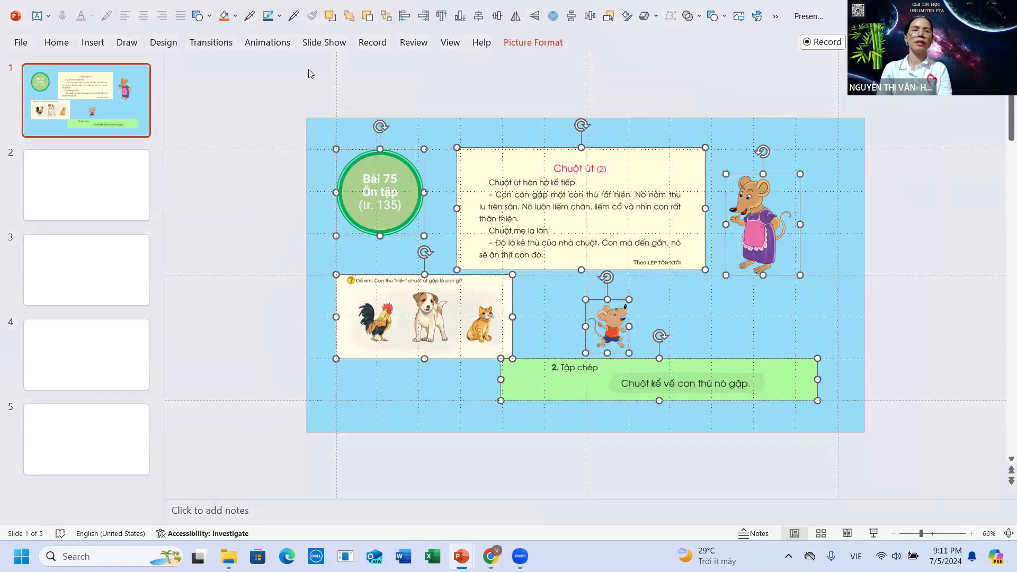
Try pasting onto blank slide 2, then delete the mistaken screenshot paste.
{"action": "left_click", "coordinate": [128, 162]}
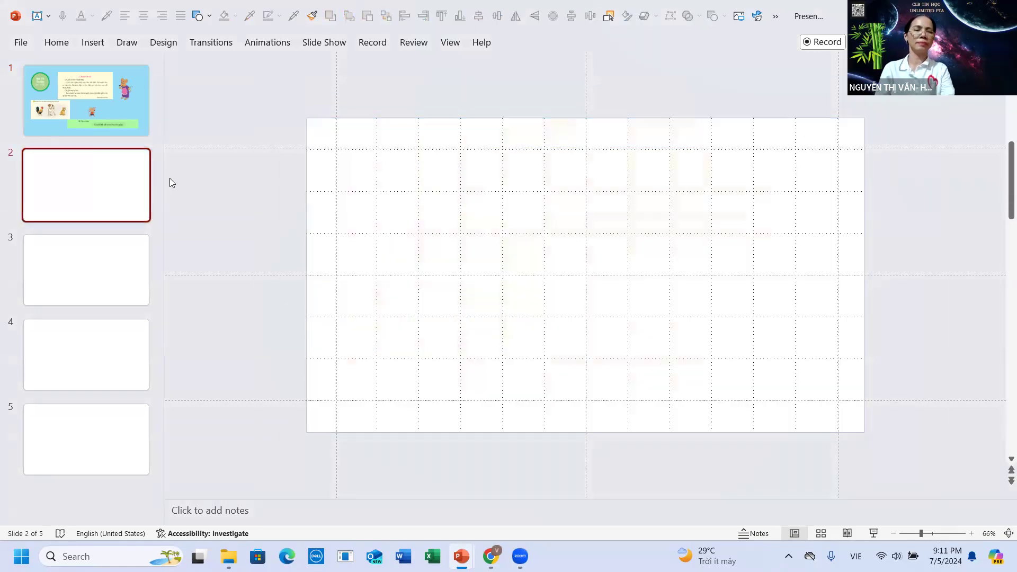
{"action": "key", "text": "ctrl+v"}
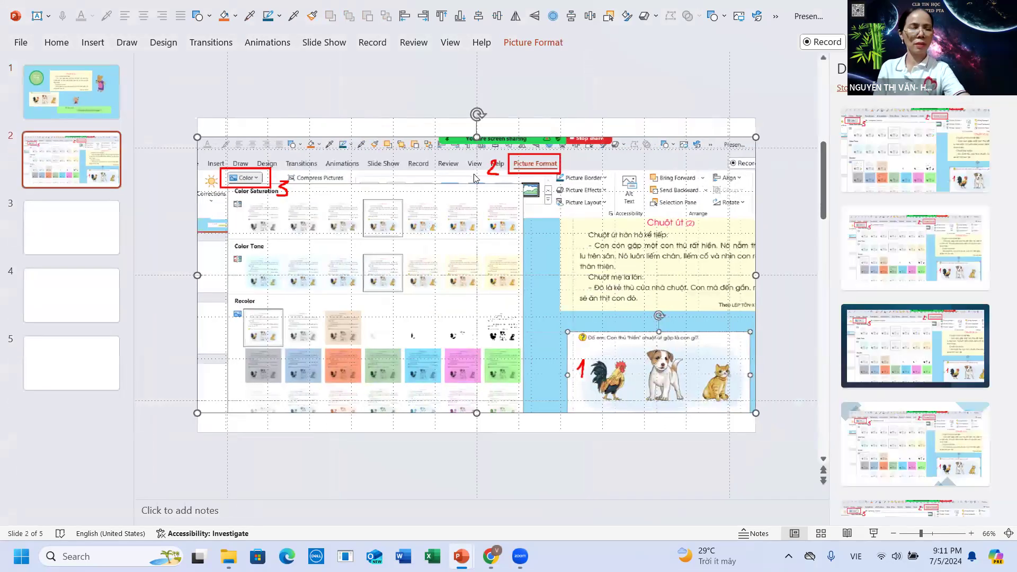
{"action": "key", "text": "Delete"}
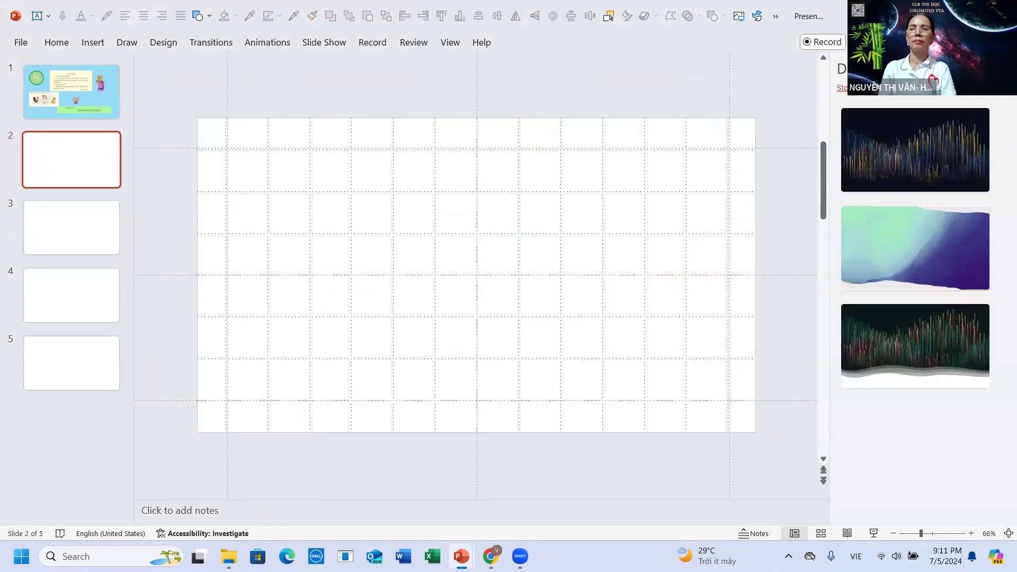
Copy slide 1 from the thumbnail pane and paste it after slide 2.
{"action": "left_click", "coordinate": [92, 91]}
{"action": "left_click_drag", "start_coordinate": [257, 66], "coordinate": [947, 496]}
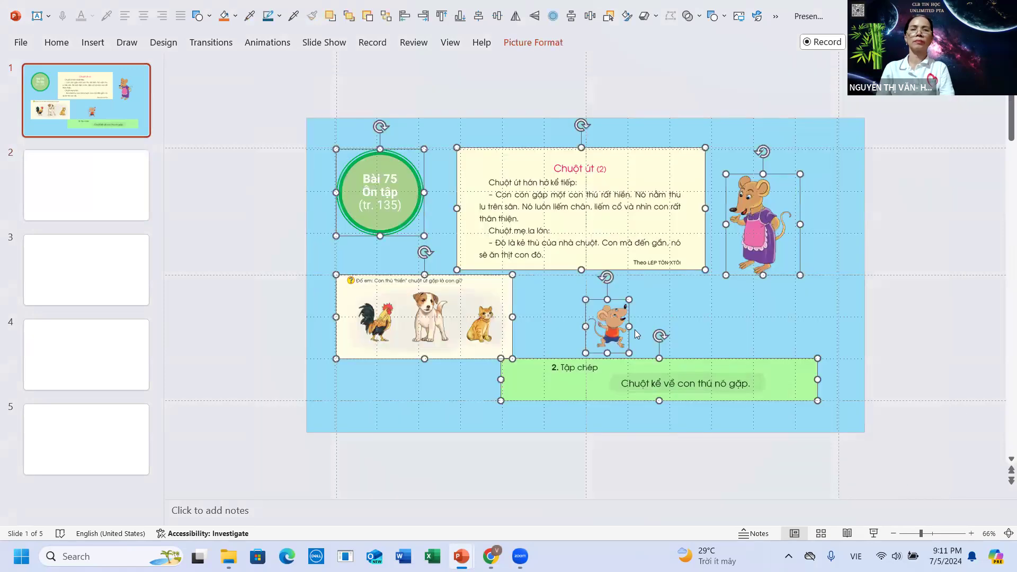
{"action": "left_click", "coordinate": [135, 108]}
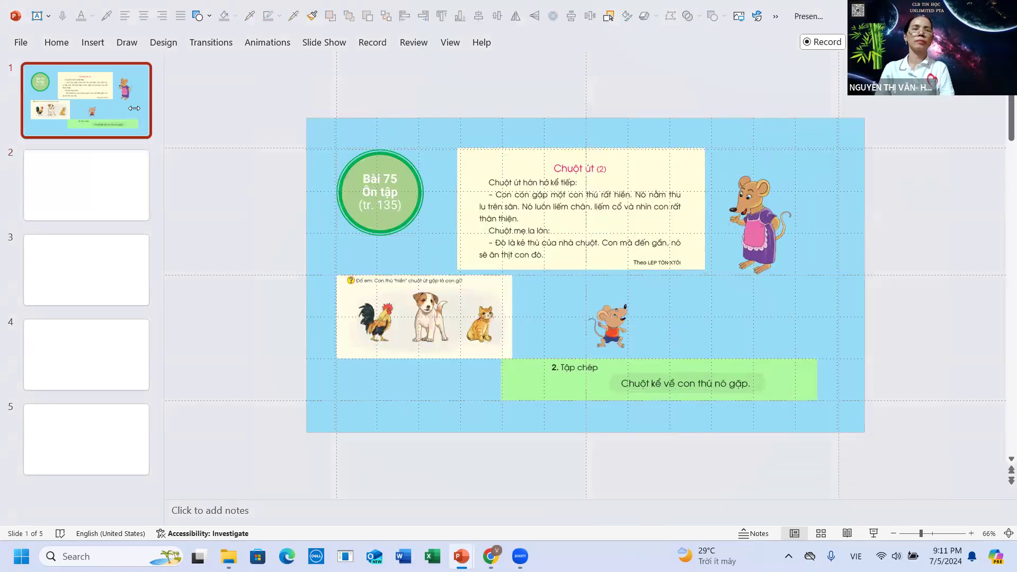
{"action": "left_click", "coordinate": [57, 44]}
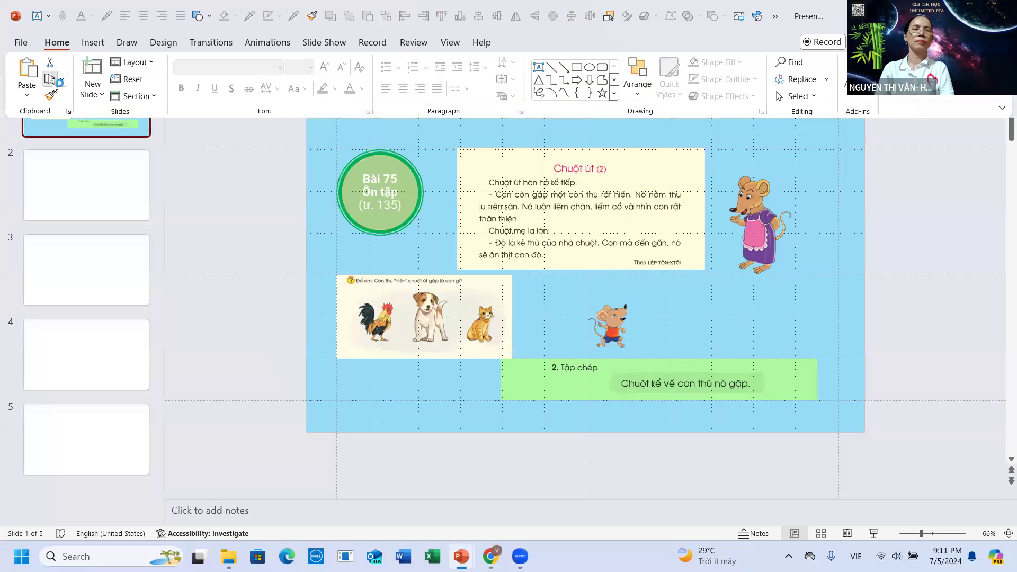
{"action": "left_click", "coordinate": [98, 188]}
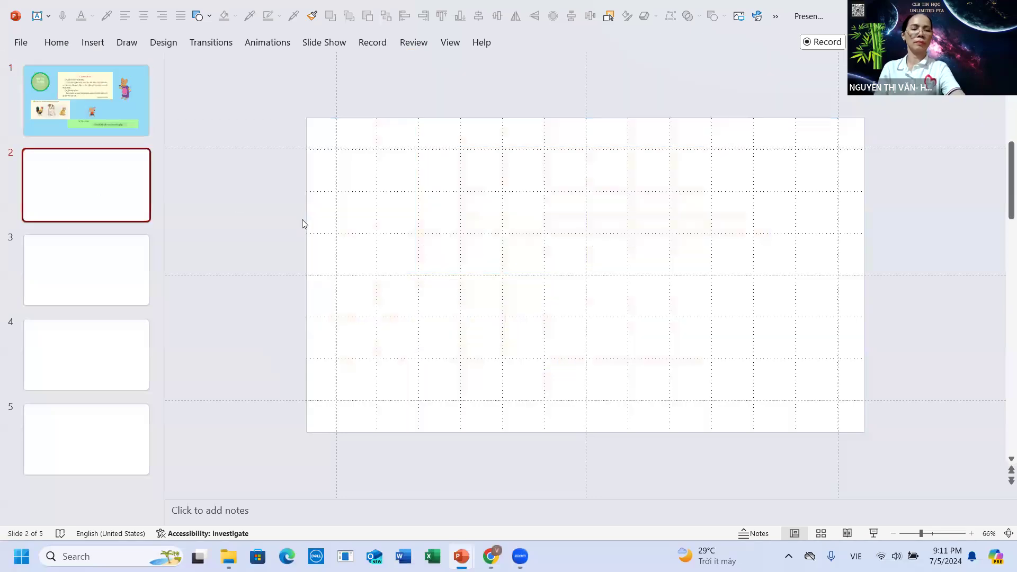
{"action": "key", "text": "ctrl+v"}
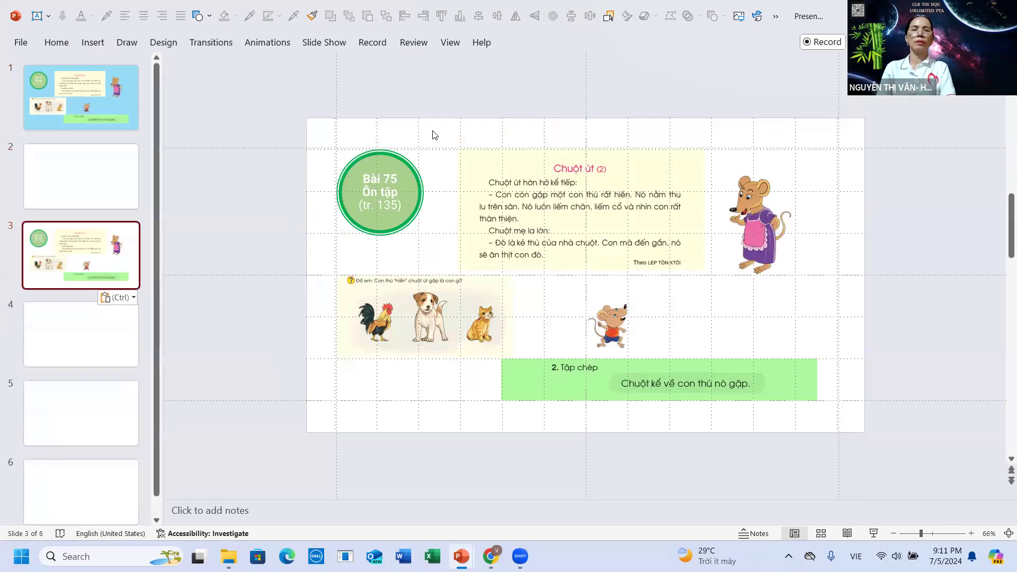
Cut the blank slide 2 from the deck using the Home tab.
{"action": "left_click", "coordinate": [75, 174]}
{"action": "left_click", "coordinate": [57, 43]}
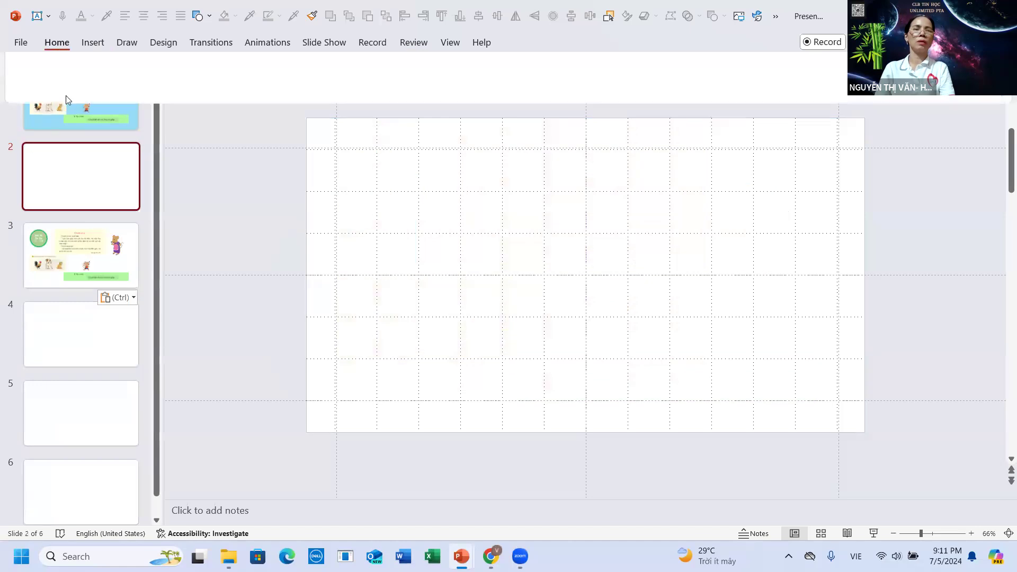
{"action": "left_click", "coordinate": [50, 66]}
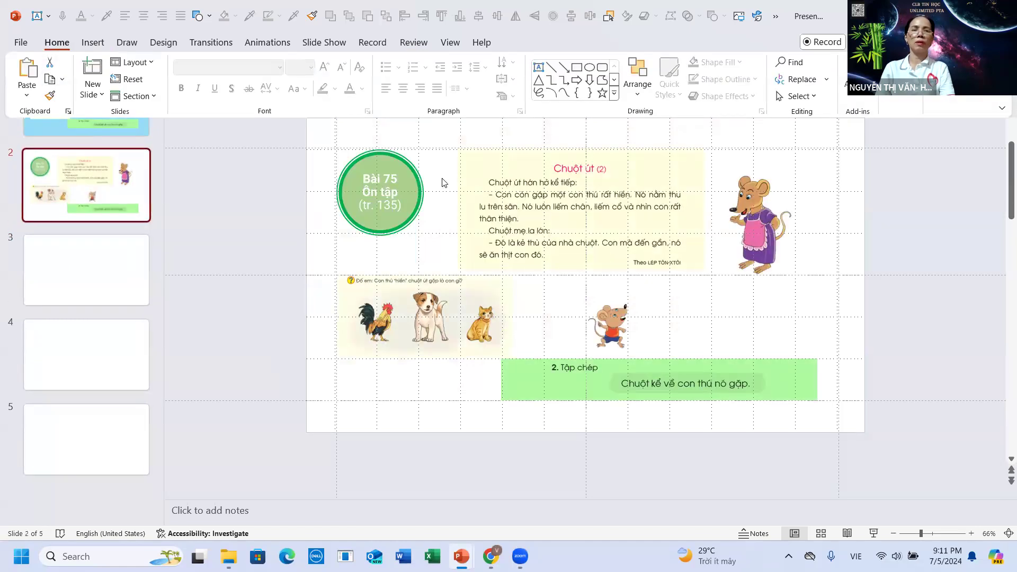
Set slide 2's background to a solid light blue fill through Format Background.
{"action": "right_click", "coordinate": [422, 137]}
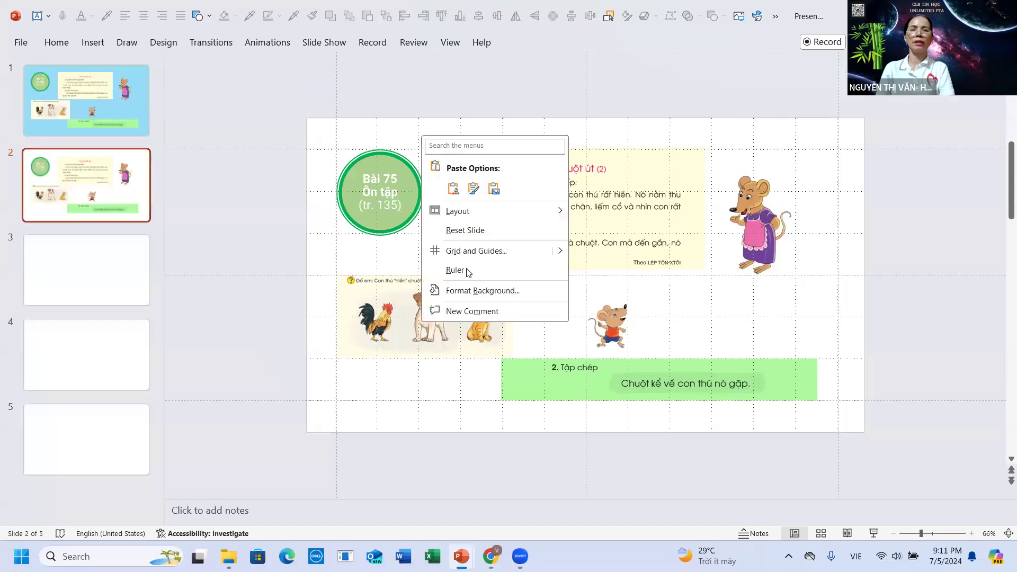
{"action": "left_click", "coordinate": [466, 291]}
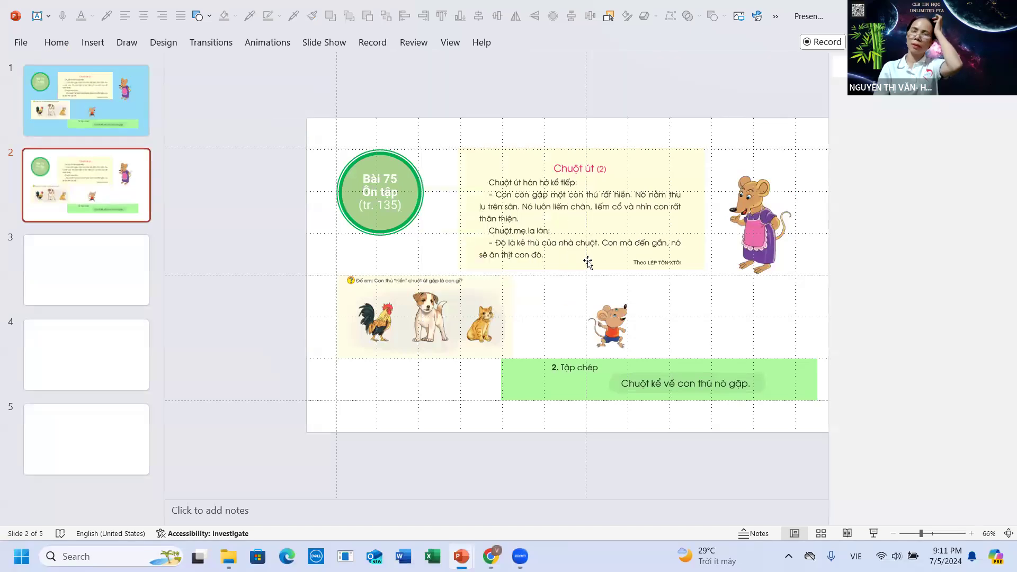
{"action": "left_click", "coordinate": [990, 229]}
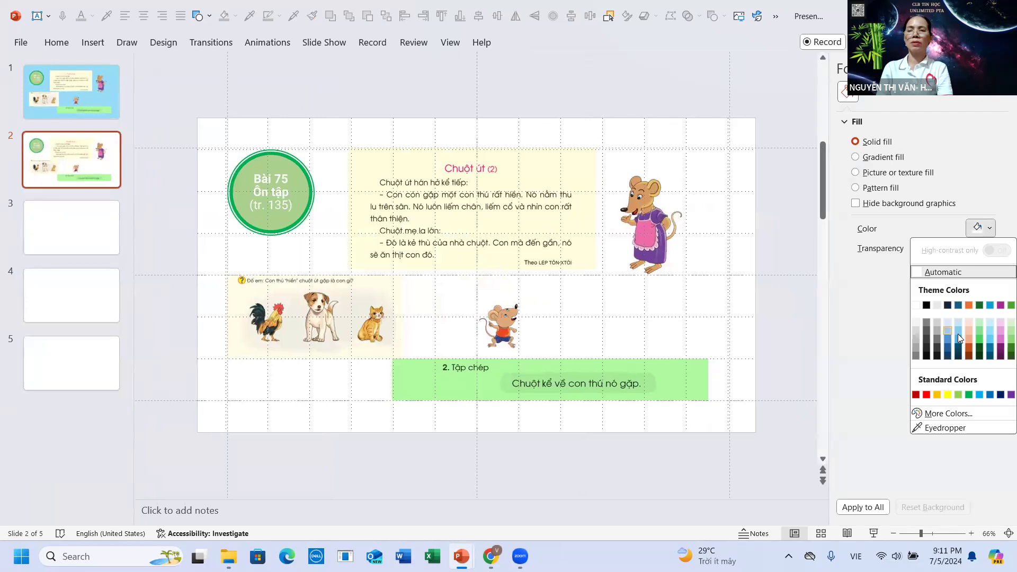
{"action": "left_click", "coordinate": [958, 334]}
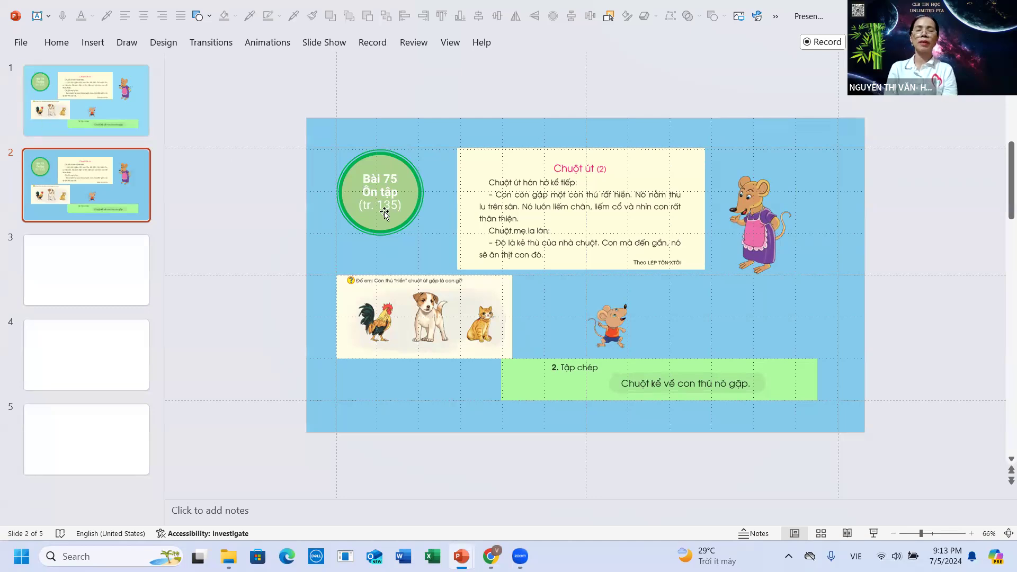
Duplicate the Chuột út reading passage onto the canvas just left of slide 2.
{"action": "left_click", "coordinate": [494, 224]}
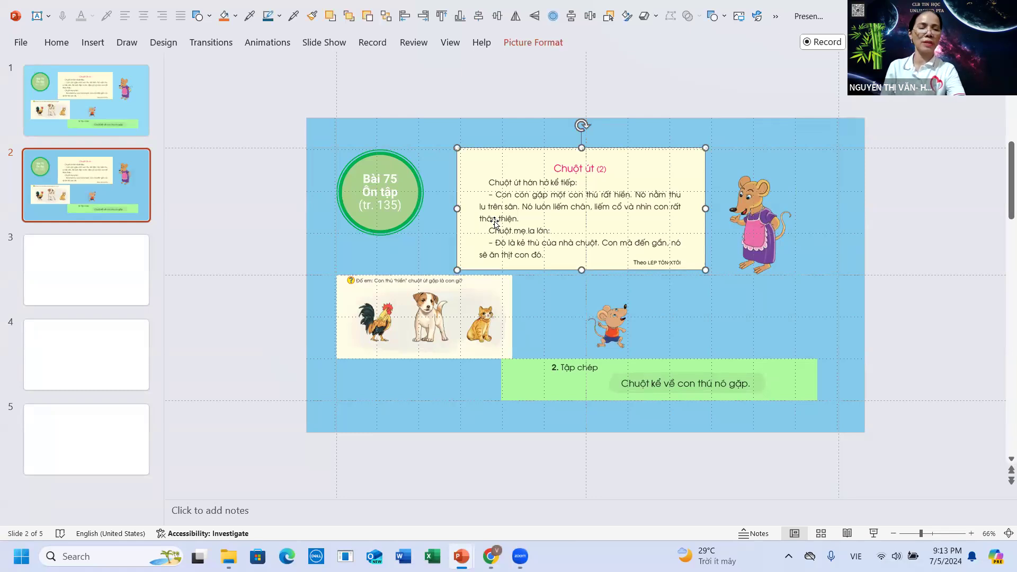
{"action": "left_click_drag", "start_coordinate": [494, 225], "coordinate": [170, 220]}
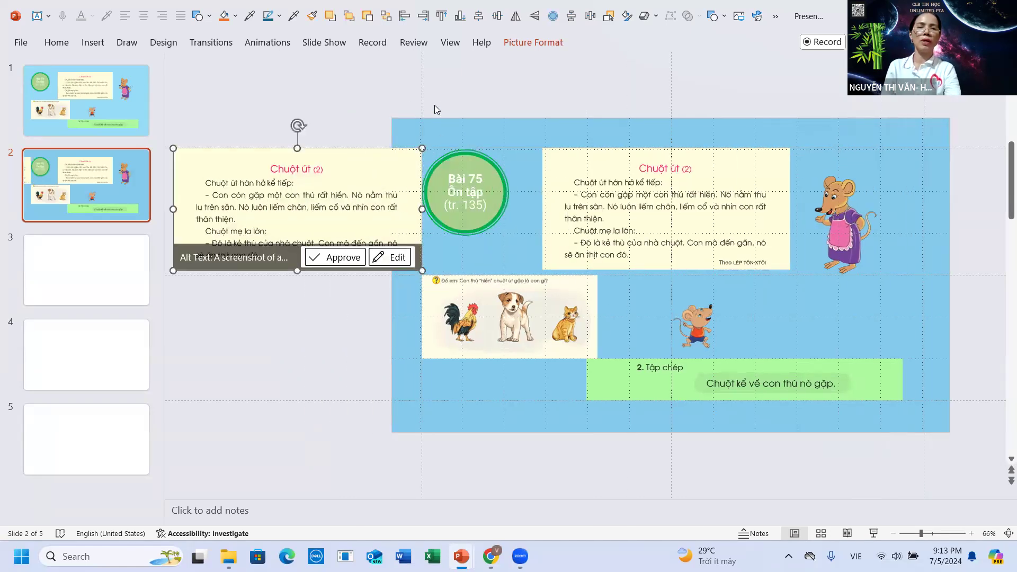
{"action": "left_click", "coordinate": [457, 136]}
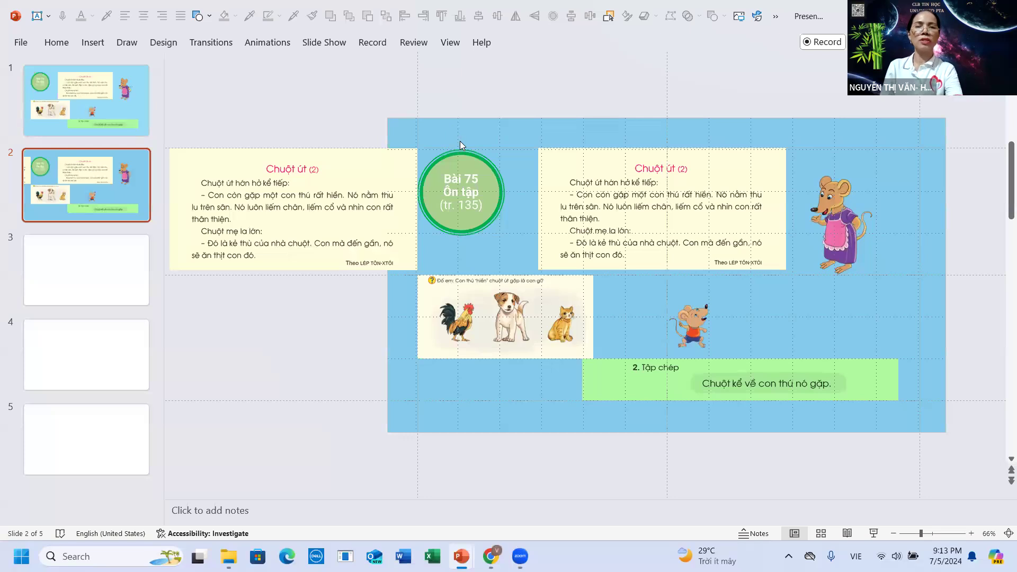
{"action": "scroll", "coordinate": [472, 125], "scroll_direction": "down", "scroll_amount": 3, "text": "ctrl"}
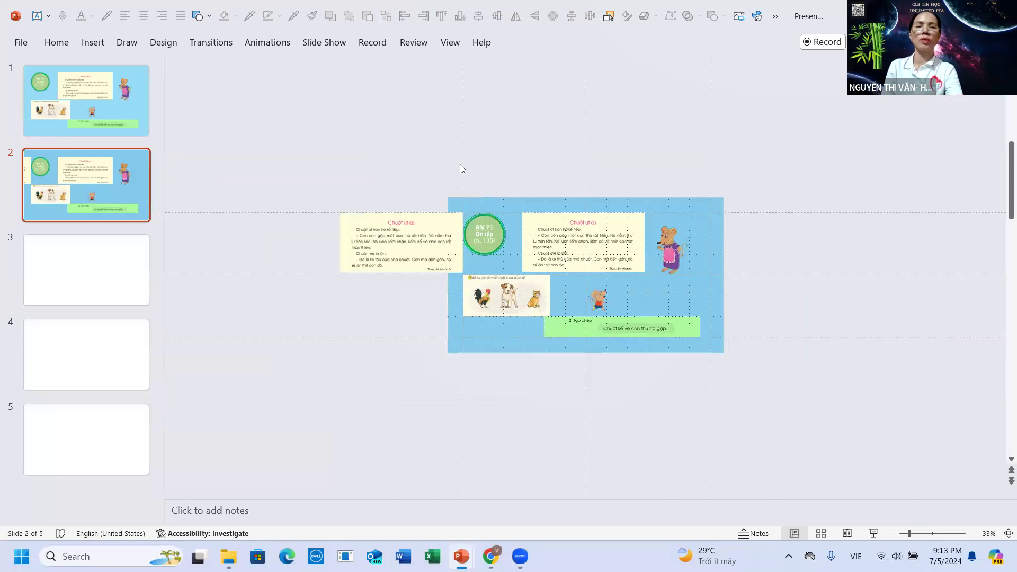
{"action": "scroll", "coordinate": [462, 163], "scroll_direction": "up", "scroll_amount": 2, "text": "ctrl"}
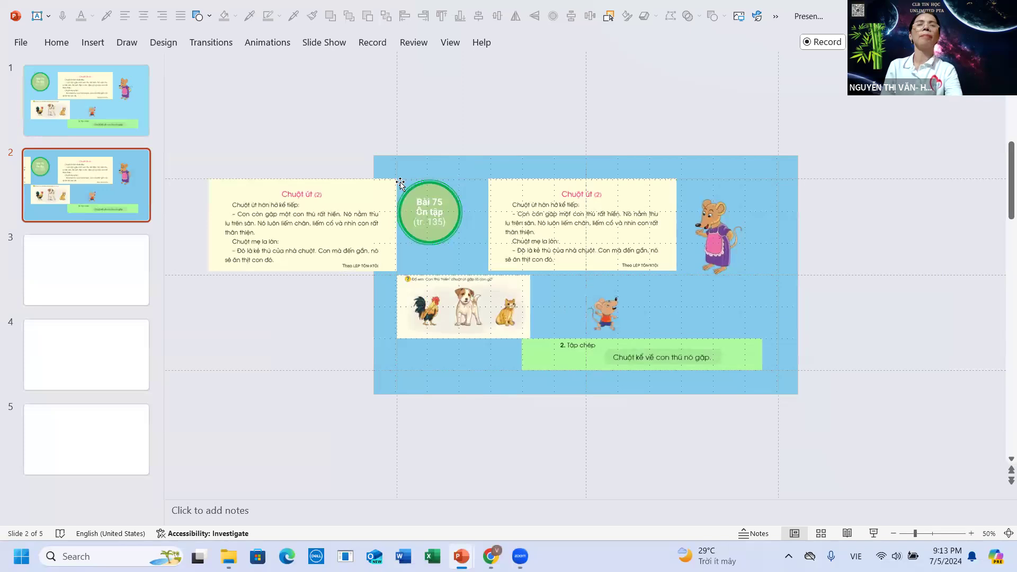
{"action": "left_click_drag", "start_coordinate": [346, 220], "coordinate": [310, 220]}
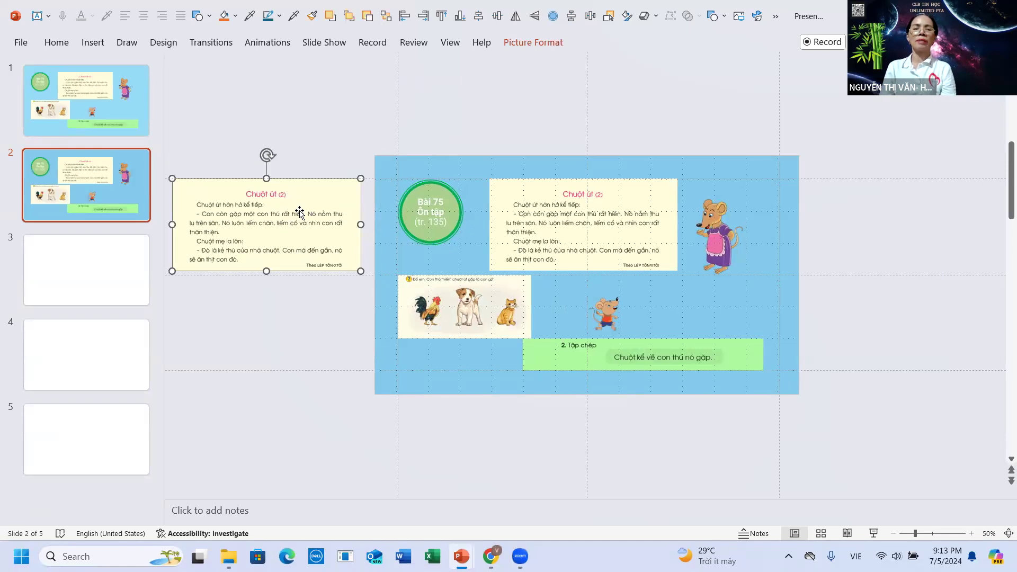
Duplicate the animals picture to the left of slide 2, dismissing the alt text prompt.
{"action": "left_click", "coordinate": [479, 306]}
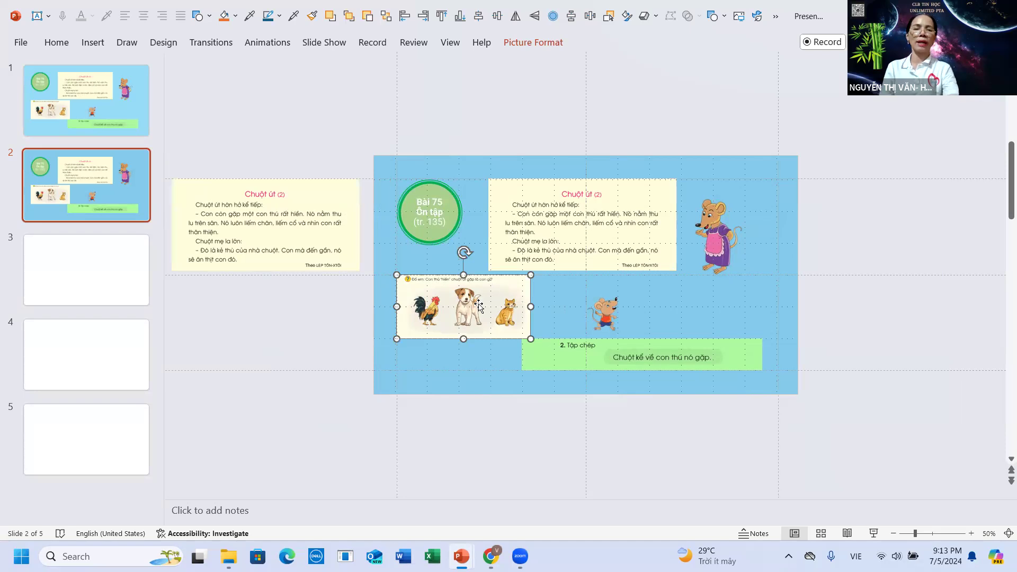
{"action": "left_click_drag", "start_coordinate": [480, 305], "coordinate": [258, 324]}
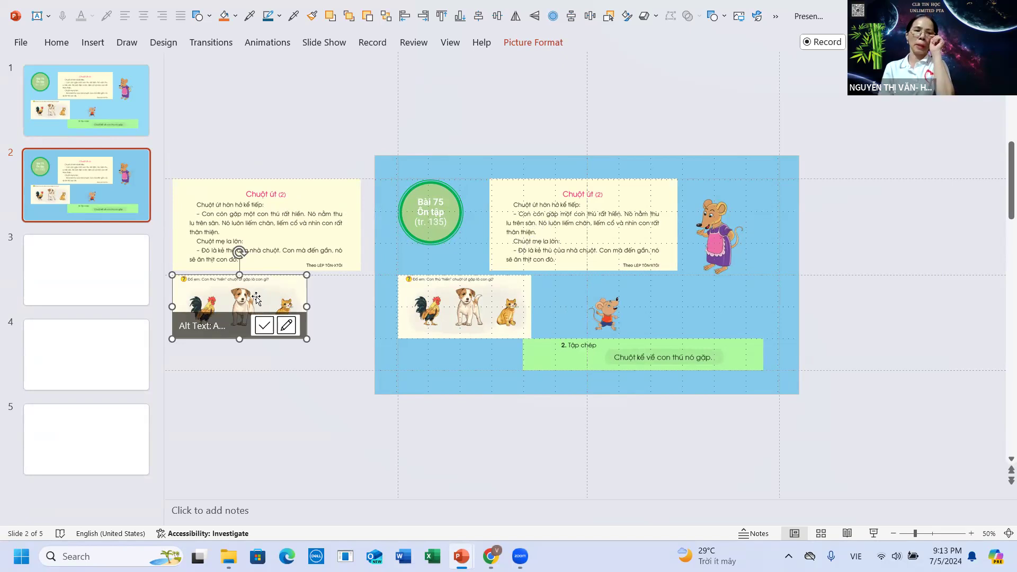
{"action": "left_click", "coordinate": [319, 161]}
{"action": "left_click", "coordinate": [277, 295]}
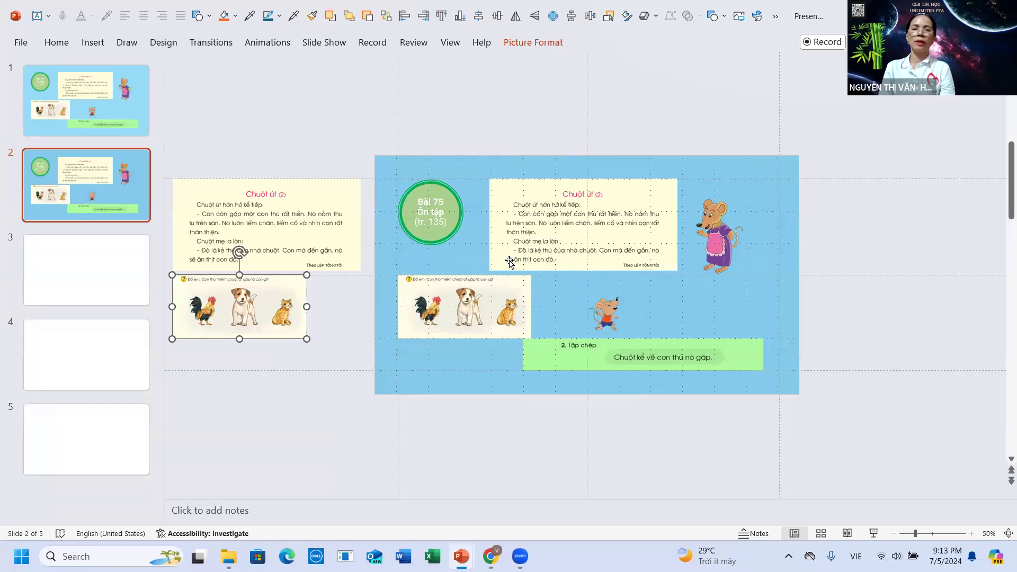
{"action": "left_click", "coordinate": [437, 233]}
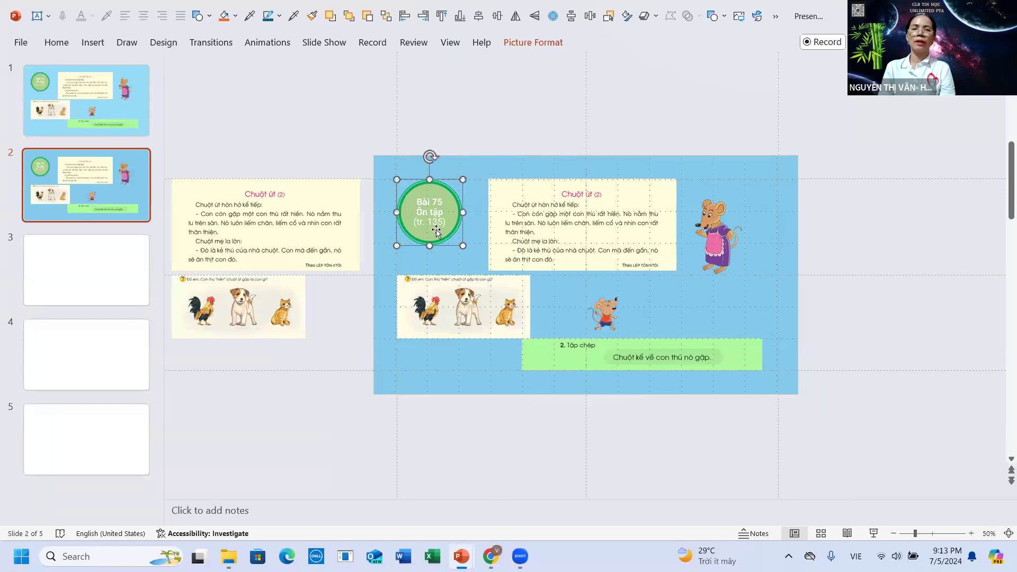
{"action": "left_click", "coordinate": [279, 181]}
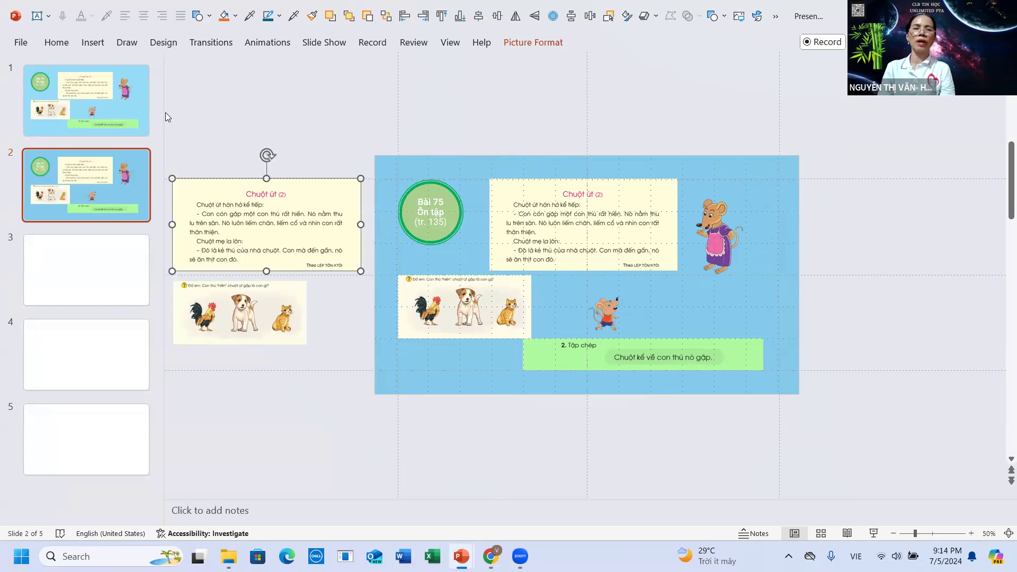
Marquee-select everything on and beside slide 2 and drag it right so the copies fill the left half.
{"action": "left_click_drag", "start_coordinate": [166, 112], "coordinate": [827, 450]}
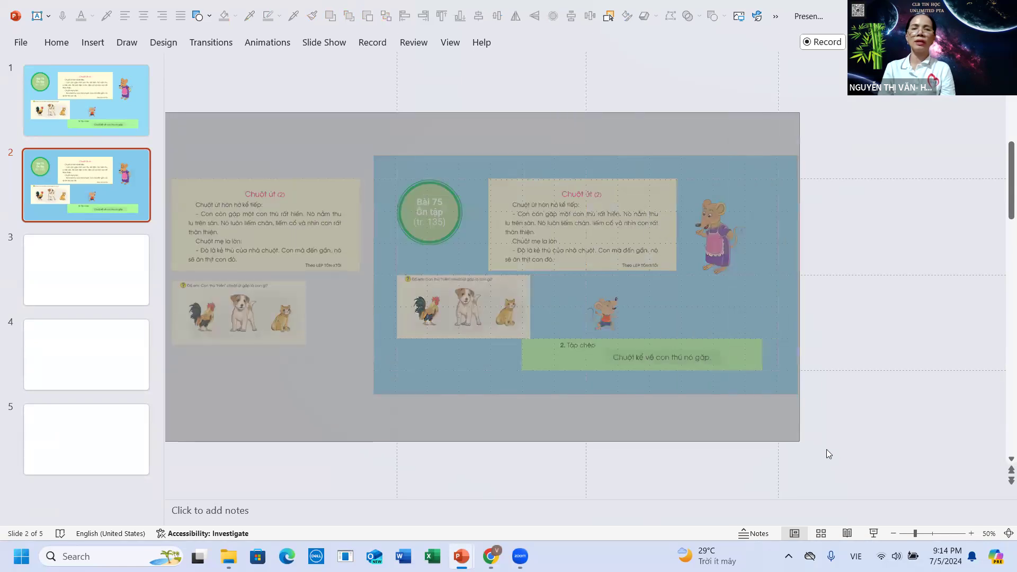
{"action": "left_click_drag", "start_coordinate": [826, 449], "coordinate": [850, 455]}
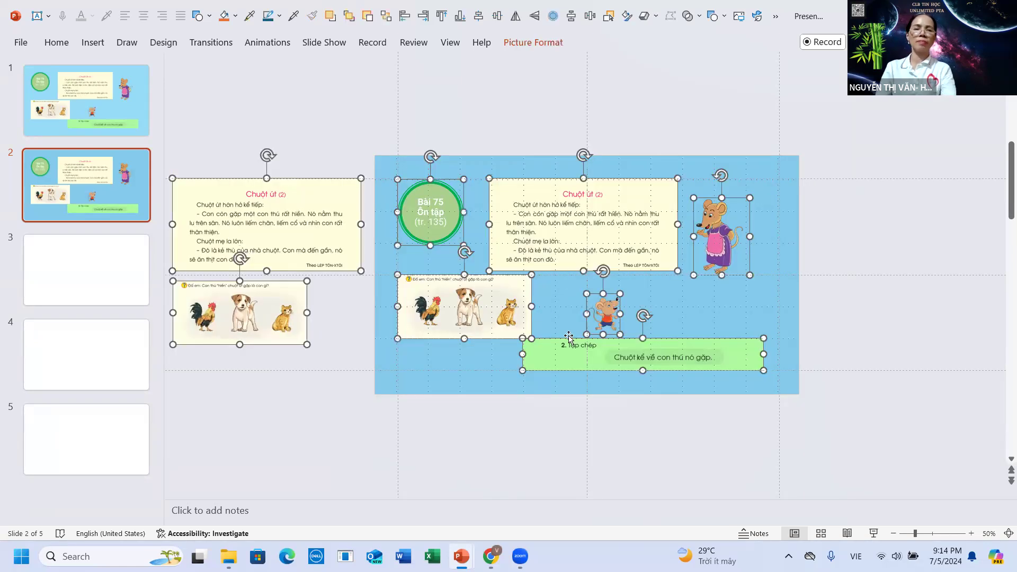
{"action": "left_click_drag", "start_coordinate": [462, 281], "coordinate": [686, 315]}
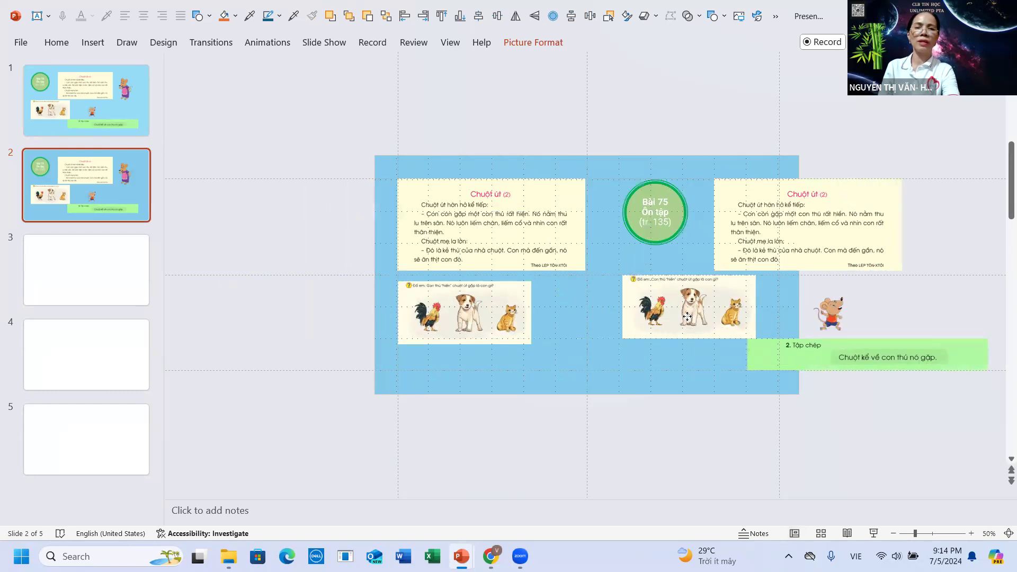
{"action": "left_click_drag", "start_coordinate": [687, 316], "coordinate": [687, 317]}
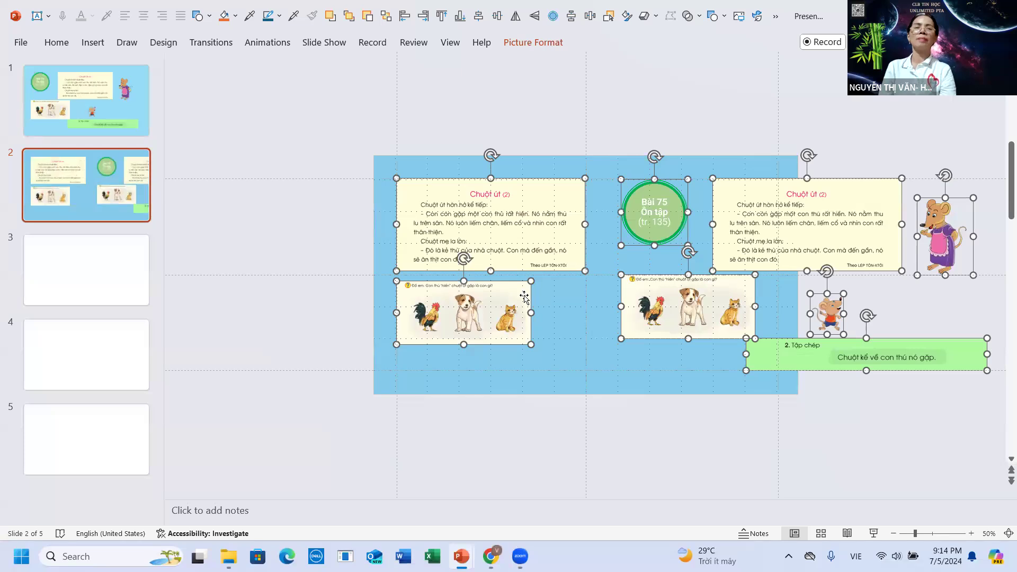
{"action": "left_click", "coordinate": [645, 131]}
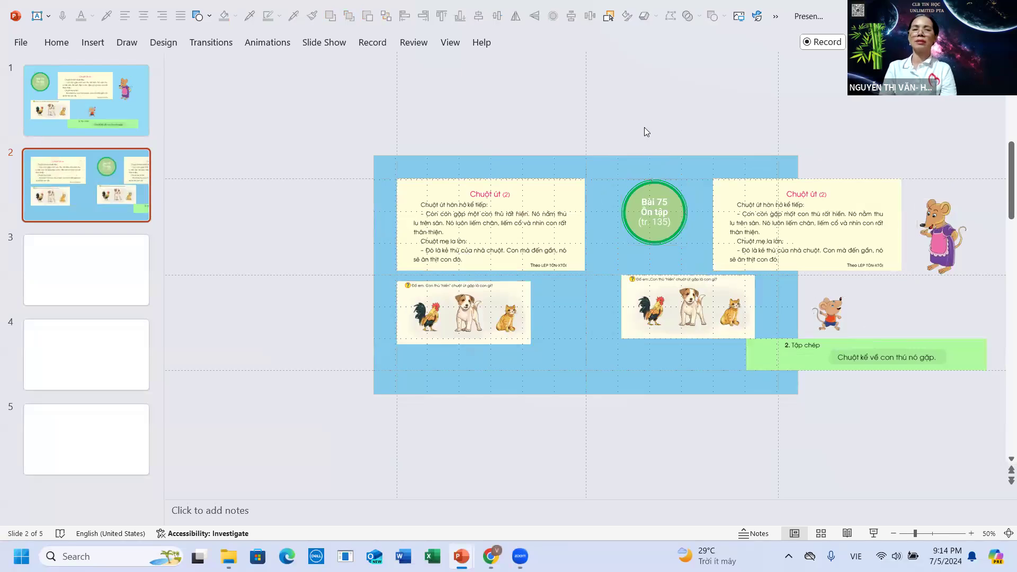
{"action": "left_click", "coordinate": [785, 229]}
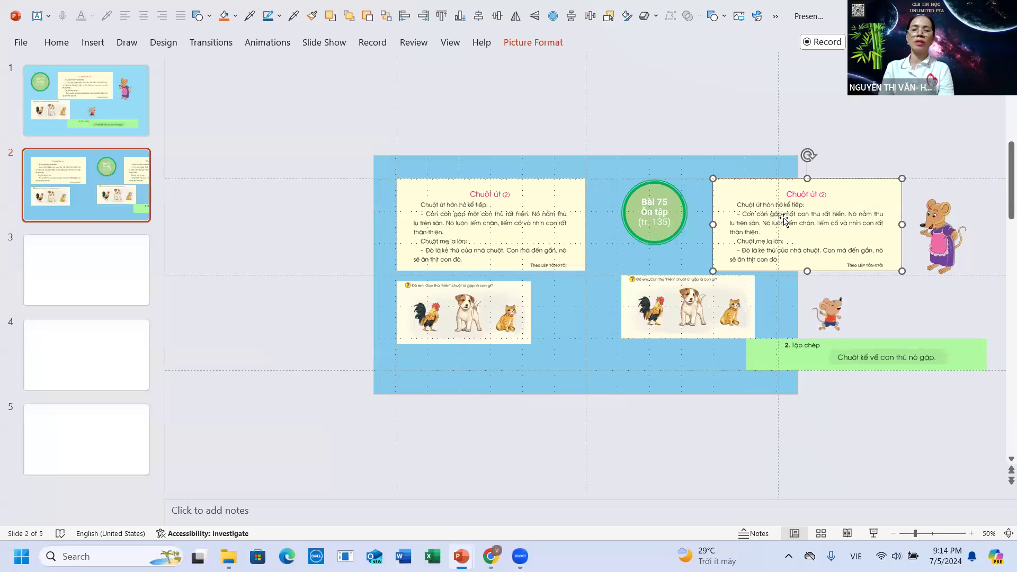
Delete the extra Chuột út passage and move the extra animals picture off the slide.
{"action": "key", "text": "Delete"}
{"action": "left_click", "coordinate": [715, 304]}
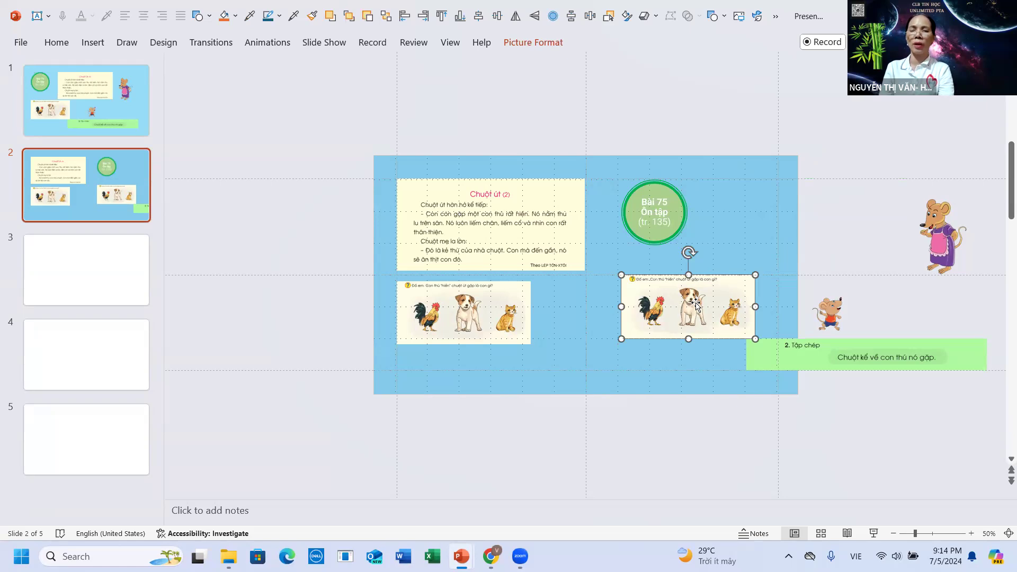
{"action": "mouse_move", "coordinate": [695, 302]}
{"action": "left_mouse_down"}
{"action": "mouse_move", "coordinate": [830, 282]}
{"action": "mouse_move", "coordinate": [894, 298]}
{"action": "left_mouse_up"}
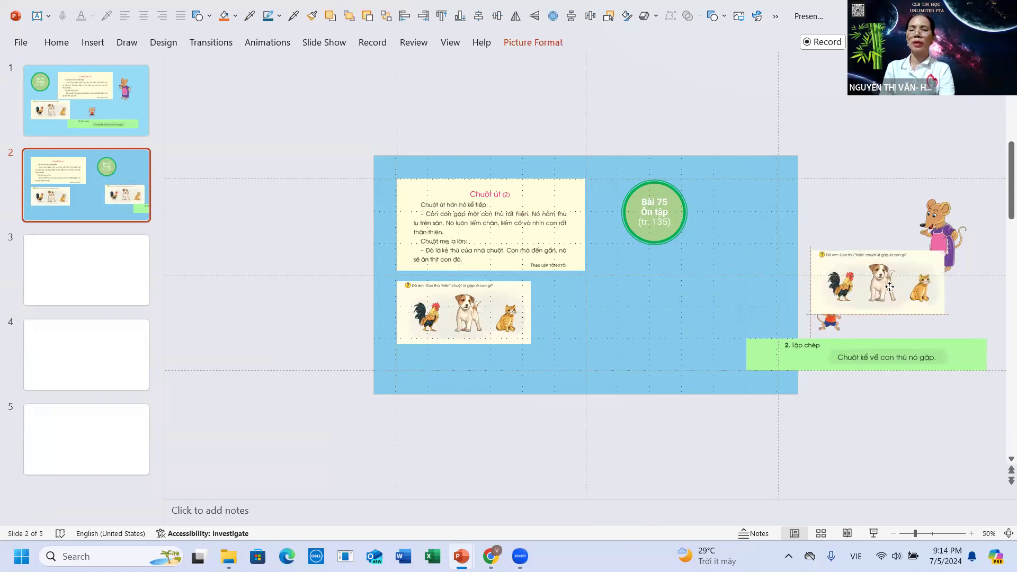
Place the Bài 75 circle, the mother mouse and the small mouse beside the remaining passage.
{"action": "left_click_drag", "start_coordinate": [829, 323], "coordinate": [602, 381]}
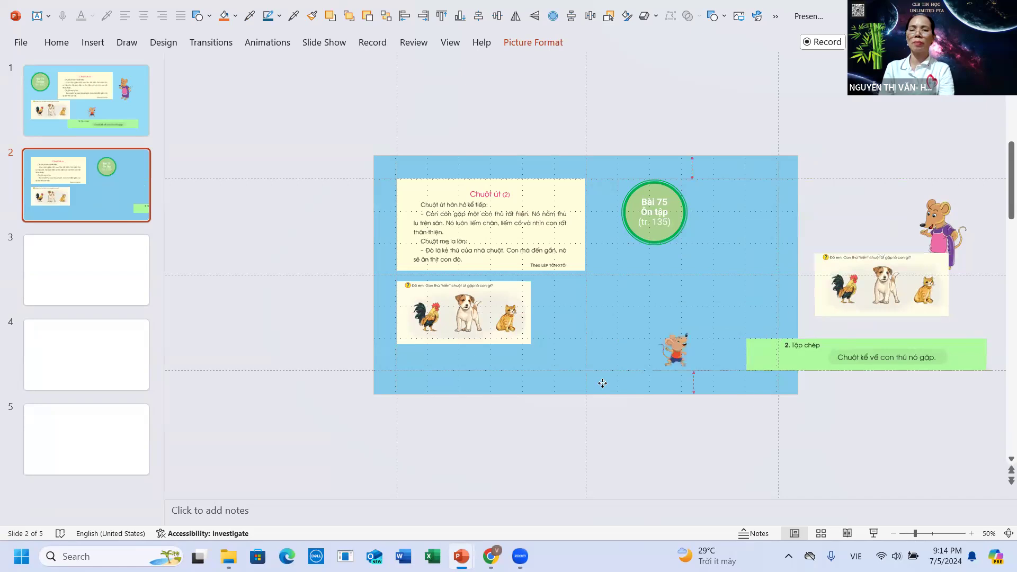
{"action": "left_click_drag", "start_coordinate": [939, 231], "coordinate": [726, 257]}
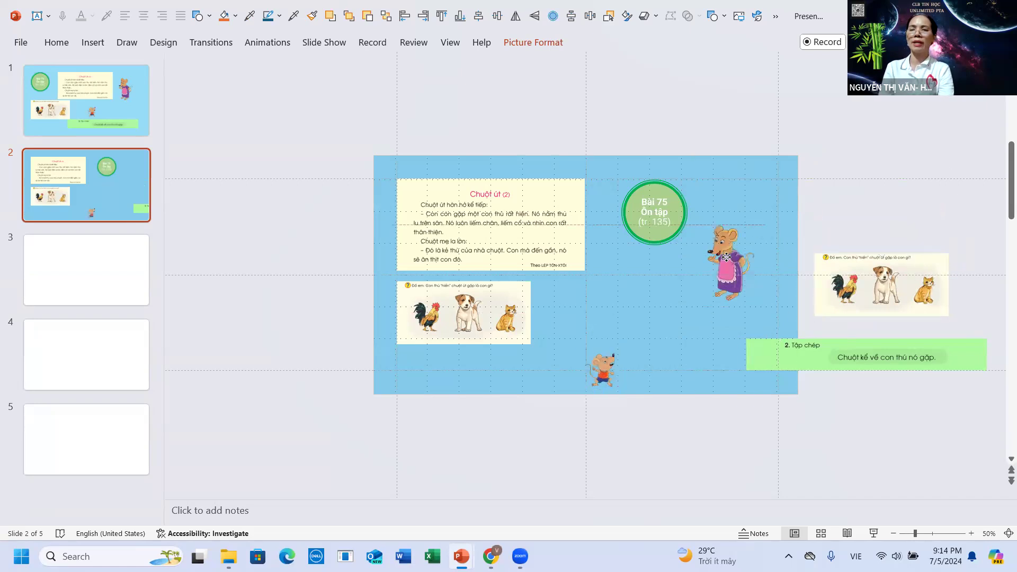
{"action": "left_click_drag", "start_coordinate": [665, 217], "coordinate": [736, 208]}
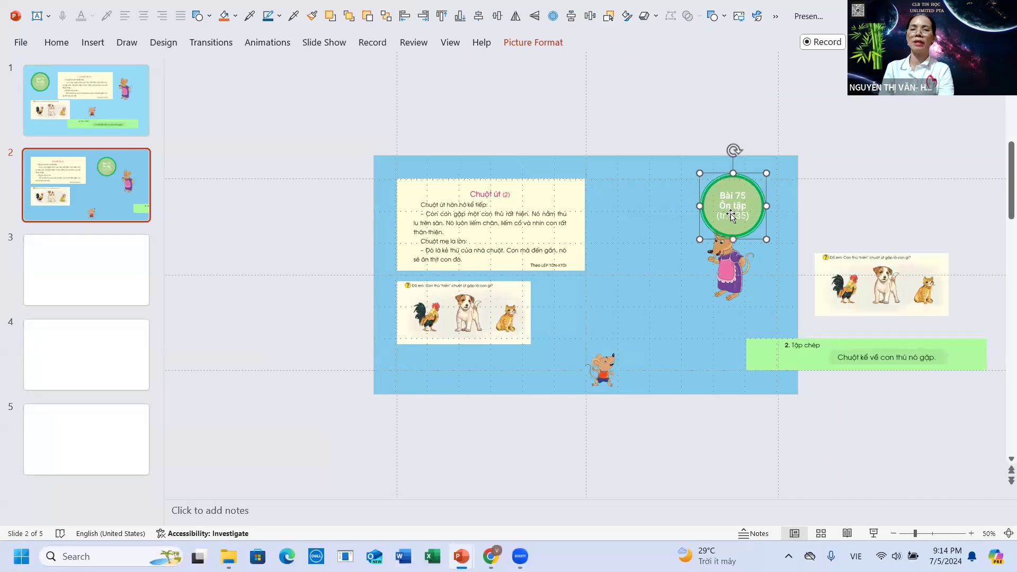
{"action": "left_click_drag", "start_coordinate": [729, 273], "coordinate": [716, 306]}
{"action": "mouse_move", "coordinate": [722, 227]}
{"action": "left_mouse_down"}
{"action": "mouse_move", "coordinate": [737, 212]}
{"action": "mouse_move", "coordinate": [724, 212]}
{"action": "left_mouse_up"}
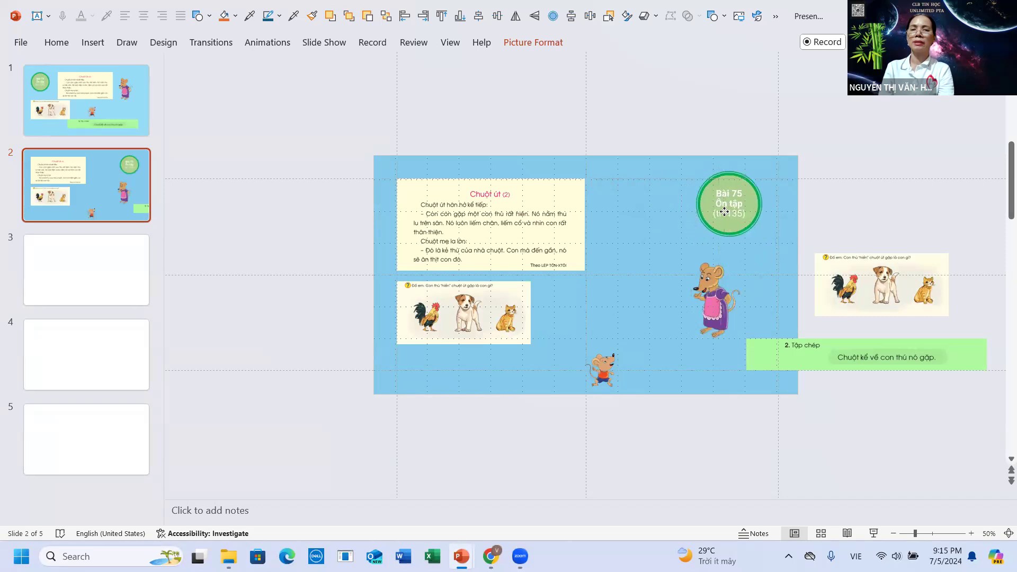
{"action": "left_click_drag", "start_coordinate": [725, 212], "coordinate": [731, 220]}
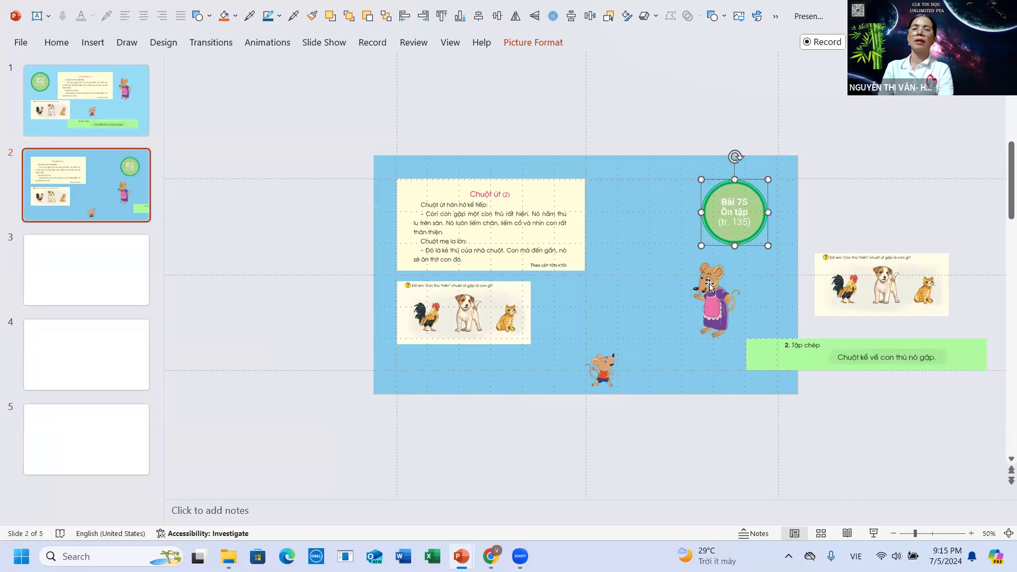
{"action": "left_click_drag", "start_coordinate": [710, 286], "coordinate": [639, 218]}
{"action": "left_click_drag", "start_coordinate": [605, 358], "coordinate": [604, 371]}
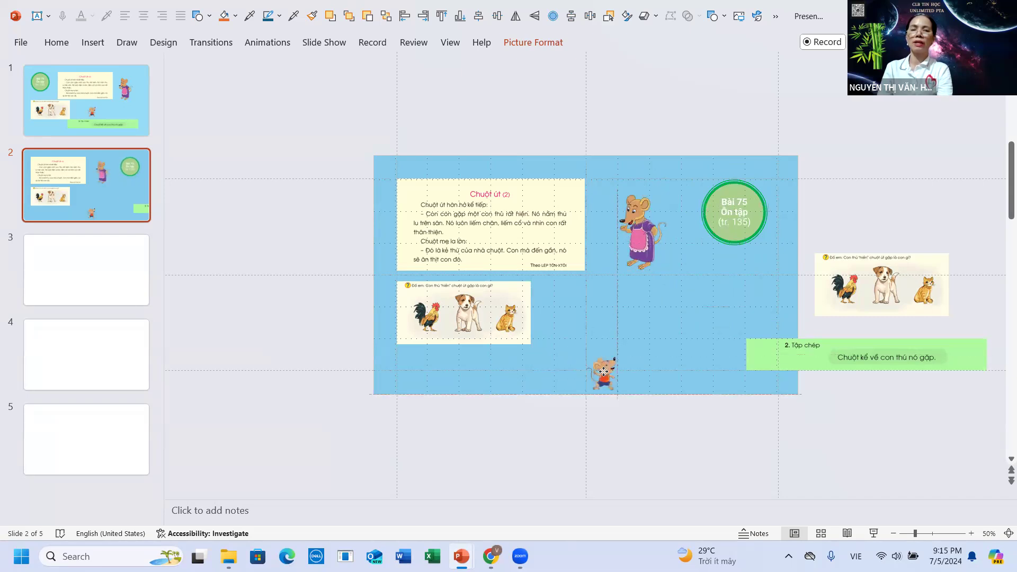
{"action": "left_click_drag", "start_coordinate": [604, 371], "coordinate": [645, 377]}
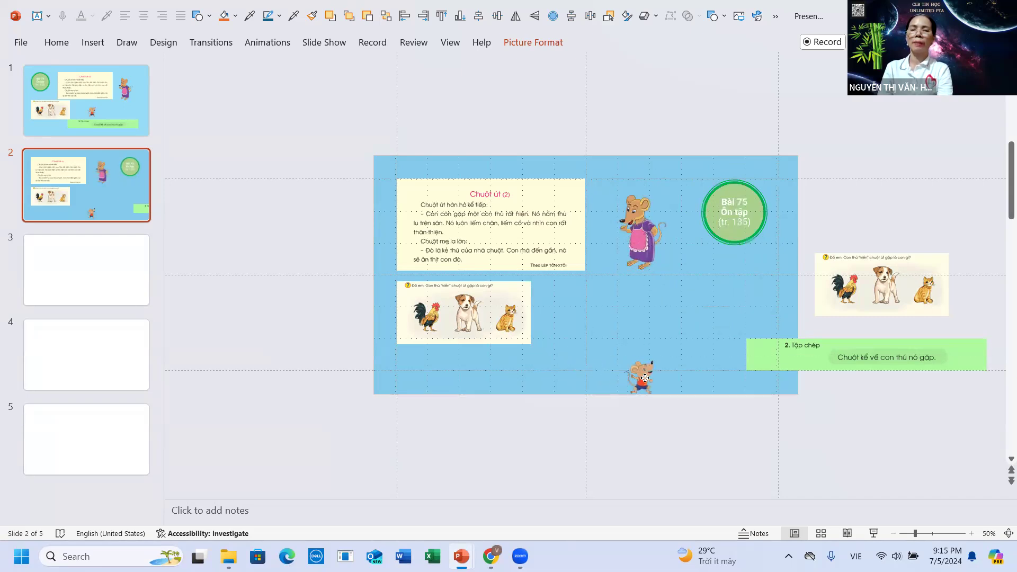
Rearrange the small mouse, the mother mouse and the Bài 75 circle next to each other.
{"action": "left_click", "coordinate": [641, 374]}
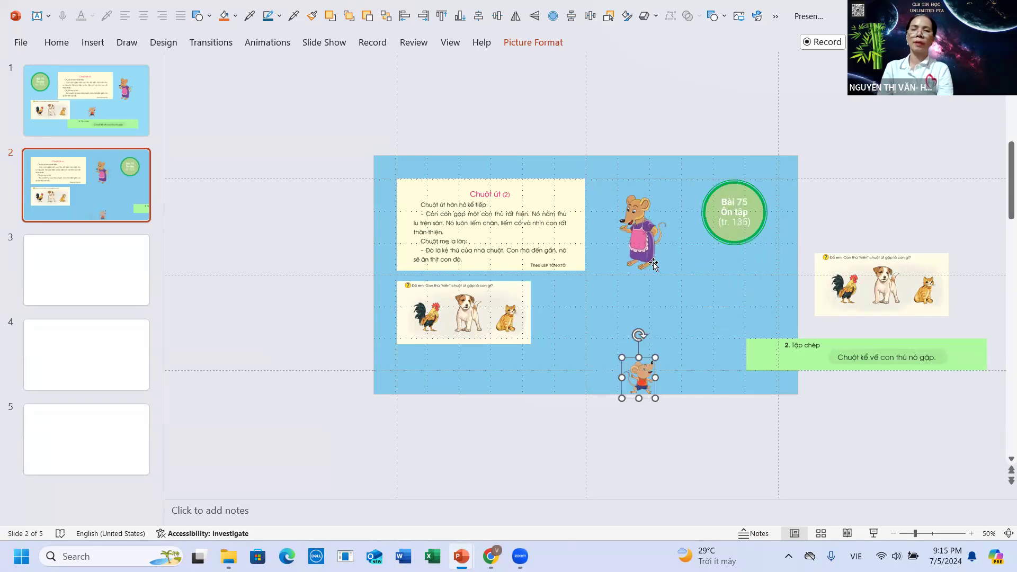
{"action": "left_click_drag", "start_coordinate": [640, 377], "coordinate": [657, 355]}
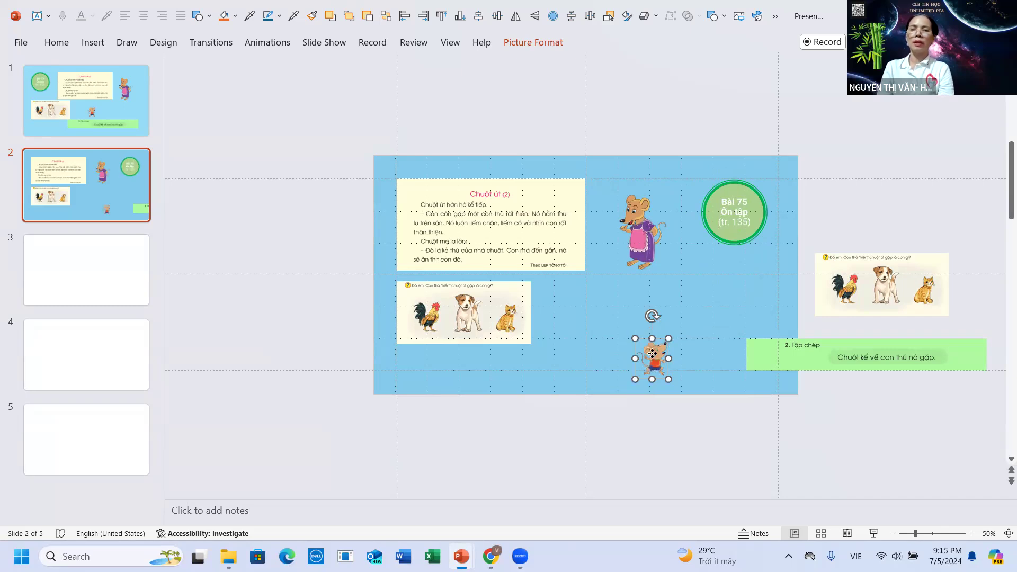
{"action": "left_click_drag", "start_coordinate": [655, 357], "coordinate": [607, 358]}
{"action": "left_click", "coordinate": [651, 249]}
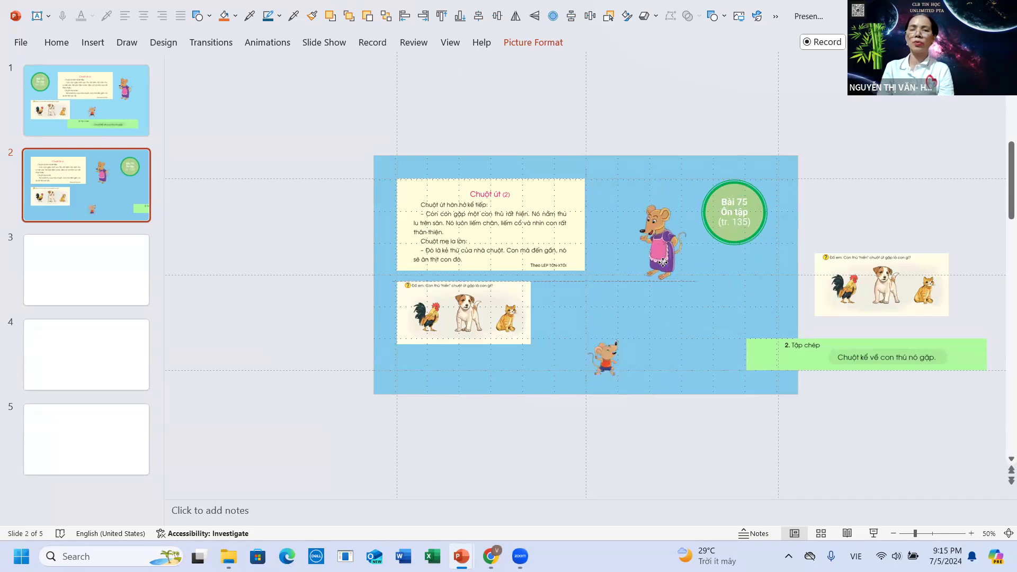
{"action": "left_click_drag", "start_coordinate": [651, 249], "coordinate": [703, 304]}
{"action": "left_click_drag", "start_coordinate": [713, 209], "coordinate": [661, 211]}
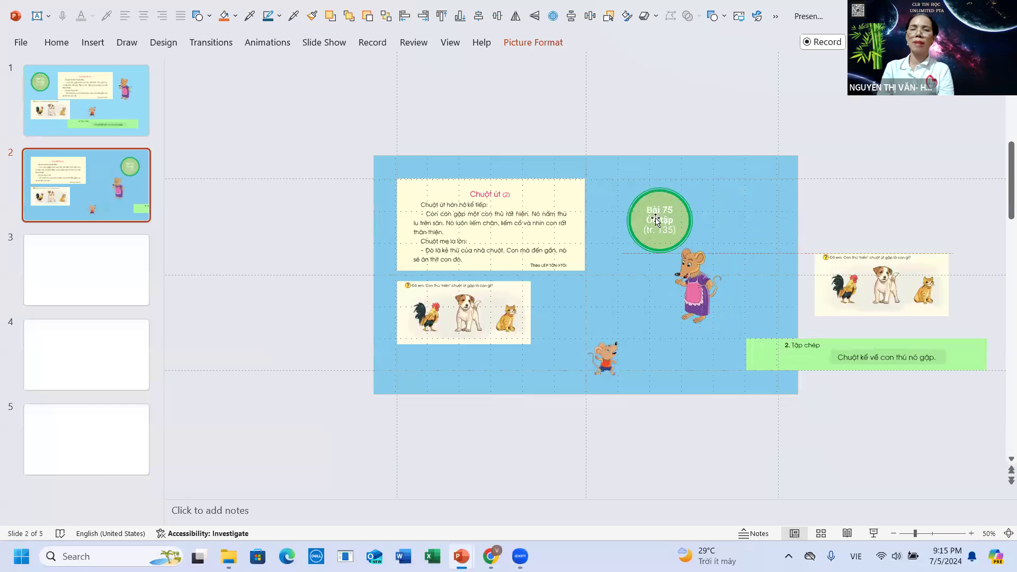
{"action": "left_click_drag", "start_coordinate": [697, 279], "coordinate": [742, 229]}
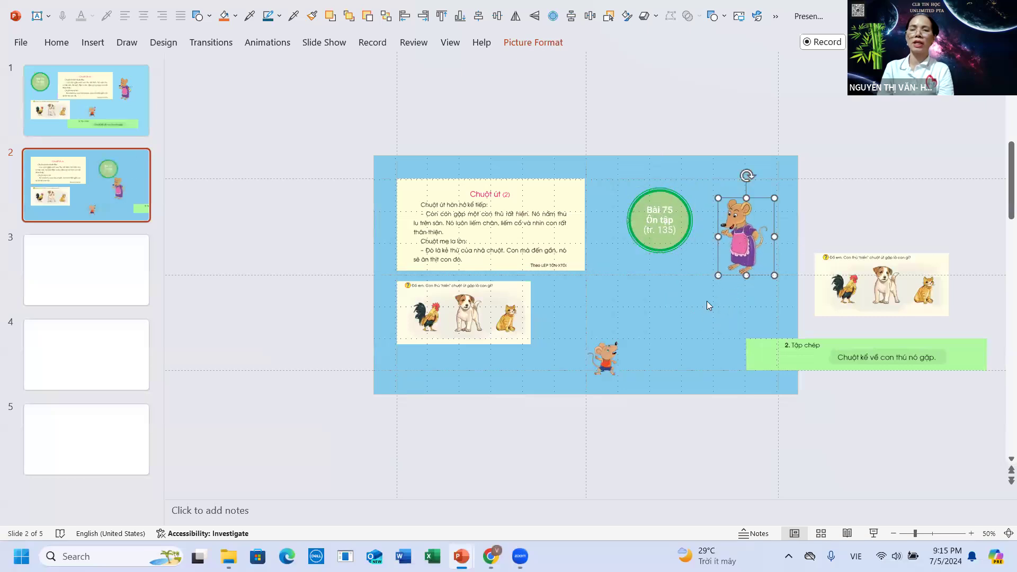
{"action": "left_click_drag", "start_coordinate": [607, 360], "coordinate": [641, 361]}
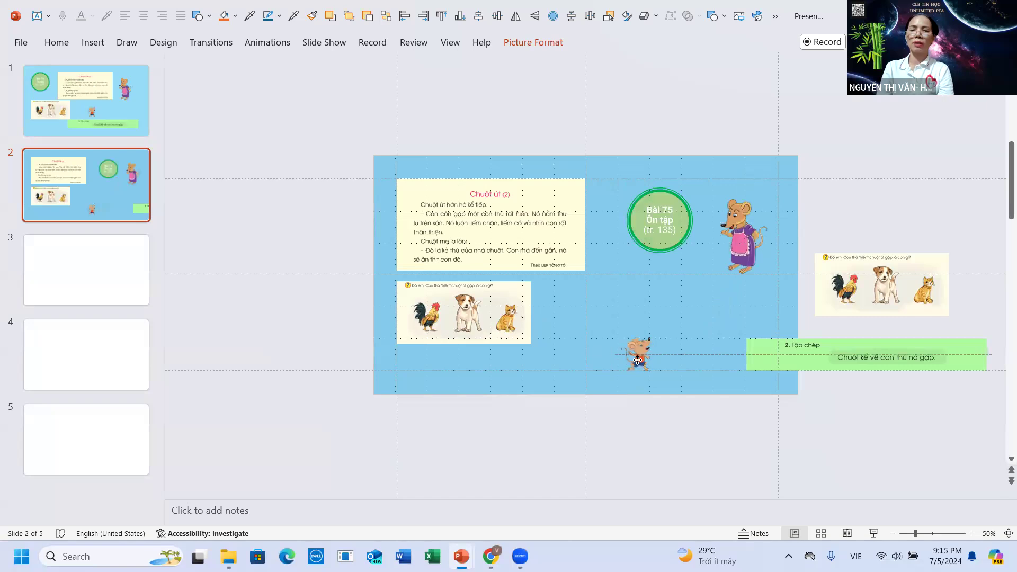
{"action": "left_click_drag", "start_coordinate": [734, 255], "coordinate": [723, 270]}
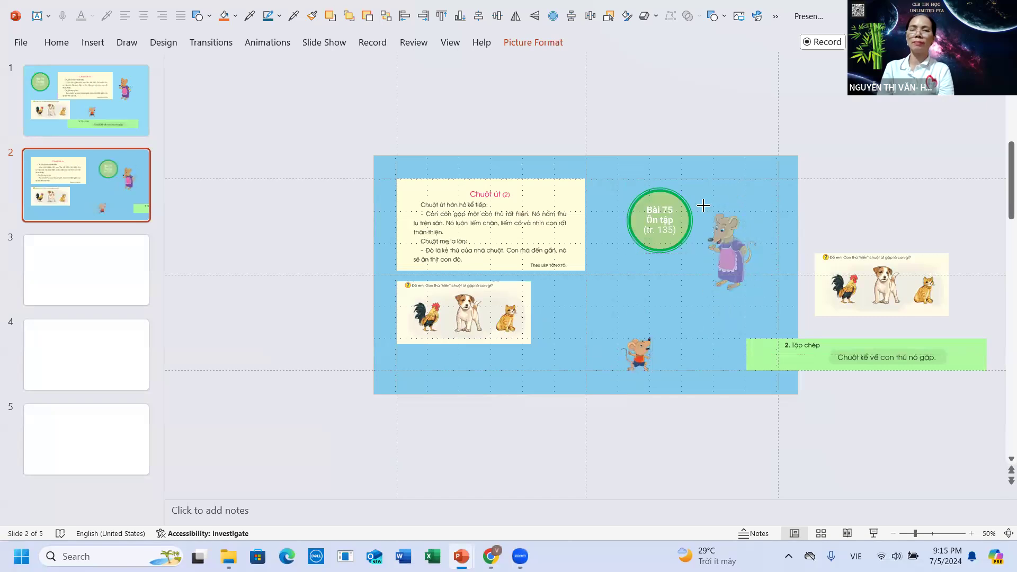
Enlarge the Bài 75 circle, the large mouse and the small mouse.
{"action": "left_click", "coordinate": [632, 214]}
{"action": "left_click_drag", "start_coordinate": [627, 188], "coordinate": [619, 180]}
{"action": "left_click_drag", "start_coordinate": [667, 224], "coordinate": [667, 227]}
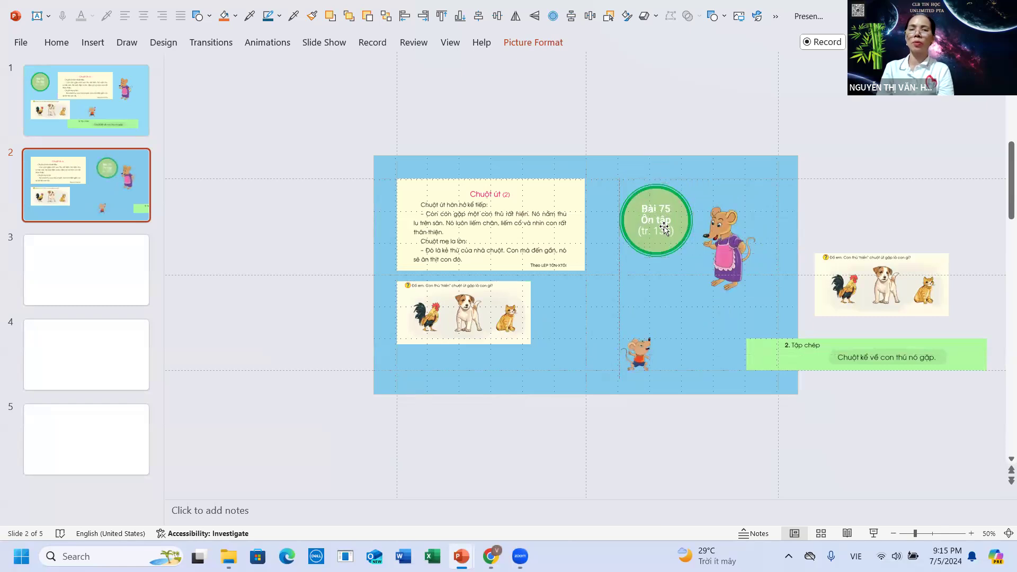
{"action": "left_click", "coordinate": [702, 213]}
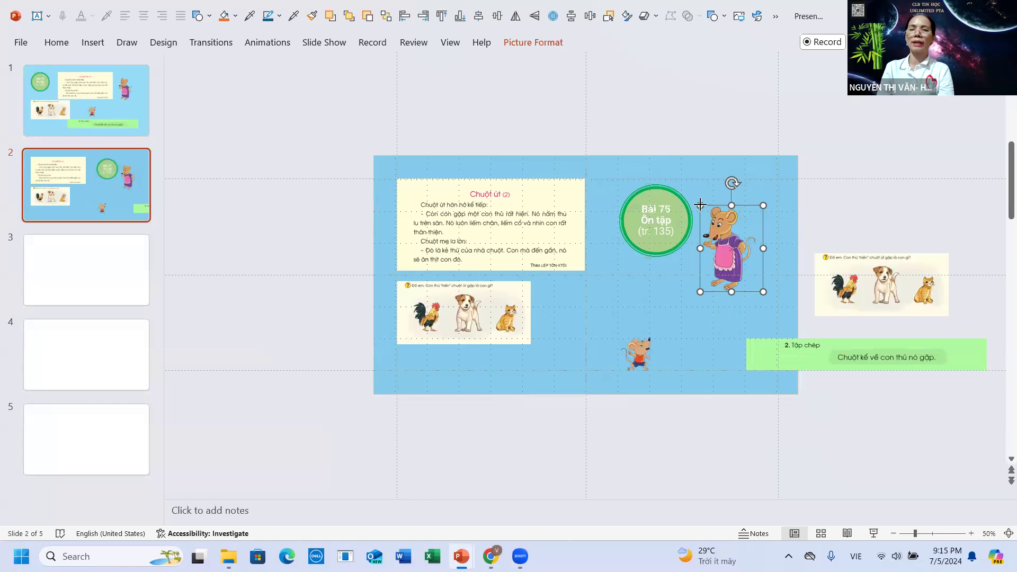
{"action": "left_click_drag", "start_coordinate": [701, 206], "coordinate": [695, 198]}
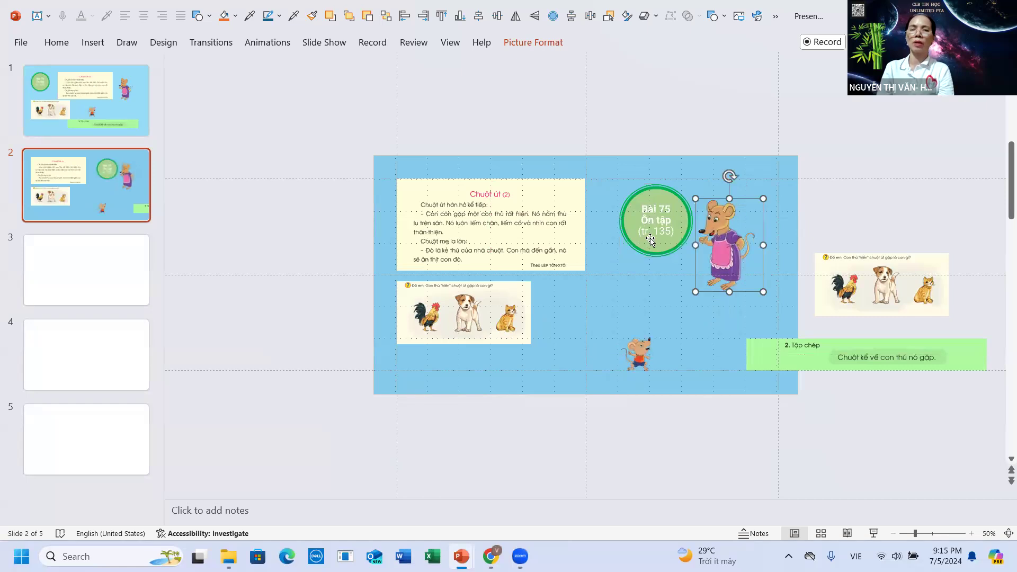
{"action": "left_click", "coordinate": [638, 360]}
{"action": "left_click_drag", "start_coordinate": [617, 331], "coordinate": [669, 345]}
Enlarge the animals picture under the passage and resize the Chuột út passage box.
{"action": "left_click", "coordinate": [528, 253]}
{"action": "left_click_drag", "start_coordinate": [486, 324], "coordinate": [499, 335]}
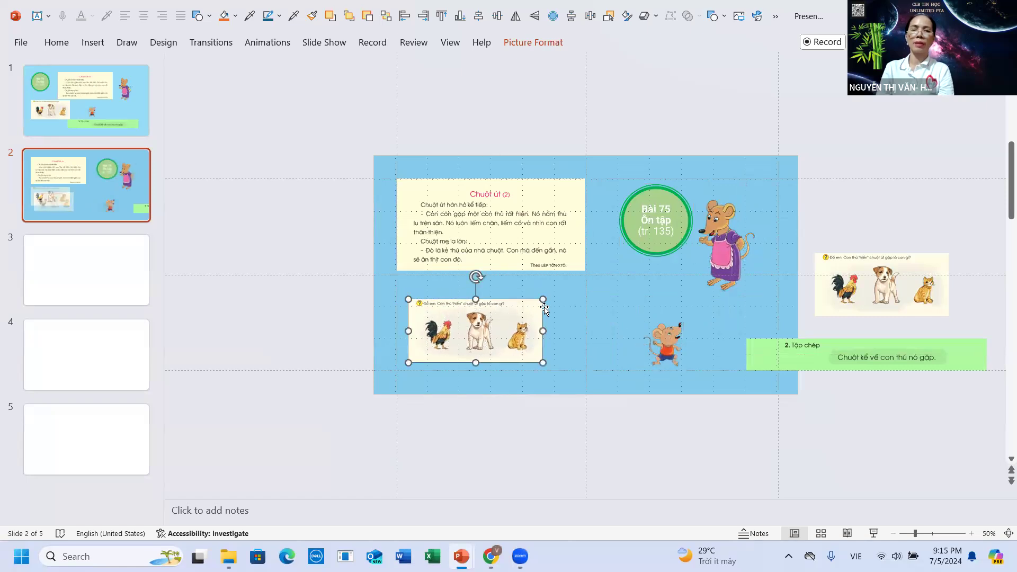
{"action": "left_click_drag", "start_coordinate": [539, 294], "coordinate": [564, 290]}
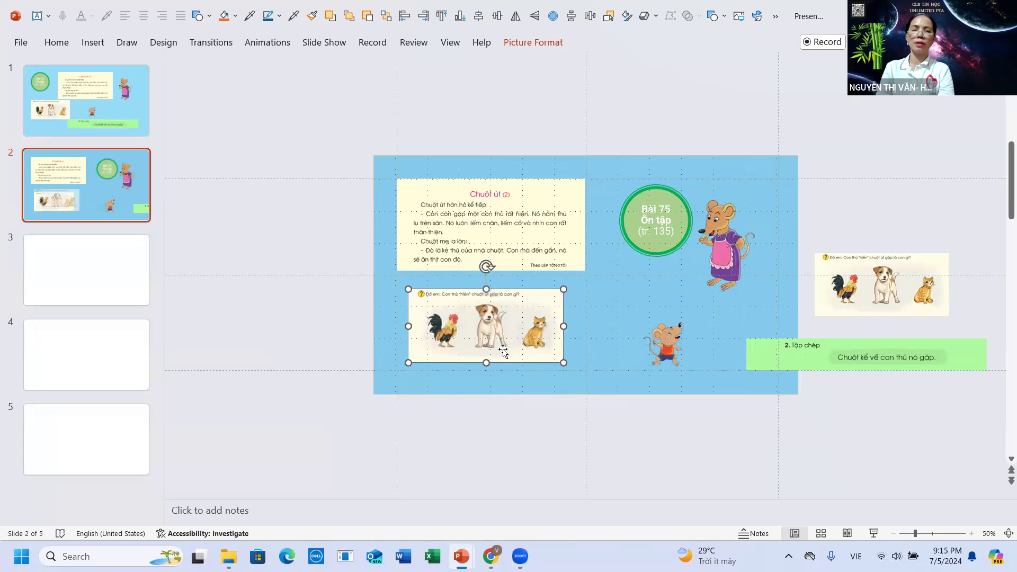
{"action": "mouse_move", "coordinate": [572, 367]}
{"action": "left_mouse_down"}
{"action": "mouse_move", "coordinate": [589, 375]}
{"action": "mouse_move", "coordinate": [502, 356]}
{"action": "left_mouse_up"}
{"action": "left_click_drag", "start_coordinate": [479, 241], "coordinate": [478, 237]}
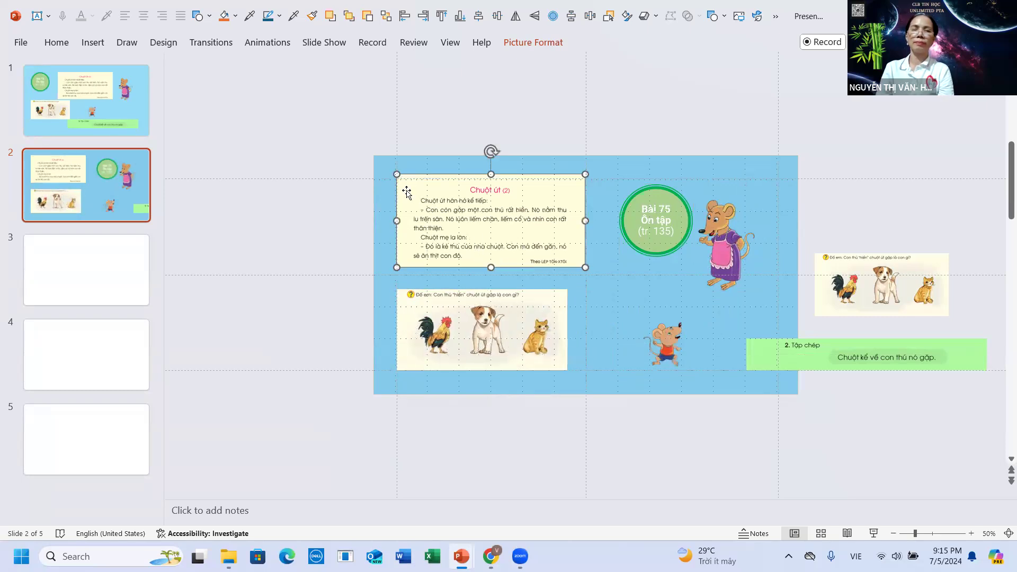
{"action": "left_click_drag", "start_coordinate": [585, 268], "coordinate": [601, 275]}
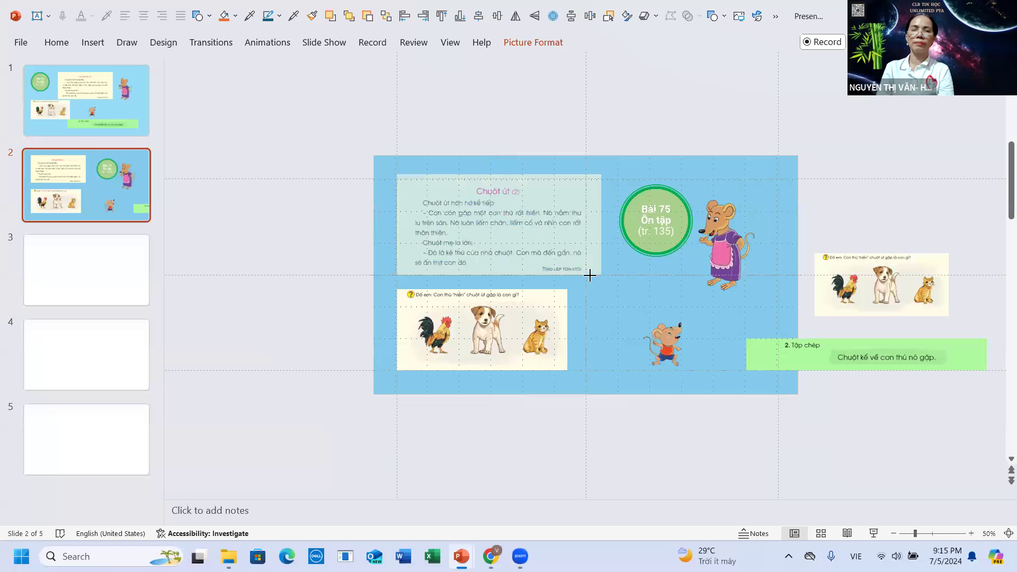
{"action": "left_click_drag", "start_coordinate": [528, 248], "coordinate": [522, 247]}
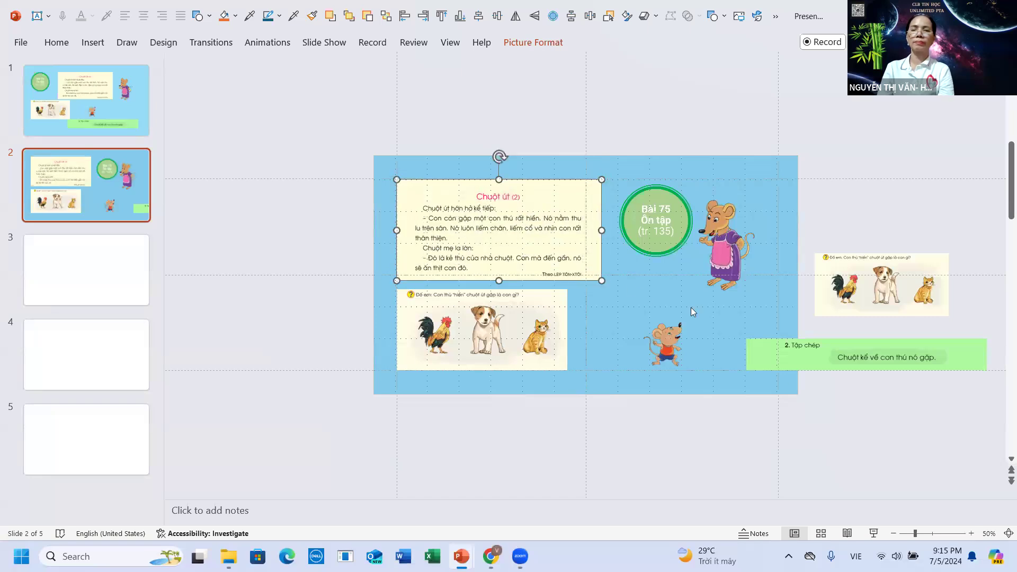
Narrow and reposition the green Tập chép box and raise the off-slide animals picture.
{"action": "left_click", "coordinate": [790, 360]}
{"action": "mouse_move", "coordinate": [787, 357]}
{"action": "left_mouse_down"}
{"action": "mouse_move", "coordinate": [758, 361]}
{"action": "mouse_move", "coordinate": [814, 361]}
{"action": "left_mouse_up"}
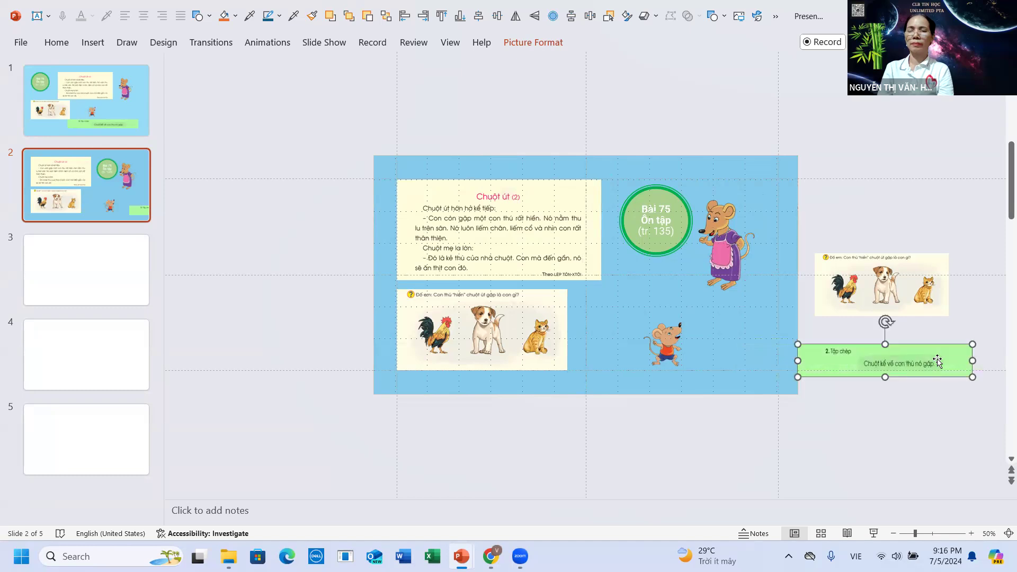
{"action": "left_click_drag", "start_coordinate": [973, 361], "coordinate": [955, 361]}
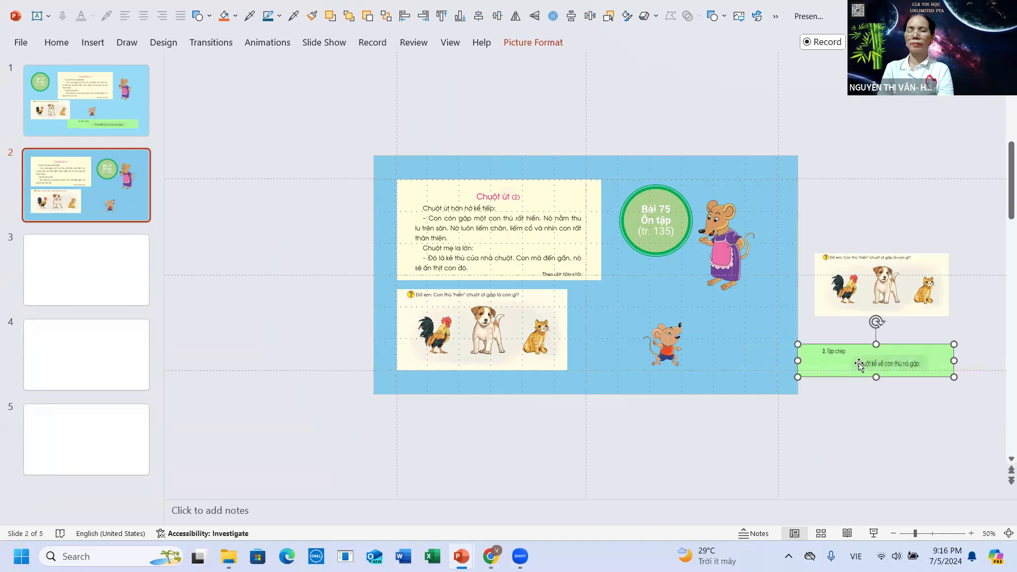
{"action": "left_click_drag", "start_coordinate": [859, 364], "coordinate": [876, 357]}
{"action": "left_click_drag", "start_coordinate": [864, 307], "coordinate": [853, 303]}
{"action": "left_click", "coordinate": [850, 338]}
{"action": "left_click_drag", "start_coordinate": [849, 338], "coordinate": [838, 329]}
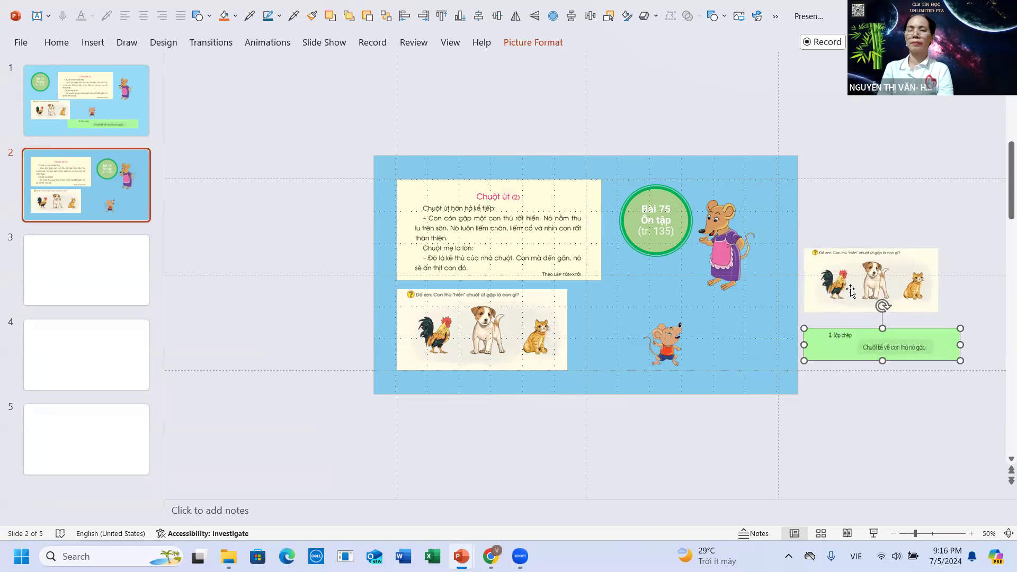
{"action": "left_click_drag", "start_coordinate": [853, 278], "coordinate": [851, 256]}
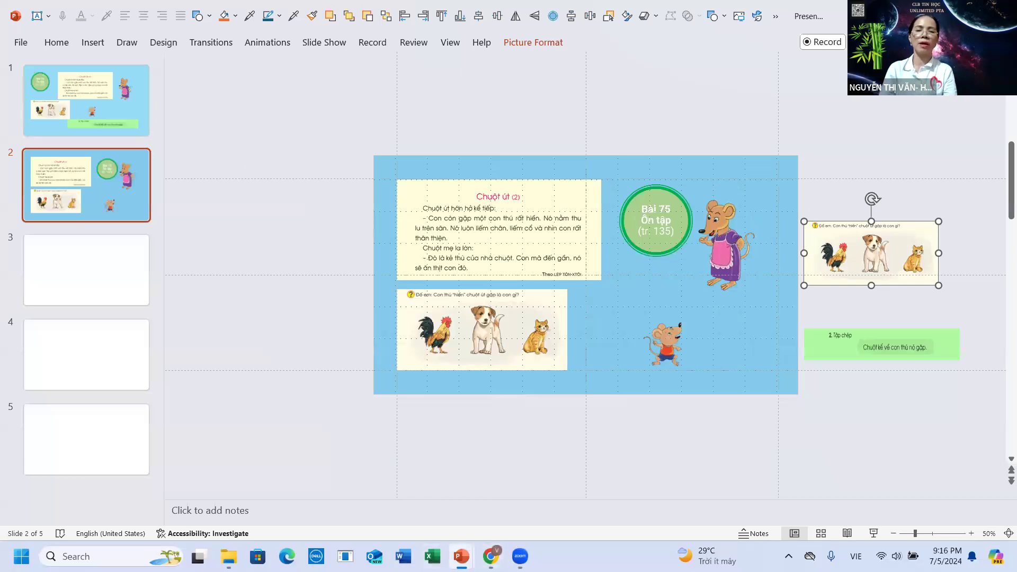
Inspect the reading passage text on slide 2 of Bài 75 Ôn tập, then bring up File Explorer.
{"action": "mouse_move", "coordinate": [461, 557]}
{"action": "left_click", "coordinate": [399, 522]}
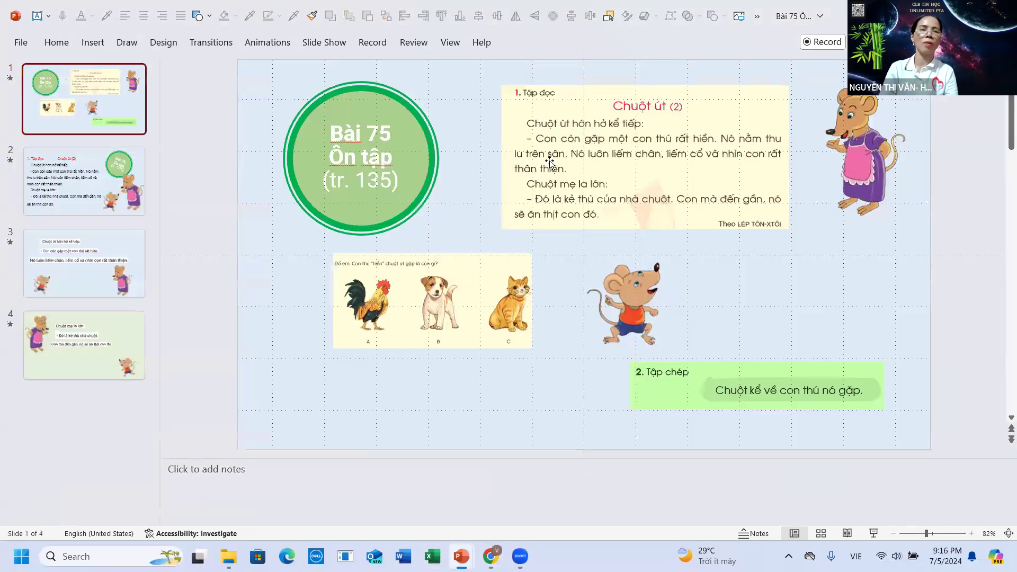
{"action": "left_click", "coordinate": [53, 180]}
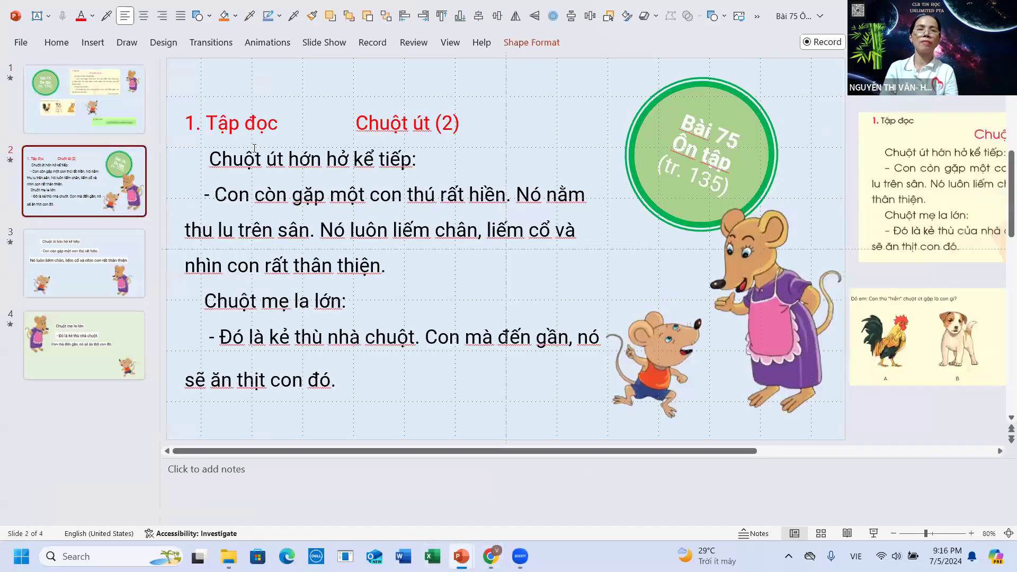
{"action": "left_click", "coordinate": [265, 195]}
{"action": "key", "text": "shift+Up"}
{"action": "key", "text": "Down"}
{"action": "key", "text": "Right"}
{"action": "key", "text": "Right"}
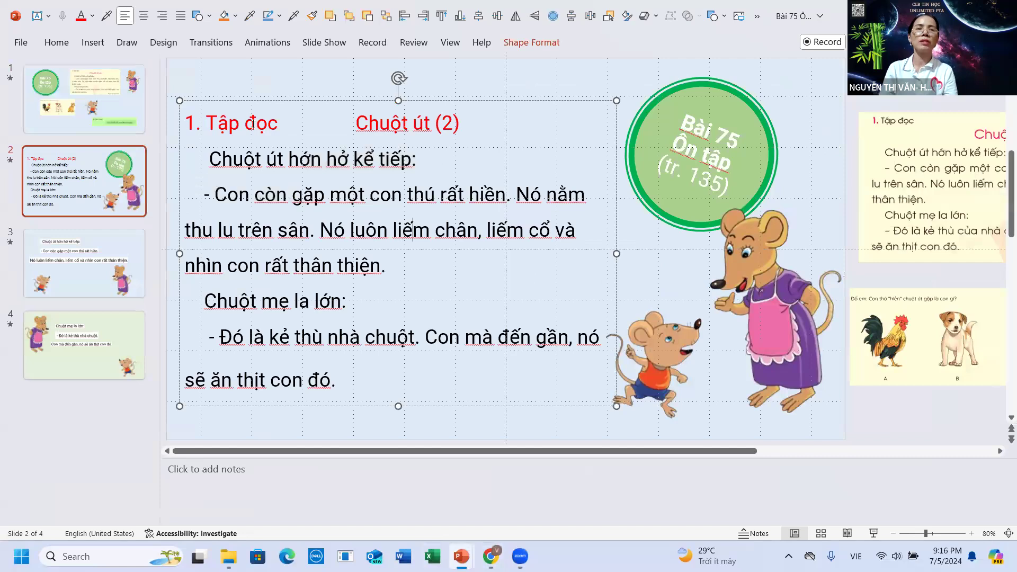
{"action": "left_click", "coordinate": [414, 208]}
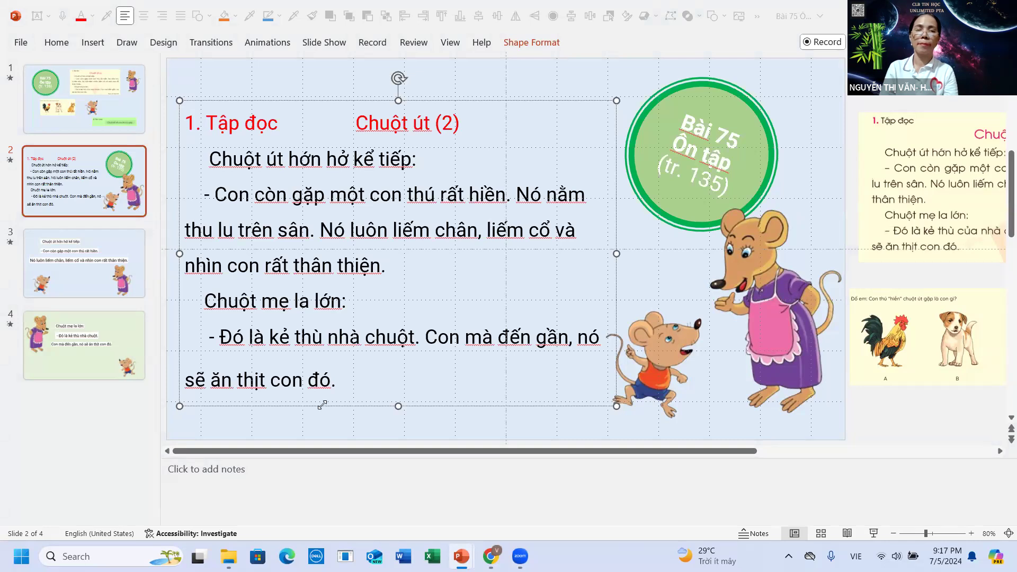
{"action": "left_click", "coordinate": [223, 554]}
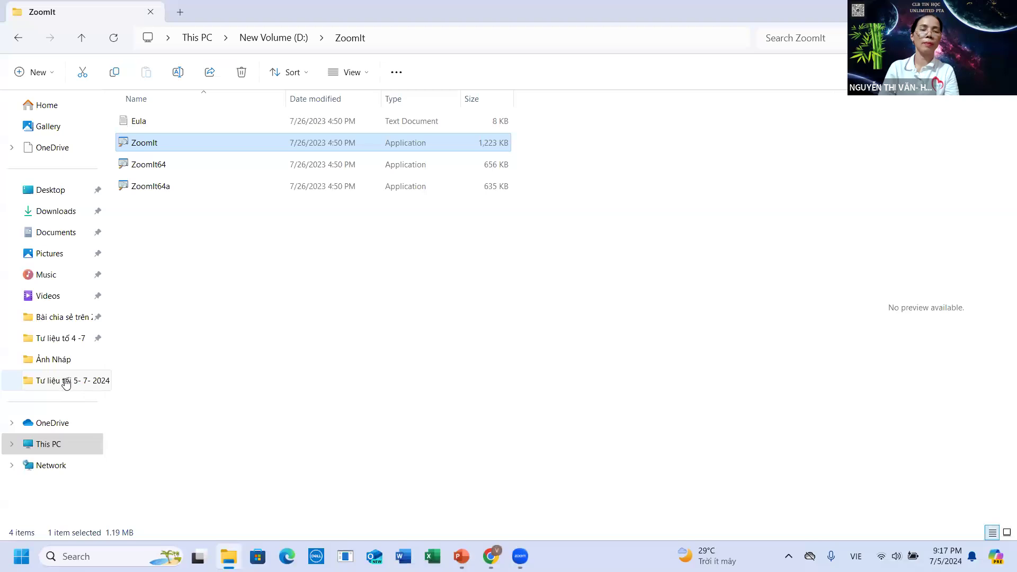
Copy the Chuột út 2 document from the Ảnh Nháp folder and return to Presentation1.
{"action": "left_click", "coordinate": [62, 359]}
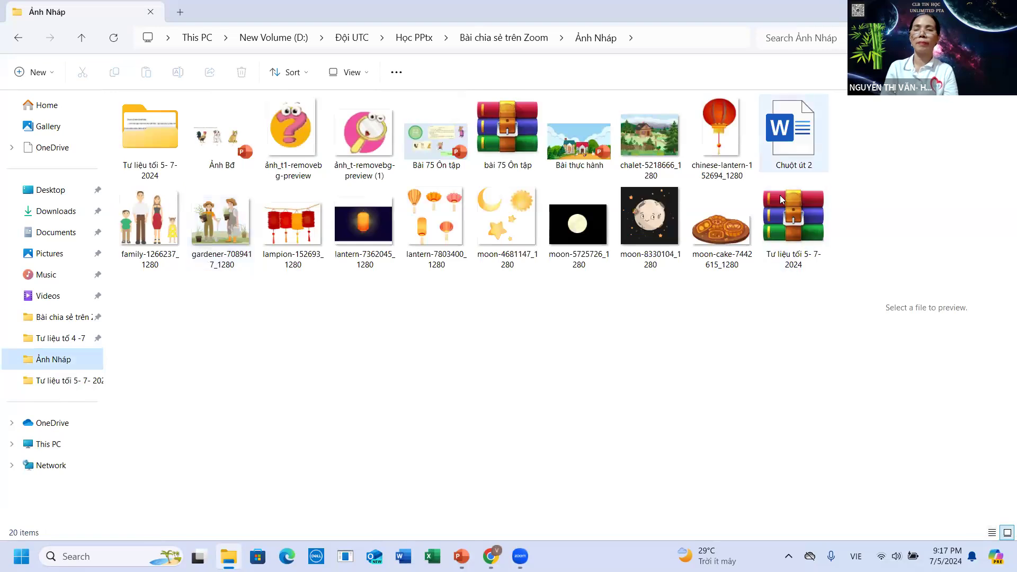
{"action": "right_click", "coordinate": [791, 140]}
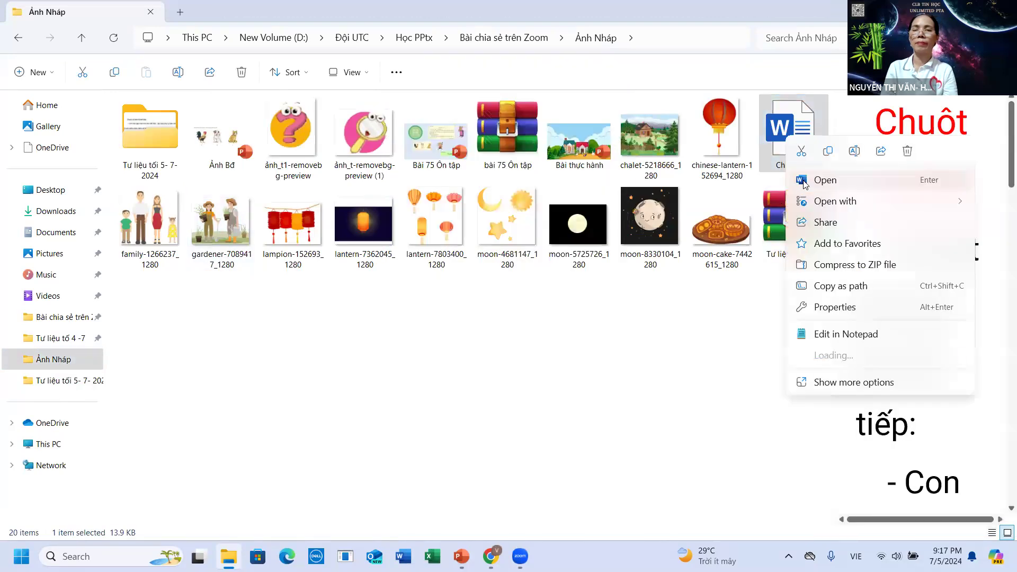
{"action": "left_click", "coordinate": [828, 152]}
{"action": "mouse_move", "coordinate": [519, 556]}
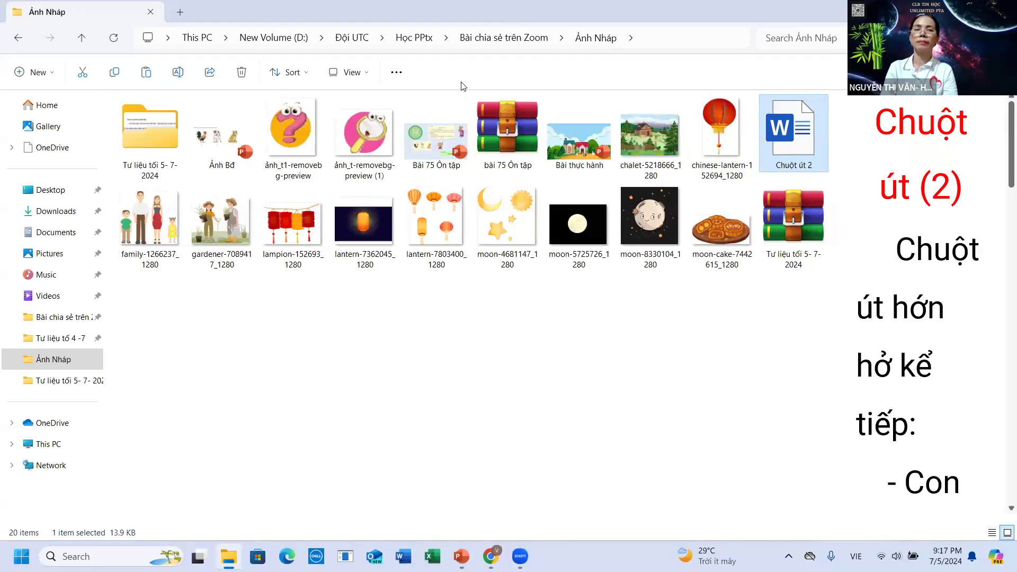
{"action": "right_click", "coordinate": [450, 409]}
{"action": "left_click", "coordinate": [449, 409]}
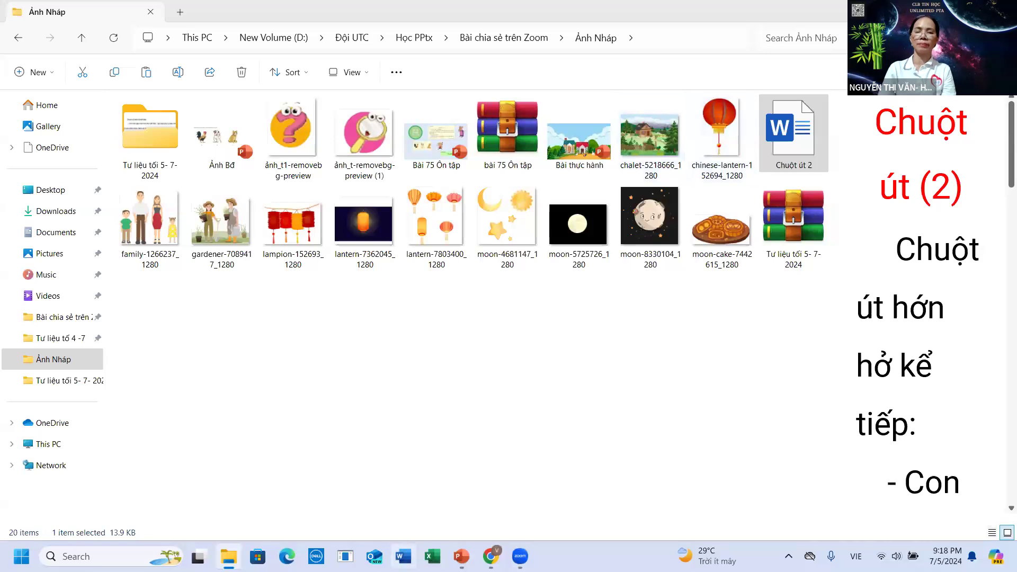
{"action": "mouse_move", "coordinate": [461, 557]}
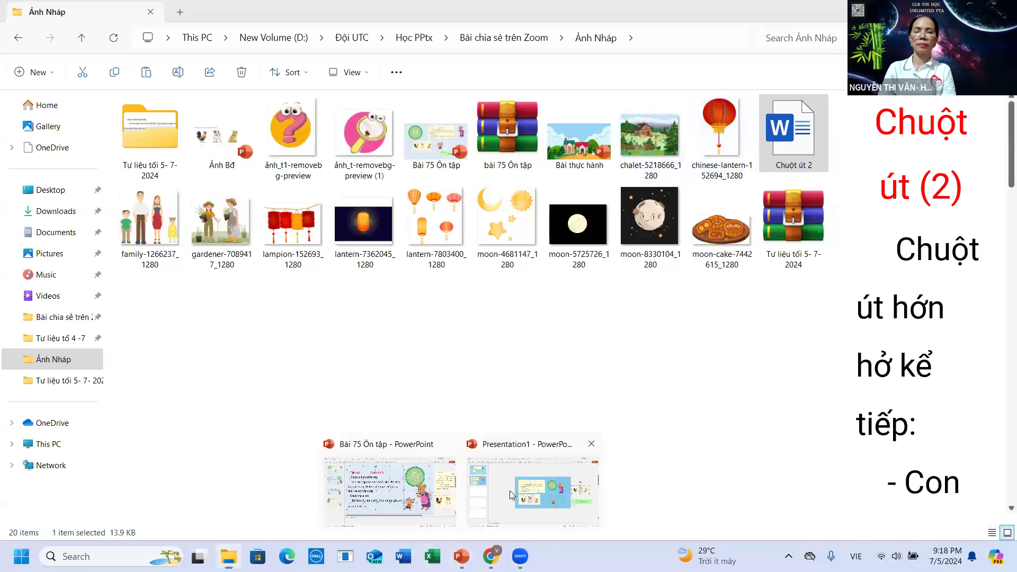
{"action": "left_click", "coordinate": [533, 490]}
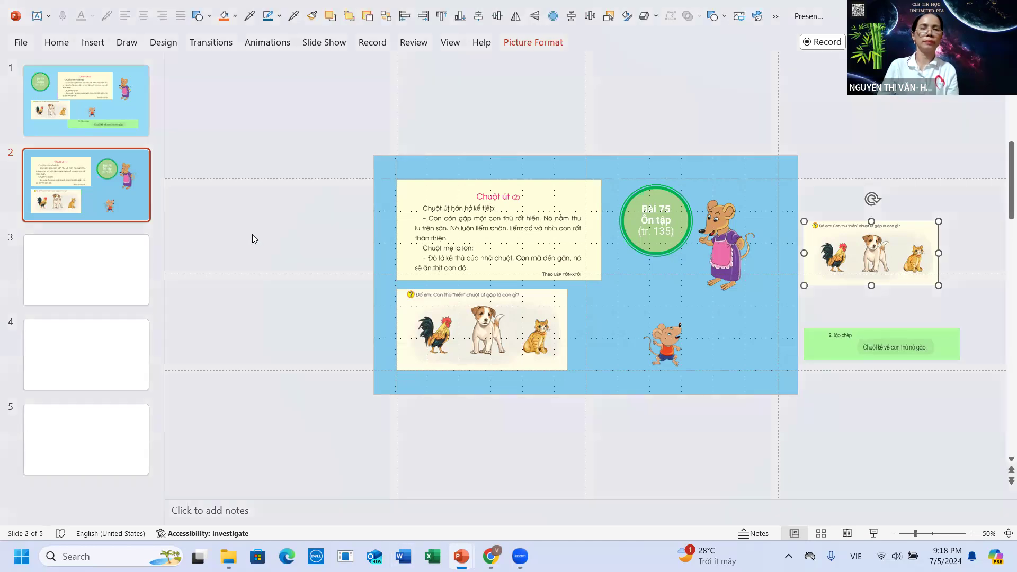
Paste the Chuột út (2) passage left of slide 2 and widen its text box.
{"action": "right_click", "coordinate": [253, 234]}
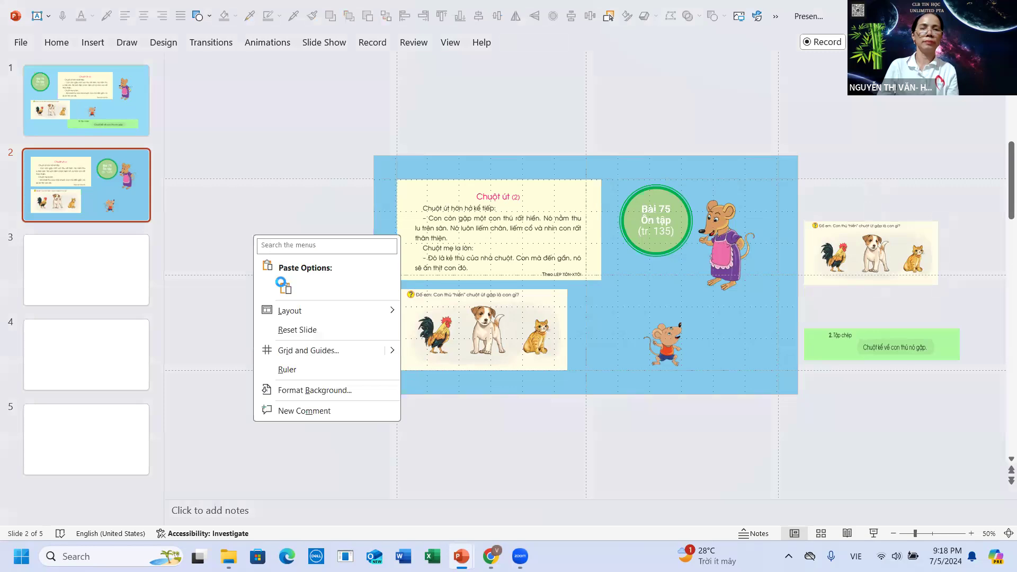
{"action": "left_click", "coordinate": [286, 288]}
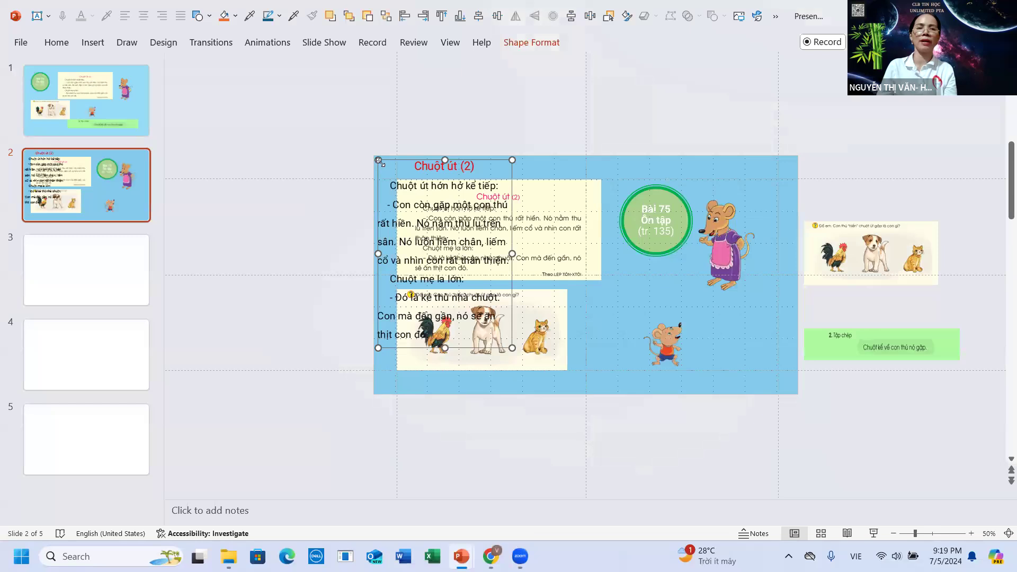
{"action": "left_click_drag", "start_coordinate": [382, 168], "coordinate": [224, 180]}
{"action": "left_click_drag", "start_coordinate": [355, 267], "coordinate": [397, 267]}
{"action": "left_click_drag", "start_coordinate": [220, 267], "coordinate": [192, 262]}
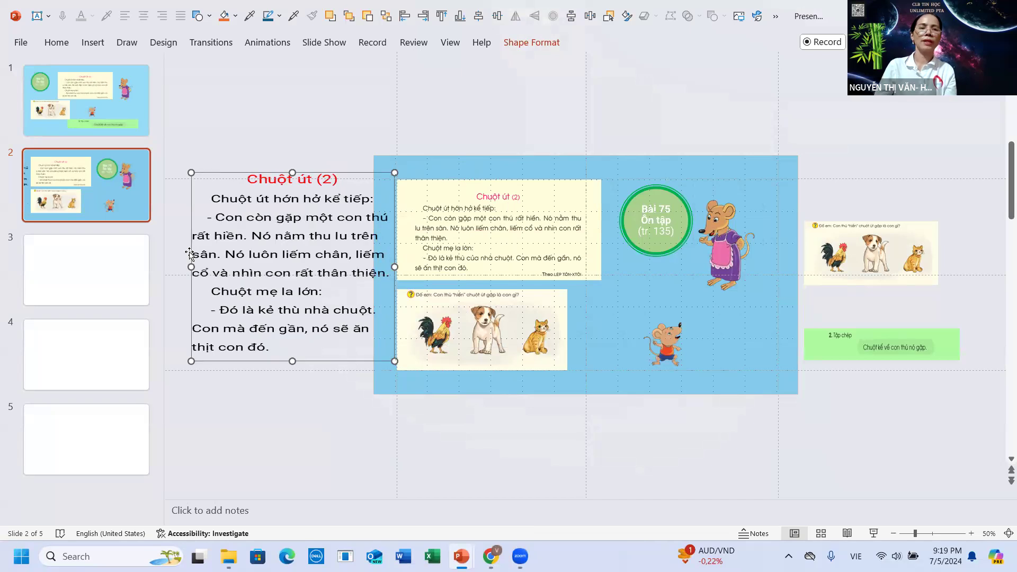
{"action": "left_click_drag", "start_coordinate": [191, 267], "coordinate": [178, 266]}
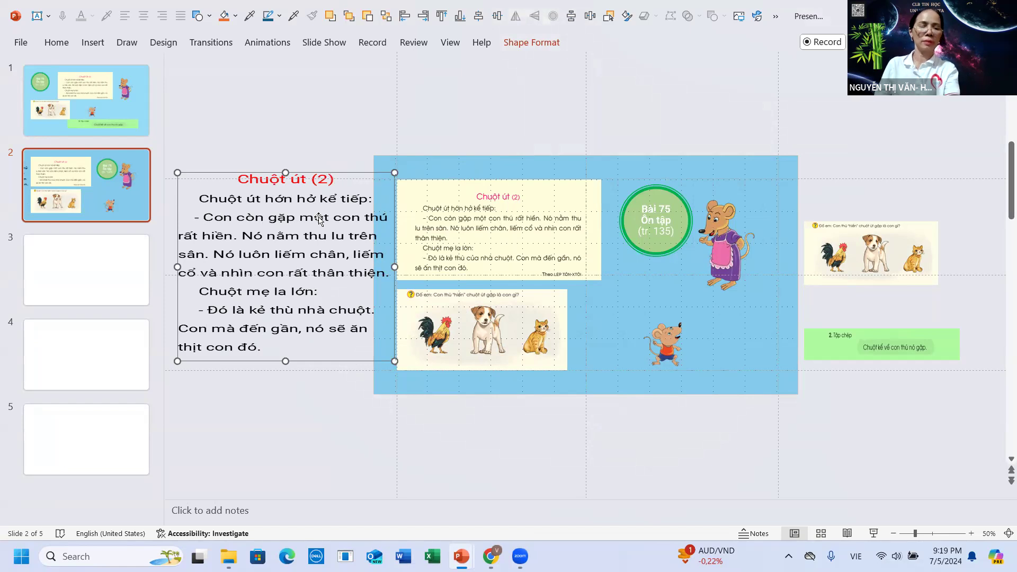
{"action": "left_click_drag", "start_coordinate": [290, 211], "coordinate": [298, 211]}
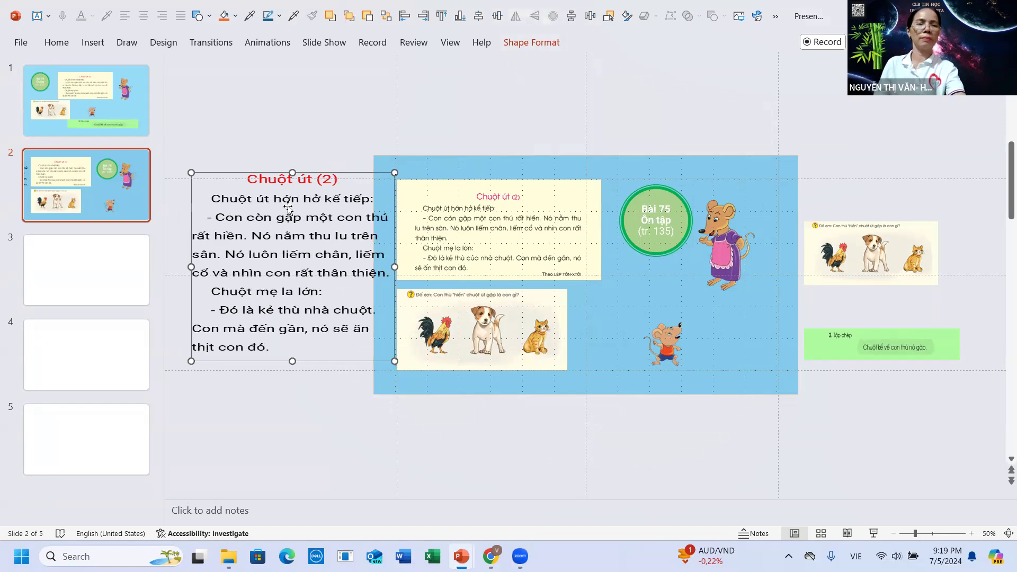
Select the pasted passage box beside the slide and delete it.
{"action": "left_click", "coordinate": [56, 44]}
{"action": "left_click", "coordinate": [302, 192]}
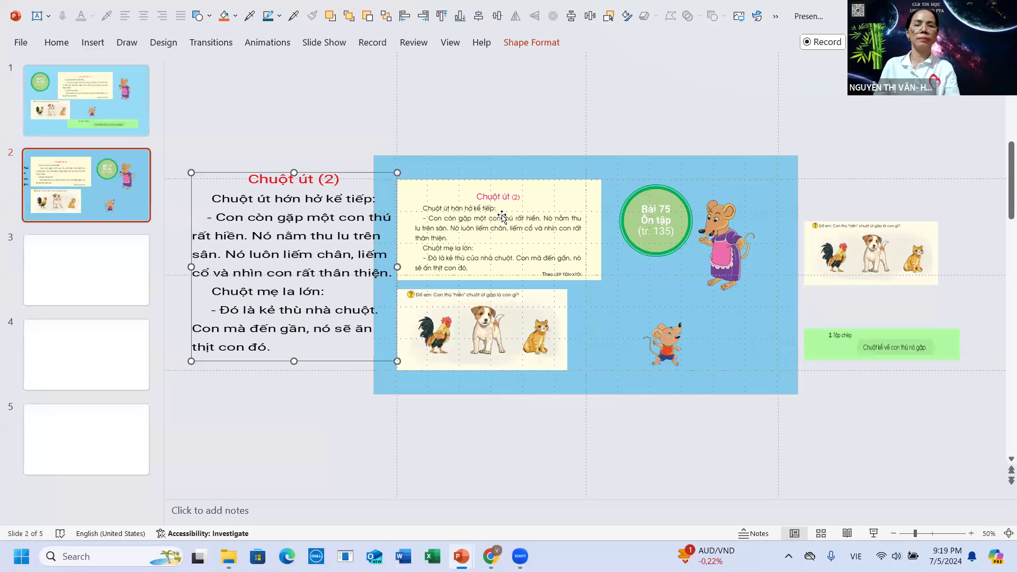
{"action": "key", "text": "Delete"}
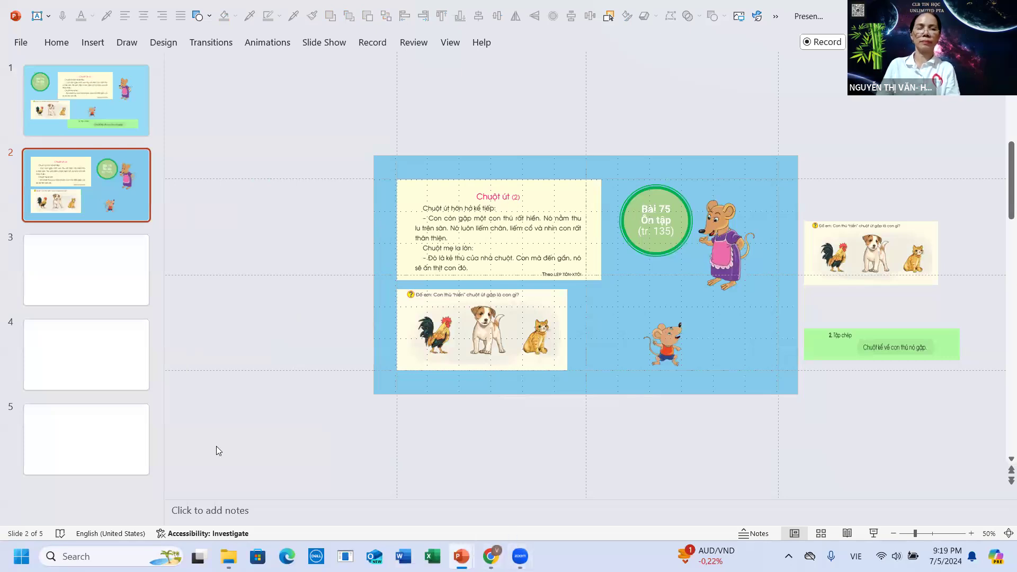
{"action": "left_click", "coordinate": [53, 277]}
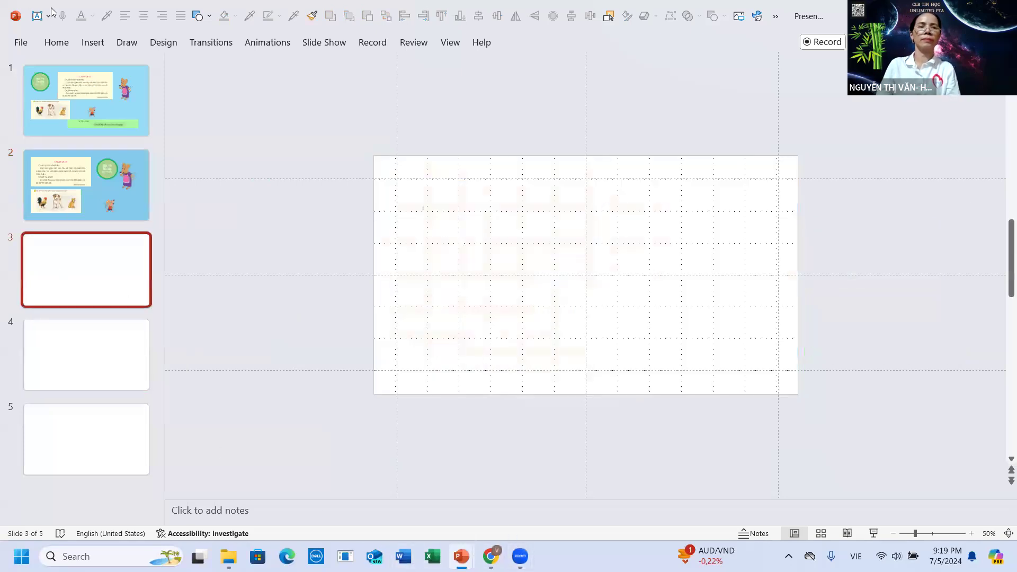
{"action": "left_click", "coordinate": [93, 42]}
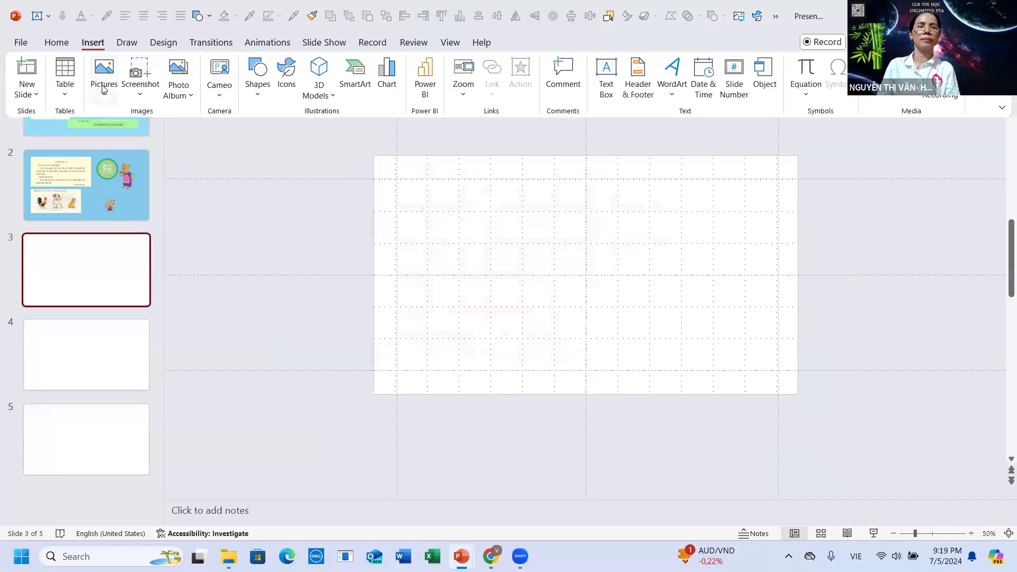
{"action": "left_click", "coordinate": [104, 91]}
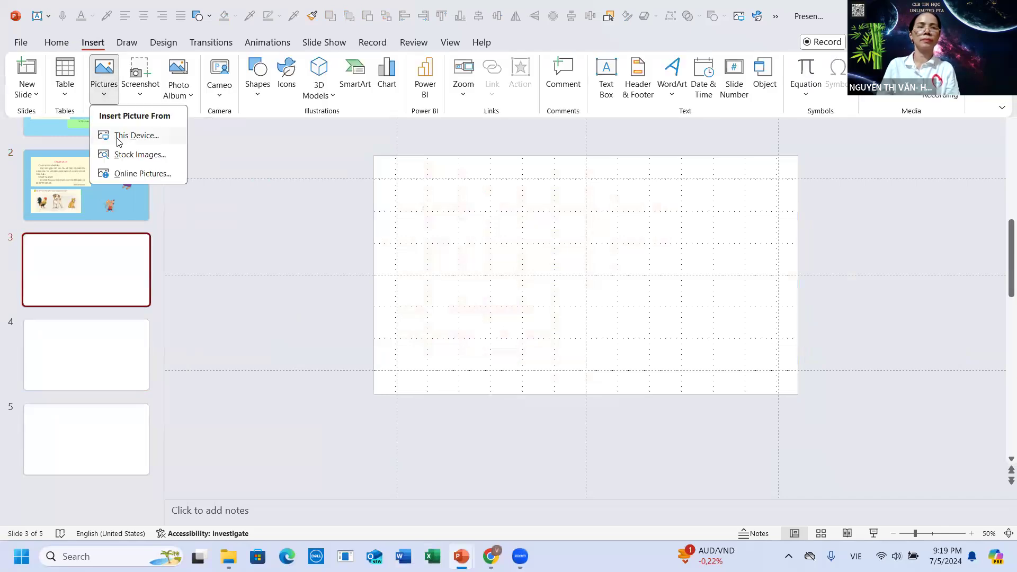
{"action": "left_click", "coordinate": [119, 137]}
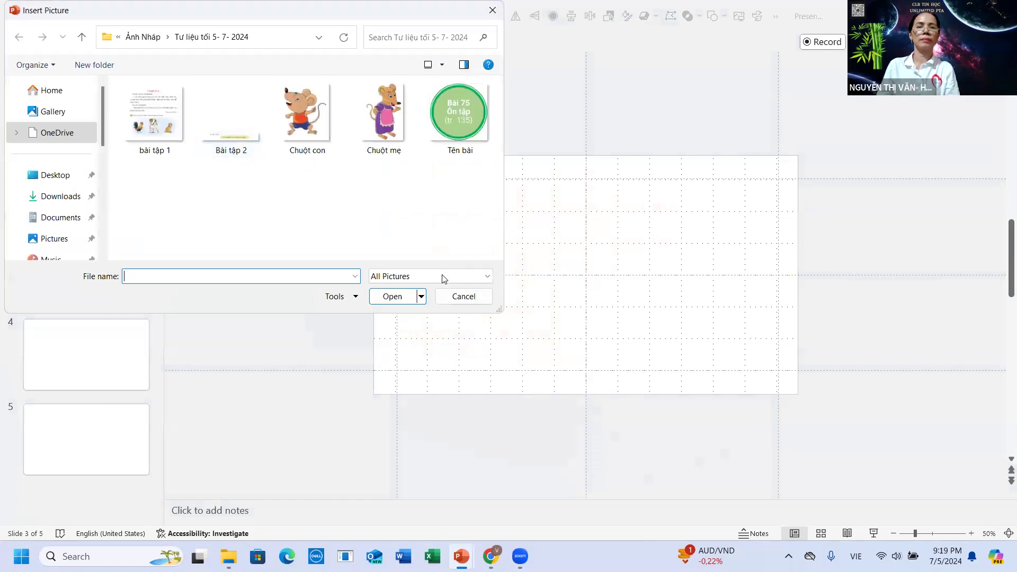
{"action": "left_click", "coordinate": [461, 296]}
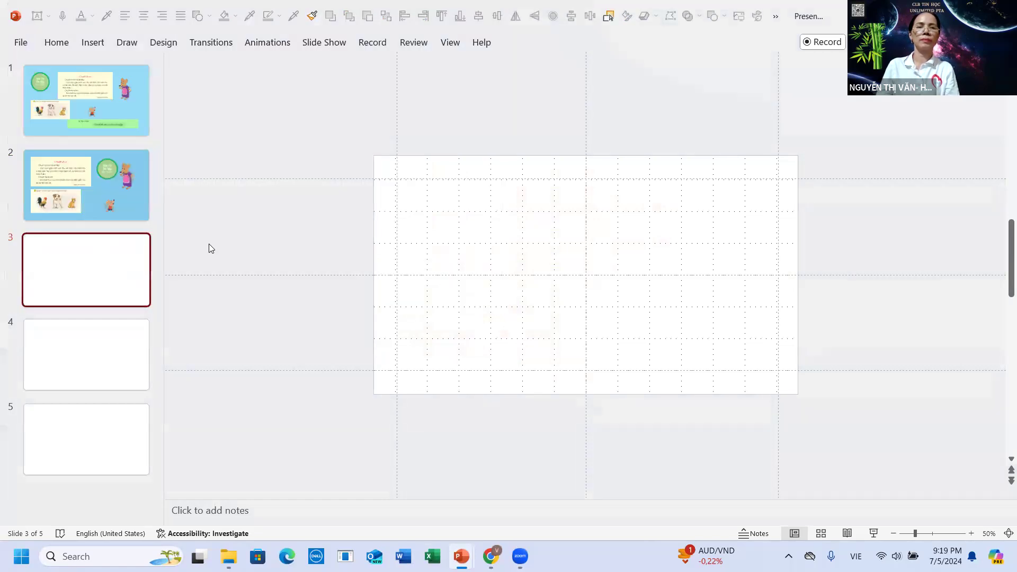
{"action": "left_click", "coordinate": [109, 190]}
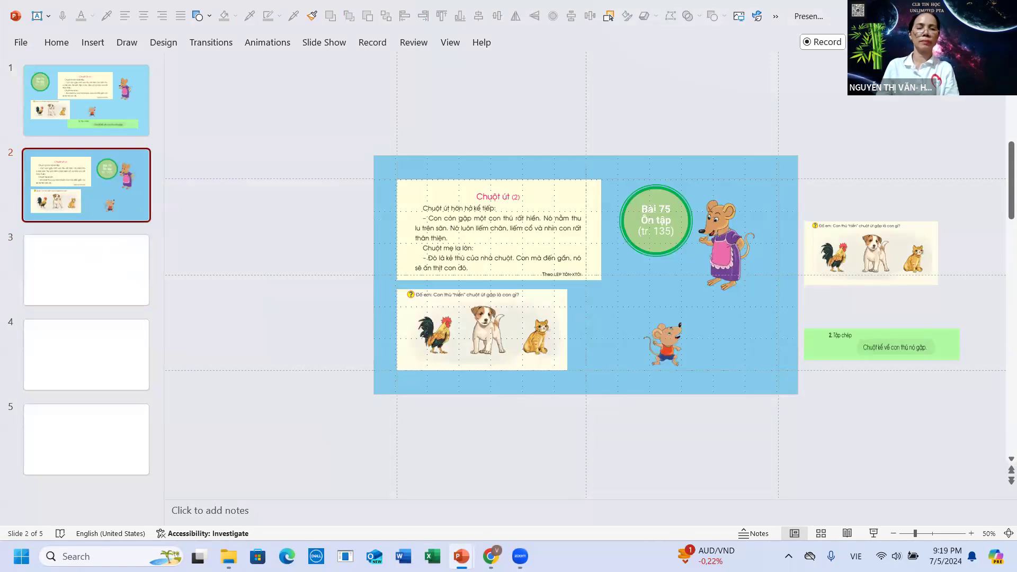
Copy the reading passage box from the Bài 75 Ôn tập deck and paste it onto Presentation1's slide 2.
{"action": "left_click", "coordinate": [381, 506]}
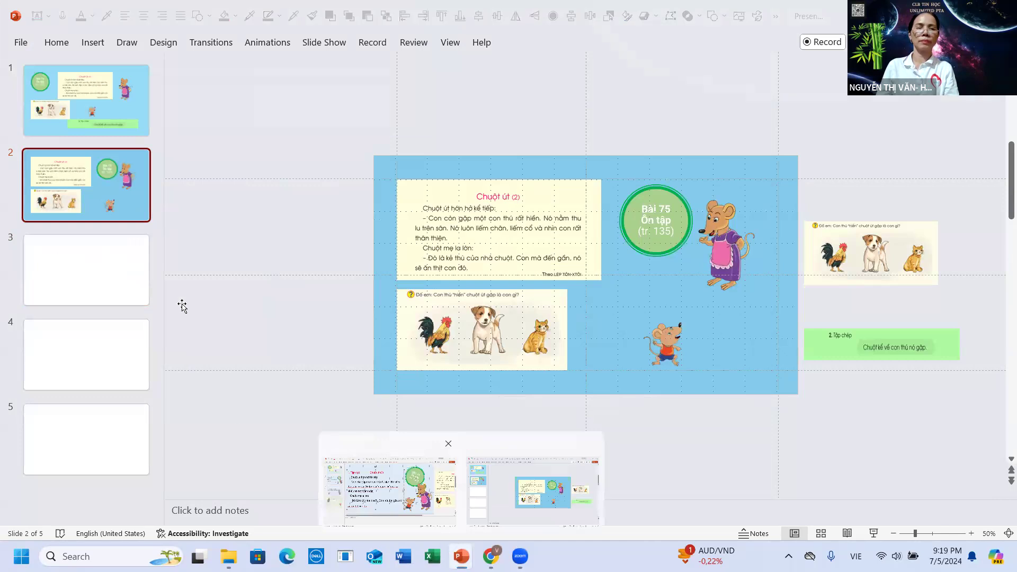
{"action": "left_click", "coordinate": [256, 194]}
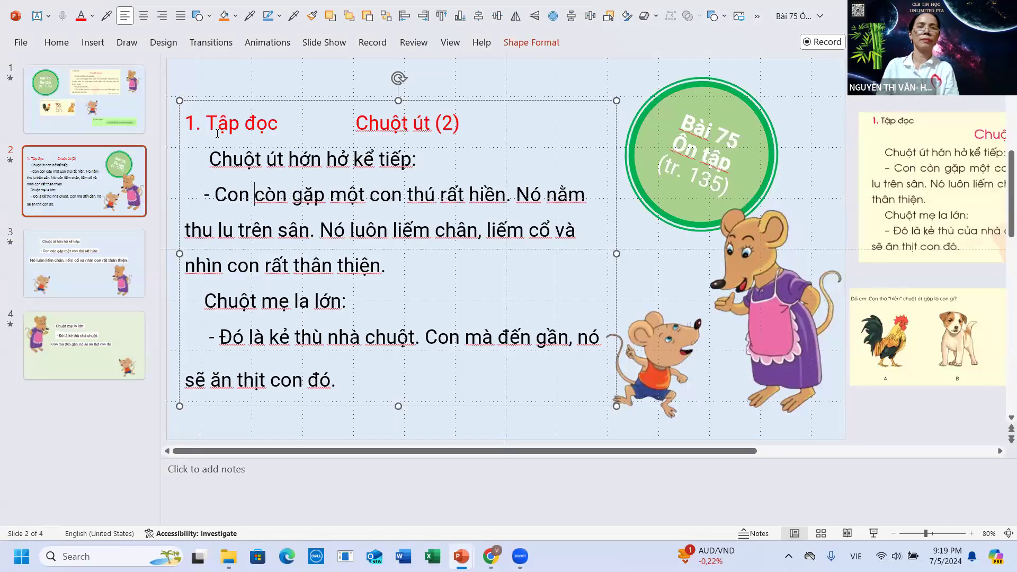
{"action": "left_click", "coordinate": [180, 102]}
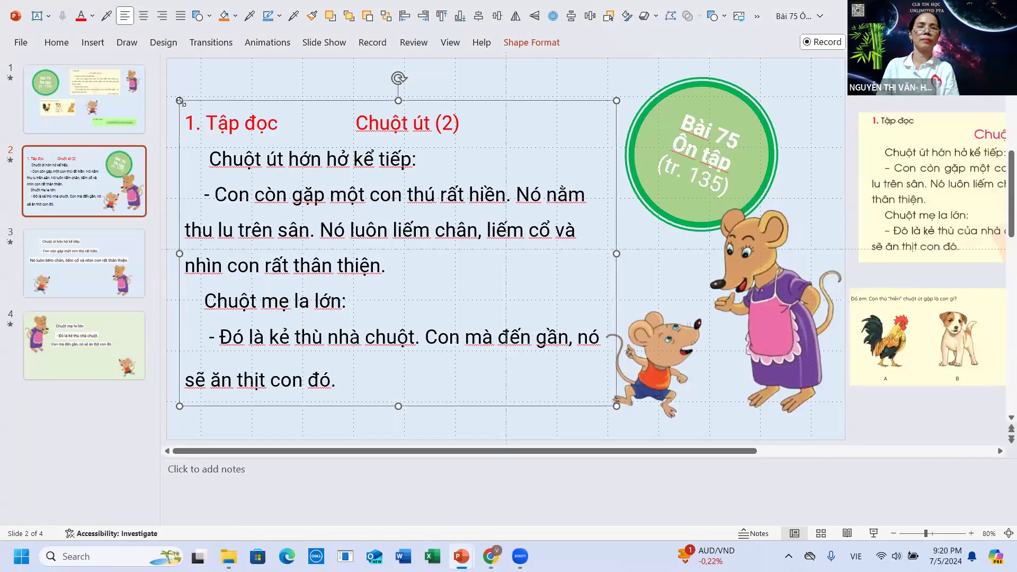
{"action": "left_click", "coordinate": [57, 42]}
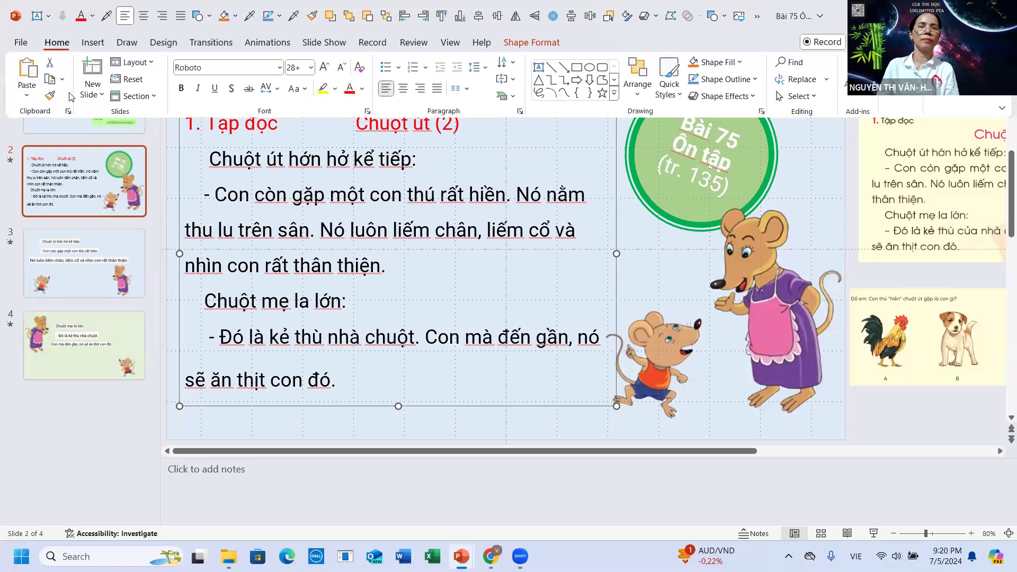
{"action": "left_click", "coordinate": [256, 250]}
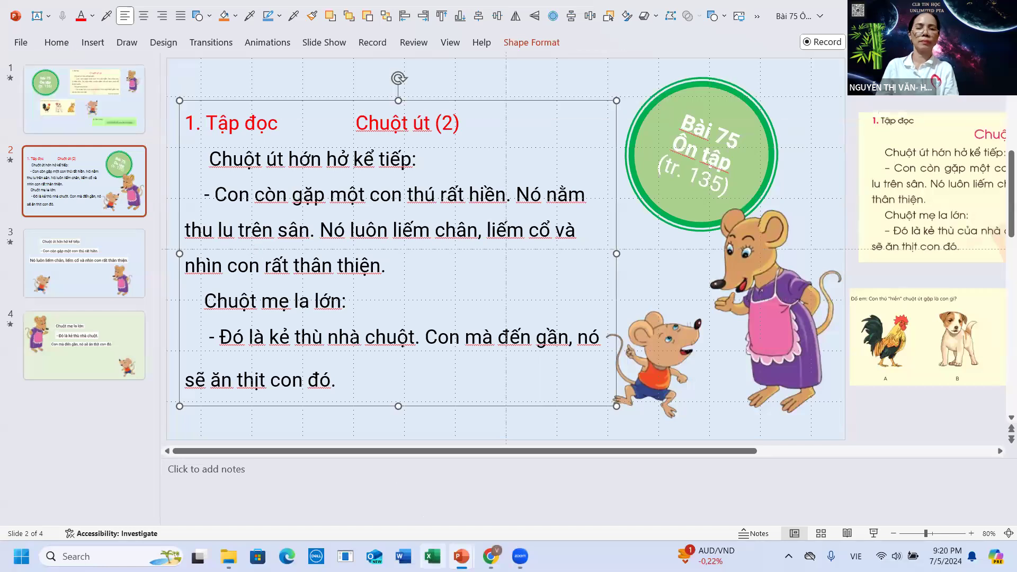
{"action": "mouse_move", "coordinate": [461, 557]}
{"action": "left_click", "coordinate": [532, 488]}
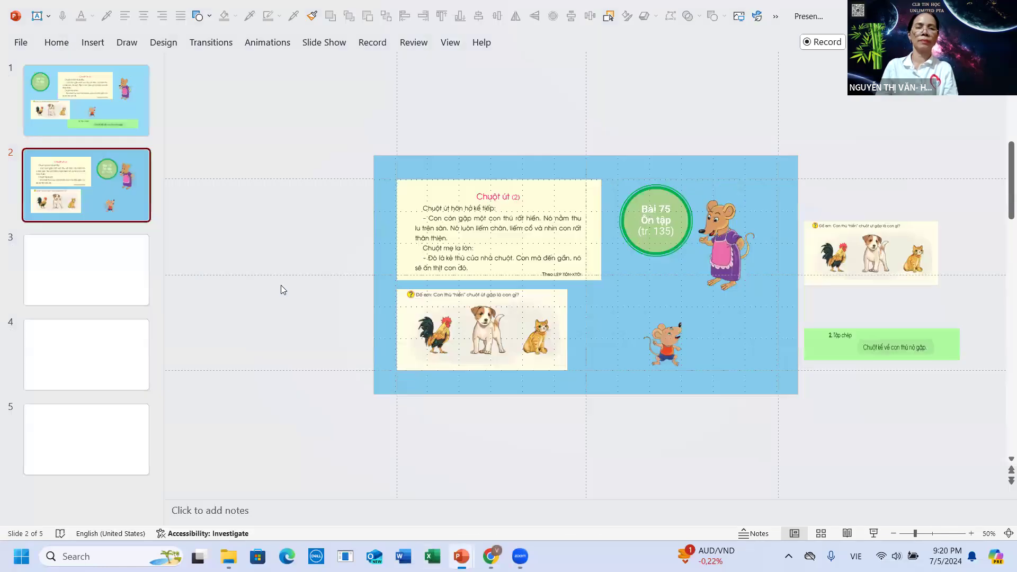
{"action": "right_click", "coordinate": [195, 218]}
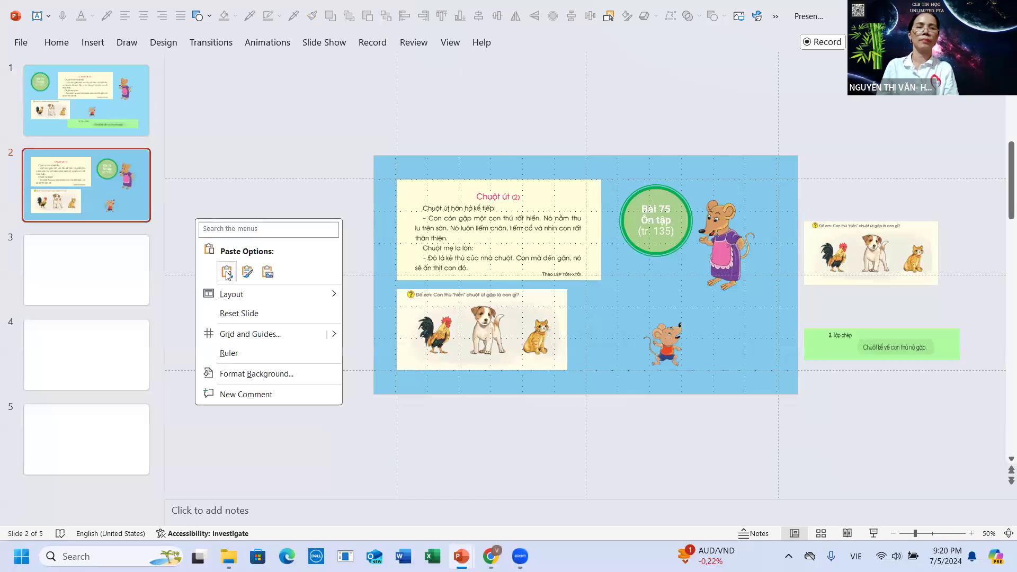
{"action": "left_click", "coordinate": [246, 273]}
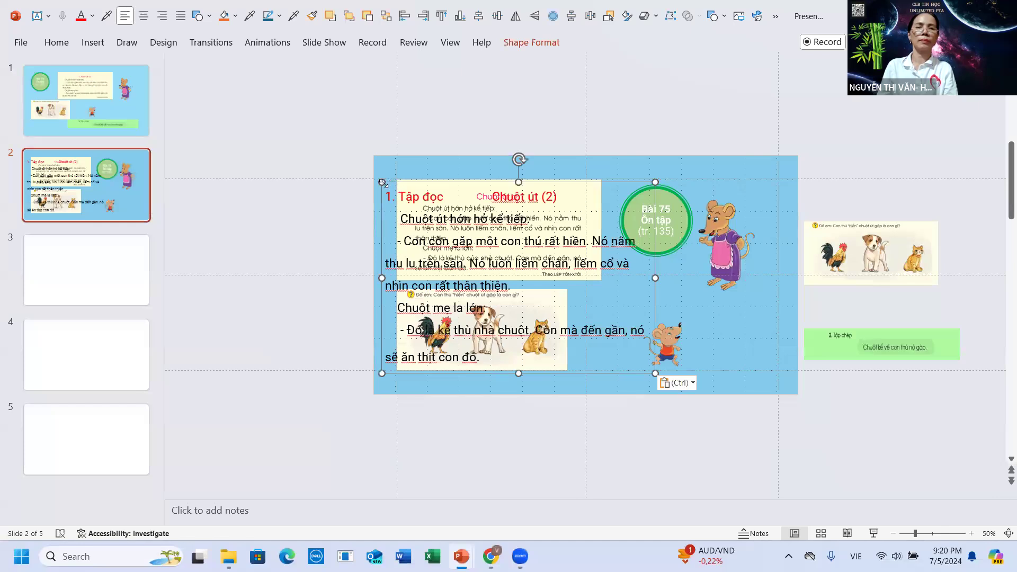
Move the passage into the left margin and resize it into a narrow column.
{"action": "left_click_drag", "start_coordinate": [382, 183], "coordinate": [205, 179]}
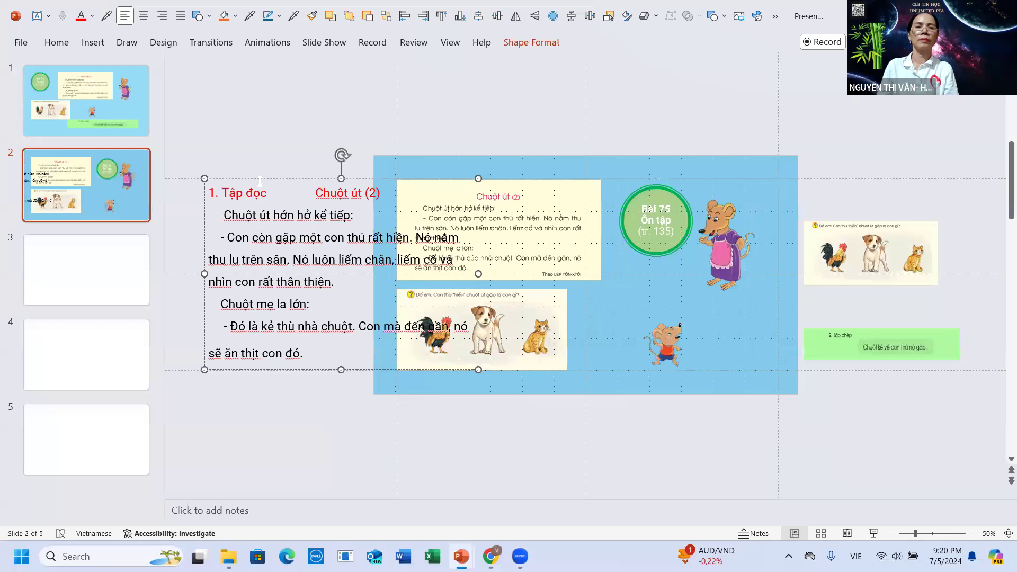
{"action": "left_click_drag", "start_coordinate": [259, 181], "coordinate": [239, 172]}
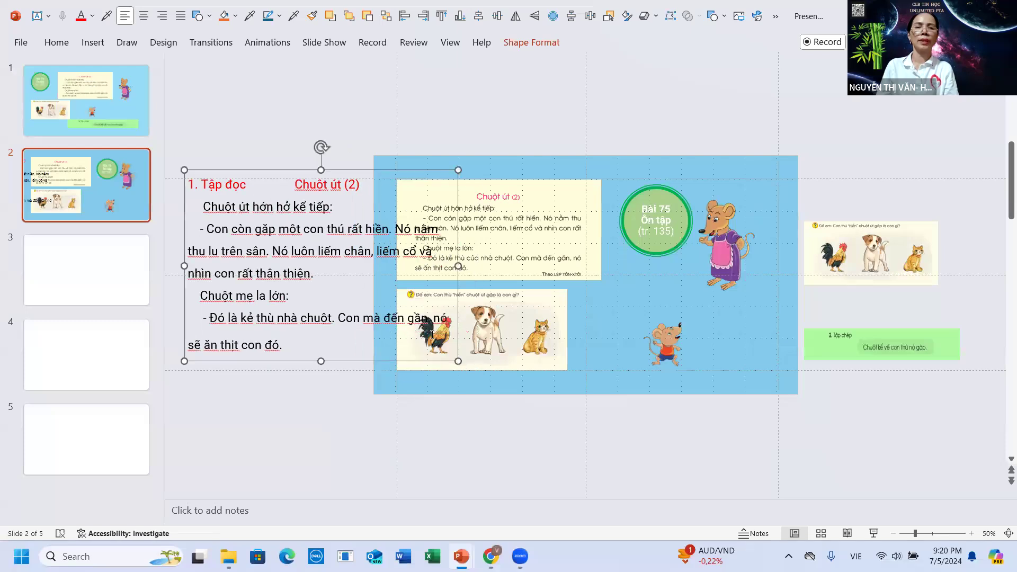
{"action": "left_click_drag", "start_coordinate": [458, 362], "coordinate": [368, 353]}
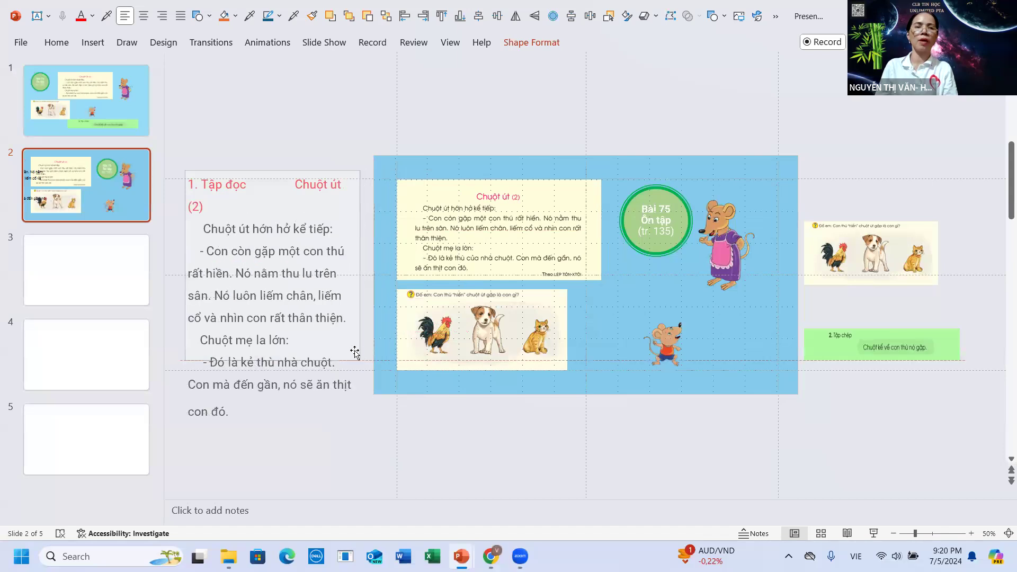
{"action": "left_click_drag", "start_coordinate": [368, 354], "coordinate": [360, 352]}
{"action": "left_click_drag", "start_coordinate": [360, 297], "coordinate": [378, 297]}
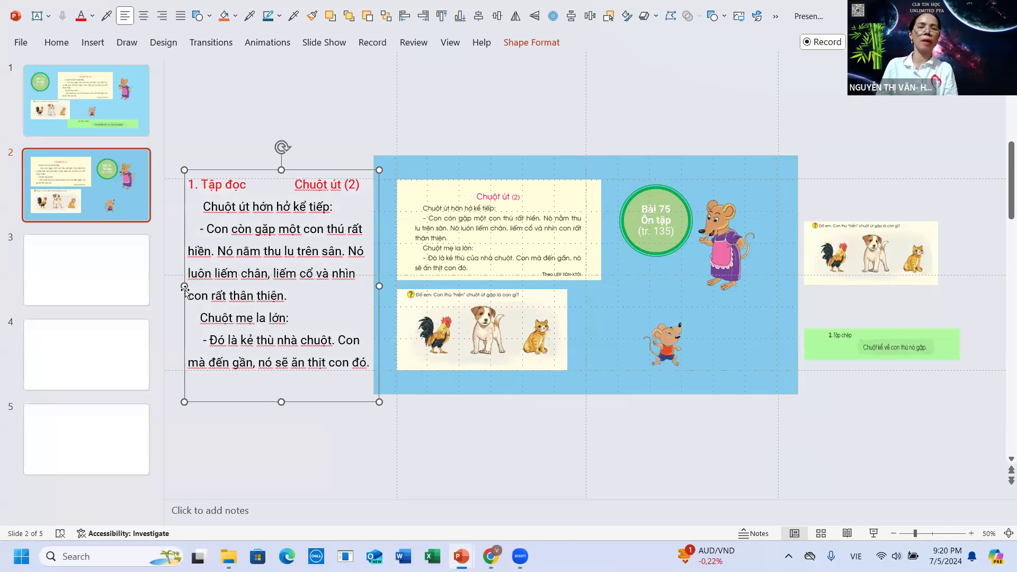
{"action": "left_click_drag", "start_coordinate": [185, 286], "coordinate": [165, 284]}
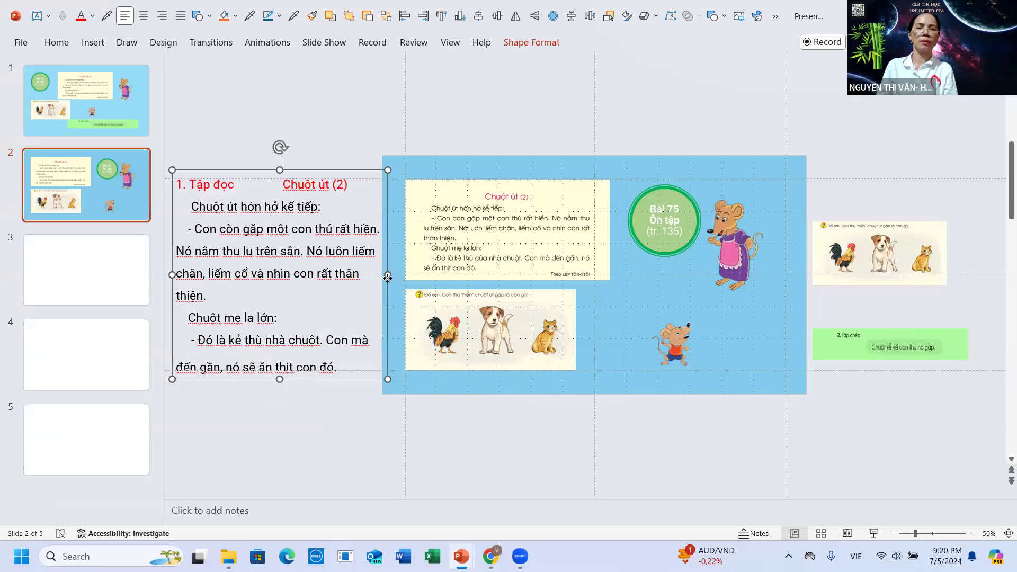
{"action": "left_click_drag", "start_coordinate": [388, 276], "coordinate": [376, 281]}
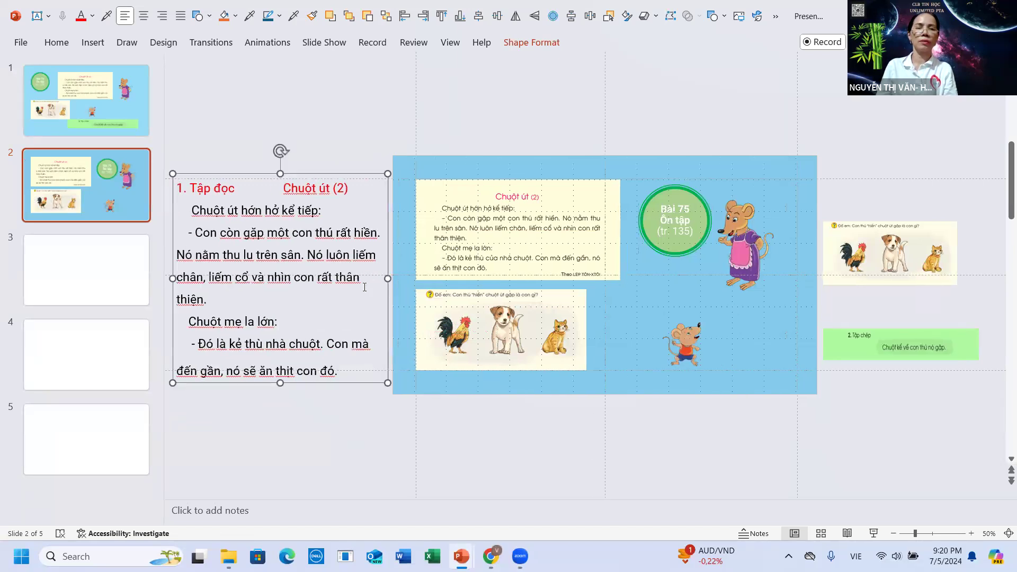
{"action": "left_click", "coordinate": [330, 302]}
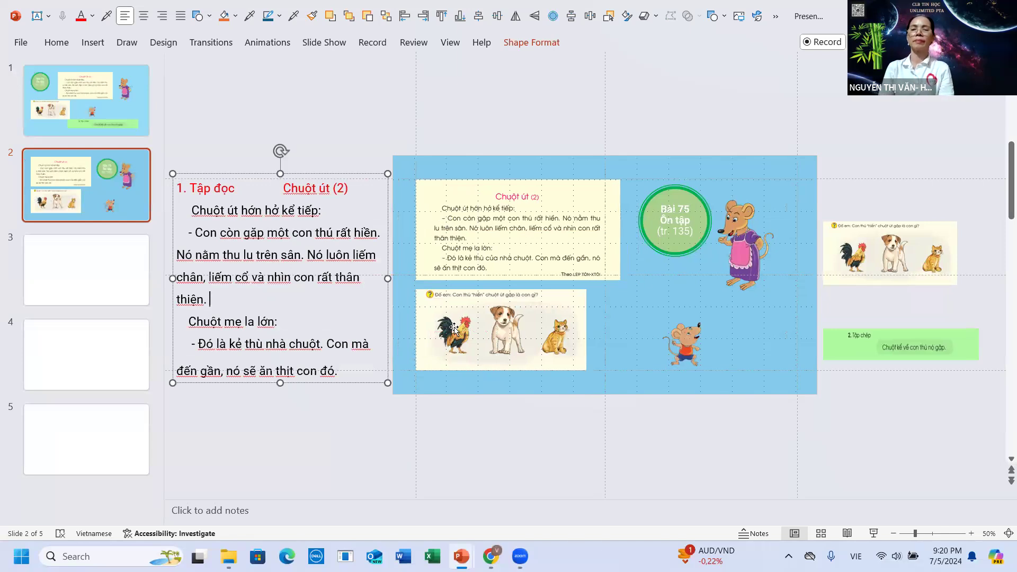
{"action": "left_click", "coordinate": [367, 121]}
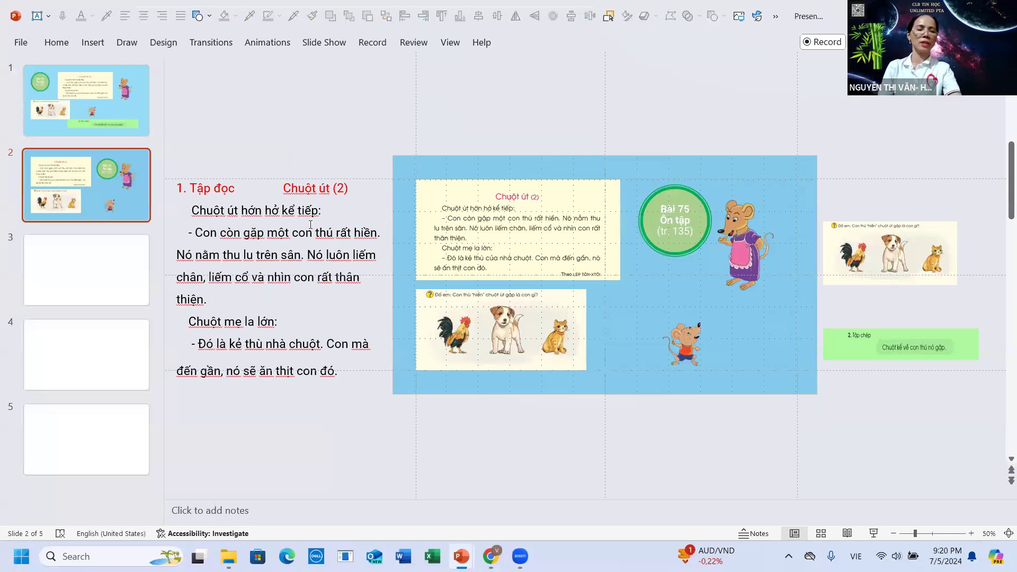
Select every object on slide 2.
{"action": "scroll", "coordinate": [317, 223], "scroll_direction": "down", "scroll_amount": 2, "text": "ctrl"}
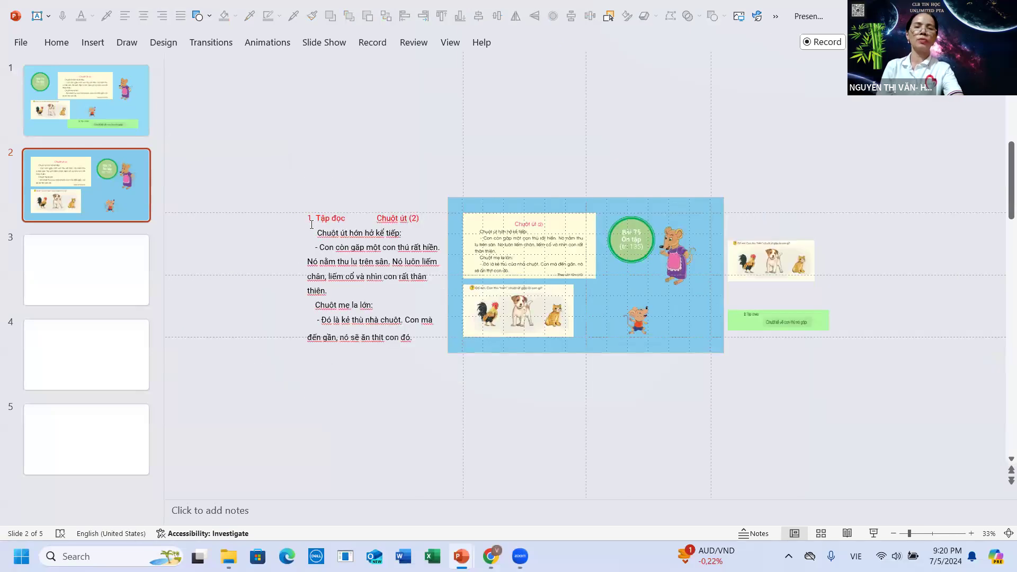
{"action": "scroll", "coordinate": [313, 224], "scroll_direction": "up", "scroll_amount": 1}
{"action": "scroll", "coordinate": [311, 225], "scroll_direction": "down", "scroll_amount": 1}
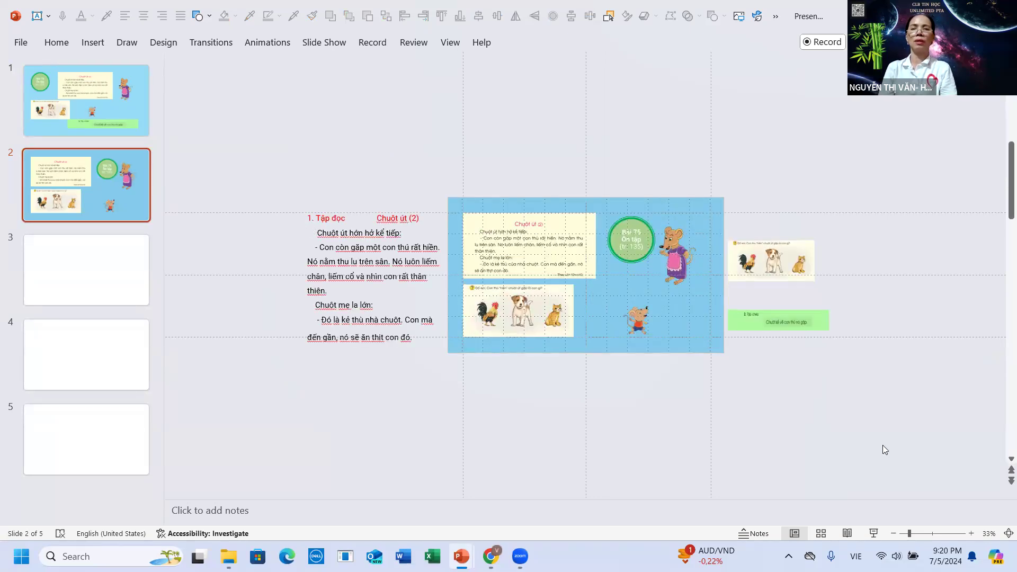
{"action": "left_click_drag", "start_coordinate": [240, 135], "coordinate": [882, 445]}
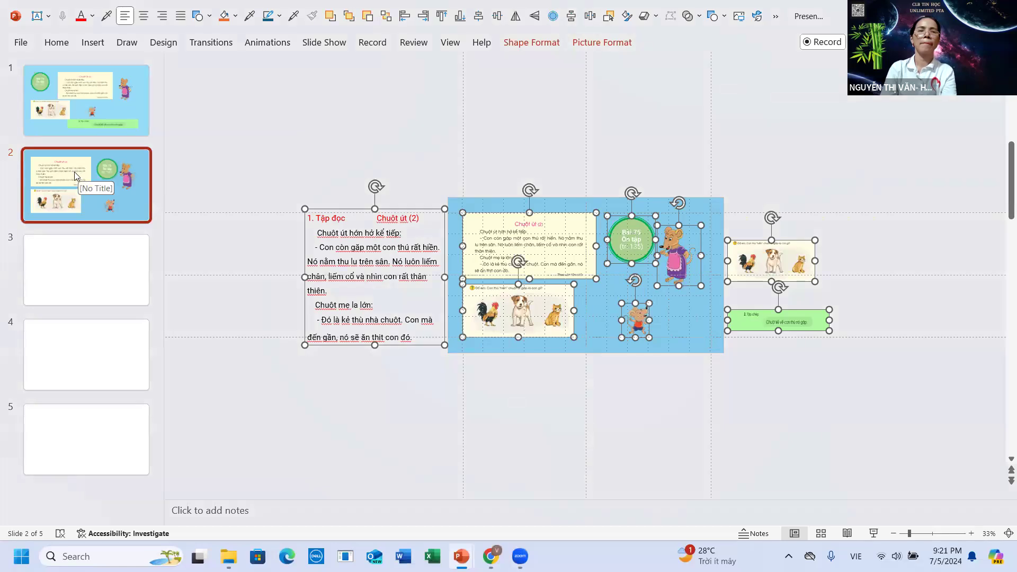
Select the passage text box and move it lower beside slide 2.
{"action": "left_click", "coordinate": [319, 193]}
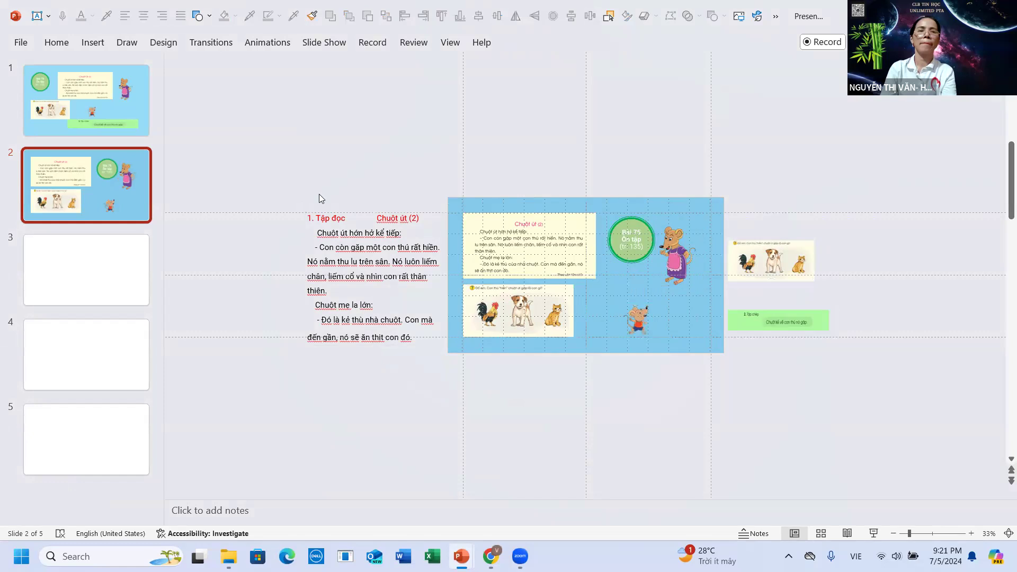
{"action": "left_click", "coordinate": [302, 245]}
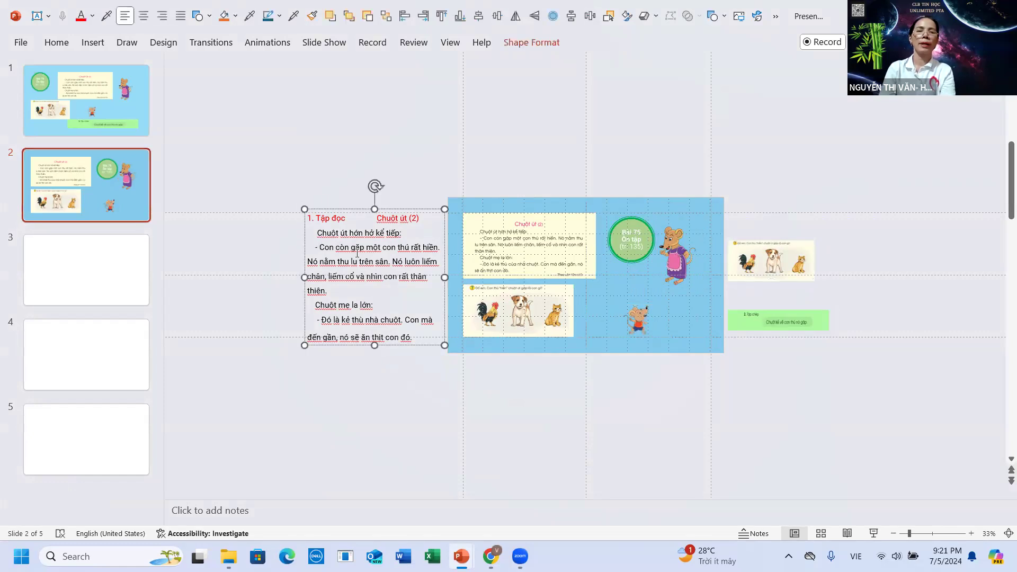
{"action": "mouse_move", "coordinate": [356, 205]}
{"action": "left_mouse_down"}
{"action": "mouse_move", "coordinate": [313, 242]}
{"action": "mouse_move", "coordinate": [325, 239]}
{"action": "left_mouse_up"}
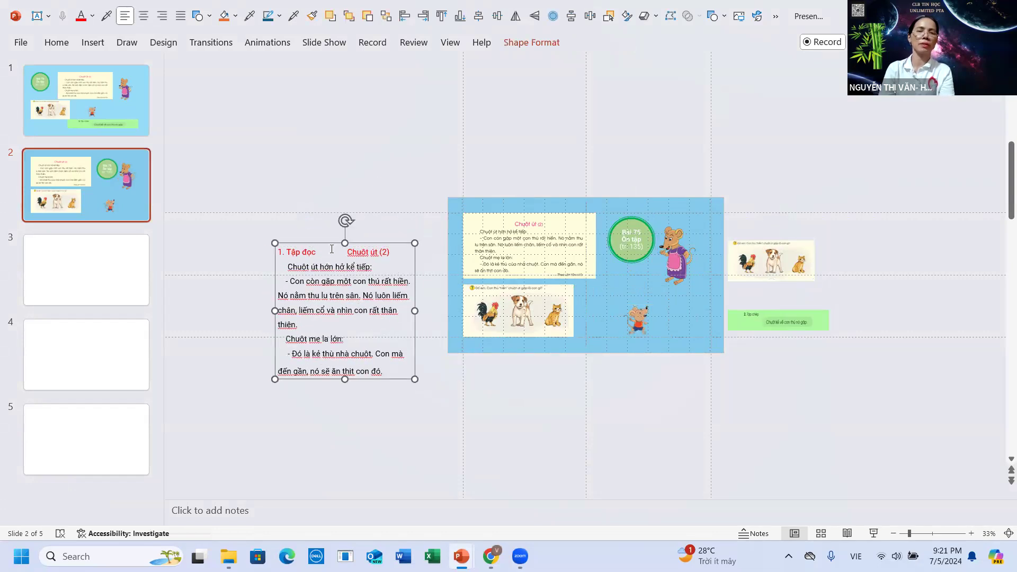
{"action": "left_click_drag", "start_coordinate": [336, 245], "coordinate": [305, 296]}
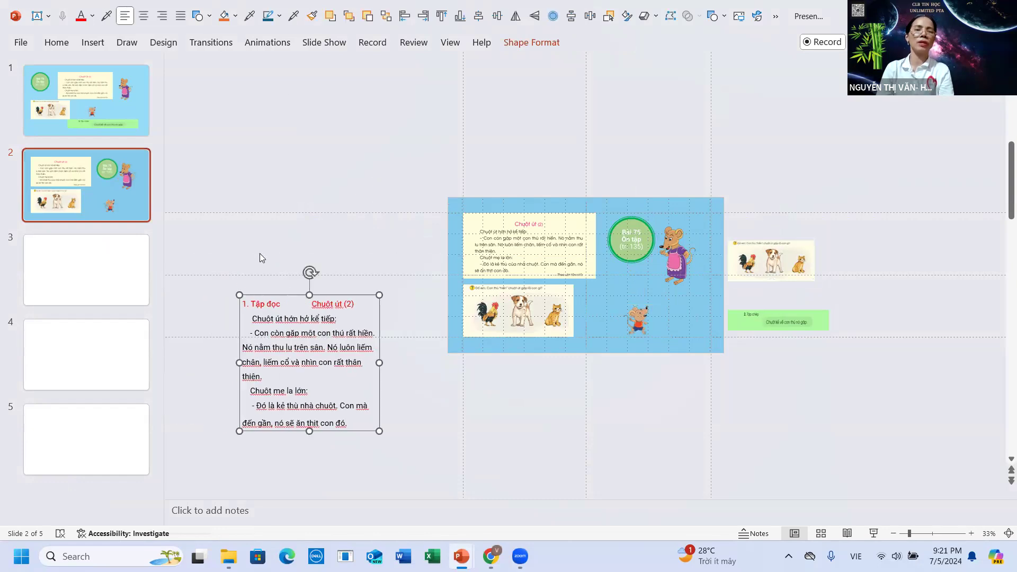
Cut the reading box and paste it back onto slide 2.
{"action": "left_click", "coordinate": [64, 41]}
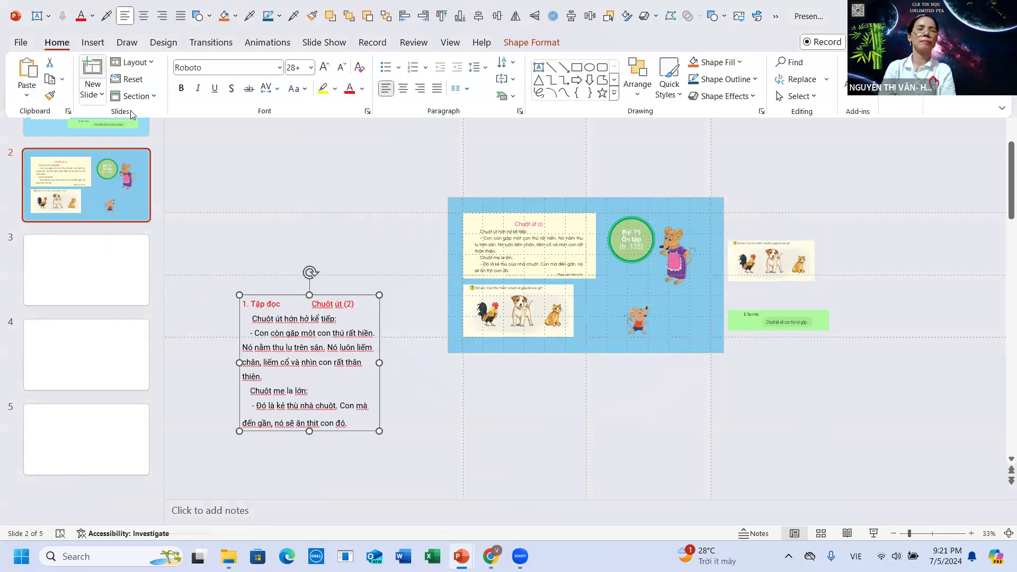
{"action": "left_click", "coordinate": [49, 63]}
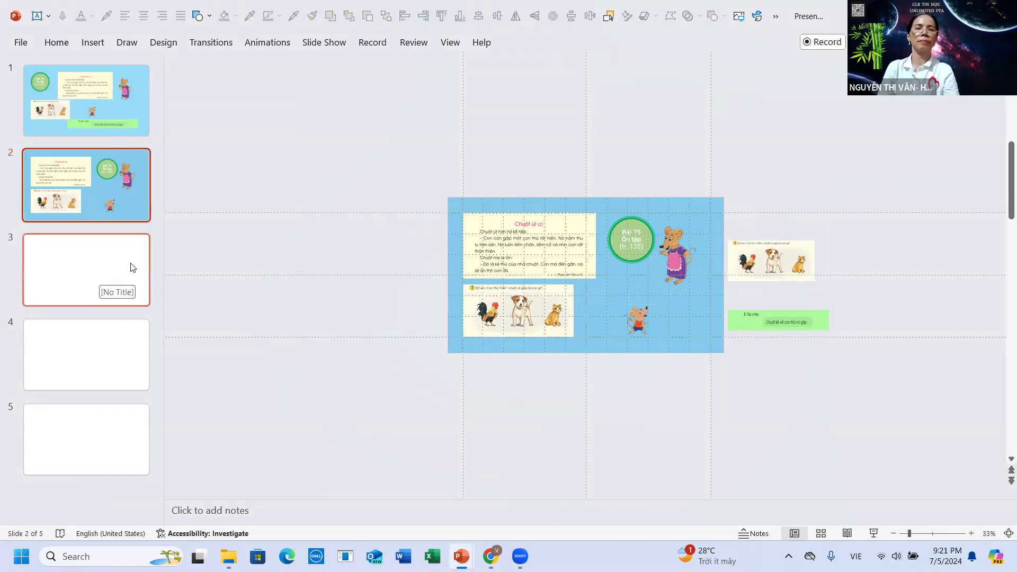
{"action": "key", "text": "ctrl+v"}
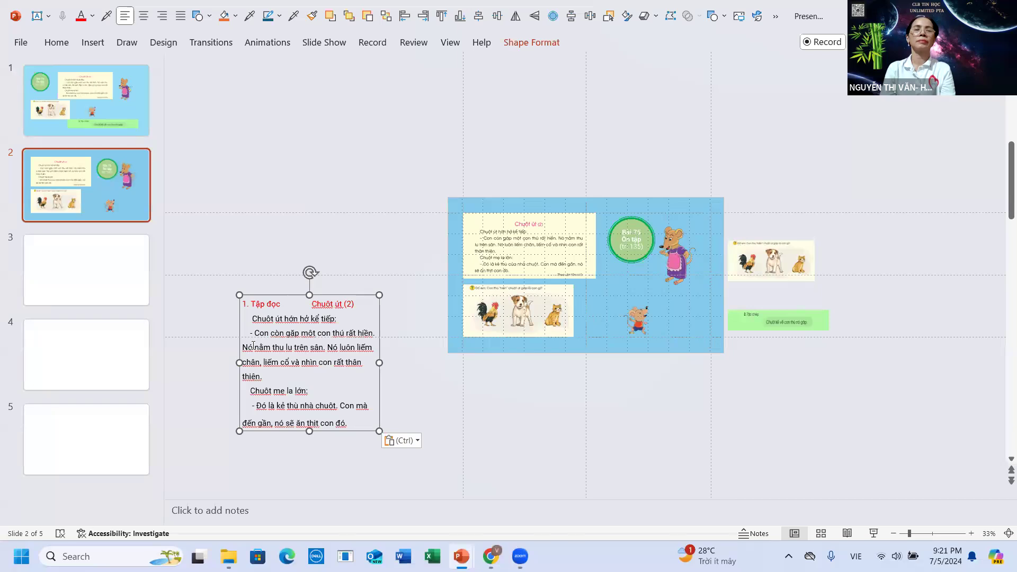
{"action": "left_click", "coordinate": [50, 113]}
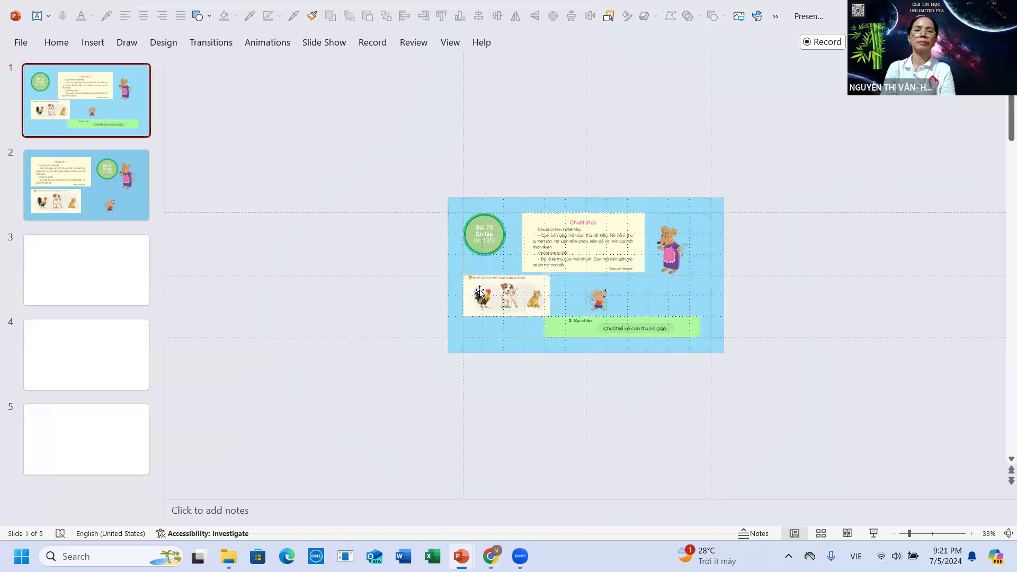
{"action": "left_click", "coordinate": [60, 153]}
{"action": "key", "text": "ctrl+v"}
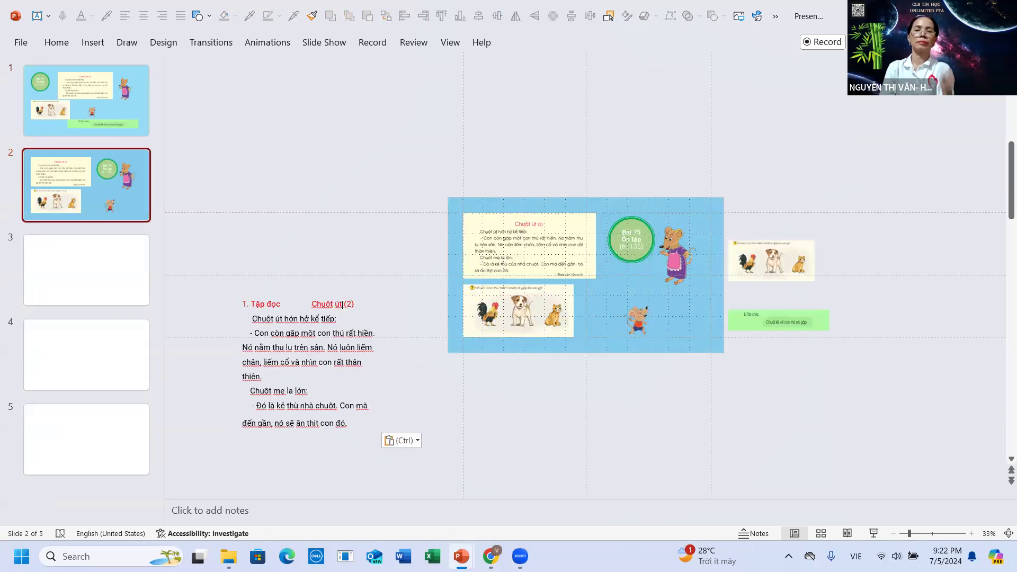
Shift the reading box slightly left, then cut it from slide 2.
{"action": "left_click", "coordinate": [297, 307]}
{"action": "mouse_move", "coordinate": [293, 295]}
{"action": "left_mouse_down"}
{"action": "mouse_move", "coordinate": [335, 219]}
{"action": "mouse_move", "coordinate": [365, 200]}
{"action": "mouse_move", "coordinate": [224, 266]}
{"action": "mouse_move", "coordinate": [72, 270]}
{"action": "mouse_move", "coordinate": [240, 315]}
{"action": "left_mouse_up"}
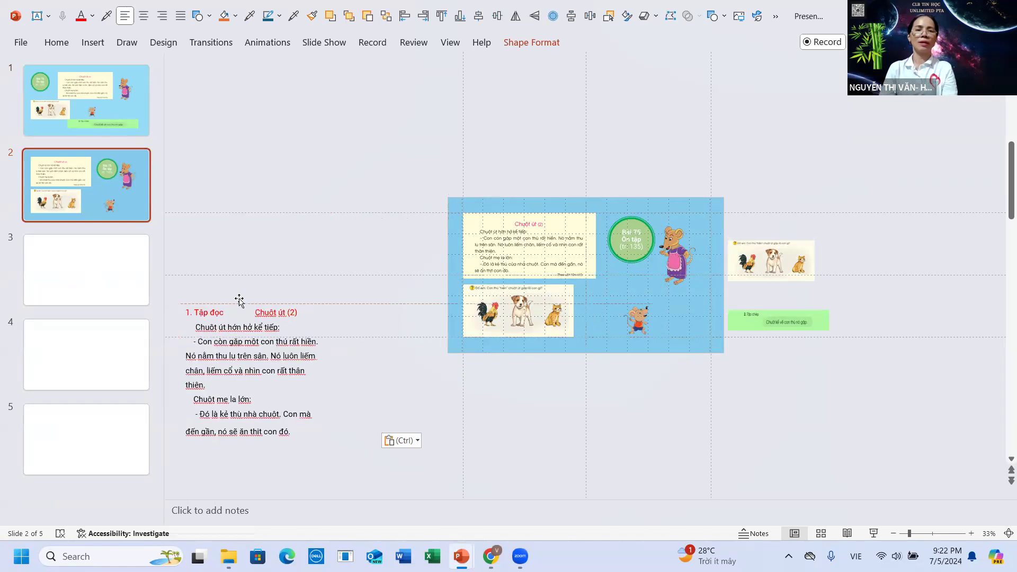
{"action": "left_click", "coordinate": [58, 45]}
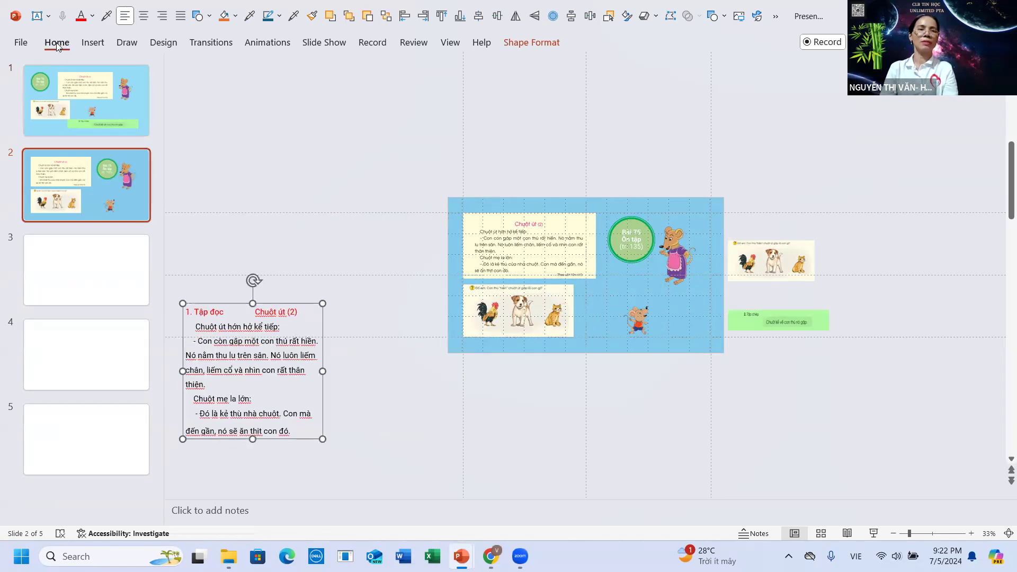
{"action": "left_click", "coordinate": [51, 77]}
{"action": "left_click", "coordinate": [59, 253]}
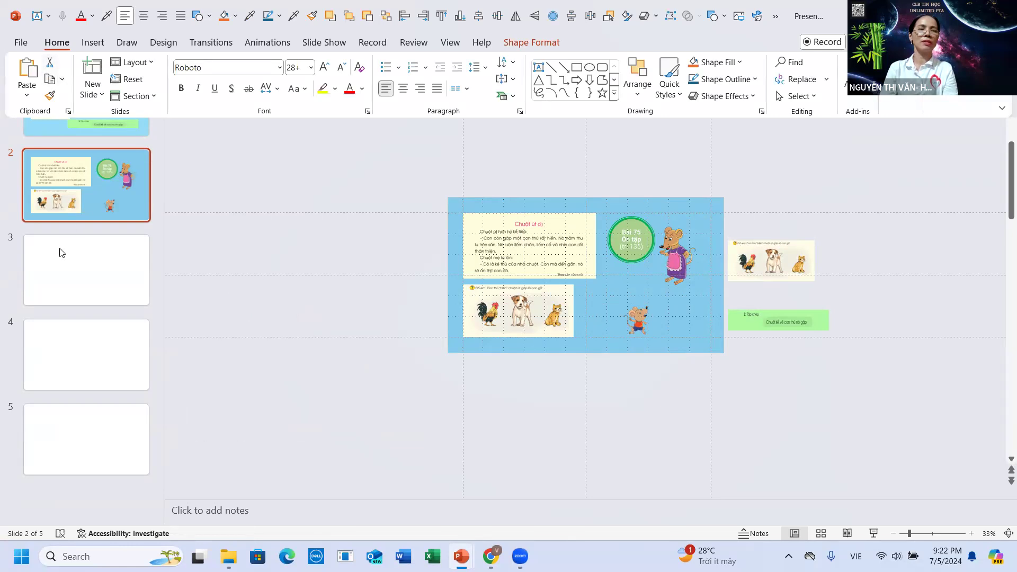
Paste the reading passage onto slide 4's upper-left area, then return to slide 2.
{"action": "left_click", "coordinate": [62, 358]}
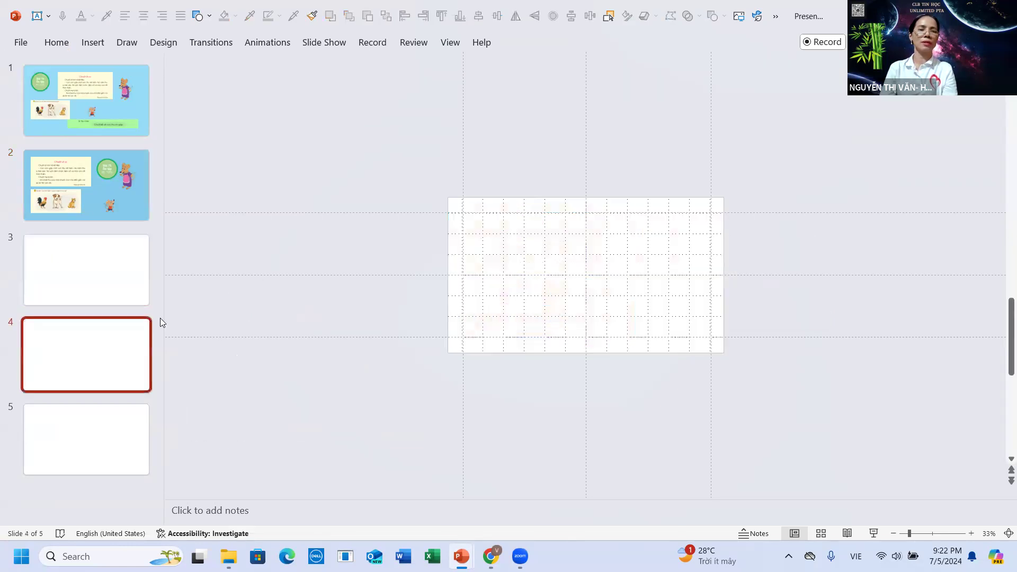
{"action": "key", "text": "ctrl+v"}
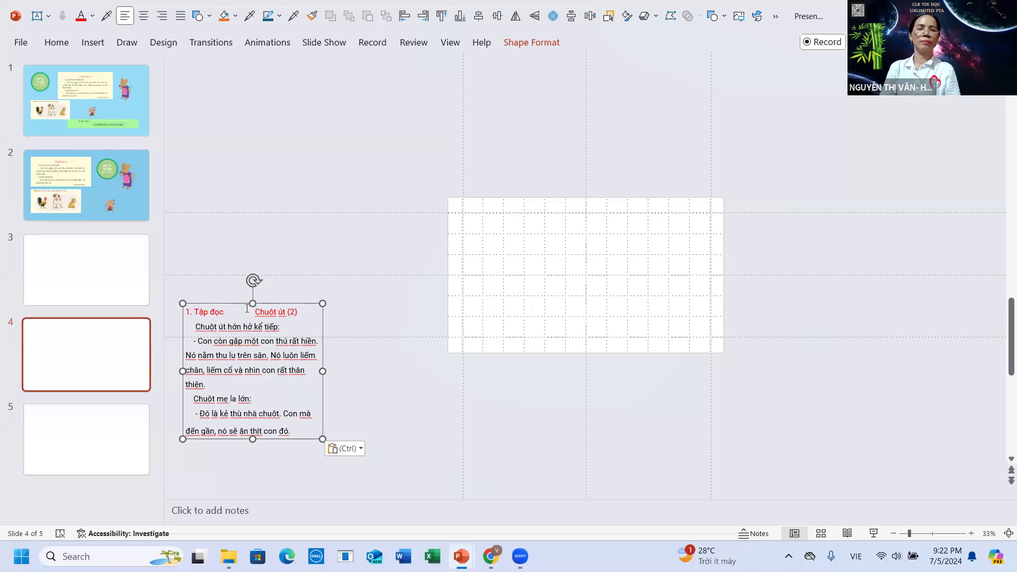
{"action": "left_click_drag", "start_coordinate": [247, 309], "coordinate": [529, 212]}
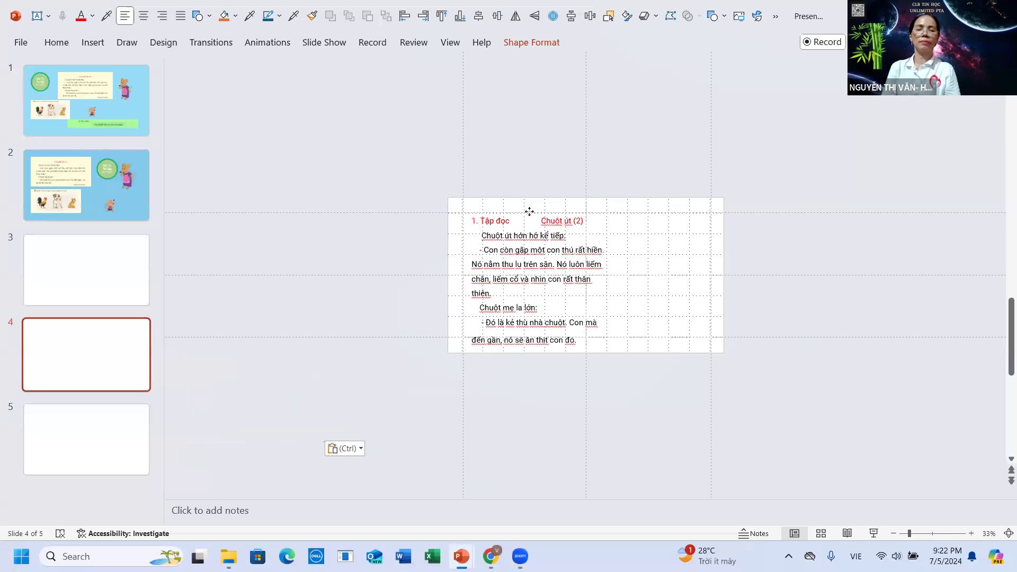
{"action": "left_click", "coordinate": [640, 261]}
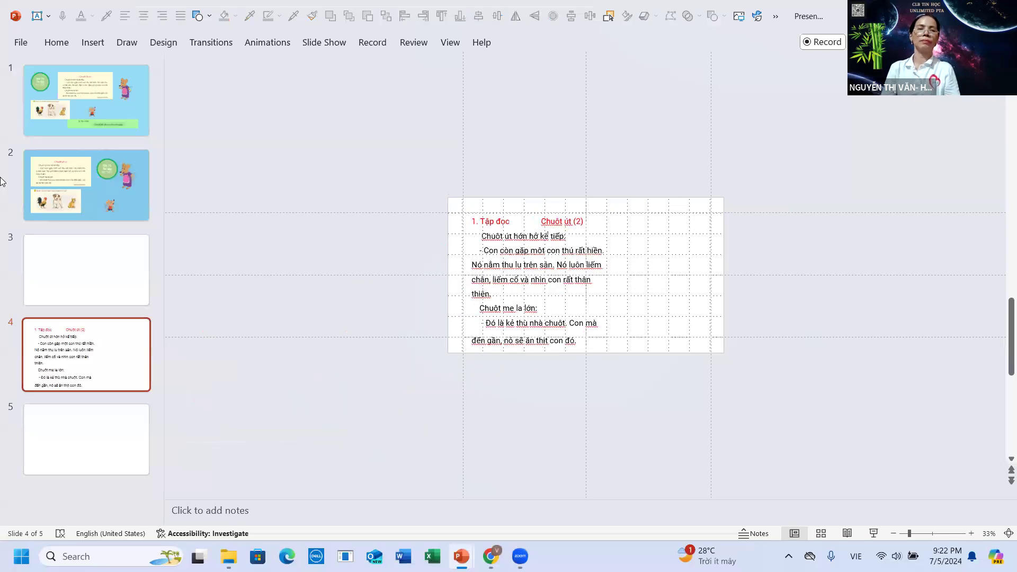
{"action": "left_click", "coordinate": [63, 196]}
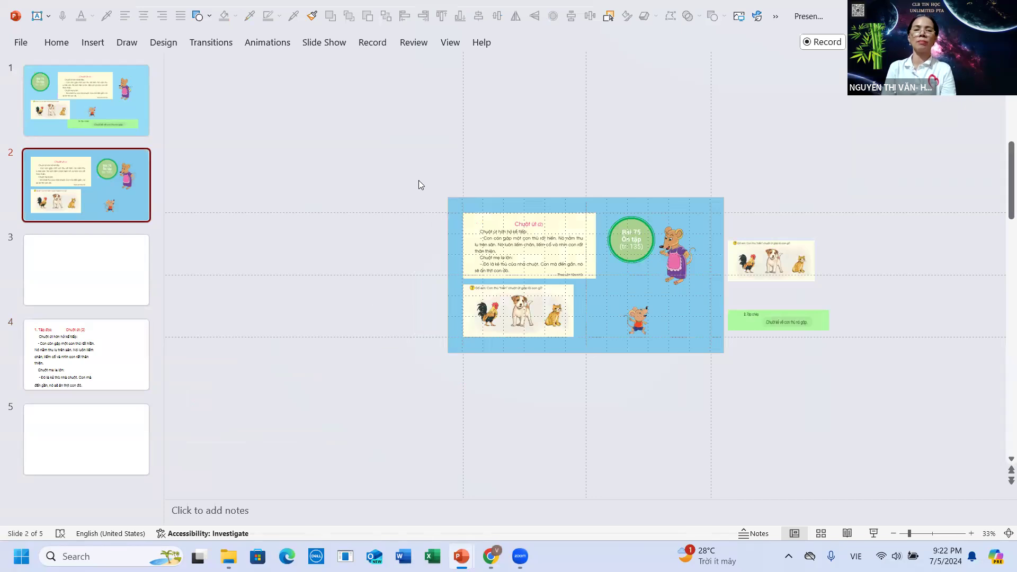
Apply the Morph transition to slide 2 and then to slide 1.
{"action": "left_click_drag", "start_coordinate": [420, 170], "coordinate": [855, 382]}
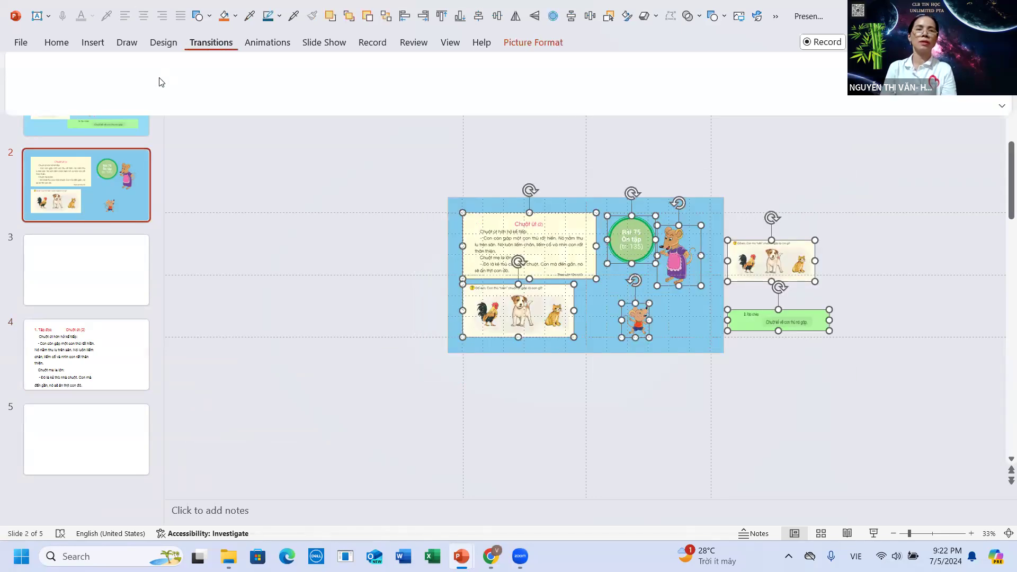
{"action": "left_click", "coordinate": [137, 80]}
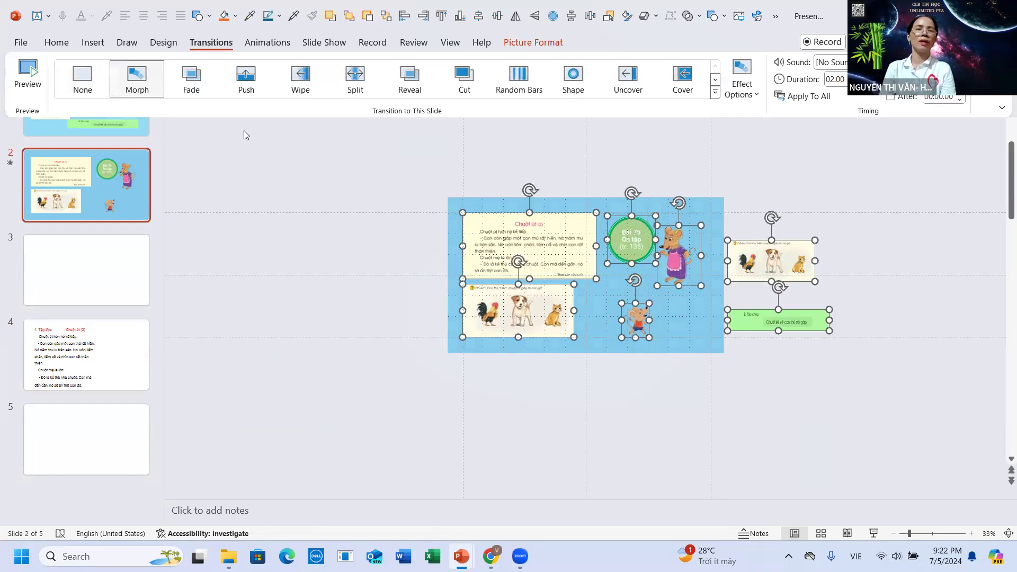
{"action": "left_click", "coordinate": [142, 187]}
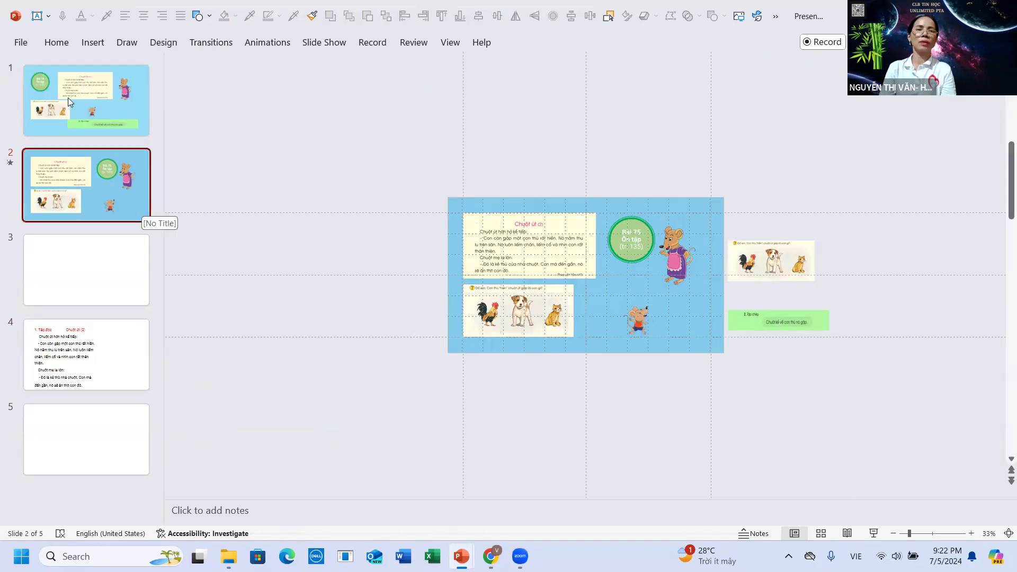
{"action": "left_click", "coordinate": [68, 97]}
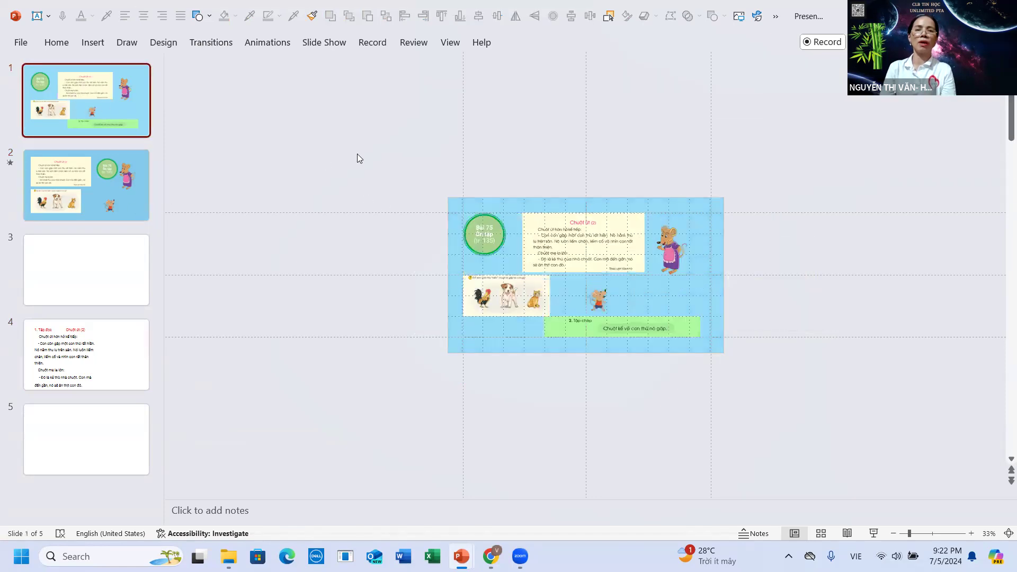
{"action": "left_click_drag", "start_coordinate": [357, 153], "coordinate": [824, 417]}
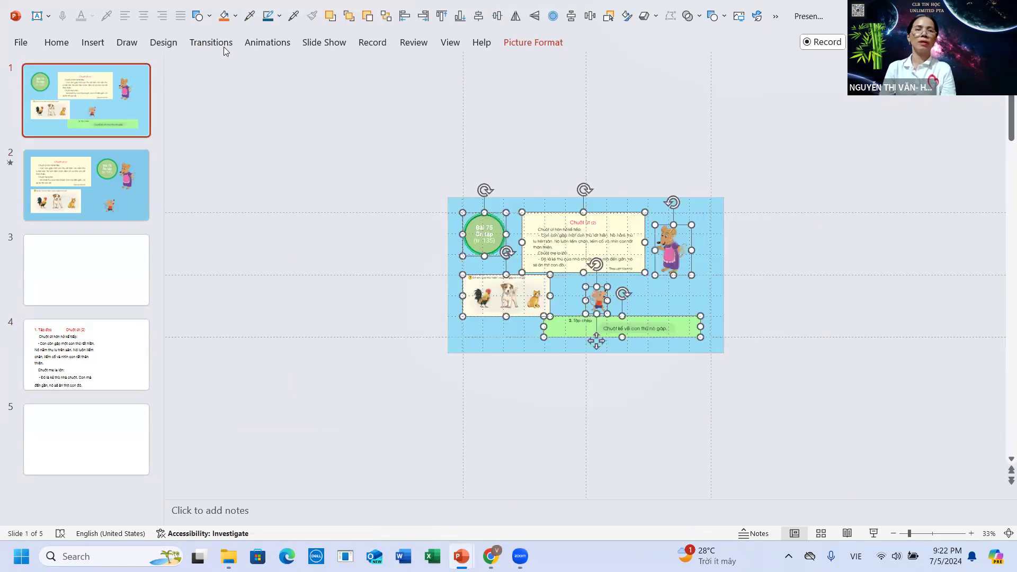
{"action": "left_click", "coordinate": [211, 49]}
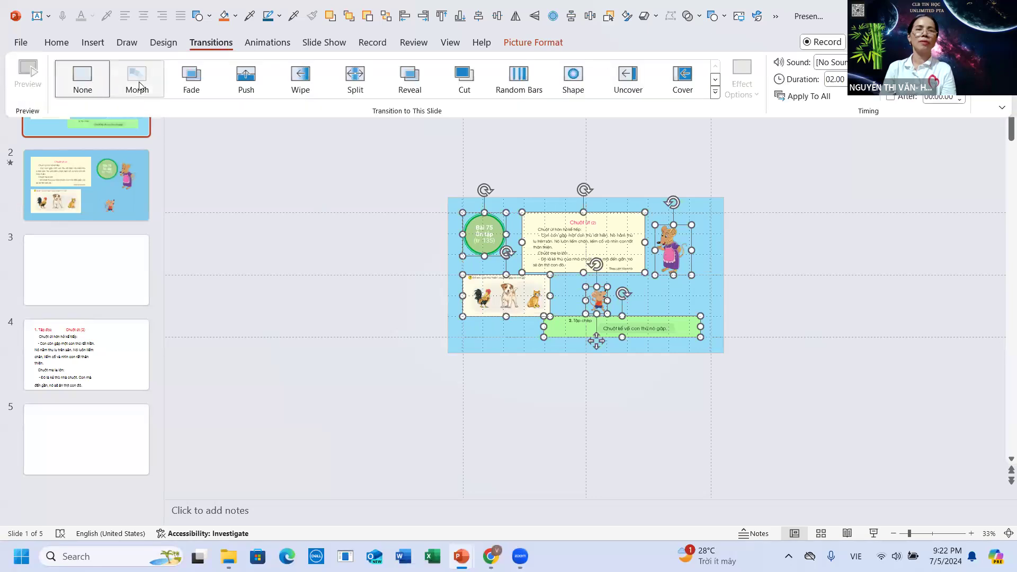
{"action": "left_click", "coordinate": [140, 86]}
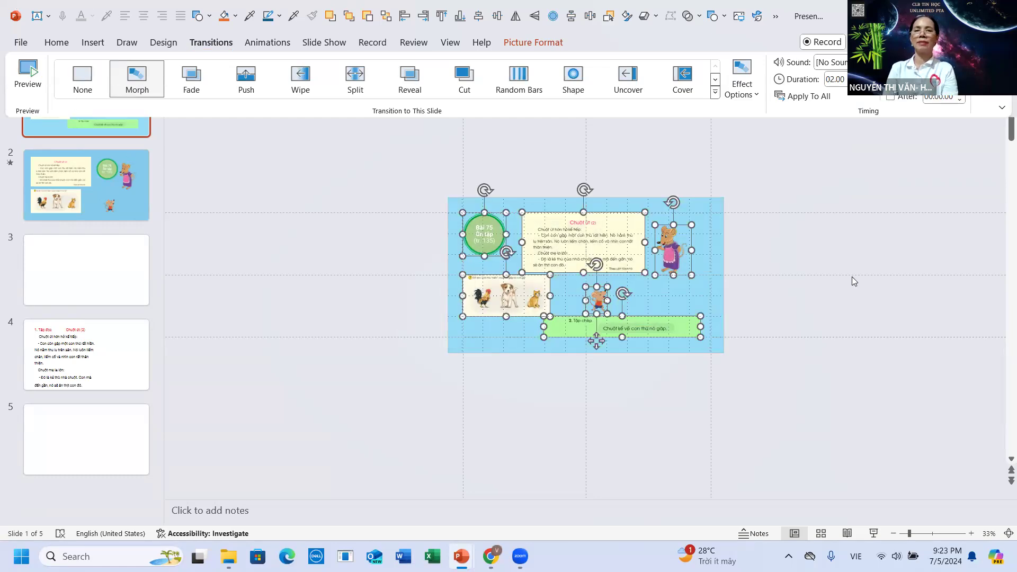
{"action": "key", "text": "ctrl+F1"}
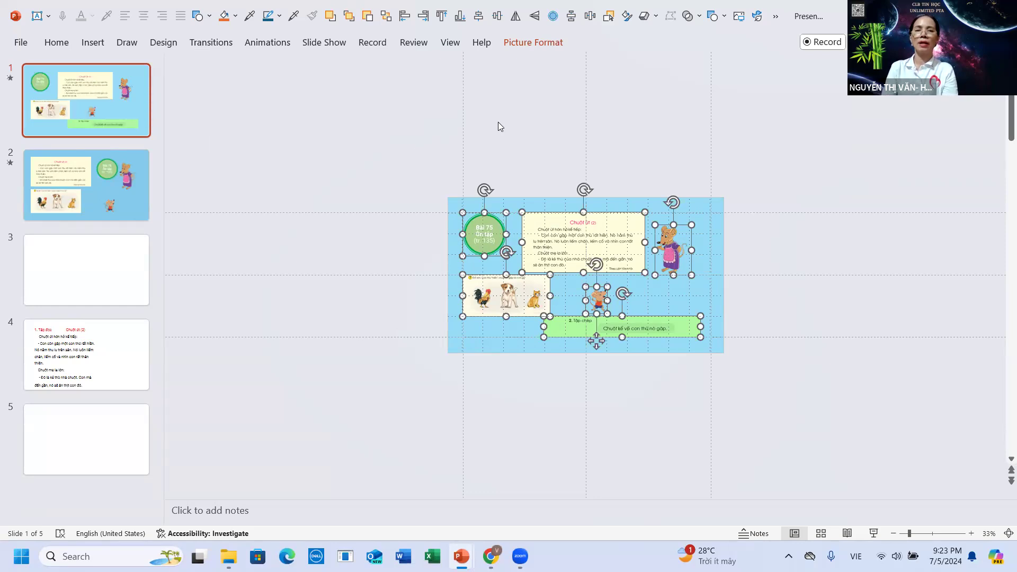
{"action": "key", "text": "Escape"}
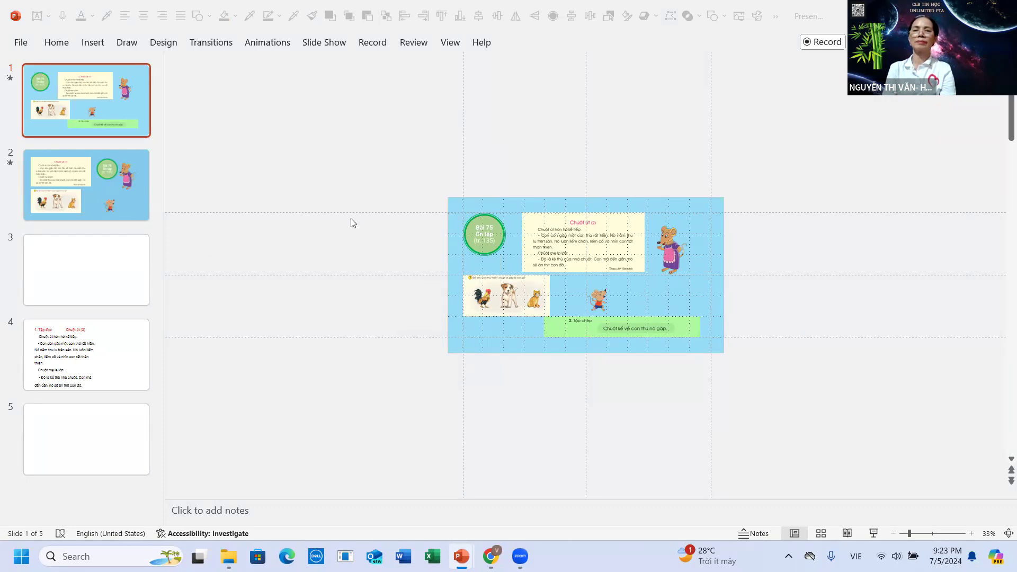
Nudge the animals picture slightly on slide 1 and on slide 2.
{"action": "left_click", "coordinate": [104, 117]}
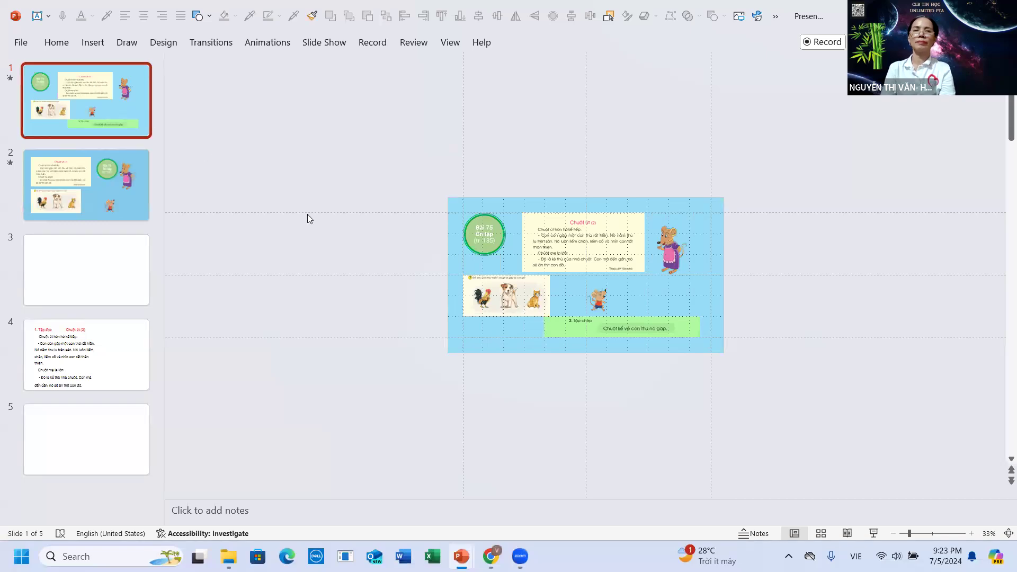
{"action": "left_click", "coordinate": [494, 307]}
{"action": "left_click_drag", "start_coordinate": [496, 303], "coordinate": [494, 304]}
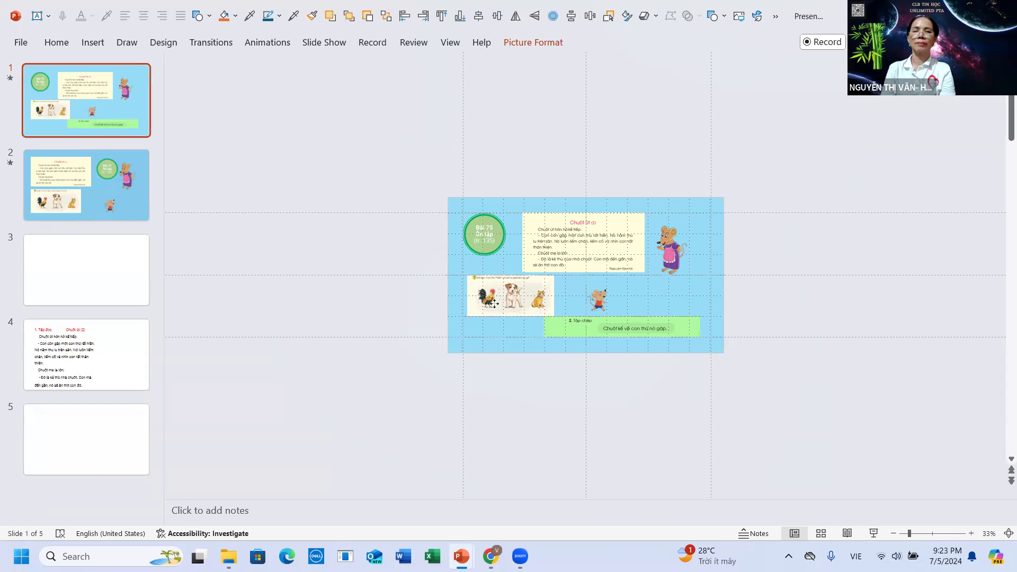
{"action": "left_click_drag", "start_coordinate": [494, 304], "coordinate": [495, 303]}
{"action": "left_click", "coordinate": [83, 199]}
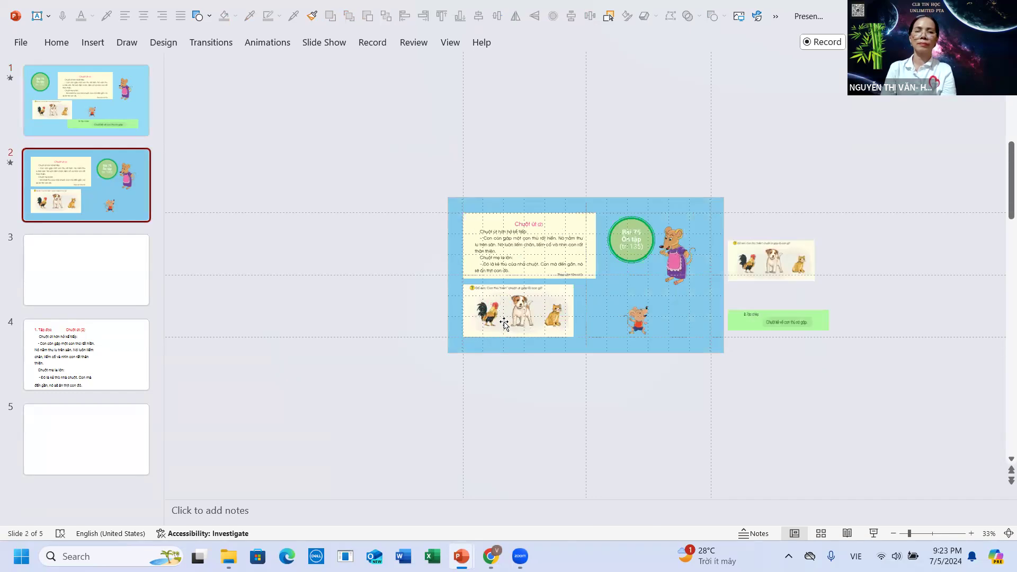
{"action": "left_click_drag", "start_coordinate": [504, 324], "coordinate": [506, 321]}
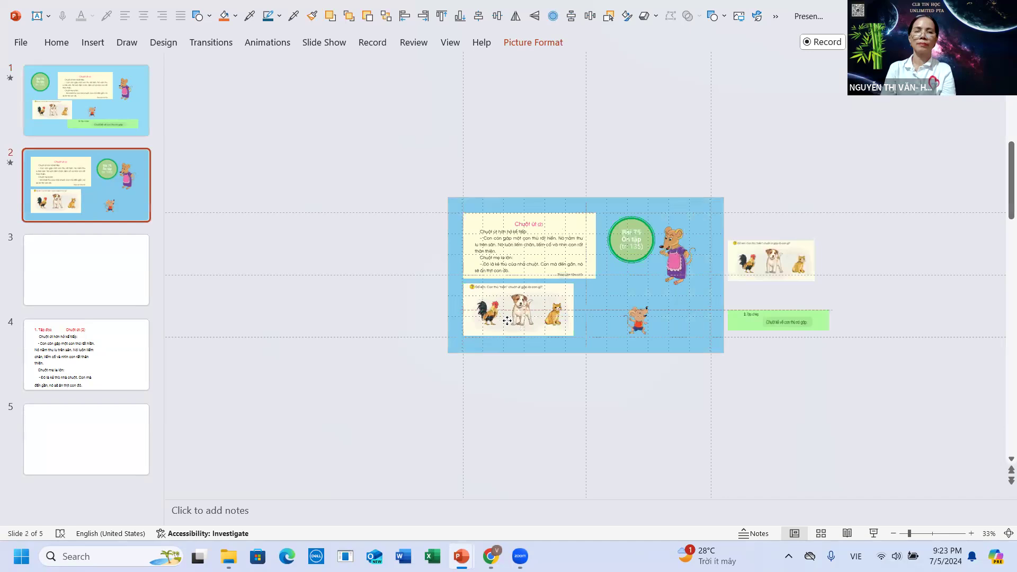
{"action": "left_click_drag", "start_coordinate": [508, 321], "coordinate": [511, 321]}
Make slide 2's reading passage box narrower and shorter.
{"action": "left_click", "coordinate": [506, 266]}
{"action": "left_click_drag", "start_coordinate": [506, 265], "coordinate": [504, 266]}
{"action": "left_click", "coordinate": [517, 314]}
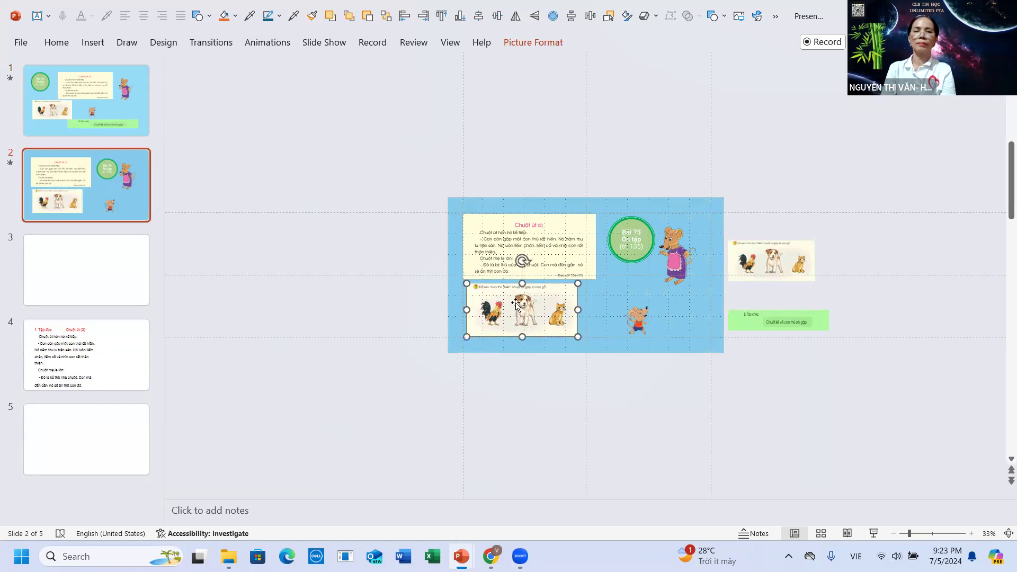
{"action": "left_click", "coordinate": [571, 273]}
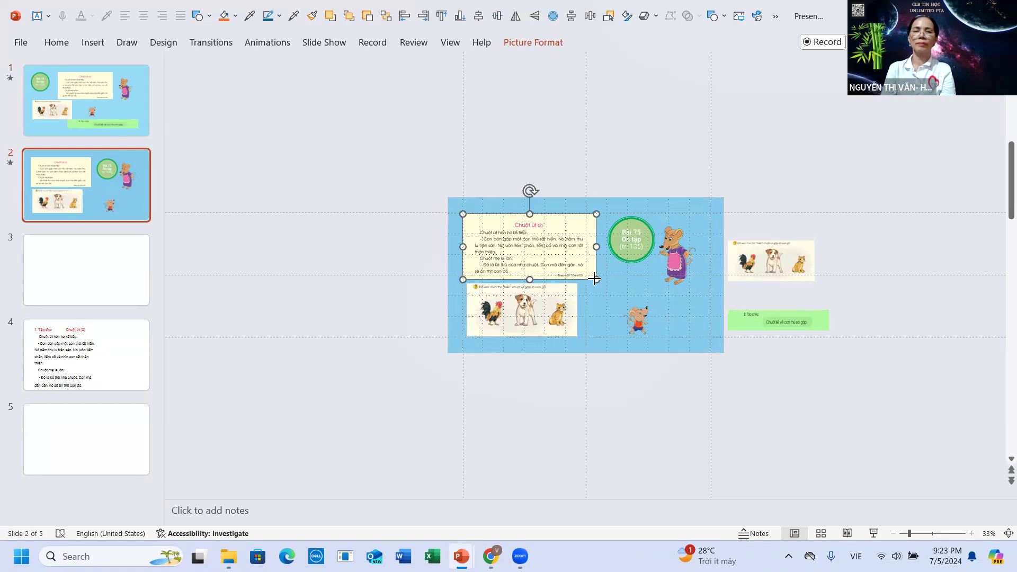
{"action": "left_click_drag", "start_coordinate": [594, 279], "coordinate": [593, 275]}
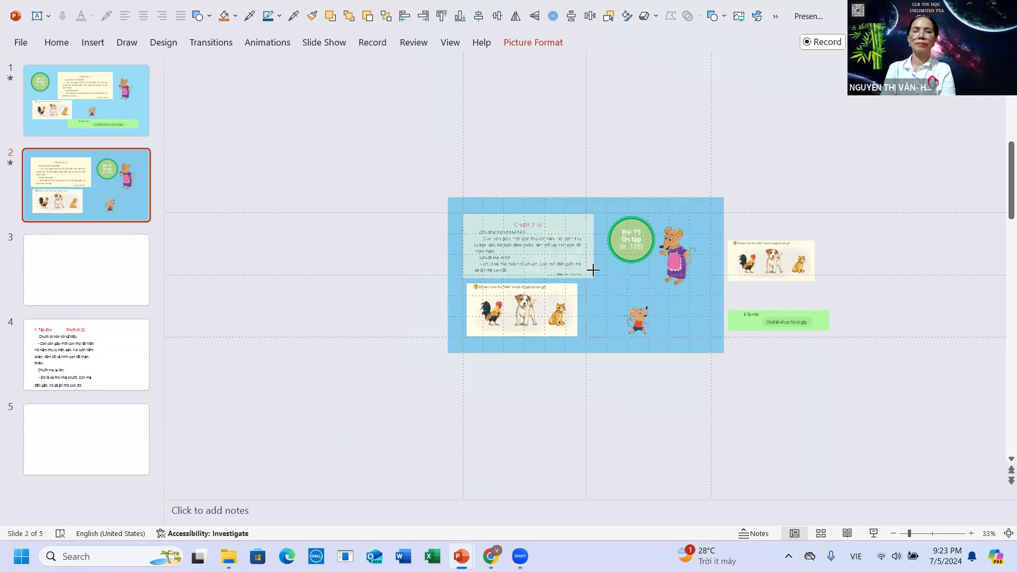
{"action": "left_click_drag", "start_coordinate": [593, 270], "coordinate": [589, 262]}
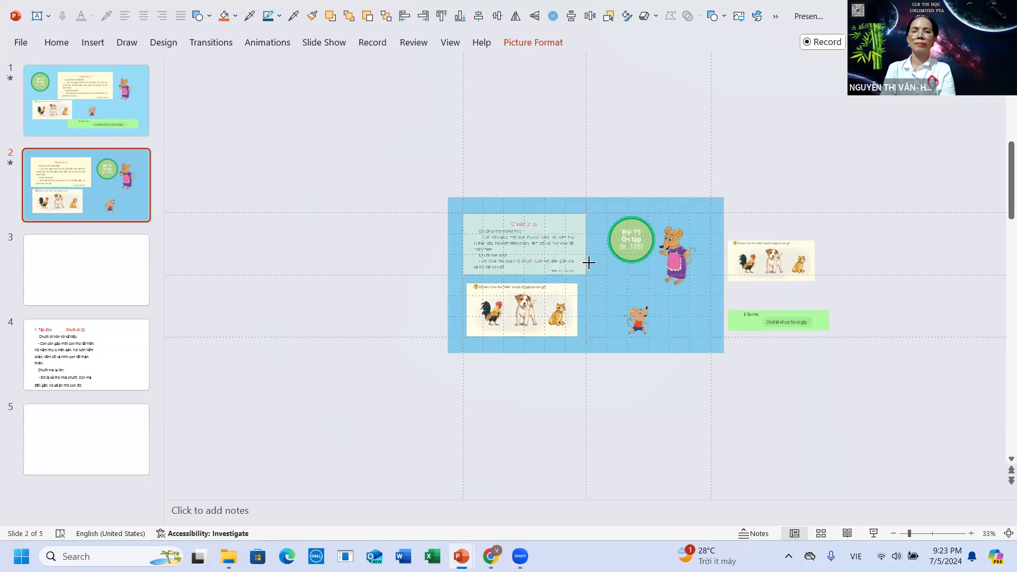
Shrink the animals picture to fit under the passage and nudge the small mouse up-left.
{"action": "left_click", "coordinate": [554, 310]}
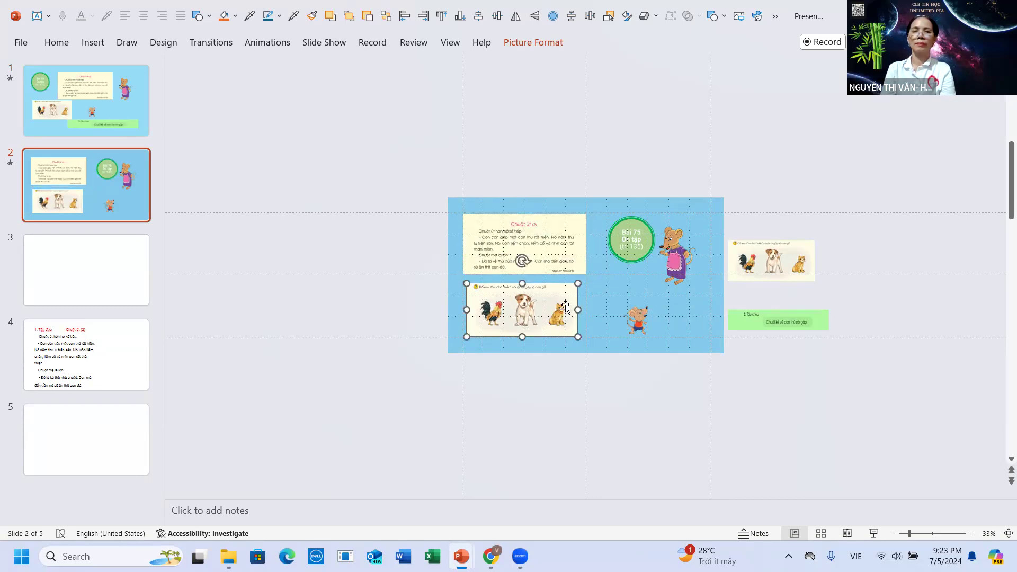
{"action": "left_click_drag", "start_coordinate": [578, 284], "coordinate": [568, 313]}
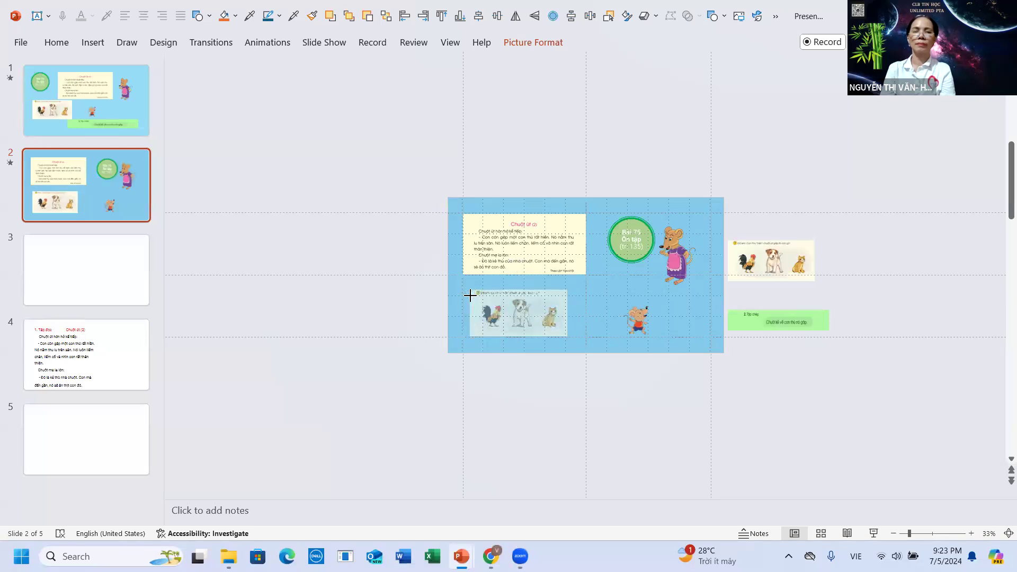
{"action": "left_click_drag", "start_coordinate": [467, 289], "coordinate": [502, 310]}
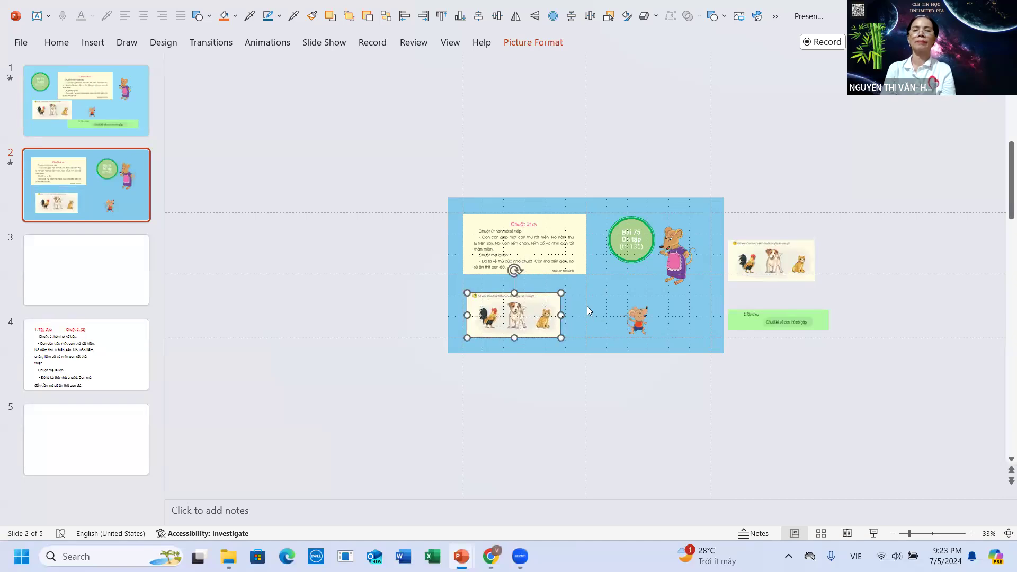
{"action": "left_click", "coordinate": [623, 306]}
{"action": "left_click_drag", "start_coordinate": [621, 304], "coordinate": [613, 300]}
{"action": "left_click", "coordinate": [669, 310]}
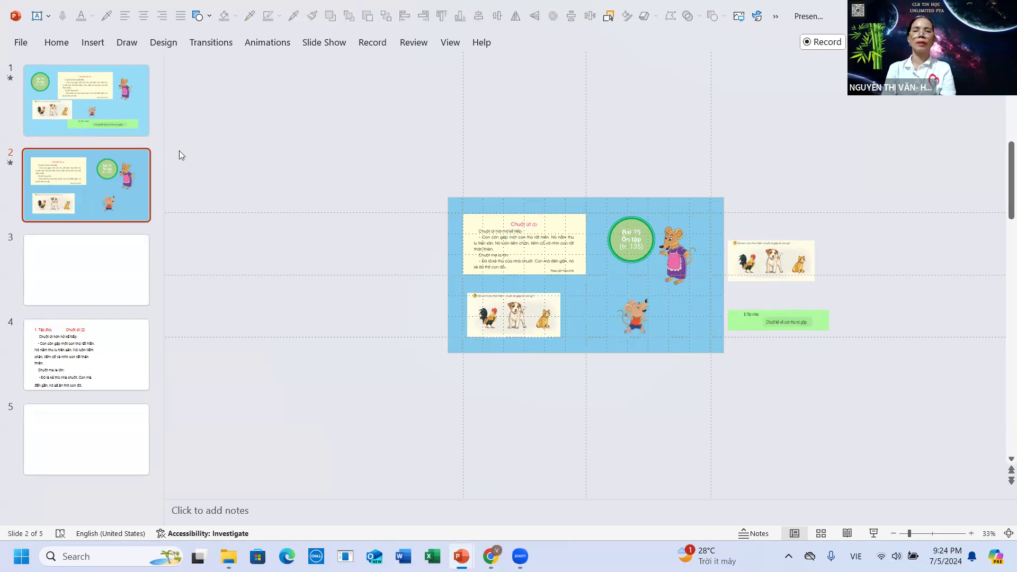
{"action": "left_click", "coordinate": [139, 109]}
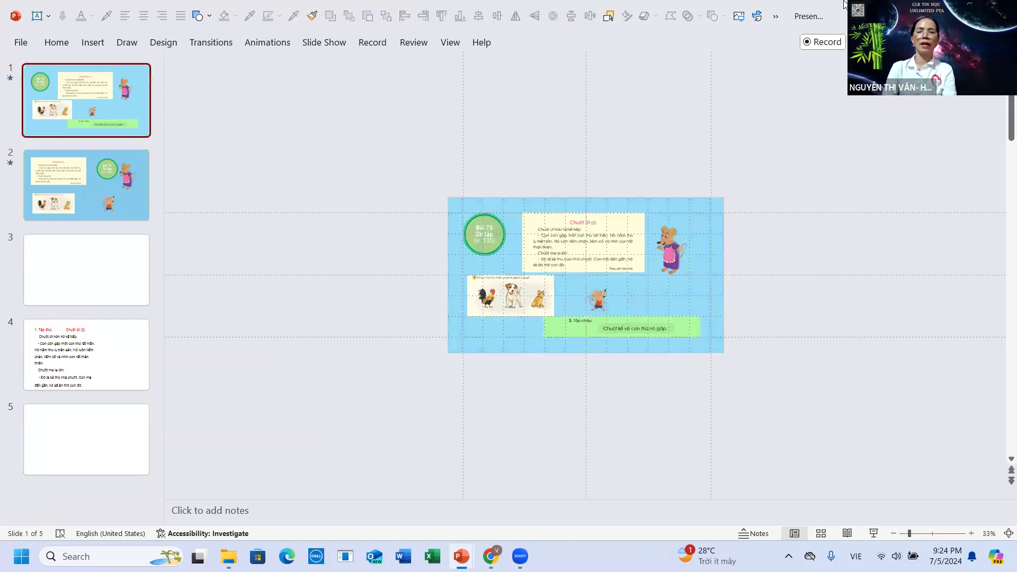
Play the show from slide 1, advance to slide 2 to preview Morph, then end it.
{"action": "left_click", "coordinate": [874, 534]}
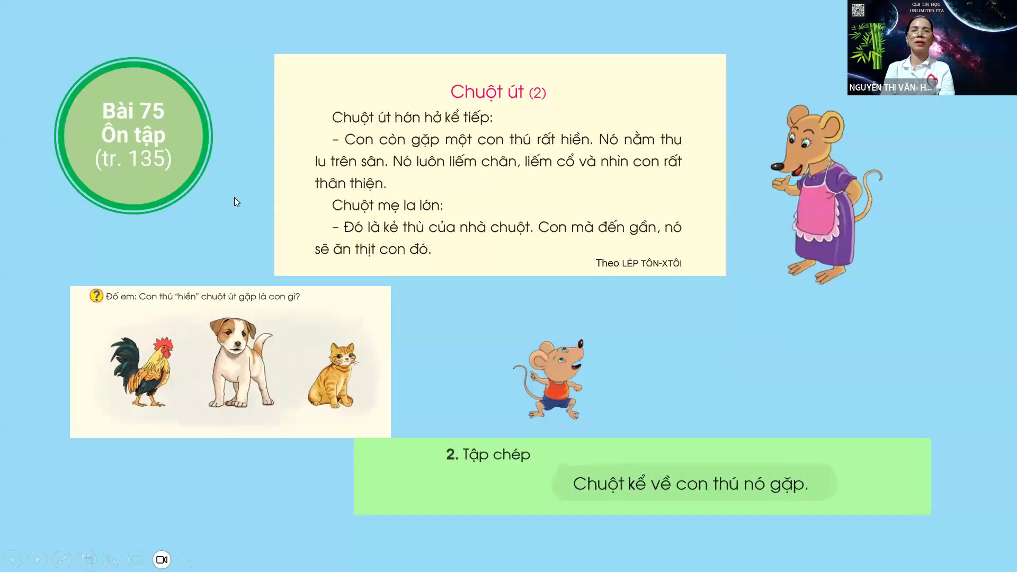
{"action": "left_click", "coordinate": [290, 217]}
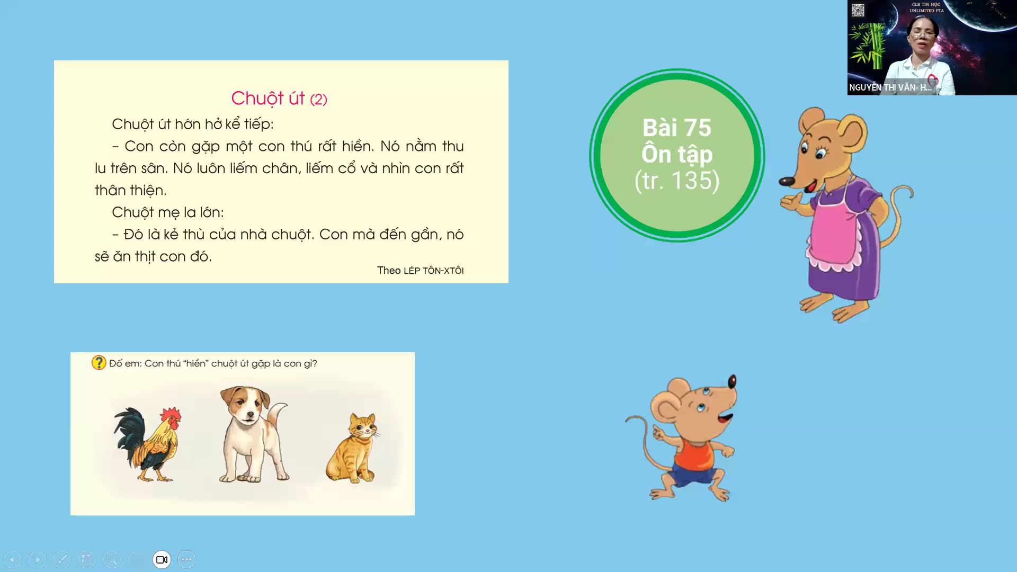
{"action": "left_click", "coordinate": [187, 560]}
{"action": "left_click", "coordinate": [172, 532]}
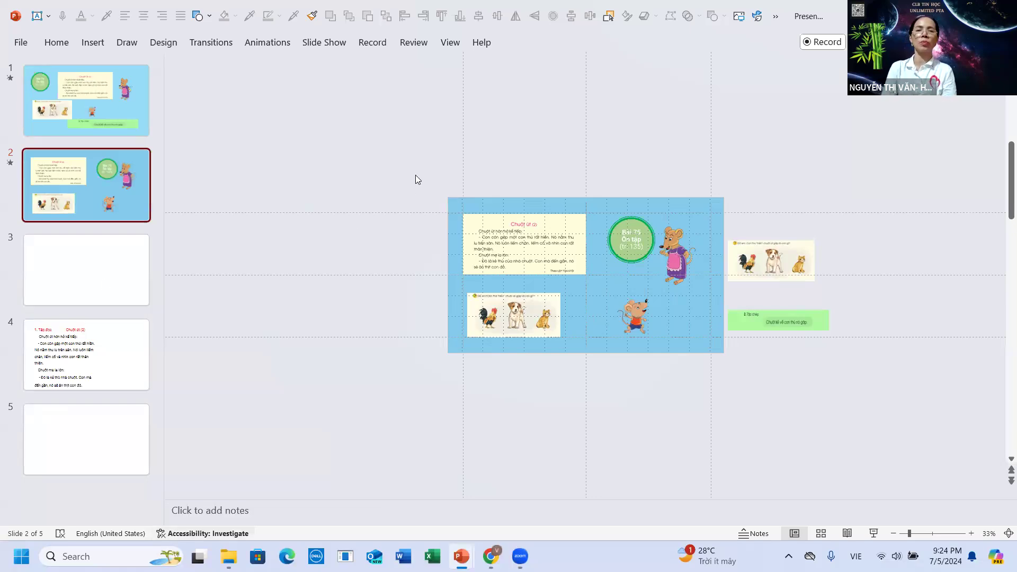
Paste onto slide 3 and delete the wrongly pasted passage box.
{"action": "left_click_drag", "start_coordinate": [414, 164], "coordinate": [875, 407]}
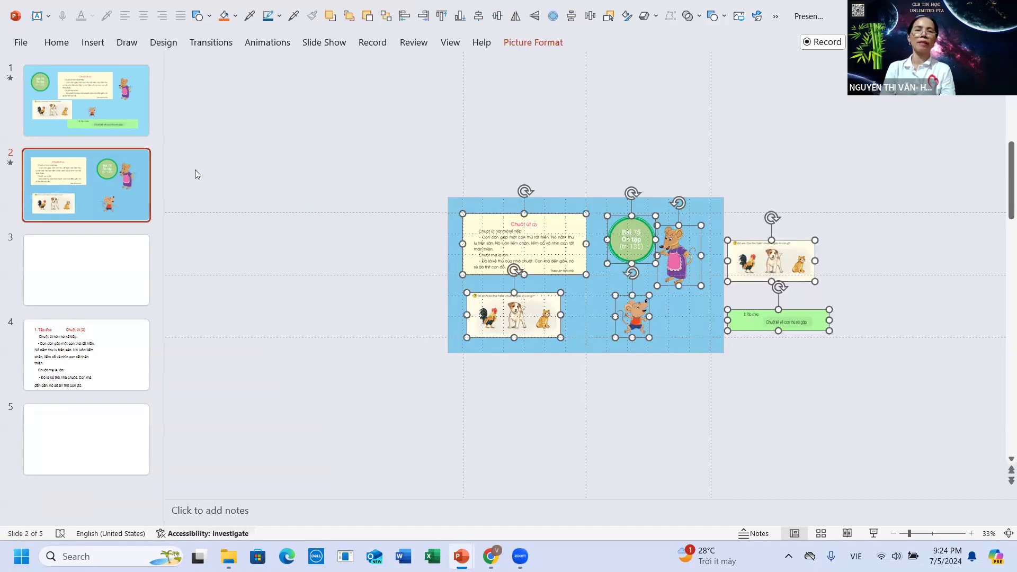
{"action": "left_click", "coordinate": [136, 271]}
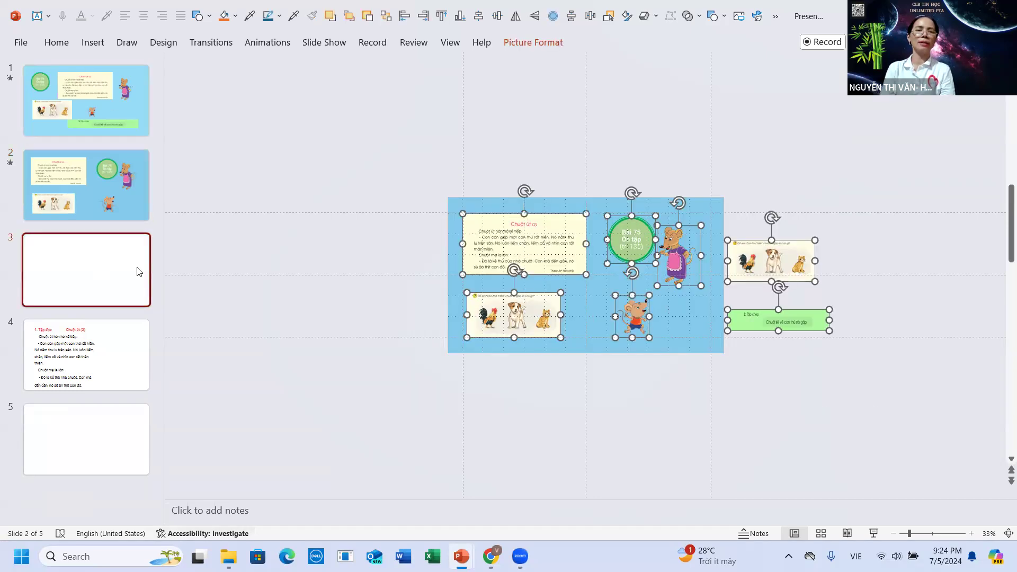
{"action": "key", "text": "ctrl+v"}
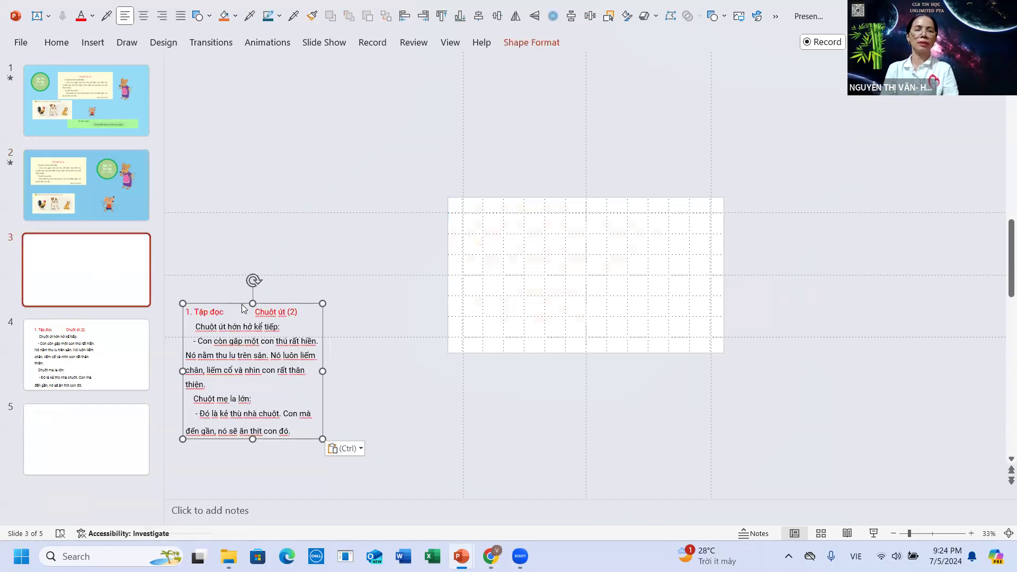
{"action": "key", "text": "Delete"}
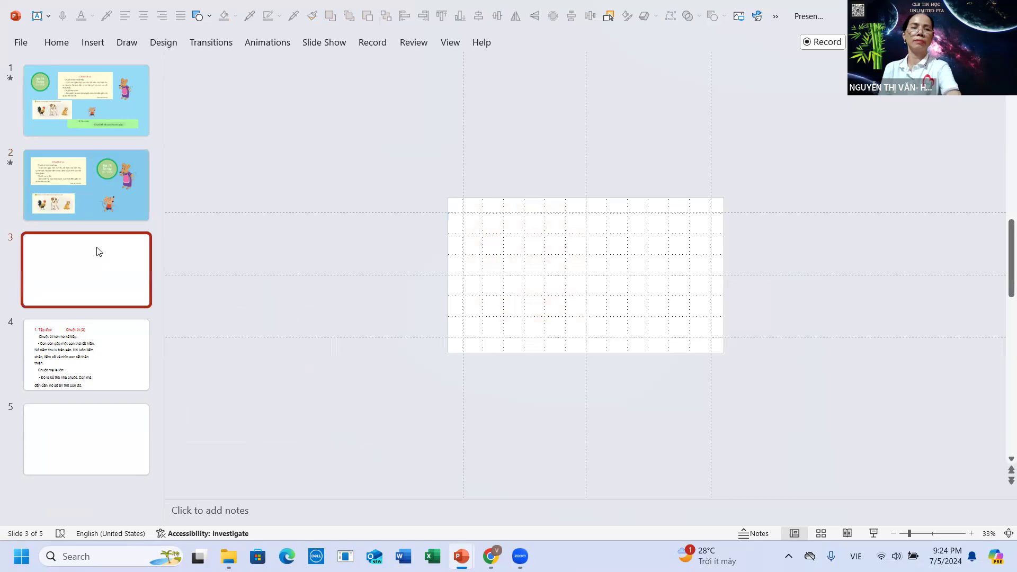
Copy all of slide 2's pictures and boxes and paste them onto slide 3.
{"action": "left_click", "coordinate": [138, 177]}
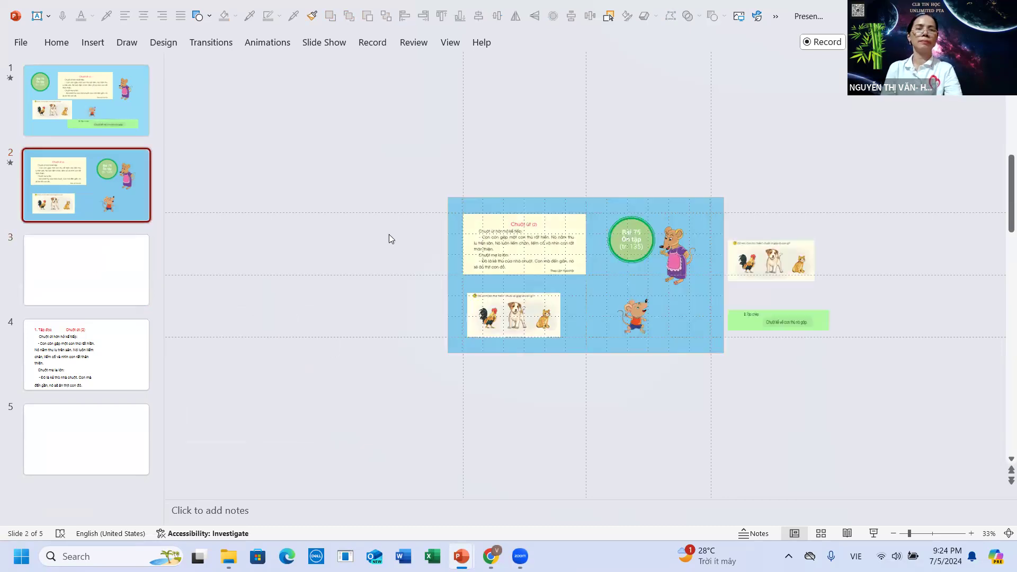
{"action": "left_click_drag", "start_coordinate": [409, 152], "coordinate": [950, 459]}
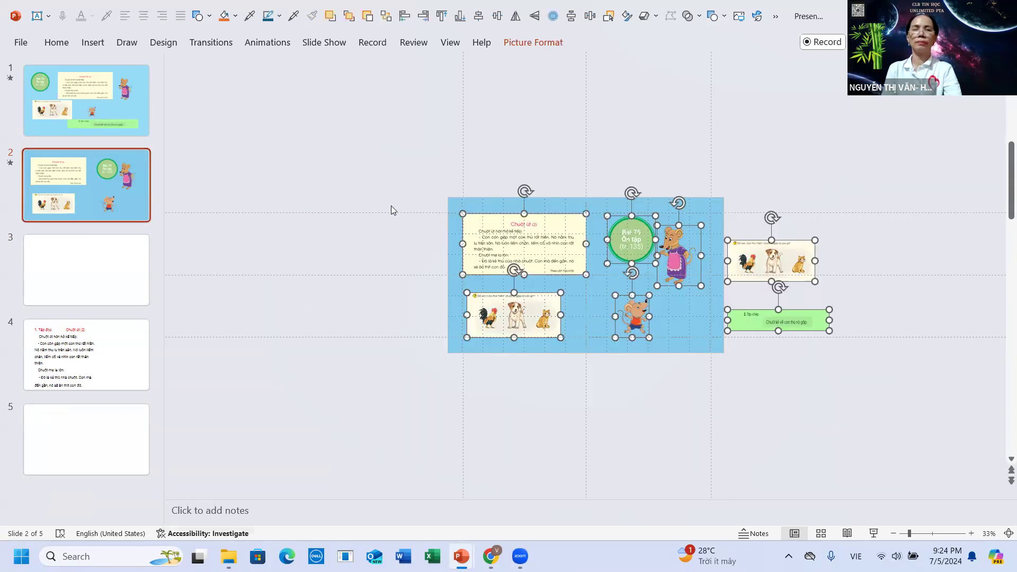
{"action": "left_click", "coordinate": [53, 44]}
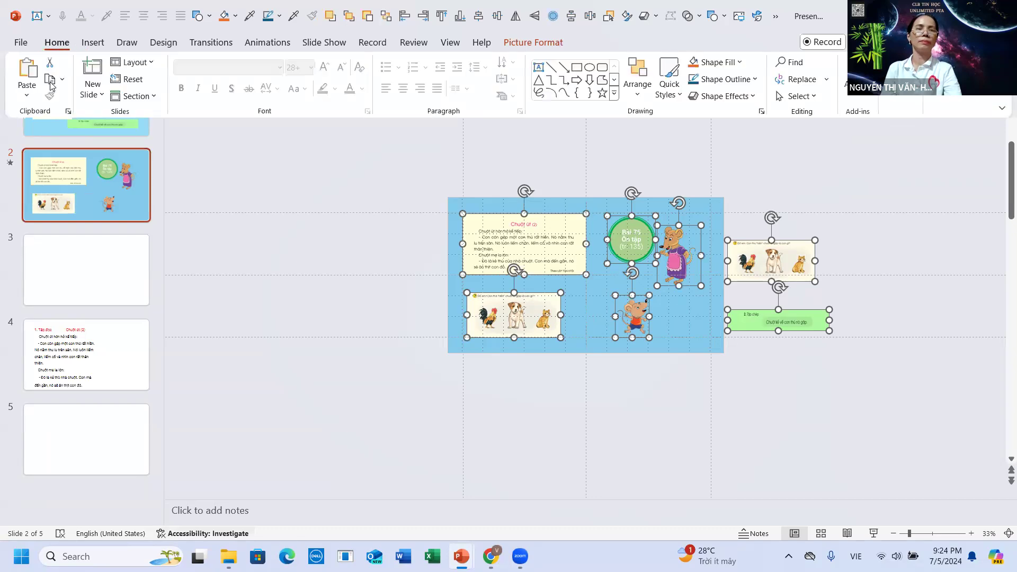
{"action": "left_click", "coordinate": [50, 79]}
{"action": "left_click", "coordinate": [73, 250]}
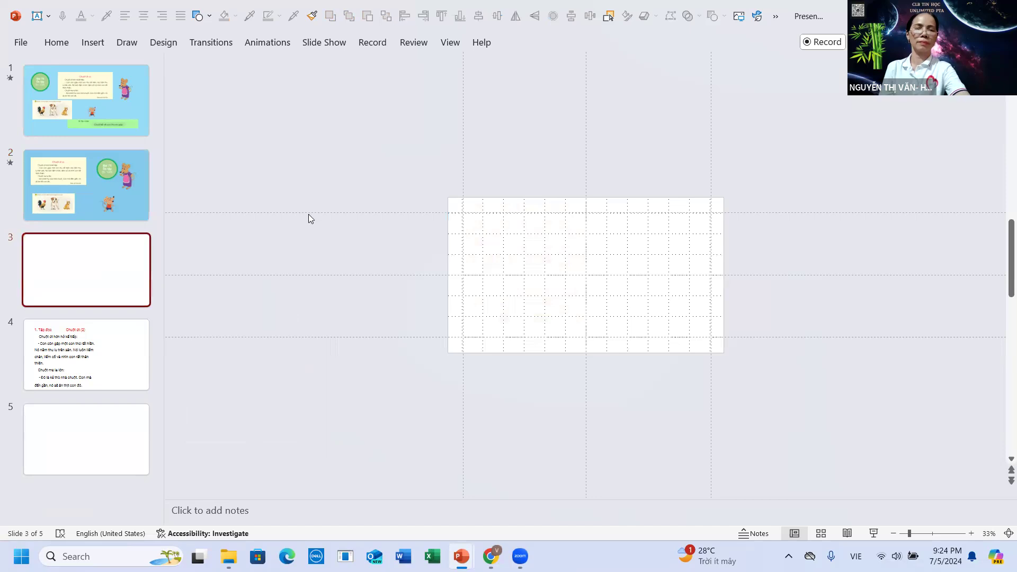
{"action": "key", "text": "ctrl+v"}
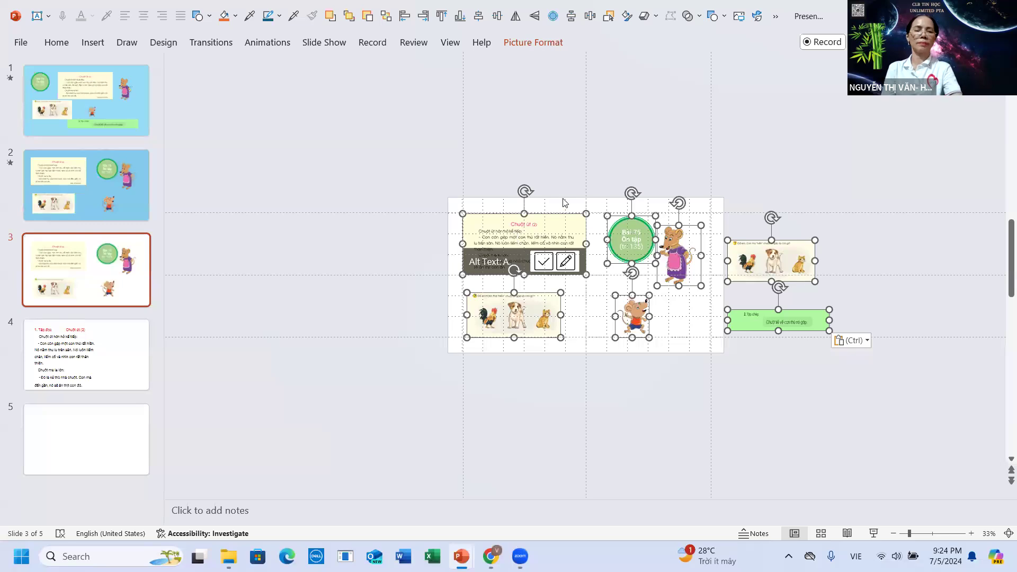
{"action": "scroll", "coordinate": [564, 199], "scroll_direction": "down", "scroll_amount": 1}
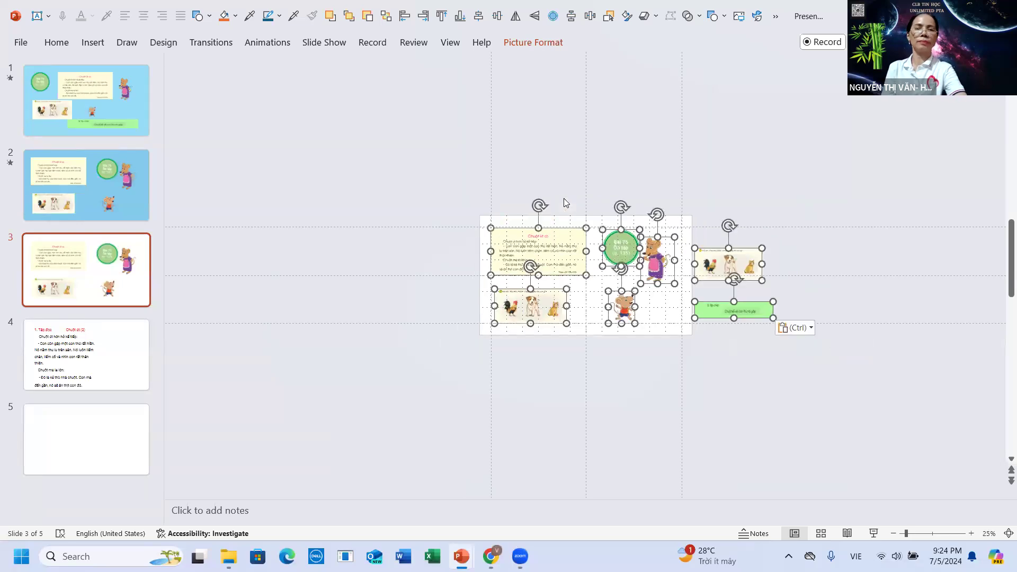
{"action": "scroll", "coordinate": [563, 199], "scroll_direction": "up", "scroll_amount": 1}
{"action": "scroll", "coordinate": [564, 199], "scroll_direction": "up", "scroll_amount": 1}
{"action": "left_click", "coordinate": [555, 134]}
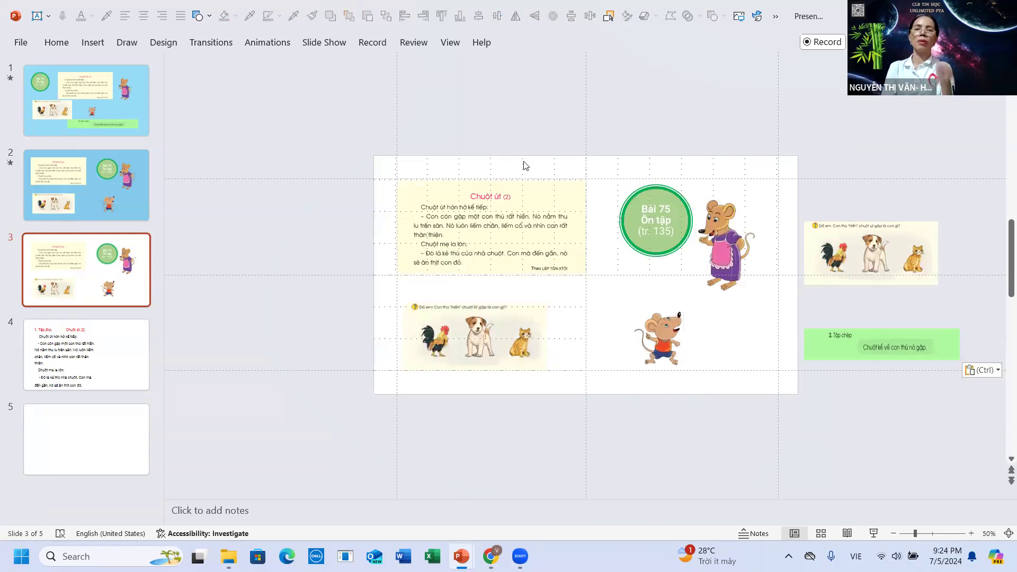
Fill slide 3's background with a solid dark teal blue to match slide 2.
{"action": "right_click", "coordinate": [607, 198]}
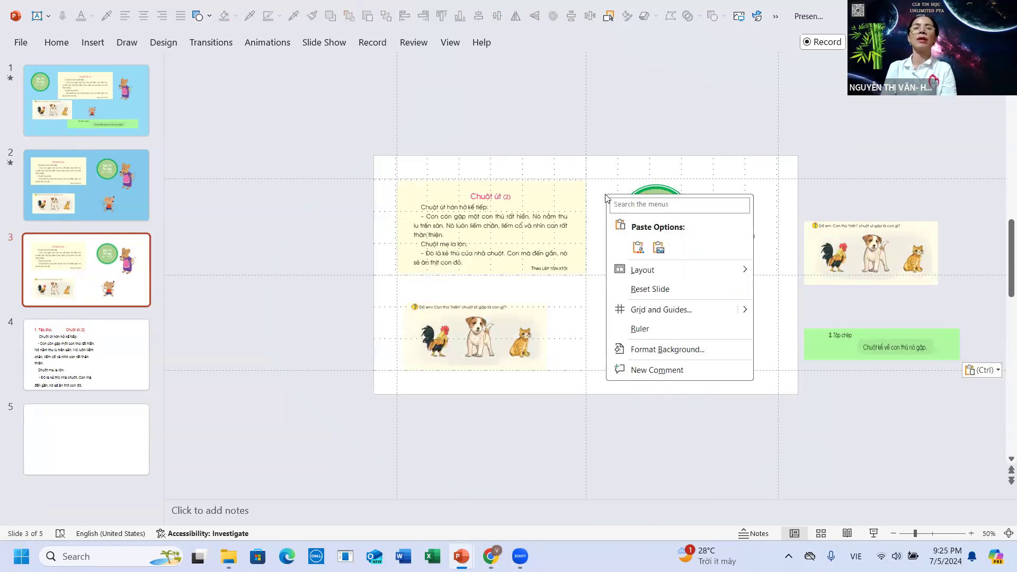
{"action": "key", "text": "Escape"}
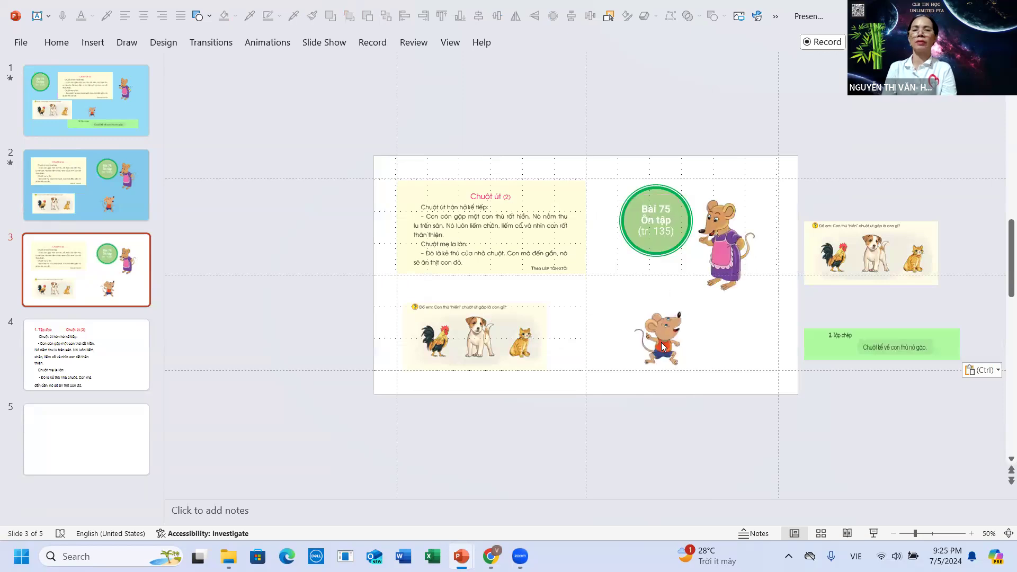
{"action": "left_click", "coordinate": [987, 228]}
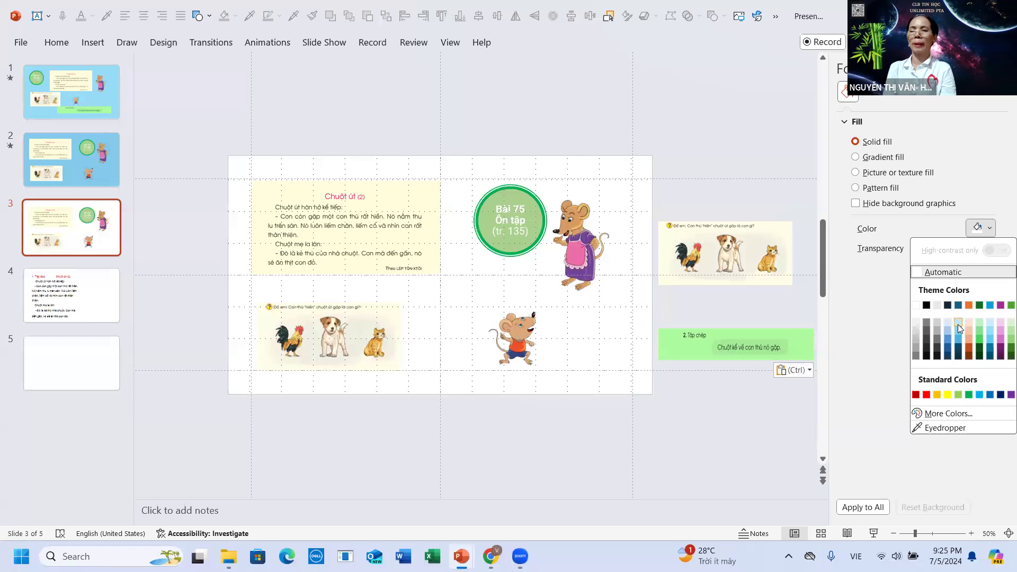
{"action": "left_click", "coordinate": [958, 324]}
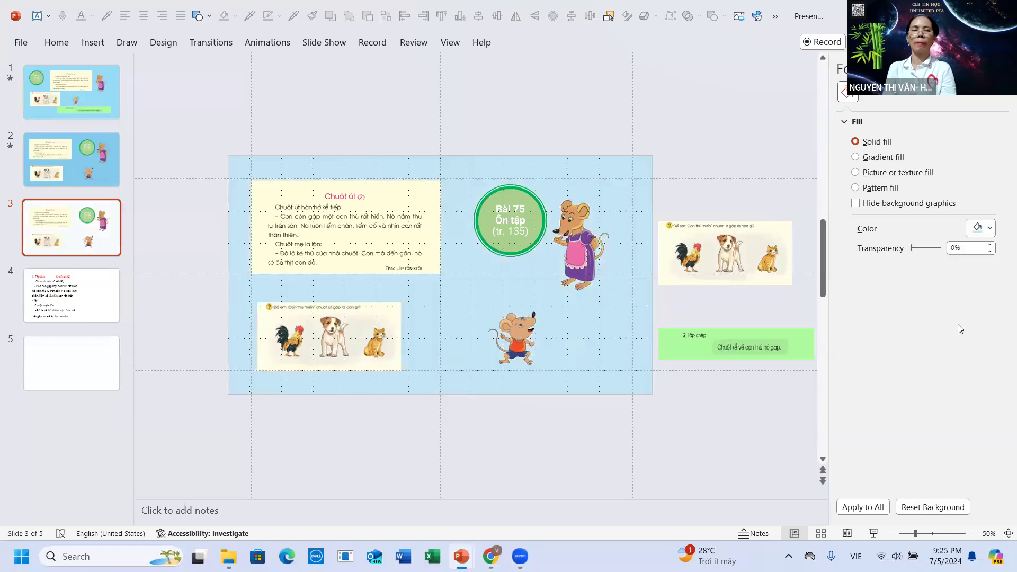
{"action": "left_click", "coordinate": [987, 228]}
{"action": "left_click", "coordinate": [960, 330]}
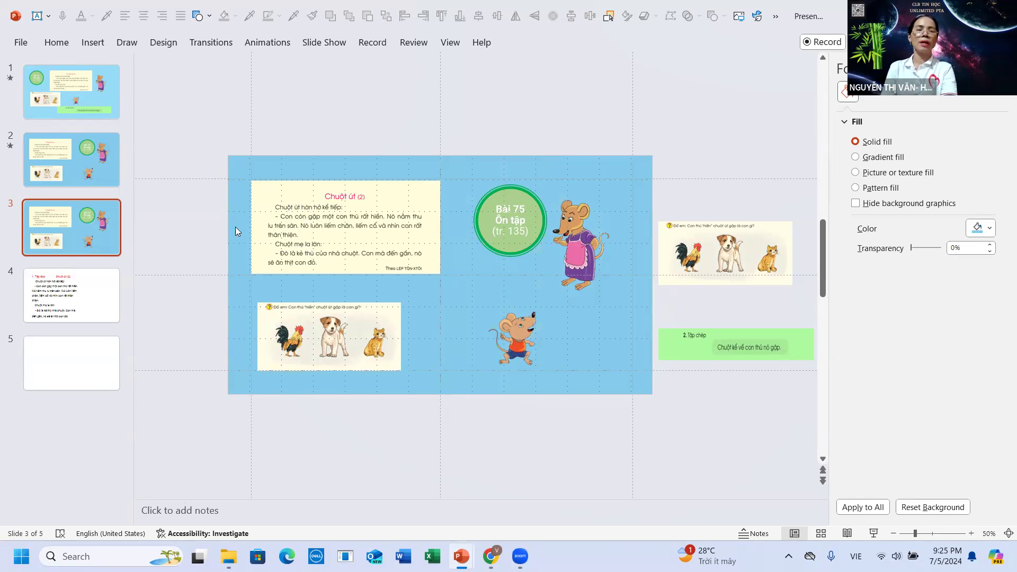
Copy the 1. Tập đọc passage box from slide 4 and go back to slide 2.
{"action": "left_click", "coordinate": [61, 307]}
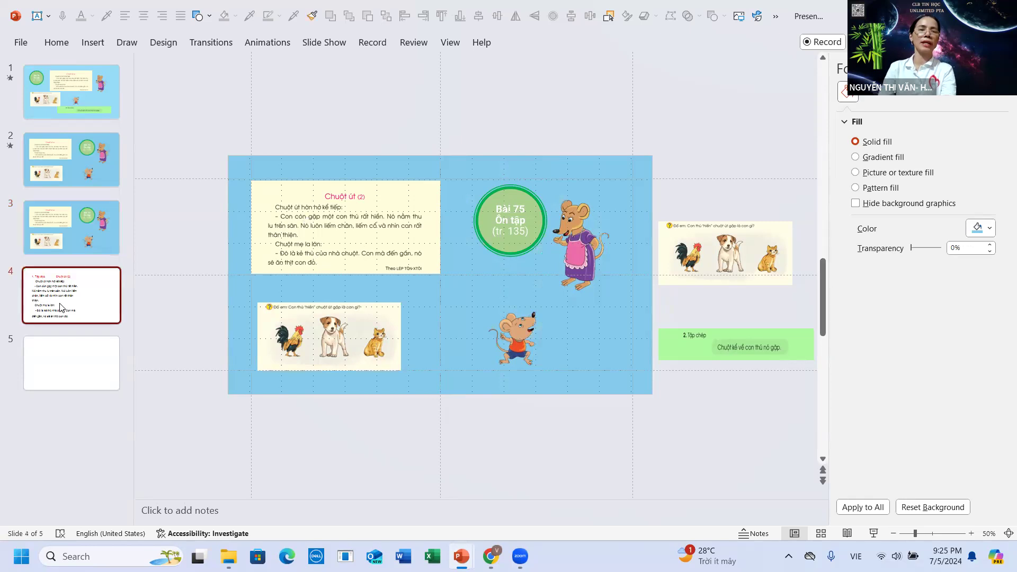
{"action": "left_click", "coordinate": [332, 215]}
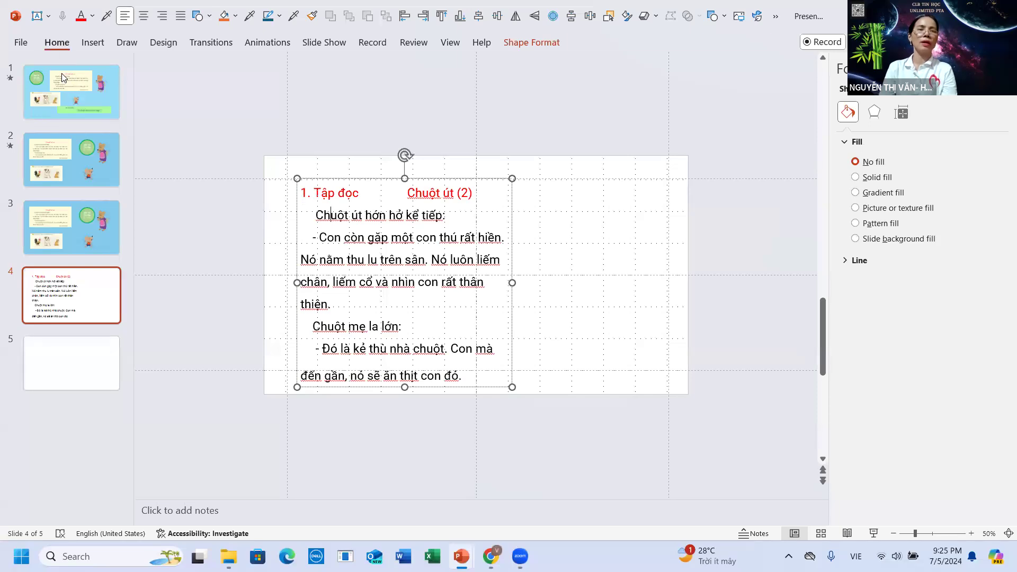
{"action": "left_click", "coordinate": [57, 42]}
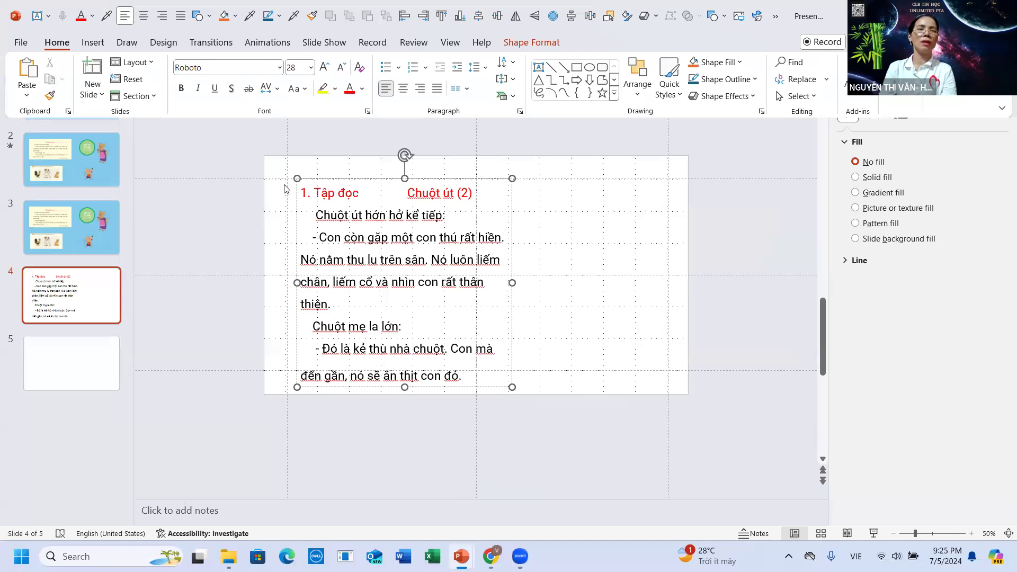
{"action": "left_click", "coordinate": [298, 181]}
{"action": "left_click", "coordinate": [302, 181]}
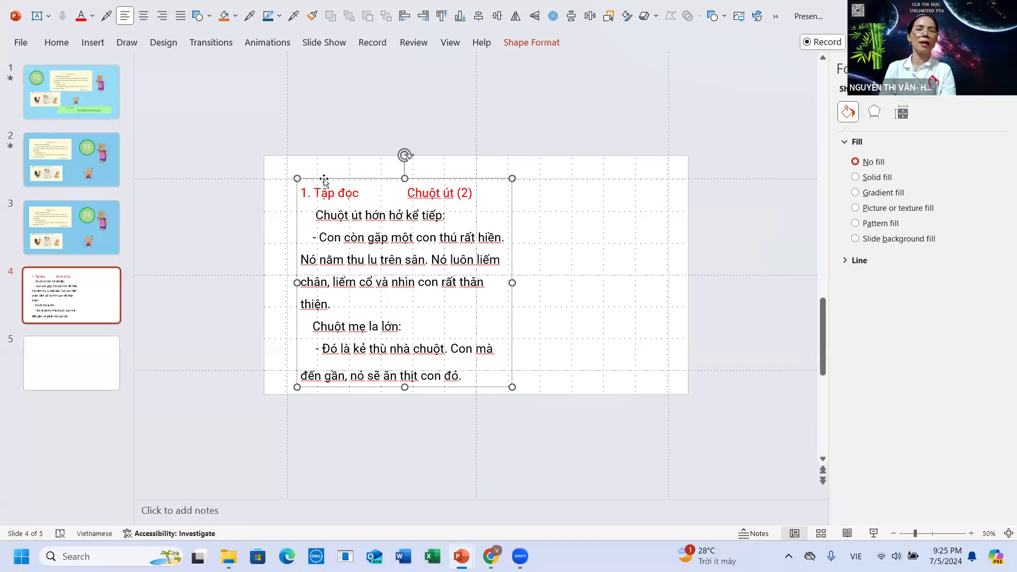
{"action": "left_click", "coordinate": [57, 42]}
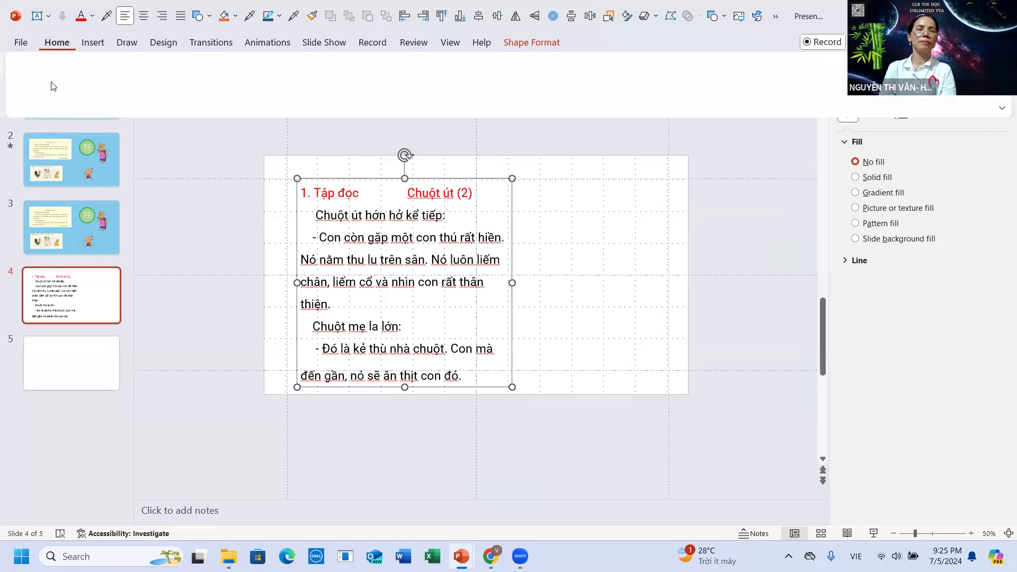
{"action": "left_click", "coordinate": [156, 135]}
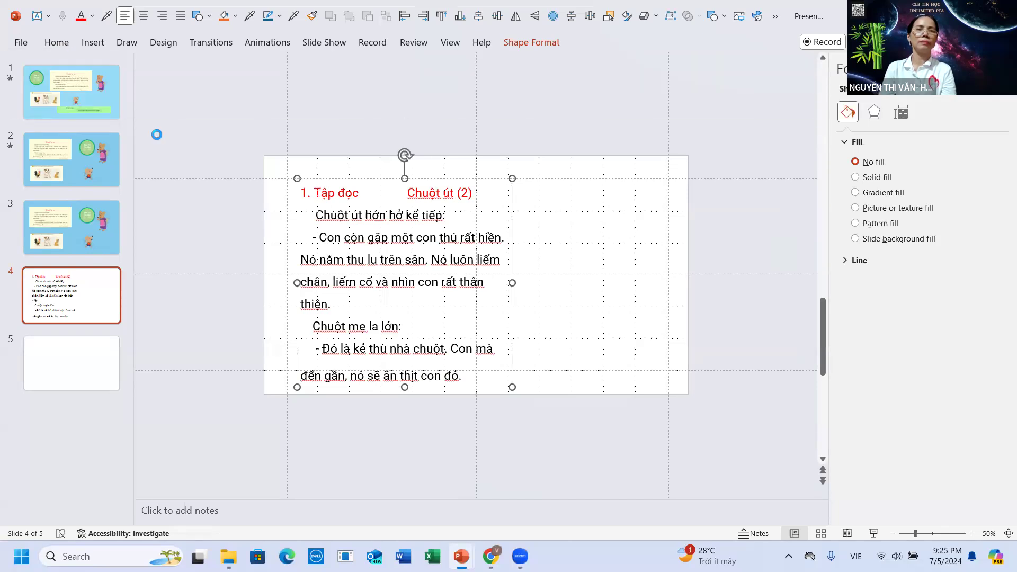
{"action": "left_click", "coordinate": [72, 194]}
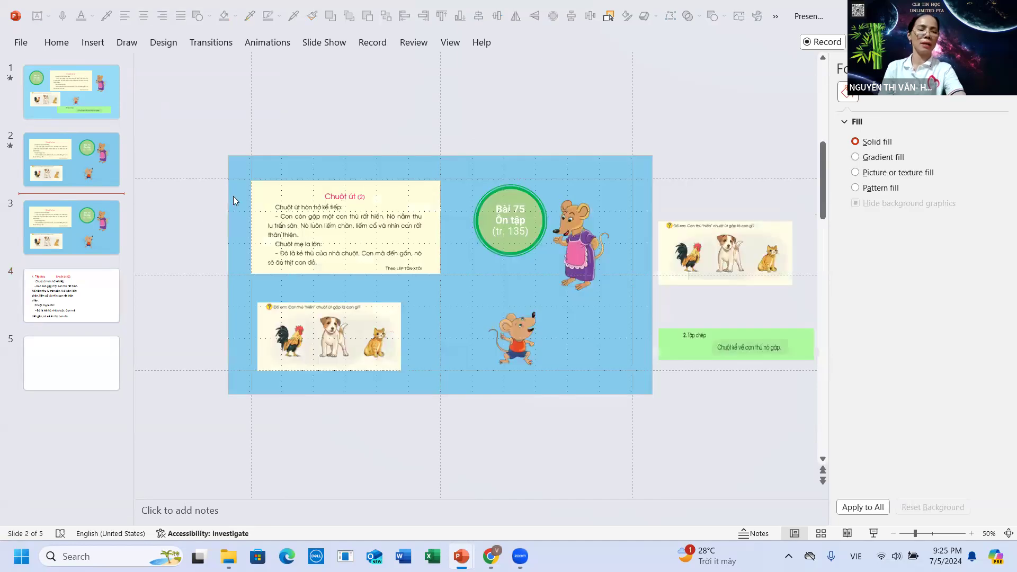
{"action": "scroll", "coordinate": [233, 200], "scroll_direction": "down", "scroll_amount": 1}
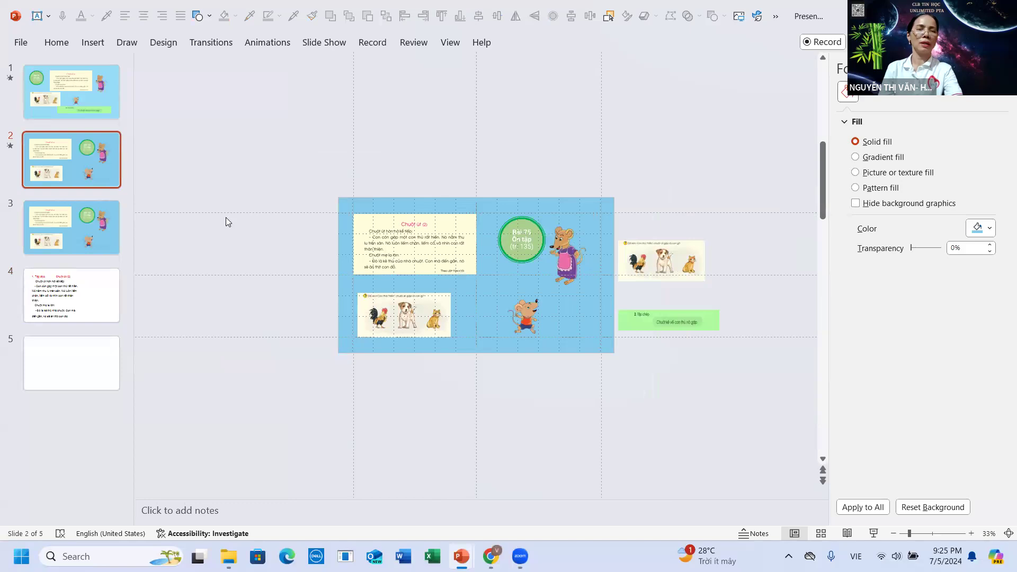
Paste the Tập đọc Chuột út (2) passage onto slide 2 and drag it just left of the slide.
{"action": "left_click", "coordinate": [54, 46]}
{"action": "left_click", "coordinate": [24, 71]}
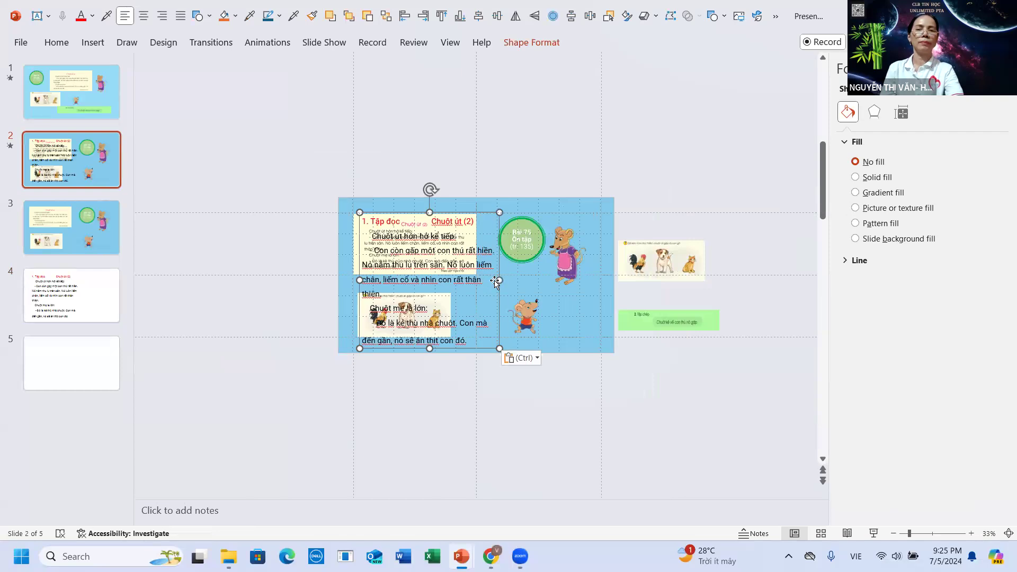
{"action": "left_click_drag", "start_coordinate": [495, 281], "coordinate": [342, 271]}
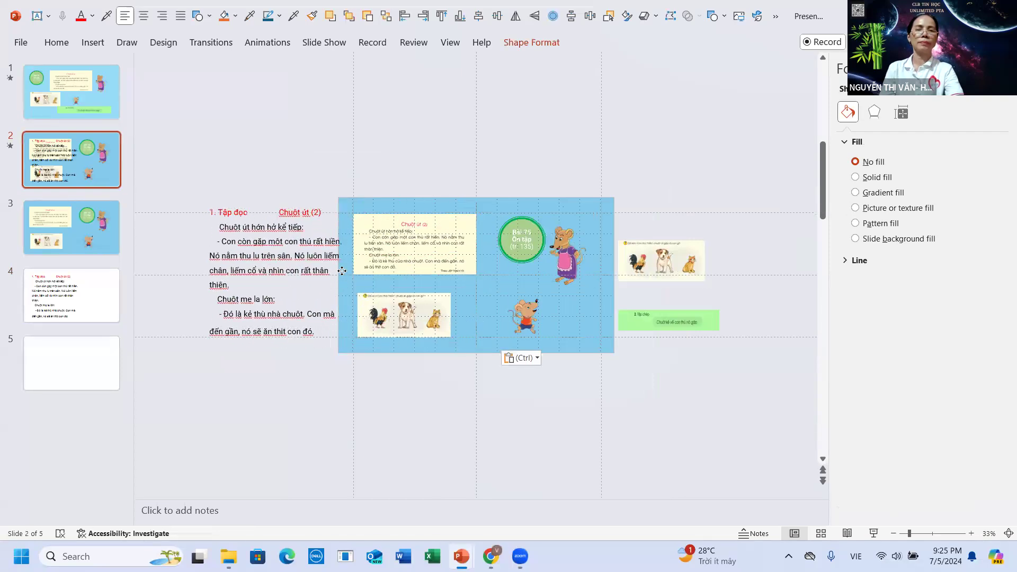
{"action": "left_click_drag", "start_coordinate": [335, 272], "coordinate": [327, 272]}
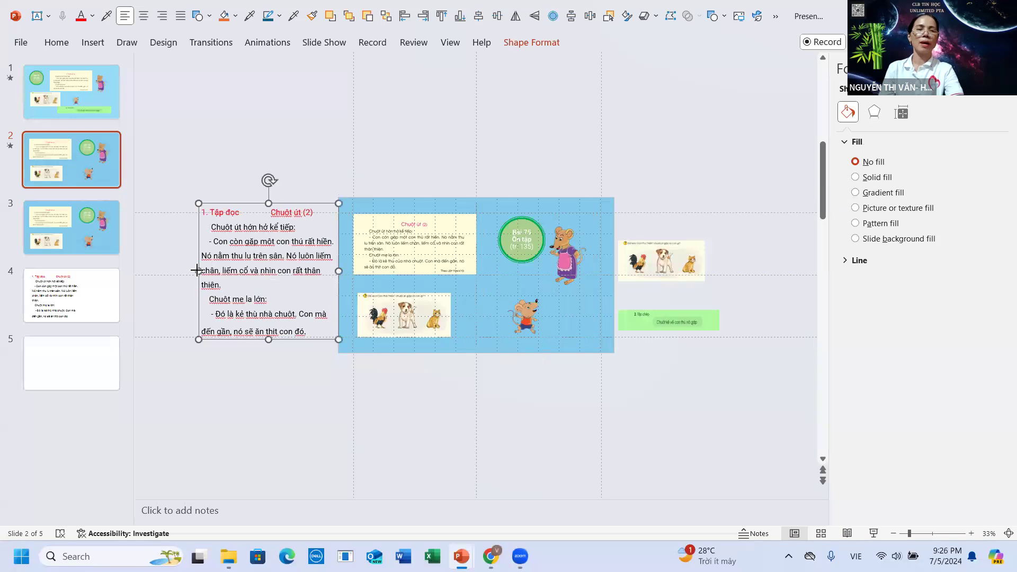
Widen the passage box so it wraps into fewer lines, shifting it slightly further left.
{"action": "left_click_drag", "start_coordinate": [196, 270], "coordinate": [184, 264]}
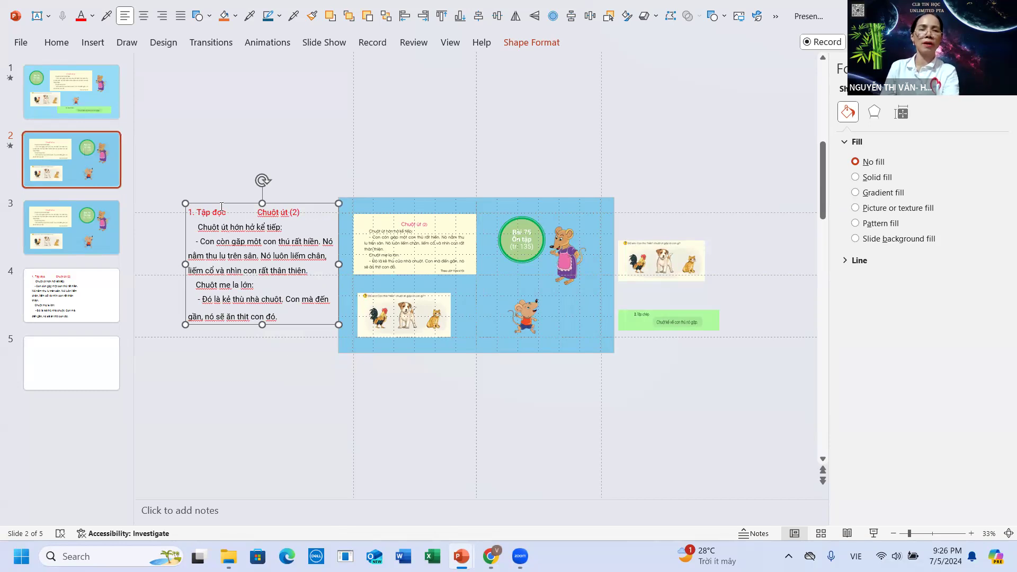
{"action": "left_click_drag", "start_coordinate": [214, 203], "coordinate": [207, 203]}
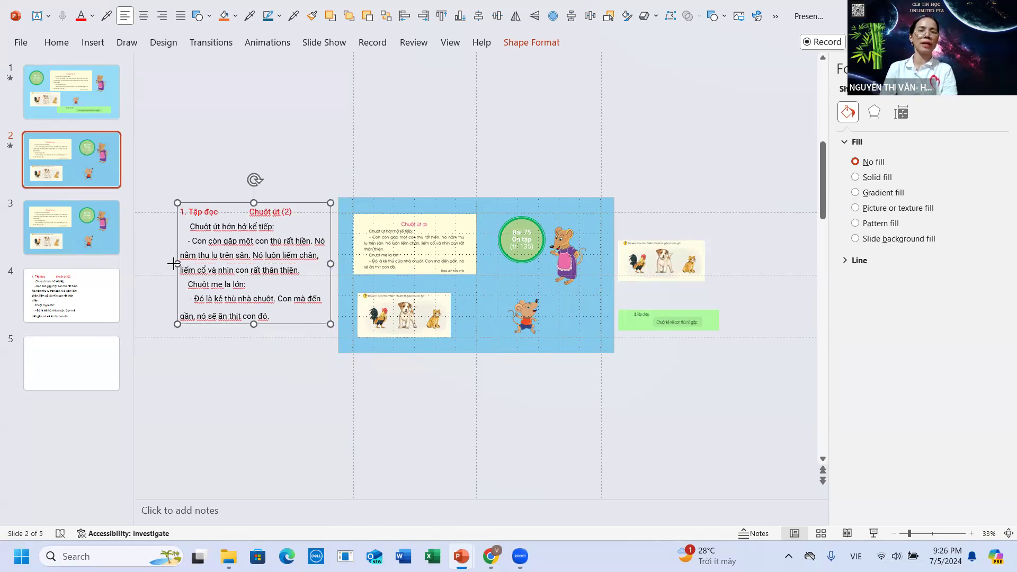
{"action": "key", "text": "Delete"}
{"action": "key", "text": "ctrl+z"}
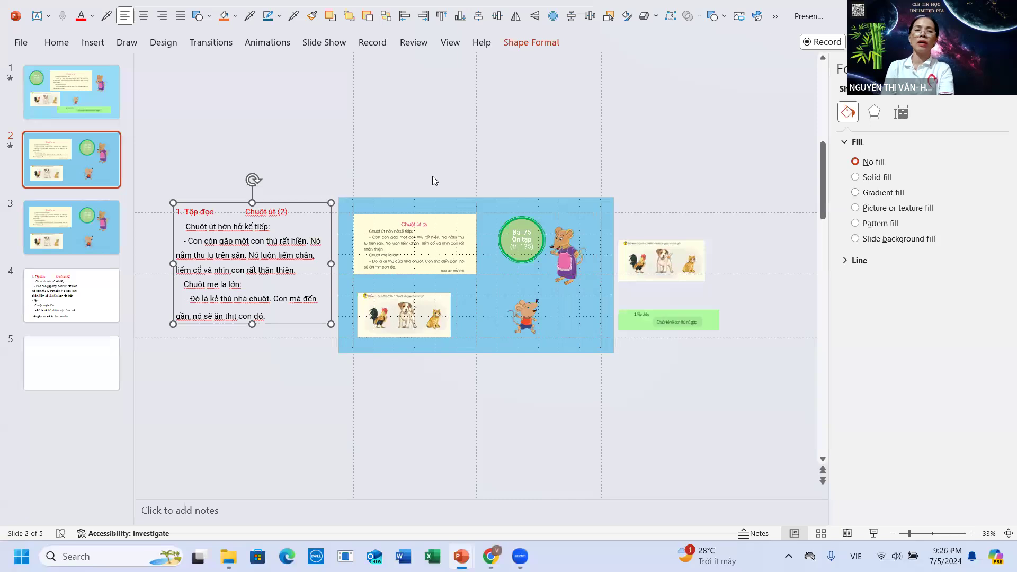
{"action": "left_click", "coordinate": [428, 157]}
{"action": "left_click", "coordinate": [272, 241]}
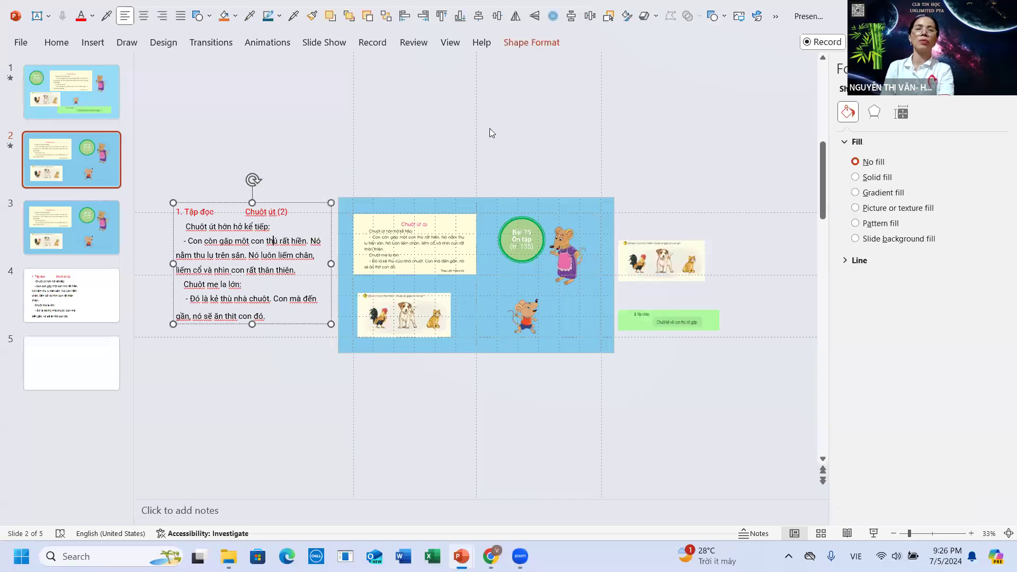
{"action": "left_click", "coordinate": [199, 116]}
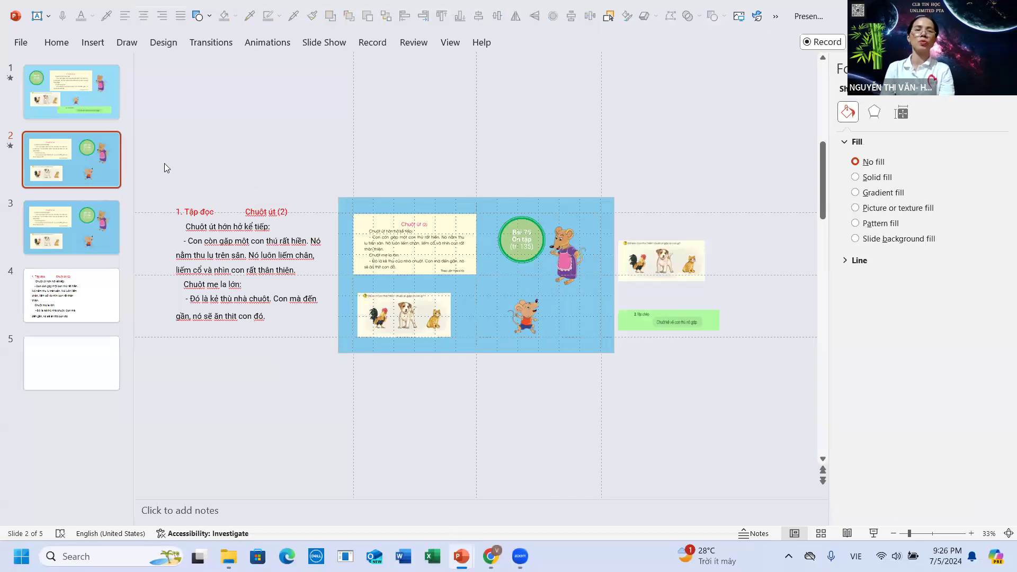
Delete the Chuột út (2) passage box from slide 4, leaving that slide blank.
{"action": "left_click", "coordinate": [45, 304]}
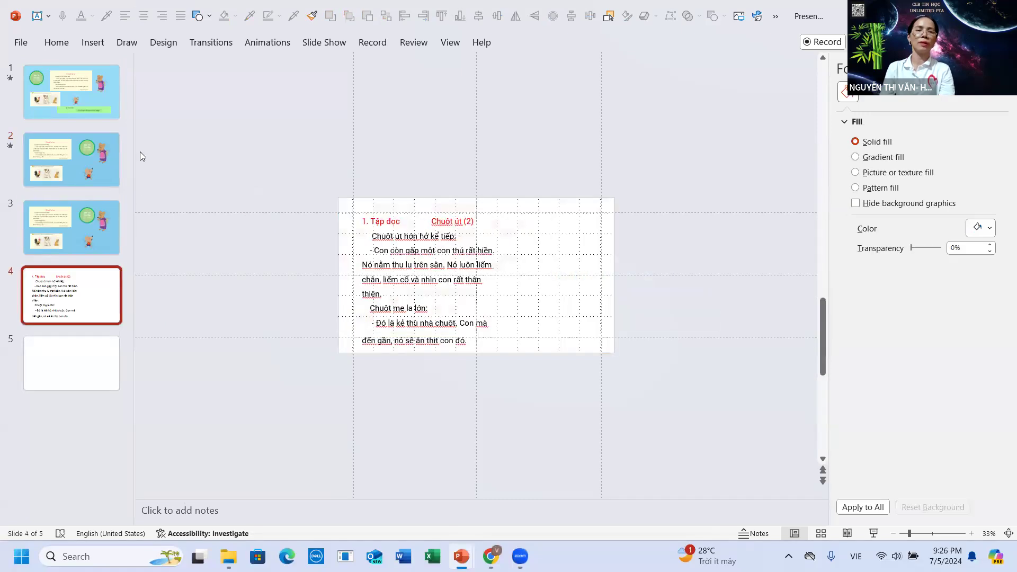
{"action": "left_click", "coordinate": [452, 244]}
{"action": "left_click", "coordinate": [443, 251]}
{"action": "key", "text": "BackSpace"}
{"action": "key", "text": "BackSpace"}
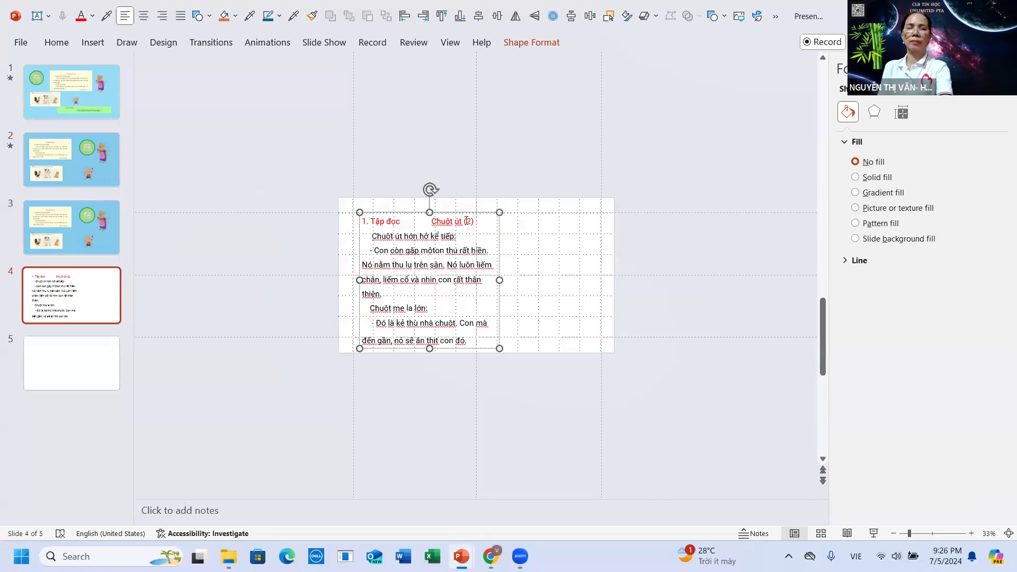
{"action": "left_click", "coordinate": [461, 214]}
{"action": "key", "text": "Delete"}
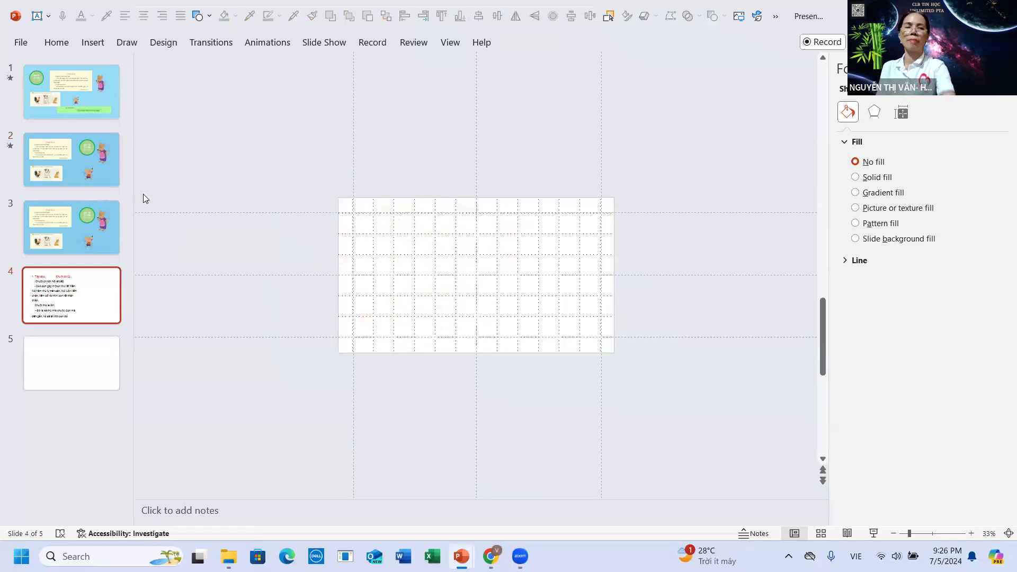
Return to slide 2 and select the passage box beside it.
{"action": "left_click", "coordinate": [44, 201]}
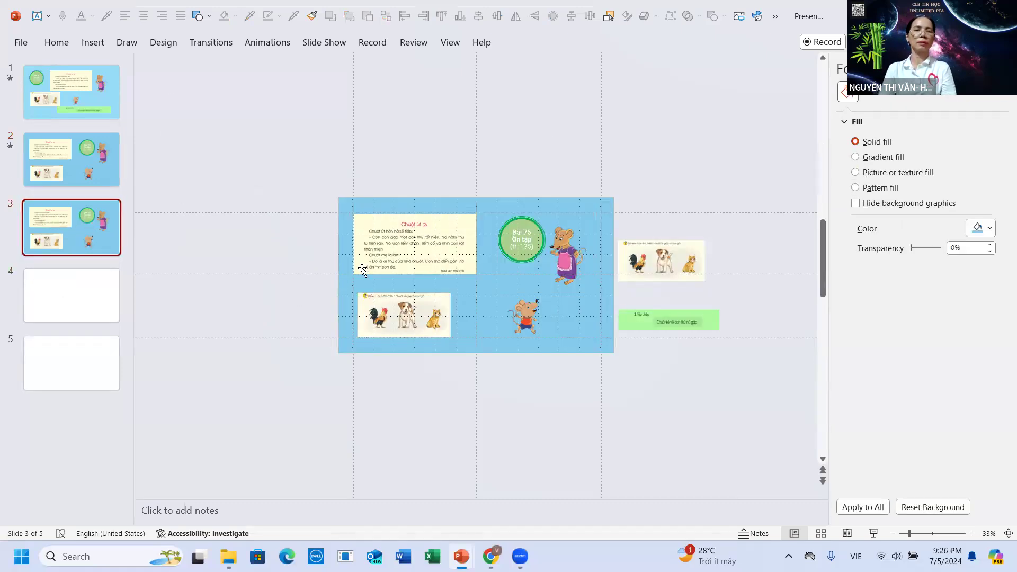
{"action": "left_click", "coordinate": [51, 160]}
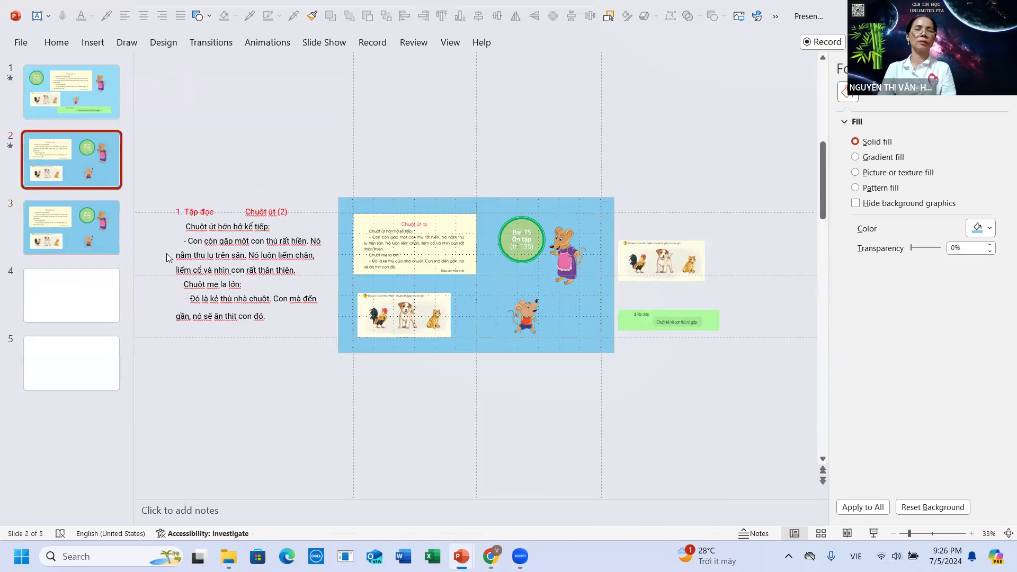
{"action": "left_click", "coordinate": [218, 270]}
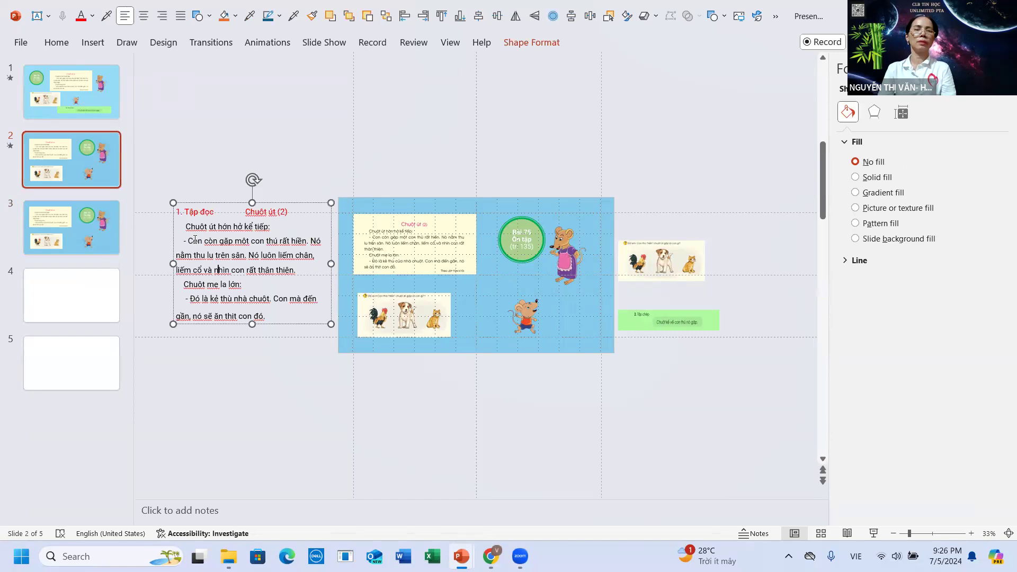
{"action": "left_click", "coordinate": [57, 44]}
{"action": "left_click", "coordinate": [216, 208]}
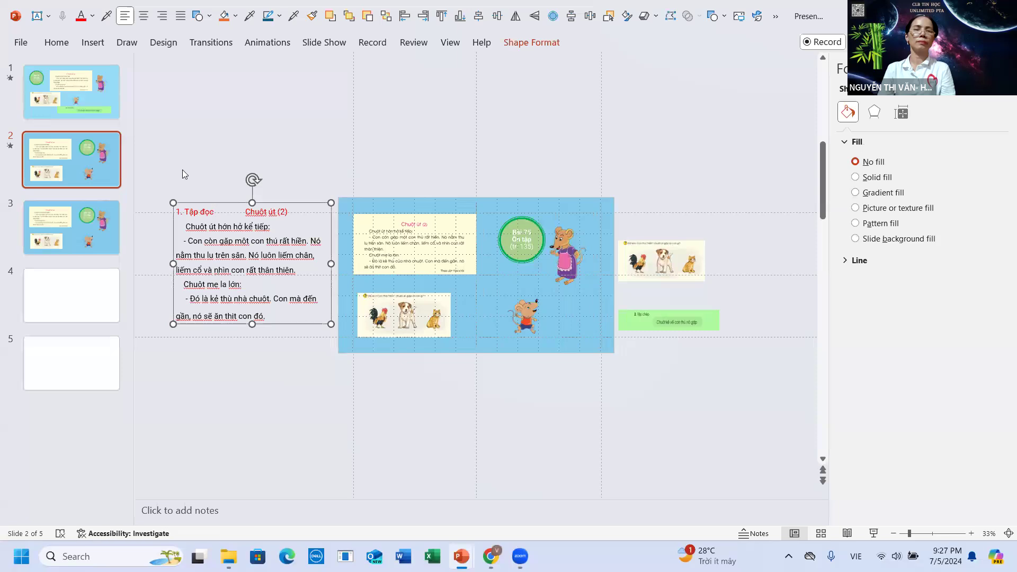
Cut the passage box from slide 2 and paste it back beside the slide.
{"action": "left_click", "coordinate": [64, 47]}
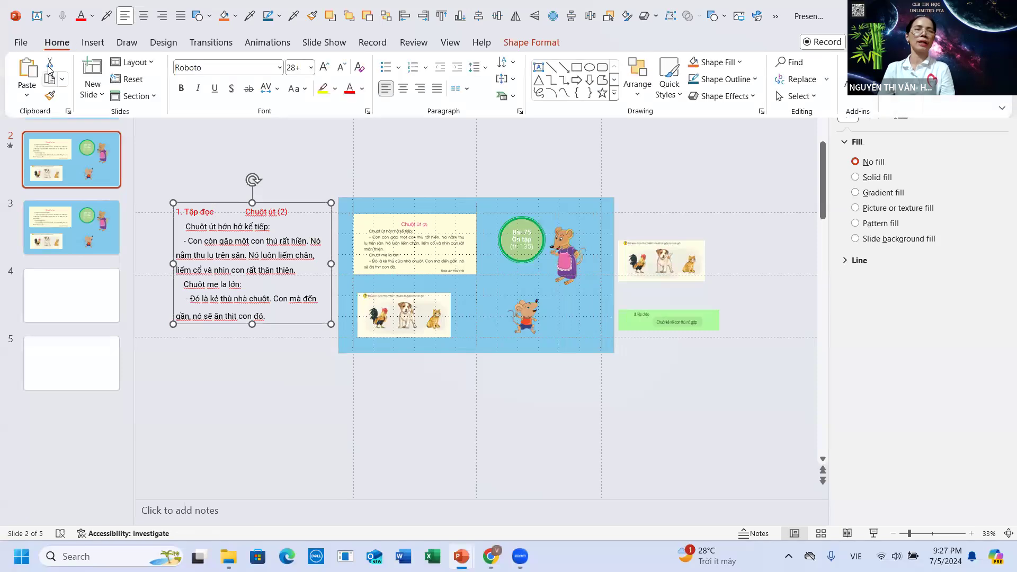
{"action": "key", "text": "Delete"}
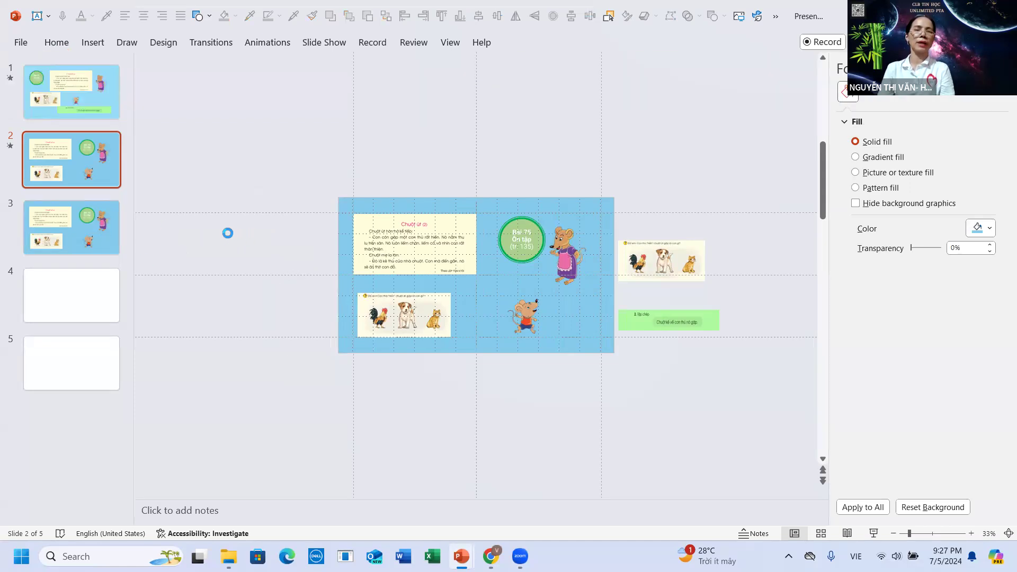
{"action": "left_click", "coordinate": [57, 42]}
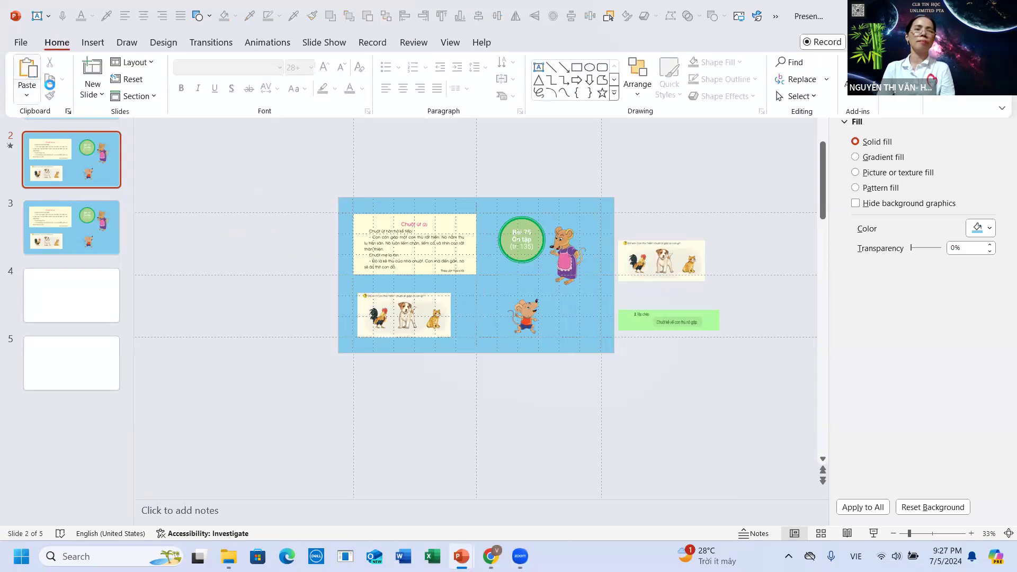
{"action": "left_click", "coordinate": [30, 73]}
{"action": "left_click", "coordinate": [109, 237]}
{"action": "left_click", "coordinate": [104, 152]}
{"action": "key", "text": "ctrl+v"}
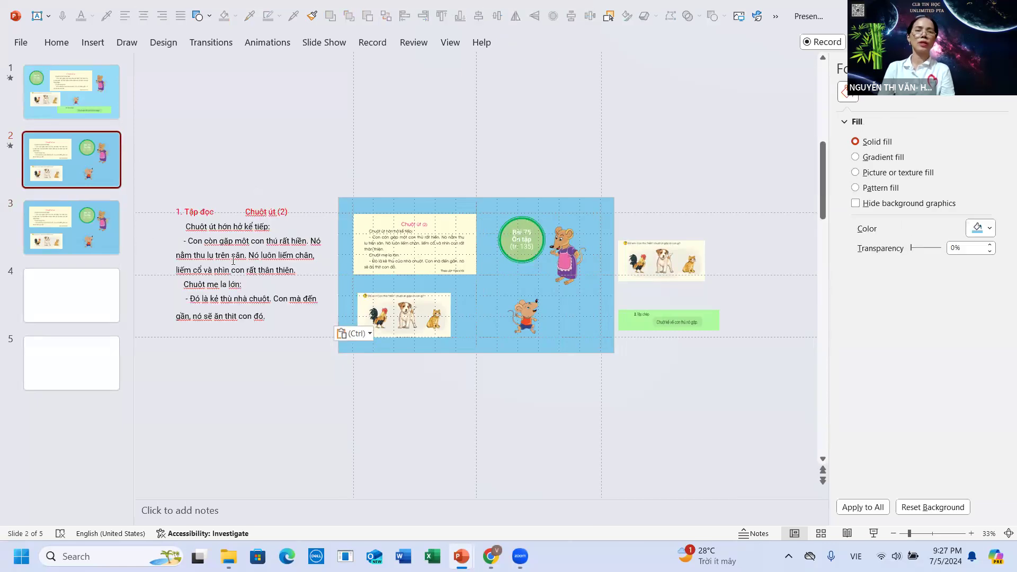
Remove the stray passage copy from slide 3 and reselect slide 2's passage box for copying.
{"action": "left_click", "coordinate": [87, 250]}
{"action": "key", "text": "Delete"}
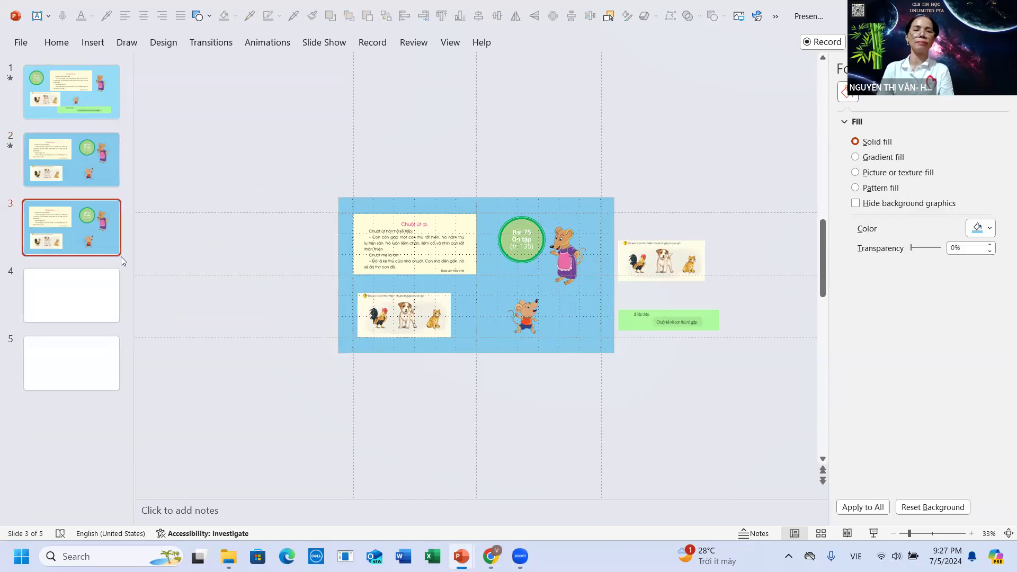
{"action": "left_click", "coordinate": [83, 159]}
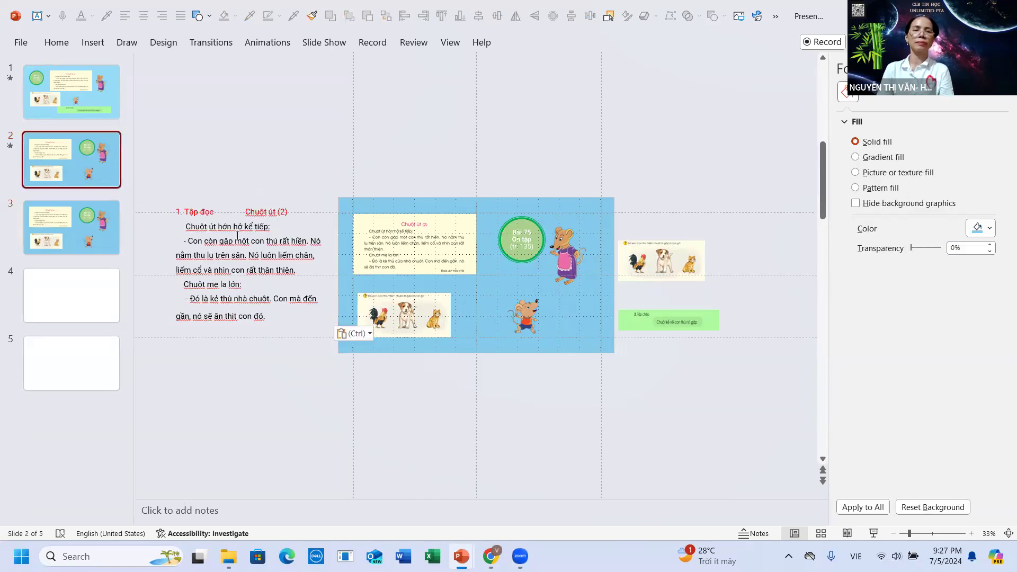
{"action": "left_click", "coordinate": [232, 227]}
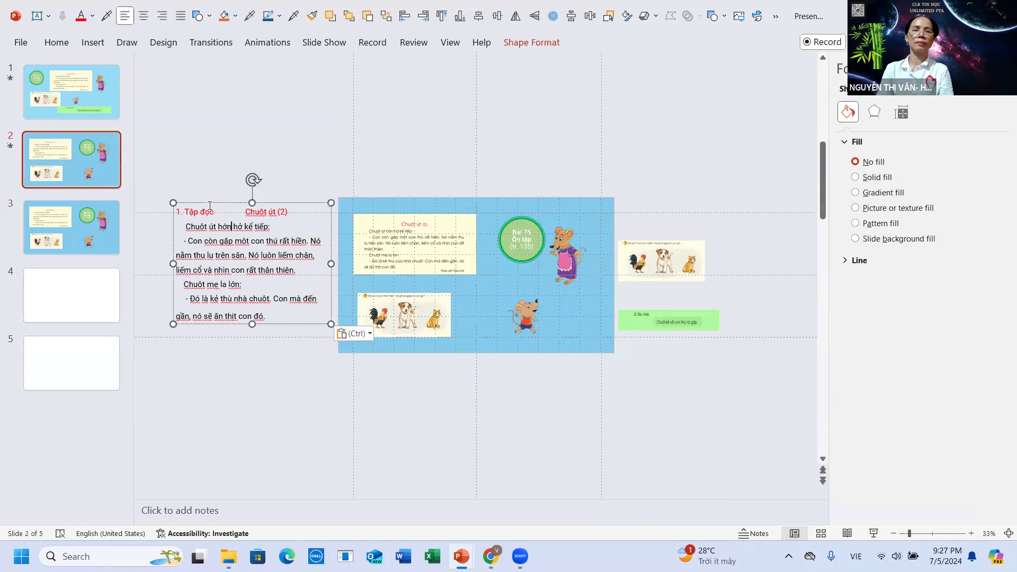
{"action": "left_click", "coordinate": [210, 207]}
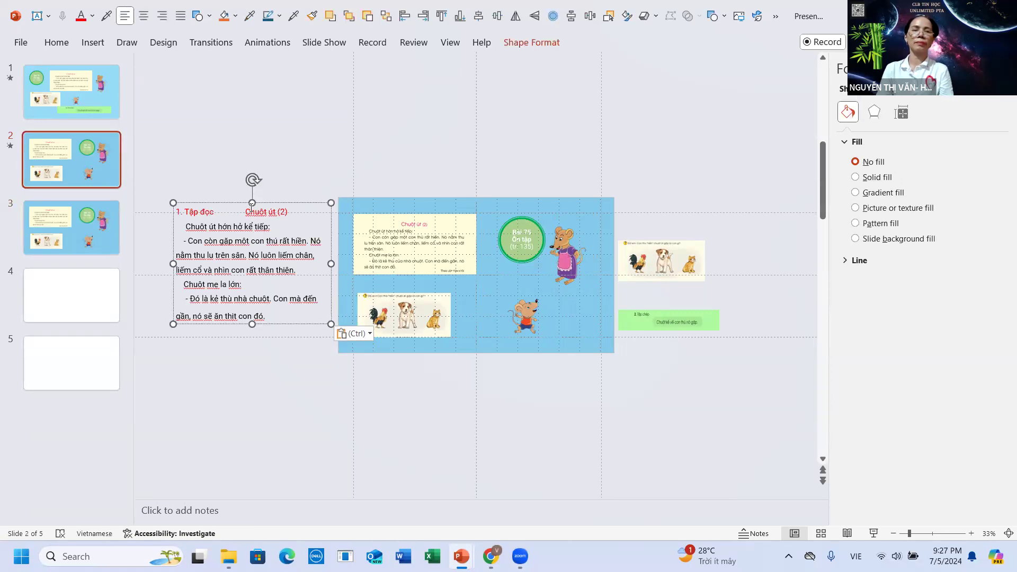
{"action": "left_click", "coordinate": [253, 204]}
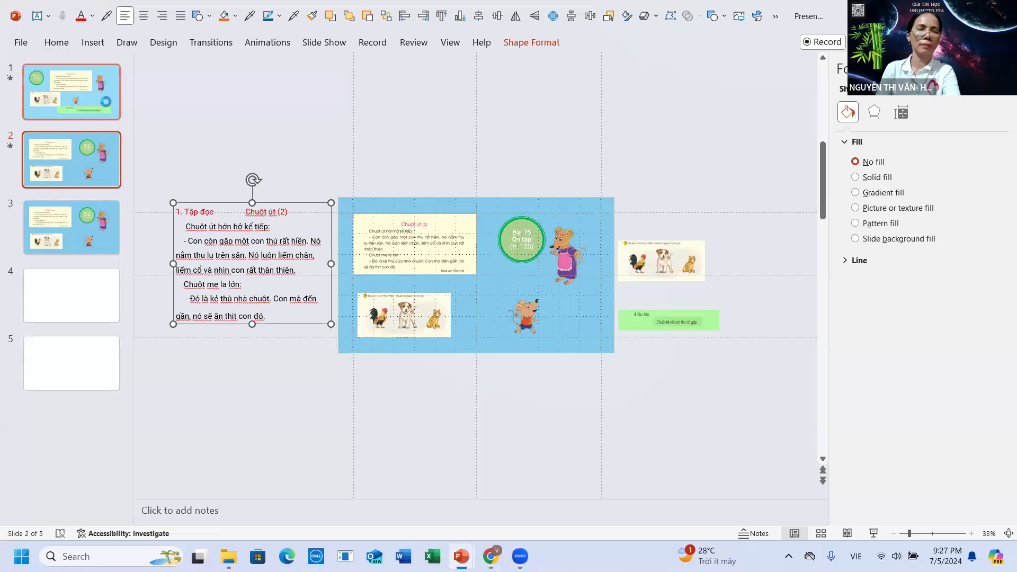
{"action": "left_click", "coordinate": [73, 229]}
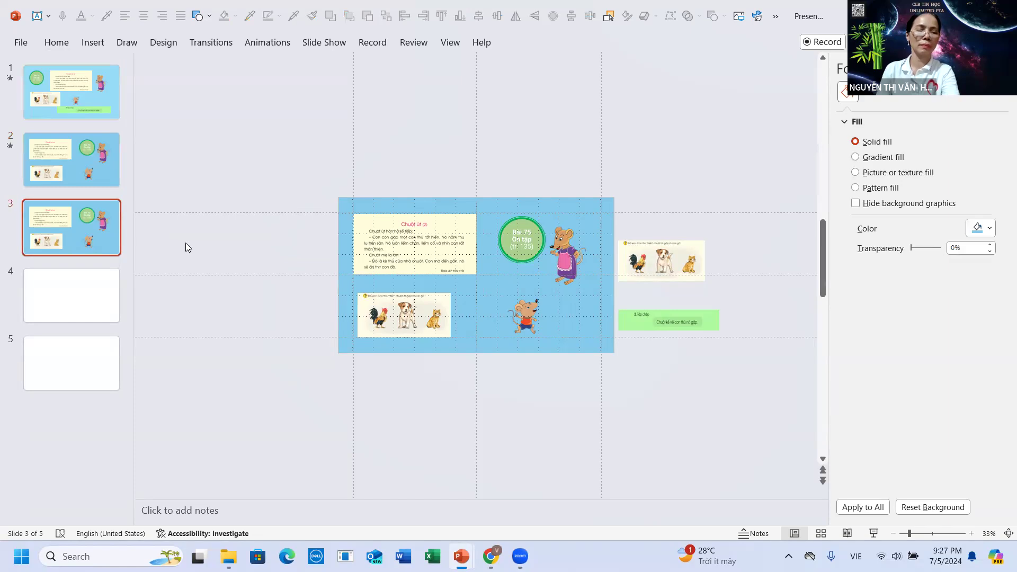
Paste the passage beside slide 3 and delete the period after 'sân' in slide 2's passage.
{"action": "key", "text": "ctrl+v"}
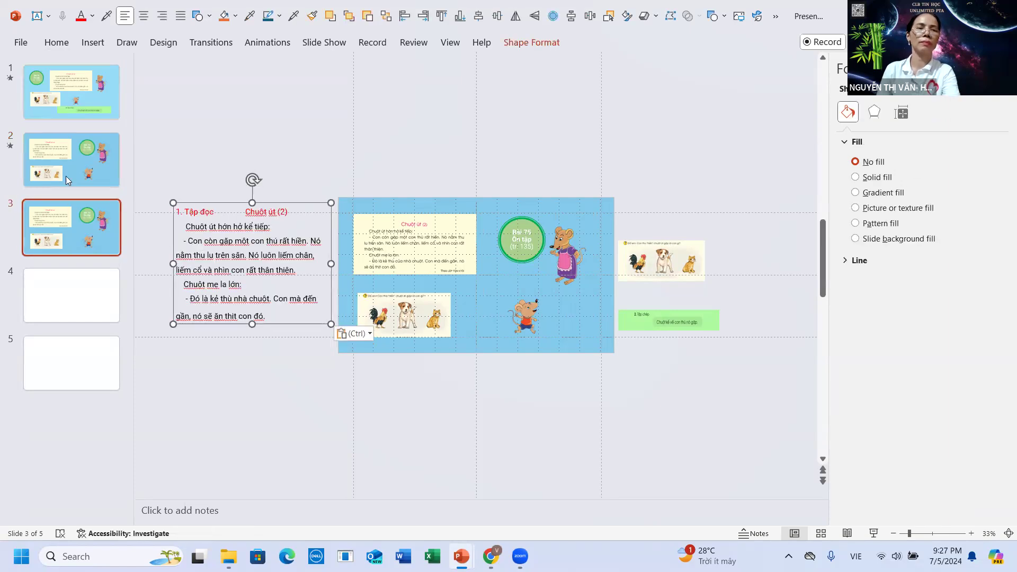
{"action": "left_click", "coordinate": [63, 161]}
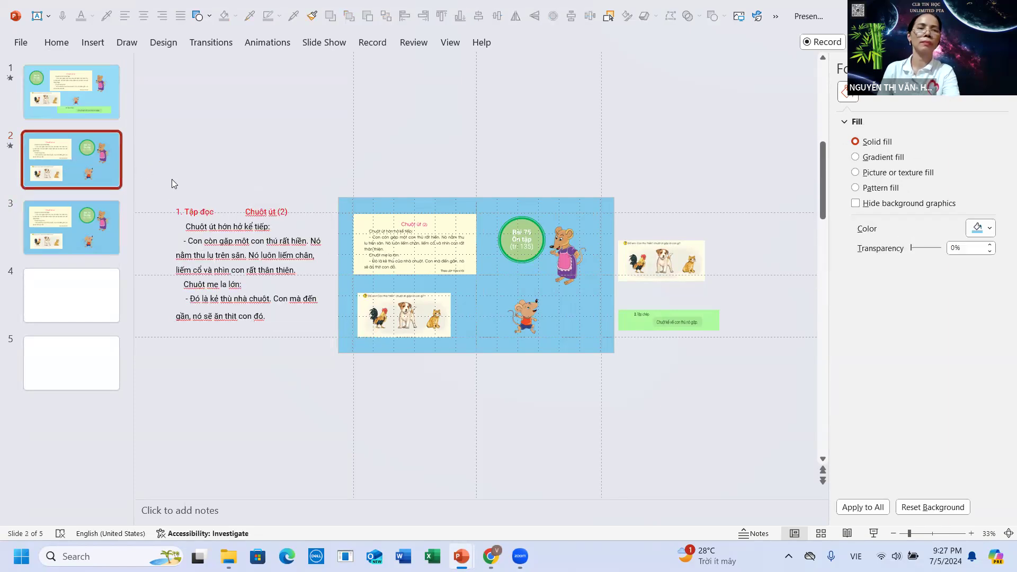
{"action": "left_click", "coordinate": [247, 253]}
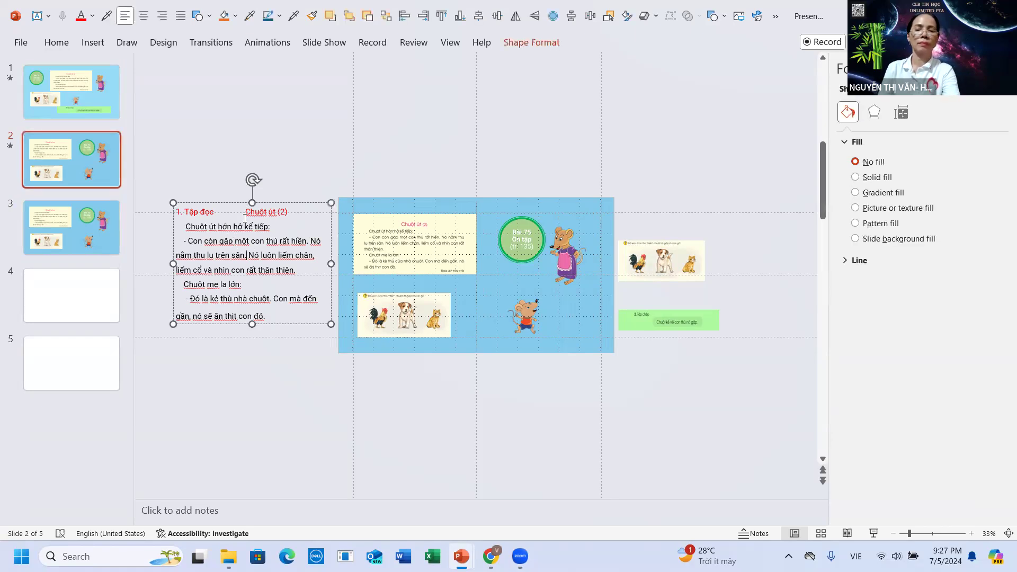
{"action": "key", "text": "BackSpace"}
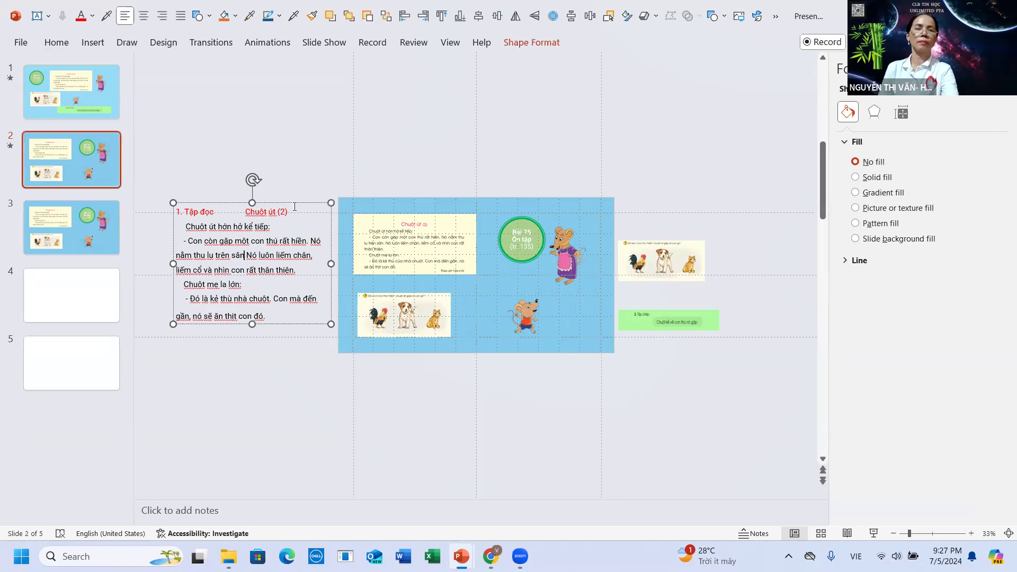
Select and delete slide 2's passage text box, then return to slide 3.
{"action": "left_click", "coordinate": [296, 206]}
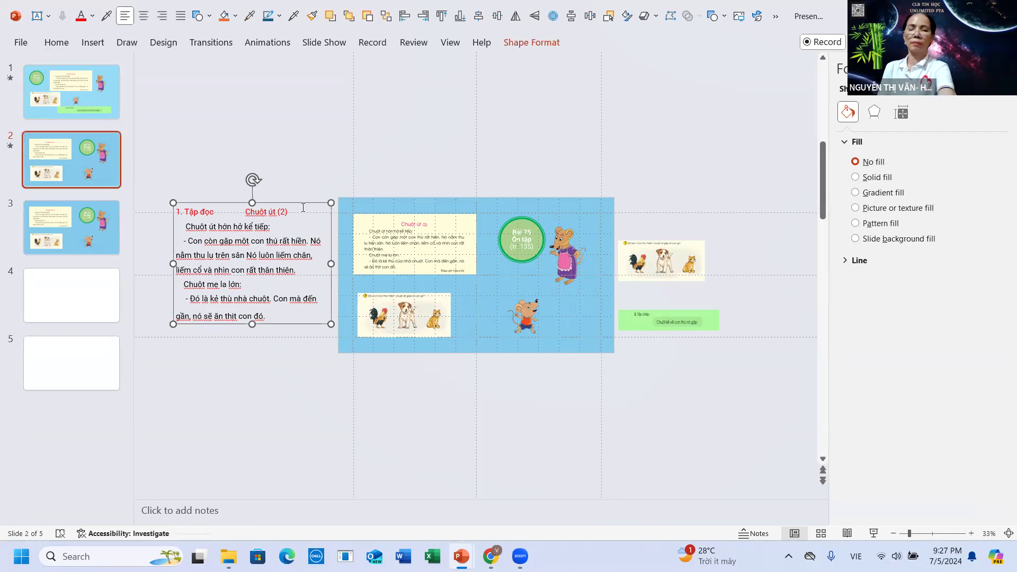
{"action": "key", "text": "Delete"}
{"action": "left_click", "coordinate": [64, 241]}
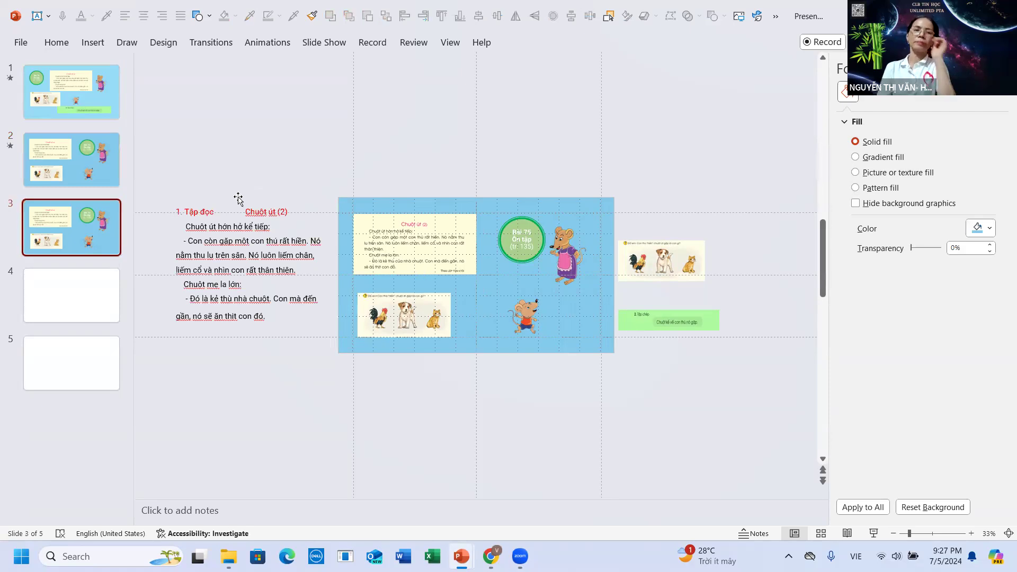
Move all of slide 3's objects right so the passage lands on the blue background.
{"action": "left_click_drag", "start_coordinate": [154, 163], "coordinate": [753, 418]}
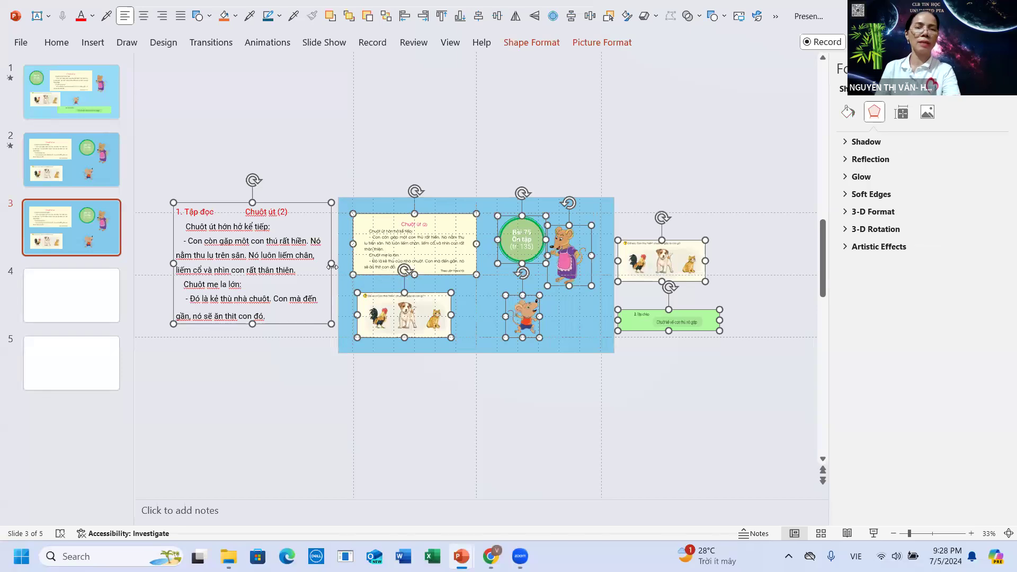
{"action": "mouse_move", "coordinate": [332, 273]}
{"action": "left_mouse_down"}
{"action": "mouse_move", "coordinate": [507, 308]}
{"action": "mouse_move", "coordinate": [492, 310]}
{"action": "left_mouse_up"}
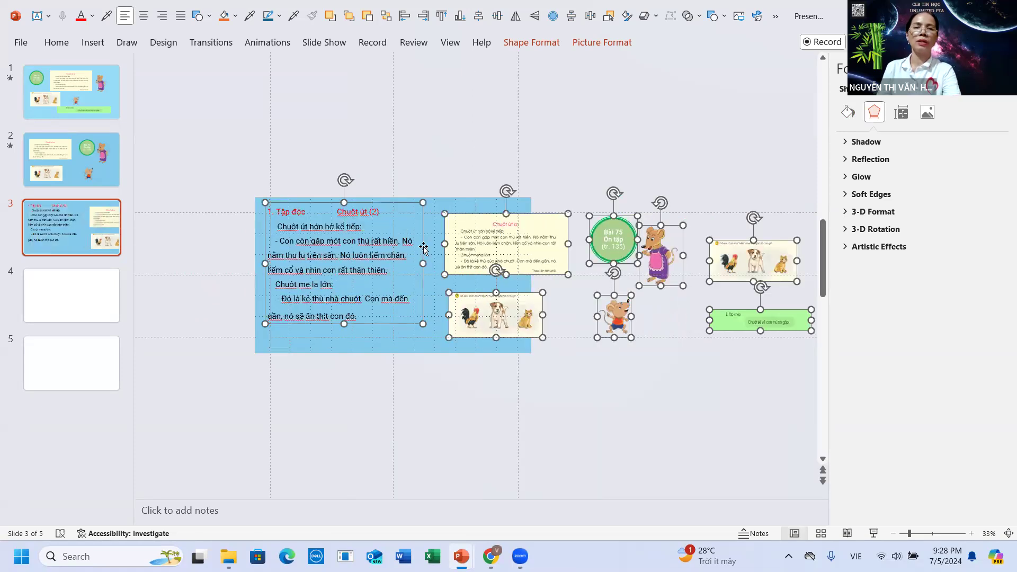
{"action": "key", "text": "Escape"}
Delete the small yellow text picture from slide 3.
{"action": "left_click", "coordinate": [514, 241]}
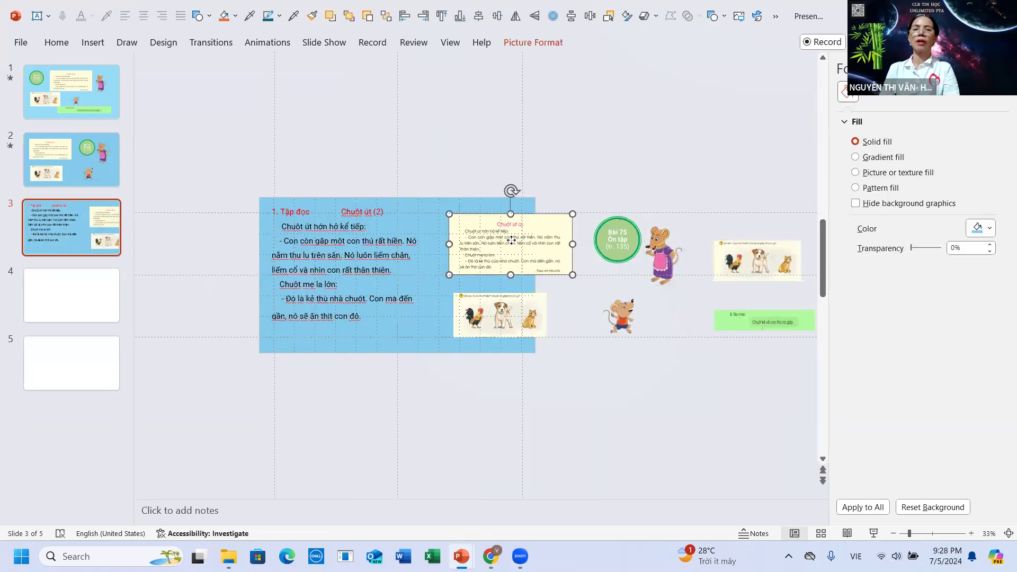
{"action": "left_click", "coordinate": [493, 317]}
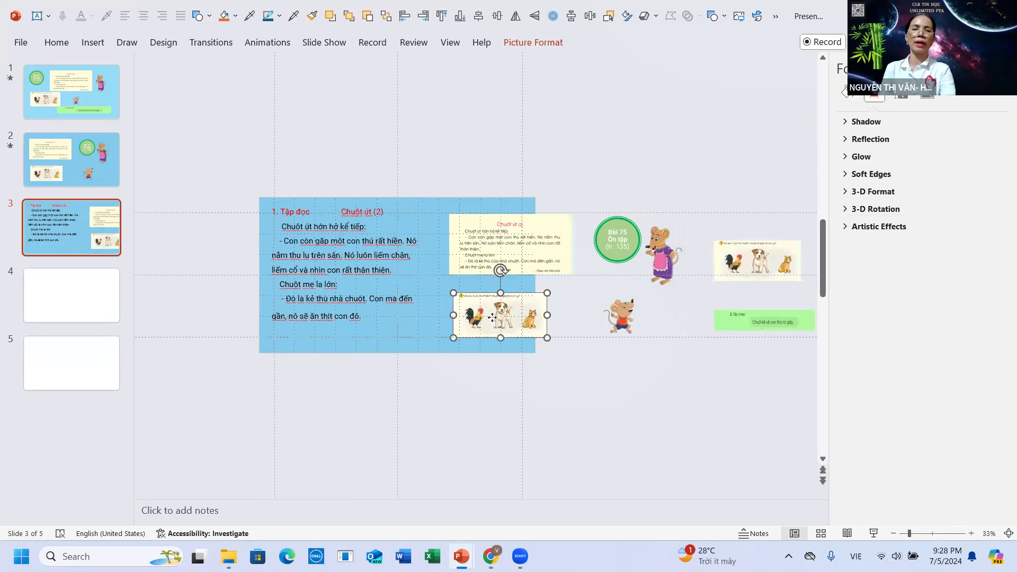
{"action": "left_click", "coordinate": [488, 256]}
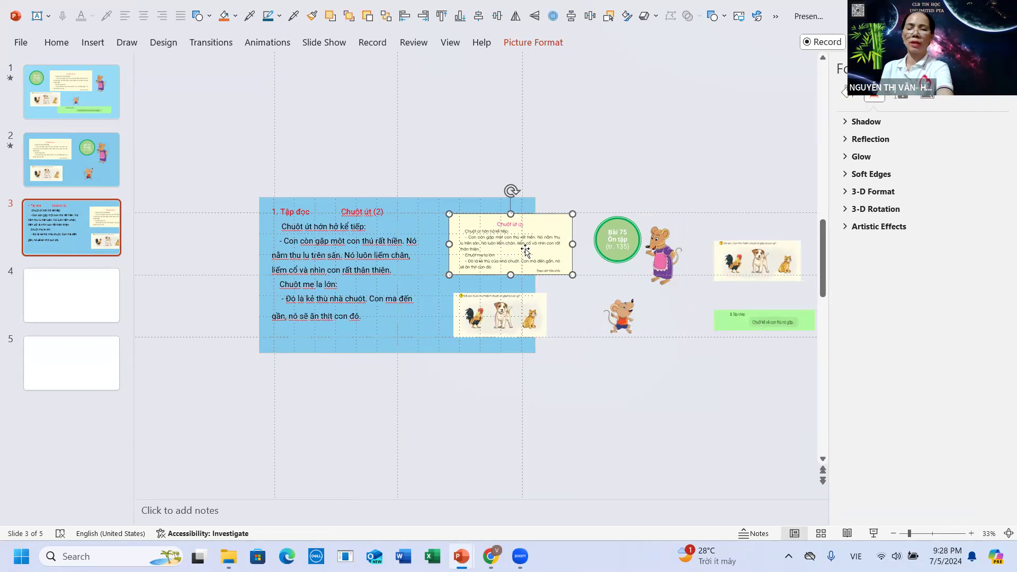
{"action": "key", "text": "Delete"}
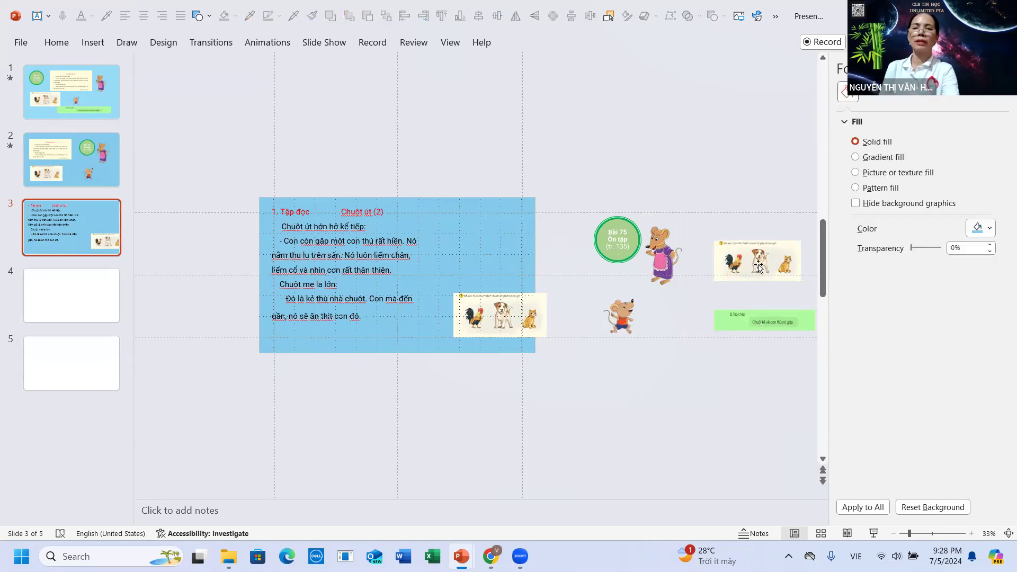
Delete the extra animals picture on the right and the green Bài 75 circle.
{"action": "left_click", "coordinate": [755, 262]}
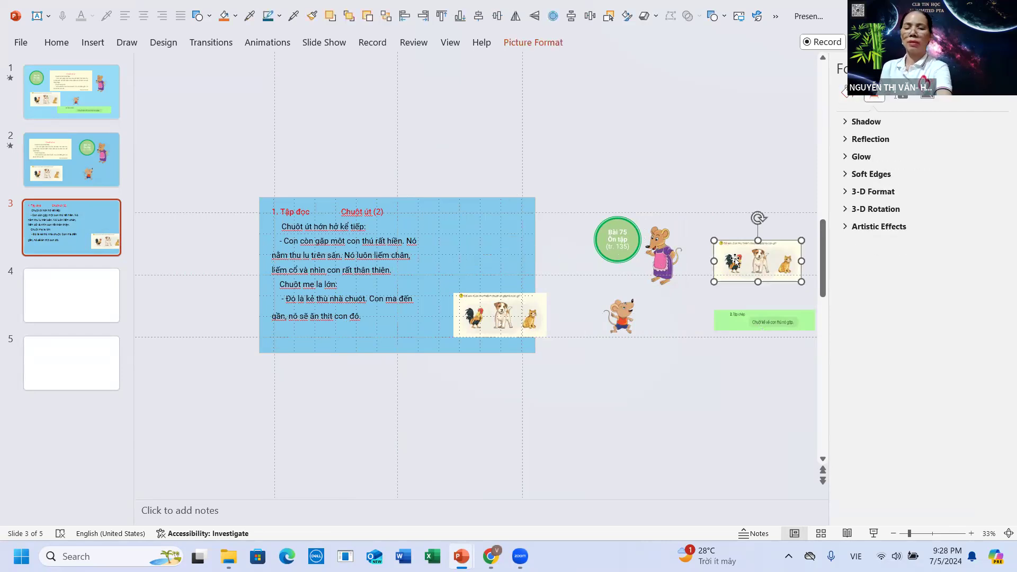
{"action": "key", "text": "Delete"}
{"action": "left_click", "coordinate": [619, 246]}
{"action": "left_click_drag", "start_coordinate": [549, 244], "coordinate": [544, 245]}
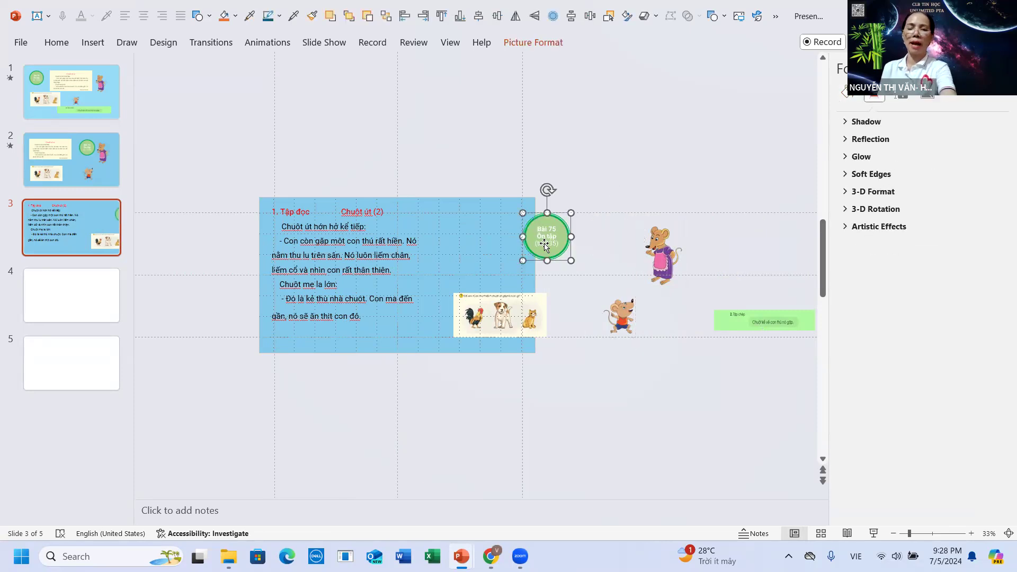
{"action": "key", "text": "Delete"}
Move both mice onto the blue background, placing the animals picture and green Tập chép box beside the slide.
{"action": "left_click", "coordinate": [667, 255]}
{"action": "left_click_drag", "start_coordinate": [666, 250], "coordinate": [498, 237]}
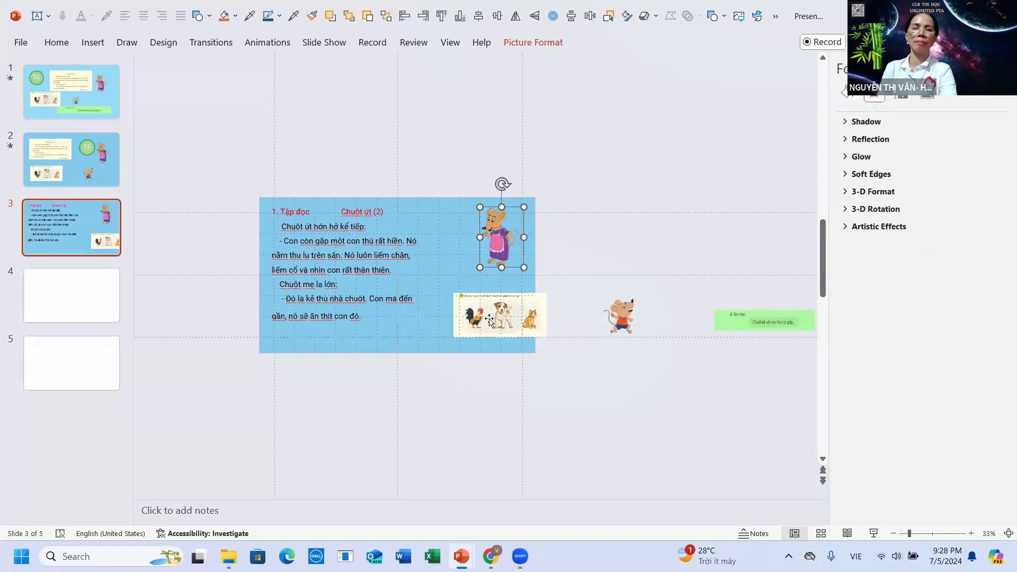
{"action": "mouse_move", "coordinate": [490, 319]}
{"action": "left_mouse_down"}
{"action": "mouse_move", "coordinate": [509, 330]}
{"action": "mouse_move", "coordinate": [617, 276]}
{"action": "left_mouse_up"}
{"action": "left_click", "coordinate": [614, 257]}
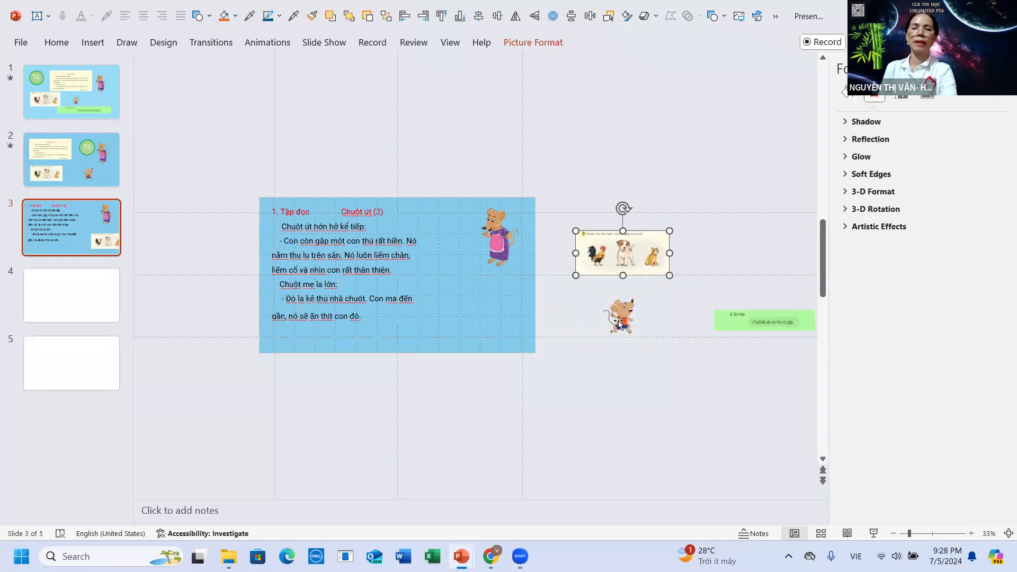
{"action": "left_click_drag", "start_coordinate": [621, 317], "coordinate": [474, 325]}
{"action": "left_click_drag", "start_coordinate": [768, 325], "coordinate": [588, 337]}
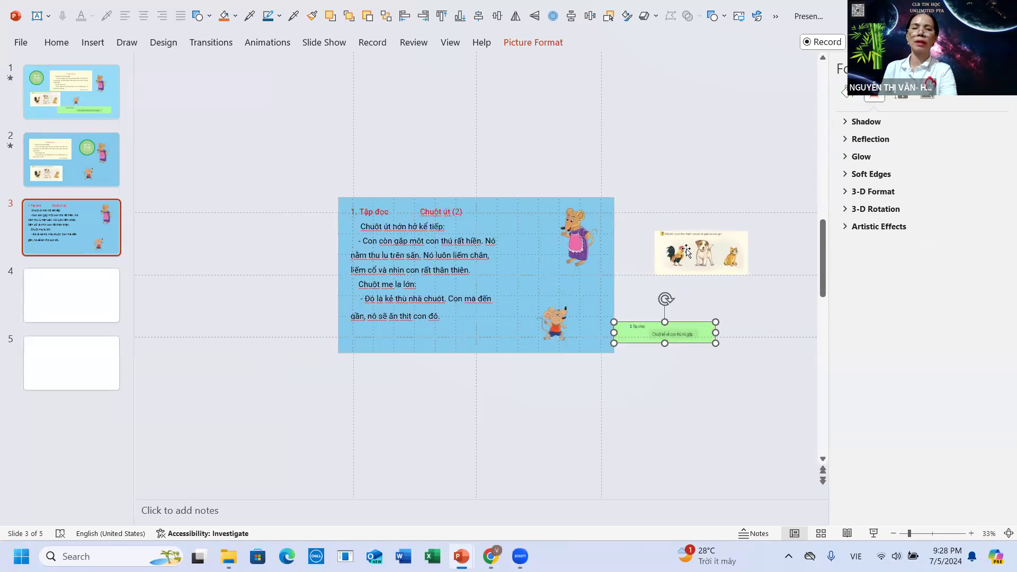
{"action": "left_click_drag", "start_coordinate": [686, 251], "coordinate": [653, 250]}
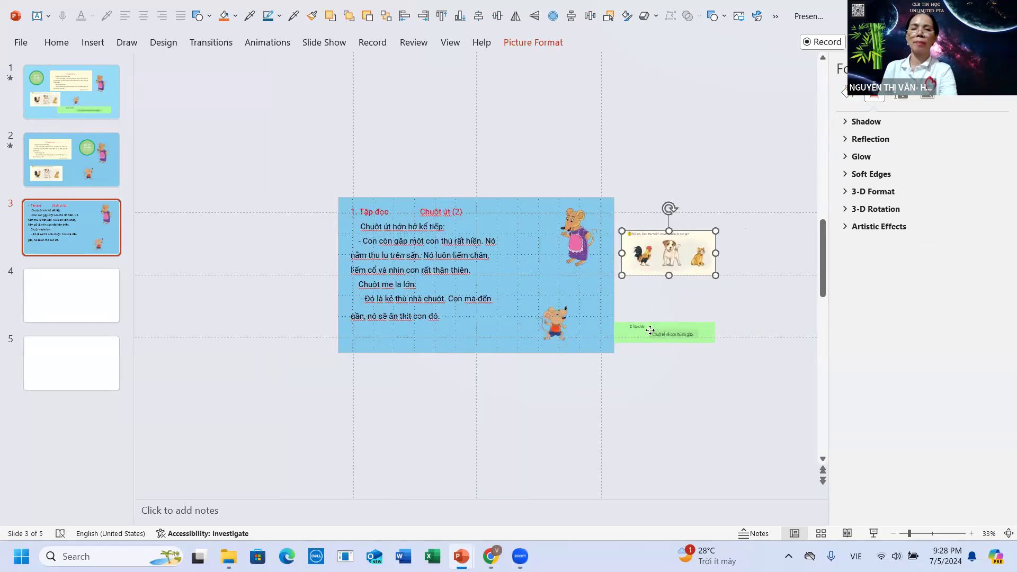
{"action": "left_click_drag", "start_coordinate": [651, 331], "coordinate": [654, 324]}
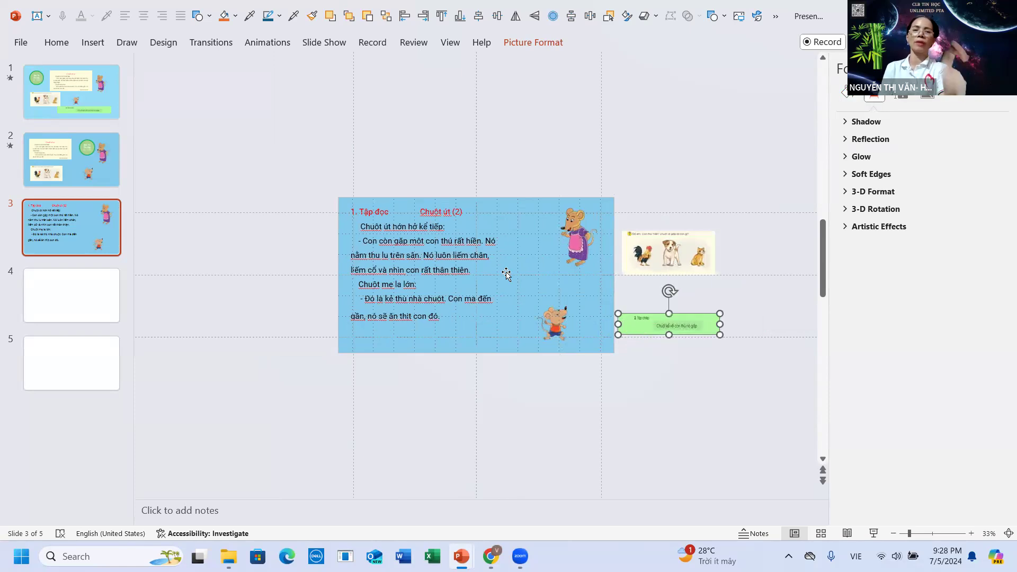
Enlarge the mother mouse and fine-tune both mice's positions beside the passage.
{"action": "left_click", "coordinate": [575, 250]}
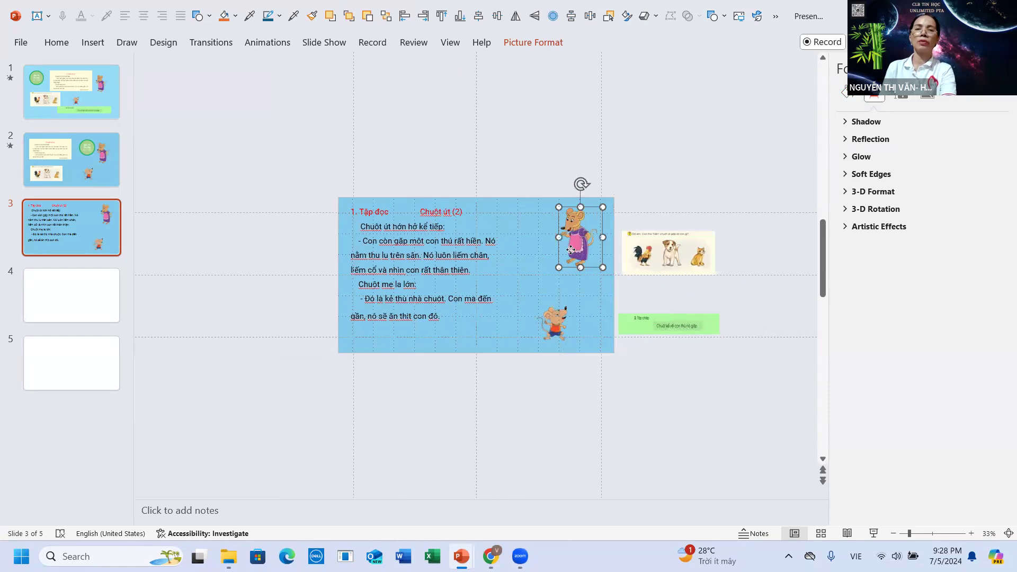
{"action": "left_click_drag", "start_coordinate": [570, 249], "coordinate": [558, 258]}
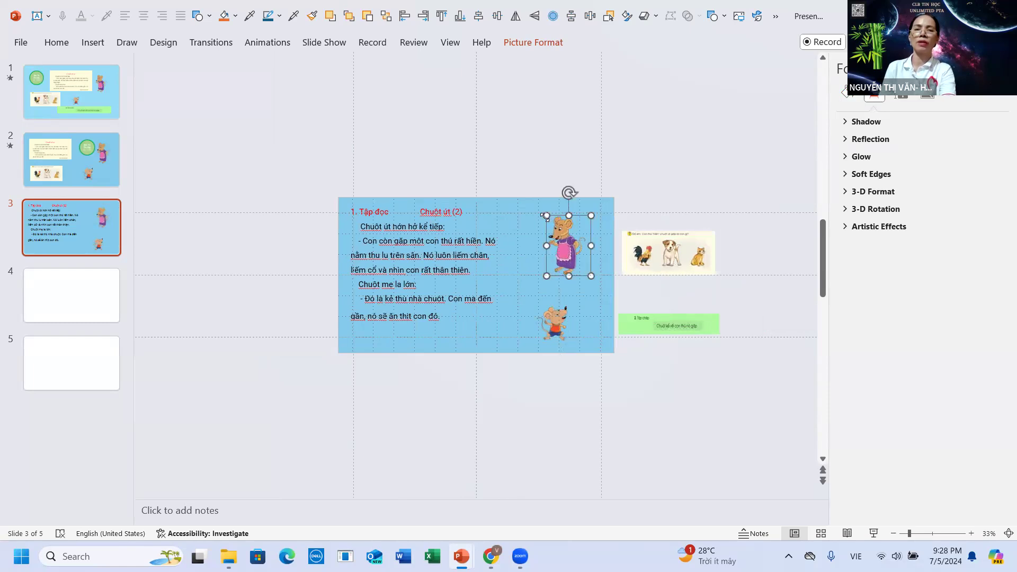
{"action": "mouse_move", "coordinate": [546, 216]}
{"action": "left_mouse_down"}
{"action": "mouse_move", "coordinate": [536, 189]}
{"action": "mouse_move", "coordinate": [558, 238]}
{"action": "mouse_move", "coordinate": [542, 216]}
{"action": "mouse_move", "coordinate": [544, 240]}
{"action": "left_mouse_up"}
{"action": "left_click", "coordinate": [542, 330]}
{"action": "mouse_move", "coordinate": [542, 330]}
{"action": "left_mouse_down"}
{"action": "mouse_move", "coordinate": [523, 309]}
{"action": "mouse_move", "coordinate": [527, 318]}
{"action": "left_mouse_up"}
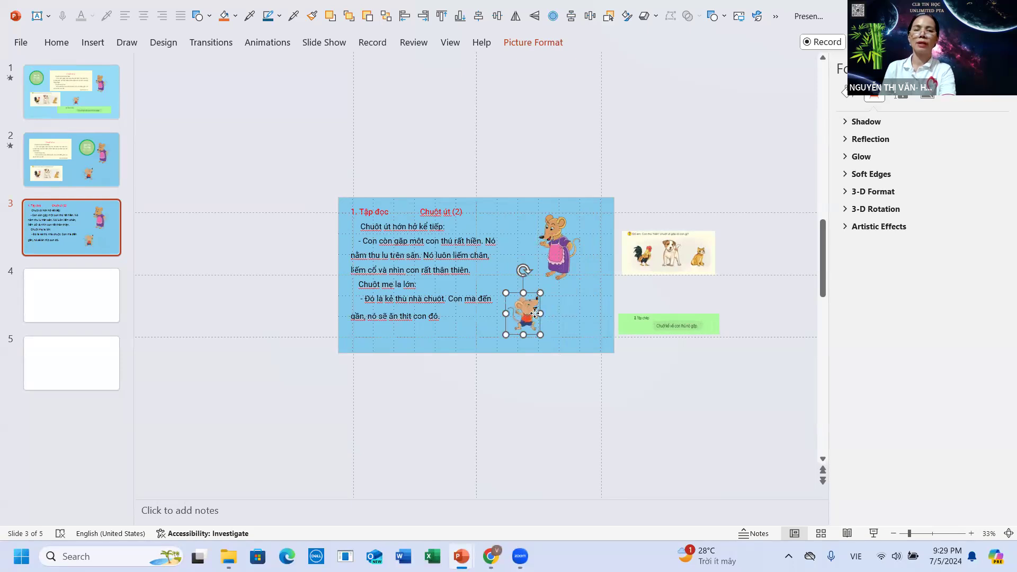
{"action": "left_click_drag", "start_coordinate": [557, 259], "coordinate": [569, 259]}
{"action": "left_click", "coordinate": [569, 259]}
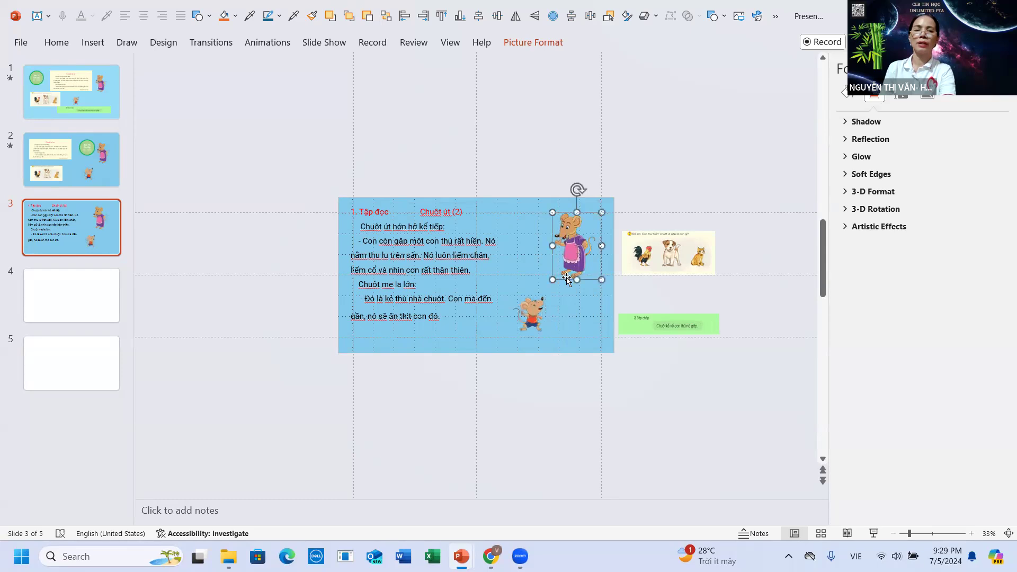
{"action": "left_click_drag", "start_coordinate": [534, 316], "coordinate": [543, 316]}
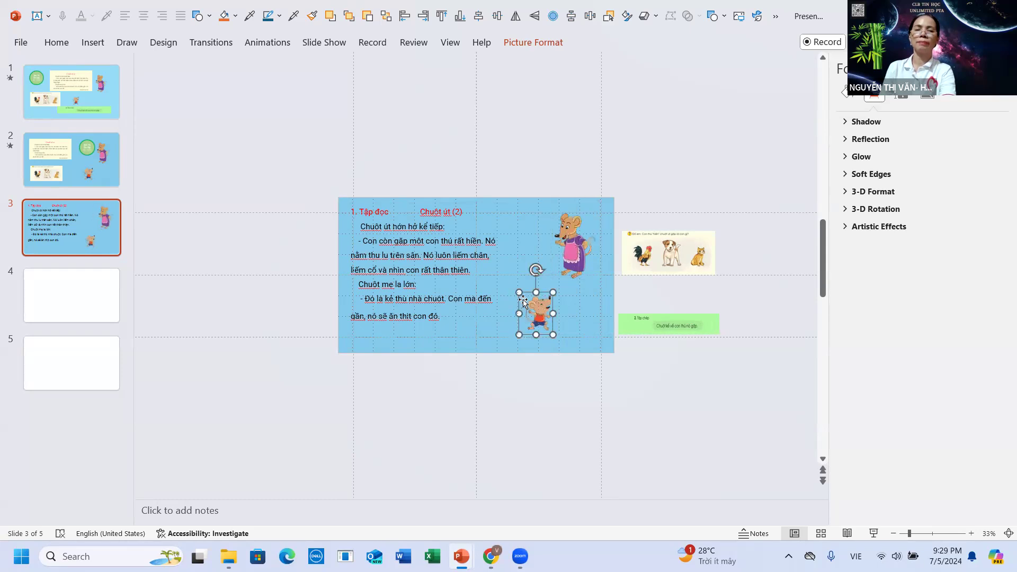
Deselect the small mouse and close the Format Background pane.
{"action": "left_click", "coordinate": [501, 154]}
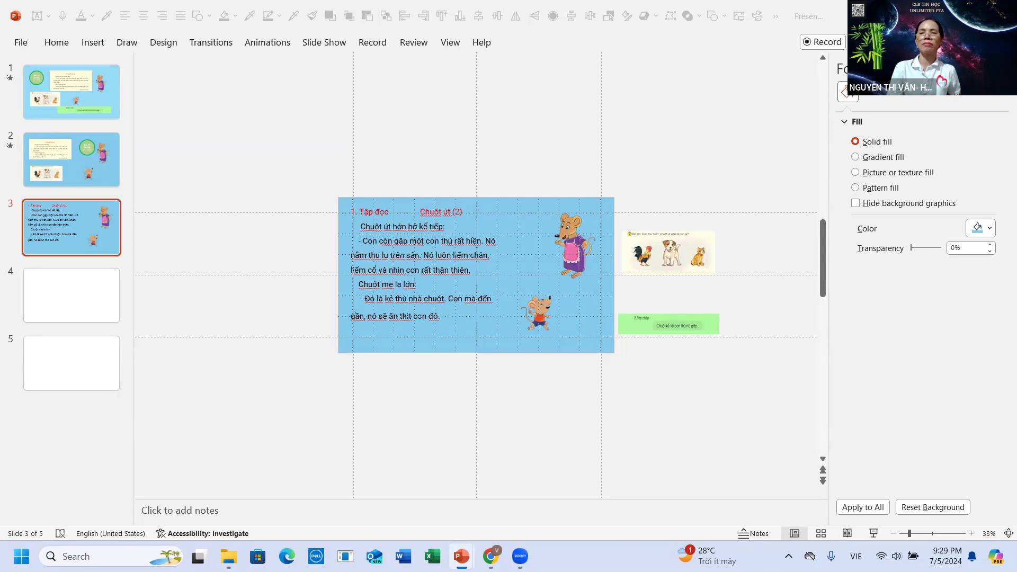
{"action": "left_click", "coordinate": [710, 167]}
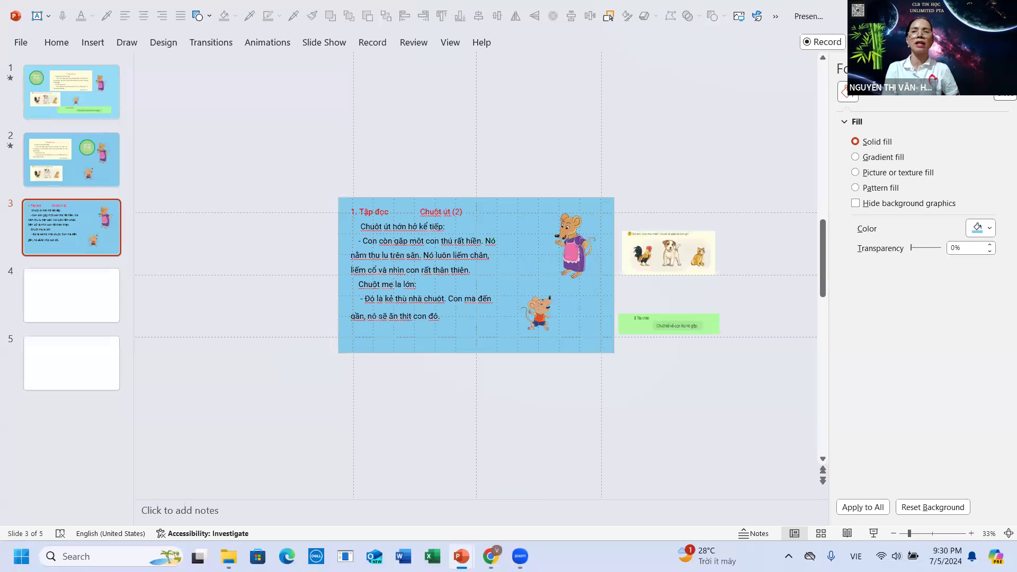
{"action": "left_click", "coordinate": [1005, 69]}
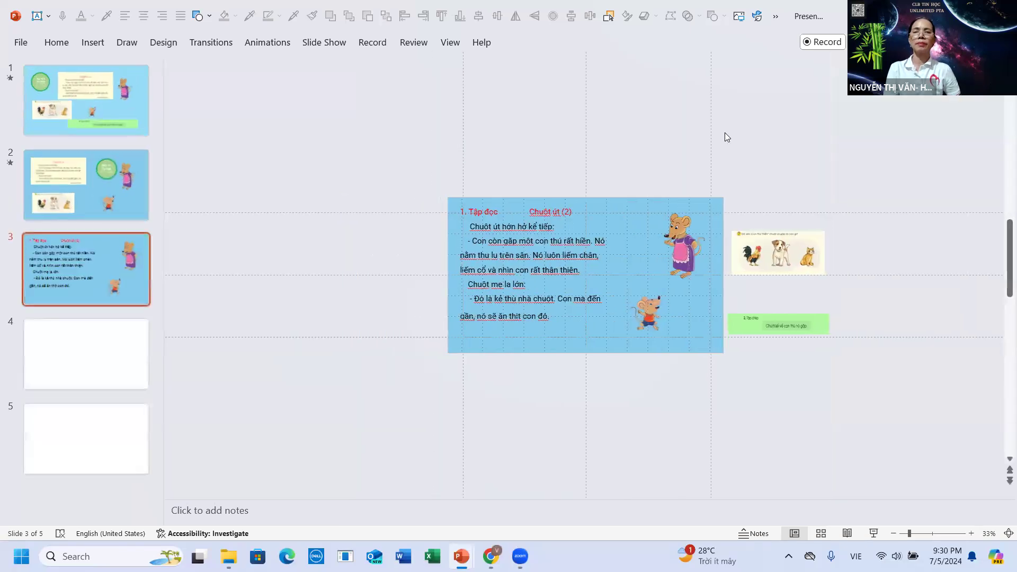
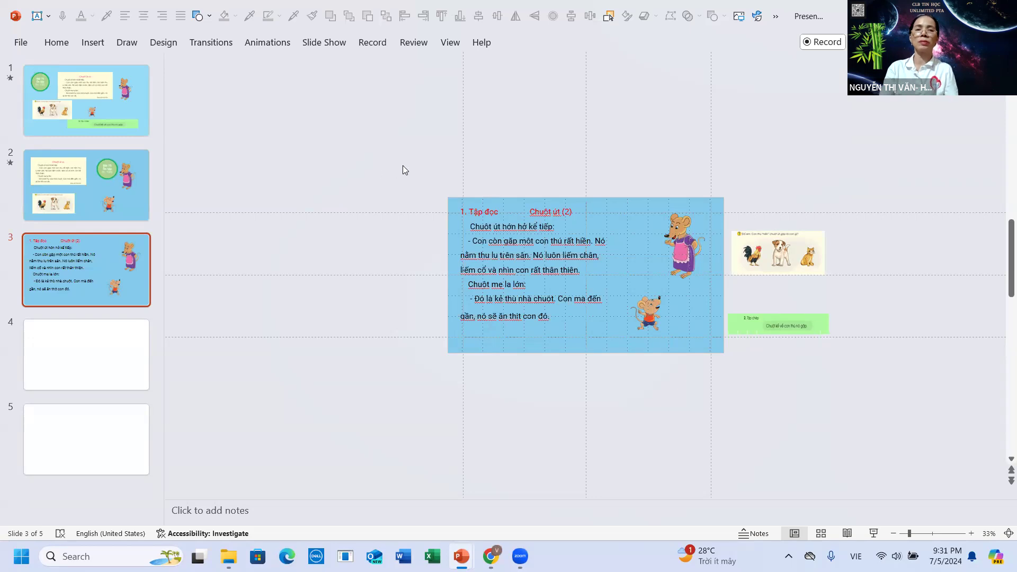
Select all objects on slide 3 and apply the Morph transition.
{"action": "left_click_drag", "start_coordinate": [854, 406], "coordinate": [435, 180]}
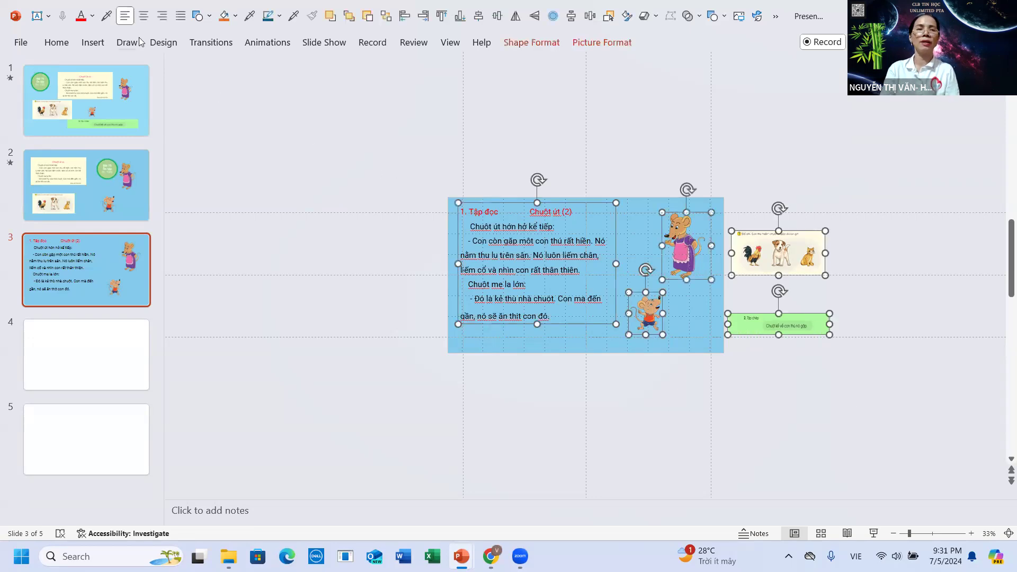
{"action": "left_click", "coordinate": [210, 42]}
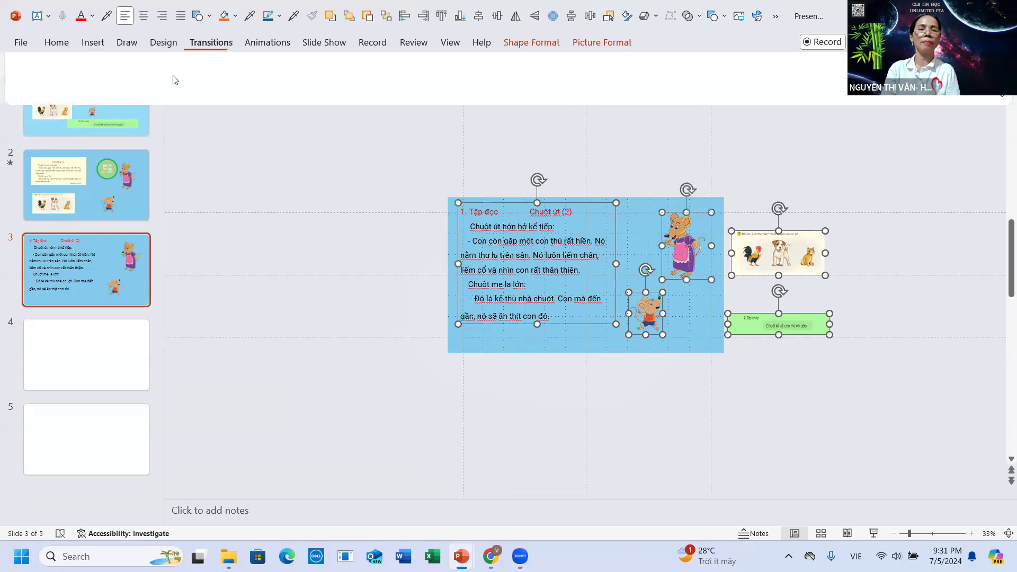
{"action": "left_click", "coordinate": [140, 89]}
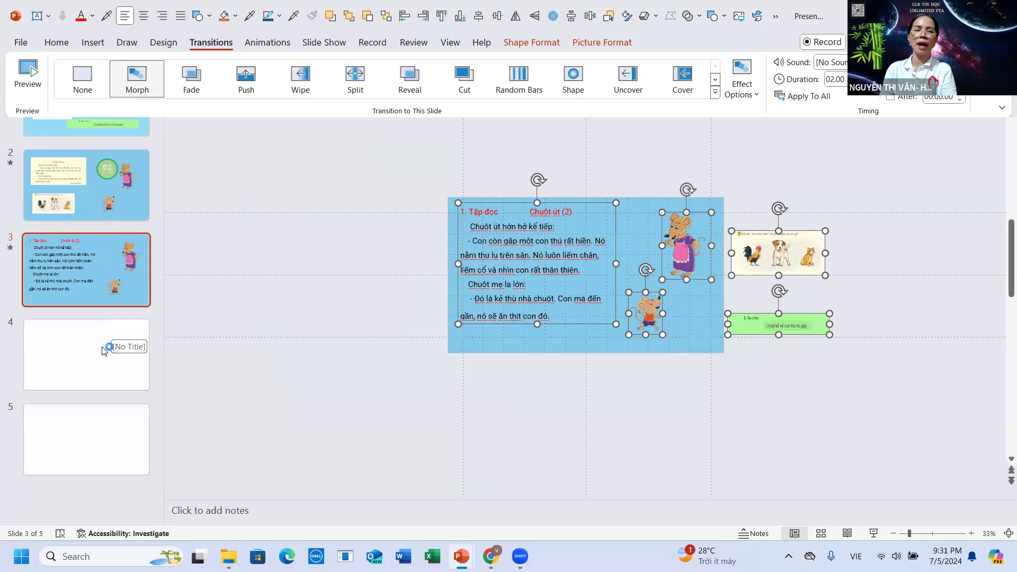
{"action": "key", "text": "ctrl+F1"}
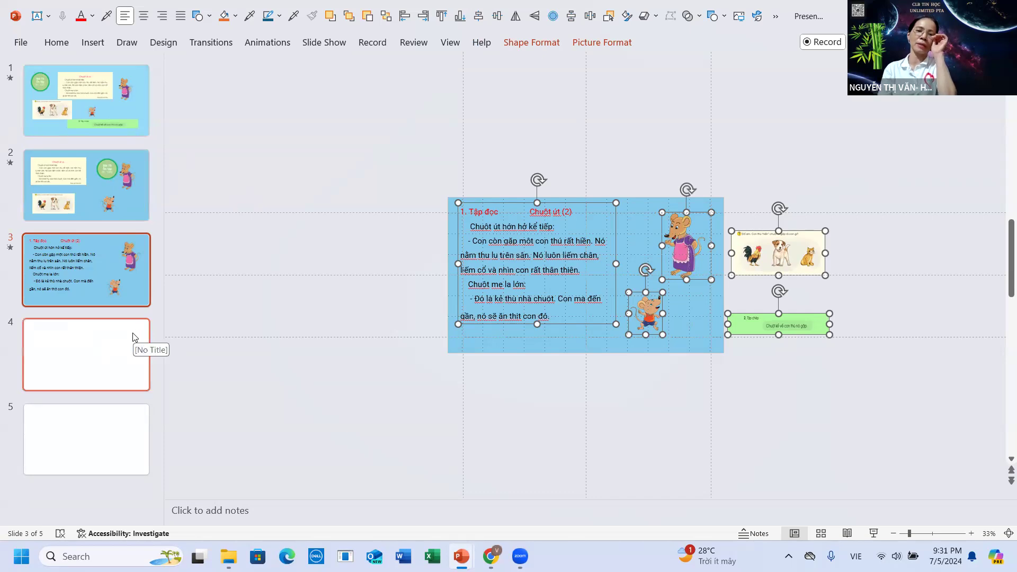
Dismiss the Insert Picture dialog and select the yellow reading-passage picture on slide 1.
{"action": "left_click", "coordinate": [93, 45]}
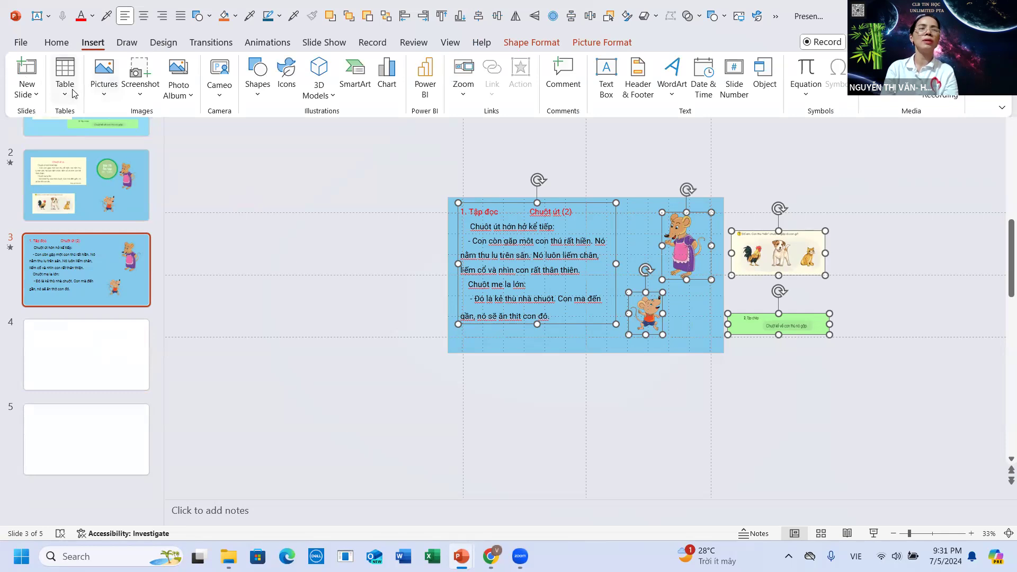
{"action": "left_click", "coordinate": [109, 93]}
{"action": "left_click", "coordinate": [145, 155]}
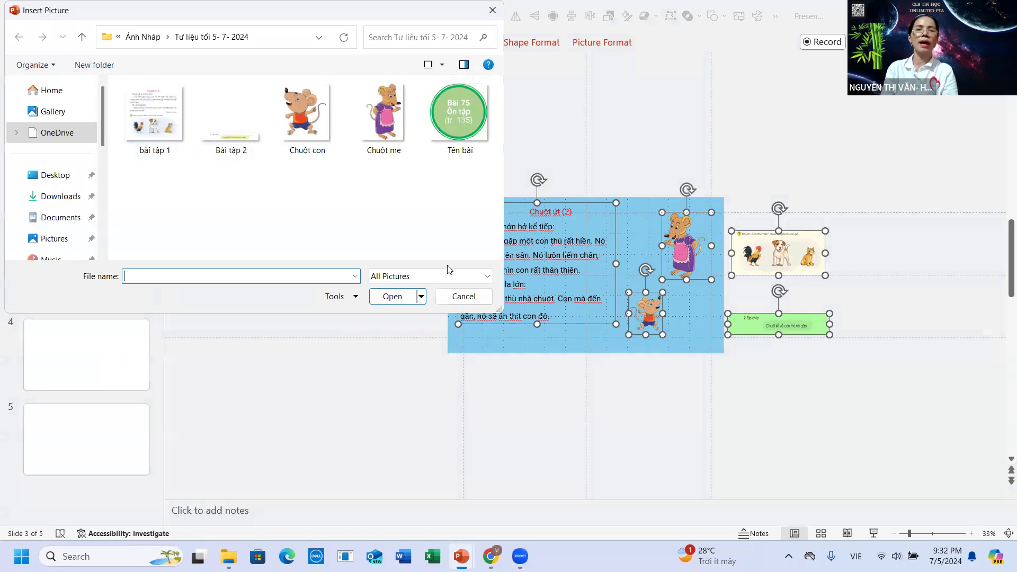
{"action": "left_click", "coordinate": [463, 297]}
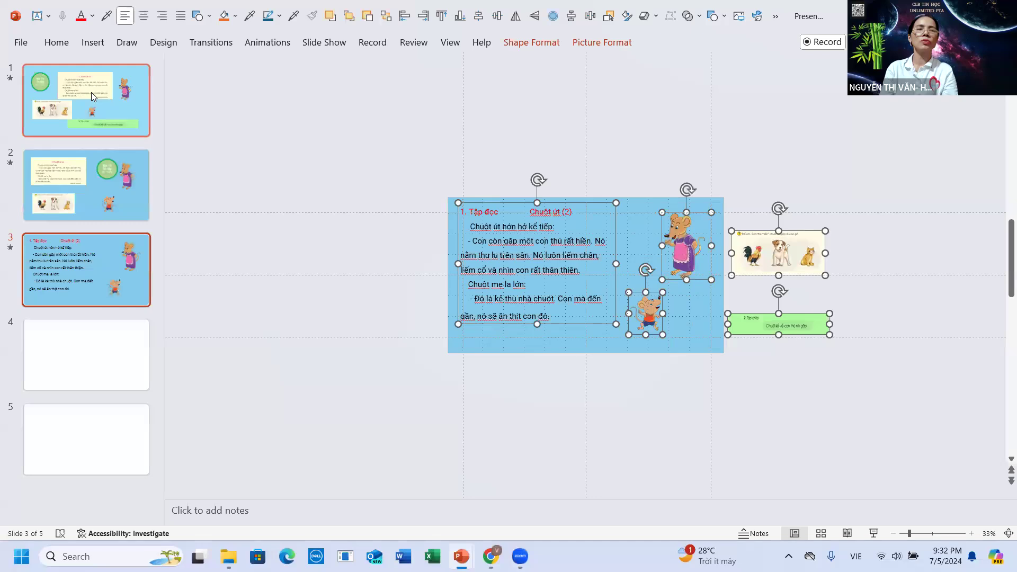
{"action": "left_click", "coordinate": [91, 92]}
{"action": "left_click", "coordinate": [561, 233]}
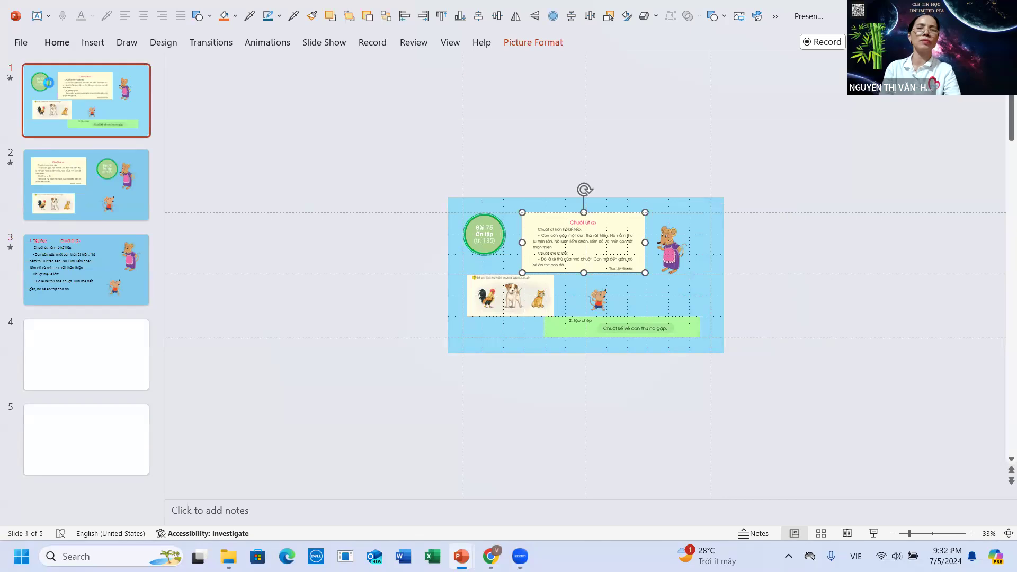
Paste the yellow passage onto blank slide 4 as a picture and enlarge it.
{"action": "left_click", "coordinate": [73, 374]}
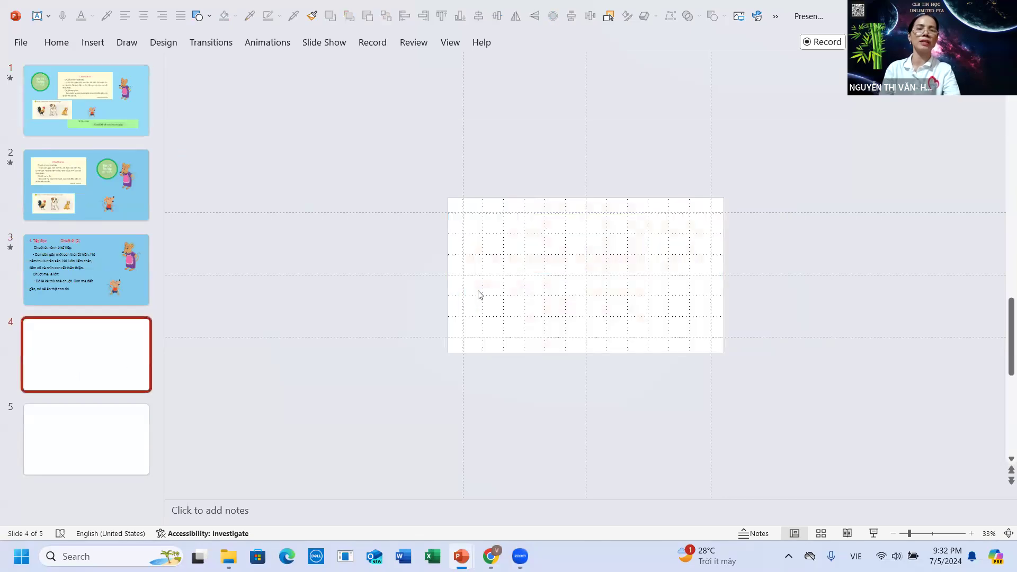
{"action": "right_click", "coordinate": [507, 269]}
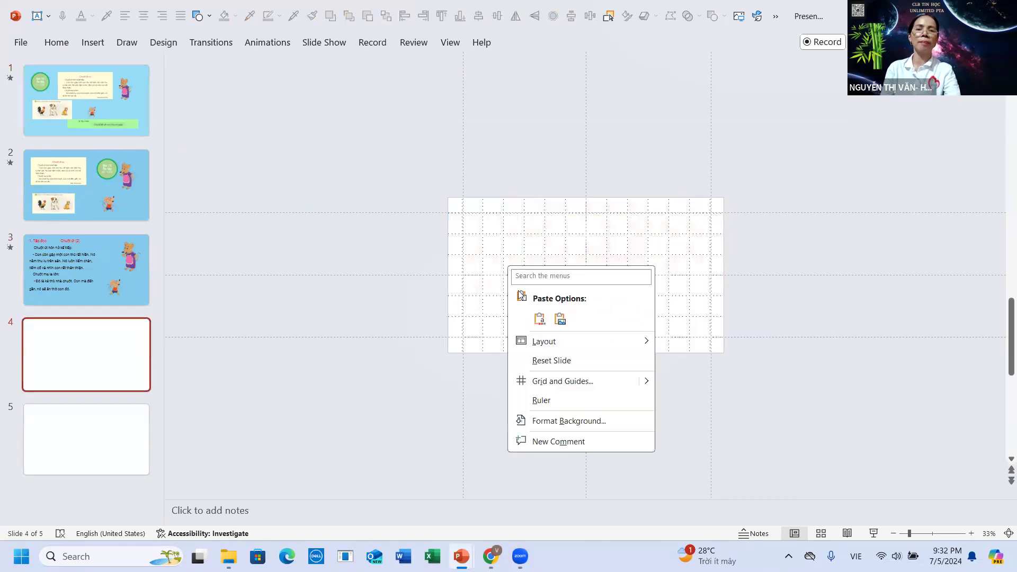
{"action": "left_click", "coordinate": [553, 321]}
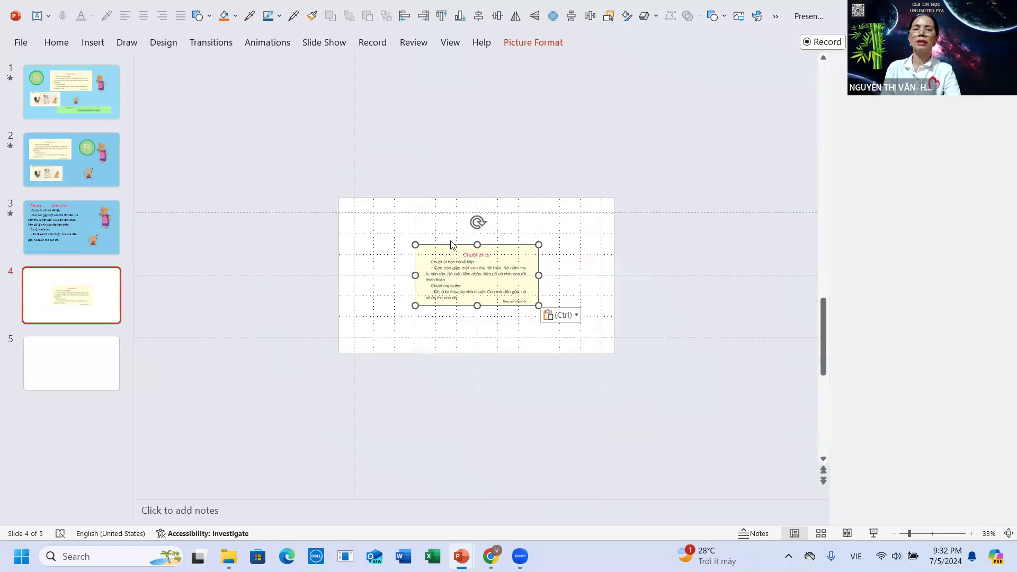
{"action": "mouse_move", "coordinate": [524, 244]}
{"action": "left_mouse_down"}
{"action": "mouse_move", "coordinate": [467, 220]}
{"action": "mouse_move", "coordinate": [533, 249]}
{"action": "left_mouse_up"}
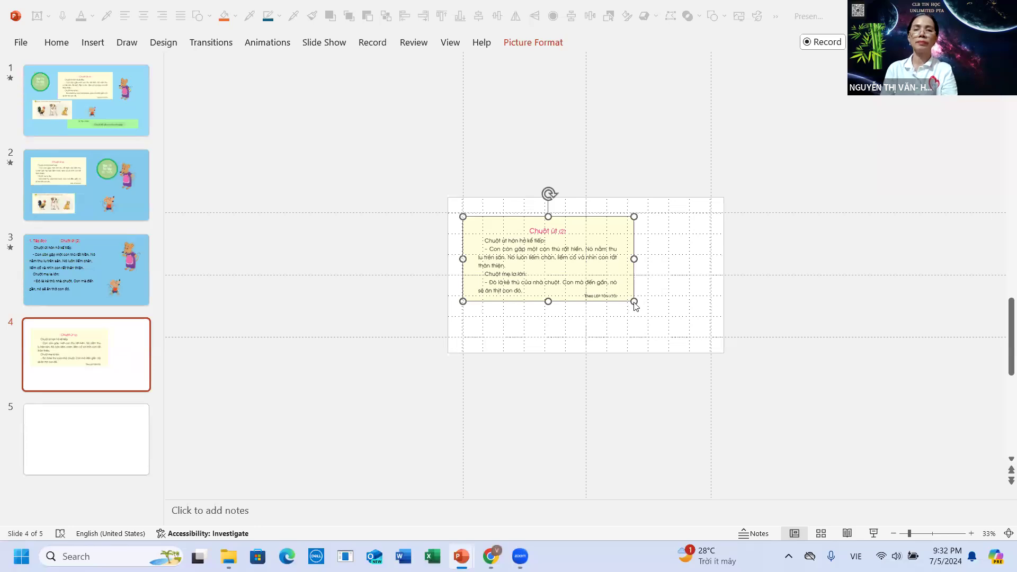
Move and enlarge the Chuột út (2) picture until it spans nearly all of slide 4.
{"action": "scroll", "coordinate": [574, 271], "scroll_direction": "down", "scroll_amount": 1, "text": "ctrl"}
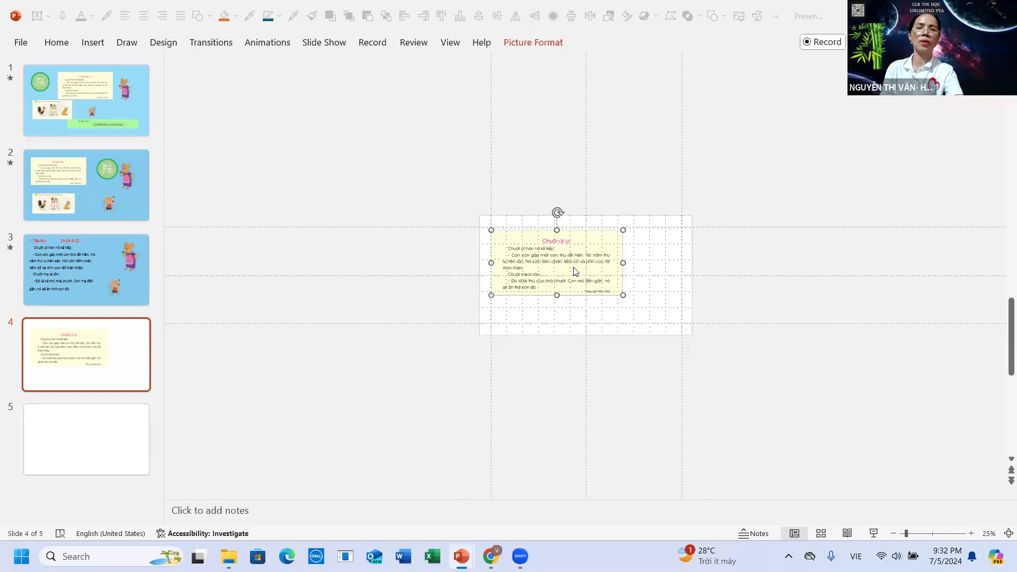
{"action": "scroll", "coordinate": [574, 272], "scroll_direction": "up", "scroll_amount": 3, "text": "ctrl"}
{"action": "scroll", "coordinate": [574, 272], "scroll_direction": "up", "scroll_amount": 2, "text": "ctrl"}
{"action": "scroll", "coordinate": [574, 271], "scroll_direction": "up", "scroll_amount": 3, "text": "ctrl"}
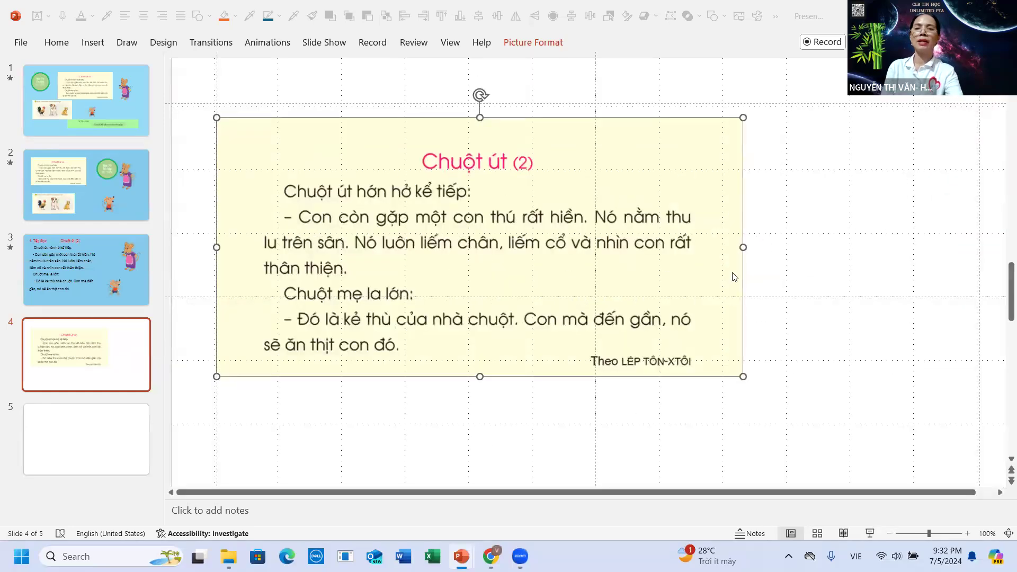
{"action": "left_click_drag", "start_coordinate": [595, 182], "coordinate": [643, 177]}
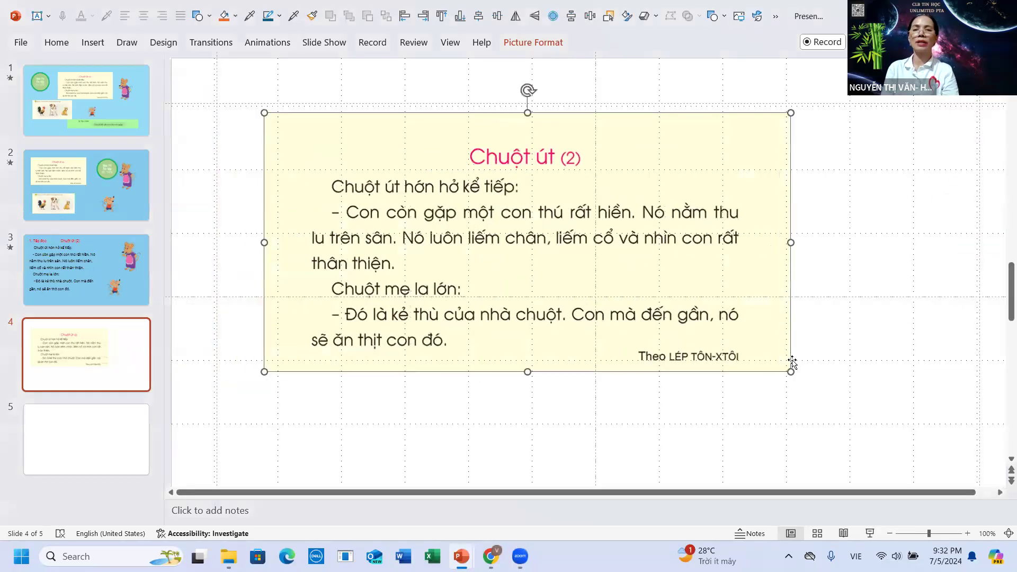
{"action": "left_click_drag", "start_coordinate": [791, 372], "coordinate": [907, 430]}
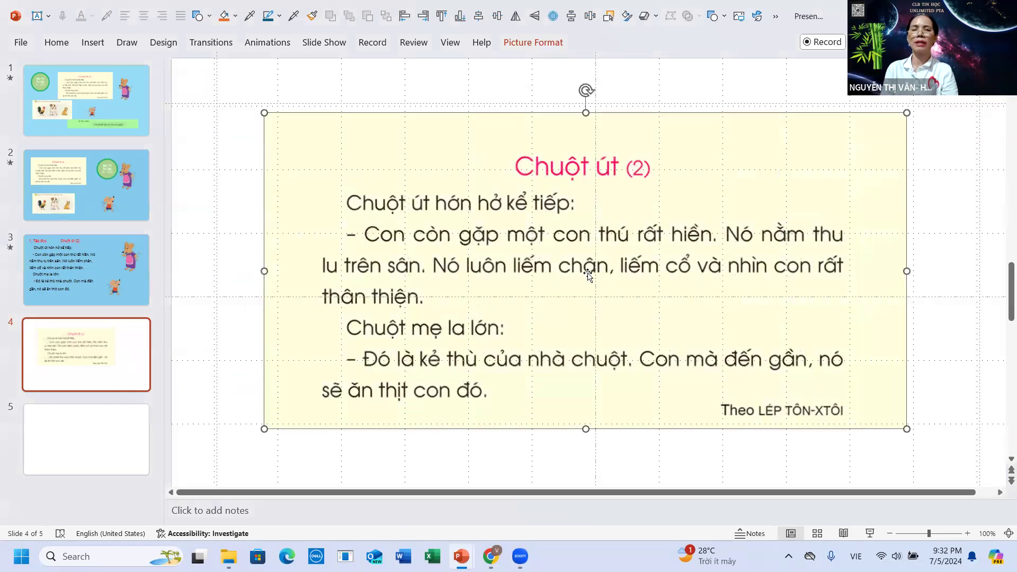
{"action": "left_click_drag", "start_coordinate": [588, 274], "coordinate": [554, 245]}
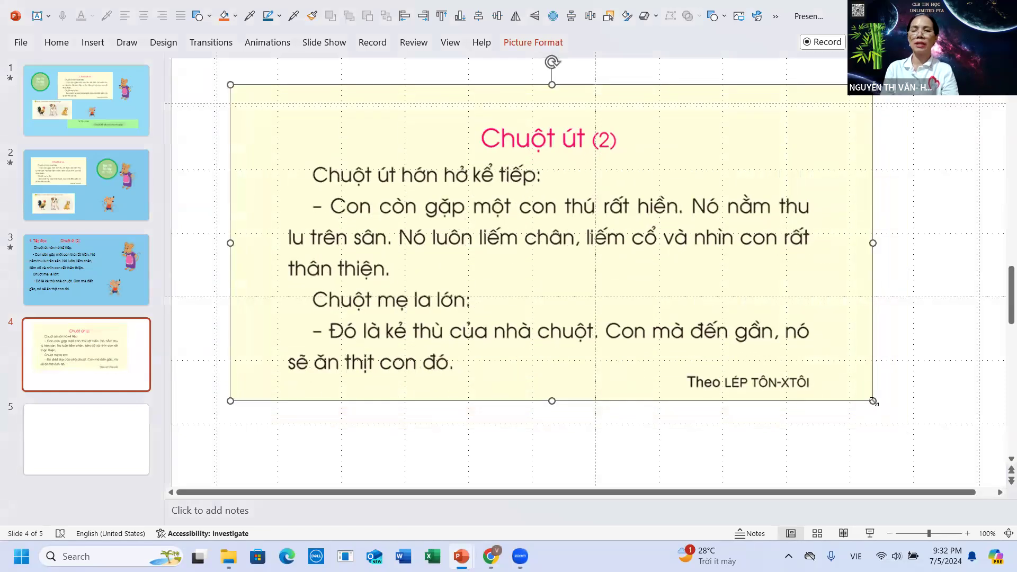
{"action": "left_click_drag", "start_coordinate": [873, 401], "coordinate": [904, 416]}
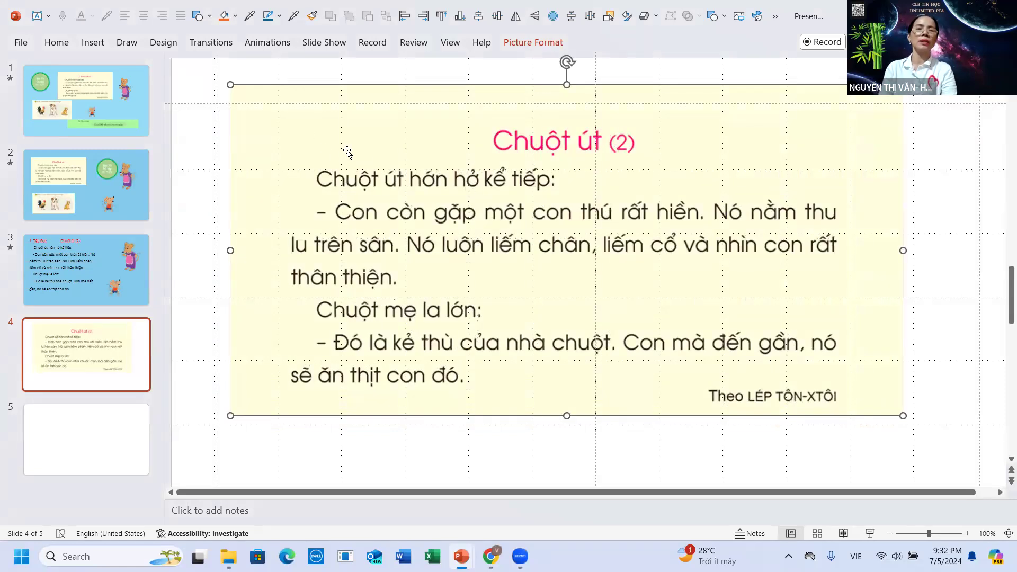
{"action": "left_click", "coordinate": [202, 100]}
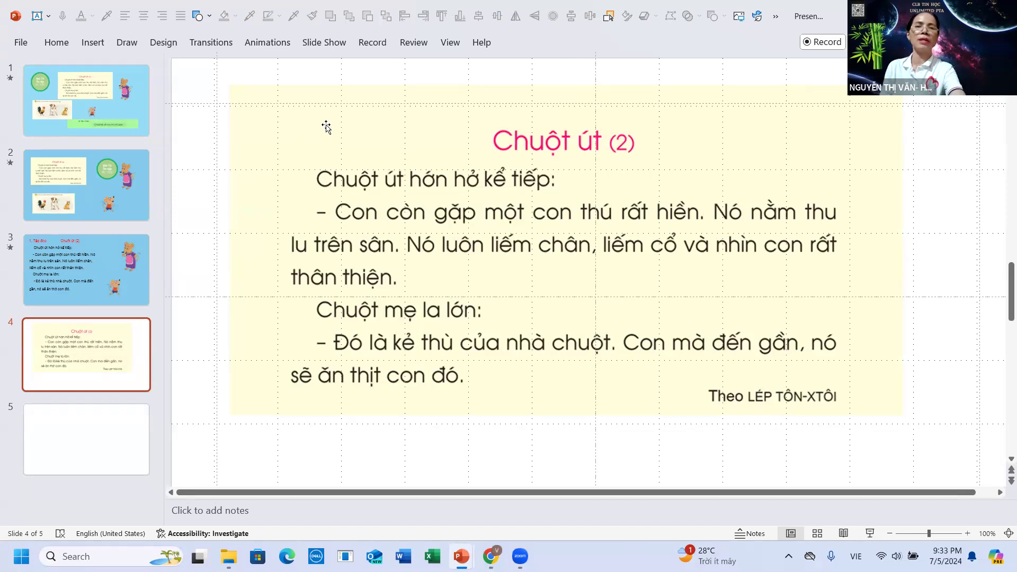
Snip the title and first line of slide 4's passage with Snipping Tool.
{"action": "key", "text": "super+shift+s"}
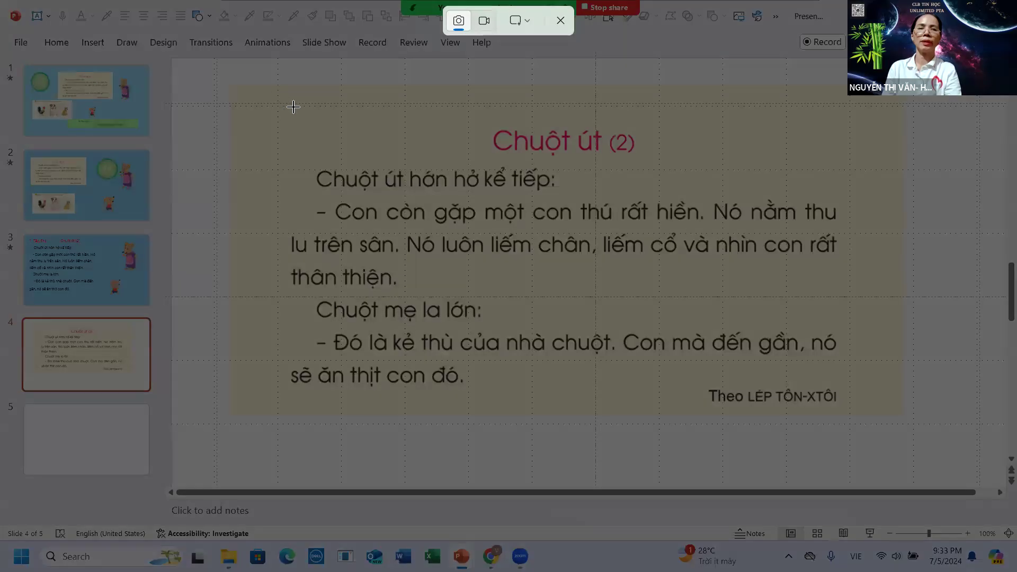
{"action": "left_click_drag", "start_coordinate": [299, 104], "coordinate": [646, 196]}
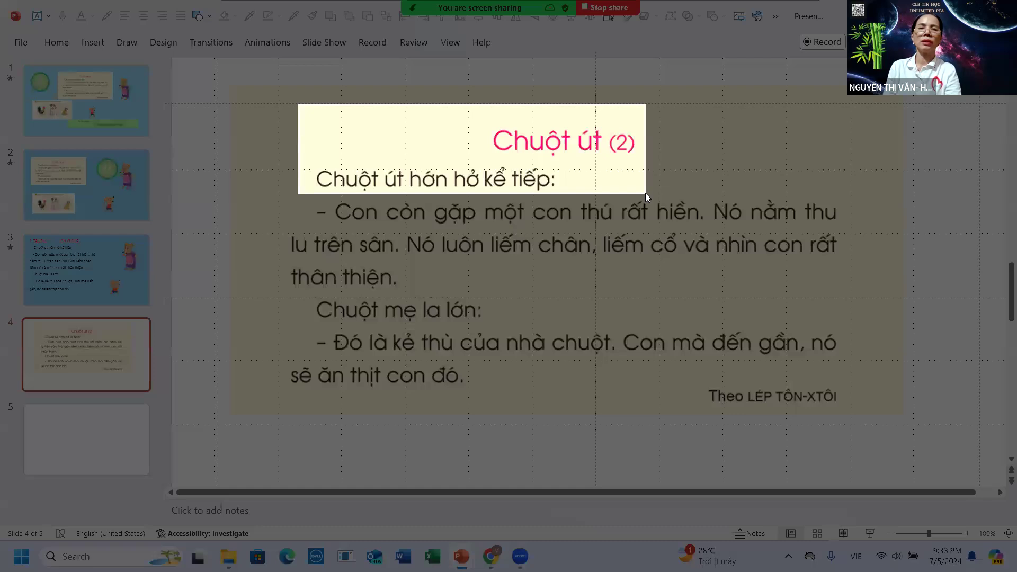
{"action": "left_click_drag", "start_coordinate": [645, 196], "coordinate": [646, 195]}
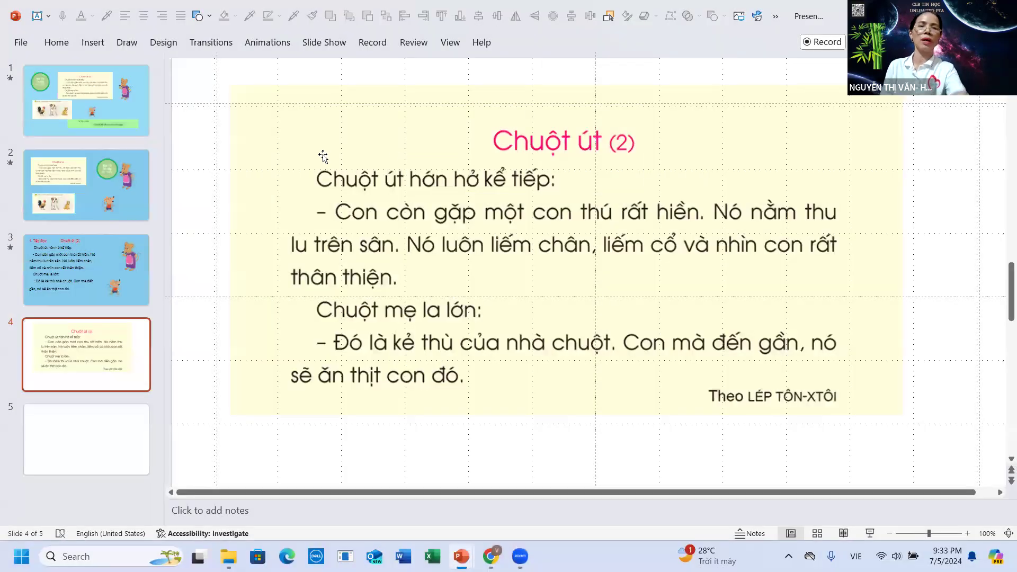
Re-snip only the line 'Chuột út hớn hở kể tiếp:' and go to slide 3.
{"action": "key", "text": "super+shift+s"}
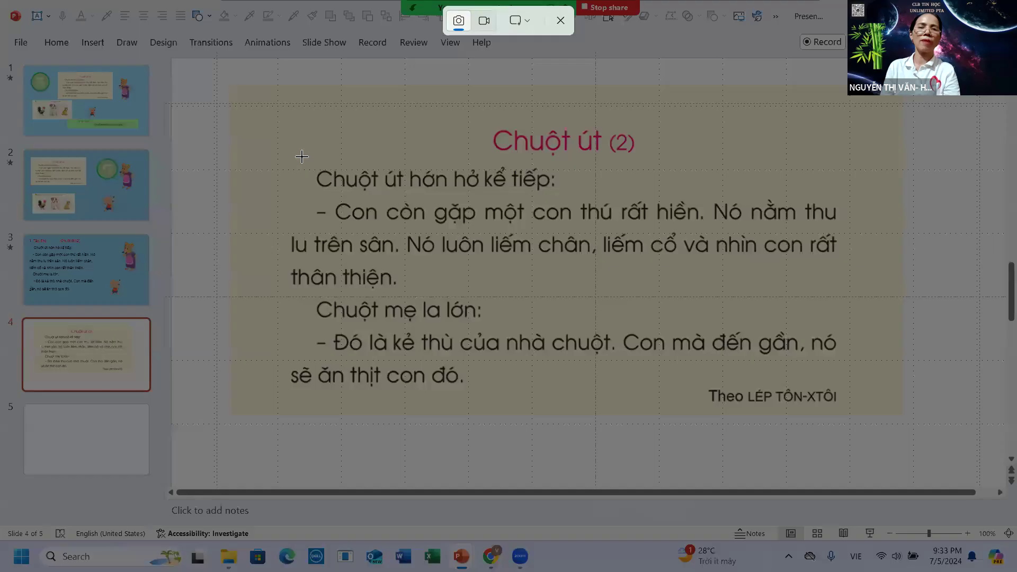
{"action": "left_click_drag", "start_coordinate": [299, 152], "coordinate": [577, 197]}
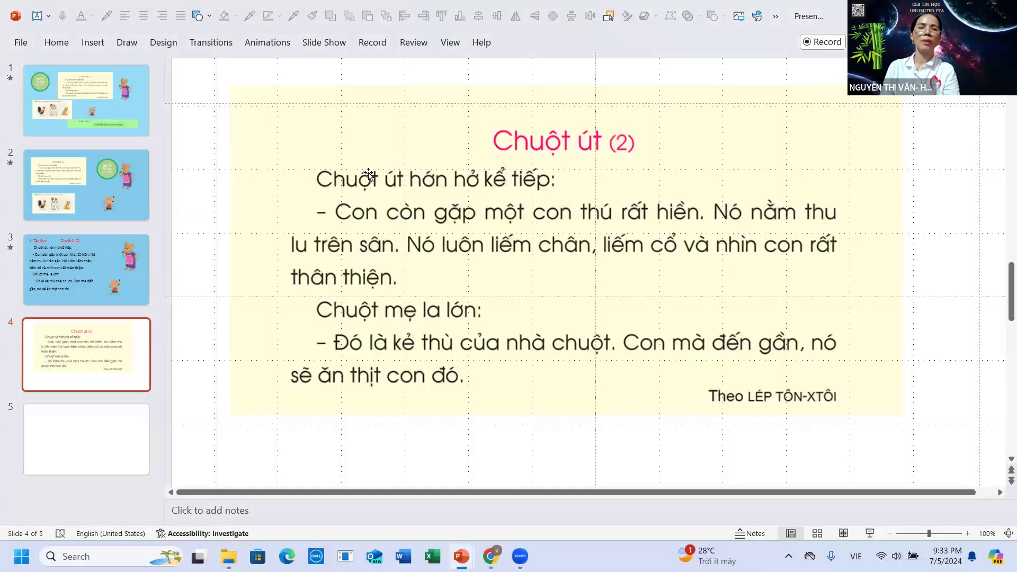
{"action": "left_click", "coordinate": [68, 291], "text": "shift"}
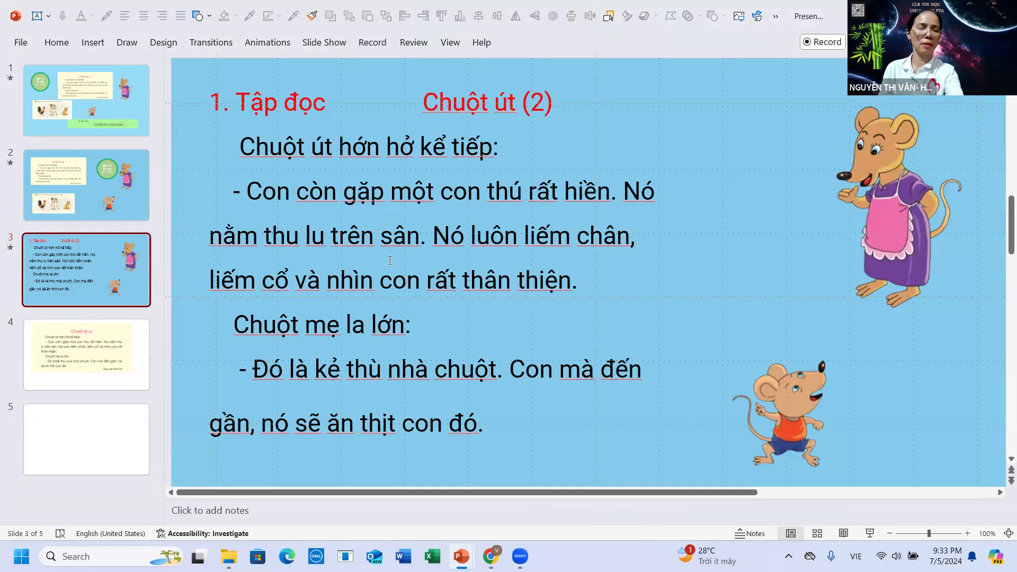
Paste the 'Chuột út hớn hở kể tiếp:' snip left of slide 3 and shrink it.
{"action": "scroll", "coordinate": [389, 265], "scroll_direction": "down", "scroll_amount": 2, "text": "ctrl"}
{"action": "scroll", "coordinate": [389, 261], "scroll_direction": "down", "scroll_amount": 1, "text": "ctrl"}
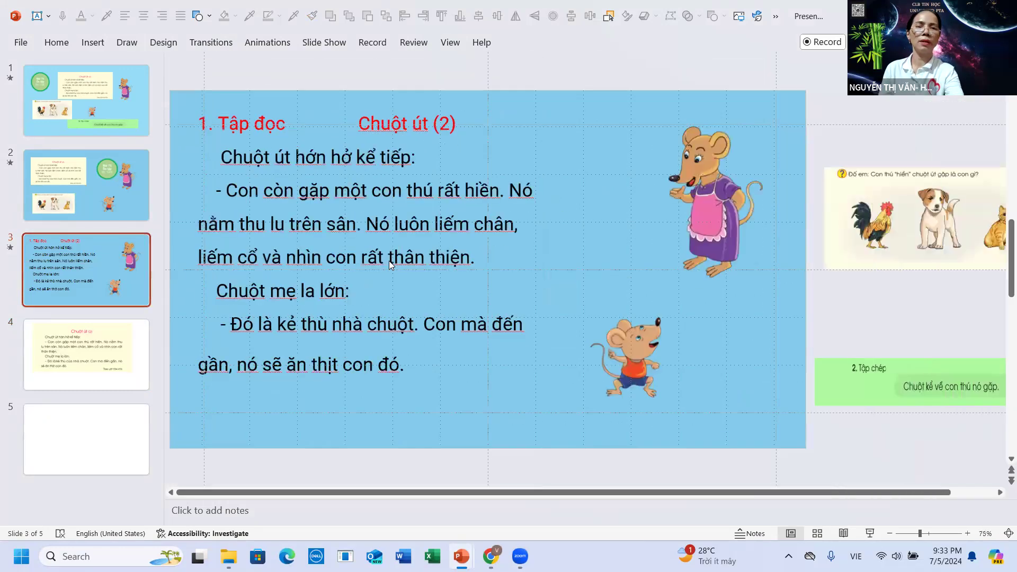
{"action": "scroll", "coordinate": [389, 261], "scroll_direction": "down", "scroll_amount": 1, "text": "ctrl"}
{"action": "scroll", "coordinate": [386, 262], "scroll_direction": "down", "scroll_amount": 1, "text": "ctrl"}
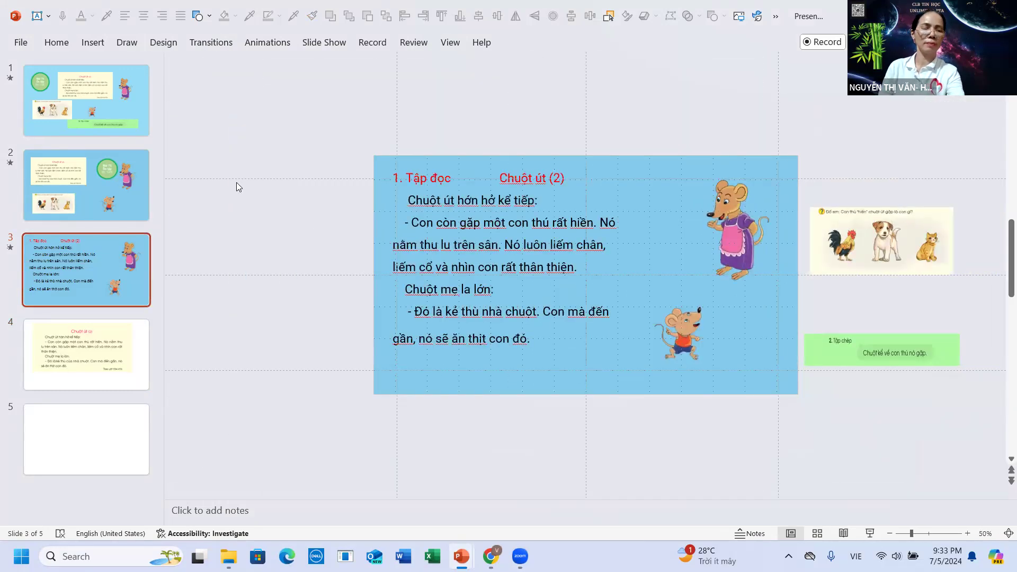
{"action": "key", "text": "ctrl+v"}
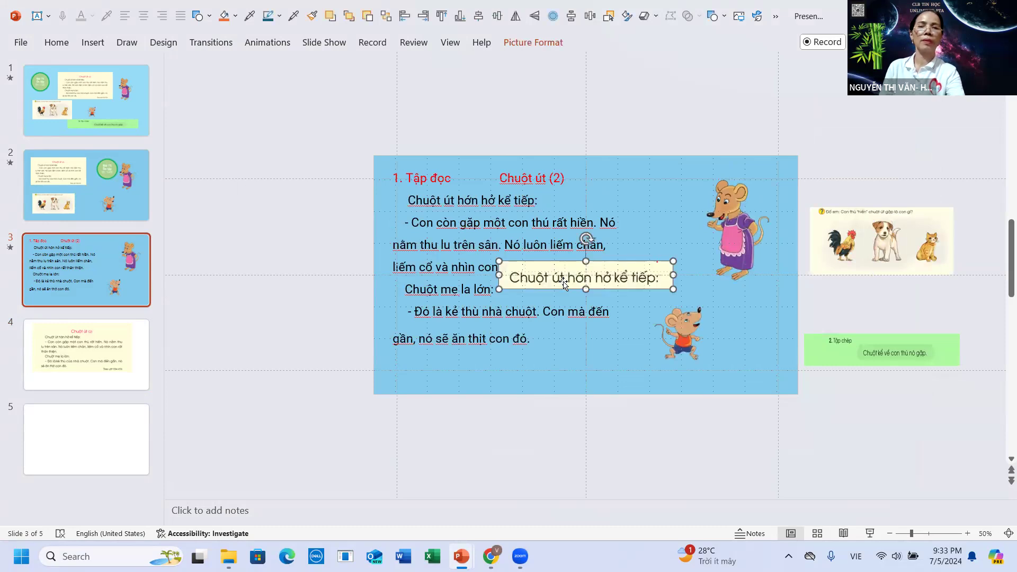
{"action": "left_click_drag", "start_coordinate": [557, 278], "coordinate": [237, 188]}
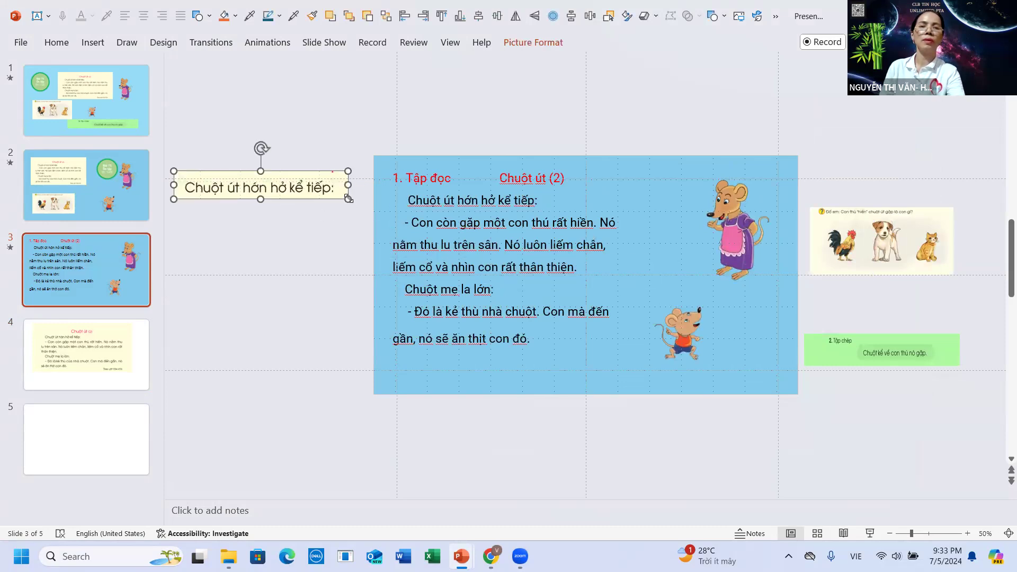
{"action": "left_click_drag", "start_coordinate": [349, 199], "coordinate": [336, 195]}
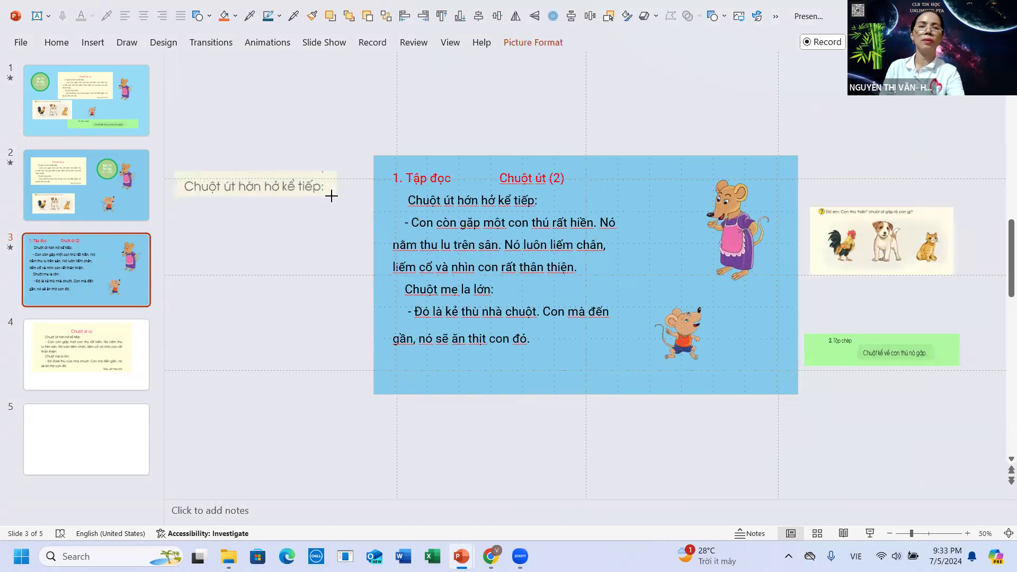
Snip the line 'Con còn gặp một con thú rất hiền.' from slide 4.
{"action": "left_click", "coordinate": [283, 188]}
{"action": "key", "text": "Page_Down"}
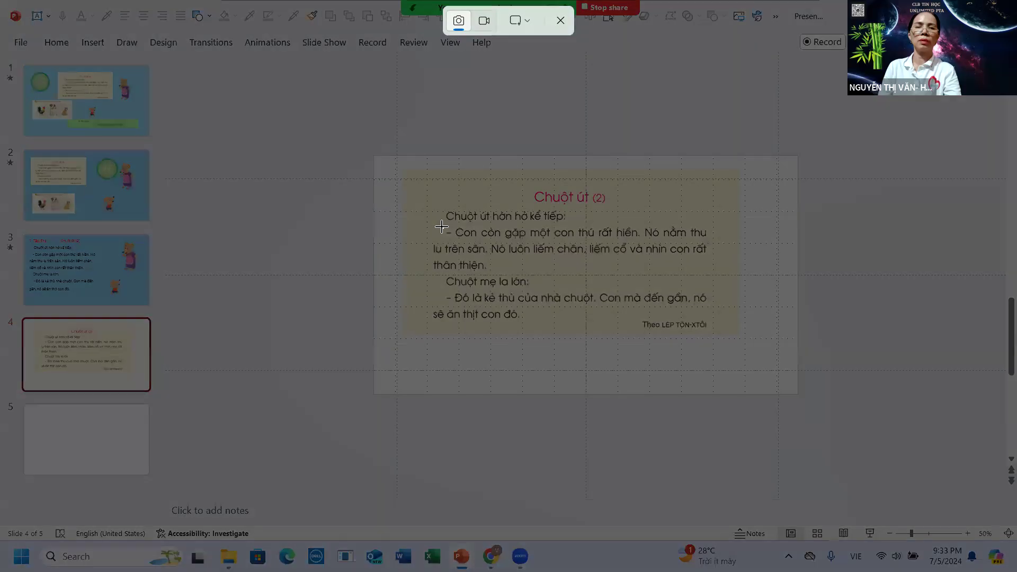
{"action": "left_click_drag", "start_coordinate": [441, 227], "coordinate": [644, 239]}
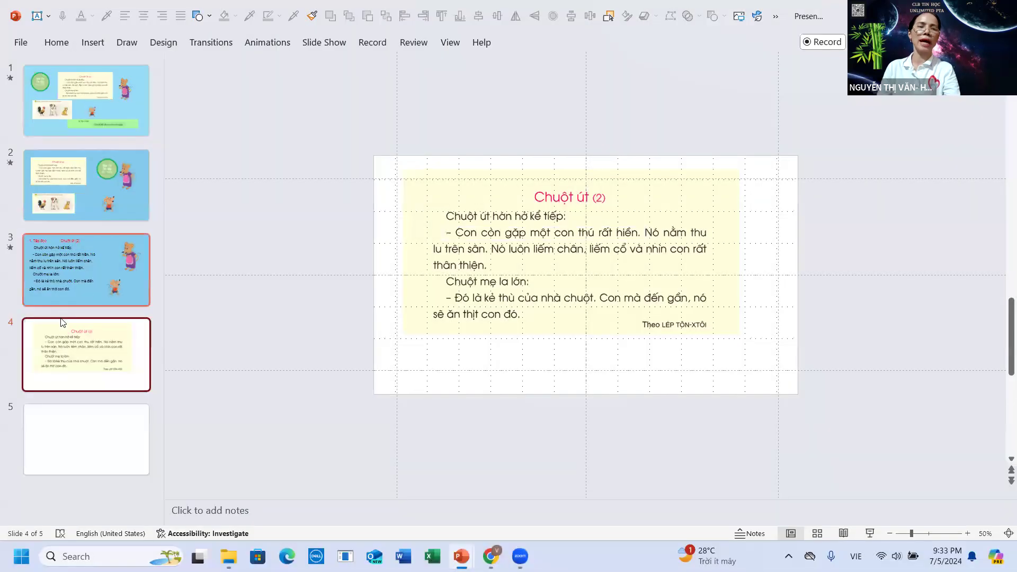
Paste the 'Con còn gặp một con thú rất hiền.' snip left of slide 3 and size it.
{"action": "left_click", "coordinate": [43, 285]}
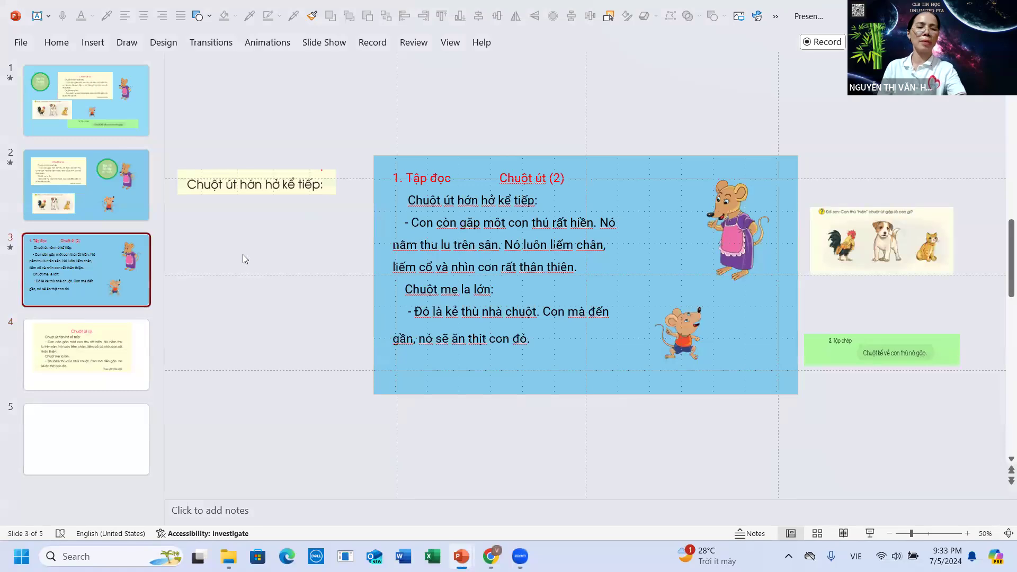
{"action": "left_click", "coordinate": [248, 250]}
{"action": "key", "text": "ctrl+v"}
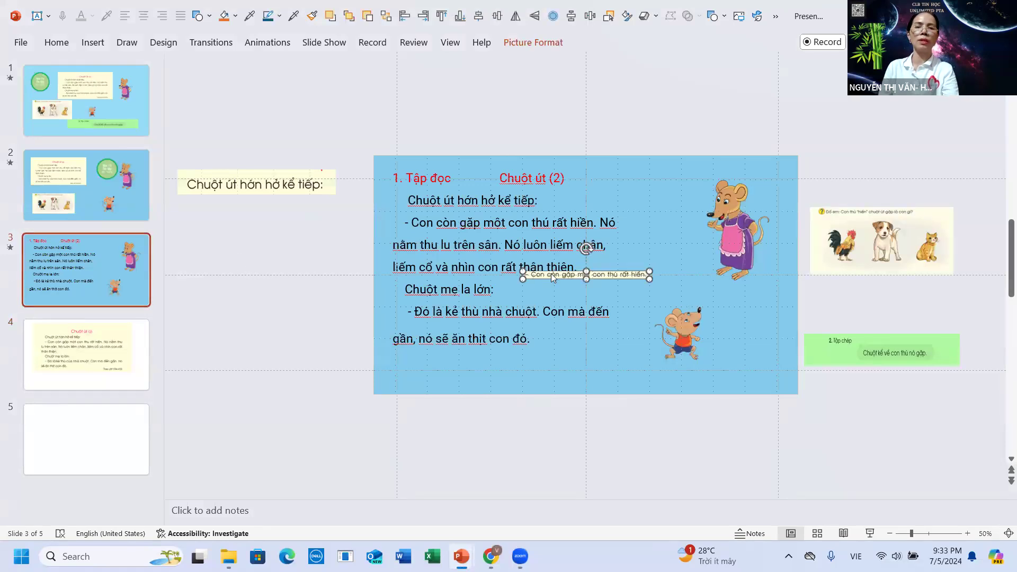
{"action": "left_click_drag", "start_coordinate": [552, 275], "coordinate": [253, 209]}
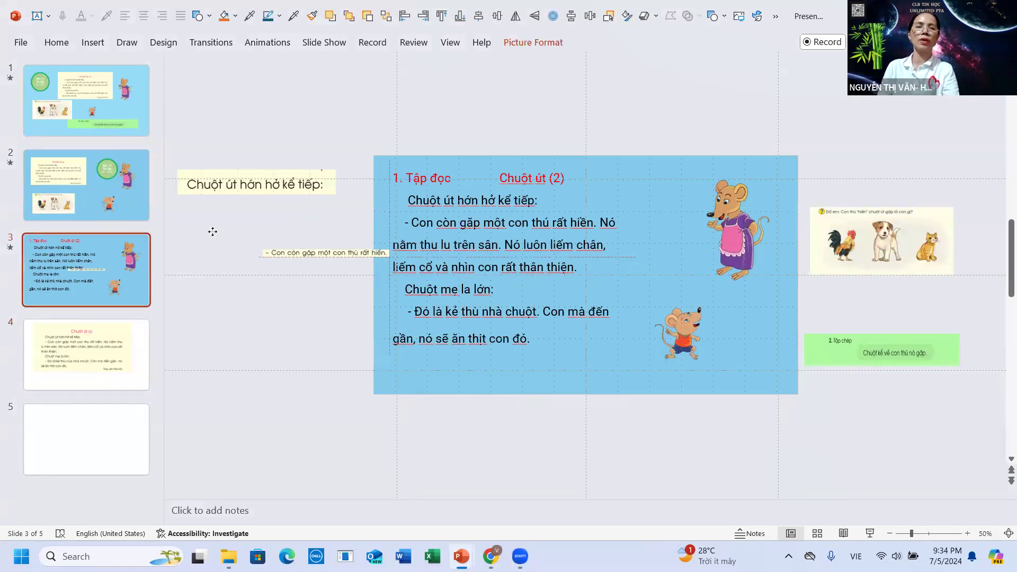
{"action": "left_click", "coordinate": [308, 188]}
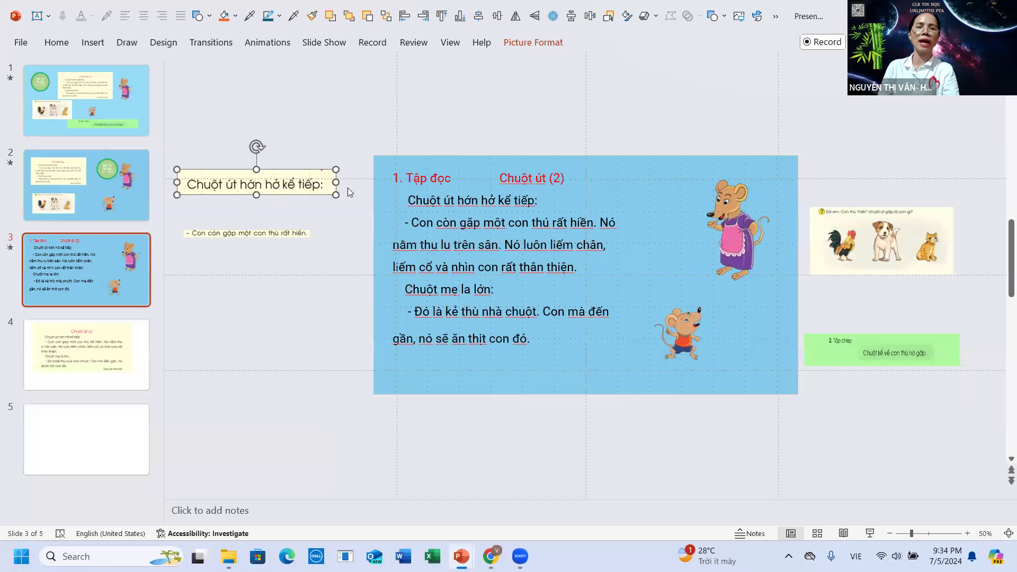
{"action": "left_click", "coordinate": [301, 236]}
{"action": "left_click_drag", "start_coordinate": [310, 238], "coordinate": [527, 253]}
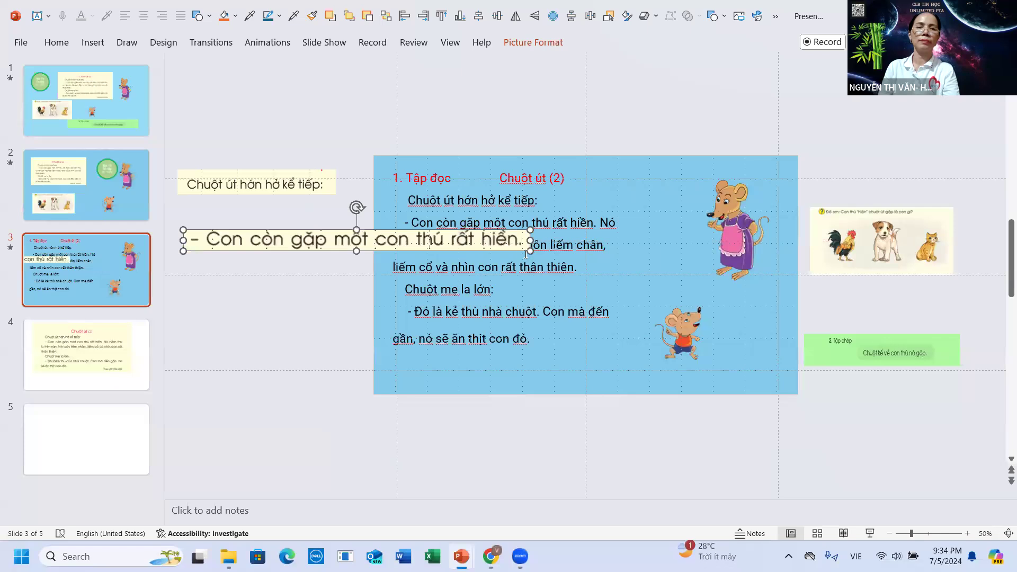
{"action": "mouse_move", "coordinate": [530, 250]}
{"action": "left_mouse_down"}
{"action": "mouse_move", "coordinate": [285, 233]}
{"action": "mouse_move", "coordinate": [233, 214]}
{"action": "left_mouse_up"}
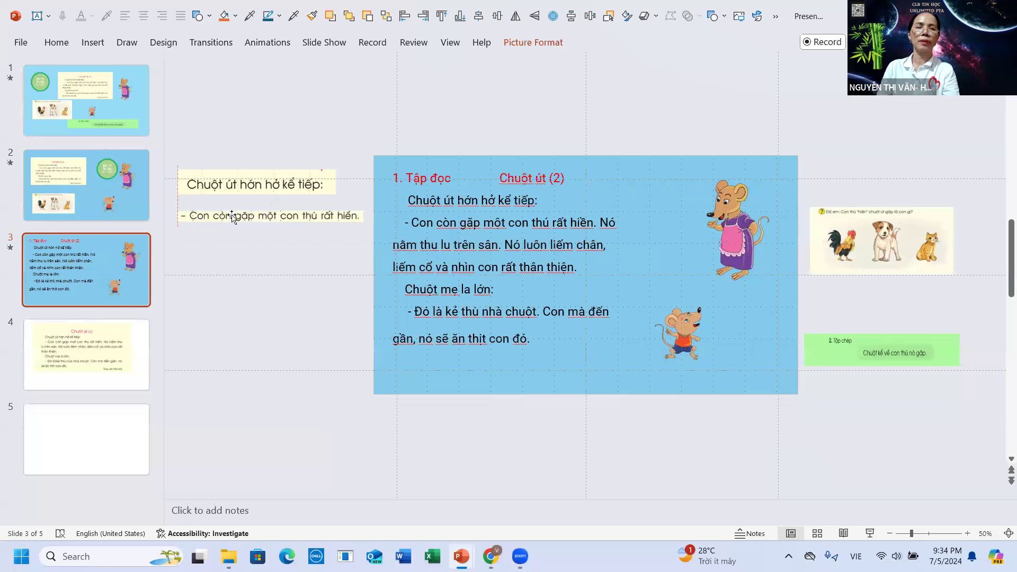
Crop the 'Chuột út hớn hở kể tiếp:' picture and align it above the second sentence.
{"action": "left_click", "coordinate": [237, 180]}
{"action": "right_click", "coordinate": [237, 179]}
{"action": "left_click", "coordinate": [277, 151]}
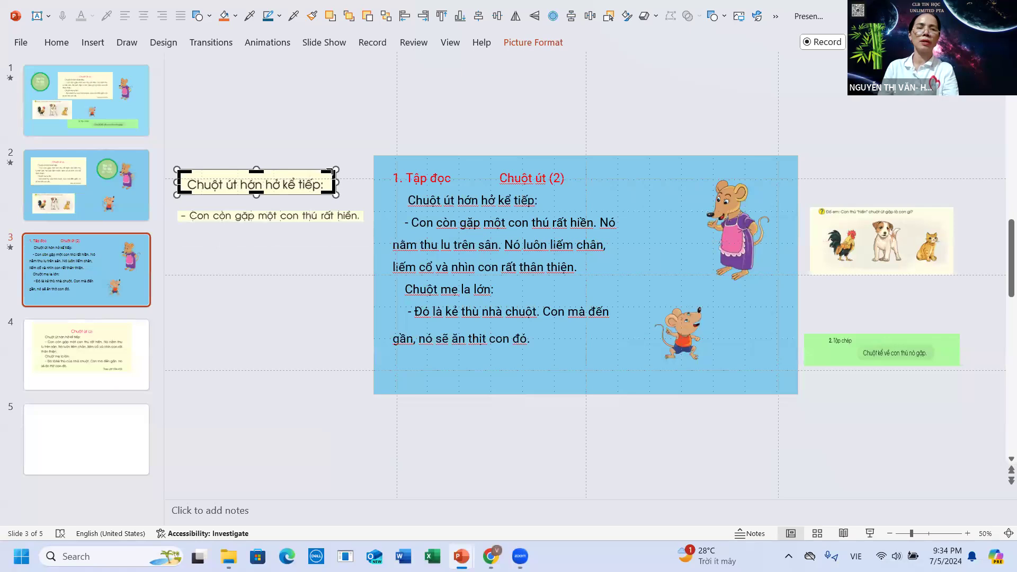
{"action": "left_click_drag", "start_coordinate": [332, 169], "coordinate": [329, 172]}
{"action": "left_click", "coordinate": [346, 158]}
{"action": "left_click", "coordinate": [327, 185]}
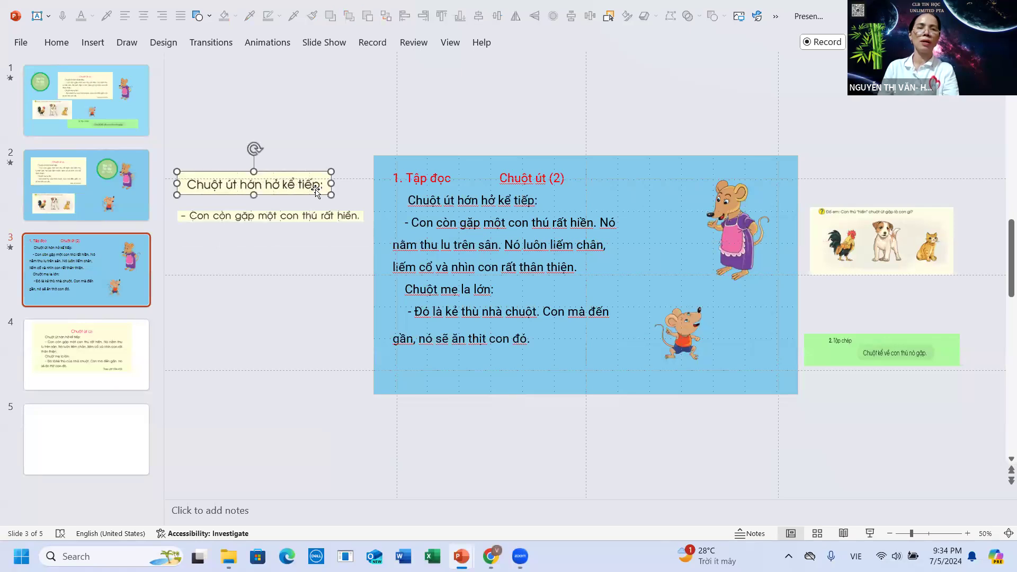
{"action": "left_click_drag", "start_coordinate": [326, 190], "coordinate": [271, 205]}
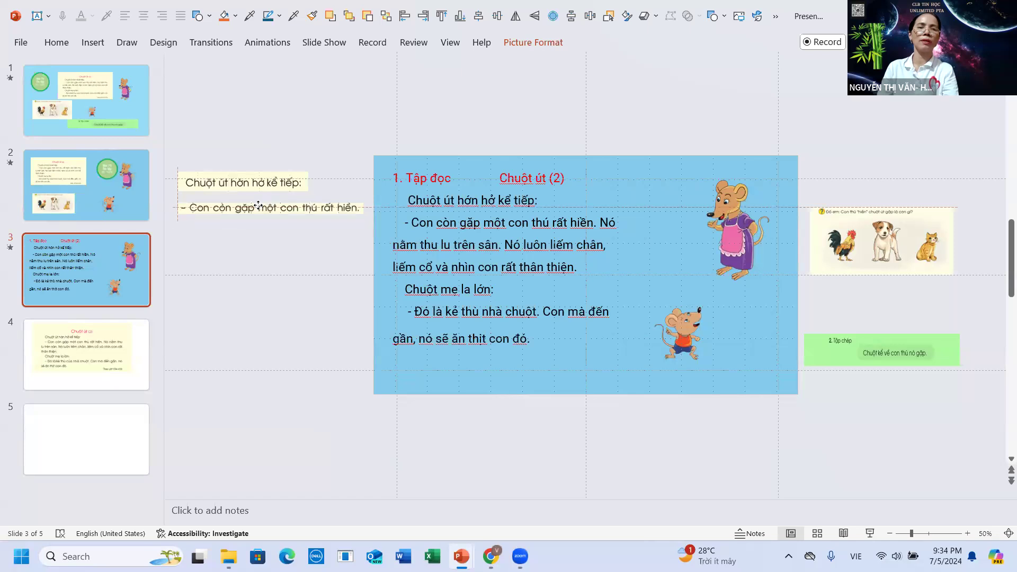
{"action": "left_click", "coordinate": [101, 377]}
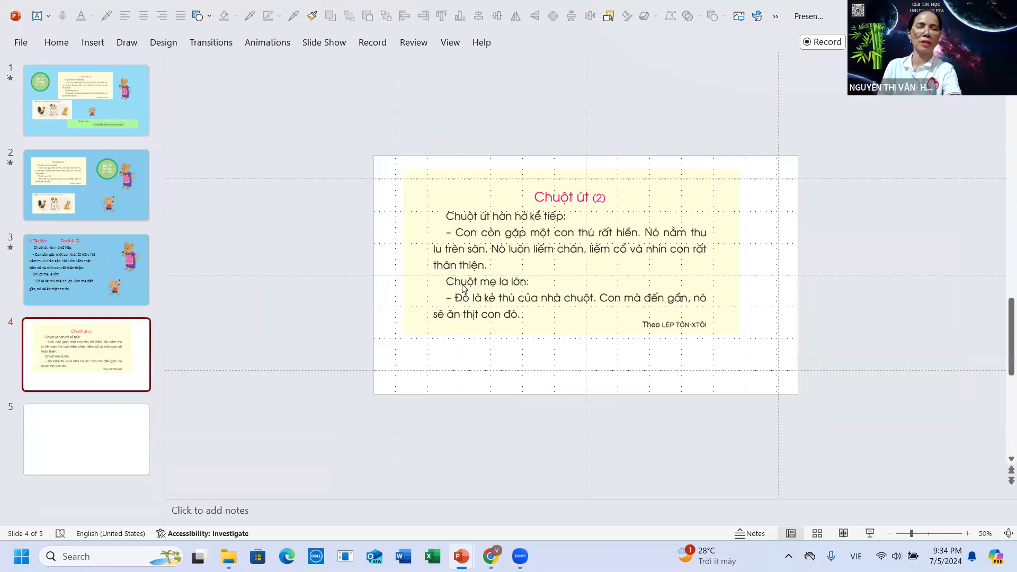
Snip 'Chuột mẹ la lớn:' from slide 4 and paste it onto slide 3.
{"action": "key", "text": "super+shift+s"}
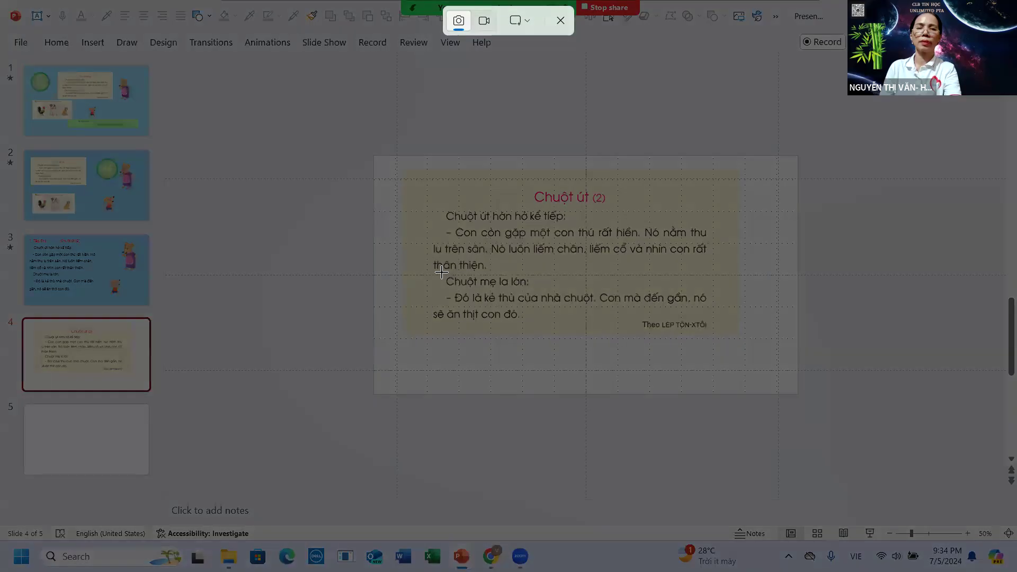
{"action": "left_click_drag", "start_coordinate": [441, 272], "coordinate": [532, 288]}
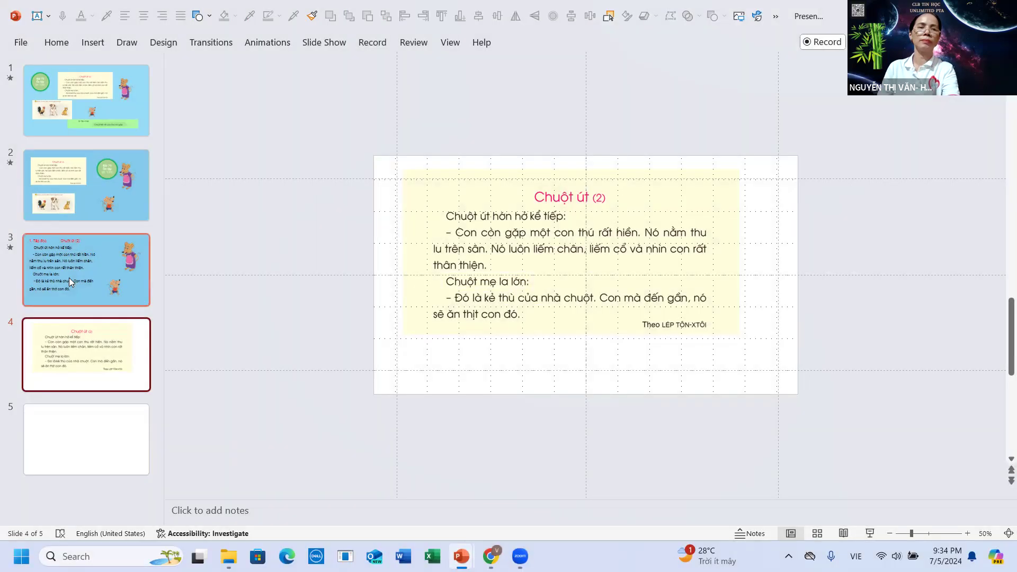
{"action": "left_click", "coordinate": [69, 278]}
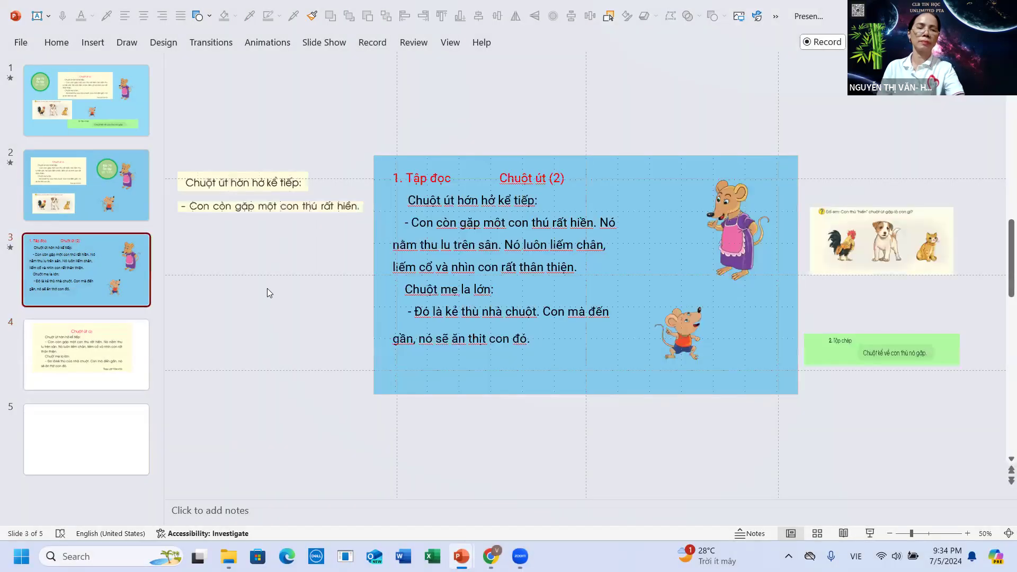
{"action": "key", "text": "ctrl+v"}
{"action": "key", "text": "Page_Down"}
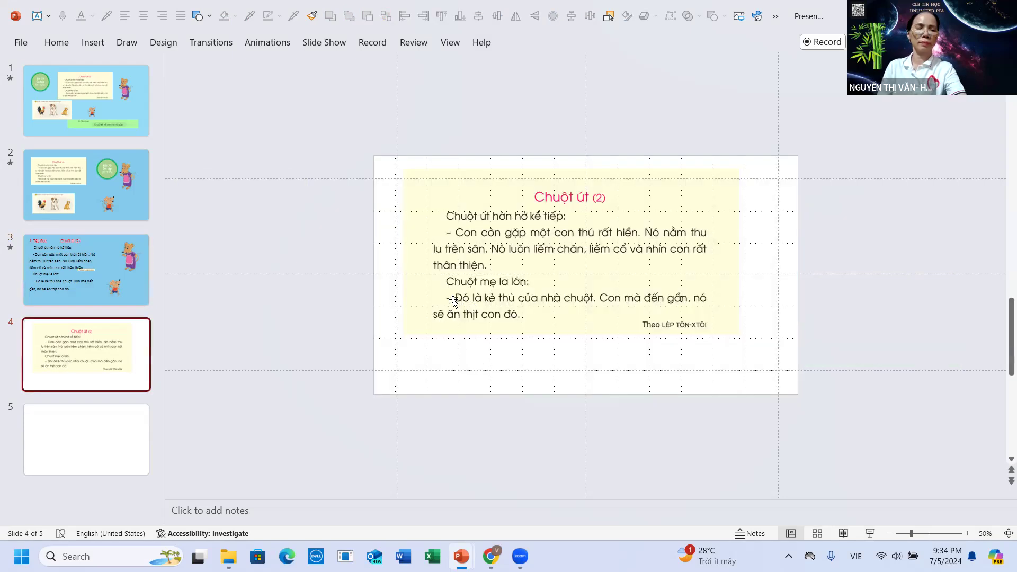
Snip 'Đó là kẻ thù của nhà chuột.' and paste it left of slide 3.
{"action": "key", "text": "super+shift+s"}
{"action": "mouse_move", "coordinate": [438, 289]}
{"action": "left_mouse_down"}
{"action": "mouse_move", "coordinate": [604, 309]}
{"action": "mouse_move", "coordinate": [596, 305]}
{"action": "left_mouse_up"}
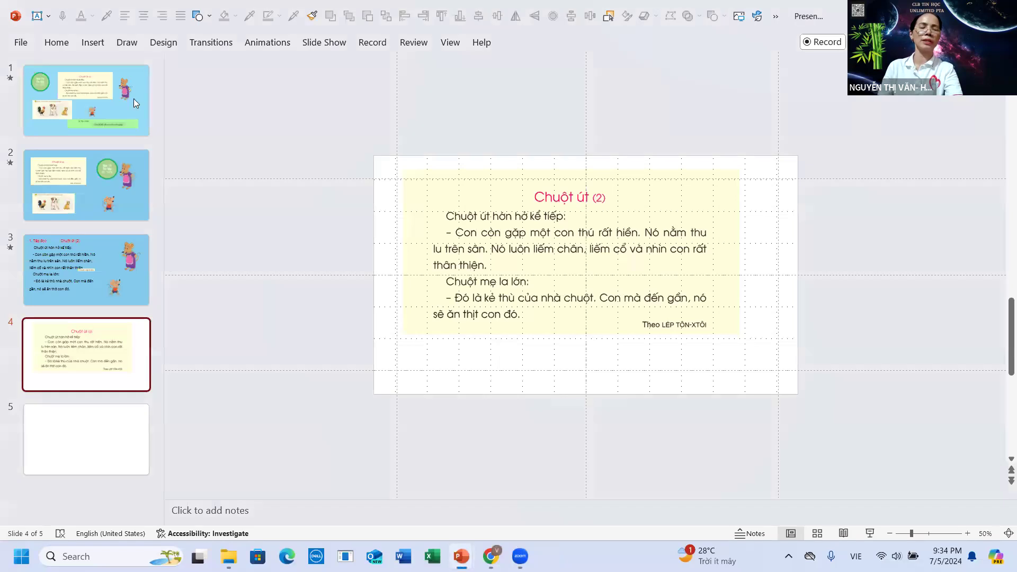
{"action": "left_click", "coordinate": [69, 281]}
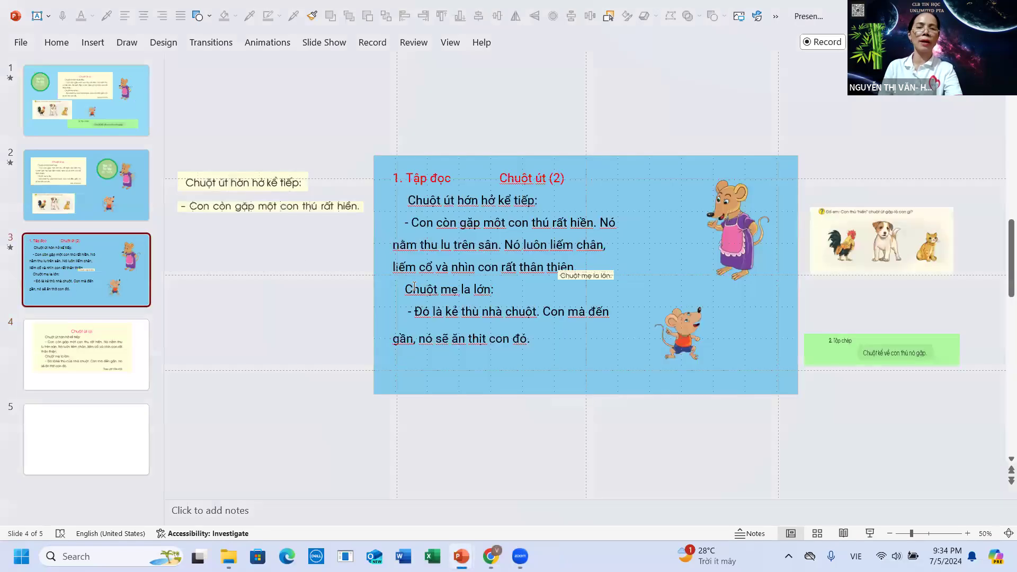
{"action": "key", "text": "ctrl+v"}
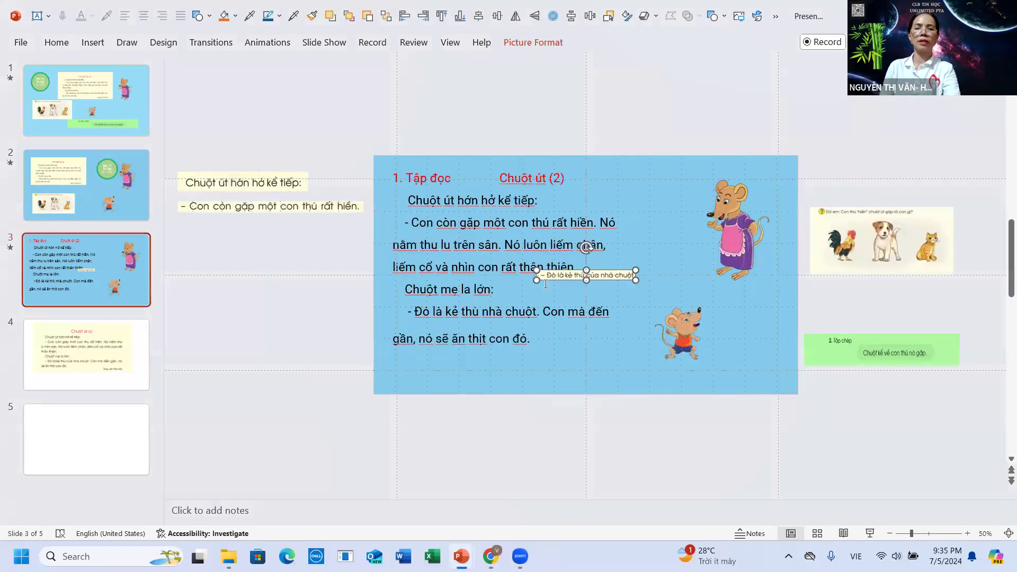
{"action": "left_click_drag", "start_coordinate": [433, 303], "coordinate": [263, 298]}
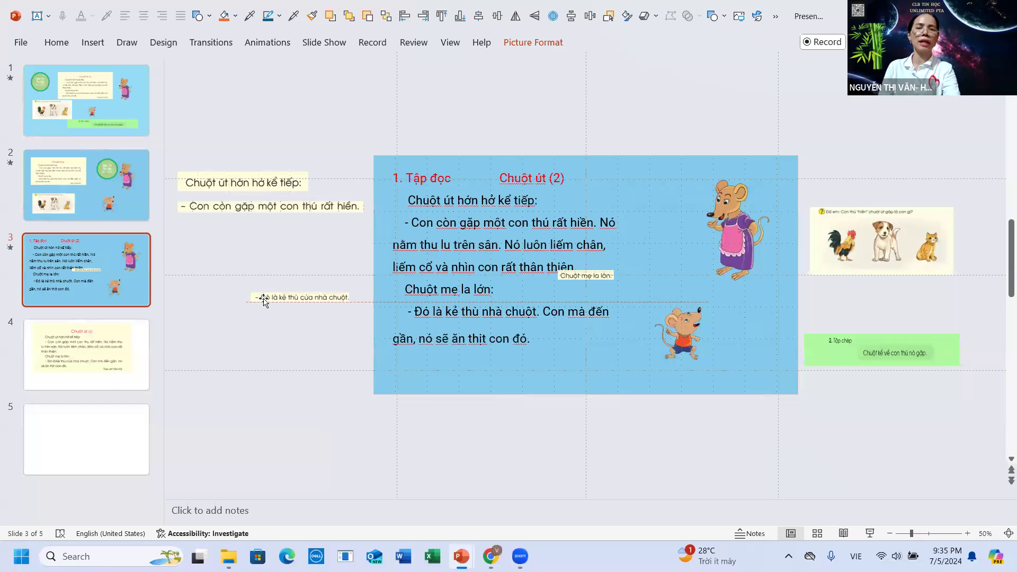
{"action": "left_click_drag", "start_coordinate": [264, 299], "coordinate": [264, 299]}
Move and size 'Chuột mẹ la lớn:' off-slide and stack the last sentence beneath it.
{"action": "left_click_drag", "start_coordinate": [579, 276], "coordinate": [208, 236]}
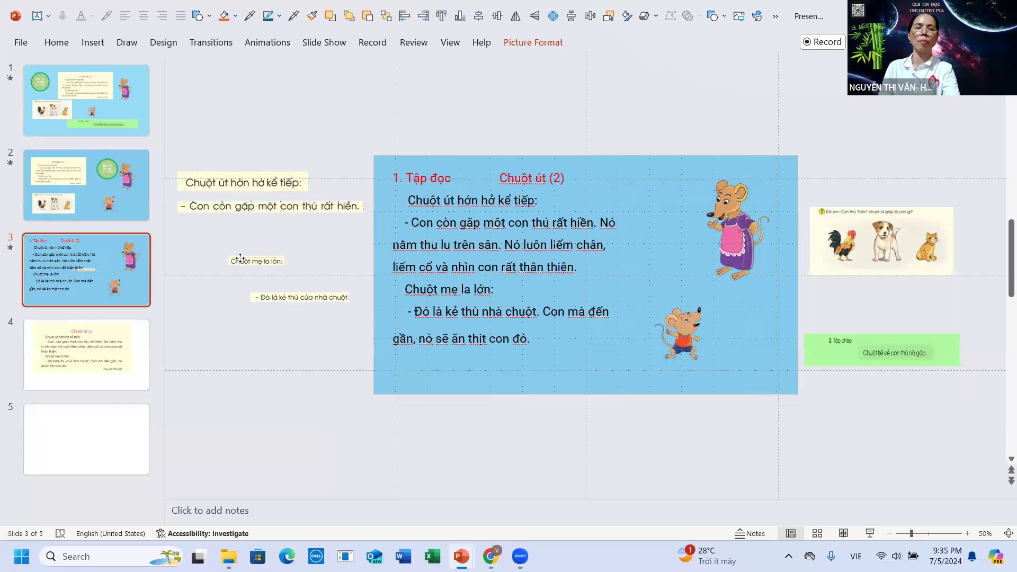
{"action": "mouse_move", "coordinate": [243, 240]}
{"action": "left_mouse_down"}
{"action": "mouse_move", "coordinate": [287, 247]}
{"action": "mouse_move", "coordinate": [274, 245]}
{"action": "left_mouse_up"}
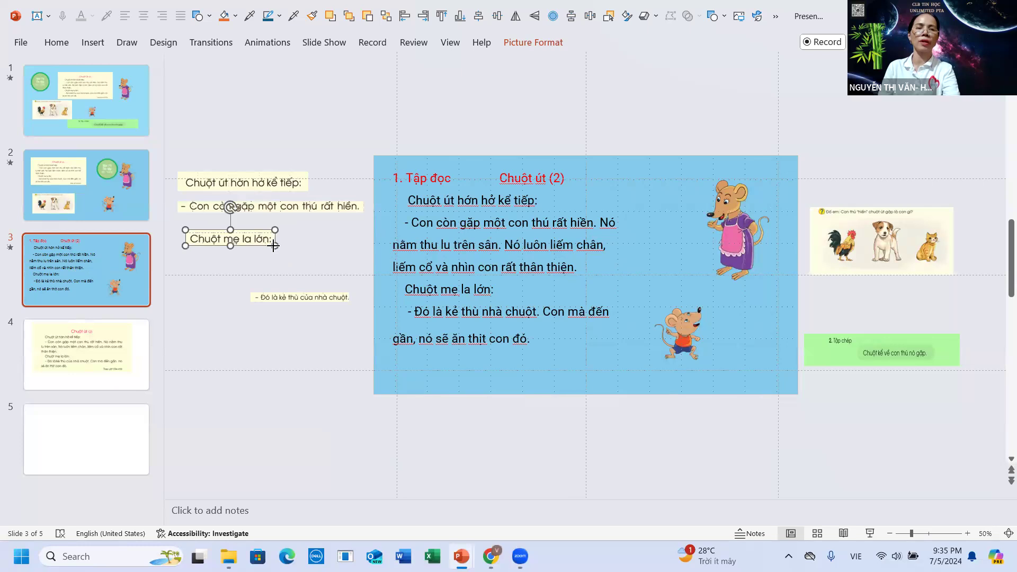
{"action": "left_click_drag", "start_coordinate": [274, 245], "coordinate": [238, 238]}
{"action": "left_click", "coordinate": [335, 302]}
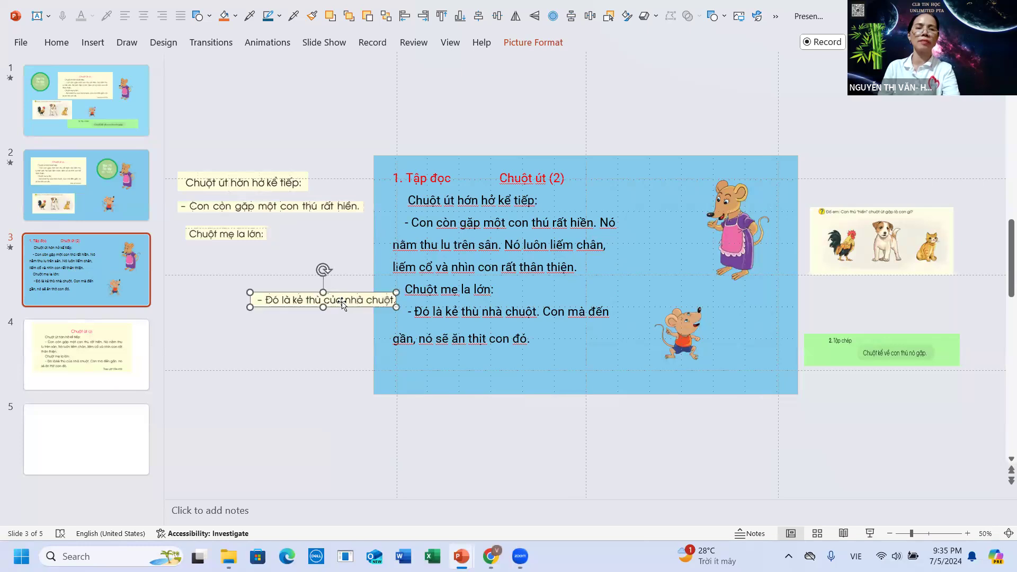
{"action": "mouse_move", "coordinate": [334, 298]}
{"action": "left_mouse_down"}
{"action": "mouse_move", "coordinate": [257, 280]}
{"action": "mouse_move", "coordinate": [253, 266]}
{"action": "left_mouse_up"}
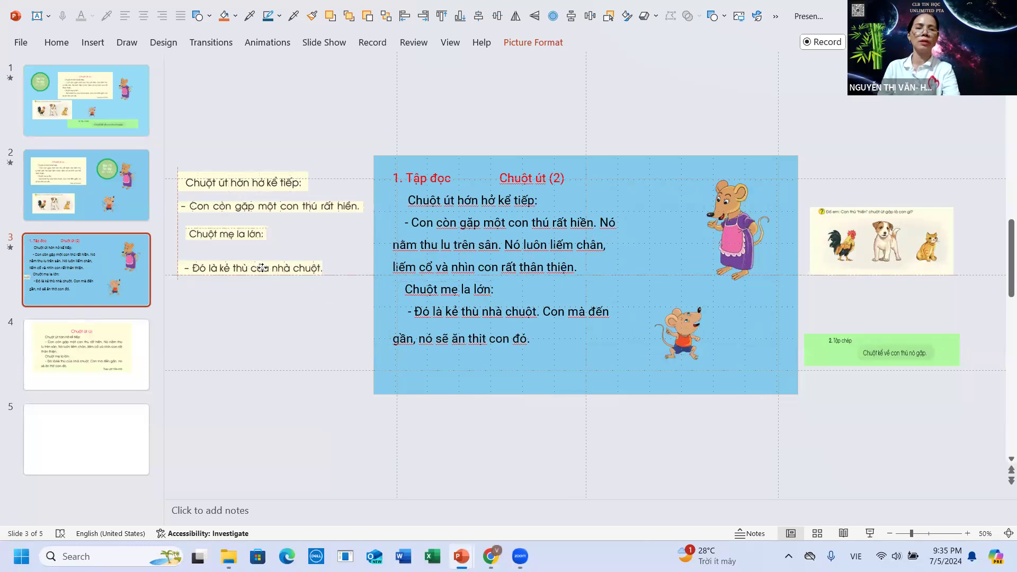
{"action": "left_click", "coordinate": [85, 355]}
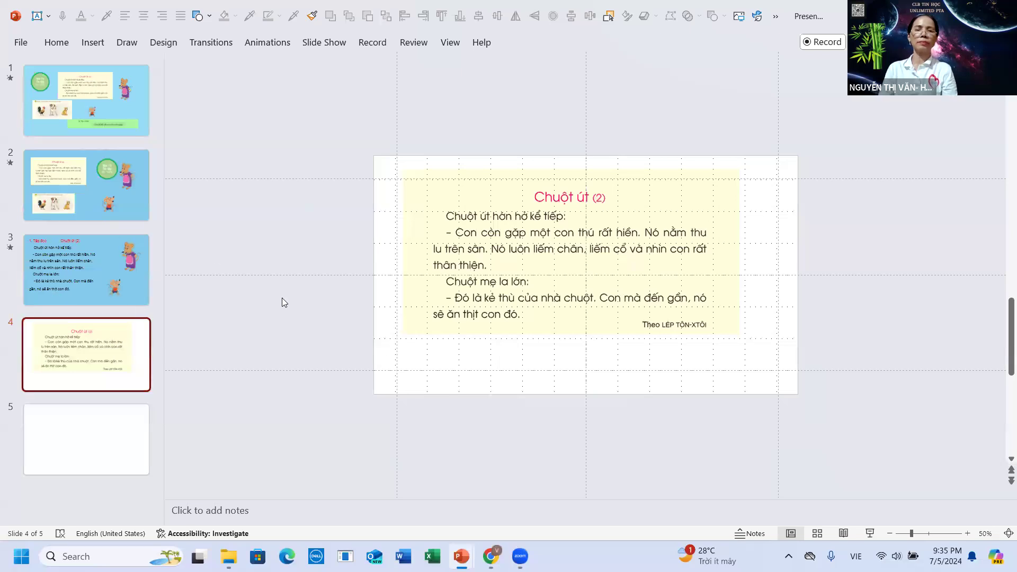
Shrink the yellow story text picture on slide 4 slightly.
{"action": "left_click", "coordinate": [395, 371]}
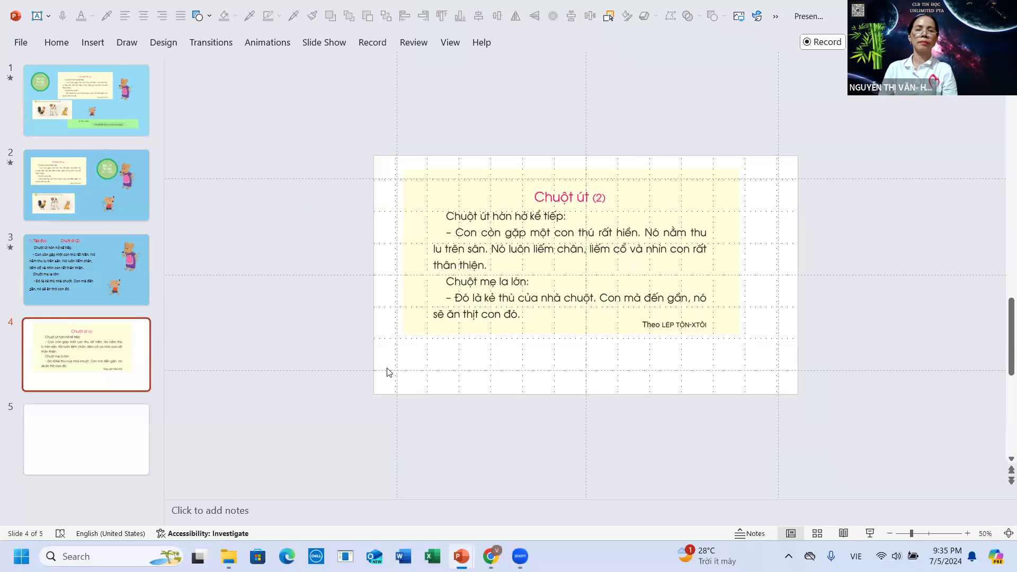
{"action": "left_click", "coordinate": [492, 284]}
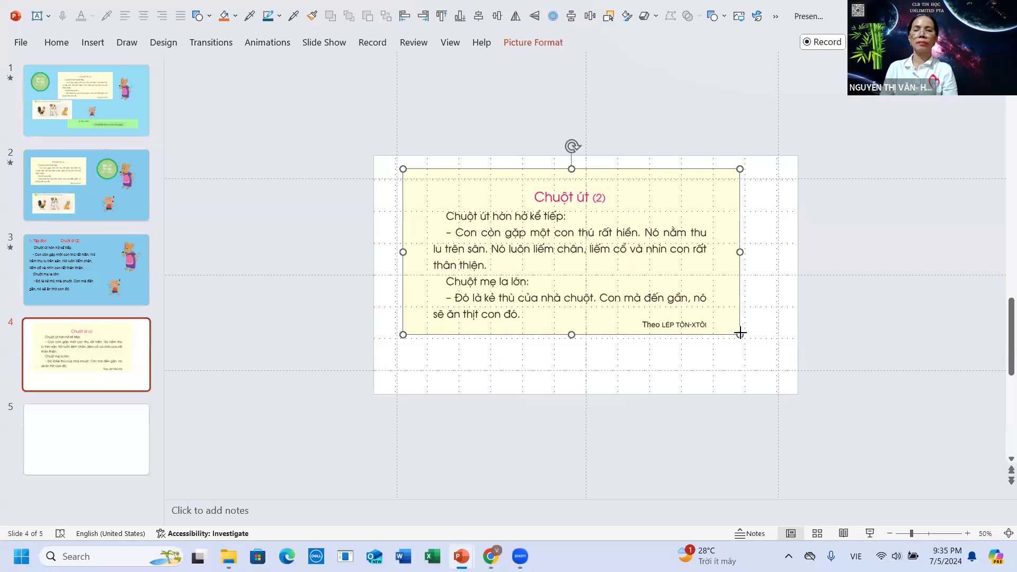
{"action": "left_click_drag", "start_coordinate": [740, 332], "coordinate": [693, 311]}
{"action": "left_click", "coordinate": [260, 93]}
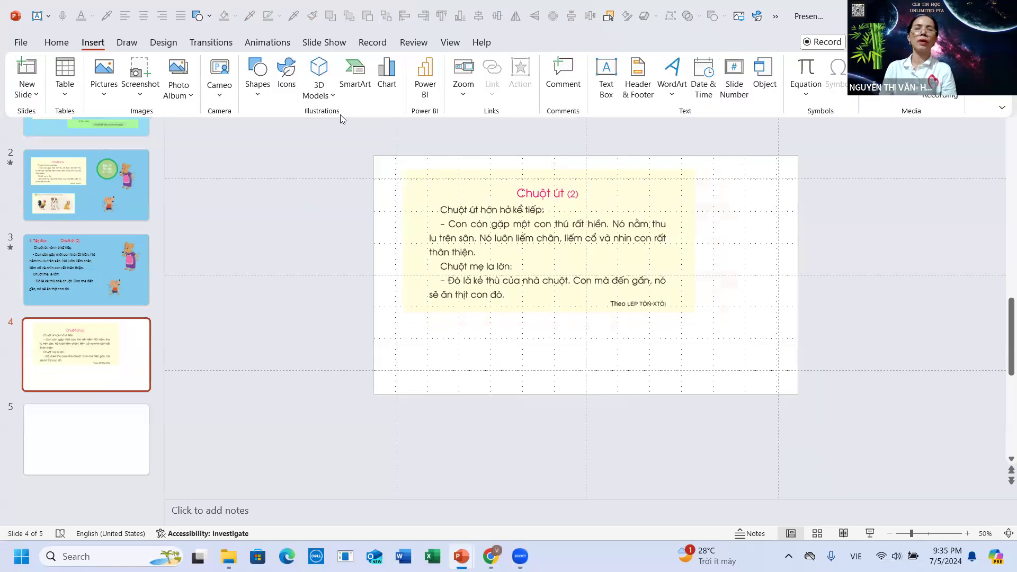
Draw a wide rectangle below the story and eyedropper its fill from the yellow text panel.
{"action": "left_click", "coordinate": [269, 94]}
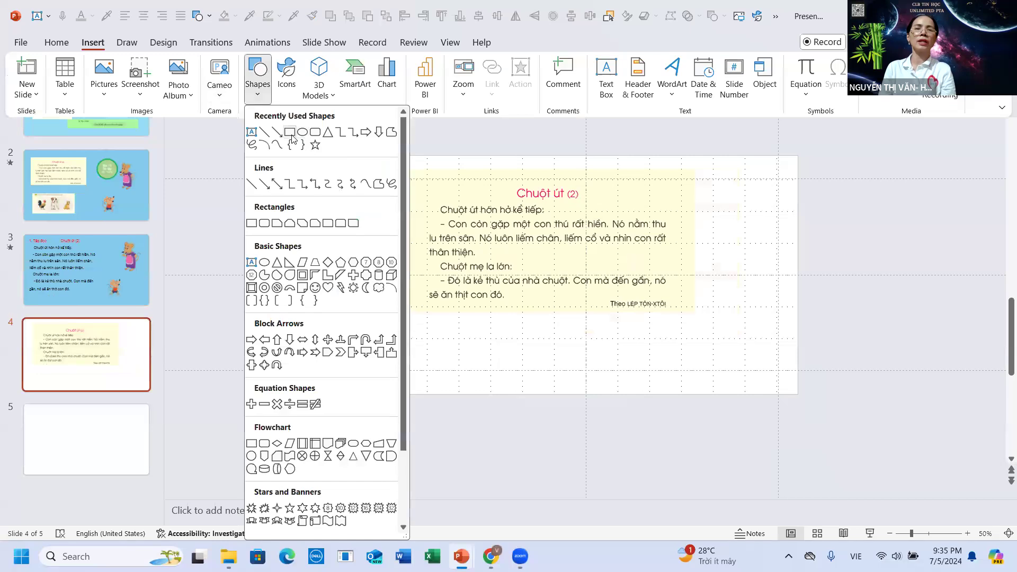
{"action": "left_click", "coordinate": [289, 132]}
{"action": "left_click_drag", "start_coordinate": [420, 332], "coordinate": [659, 358]}
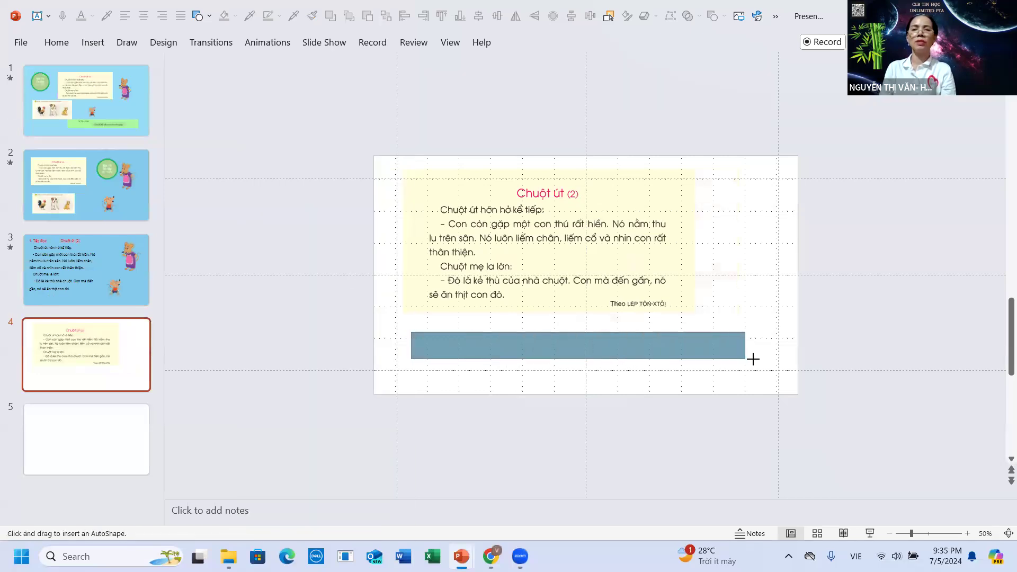
{"action": "left_click_drag", "start_coordinate": [659, 358], "coordinate": [754, 359]}
{"action": "left_click", "coordinate": [527, 44]}
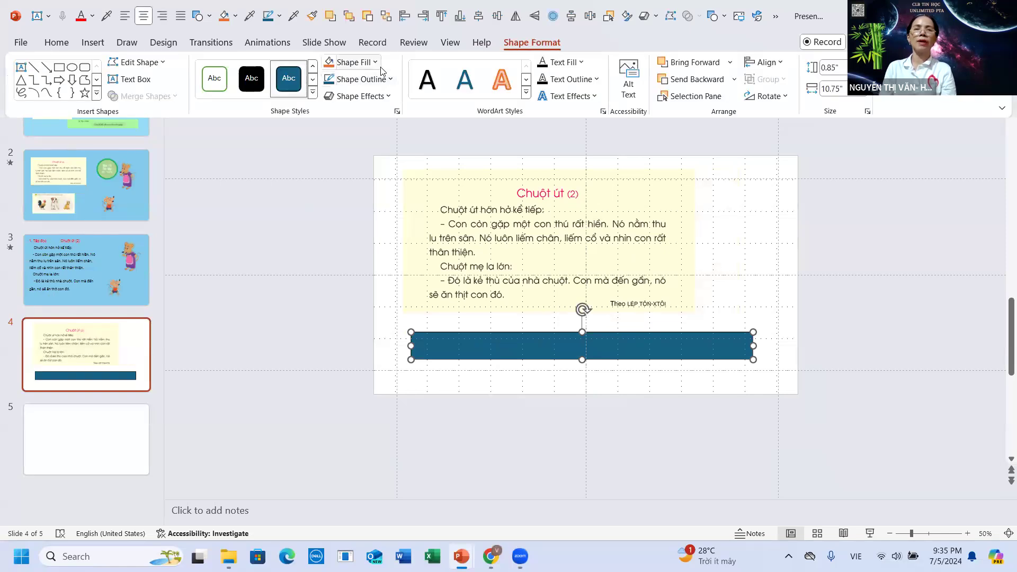
{"action": "left_click", "coordinate": [375, 63]}
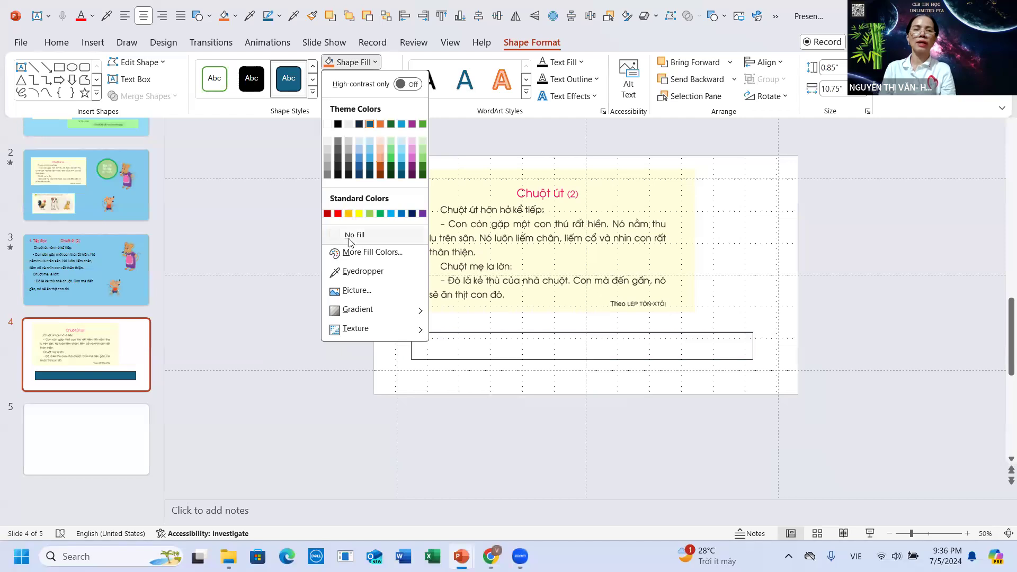
{"action": "left_click", "coordinate": [335, 273]}
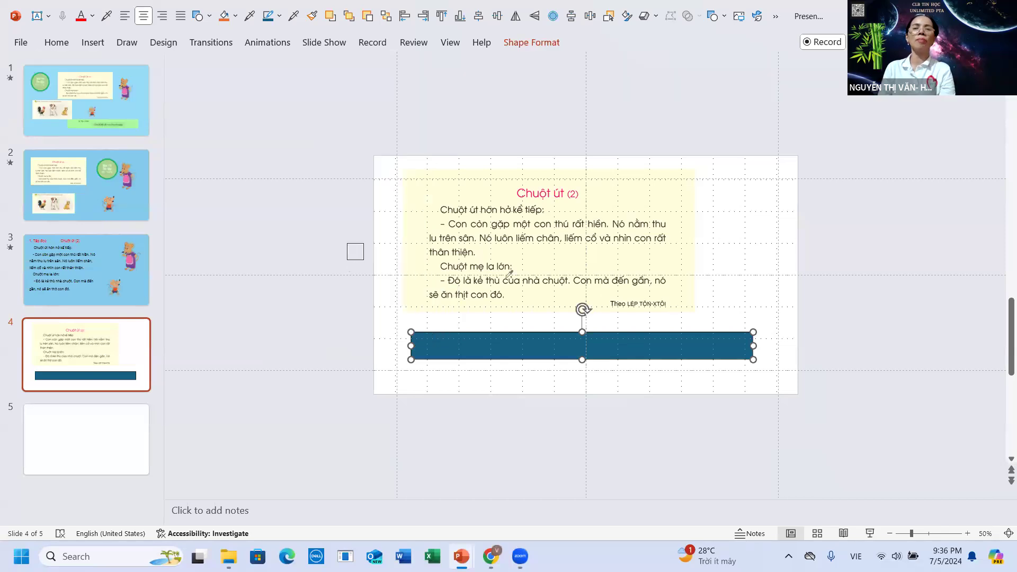
{"action": "left_click", "coordinate": [551, 260]}
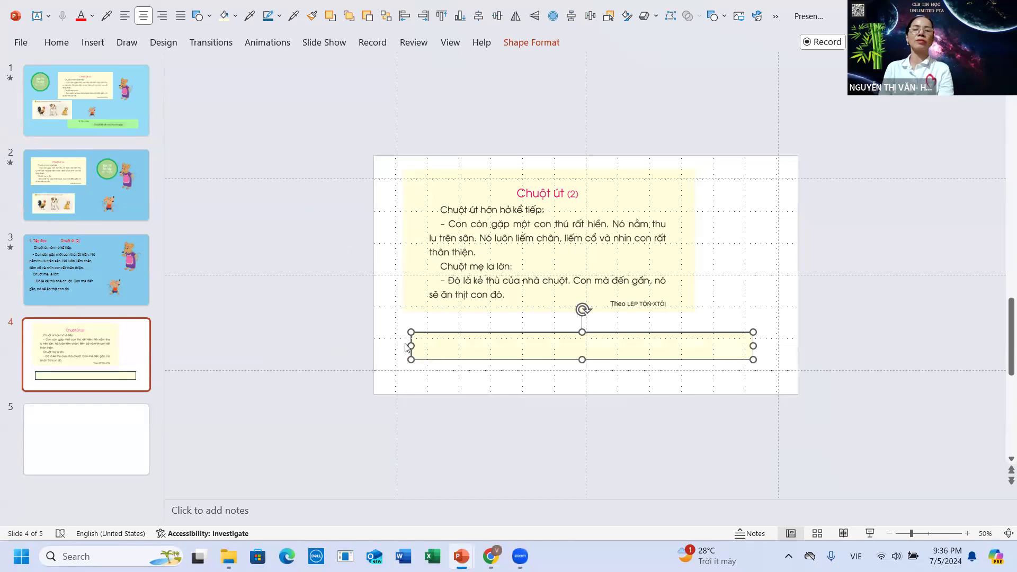
Type 'Trả lời câu hỏi' into the rectangle and make its text black.
{"action": "left_click", "coordinate": [424, 351]}
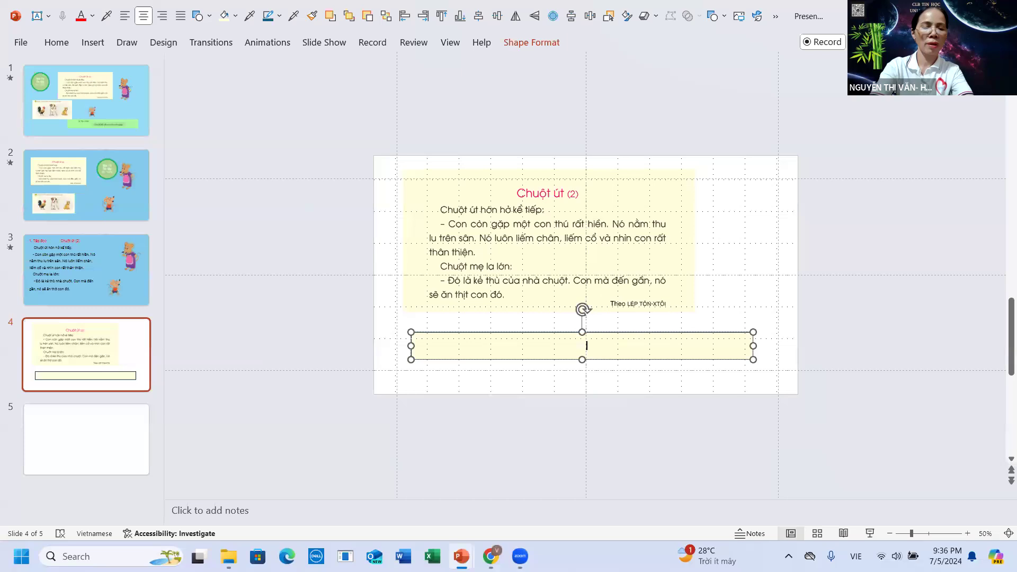
{"action": "type", "text": "Trả lời câu"}
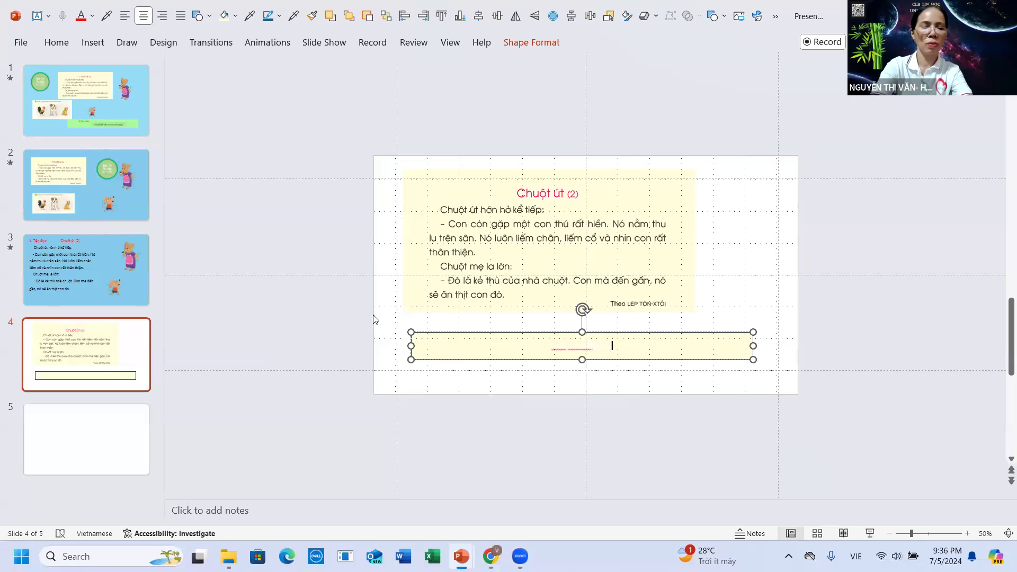
{"action": "type", "text": " hỏi"}
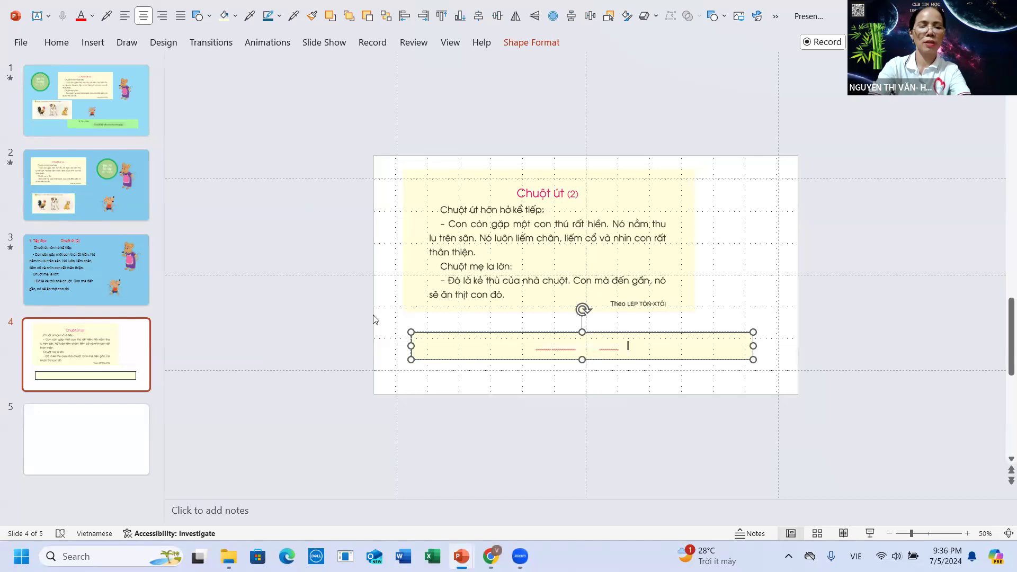
{"action": "left_click", "coordinate": [528, 345]}
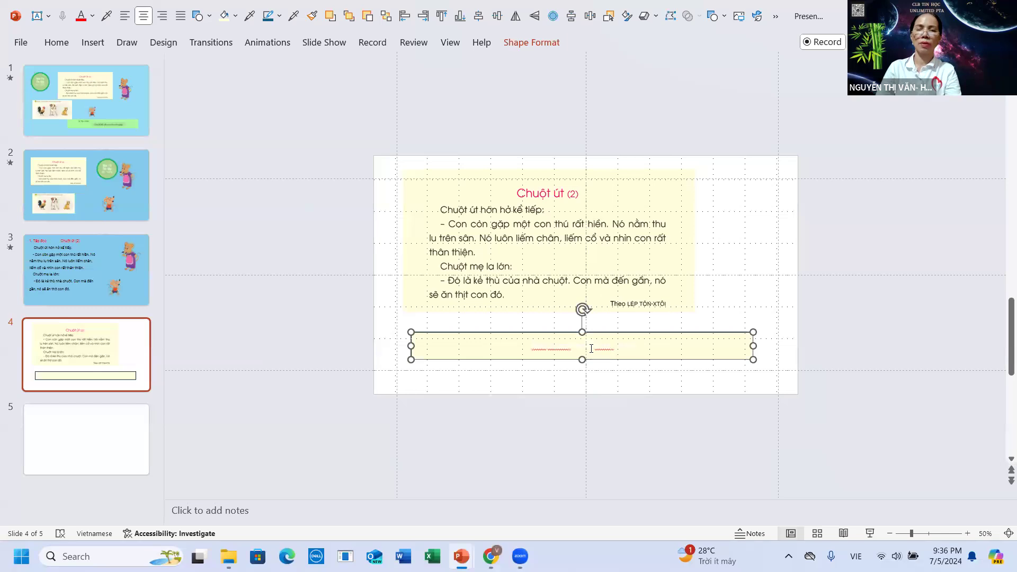
{"action": "left_click_drag", "start_coordinate": [555, 345], "coordinate": [641, 345]}
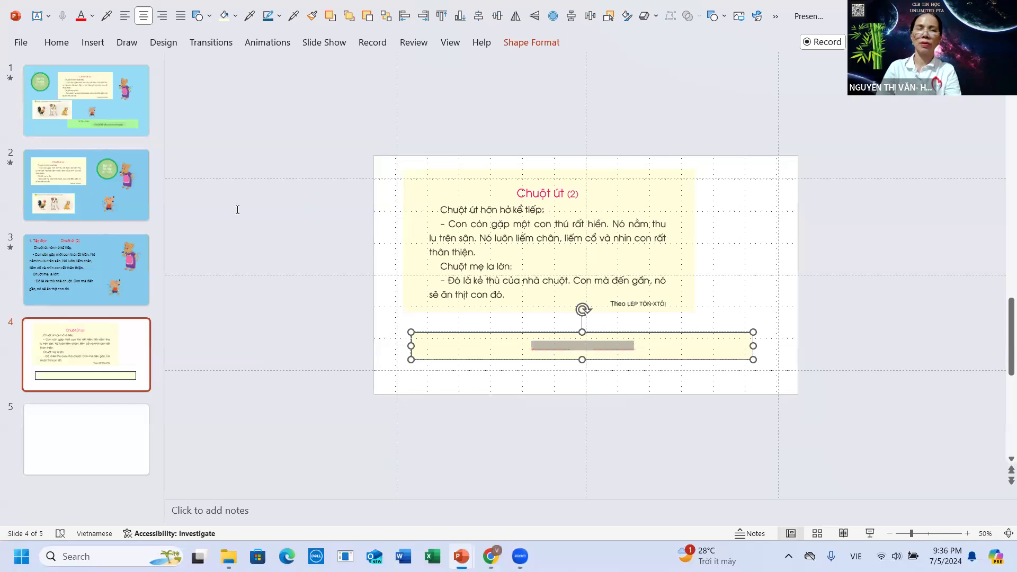
{"action": "left_click", "coordinate": [92, 16]}
{"action": "left_click", "coordinate": [88, 80]}
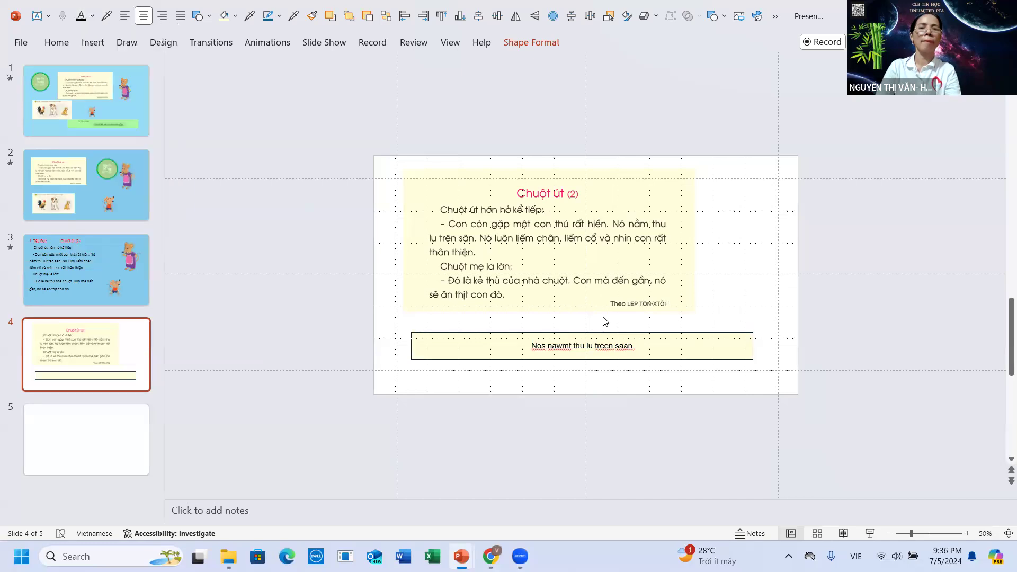
Switch to Vietnamese input and make the box text bold at size 24.
{"action": "left_click", "coordinate": [789, 556]}
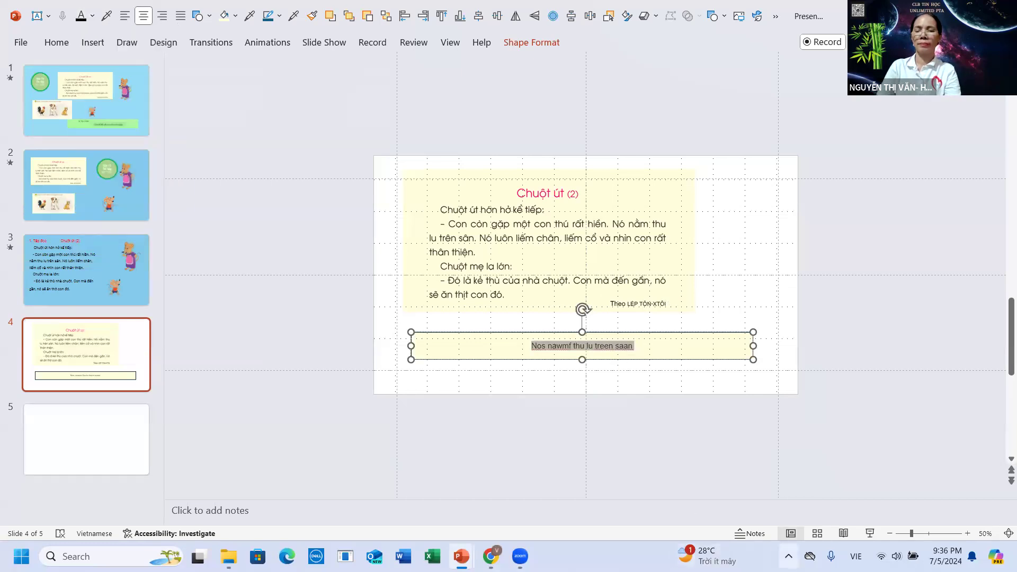
{"action": "left_click", "coordinate": [818, 492]}
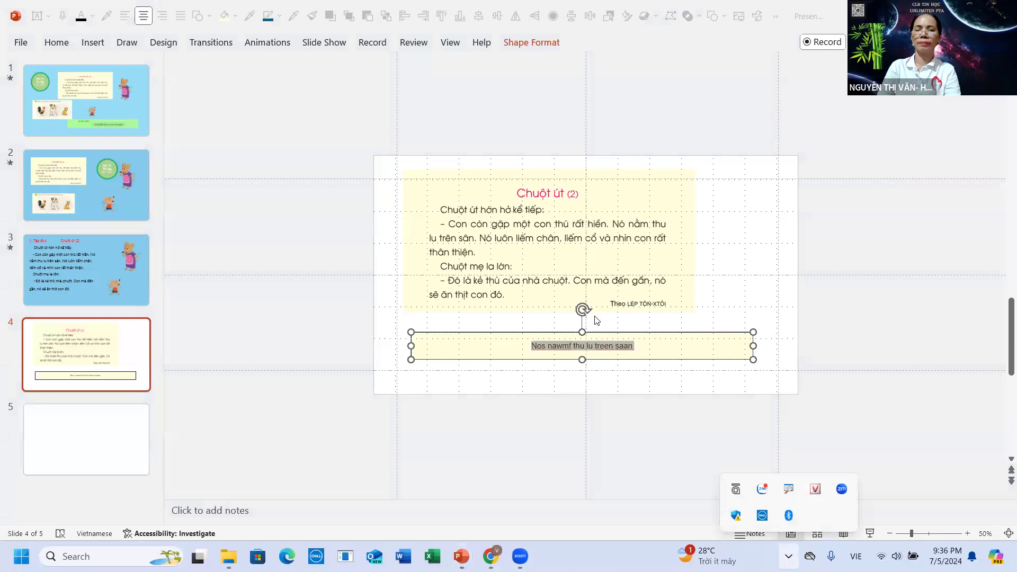
{"action": "left_click", "coordinate": [578, 345]}
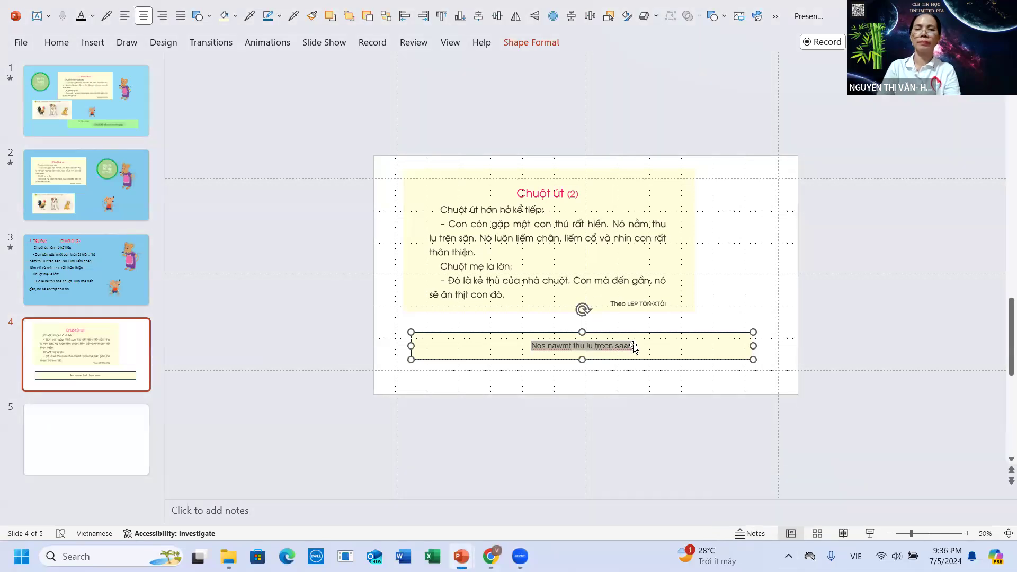
{"action": "left_click", "coordinate": [636, 347]}
{"action": "left_click_drag", "start_coordinate": [632, 347], "coordinate": [528, 346]}
{"action": "left_click", "coordinate": [53, 43]}
{"action": "left_click", "coordinate": [181, 88]}
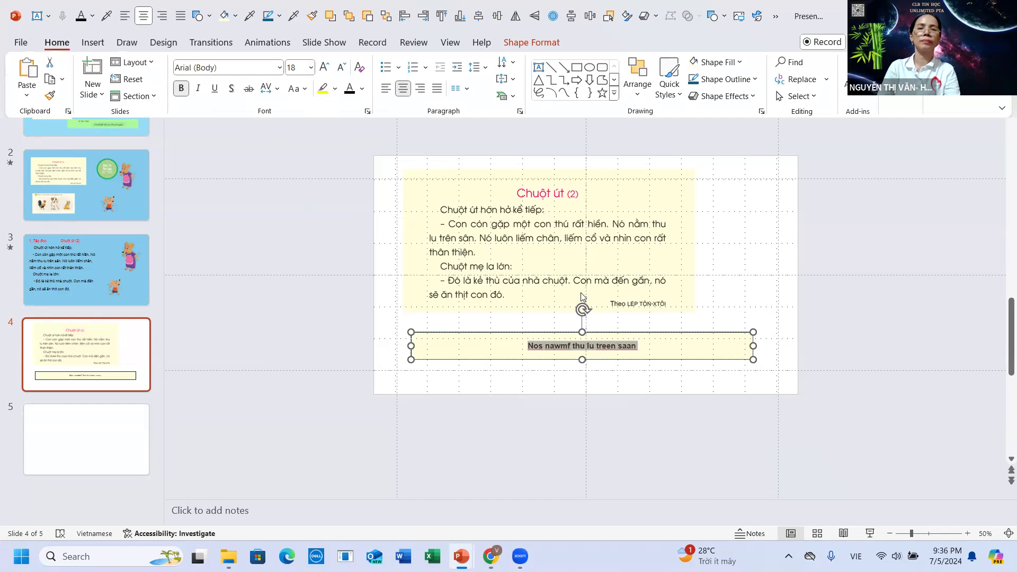
{"action": "left_click", "coordinate": [311, 67]}
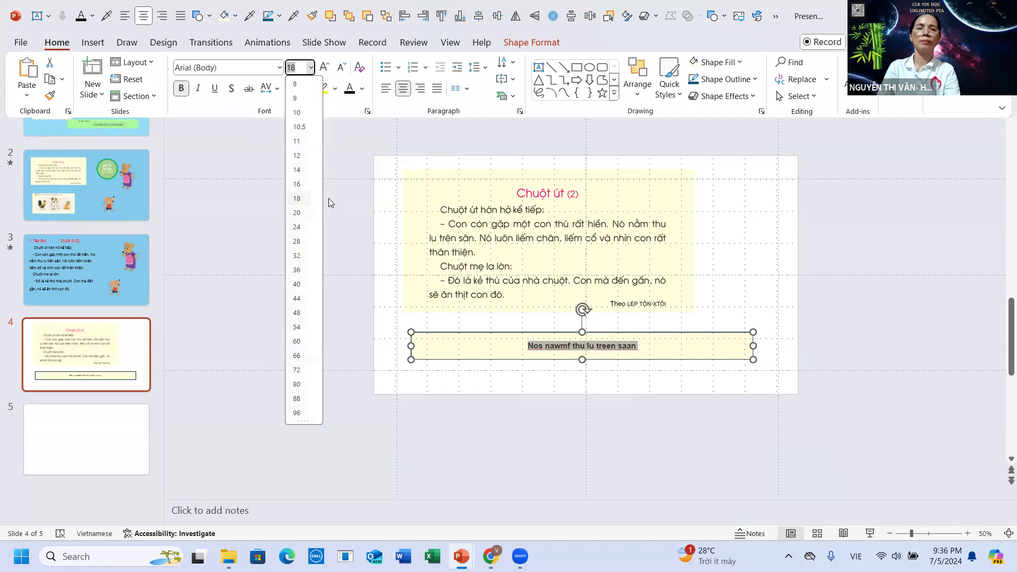
{"action": "left_click", "coordinate": [297, 227]}
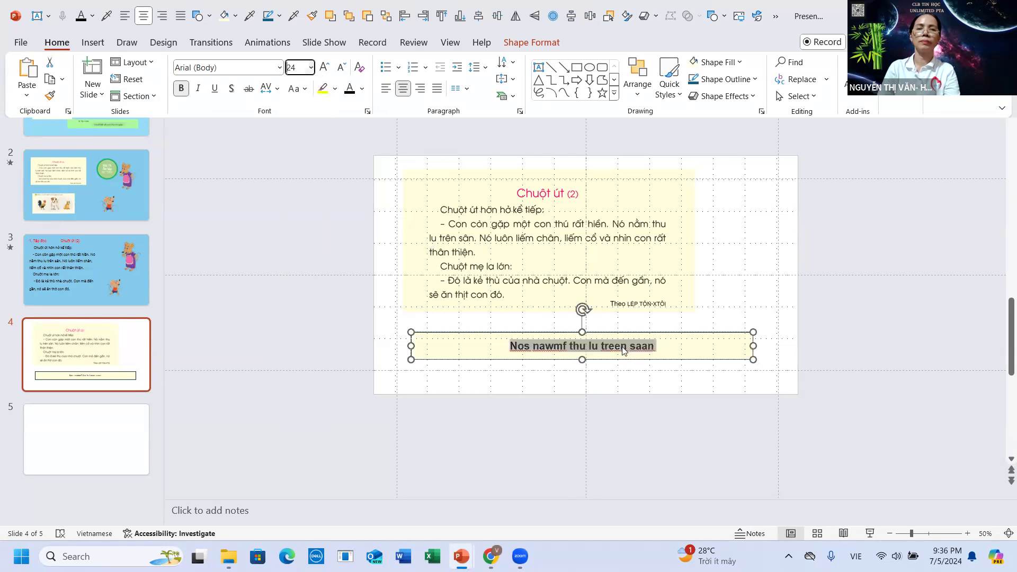
Replace the text with 'Nó nằm thu lu trên sân.' and shrink the box to fit.
{"action": "type", "text": "No"}
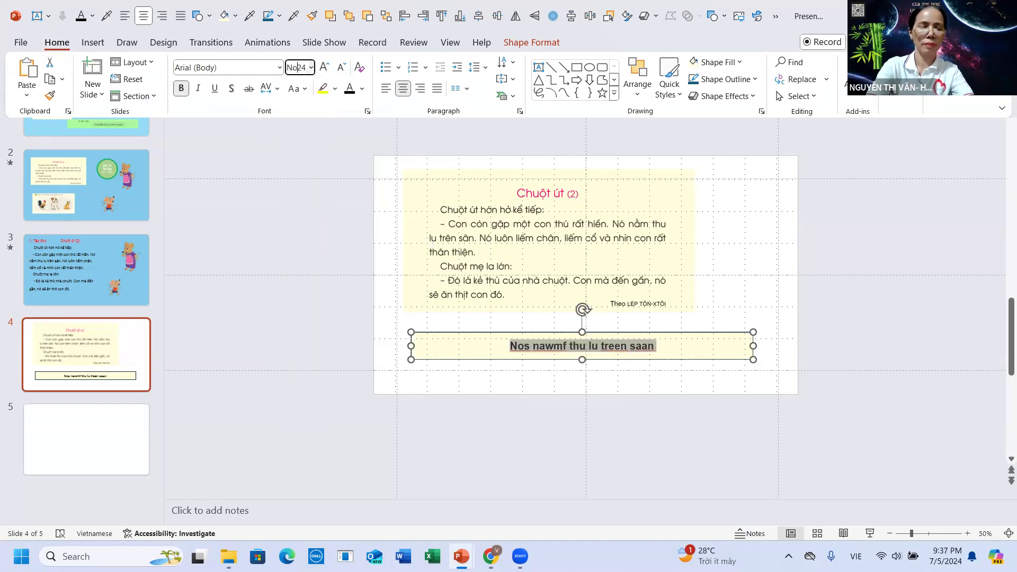
{"action": "type", "text": " nằm thu u trên saân"}
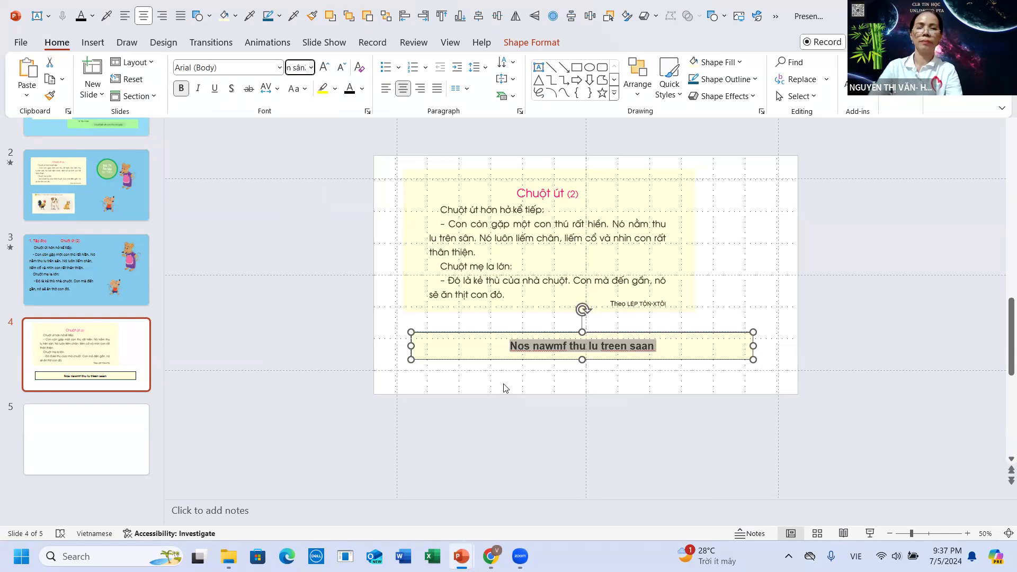
{"action": "left_click", "coordinate": [789, 557]}
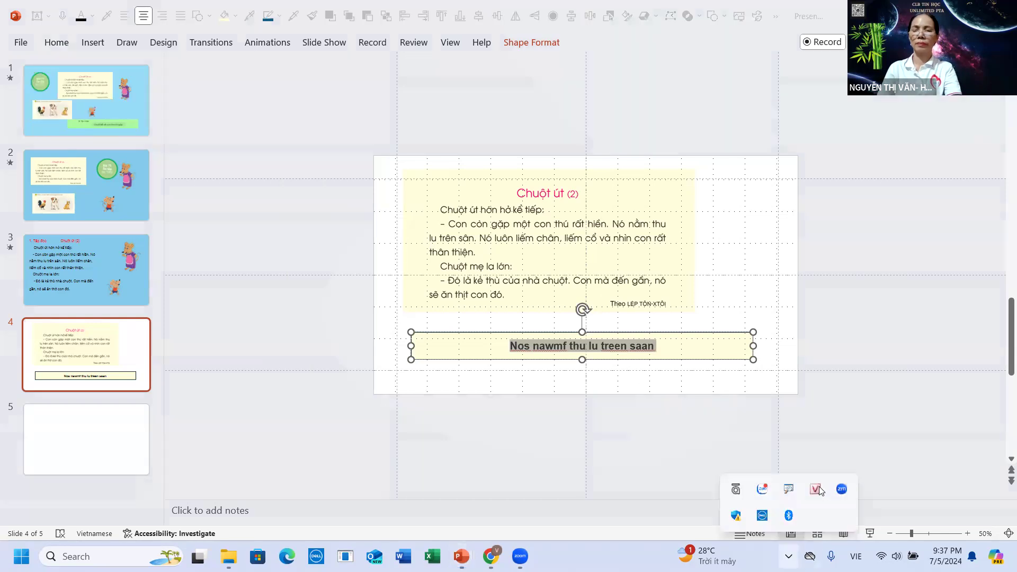
{"action": "left_click", "coordinate": [573, 348]}
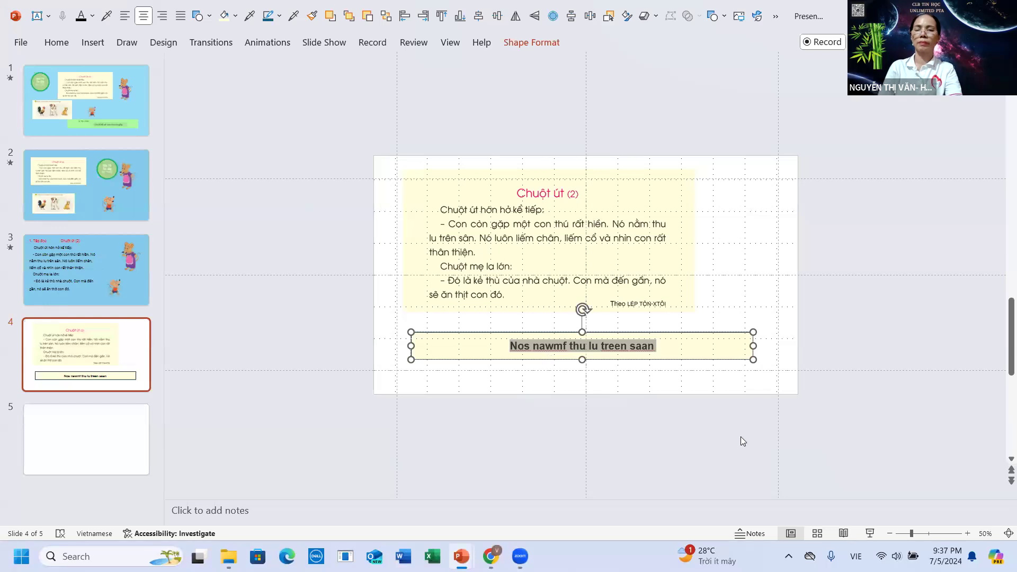
{"action": "left_click", "coordinate": [616, 345]}
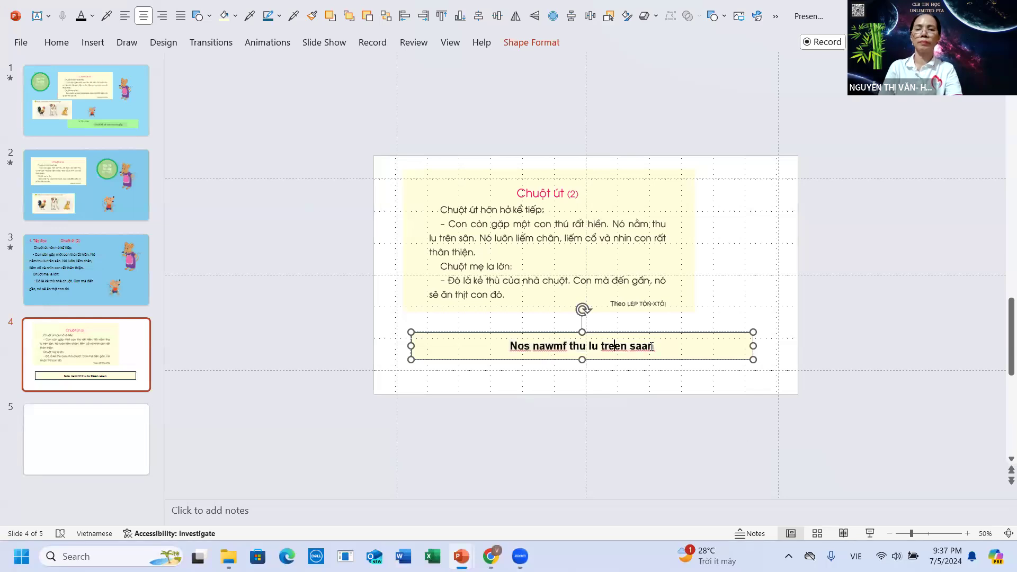
{"action": "left_click_drag", "start_coordinate": [656, 347], "coordinate": [508, 345]}
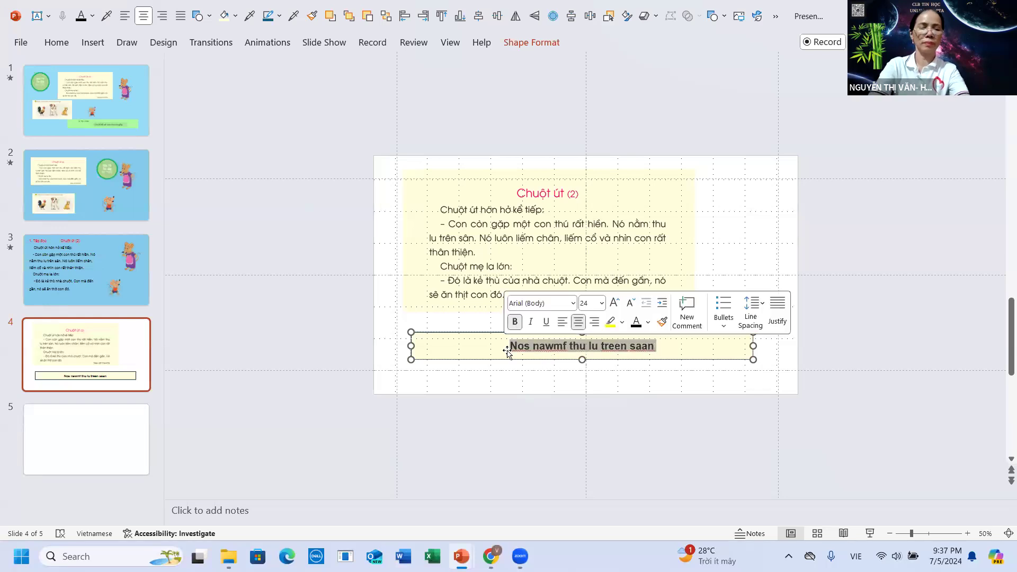
{"action": "type", "text": "No"}
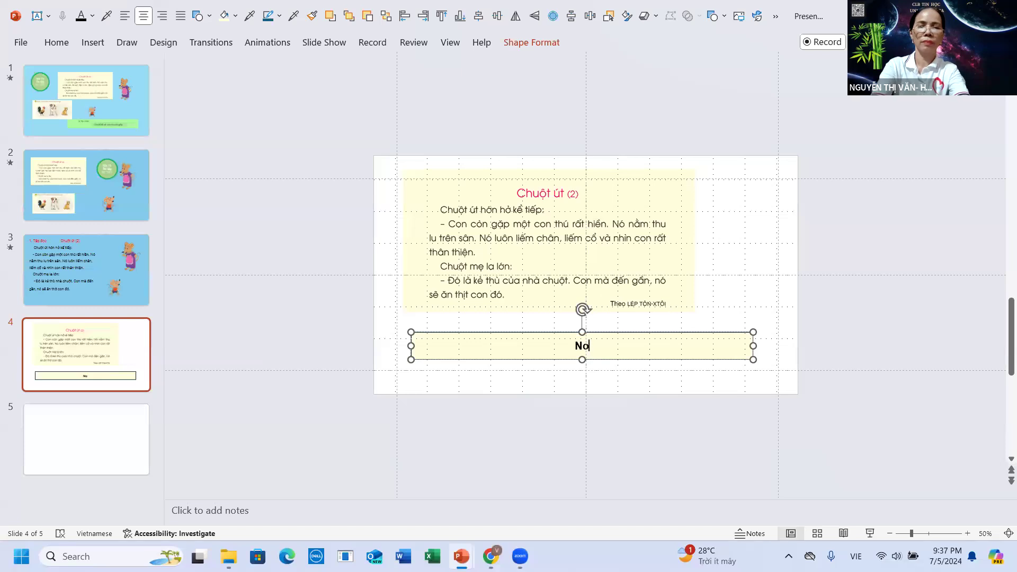
{"action": "type", "text": " nằmthu lutrên sân"}
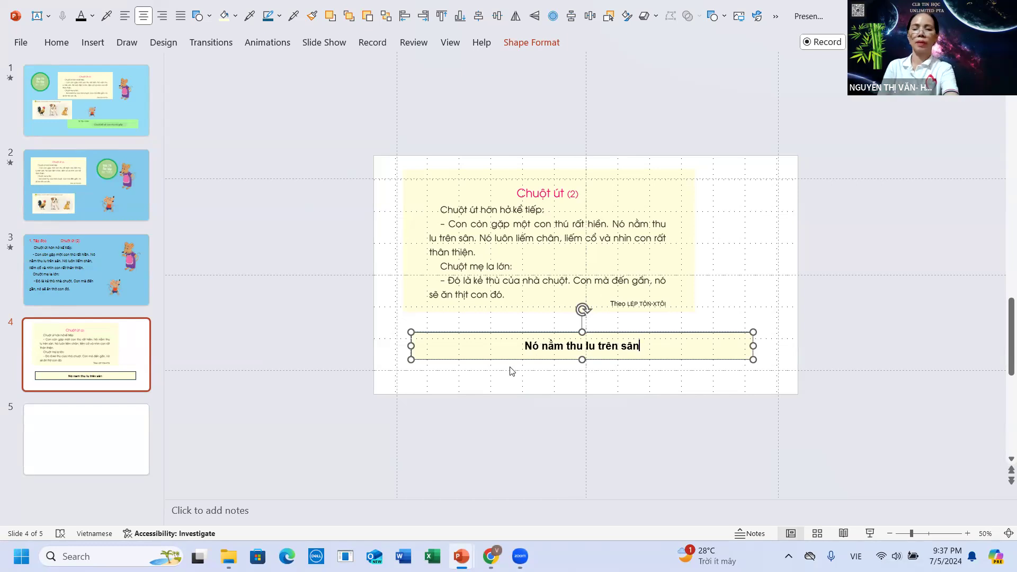
{"action": "type", "text": "."}
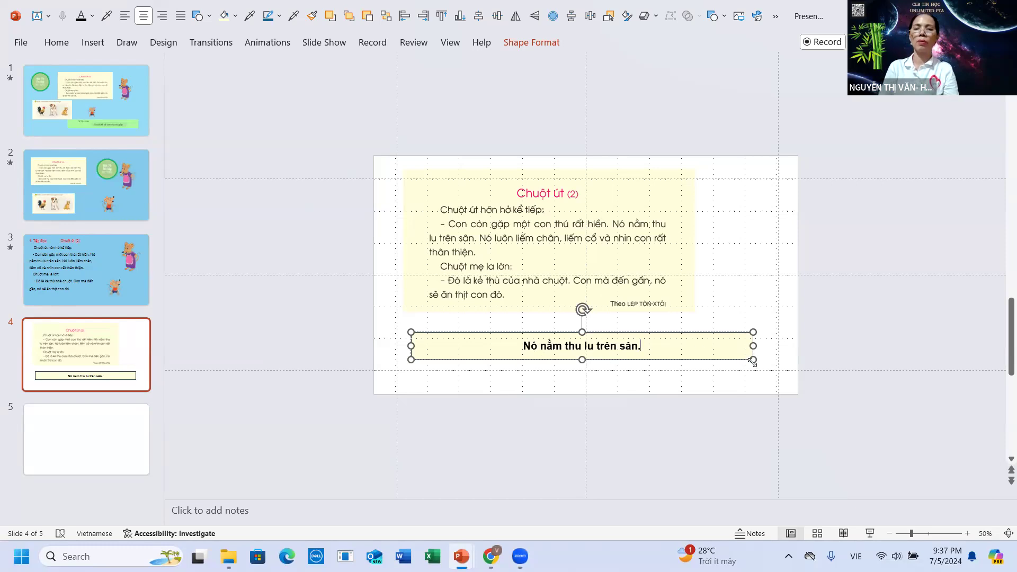
{"action": "left_click_drag", "start_coordinate": [753, 360], "coordinate": [552, 348]}
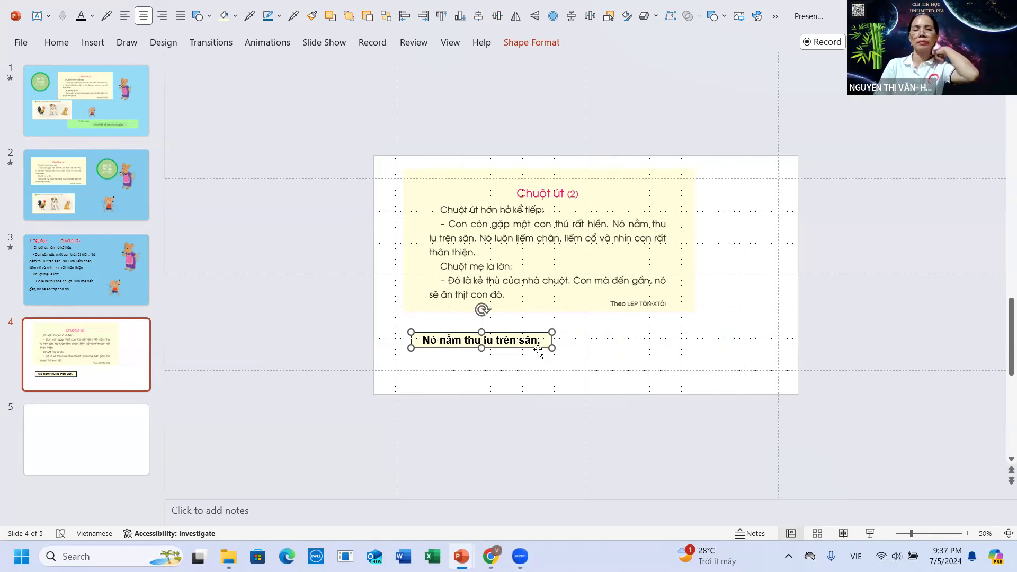
Copy the bold 'Nó nằm thu lu trên sân.' box and paste it as a picture between slide 3's left-side lines.
{"action": "right_click", "coordinate": [474, 332]}
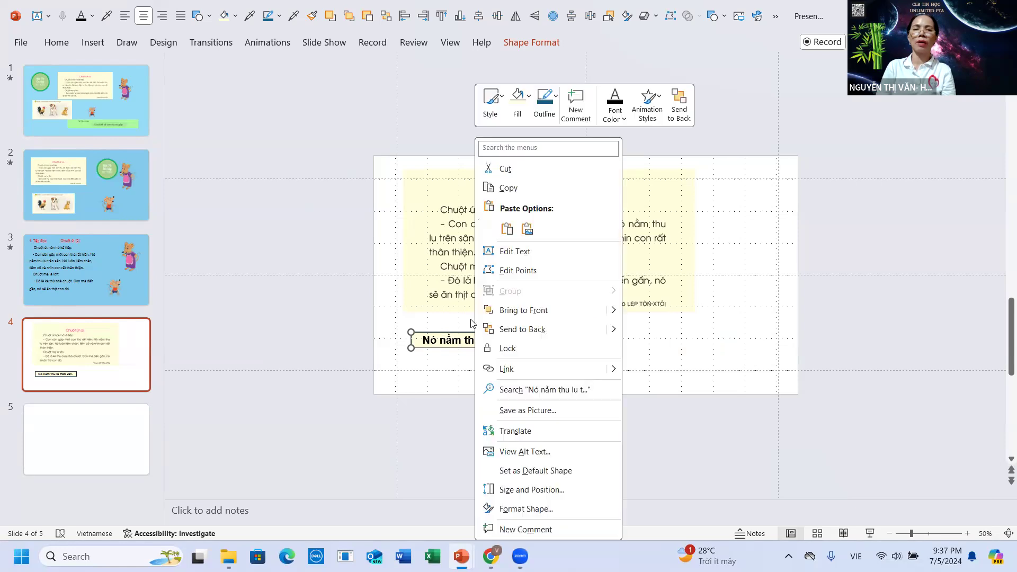
{"action": "left_click", "coordinate": [307, 208]}
{"action": "left_click", "coordinate": [57, 275]}
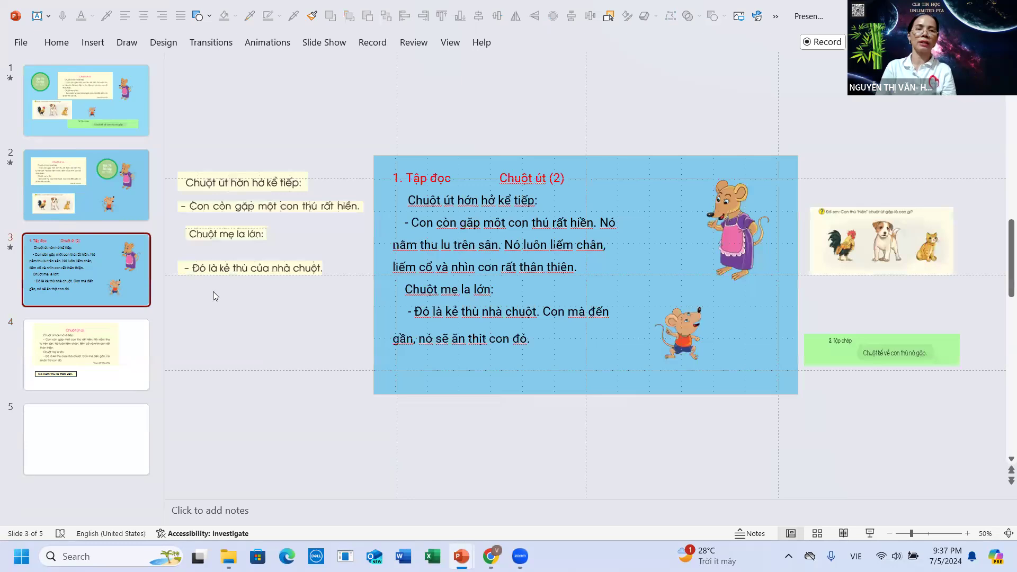
{"action": "left_click_drag", "start_coordinate": [258, 236], "coordinate": [248, 254]}
{"action": "right_click", "coordinate": [258, 236]}
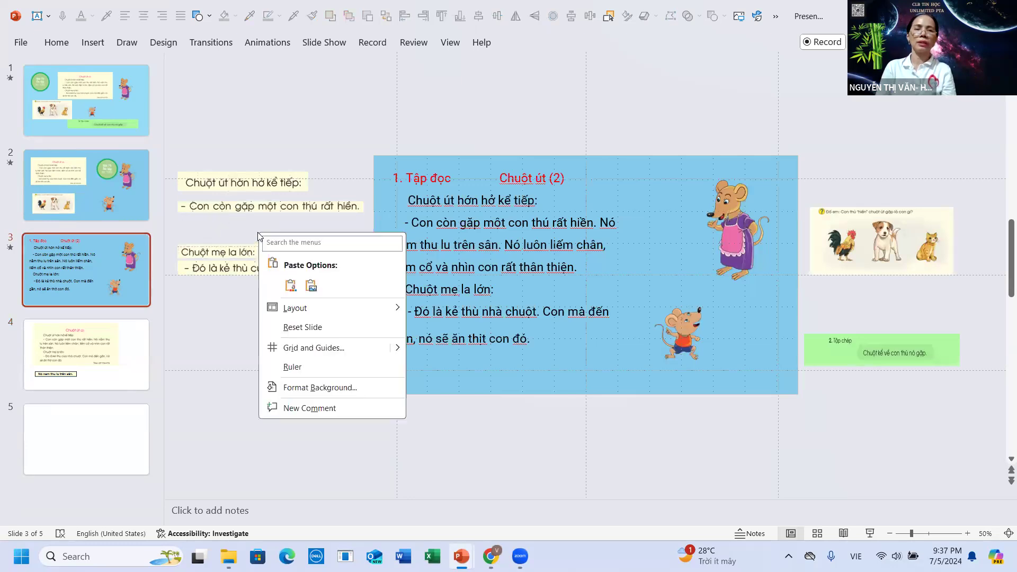
{"action": "left_click", "coordinate": [312, 291]}
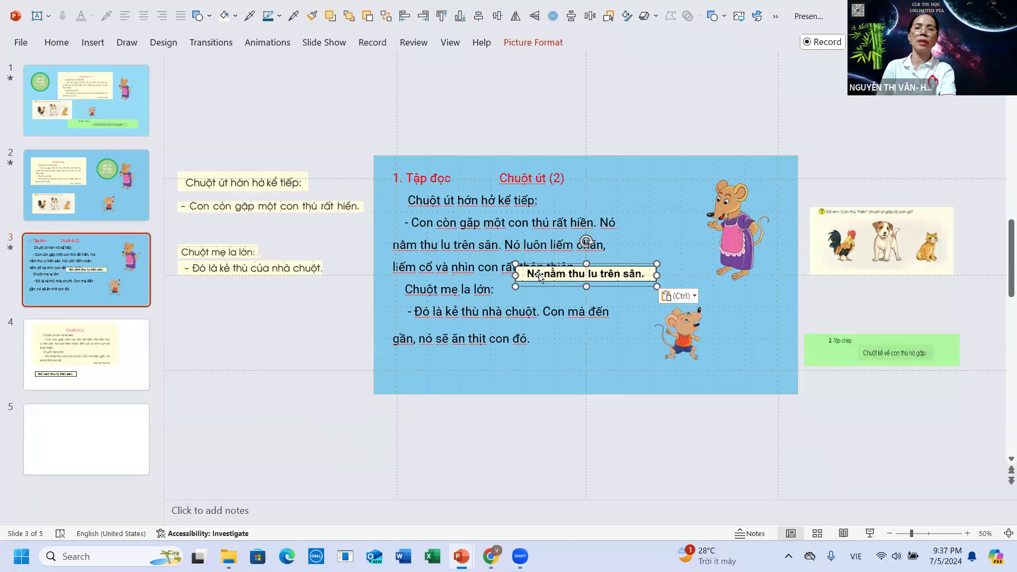
{"action": "left_click_drag", "start_coordinate": [387, 248], "coordinate": [210, 231]}
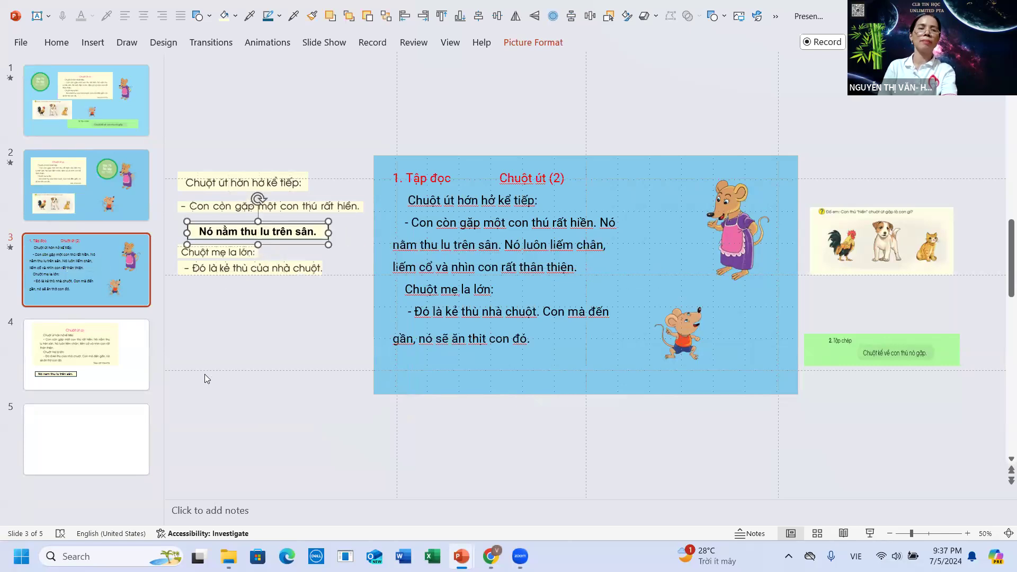
{"action": "left_click", "coordinate": [114, 375]}
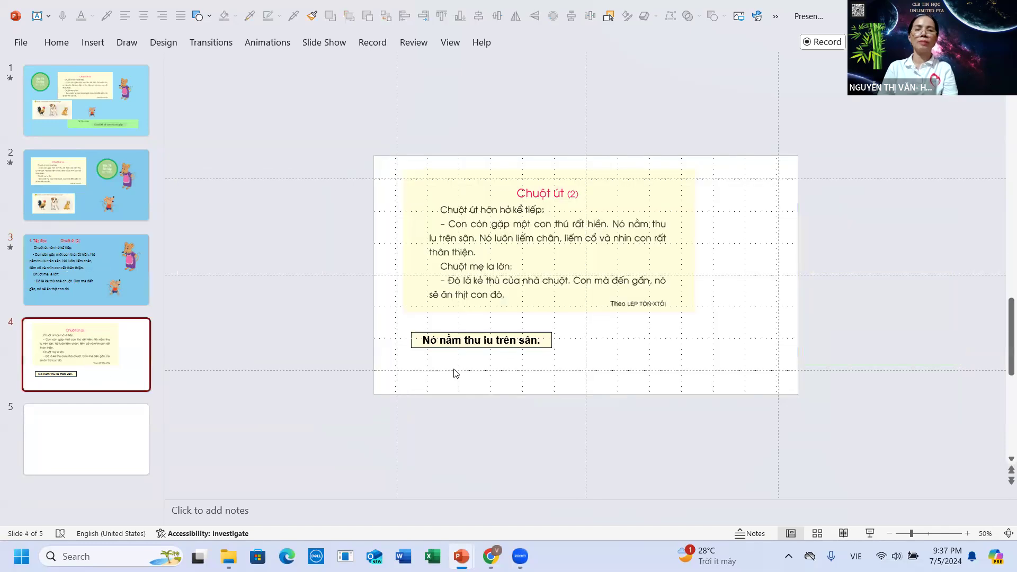
Widen and reposition slide 4's sentence box and retype it as 'Nó luôn liếm chân, liếm cổ và nhìn con rất thân thiện.'.
{"action": "left_click", "coordinate": [426, 341]}
{"action": "left_click", "coordinate": [533, 344], "text": "shift"}
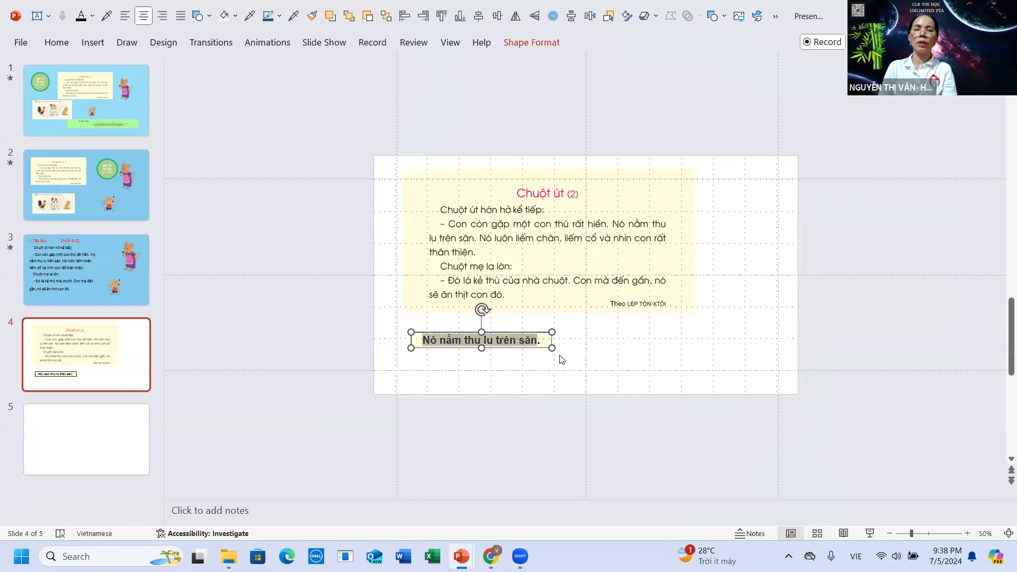
{"action": "left_click_drag", "start_coordinate": [552, 347], "coordinate": [755, 349]}
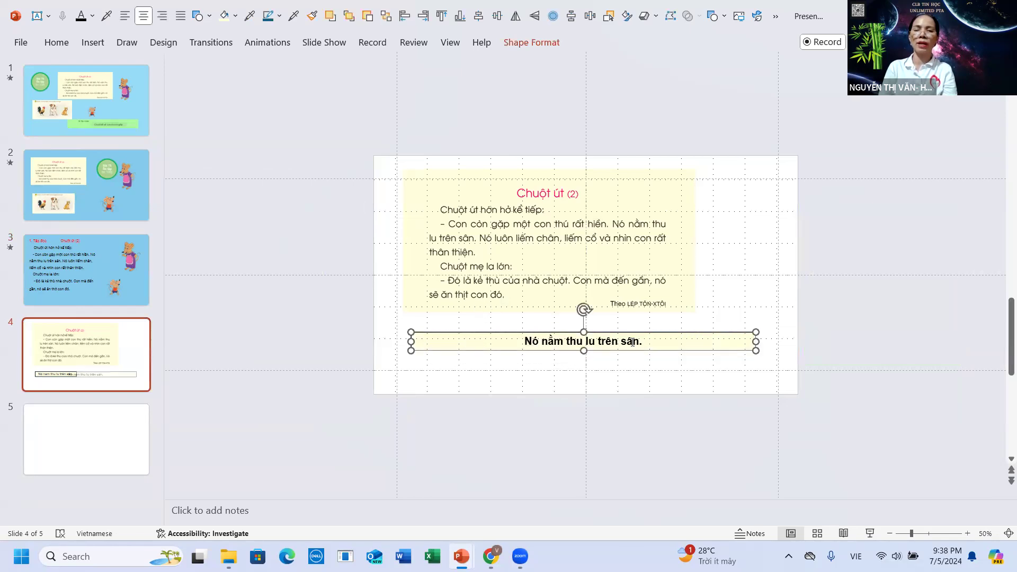
{"action": "mouse_move", "coordinate": [677, 344]}
{"action": "left_mouse_down"}
{"action": "mouse_move", "coordinate": [617, 348]}
{"action": "mouse_move", "coordinate": [663, 351]}
{"action": "left_mouse_up"}
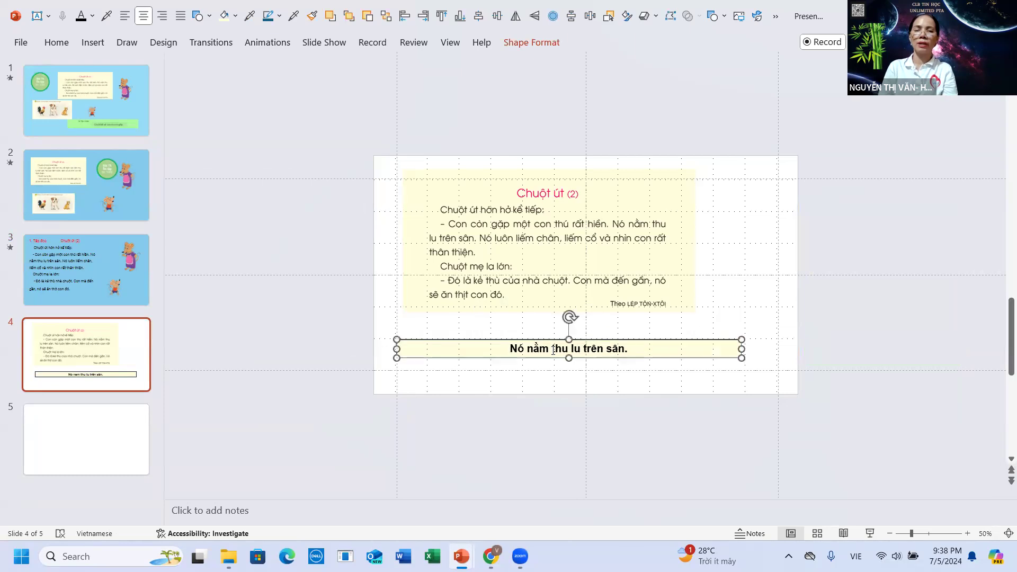
{"action": "left_click_drag", "start_coordinate": [549, 347], "coordinate": [629, 350]}
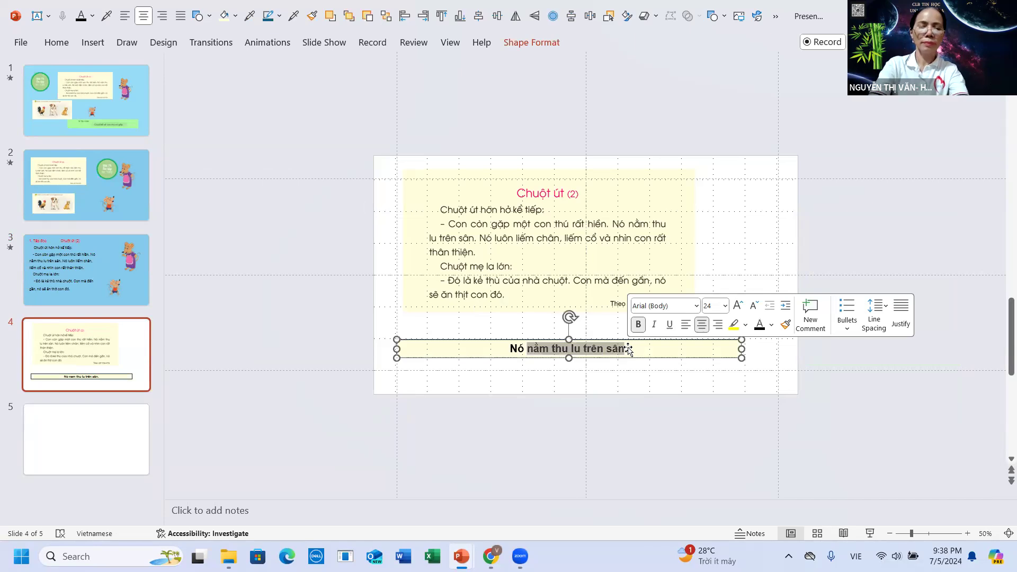
{"action": "type", "text": "luo lie"}
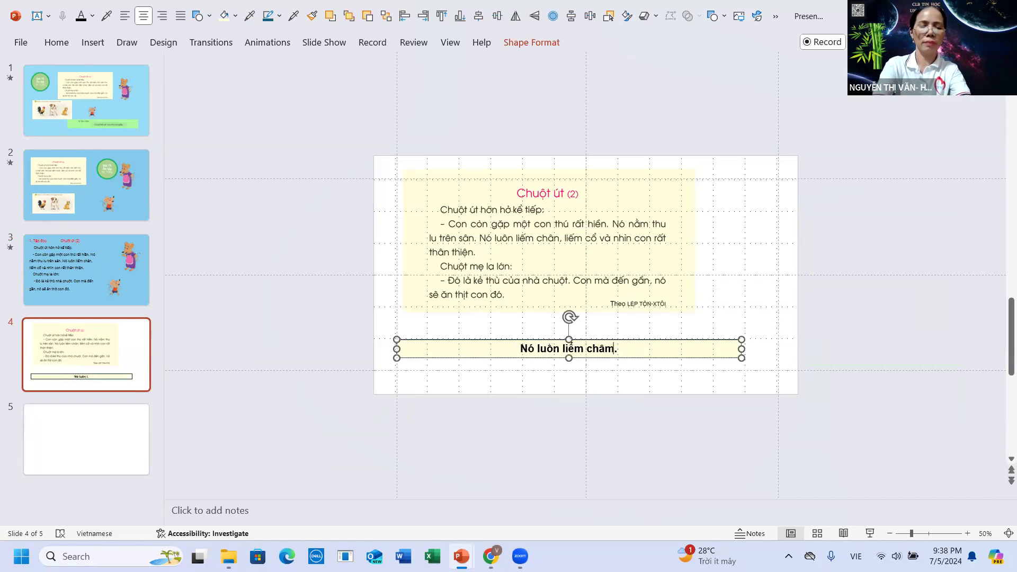
{"action": "type", "text": "k"}
{"action": "type", "text": "ếm "}
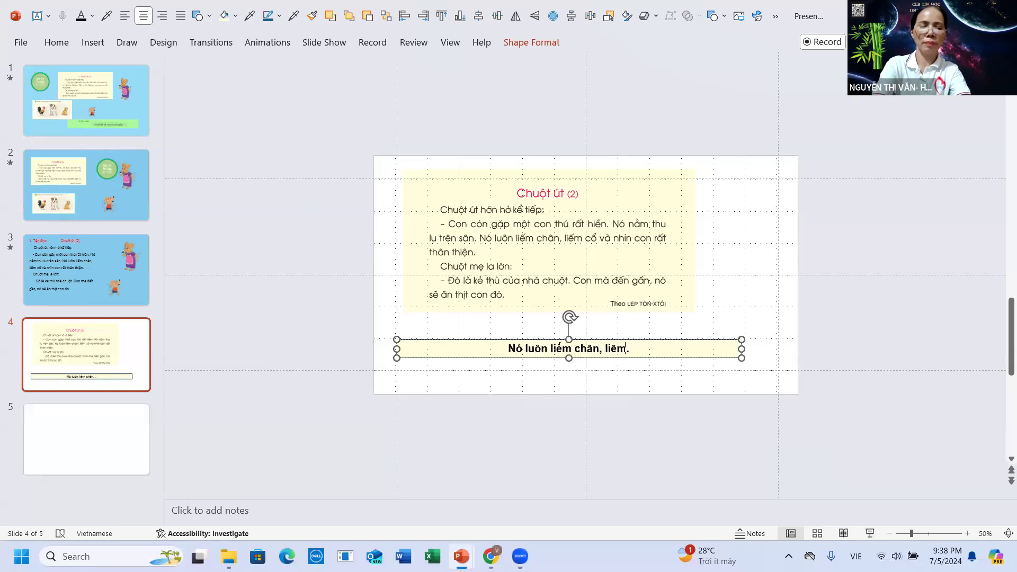
{"action": "type", "text": "coổ và "}
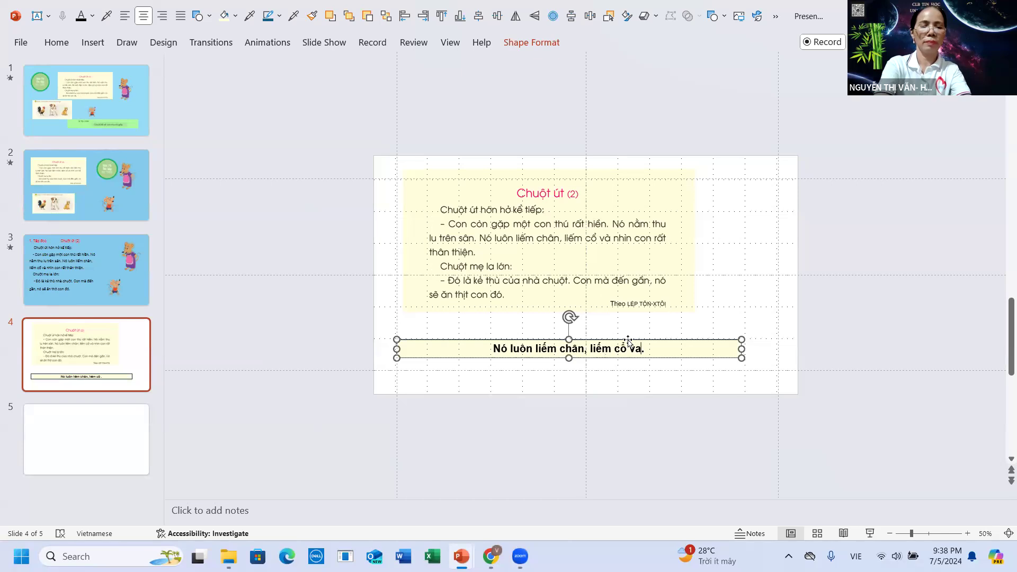
{"action": "type", "text": "nhìn con rat thân thiện"}
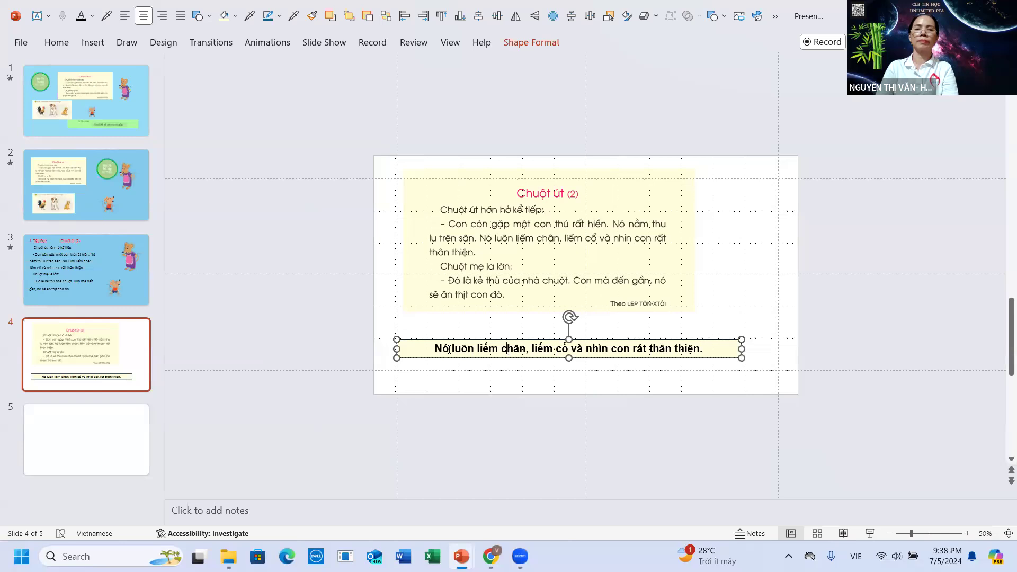
Remove bold formatting from the whole new sentence.
{"action": "left_click_drag", "start_coordinate": [510, 348], "coordinate": [707, 350]}
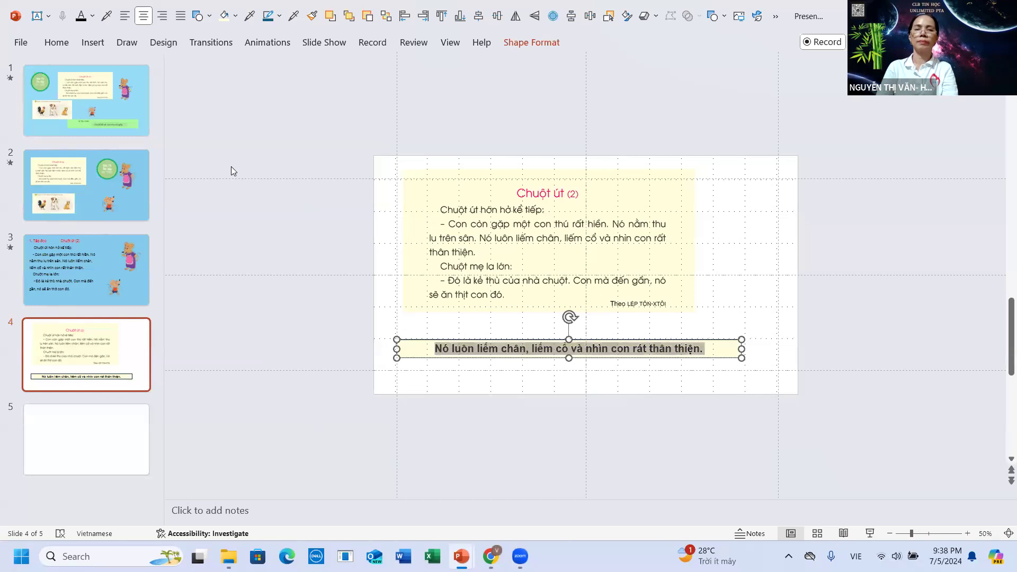
{"action": "left_click", "coordinate": [62, 49]}
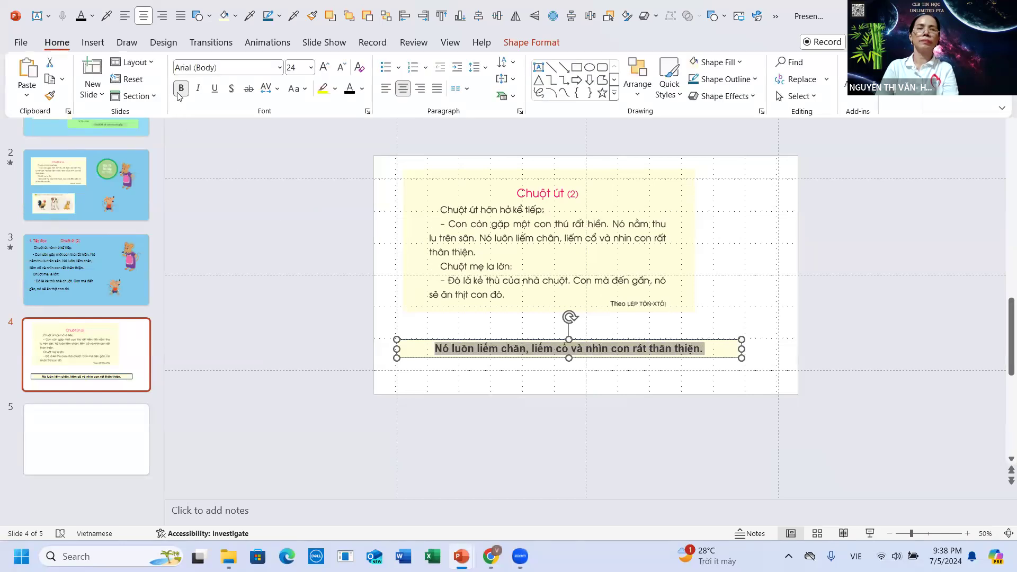
{"action": "left_click", "coordinate": [181, 89]}
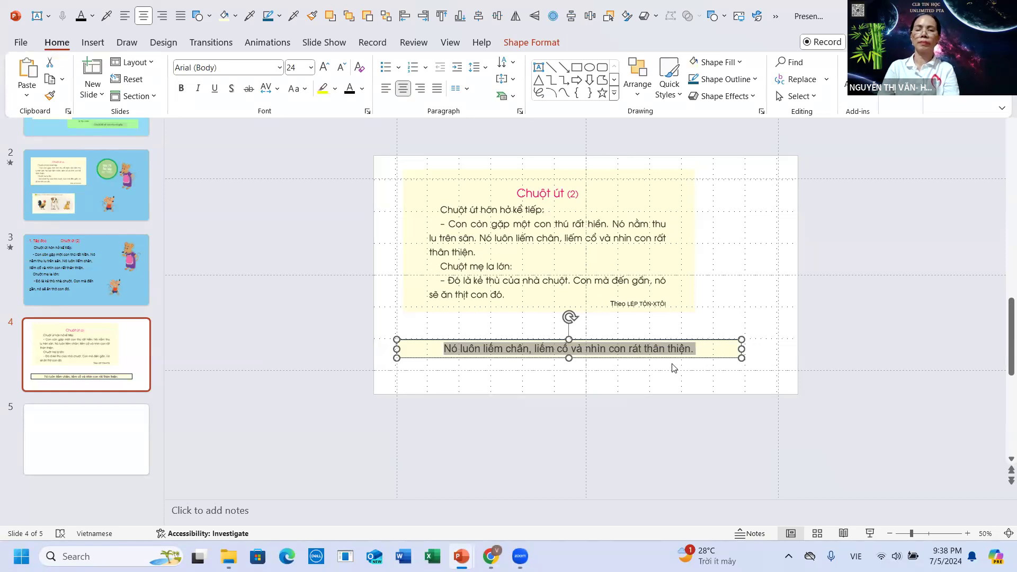
{"action": "key", "text": "ctrl+F1"}
{"action": "left_click", "coordinate": [600, 353]}
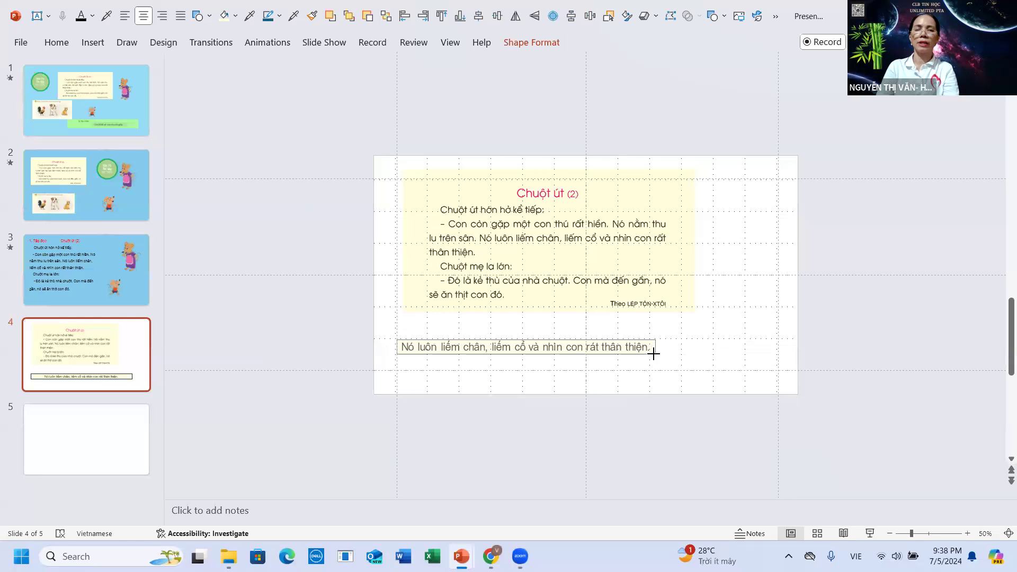
{"action": "left_click", "coordinate": [653, 353]}
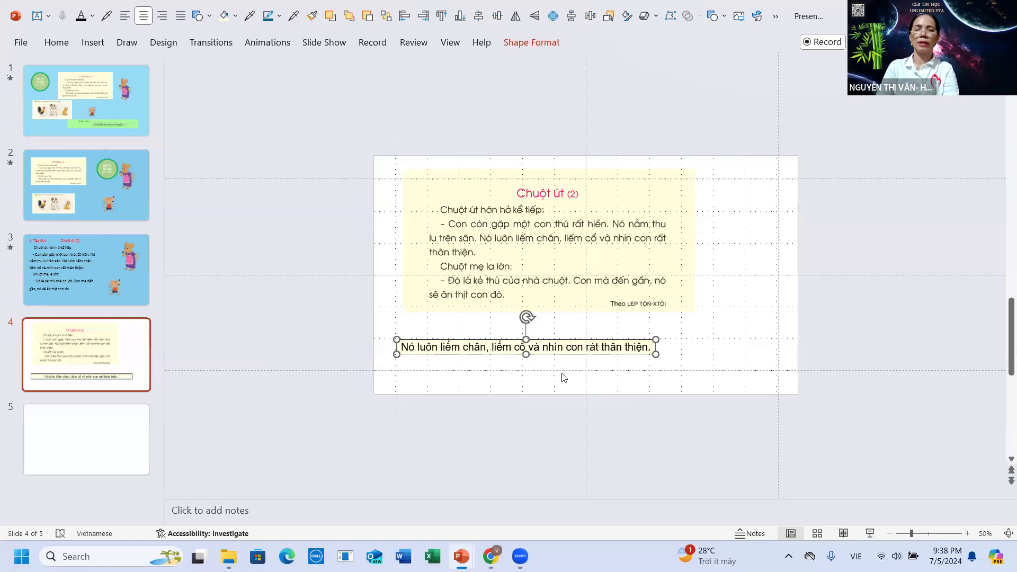
Paste a copy of the new sentence box onto slide 3 and move the 'Chuột mẹ la lớn:' and 'Đó là kẻ thù' lines down.
{"action": "right_click", "coordinate": [513, 342]}
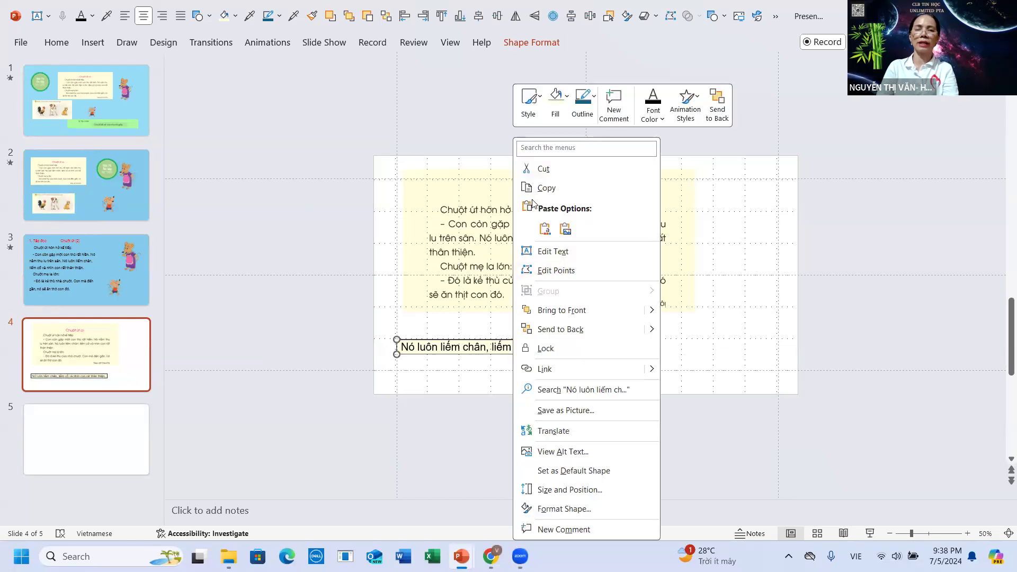
{"action": "left_click", "coordinate": [206, 249]}
{"action": "left_click", "coordinate": [106, 294]}
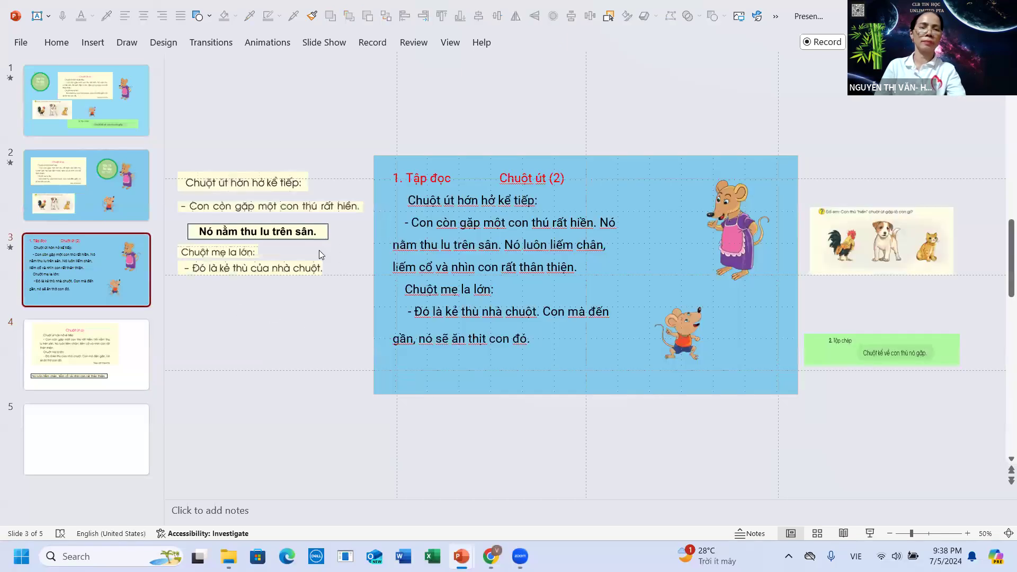
{"action": "left_click", "coordinate": [226, 290]}
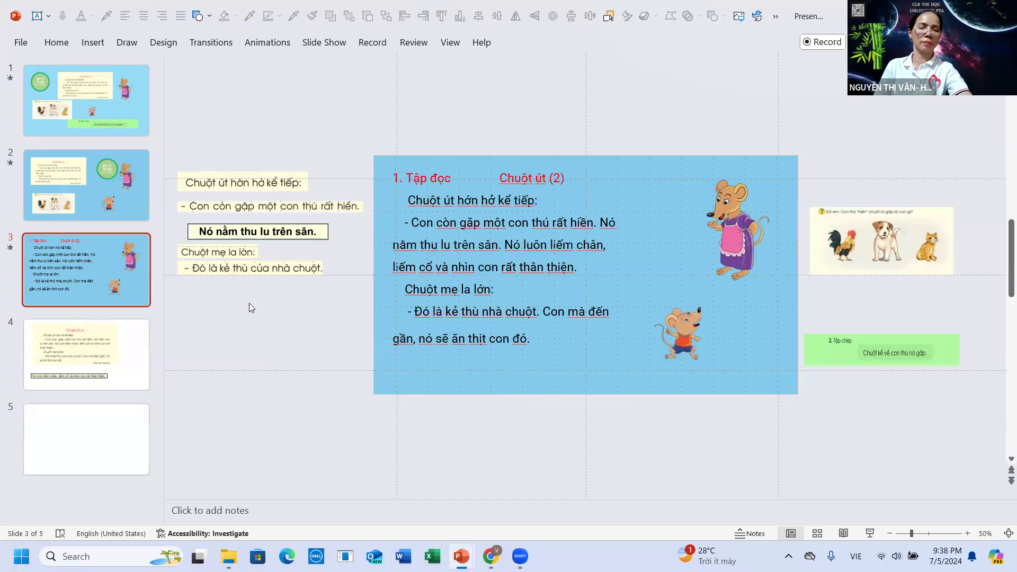
{"action": "key", "text": "ctrl+v"}
{"action": "left_click_drag", "start_coordinate": [233, 267], "coordinate": [220, 314]}
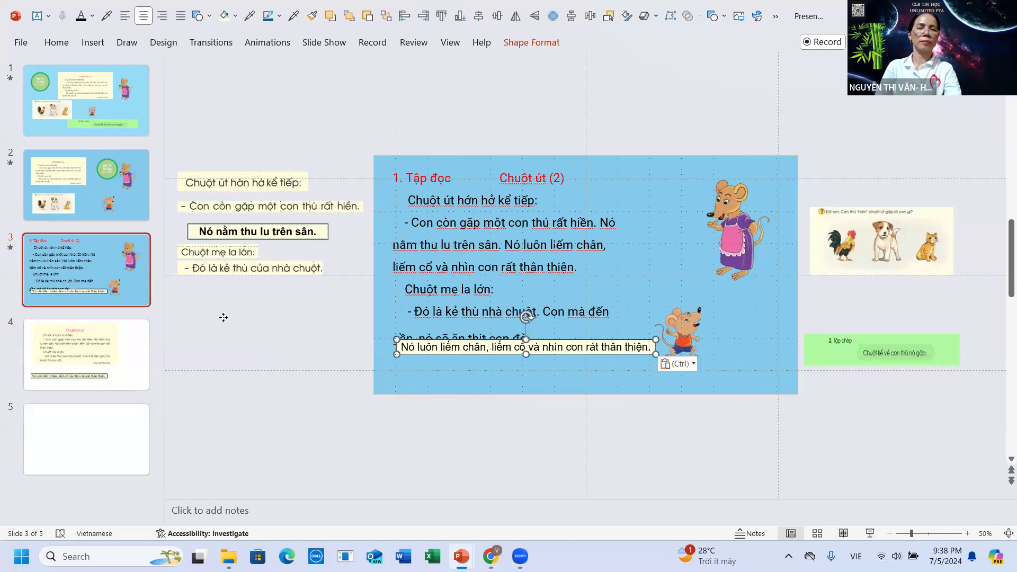
{"action": "left_click_drag", "start_coordinate": [225, 258], "coordinate": [230, 295]}
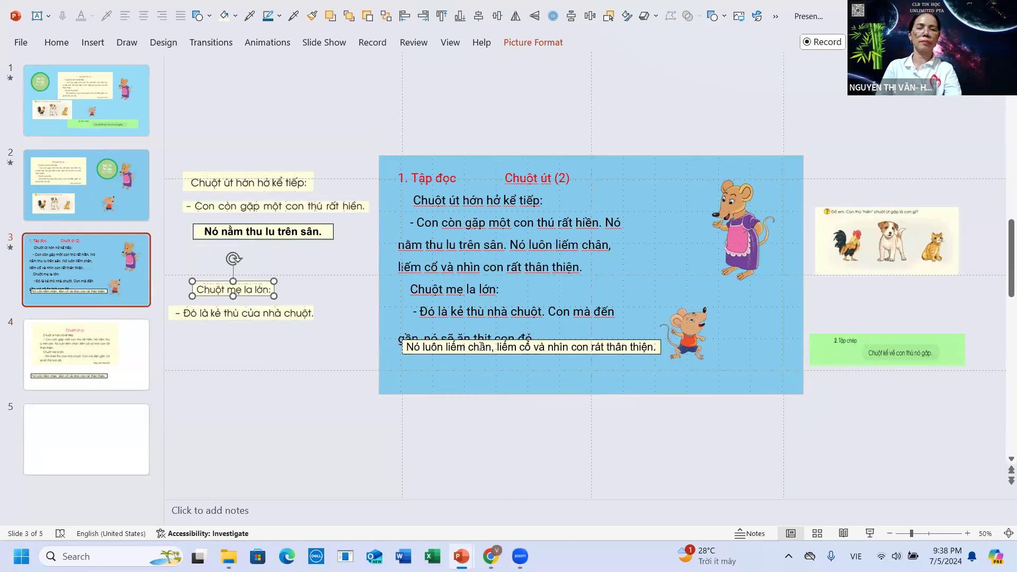
Move the pasted sentence off-slide to the left and narrow it to wrap onto two lines.
{"action": "left_click_drag", "start_coordinate": [481, 347], "coordinate": [407, 347]}
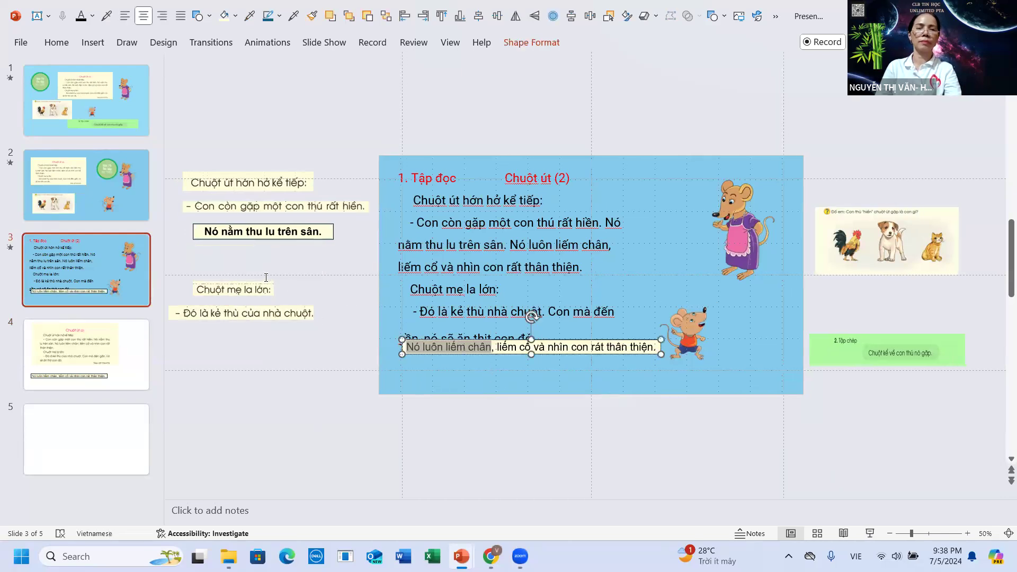
{"action": "left_click", "coordinate": [543, 346]}
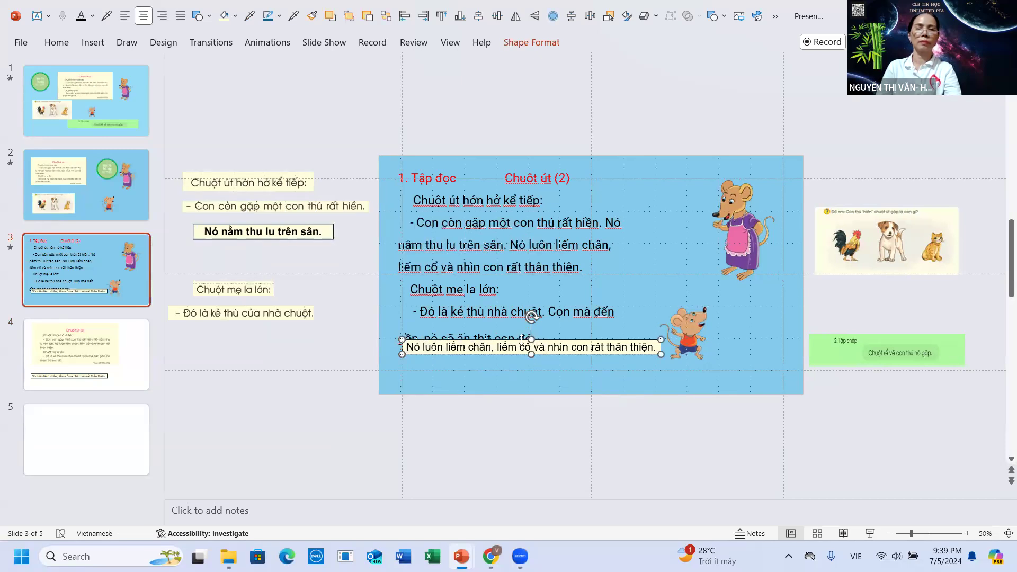
{"action": "left_click_drag", "start_coordinate": [522, 339], "coordinate": [268, 249]}
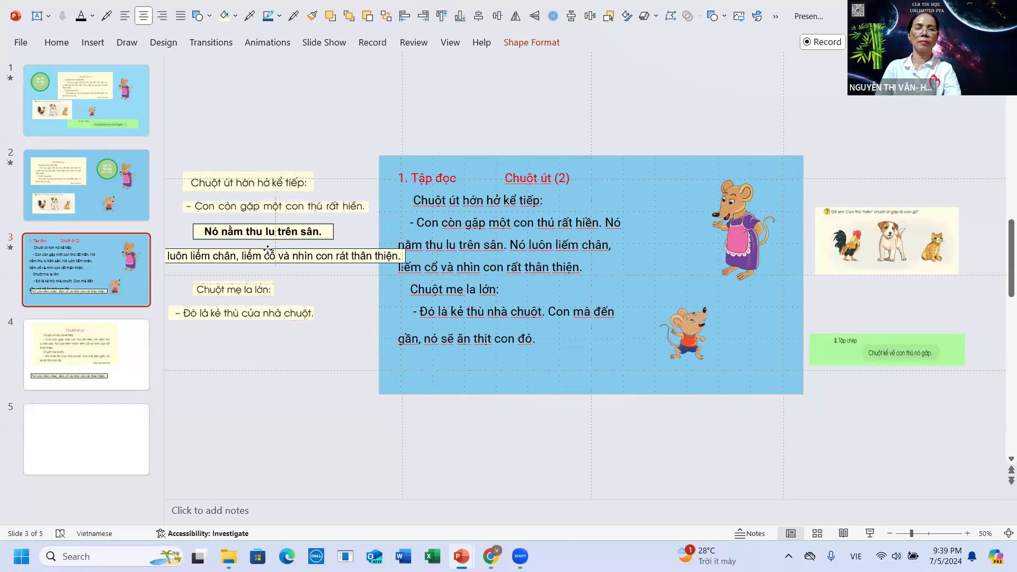
{"action": "left_click_drag", "start_coordinate": [405, 274], "coordinate": [385, 278]}
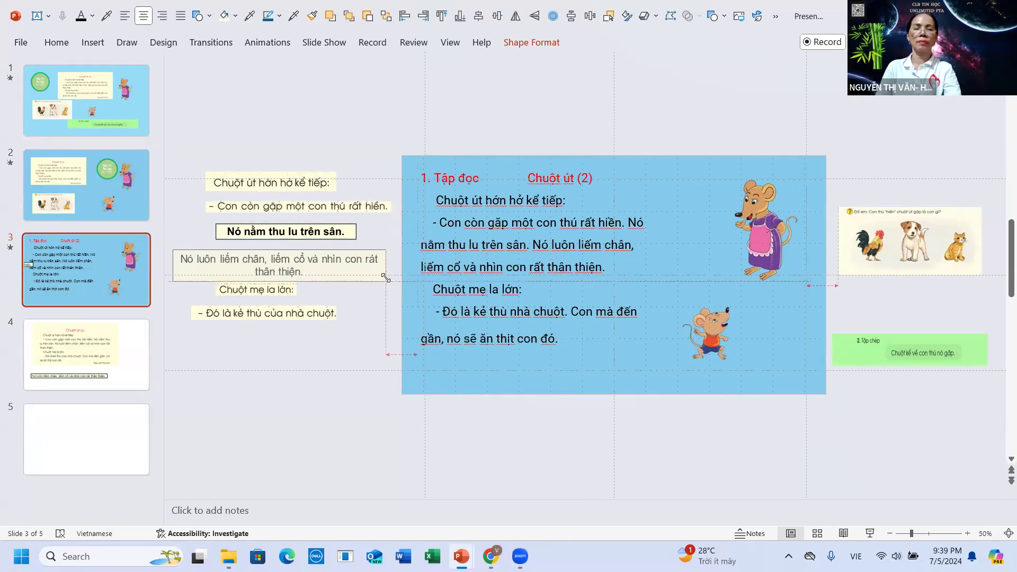
{"action": "left_click", "coordinate": [290, 261]}
{"action": "key", "text": "ctrl+shift+End"}
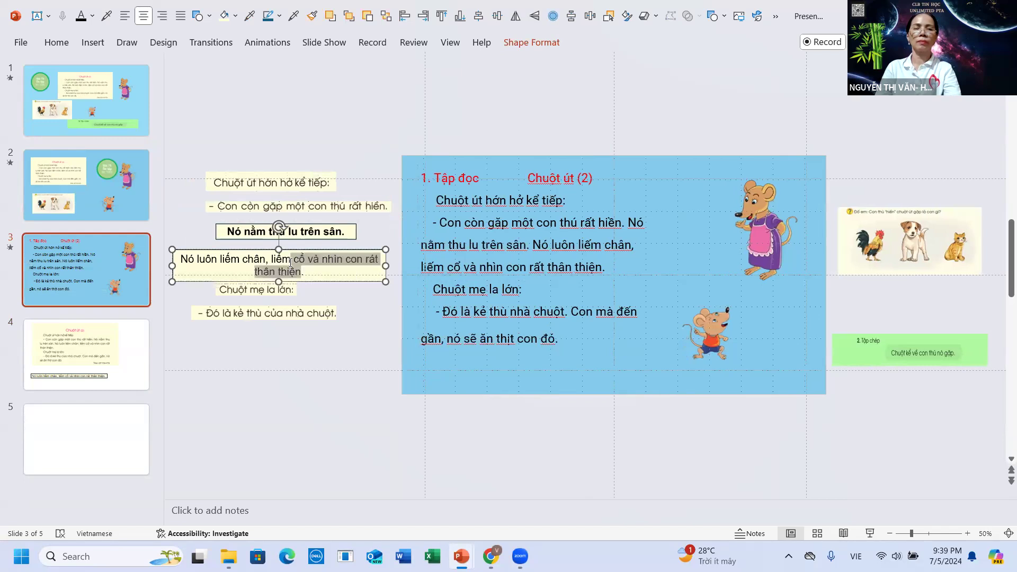
{"action": "left_click", "coordinate": [137, 332]}
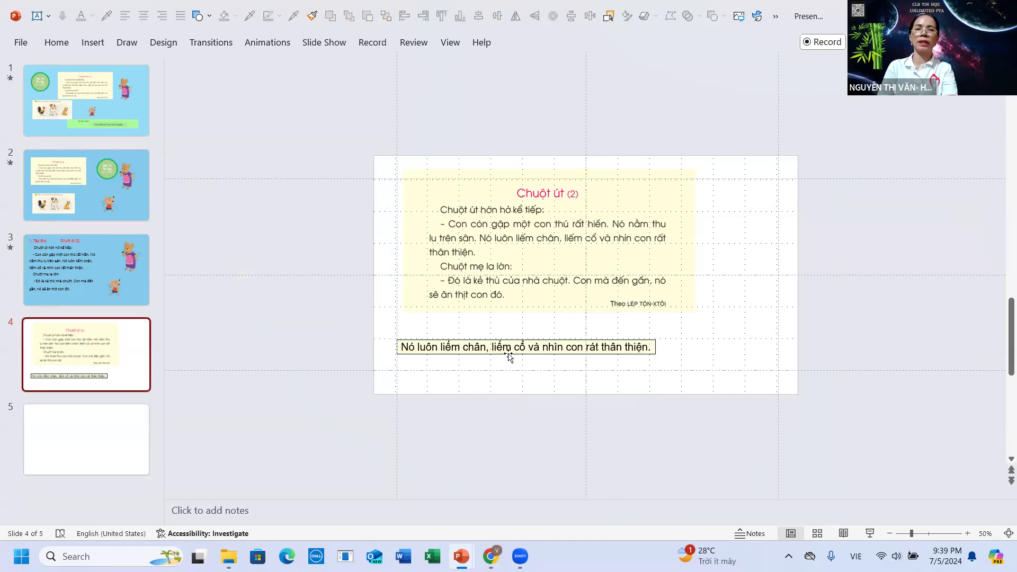
Replace slide 4's sentence with 'Con mà đến gần, nó sẽ ăn thịt con đó.' and fit the box to it.
{"action": "left_click", "coordinate": [478, 348]}
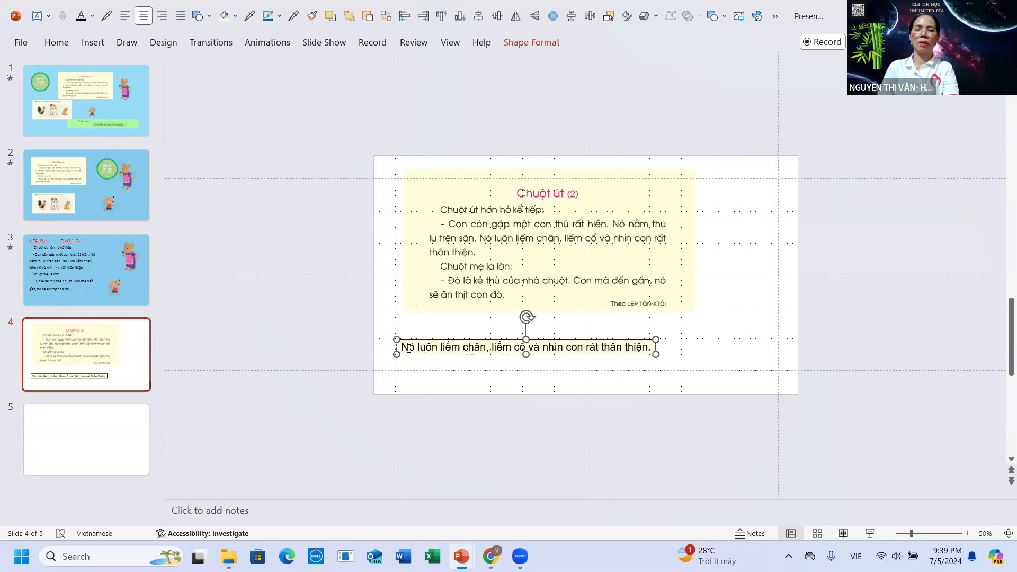
{"action": "left_click_drag", "start_coordinate": [403, 347], "coordinate": [642, 352]}
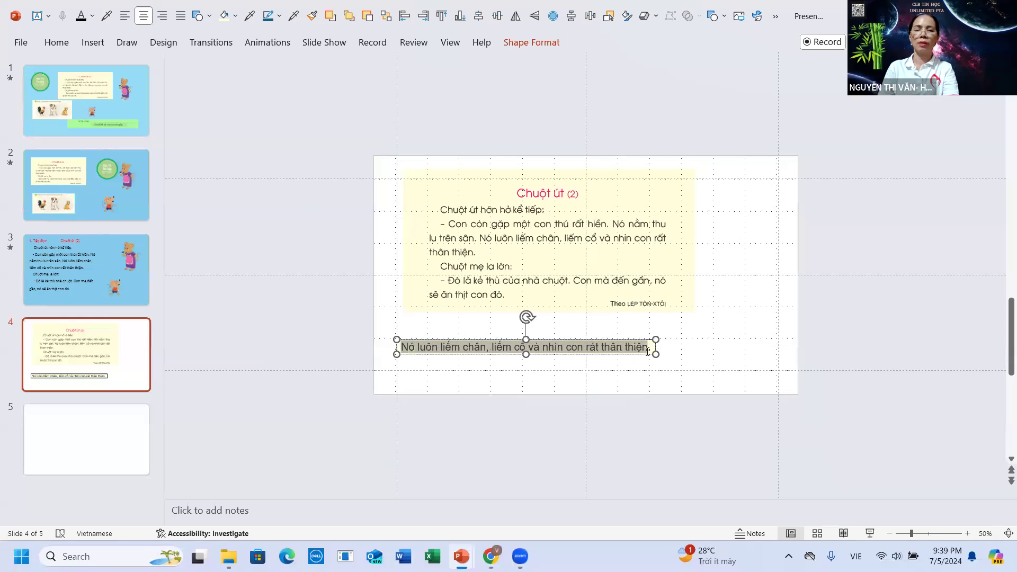
{"action": "type", "text": "Con mà đến gần, nó sẽ aăn thịt con đó."}
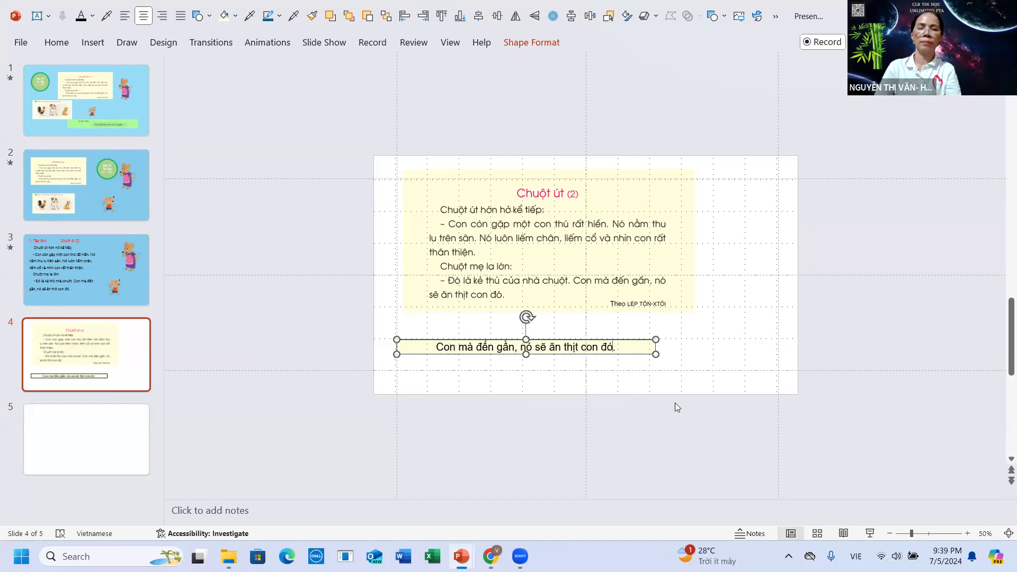
{"action": "mouse_move", "coordinate": [656, 355]}
{"action": "left_mouse_down"}
{"action": "mouse_move", "coordinate": [578, 343]}
{"action": "mouse_move", "coordinate": [584, 362]}
{"action": "left_mouse_up"}
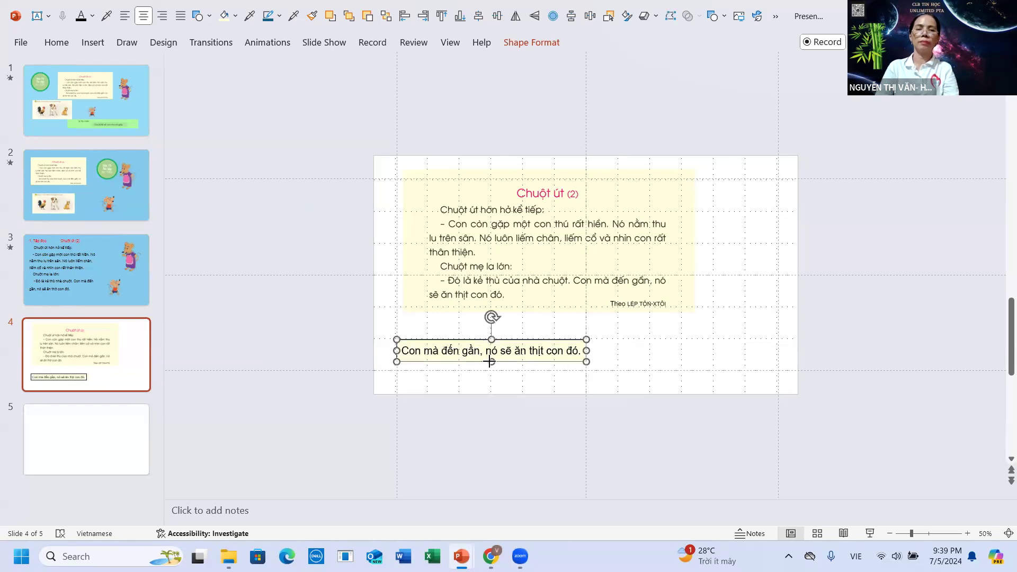
{"action": "left_click_drag", "start_coordinate": [492, 361], "coordinate": [492, 358]}
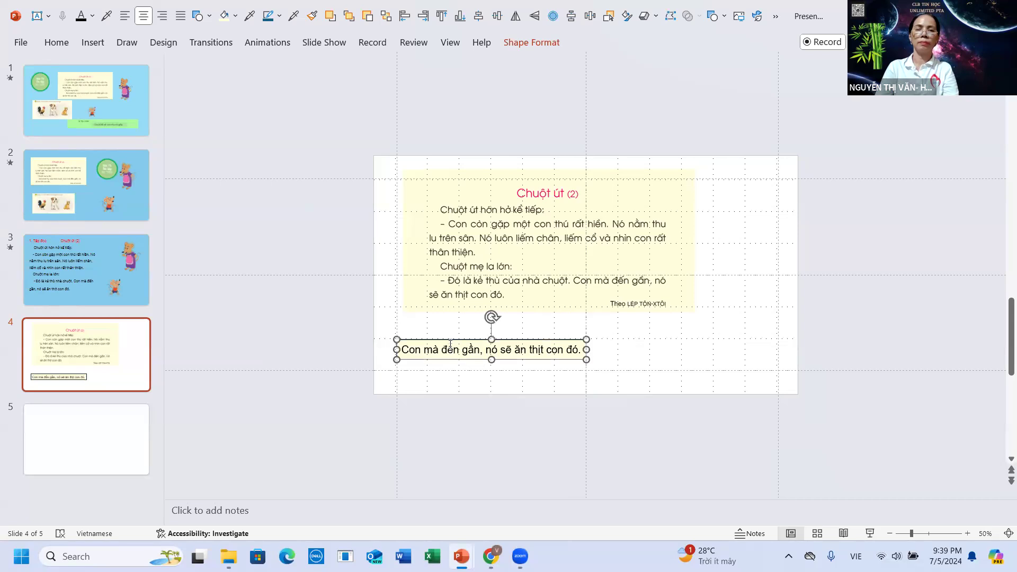
Copy the rewritten sentence box and go to slide 3.
{"action": "right_click", "coordinate": [450, 343]}
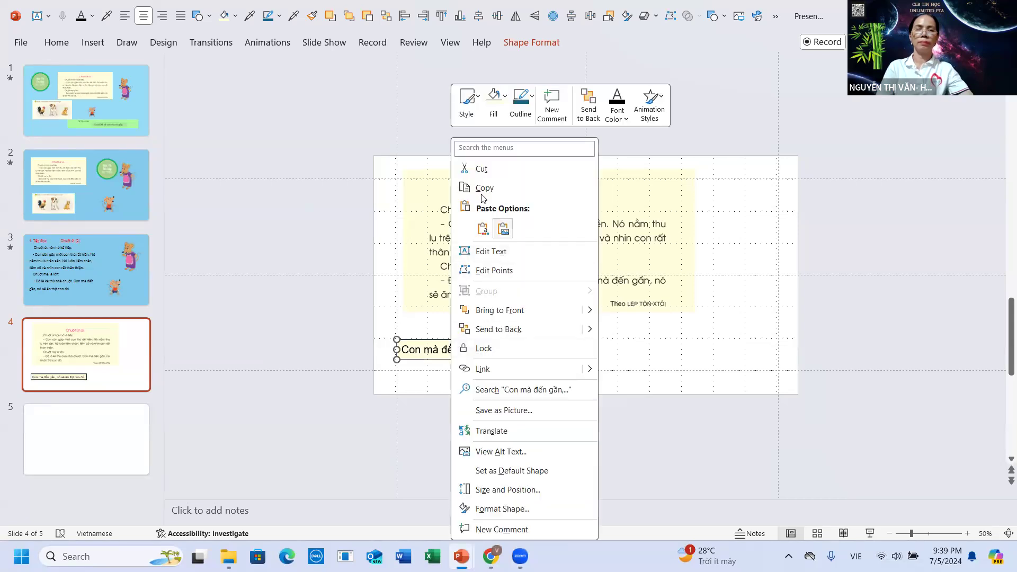
{"action": "left_click", "coordinate": [477, 188]}
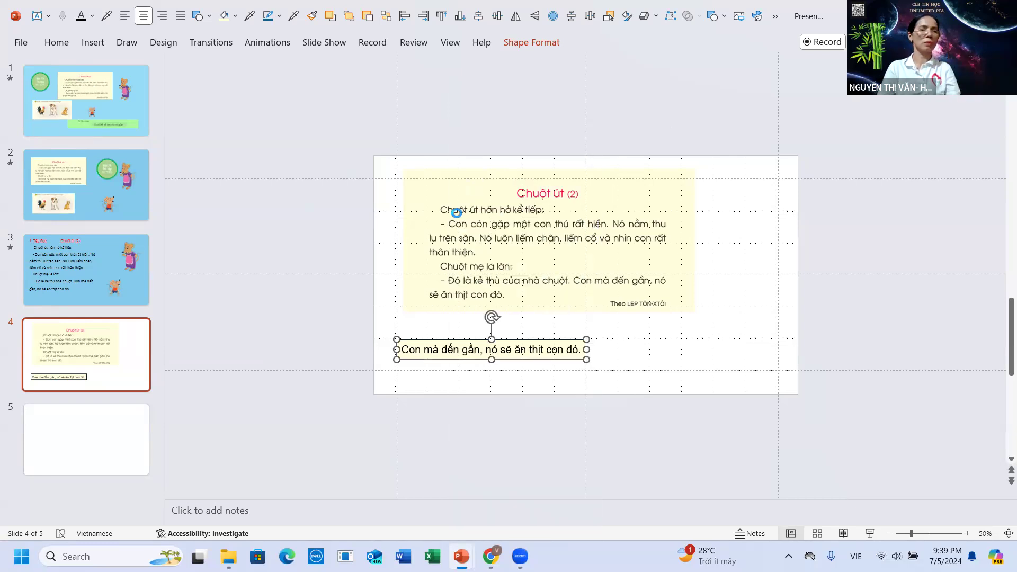
{"action": "left_click", "coordinate": [86, 269]}
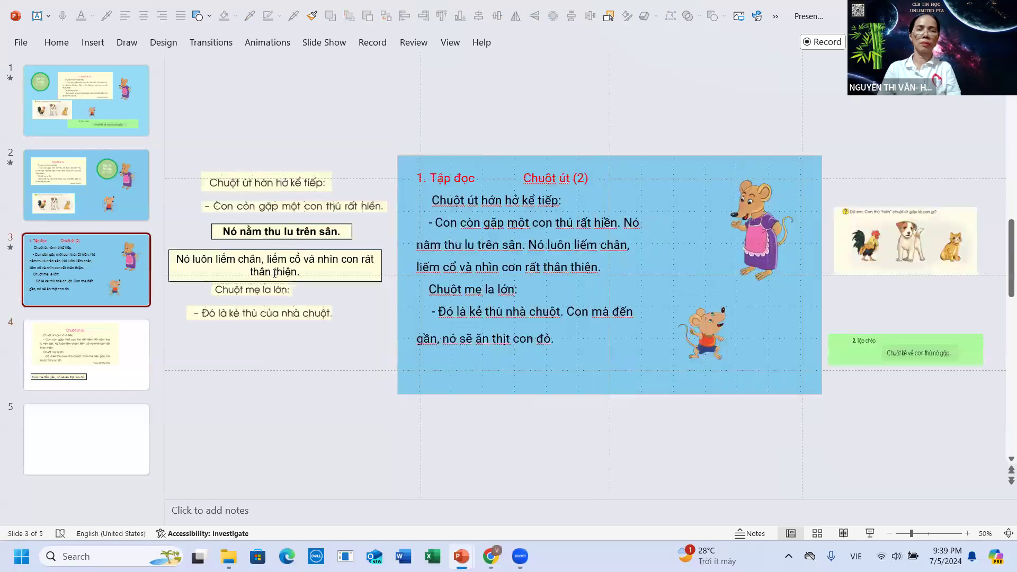
Paste the copied sentence box onto slide 3 at the bottom of the left off-slide column.
{"action": "right_click", "coordinate": [267, 342]}
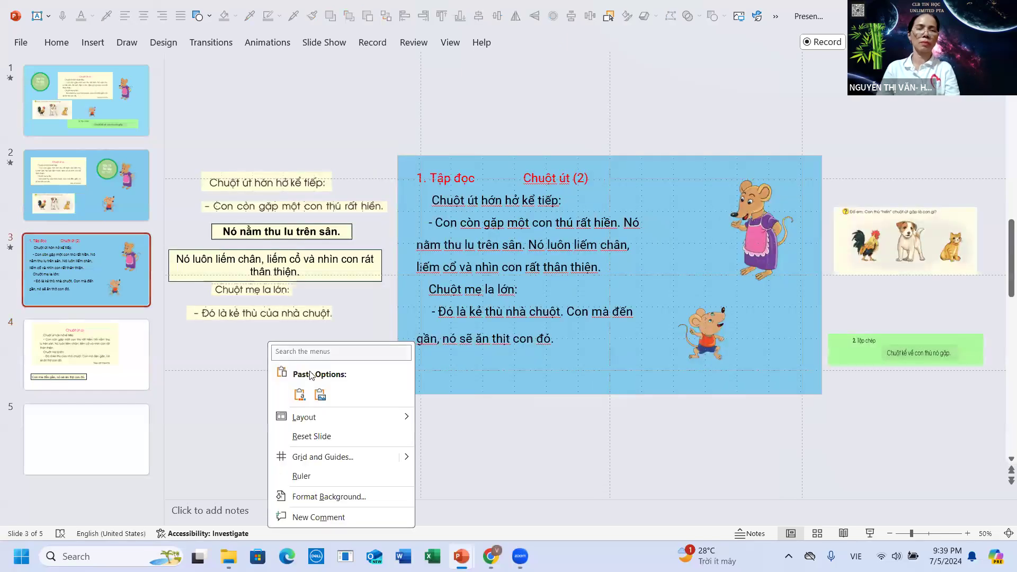
{"action": "left_click", "coordinate": [318, 395]}
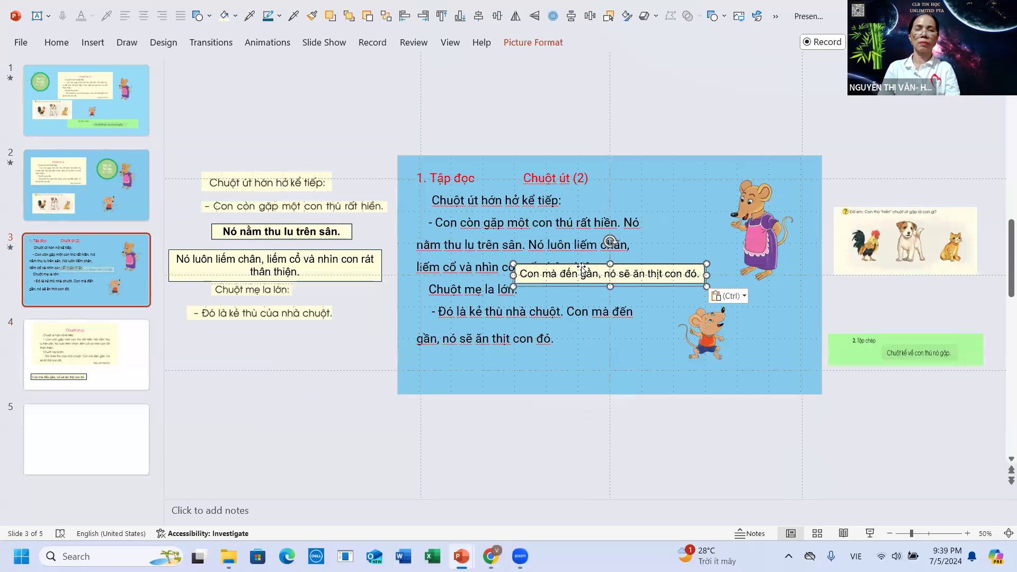
{"action": "mouse_move", "coordinate": [581, 273]}
{"action": "left_mouse_down"}
{"action": "mouse_move", "coordinate": [255, 329]}
{"action": "mouse_move", "coordinate": [254, 347]}
{"action": "left_mouse_up"}
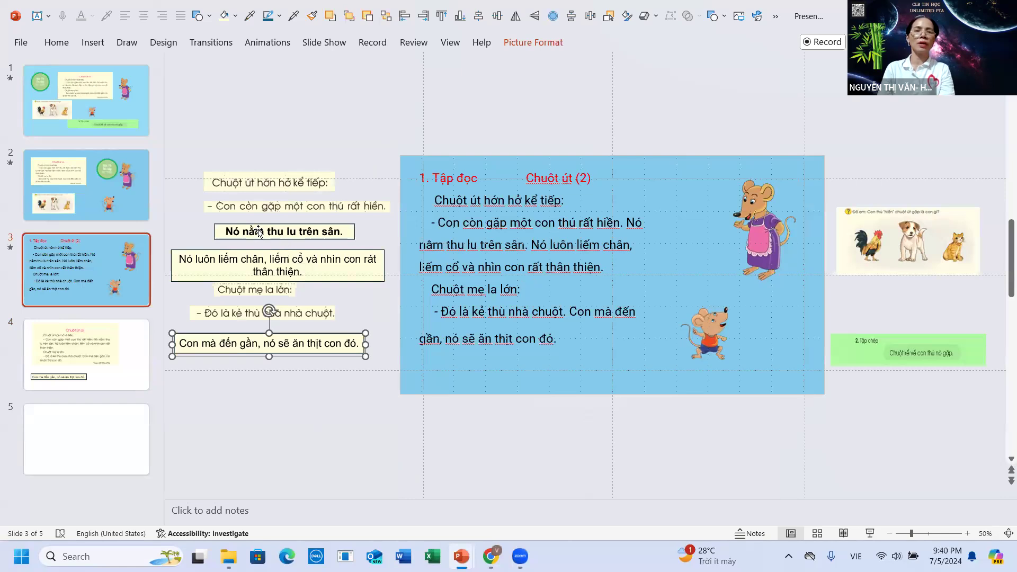
Align the off-slide sentence boxes and correct the spelling of 'rất'.
{"action": "left_click_drag", "start_coordinate": [258, 229], "coordinate": [245, 230]}
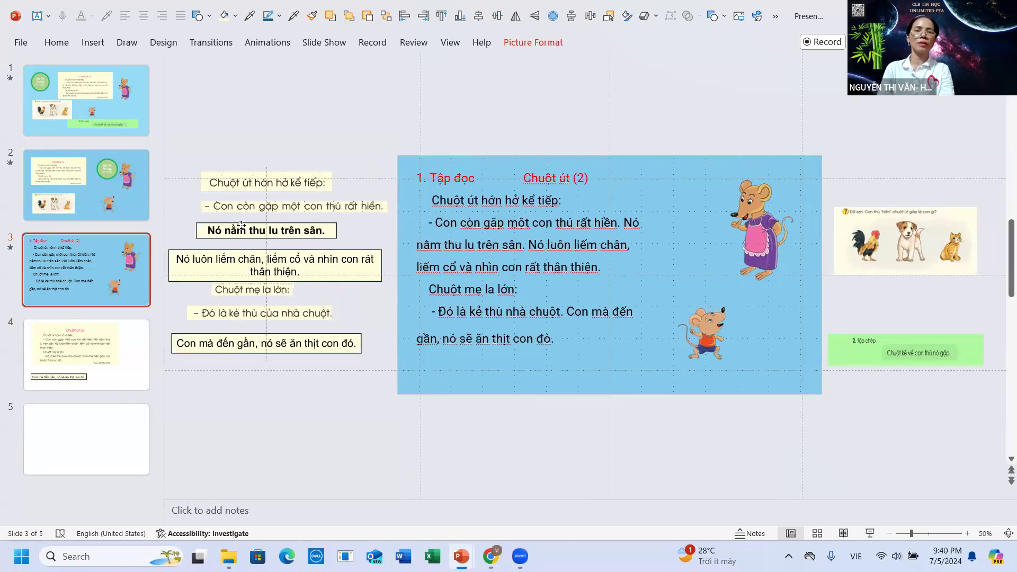
{"action": "left_click_drag", "start_coordinate": [236, 267], "coordinate": [289, 265]}
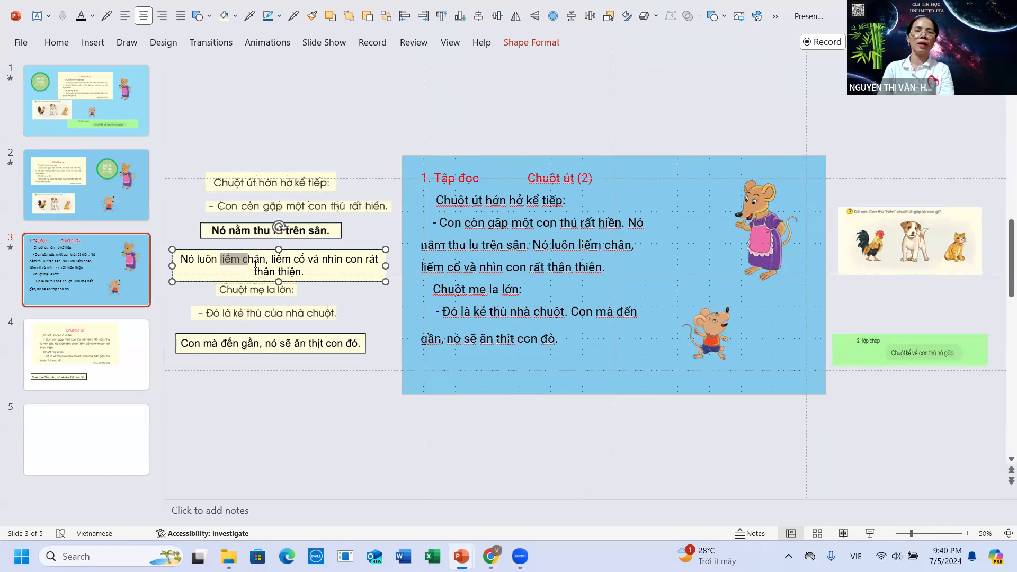
{"action": "mouse_move", "coordinate": [229, 251]}
{"action": "left_mouse_down"}
{"action": "mouse_move", "coordinate": [253, 252]}
{"action": "mouse_move", "coordinate": [231, 252]}
{"action": "left_mouse_up"}
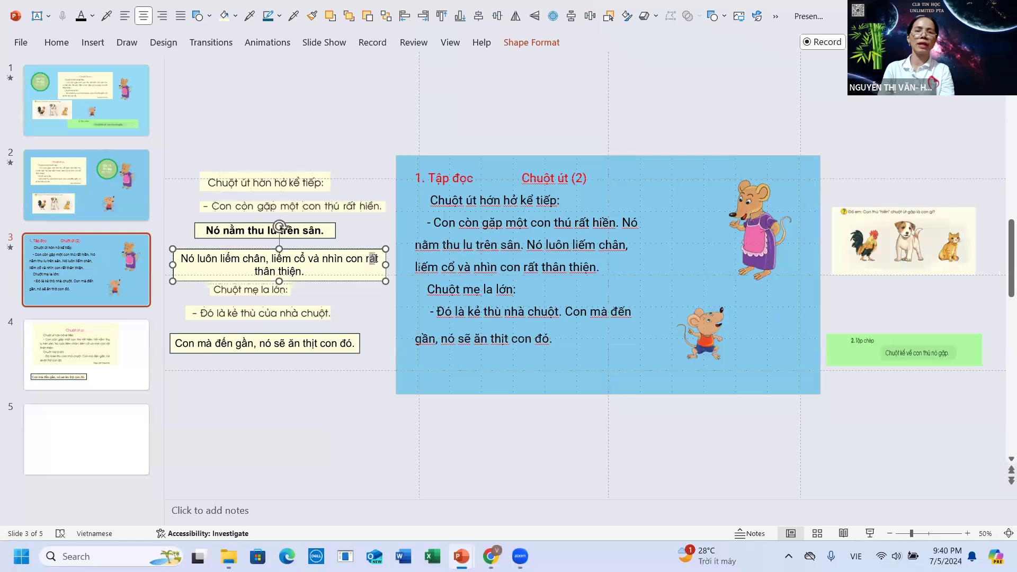
{"action": "type", "text": "at"}
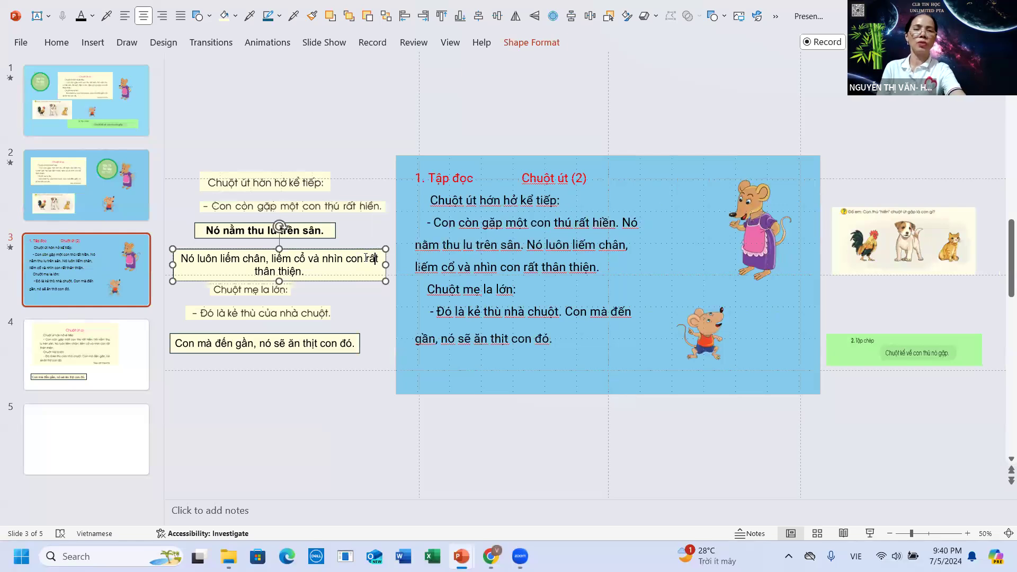
{"action": "left_click", "coordinate": [369, 298]}
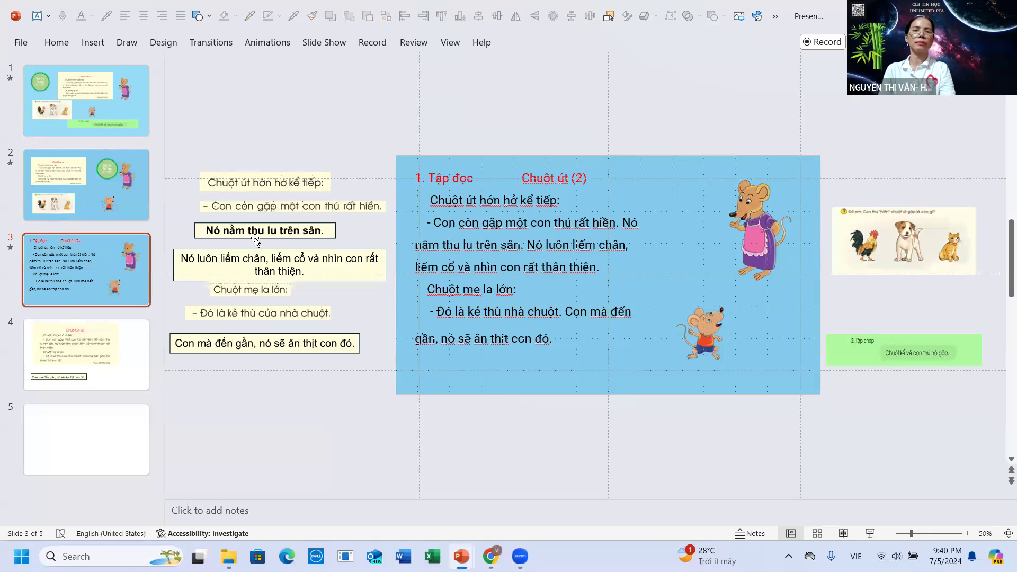
Move the three last sentence boxes to the right of the slide and raise the animal picture above them.
{"action": "left_click", "coordinate": [250, 291]}
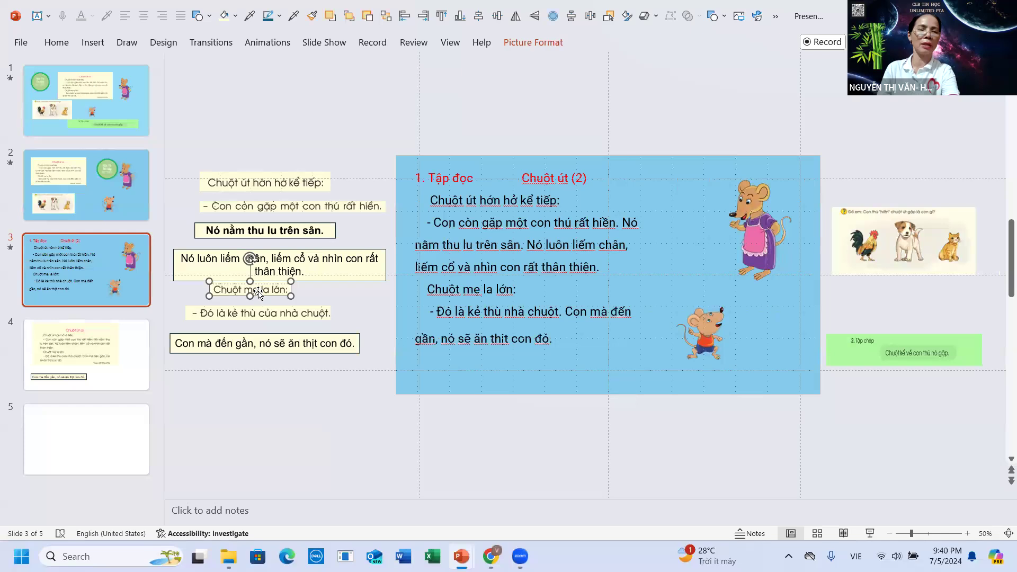
{"action": "left_click", "coordinate": [253, 314], "text": "shift"}
{"action": "left_click", "coordinate": [255, 345], "text": "shift"}
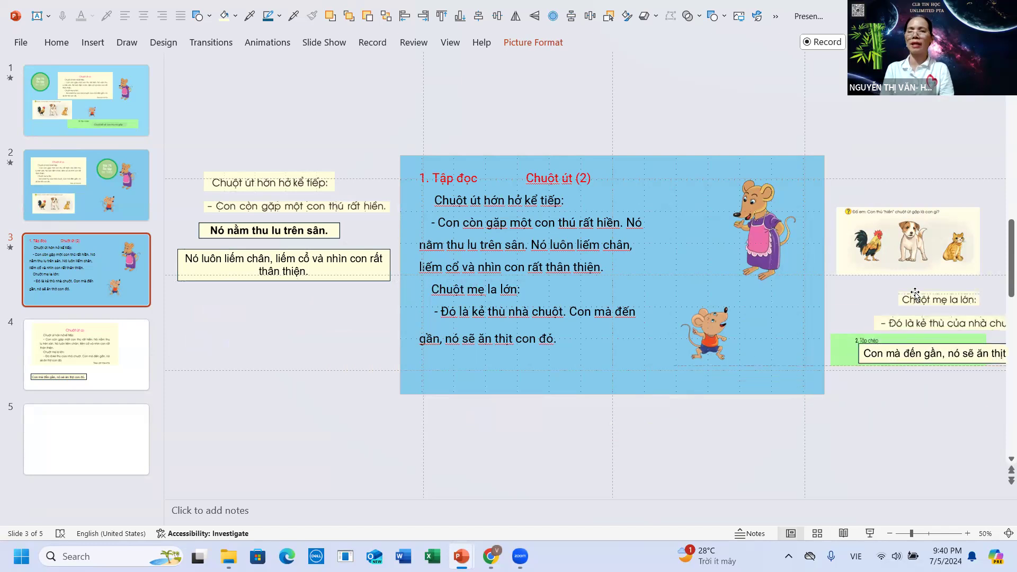
{"action": "left_click", "coordinate": [858, 223]}
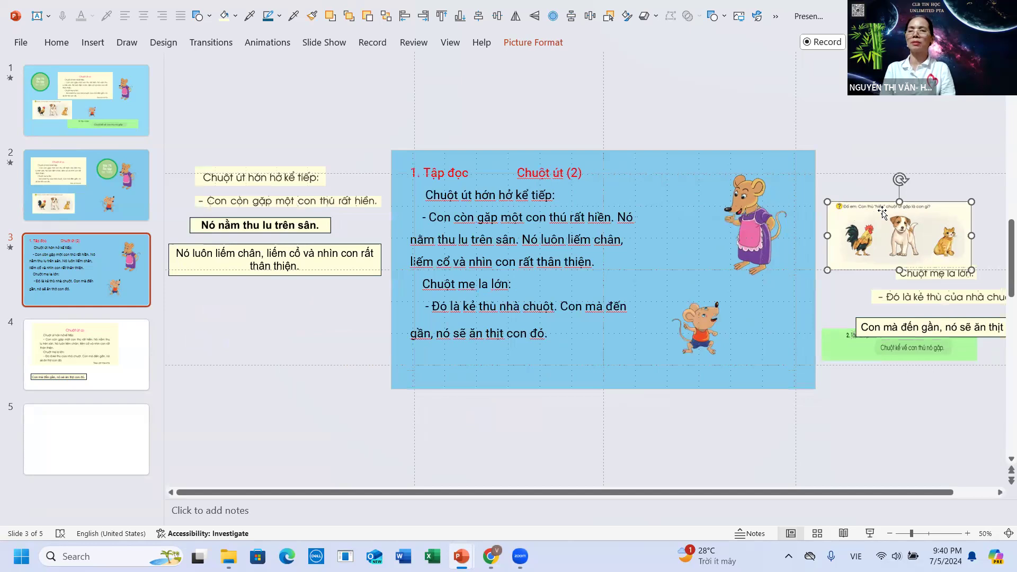
{"action": "left_click_drag", "start_coordinate": [882, 213], "coordinate": [898, 164]}
{"action": "left_click", "coordinate": [906, 273]}
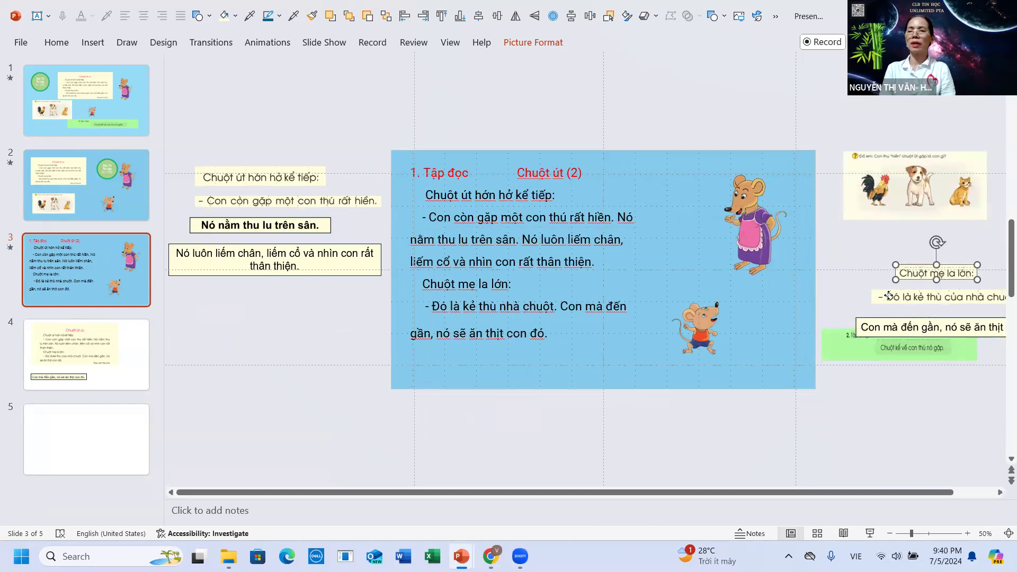
{"action": "mouse_move", "coordinate": [889, 296]}
{"action": "left_mouse_down"}
{"action": "mouse_move", "coordinate": [917, 329]}
{"action": "mouse_move", "coordinate": [888, 309]}
{"action": "left_mouse_up"}
Fine-tune the animal picture and the 'Chuột mẹ la lớn:' and enemy sentence boxes so they line up.
{"action": "left_click", "coordinate": [846, 248]}
{"action": "left_click_drag", "start_coordinate": [847, 247], "coordinate": [833, 244]}
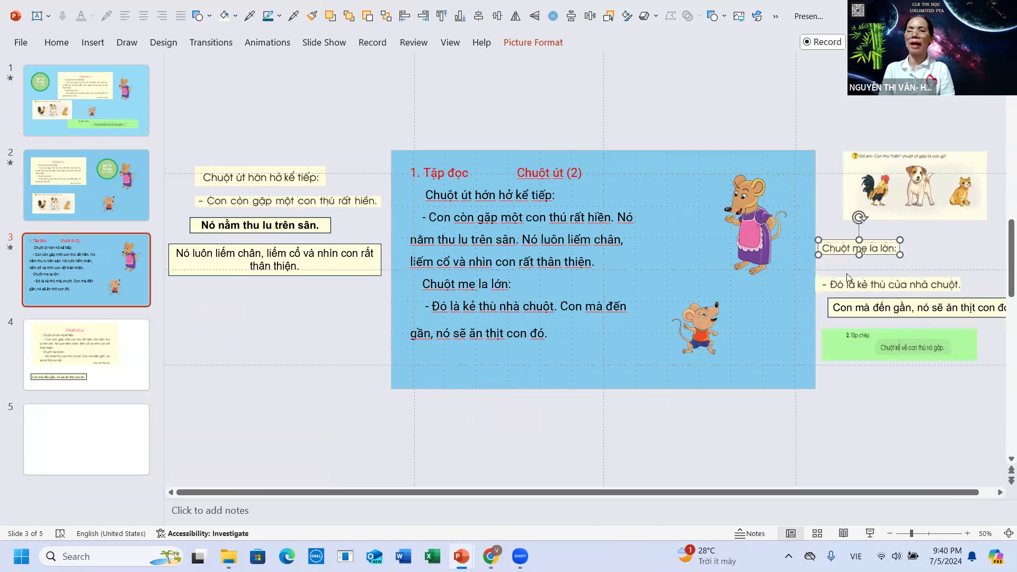
{"action": "left_click", "coordinate": [849, 285]}
{"action": "left_click", "coordinate": [835, 253]}
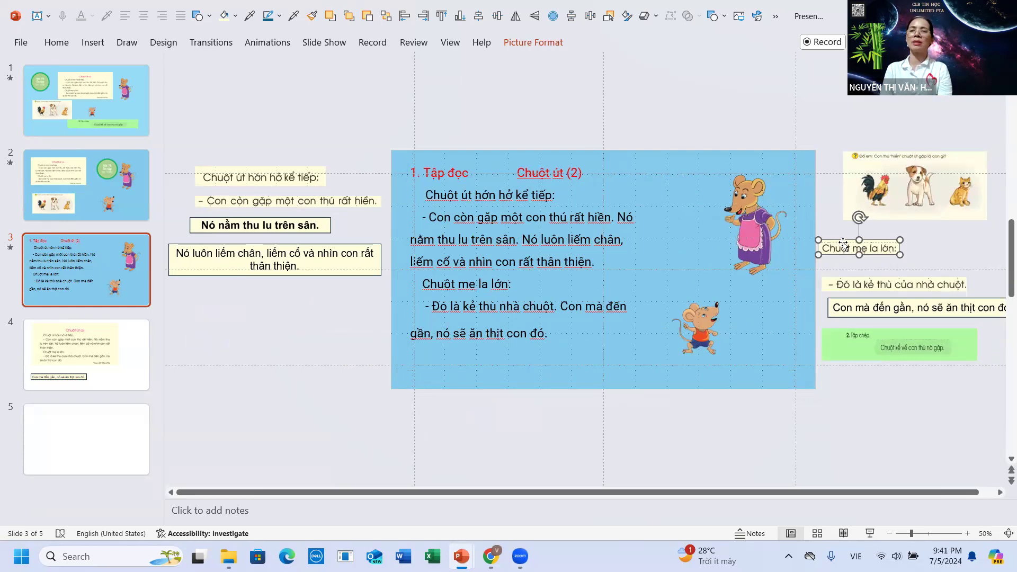
{"action": "left_click_drag", "start_coordinate": [843, 244], "coordinate": [853, 244]}
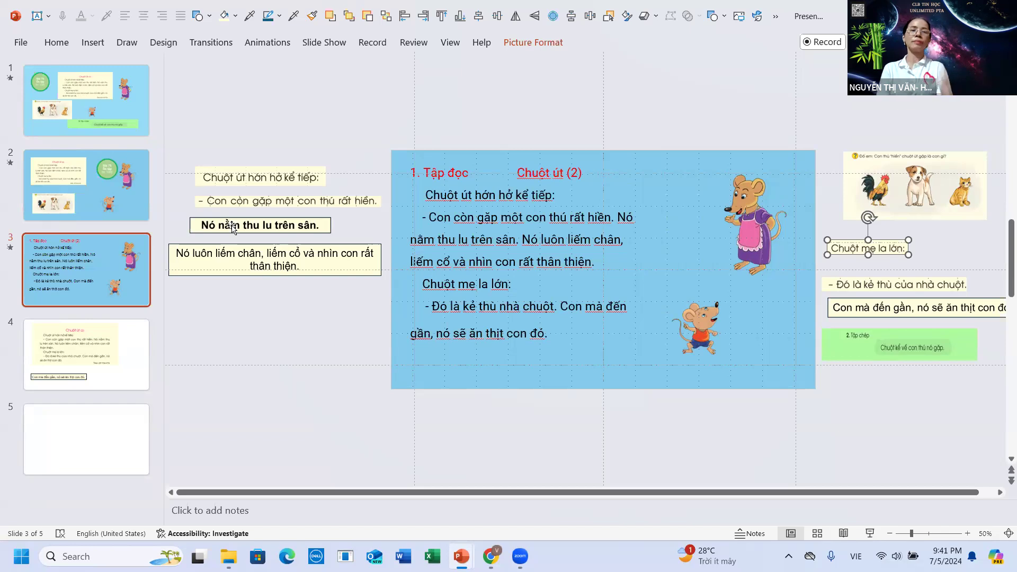
{"action": "left_click", "coordinate": [324, 142]}
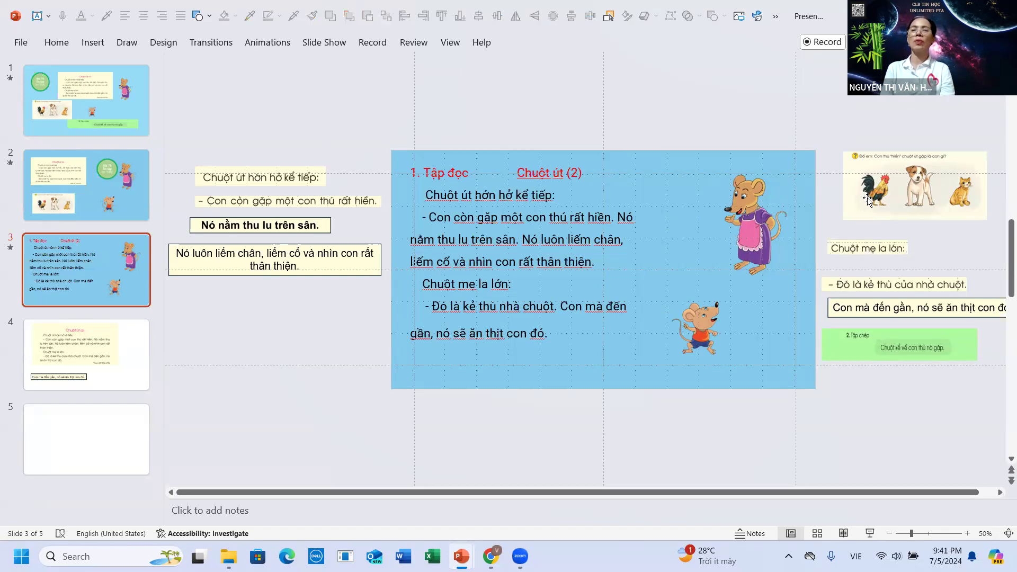
{"action": "left_click_drag", "start_coordinate": [870, 200], "coordinate": [866, 213]}
{"action": "left_click_drag", "start_coordinate": [864, 251], "coordinate": [868, 253]}
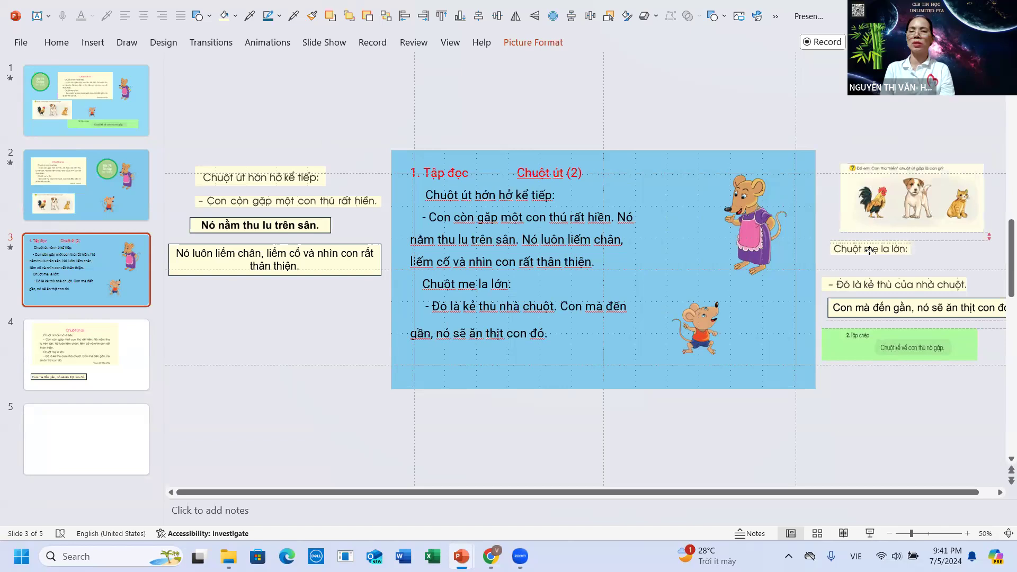
{"action": "left_click_drag", "start_coordinate": [840, 284], "coordinate": [849, 284]}
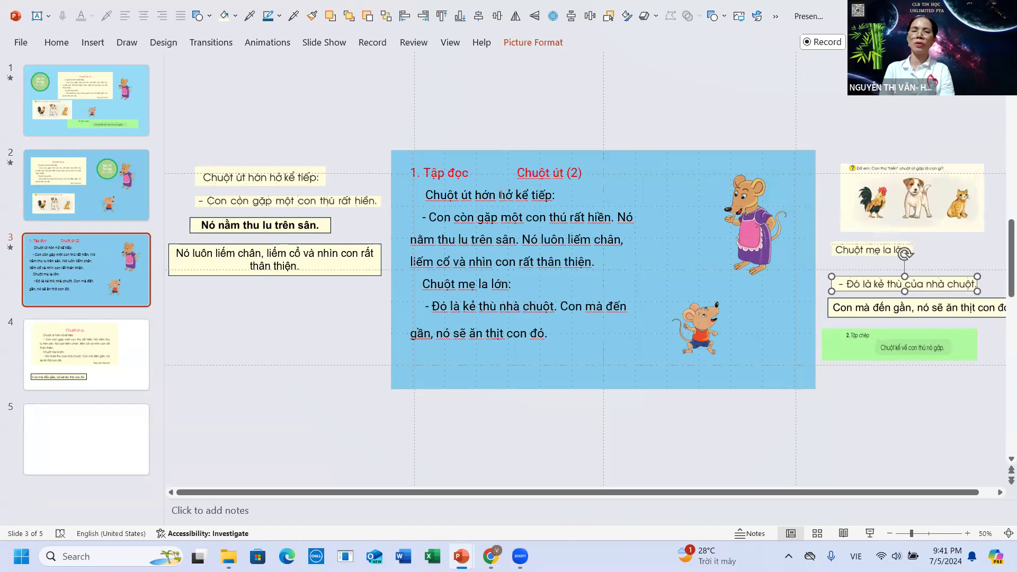
{"action": "left_click", "coordinate": [453, 175]}
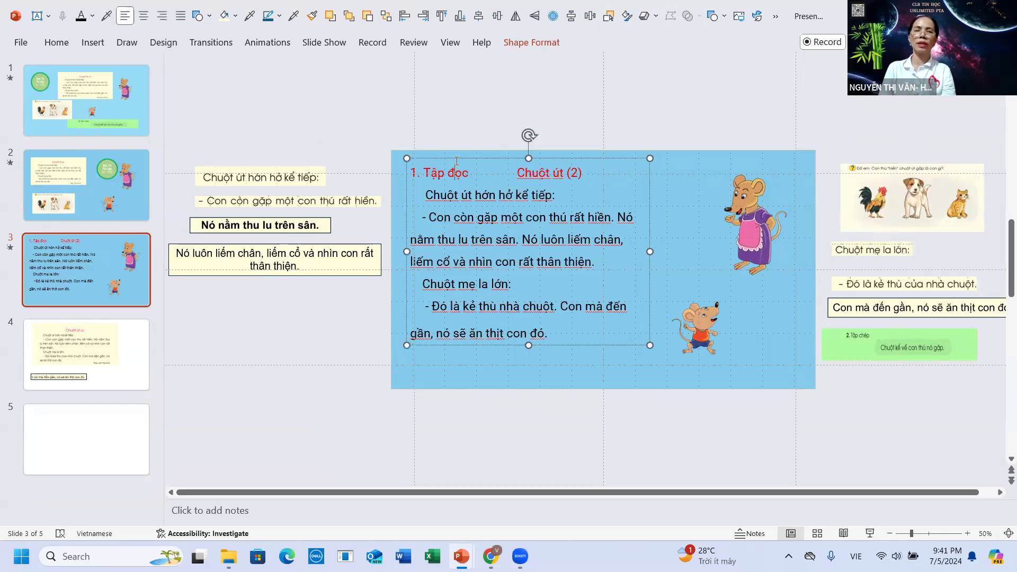
Nudge the passage text down, then zoom out and marquee-select all objects on and around slide 3.
{"action": "left_click_drag", "start_coordinate": [460, 159], "coordinate": [464, 166]}
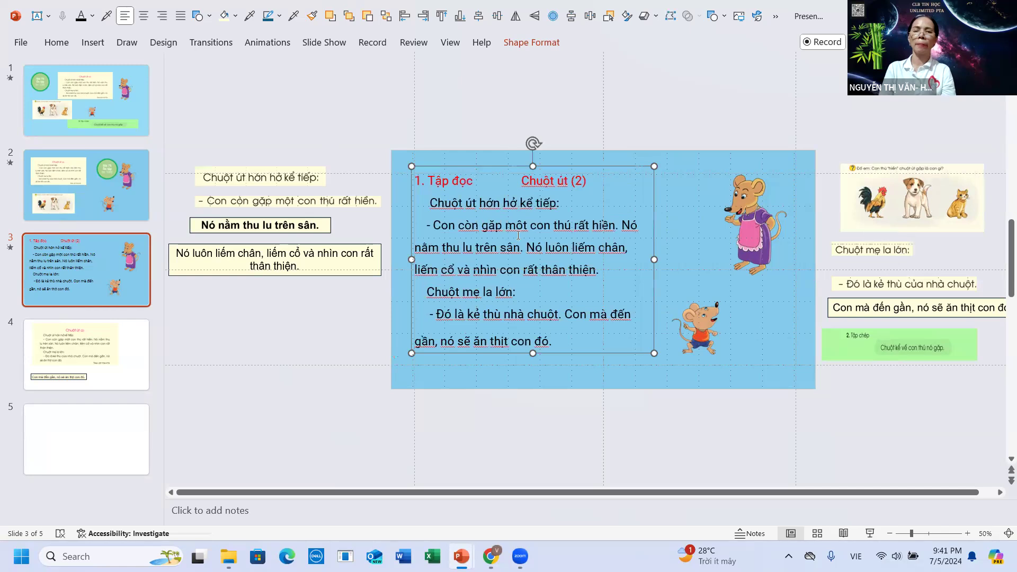
{"action": "left_click", "coordinate": [261, 178]}
{"action": "left_click", "coordinate": [251, 206]}
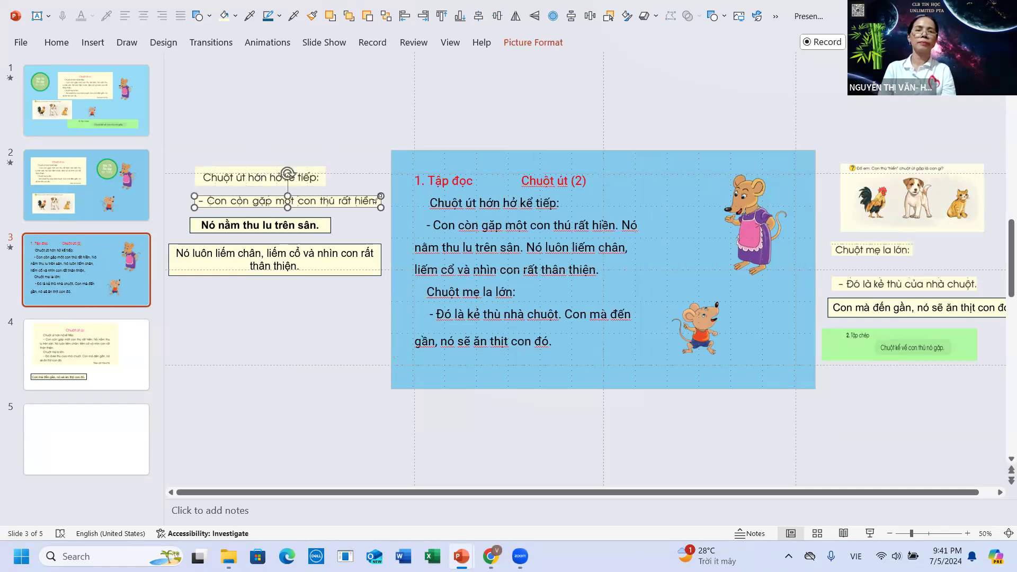
{"action": "left_click", "coordinate": [752, 237]}
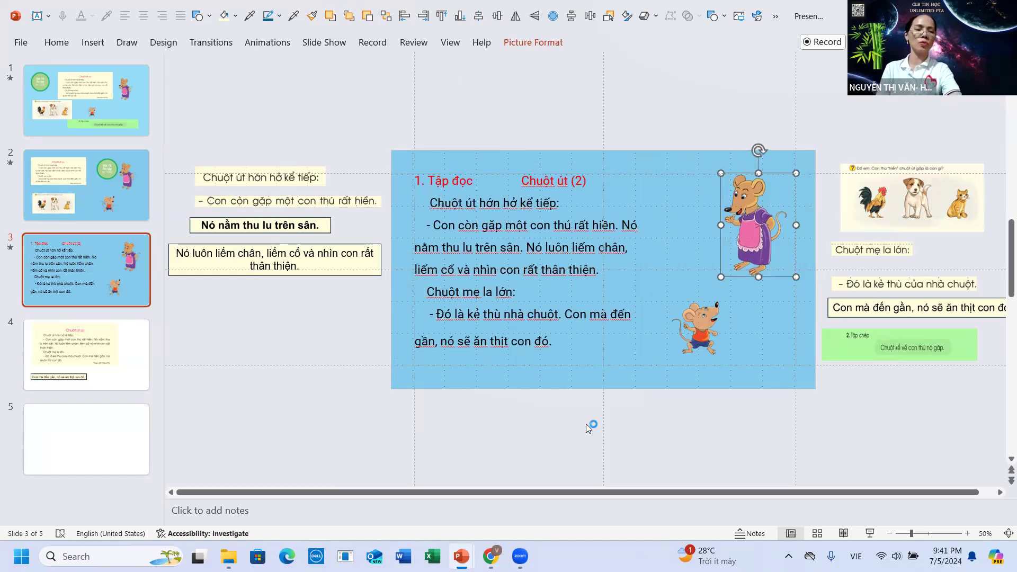
{"action": "scroll", "coordinate": [587, 424], "scroll_direction": "down", "scroll_amount": 2, "text": "ctrl"}
{"action": "left_click_drag", "start_coordinate": [271, 148], "coordinate": [957, 454]}
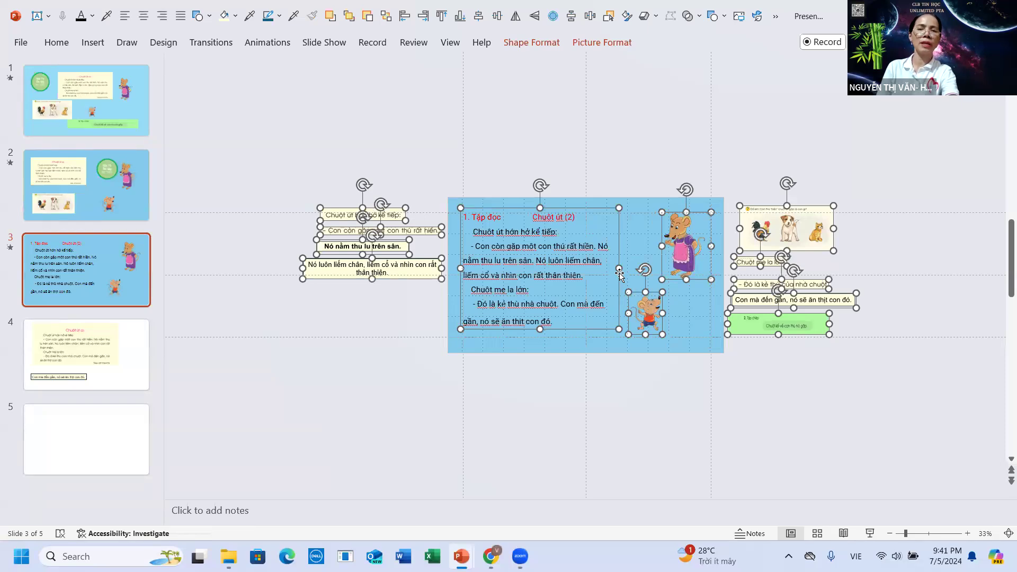
Shift all selected objects right so the four sentence boxes sit on slide 3.
{"action": "left_click_drag", "start_coordinate": [620, 275], "coordinate": [768, 309]}
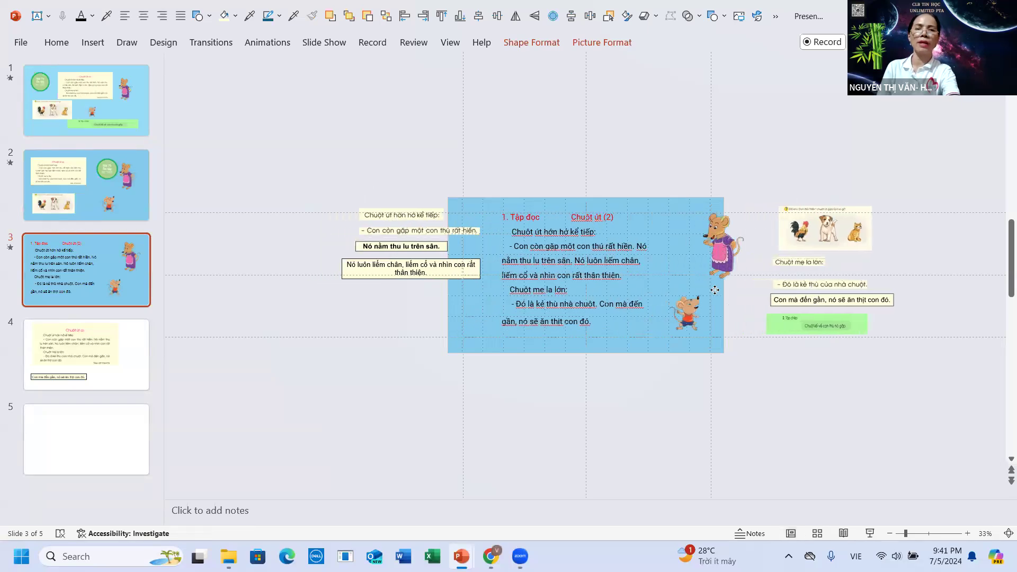
{"action": "left_click_drag", "start_coordinate": [768, 309], "coordinate": [775, 317]}
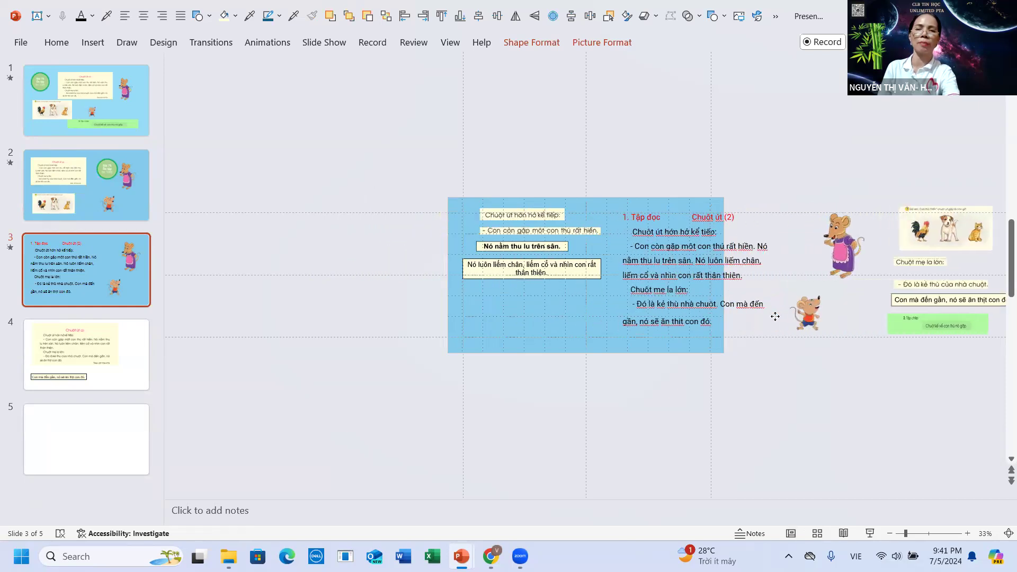
{"action": "left_click_drag", "start_coordinate": [775, 316], "coordinate": [775, 316]}
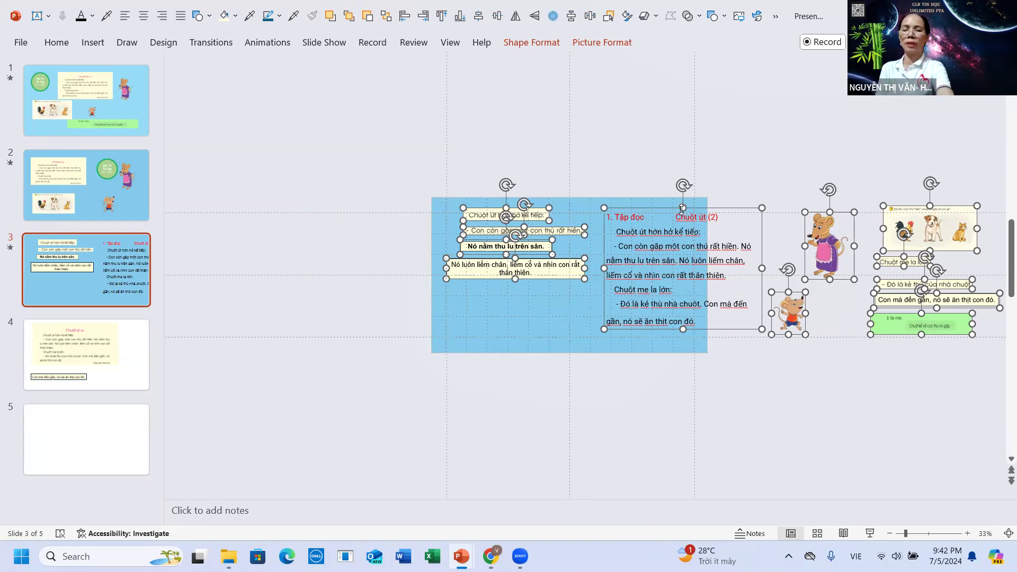
{"action": "key", "text": "Delete"}
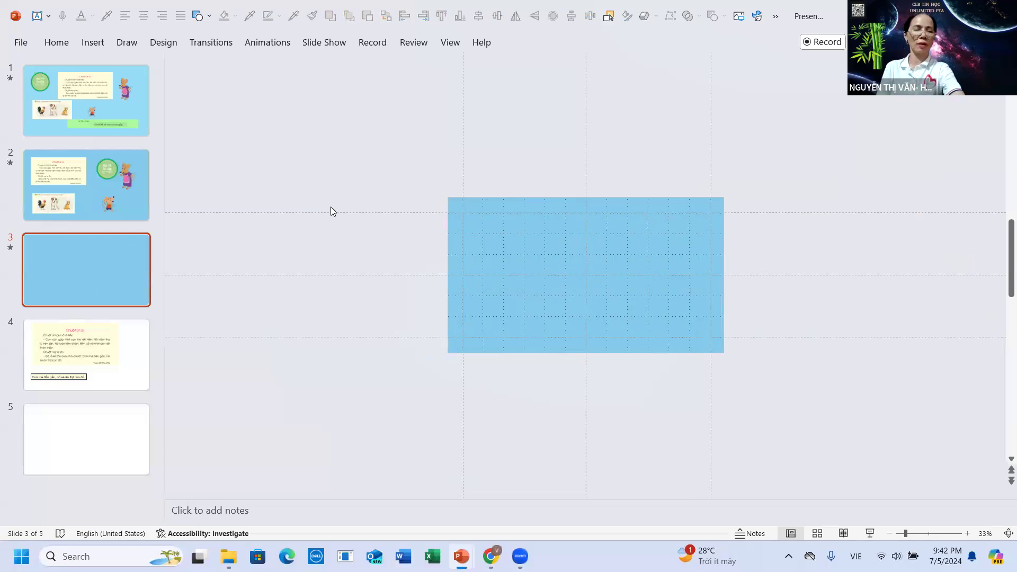
{"action": "key", "text": "ctrl+z"}
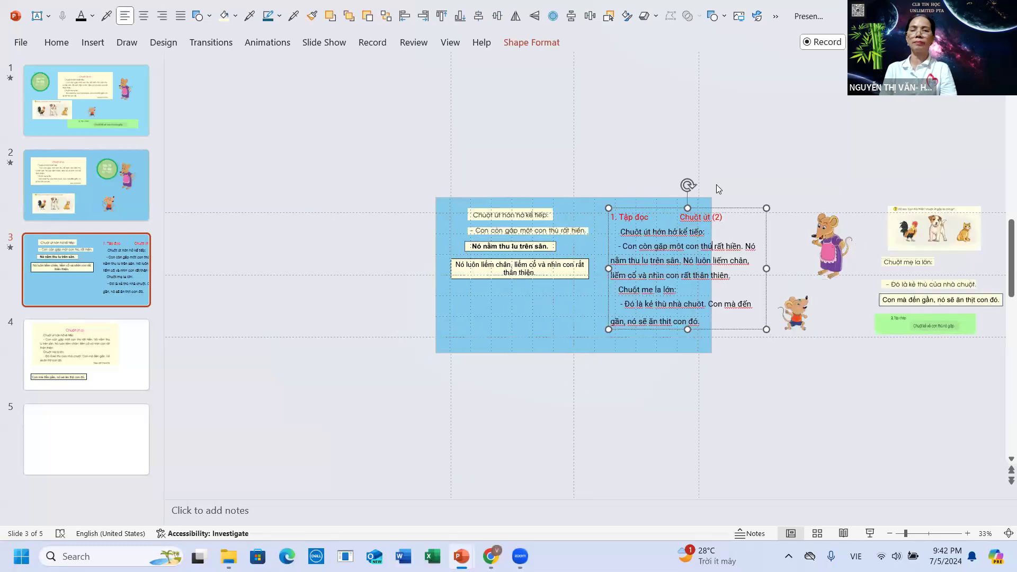
Delete the long '1. Tập đọc' reading passage text box.
{"action": "left_click", "coordinate": [683, 216]}
{"action": "left_click", "coordinate": [703, 209]}
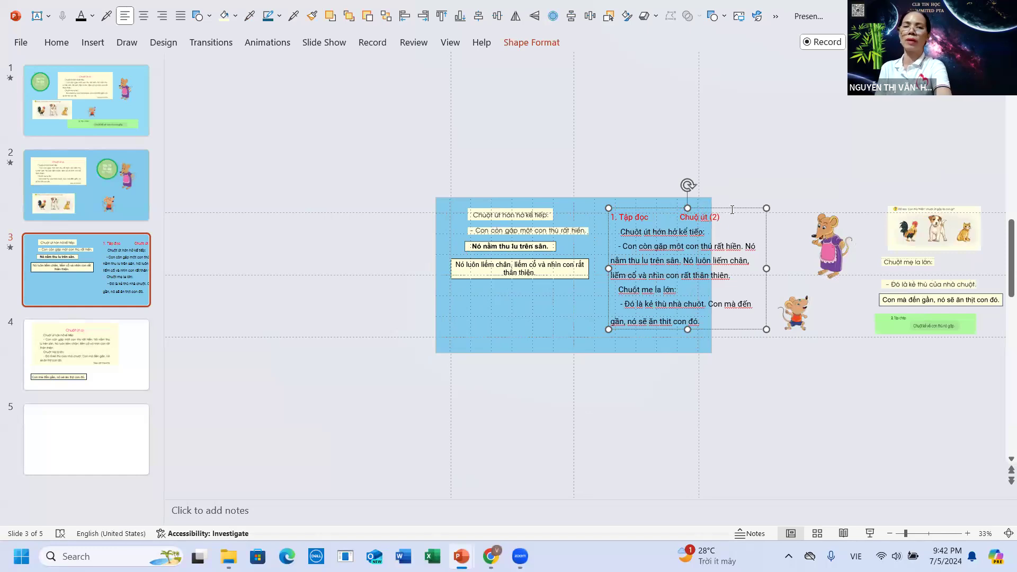
{"action": "left_click", "coordinate": [761, 208]}
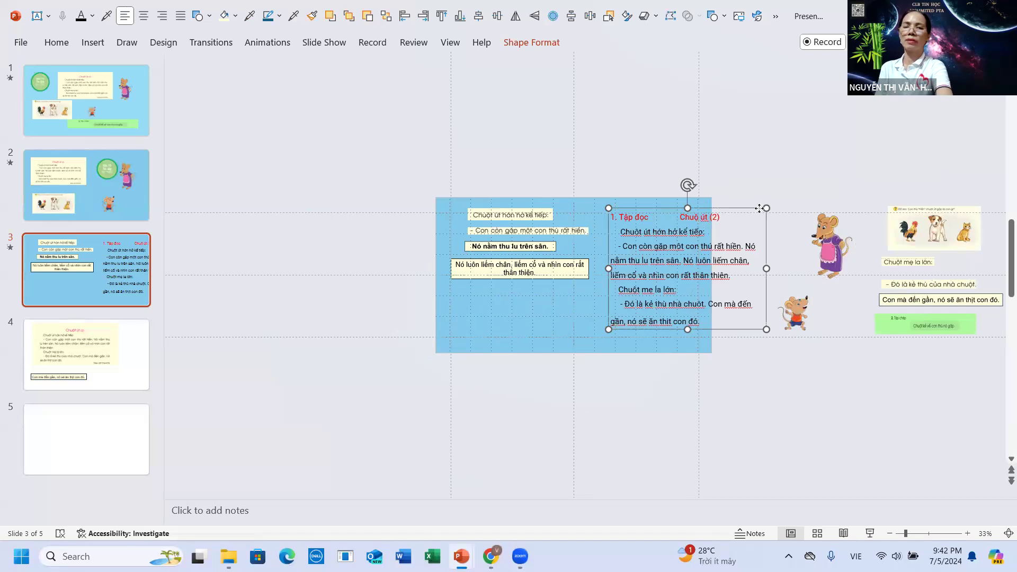
{"action": "key", "text": "Delete"}
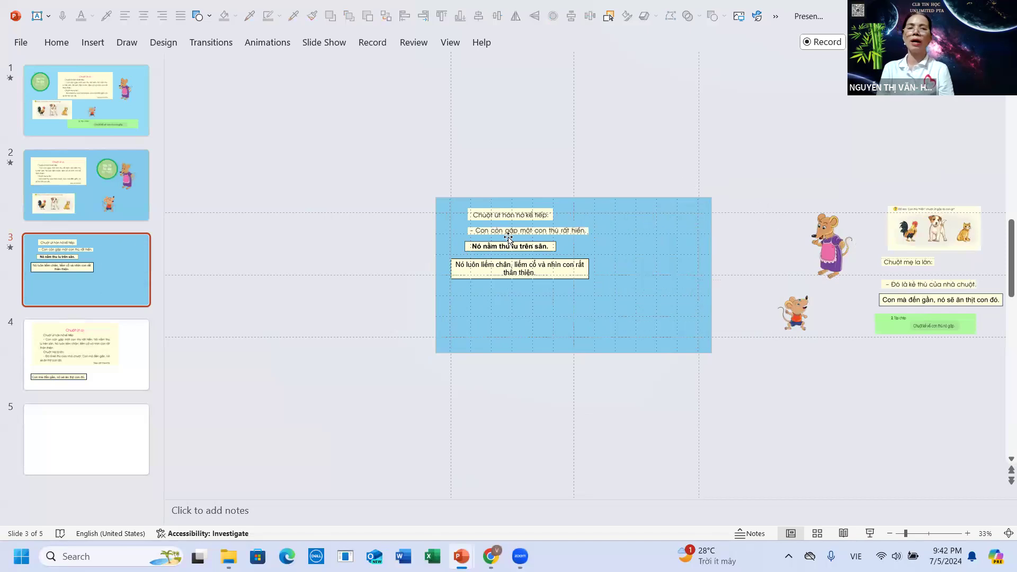
Spread slide 3's sentence boxes out, moving the fourth, bold third, second line and heading lower.
{"action": "scroll", "coordinate": [544, 215], "scroll_direction": "down", "scroll_amount": 1, "text": "ctrl"}
{"action": "scroll", "coordinate": [544, 215], "scroll_direction": "up", "scroll_amount": 1, "text": "ctrl"}
{"action": "scroll", "coordinate": [545, 215], "scroll_direction": "up", "scroll_amount": 1, "text": "ctrl"}
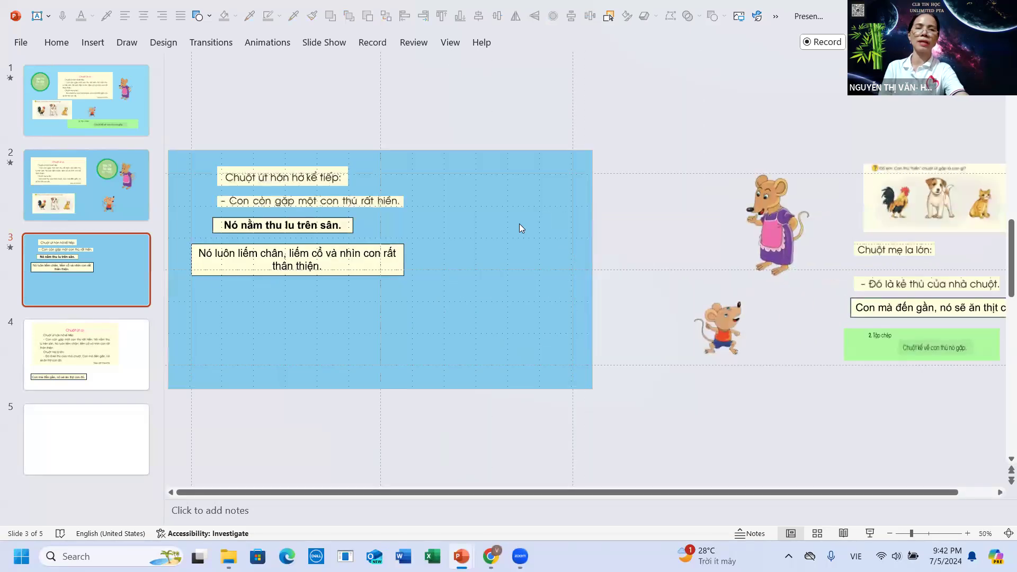
{"action": "scroll", "coordinate": [519, 228], "scroll_direction": "up", "scroll_amount": 1, "text": "ctrl"}
{"action": "left_click", "coordinate": [304, 232]}
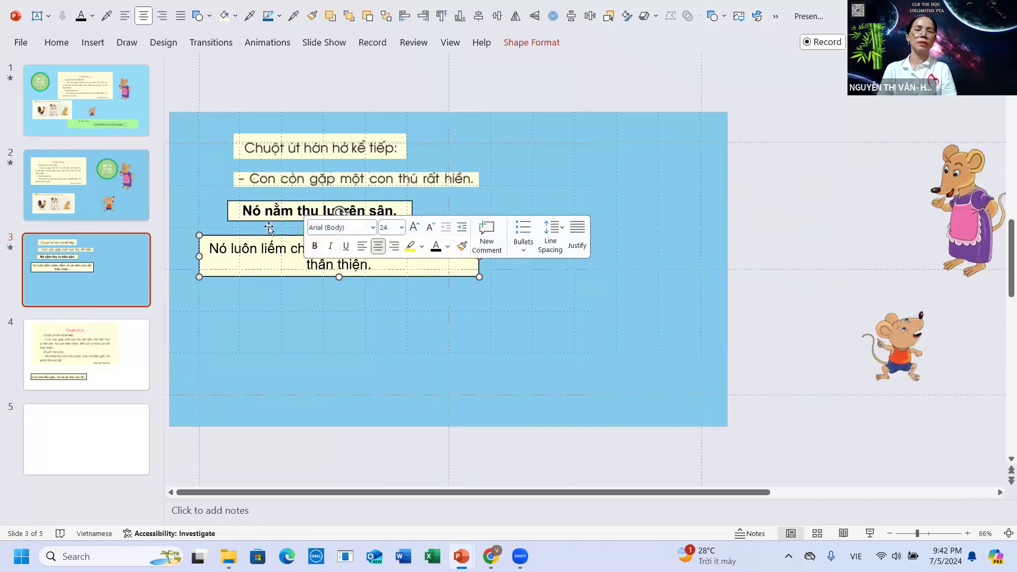
{"action": "left_click", "coordinate": [265, 282]}
{"action": "left_click", "coordinate": [267, 277]}
{"action": "left_click_drag", "start_coordinate": [268, 277], "coordinate": [269, 353]}
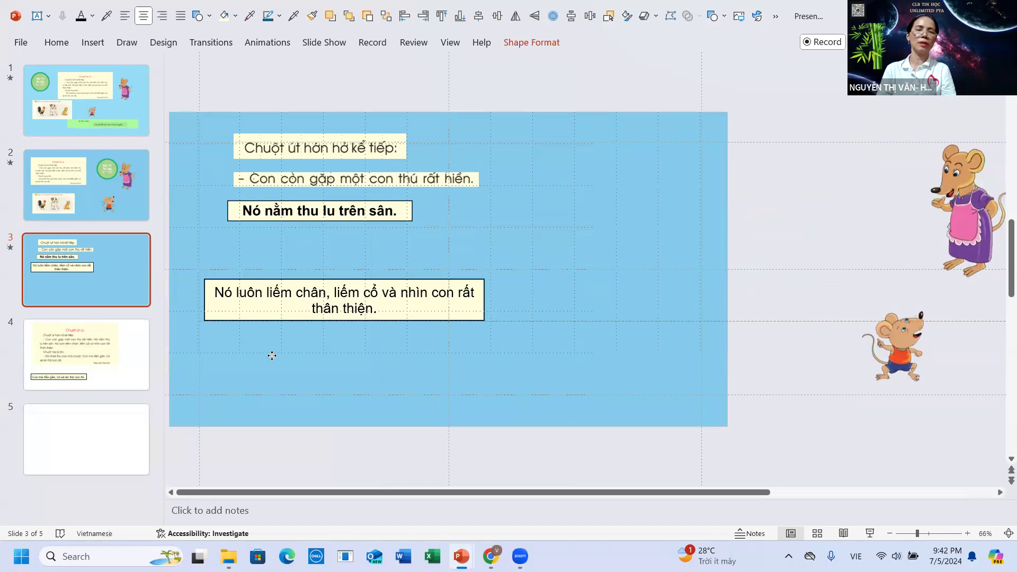
{"action": "left_click", "coordinate": [271, 202]}
{"action": "left_click_drag", "start_coordinate": [270, 202], "coordinate": [243, 285]}
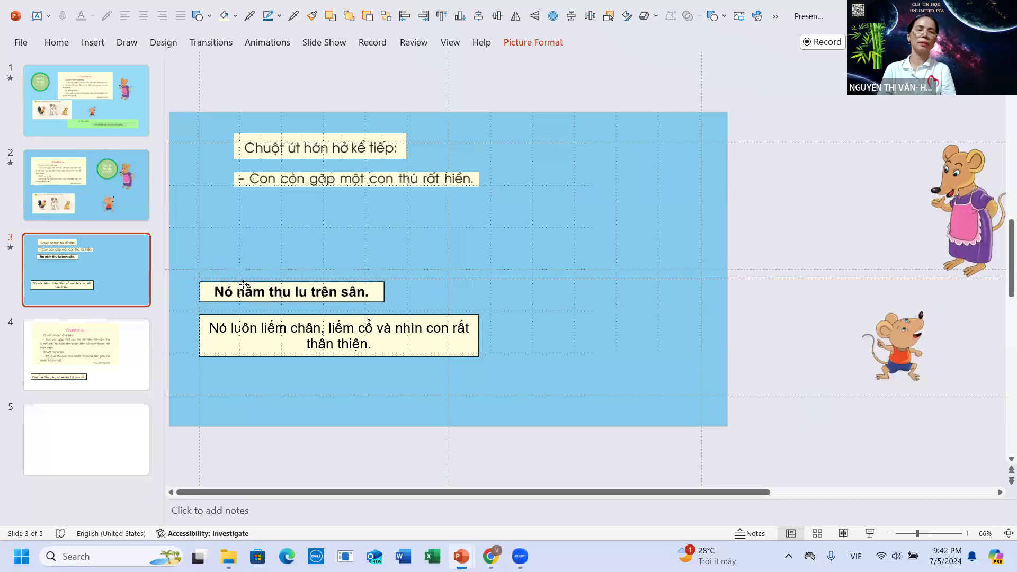
{"action": "left_click", "coordinate": [282, 181]}
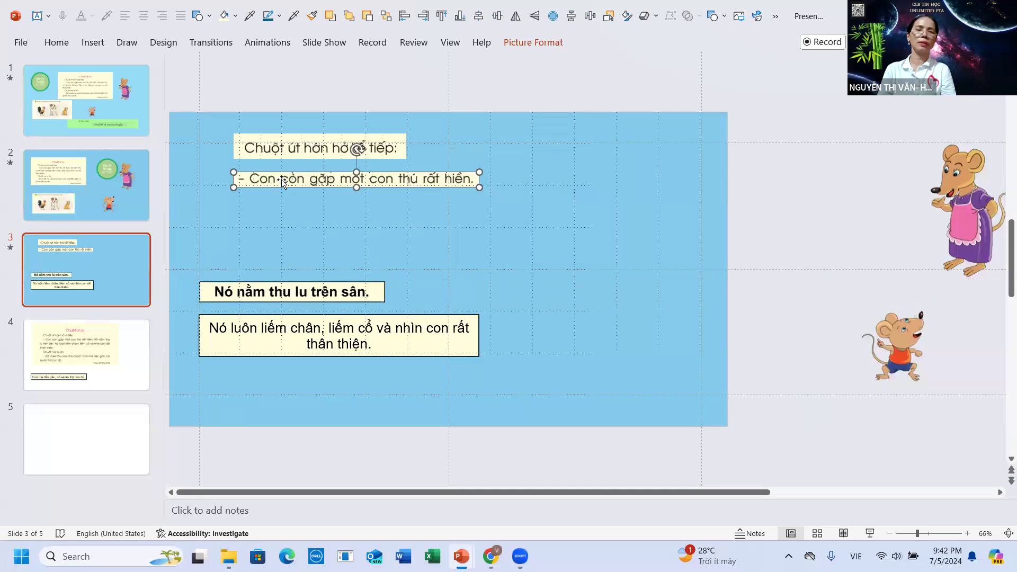
{"action": "left_click_drag", "start_coordinate": [283, 178], "coordinate": [251, 257]}
{"action": "left_click", "coordinate": [286, 151]}
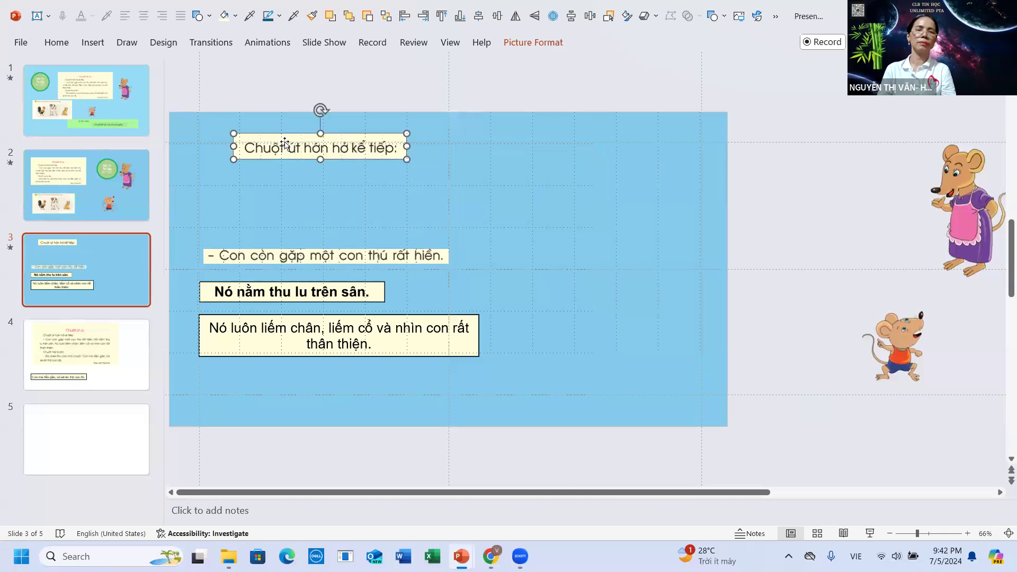
{"action": "left_click_drag", "start_coordinate": [283, 138], "coordinate": [254, 161]}
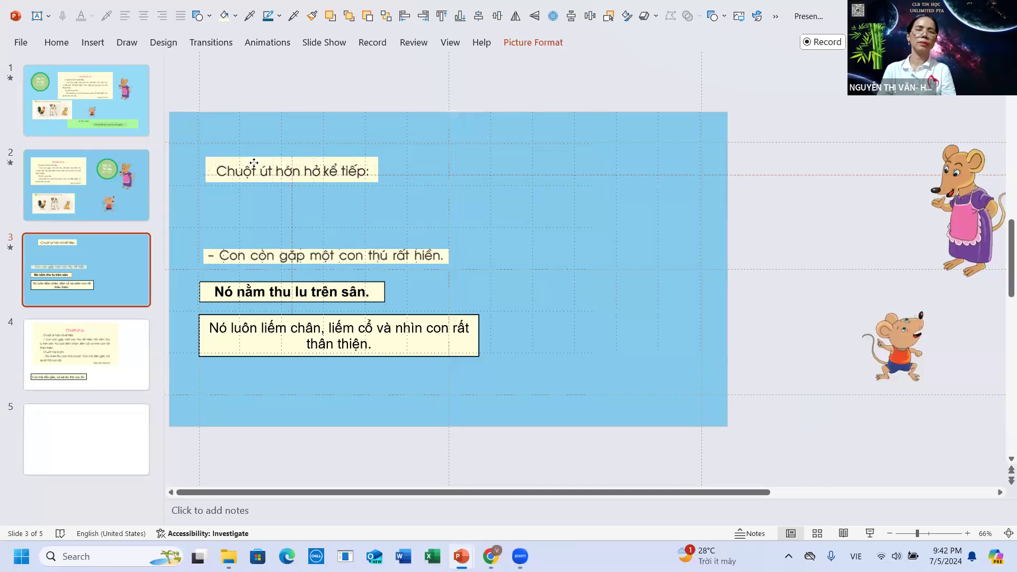
Readjust the heading, second line and bold 'Nó nằm thu lu trên sân.' box into even spacing.
{"action": "left_click", "coordinate": [252, 255]}
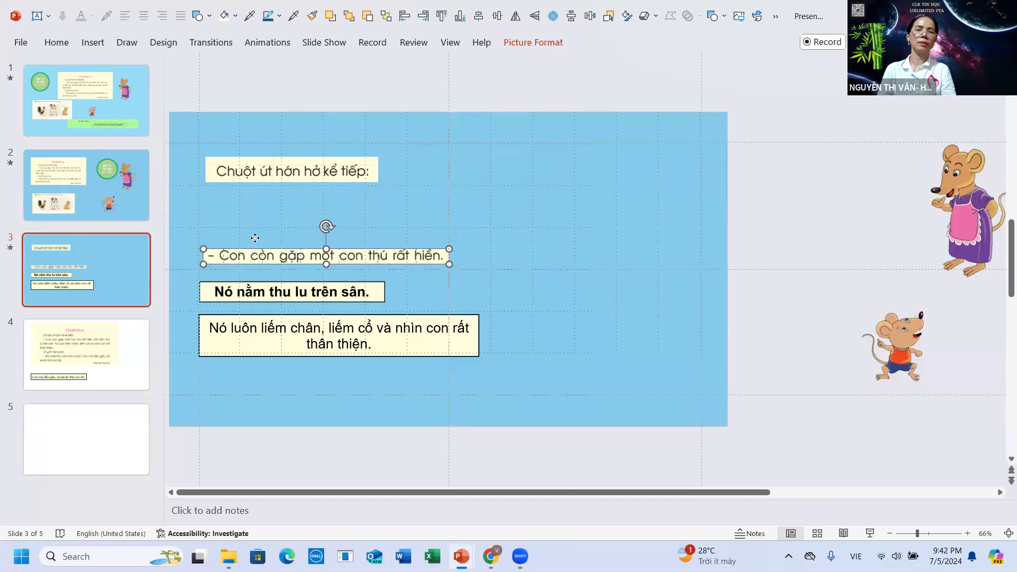
{"action": "left_click_drag", "start_coordinate": [255, 238], "coordinate": [256, 208]}
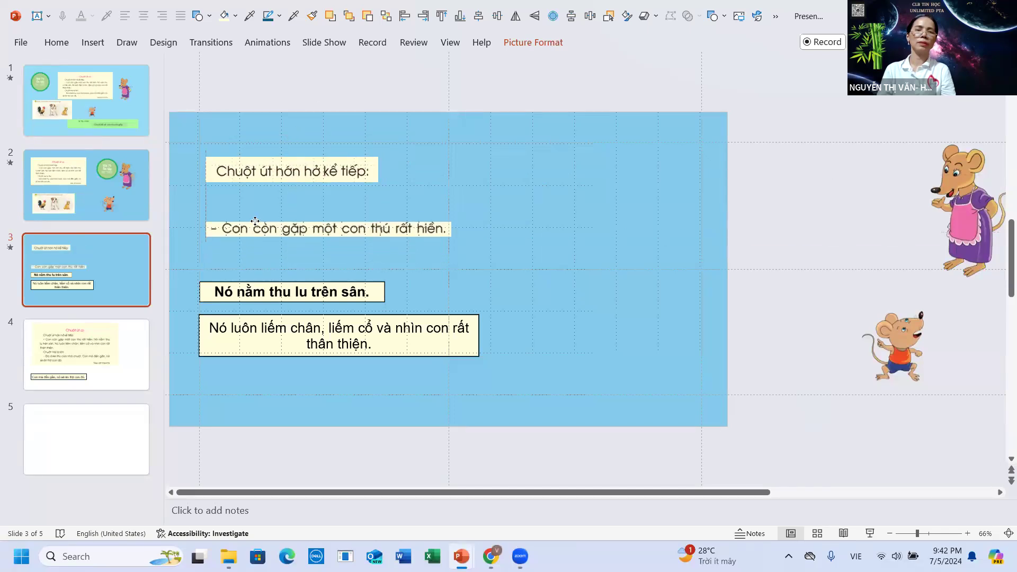
{"action": "left_click", "coordinate": [244, 291]}
{"action": "mouse_move", "coordinate": [246, 284]}
{"action": "left_mouse_down"}
{"action": "mouse_move", "coordinate": [251, 253]}
{"action": "mouse_move", "coordinate": [241, 253]}
{"action": "mouse_move", "coordinate": [291, 225]}
{"action": "left_mouse_up"}
{"action": "left_click", "coordinate": [264, 227]}
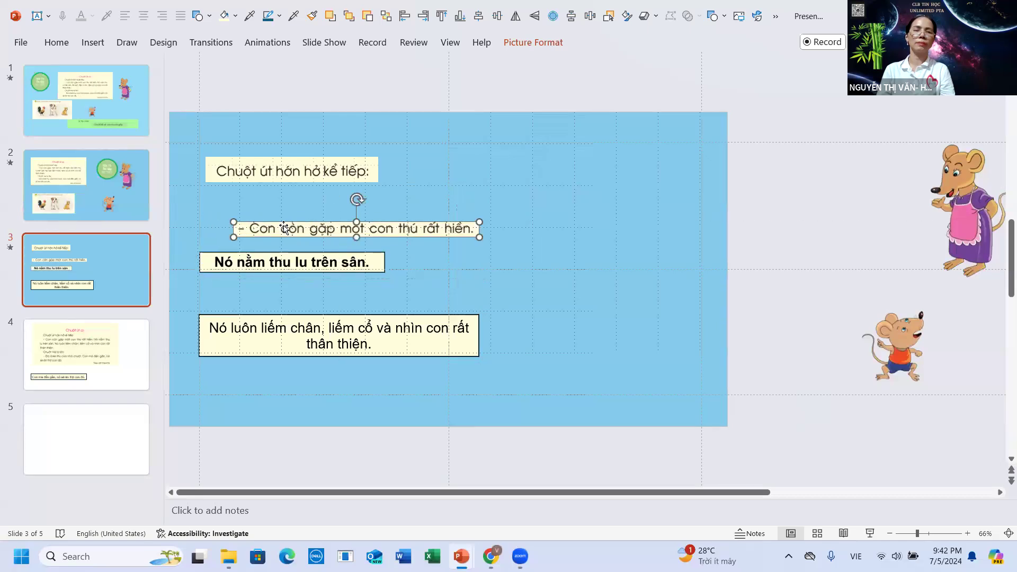
{"action": "left_click_drag", "start_coordinate": [244, 157], "coordinate": [279, 164]}
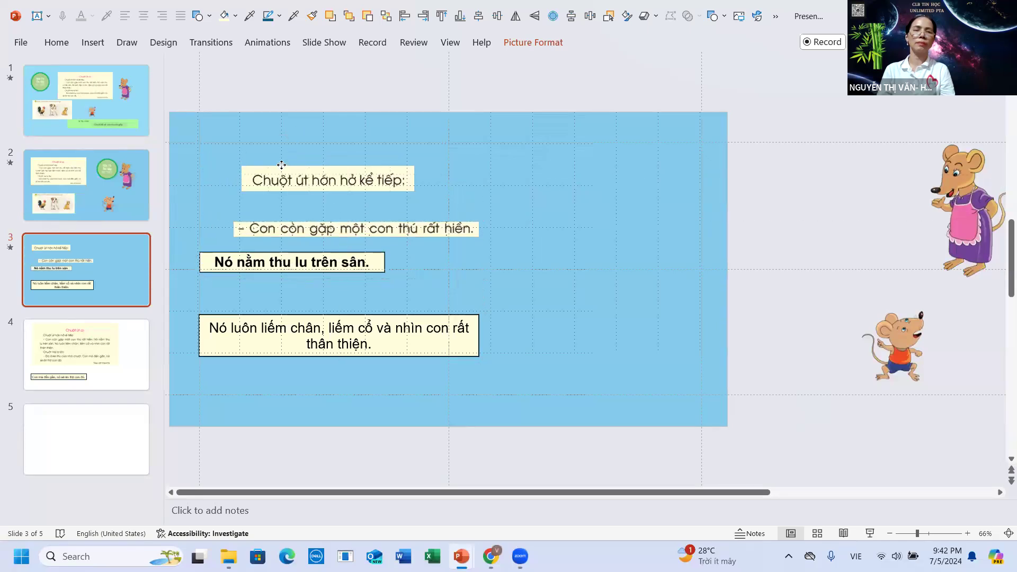
{"action": "left_click_drag", "start_coordinate": [280, 164], "coordinate": [281, 158]}
{"action": "left_click", "coordinate": [266, 227]}
{"action": "left_click_drag", "start_coordinate": [266, 227], "coordinate": [273, 213]}
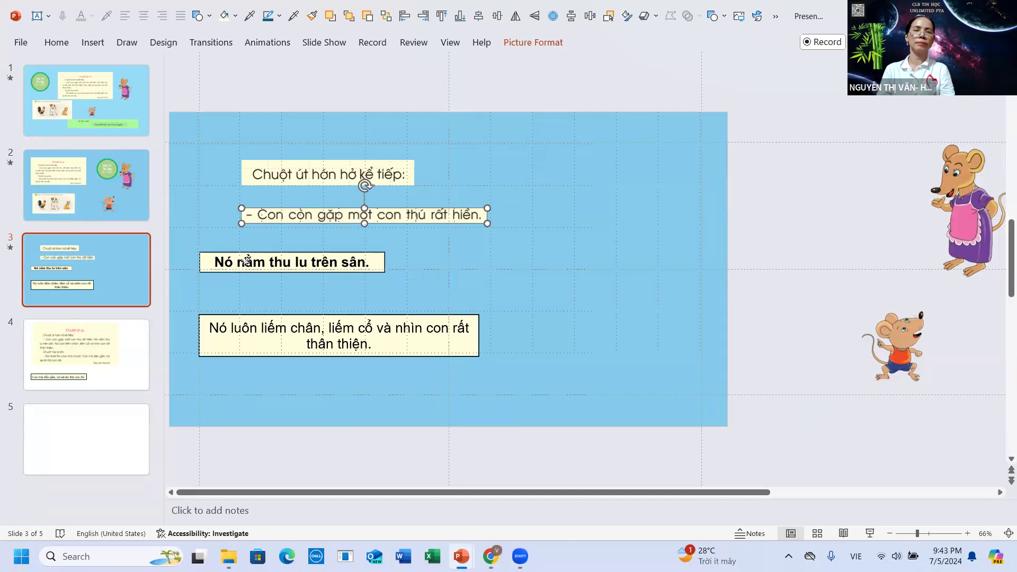
{"action": "left_click_drag", "start_coordinate": [249, 259], "coordinate": [249, 256]}
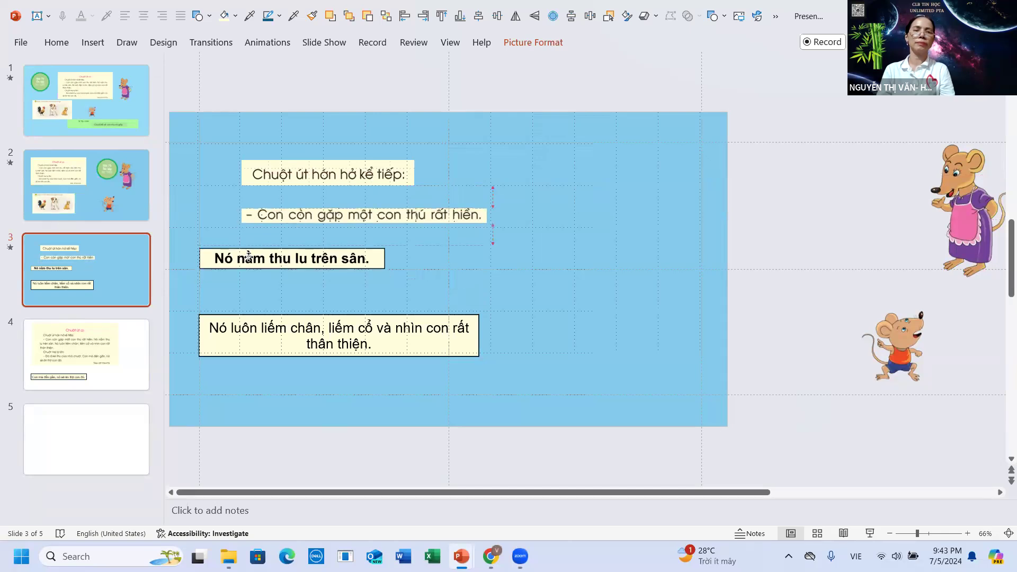
Place the slightly widened 'Nó luôn liếm chân…' box below the bold line and bring the mother mouse onto the slide.
{"action": "left_click", "coordinate": [245, 327]}
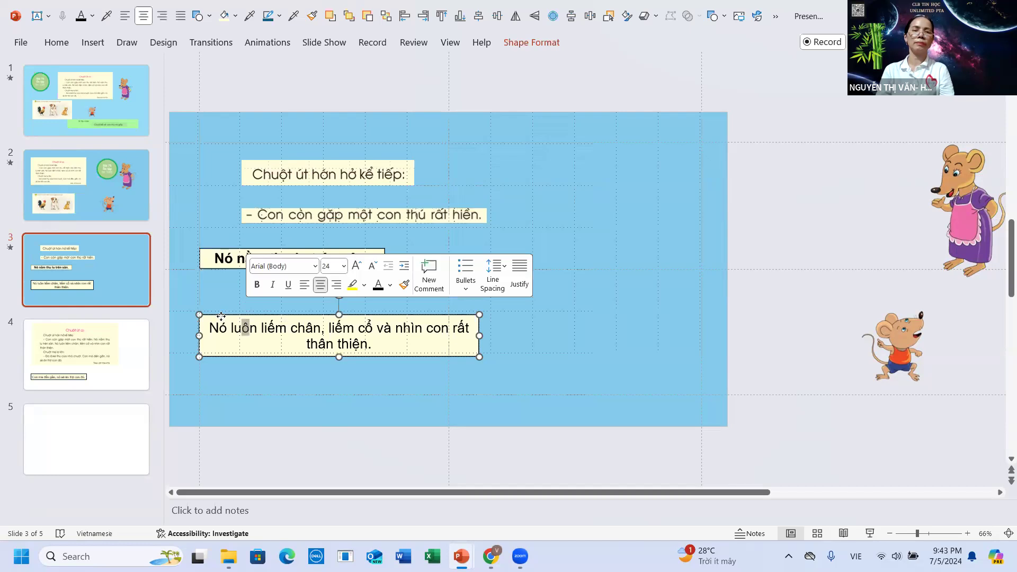
{"action": "left_click_drag", "start_coordinate": [221, 316], "coordinate": [229, 280]}
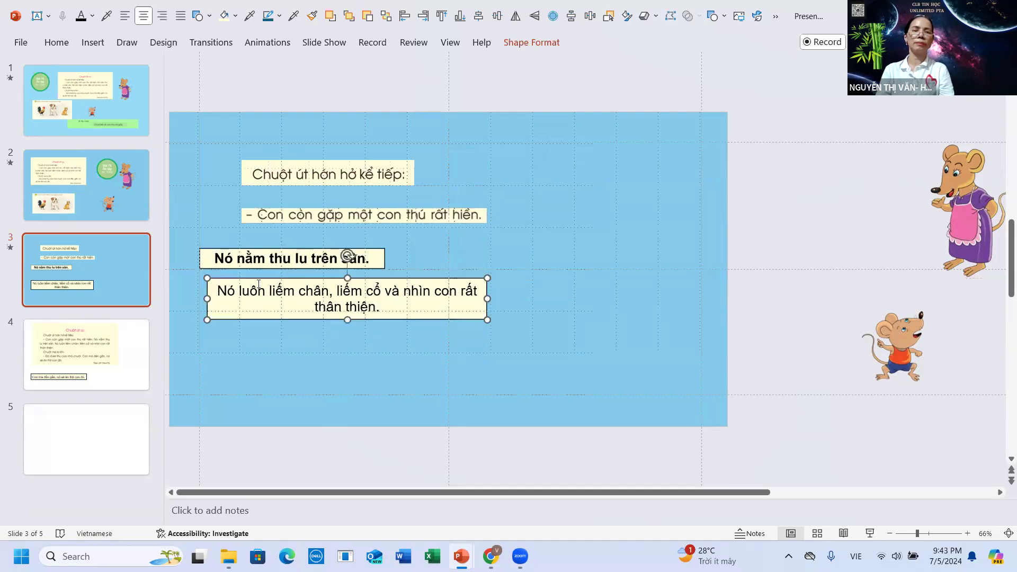
{"action": "left_click_drag", "start_coordinate": [486, 299], "coordinate": [503, 299]}
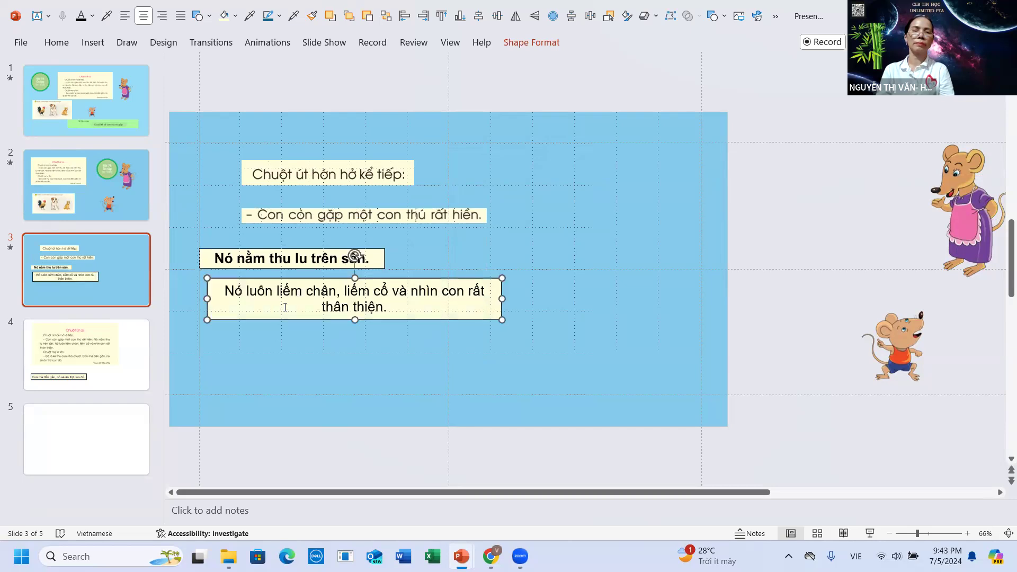
{"action": "left_click", "coordinate": [253, 293]}
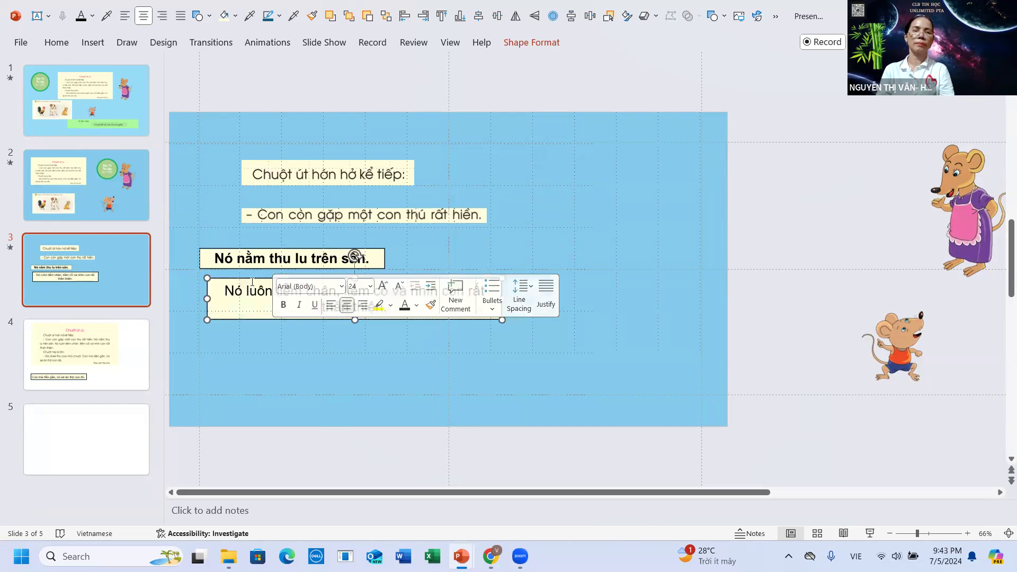
{"action": "left_click_drag", "start_coordinate": [247, 280], "coordinate": [244, 309]}
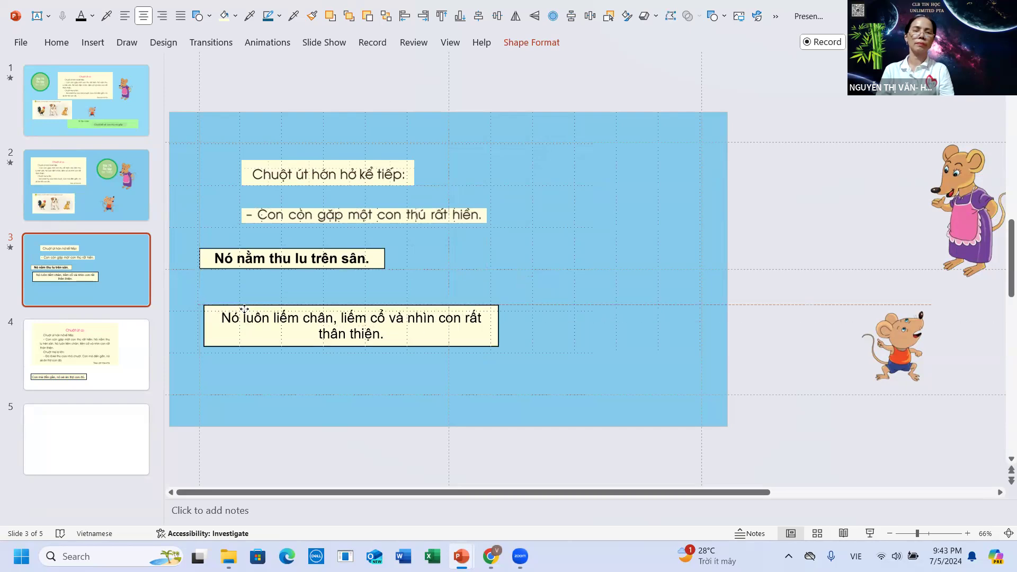
{"action": "left_click_drag", "start_coordinate": [245, 309], "coordinate": [239, 309]}
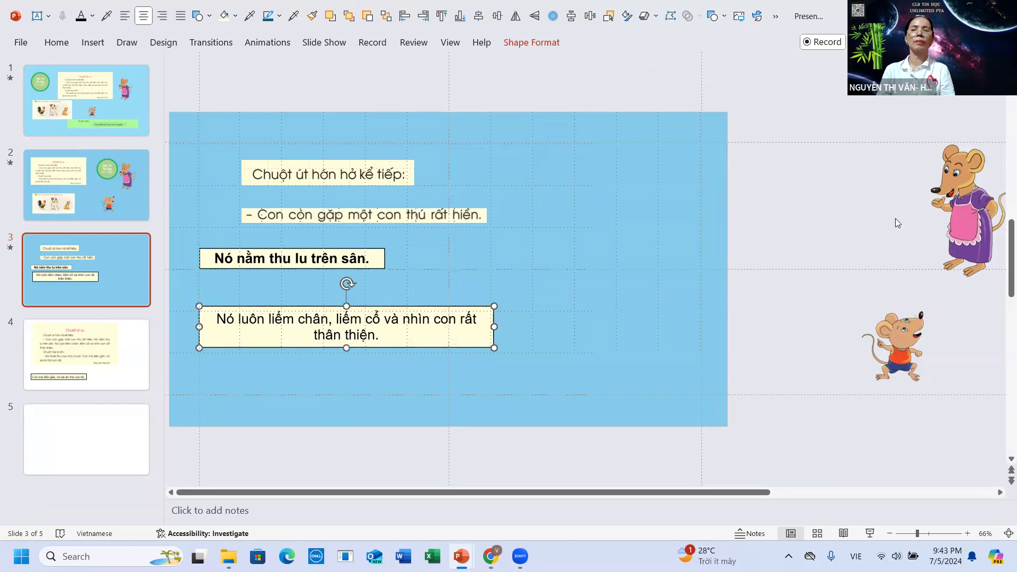
{"action": "left_click_drag", "start_coordinate": [945, 203], "coordinate": [627, 176]}
Bring the small mouse picture onto slide 3, shrink it slightly, and place it near the bottom right.
{"action": "left_click_drag", "start_coordinate": [890, 335], "coordinate": [578, 358]}
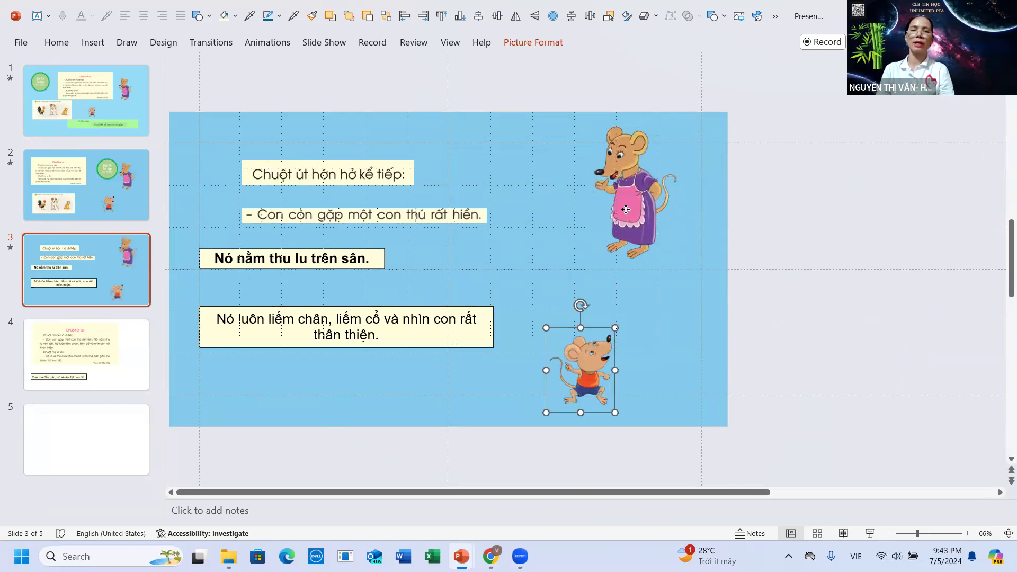
{"action": "left_click_drag", "start_coordinate": [625, 210], "coordinate": [641, 204]}
{"action": "left_click_drag", "start_coordinate": [578, 368], "coordinate": [196, 390]}
{"action": "left_click_drag", "start_coordinate": [175, 350], "coordinate": [179, 354]}
{"action": "mouse_move", "coordinate": [200, 396]}
{"action": "left_mouse_down"}
{"action": "mouse_move", "coordinate": [204, 388]}
{"action": "mouse_move", "coordinate": [626, 365]}
{"action": "left_mouse_up"}
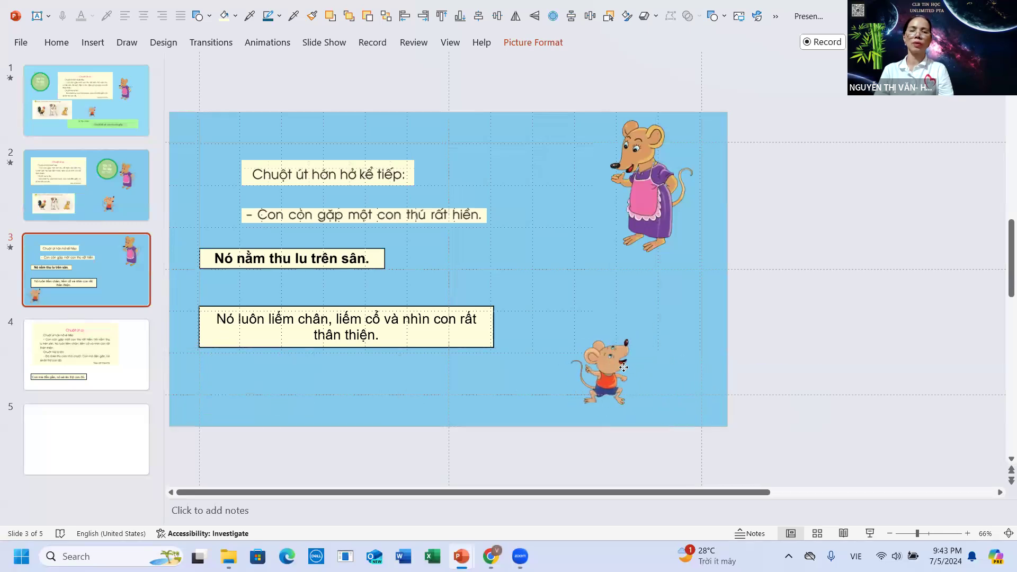
{"action": "left_click_drag", "start_coordinate": [626, 365], "coordinate": [621, 368]}
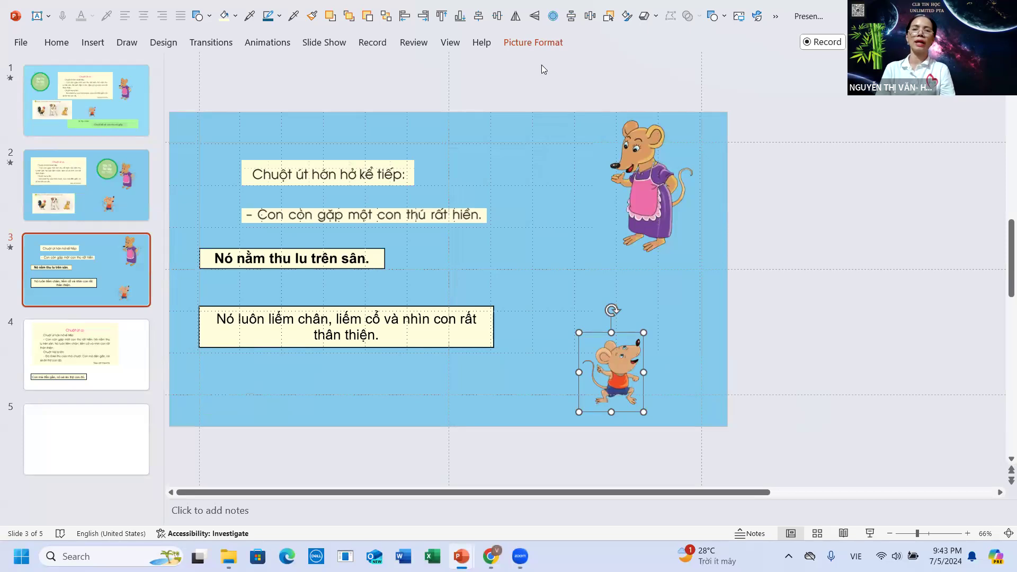
Flip the small mouse horizontally, then position and slightly shrink the mother mouse above it.
{"action": "left_click", "coordinate": [533, 42]}
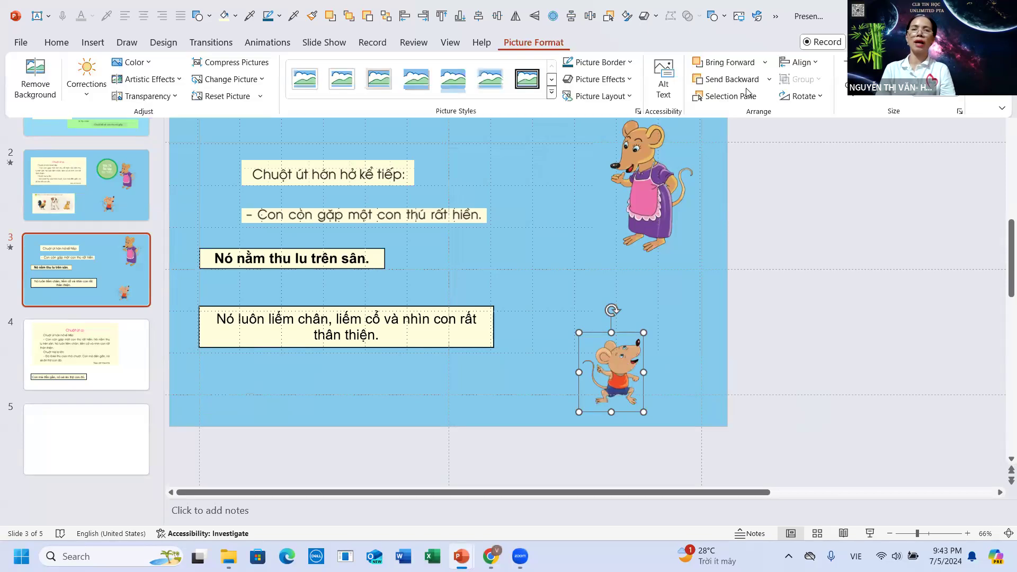
{"action": "left_click", "coordinate": [824, 97]}
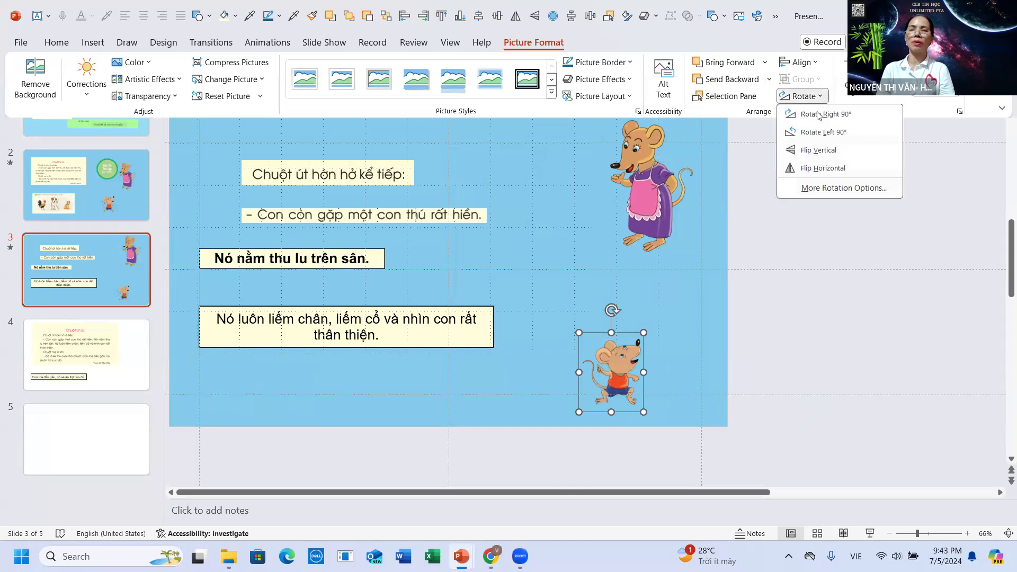
{"action": "left_click", "coordinate": [811, 169]}
{"action": "left_click", "coordinate": [608, 360]}
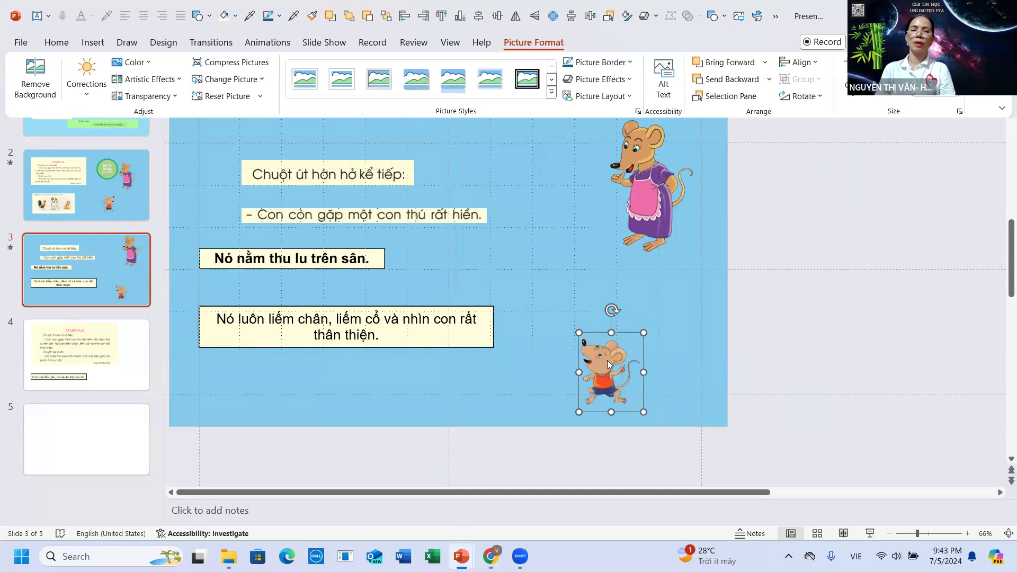
{"action": "left_click_drag", "start_coordinate": [618, 354], "coordinate": [607, 345]}
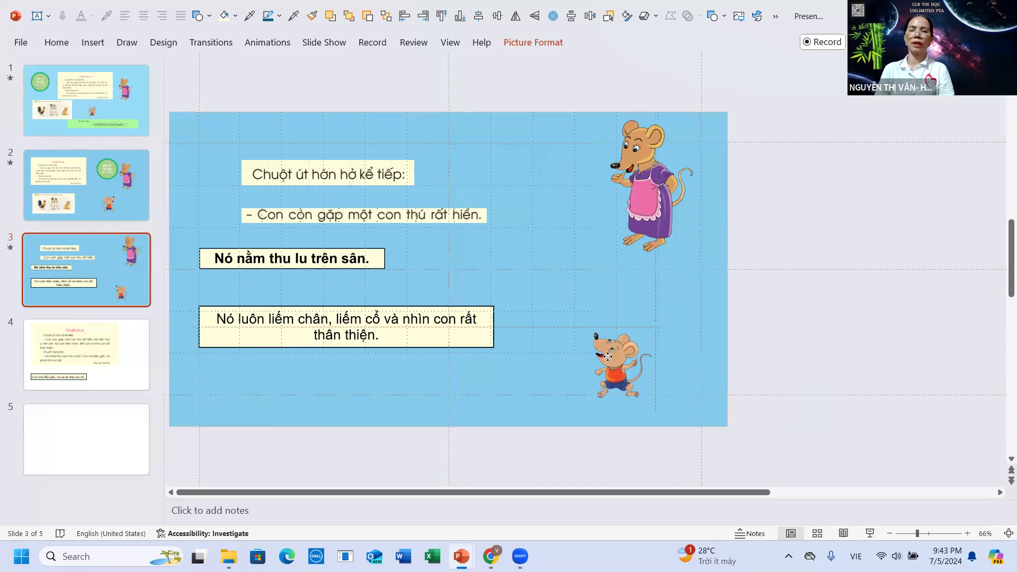
{"action": "left_click_drag", "start_coordinate": [655, 208], "coordinate": [633, 226]}
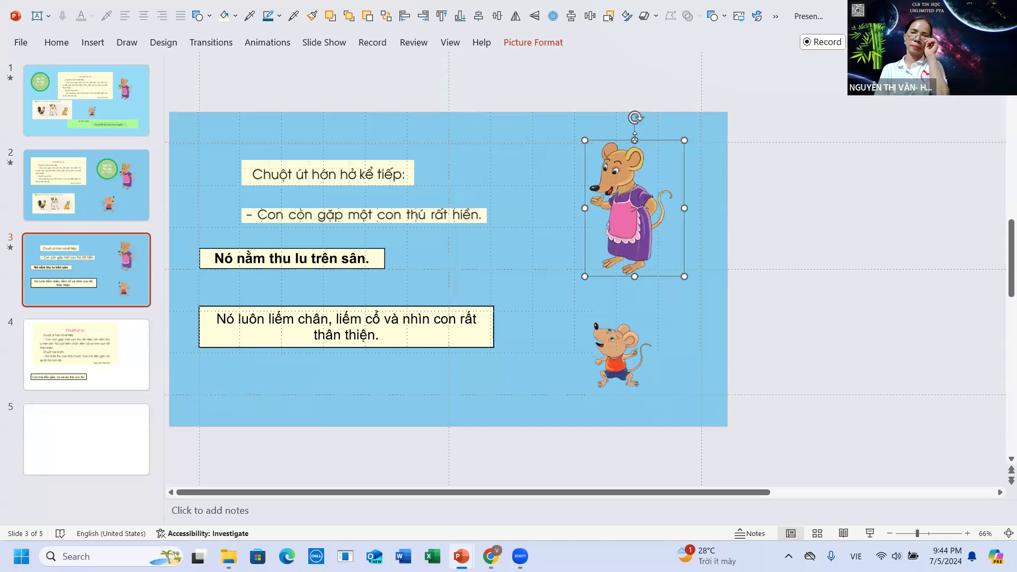
{"action": "left_click_drag", "start_coordinate": [586, 140], "coordinate": [588, 143]}
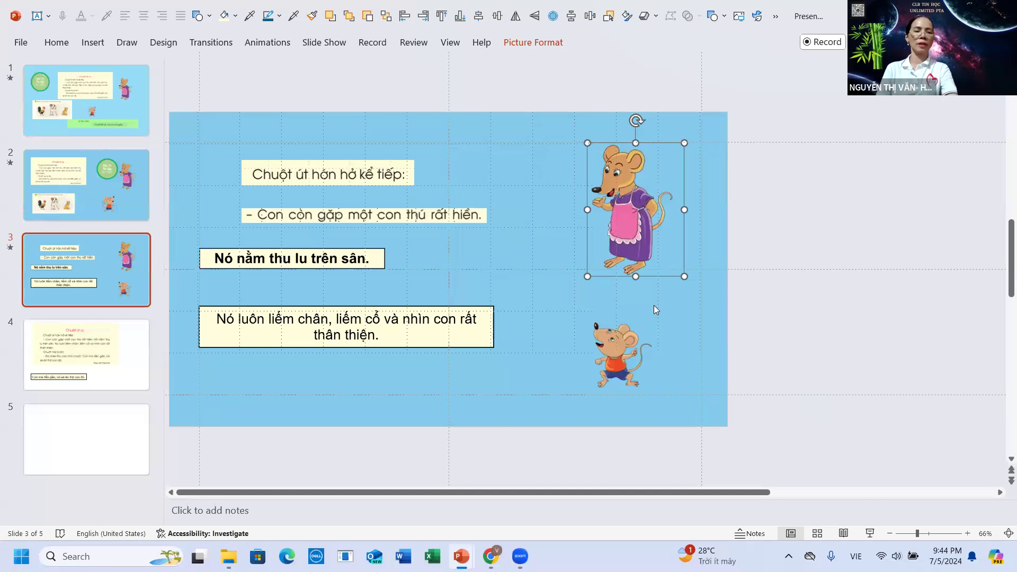
Move the three off-slide 'Chuột mẹ la lớn:' sentence boxes together next to slide 3.
{"action": "scroll", "coordinate": [657, 304], "scroll_direction": "down", "scroll_amount": 2, "text": "ctrl"}
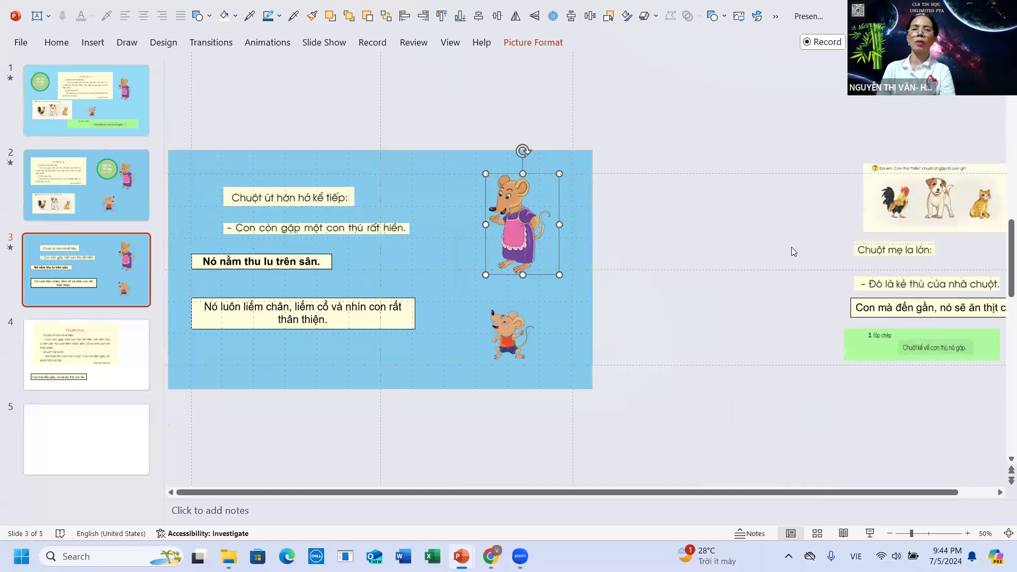
{"action": "left_click", "coordinate": [870, 252]}
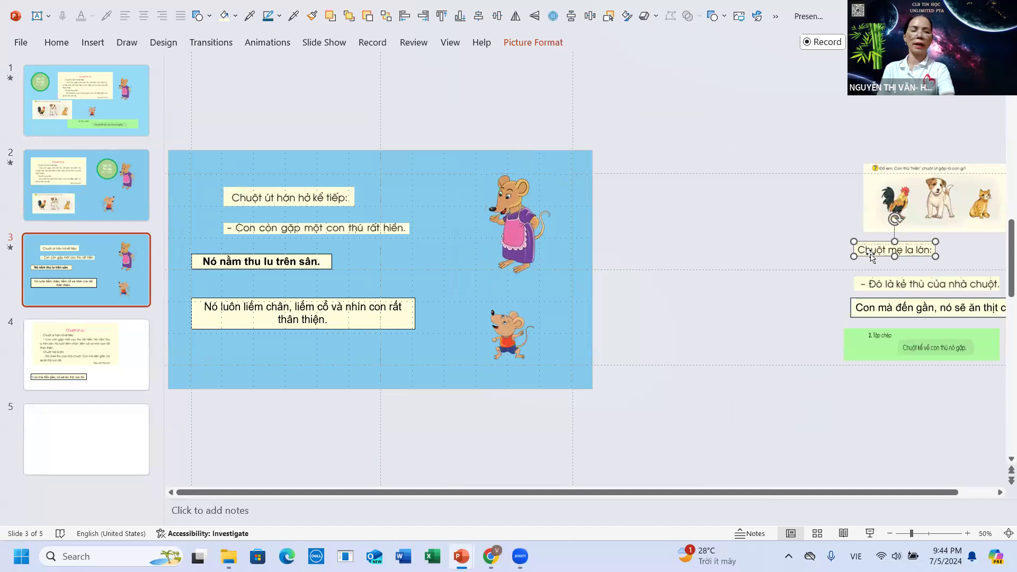
{"action": "left_click", "coordinate": [893, 281], "text": "shift"}
{"action": "left_click", "coordinate": [894, 309], "text": "shift"}
{"action": "left_click_drag", "start_coordinate": [885, 257], "coordinate": [631, 201]}
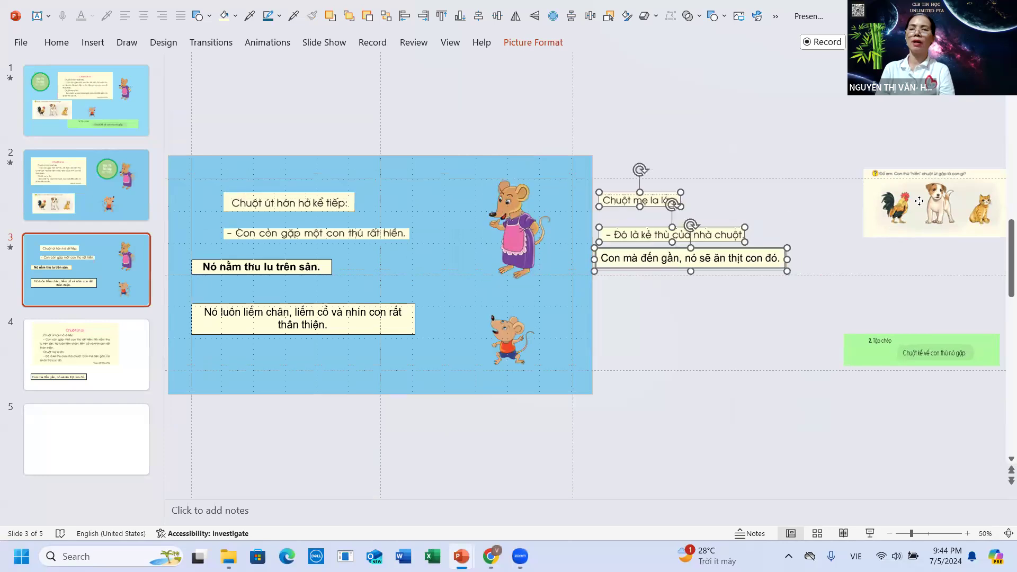
Place the animal picture under the text boxes and the green '2. Tập chép' box below it.
{"action": "left_click_drag", "start_coordinate": [878, 200], "coordinate": [710, 317]}
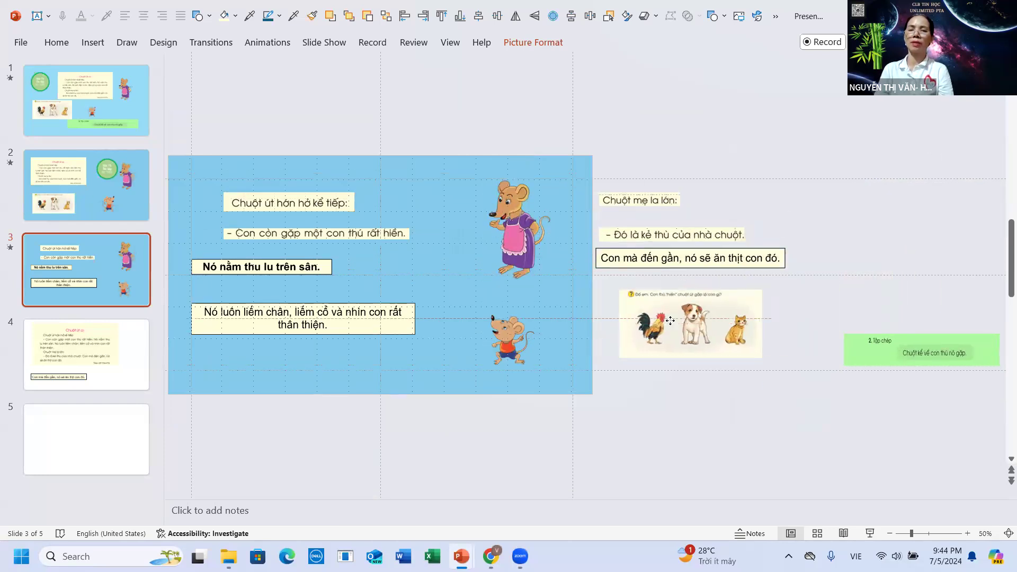
{"action": "left_click_drag", "start_coordinate": [710, 318], "coordinate": [619, 325]}
{"action": "left_click_drag", "start_coordinate": [918, 360], "coordinate": [828, 315]}
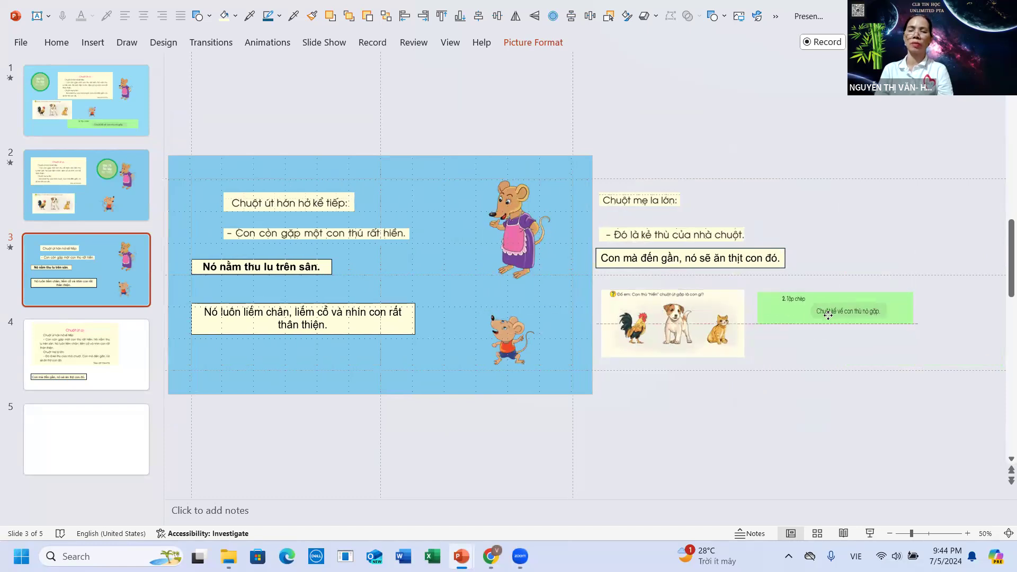
{"action": "left_click_drag", "start_coordinate": [828, 347], "coordinate": [827, 351]}
{"action": "left_click_drag", "start_coordinate": [780, 376], "coordinate": [675, 379]}
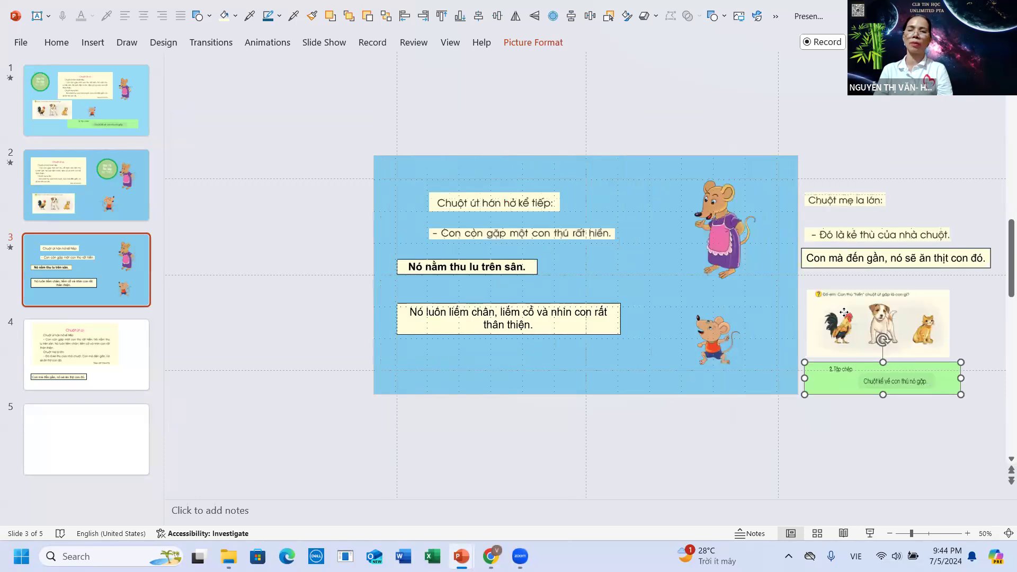
Tighten the column by nudging the sentence boxes, animal picture and green box closer together.
{"action": "left_click_drag", "start_coordinate": [833, 316], "coordinate": [835, 310]}
{"action": "left_click", "coordinate": [849, 369]}
{"action": "left_click_drag", "start_coordinate": [850, 369], "coordinate": [849, 364]}
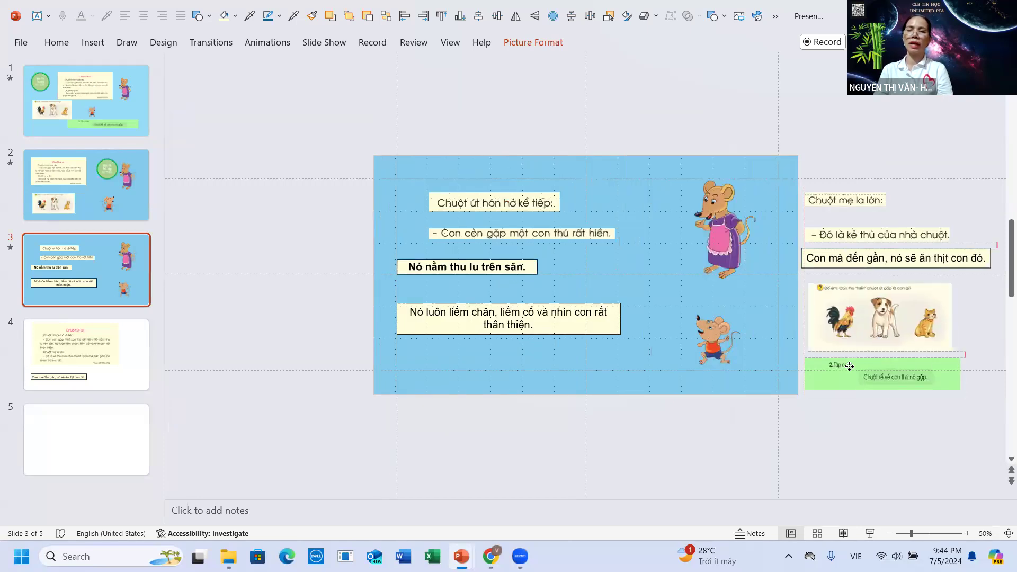
{"action": "left_click", "coordinate": [846, 233]}
{"action": "left_click_drag", "start_coordinate": [846, 234], "coordinate": [846, 224]}
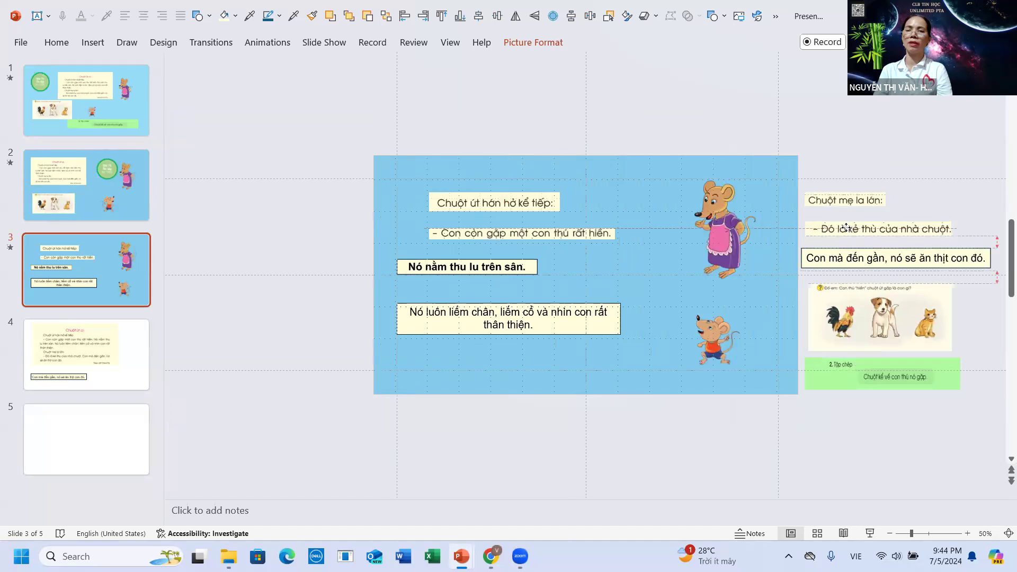
{"action": "left_click_drag", "start_coordinate": [847, 258], "coordinate": [851, 253]}
{"action": "left_click_drag", "start_coordinate": [851, 300], "coordinate": [850, 291]}
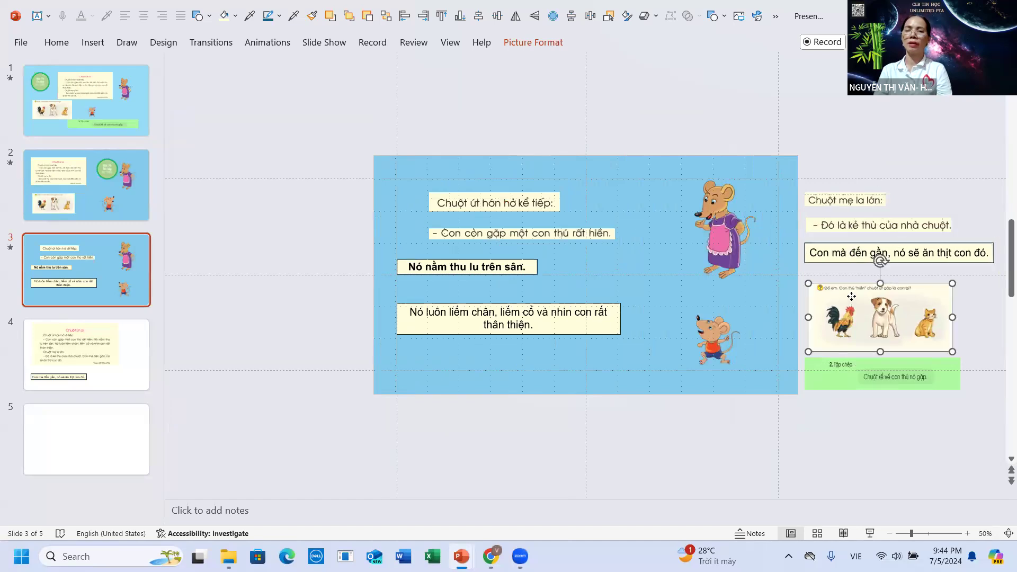
{"action": "left_click_drag", "start_coordinate": [857, 376], "coordinate": [869, 371]}
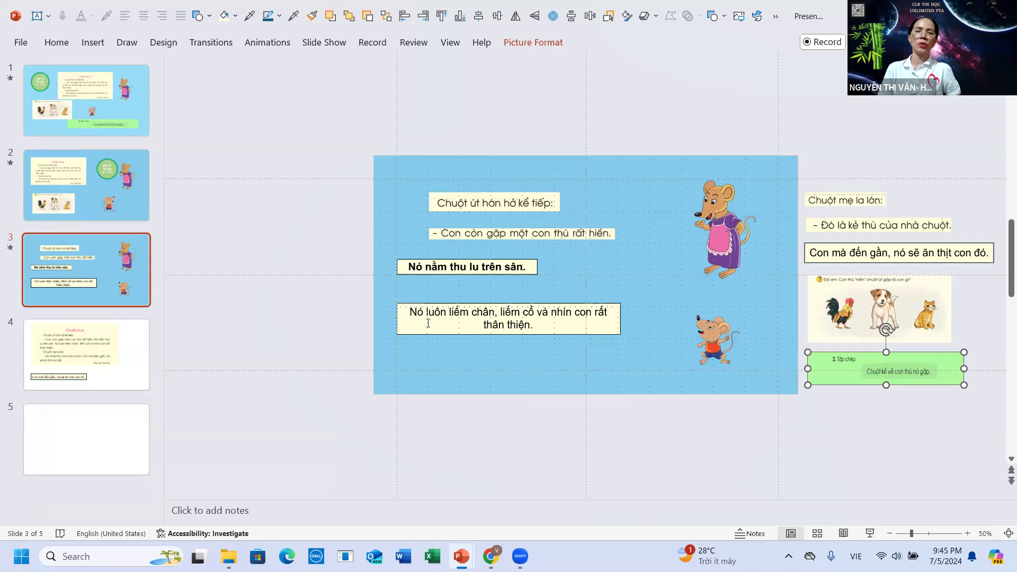
Widen the 'Nó luôn liếm chân…' box so its text fits on one line, nudging it up slightly.
{"action": "left_click", "coordinate": [601, 323]}
{"action": "left_click_drag", "start_coordinate": [621, 318], "coordinate": [656, 319]}
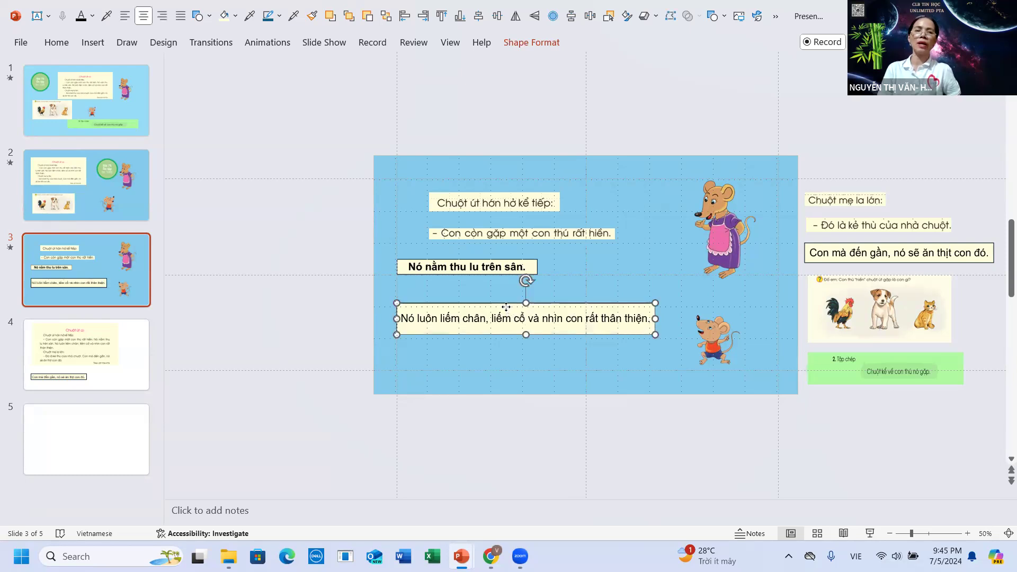
{"action": "left_click_drag", "start_coordinate": [506, 307], "coordinate": [505, 309]}
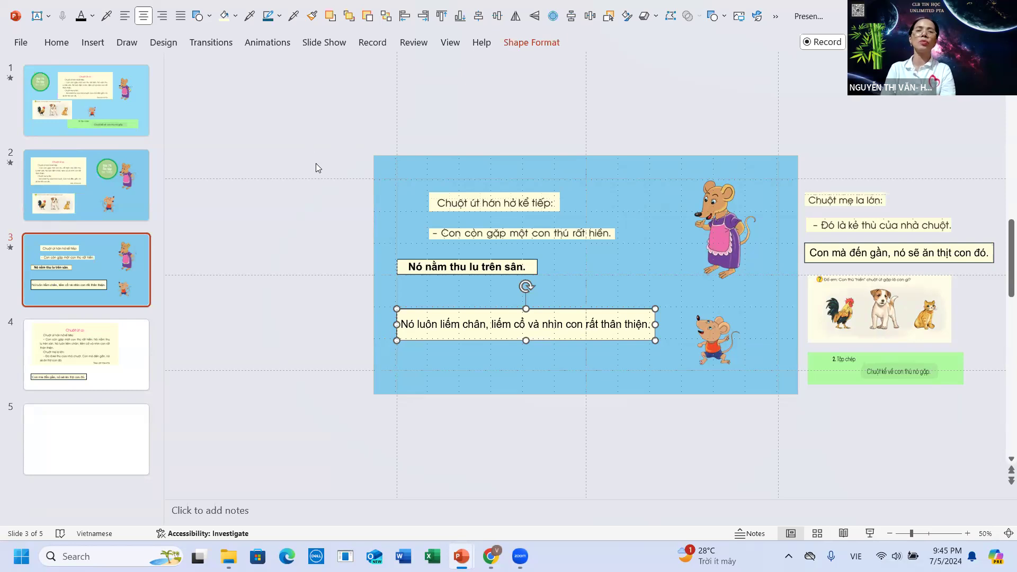
Marquee-select every object on and beside the slide, then clear the selection.
{"action": "left_click", "coordinate": [326, 154]}
{"action": "left_click_drag", "start_coordinate": [334, 119], "coordinate": [1001, 456]}
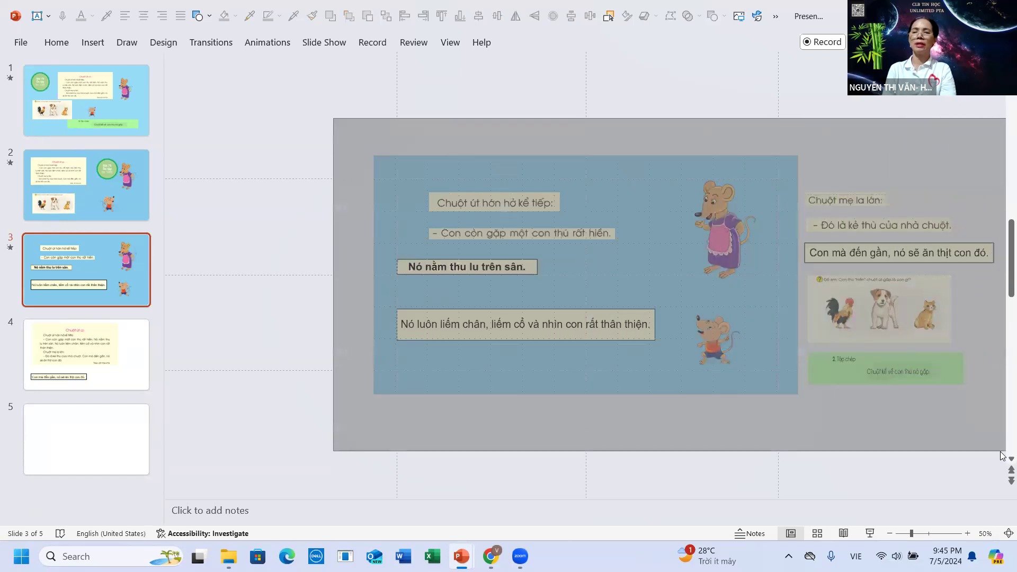
{"action": "left_click_drag", "start_coordinate": [1002, 455], "coordinate": [1003, 454]}
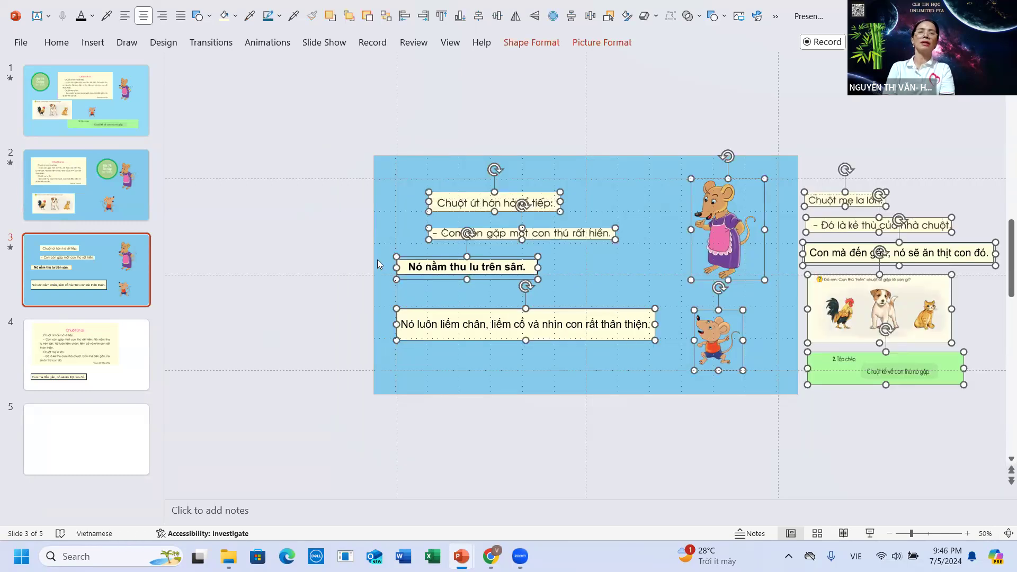
{"action": "left_click", "coordinate": [342, 139]}
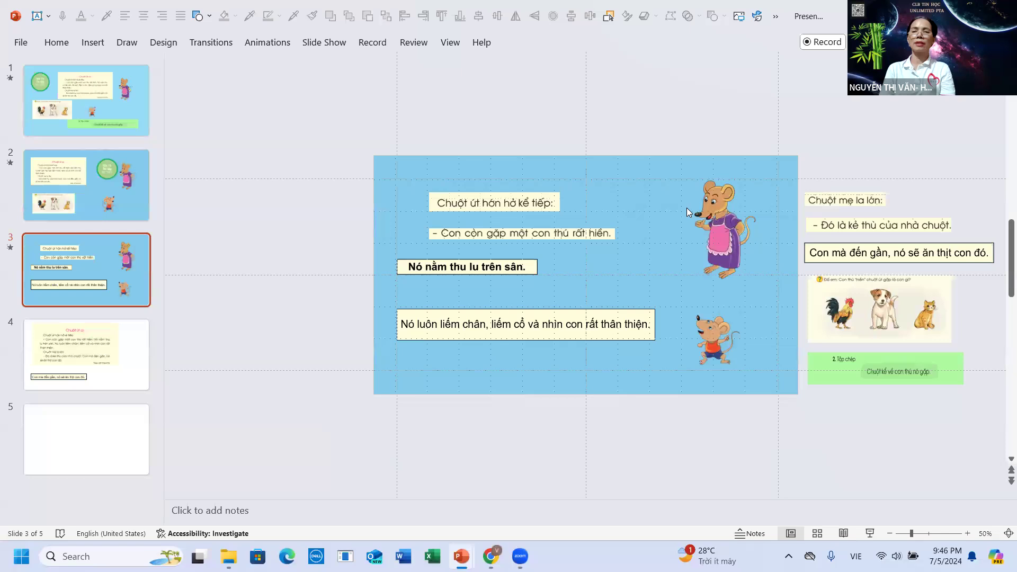
Copy the three off-slide mother-mouse sentence boxes.
{"action": "left_click", "coordinate": [845, 206]}
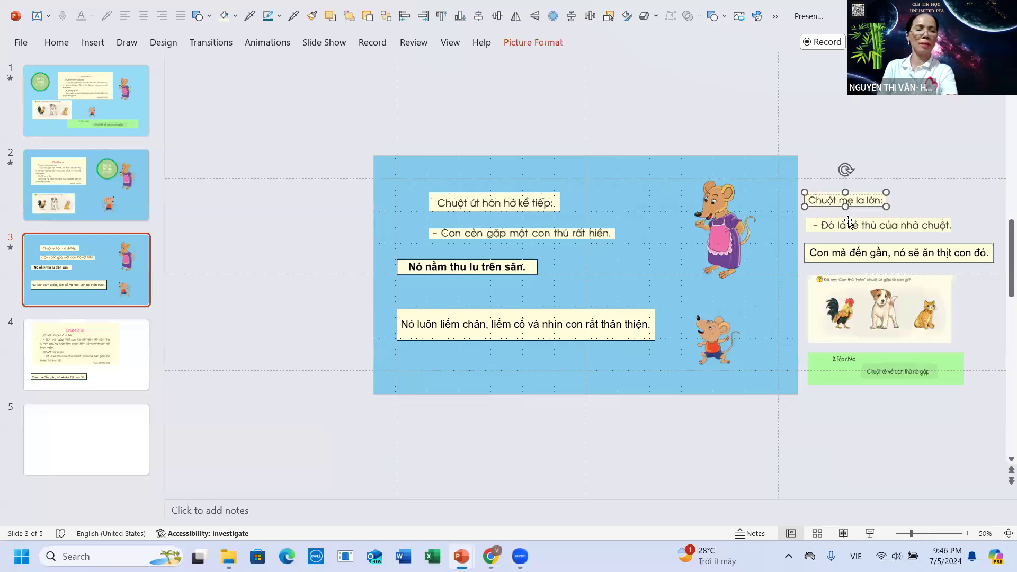
{"action": "left_click", "coordinate": [858, 227], "text": "shift"}
{"action": "left_click", "coordinate": [864, 256], "text": "shift"}
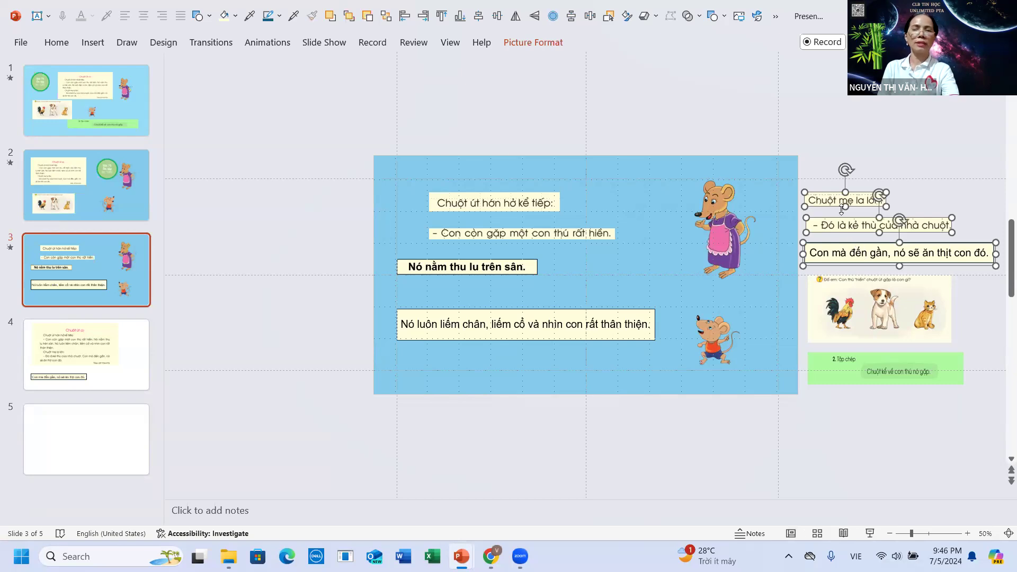
{"action": "left_click", "coordinate": [56, 45]}
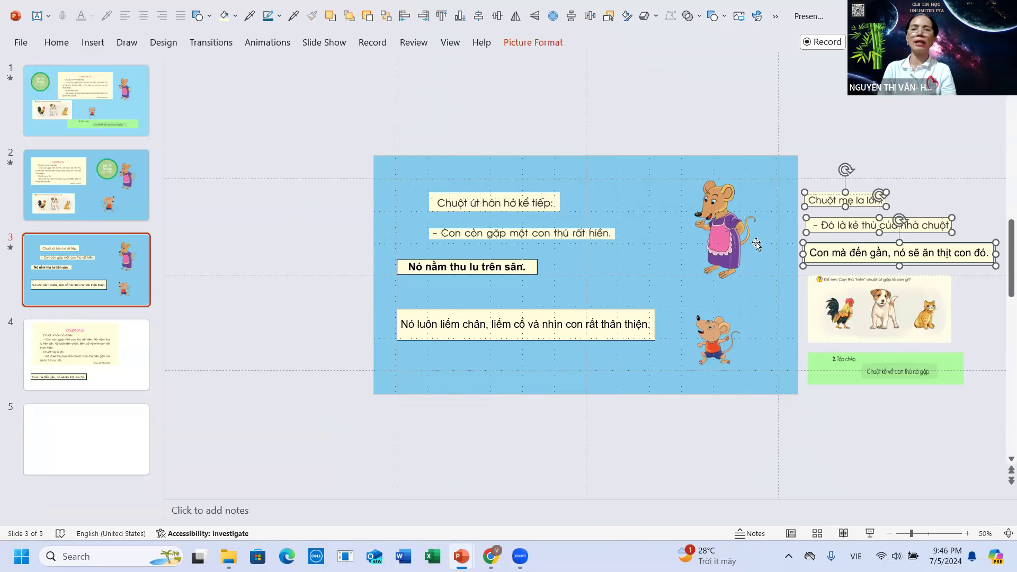
{"action": "left_click", "coordinate": [57, 43]}
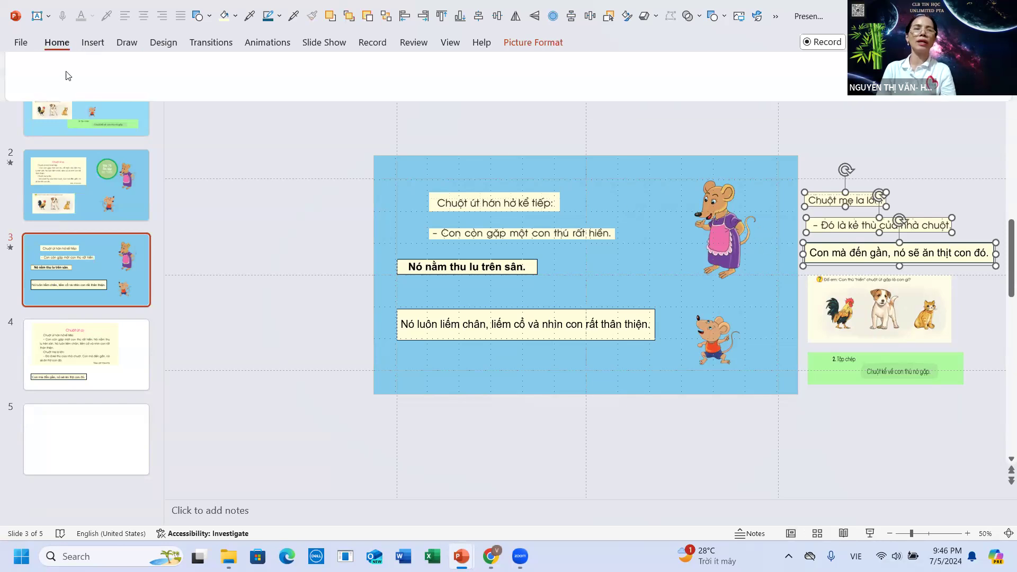
{"action": "left_click", "coordinate": [53, 80]}
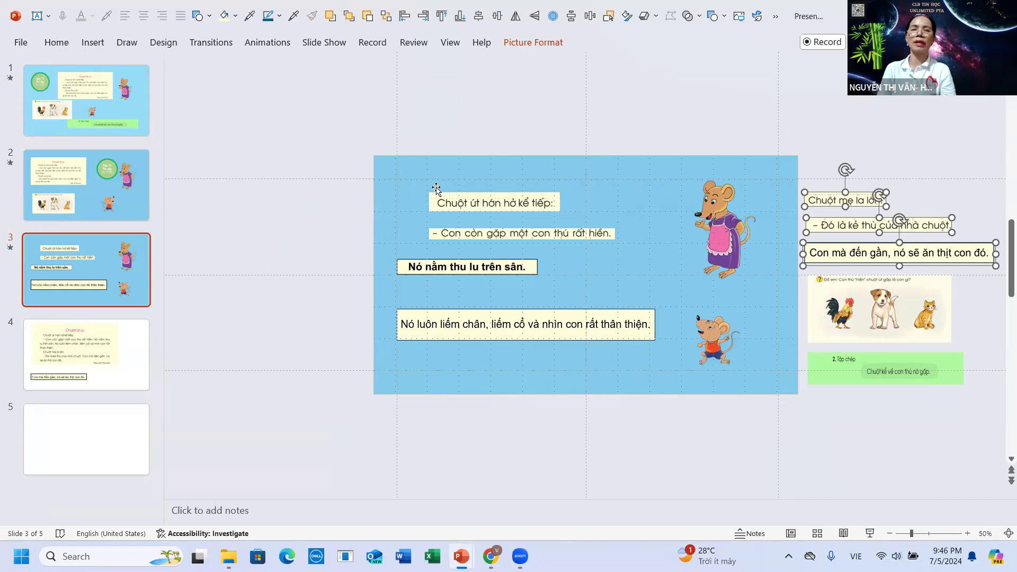
Paste a copy of the three sentence boxes and place it left of the slide.
{"action": "left_click", "coordinate": [275, 205]}
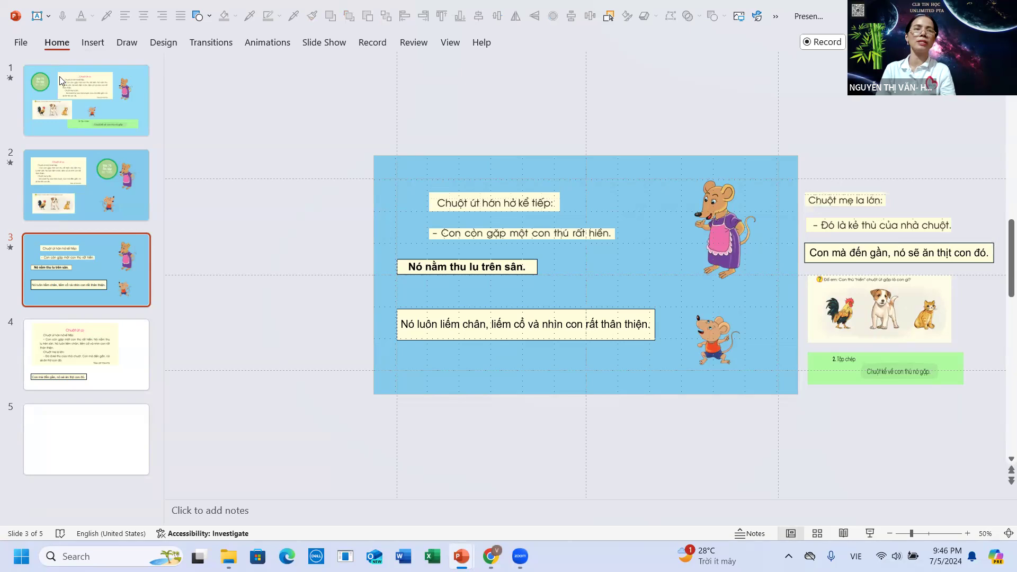
{"action": "left_click", "coordinate": [56, 42]}
{"action": "left_click", "coordinate": [27, 71]}
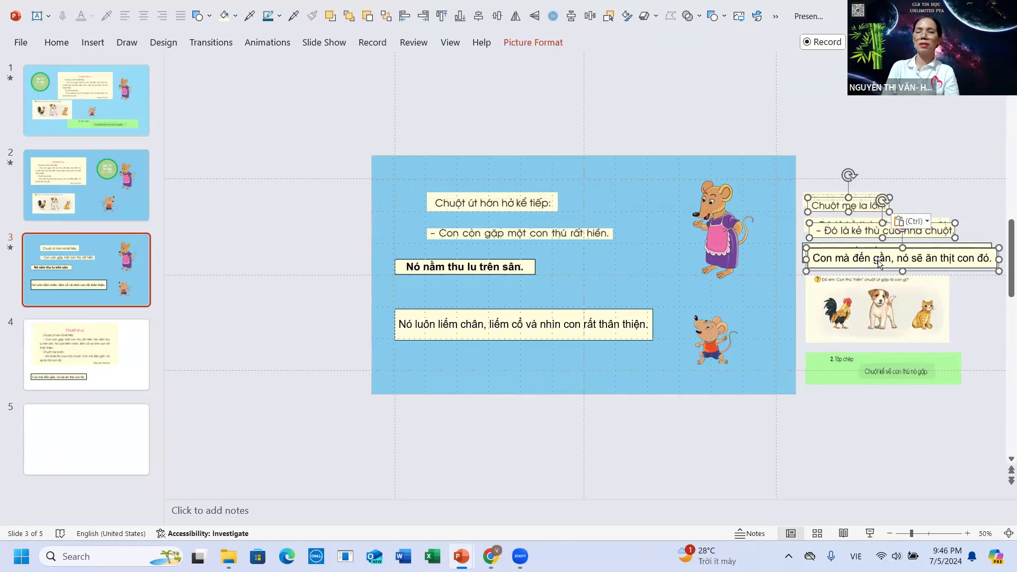
{"action": "left_click_drag", "start_coordinate": [878, 262], "coordinate": [269, 269]}
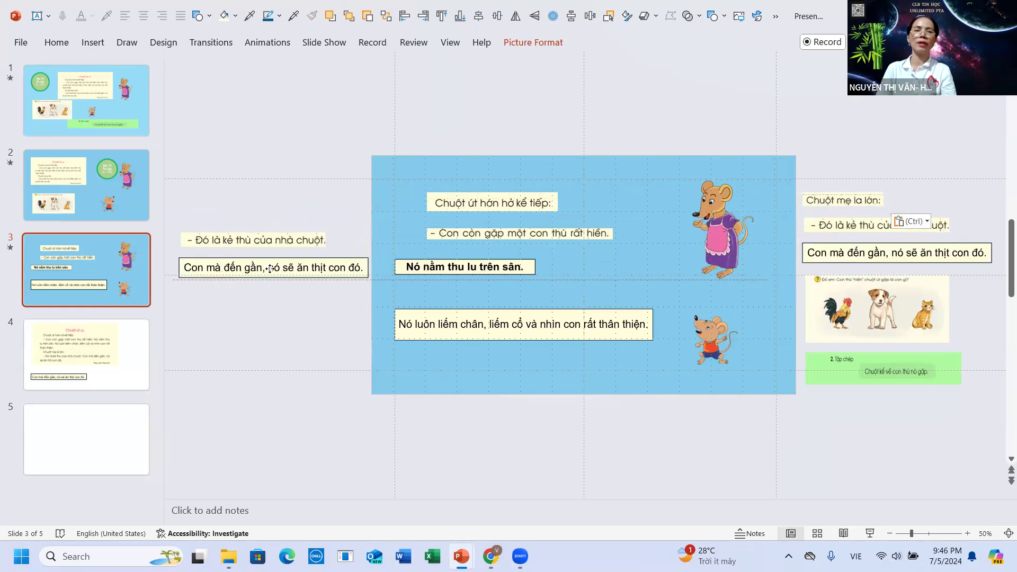
{"action": "left_click_drag", "start_coordinate": [270, 269], "coordinate": [313, 280]}
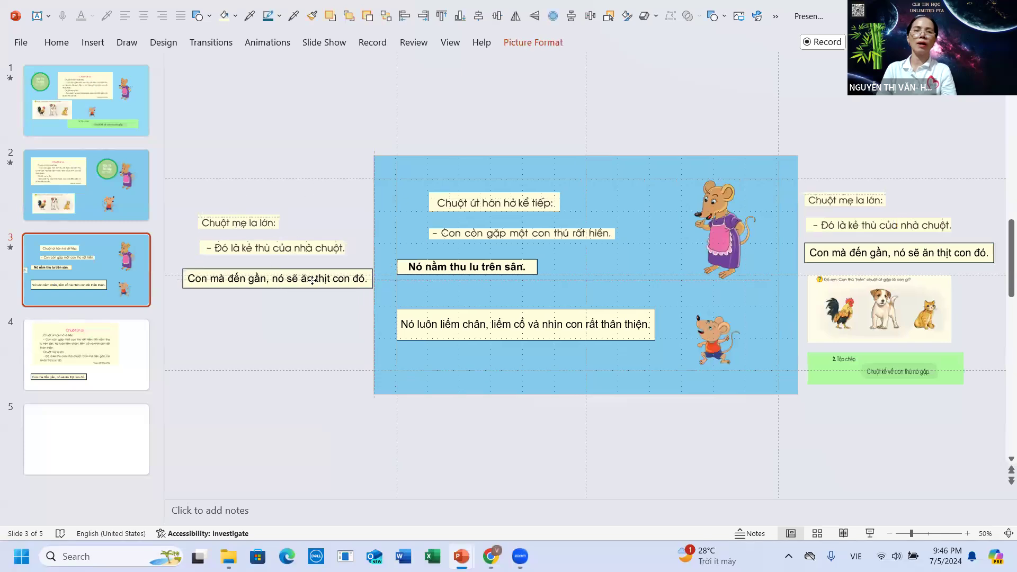
{"action": "left_click", "coordinate": [303, 253]}
{"action": "left_click_drag", "start_coordinate": [302, 254], "coordinate": [300, 253]}
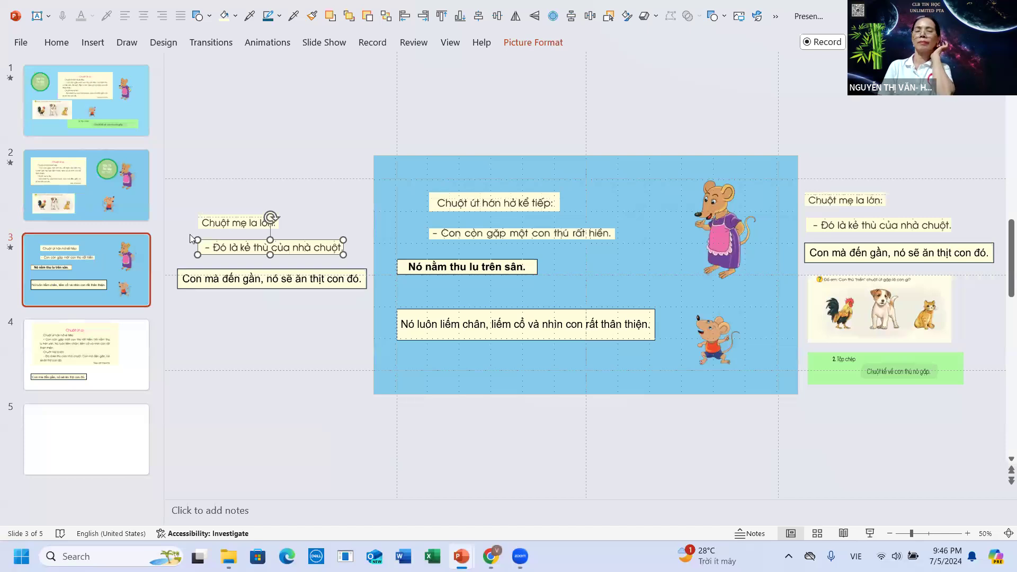
Cut the three pasted boxes from the left of the slide and go to slide 4.
{"action": "left_click", "coordinate": [214, 224]}
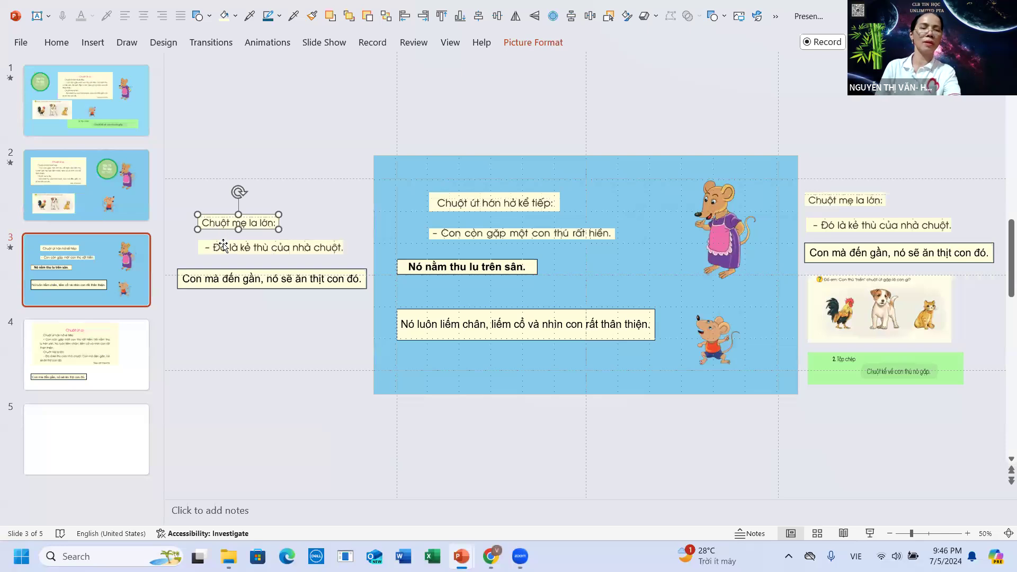
{"action": "left_click", "coordinate": [224, 246], "text": "shift"}
{"action": "left_click", "coordinate": [220, 277], "text": "shift"}
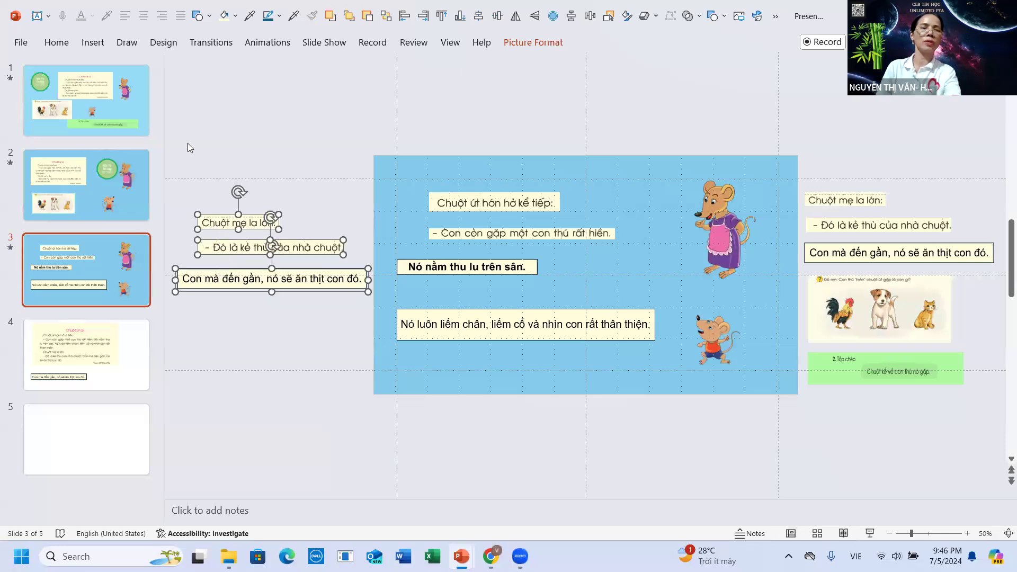
{"action": "left_click", "coordinate": [64, 45]}
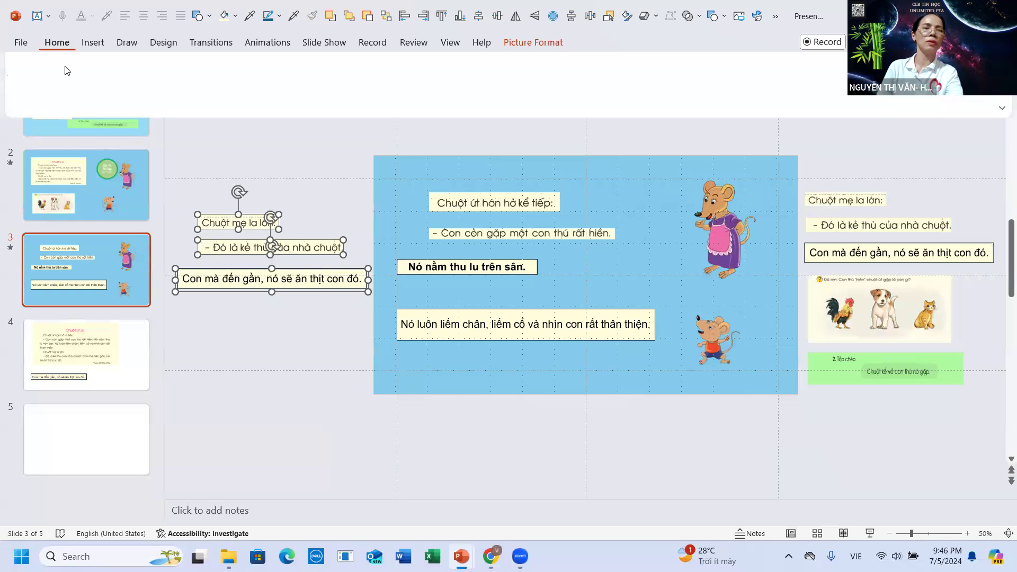
{"action": "left_click", "coordinate": [50, 62]}
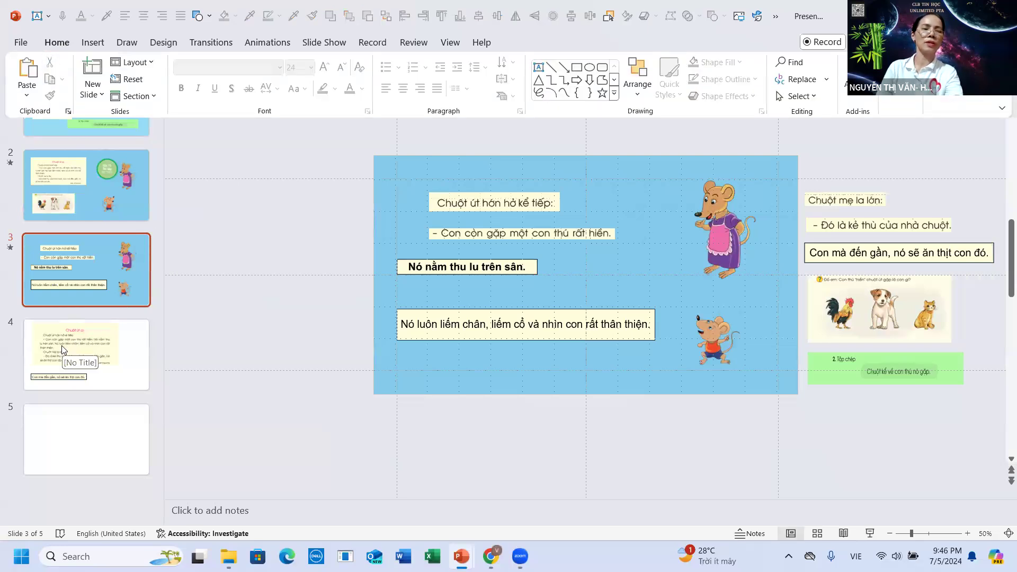
{"action": "left_click", "coordinate": [44, 357]}
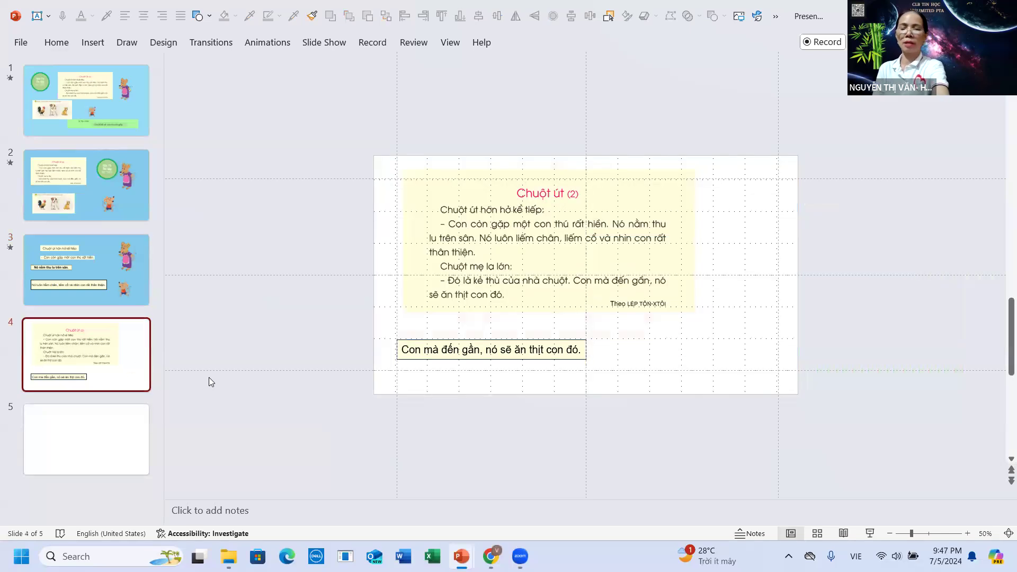
Delete the old story slide 4 and paste the three sentence boxes in its place.
{"action": "key", "text": "Delete"}
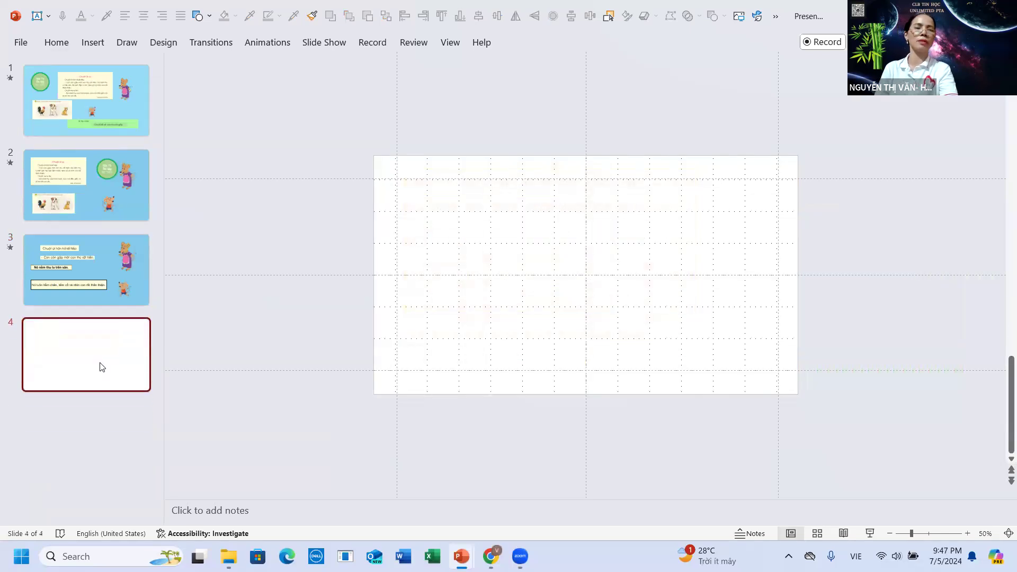
{"action": "key", "text": "ctrl+v"}
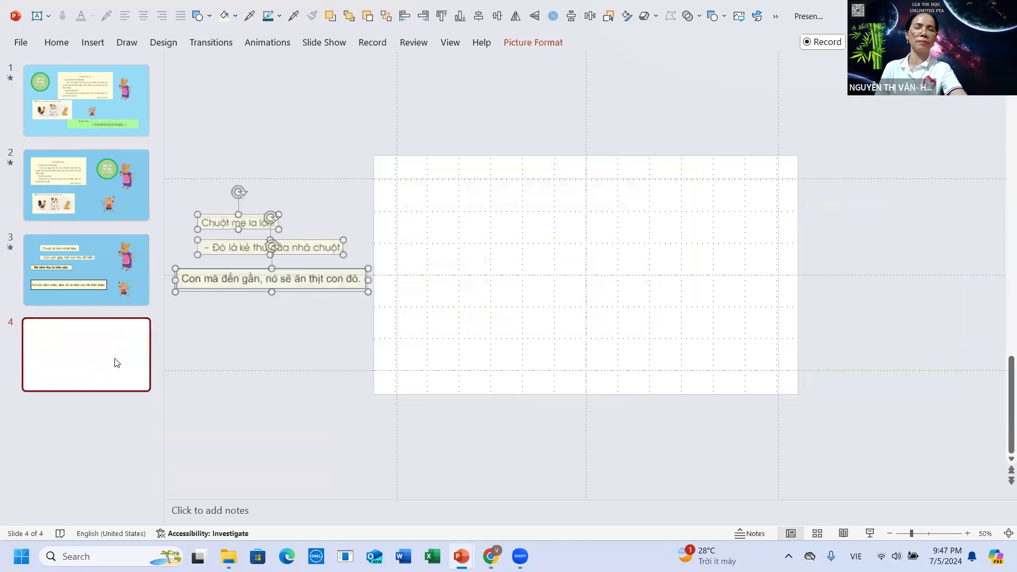
{"action": "left_click", "coordinate": [333, 195]}
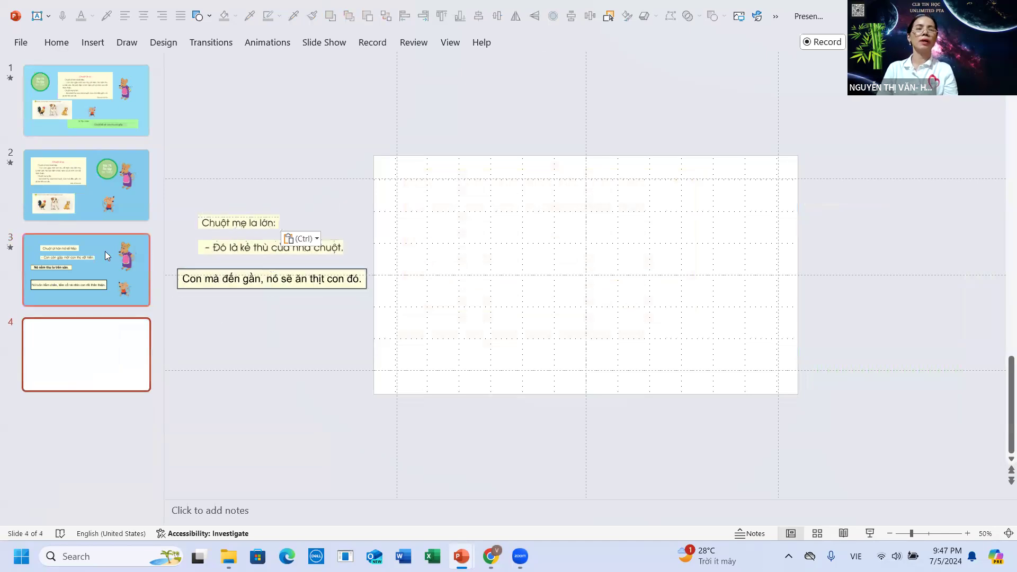
Select all objects on and beside slide 3 and apply the Morph transition.
{"action": "left_click", "coordinate": [104, 252]}
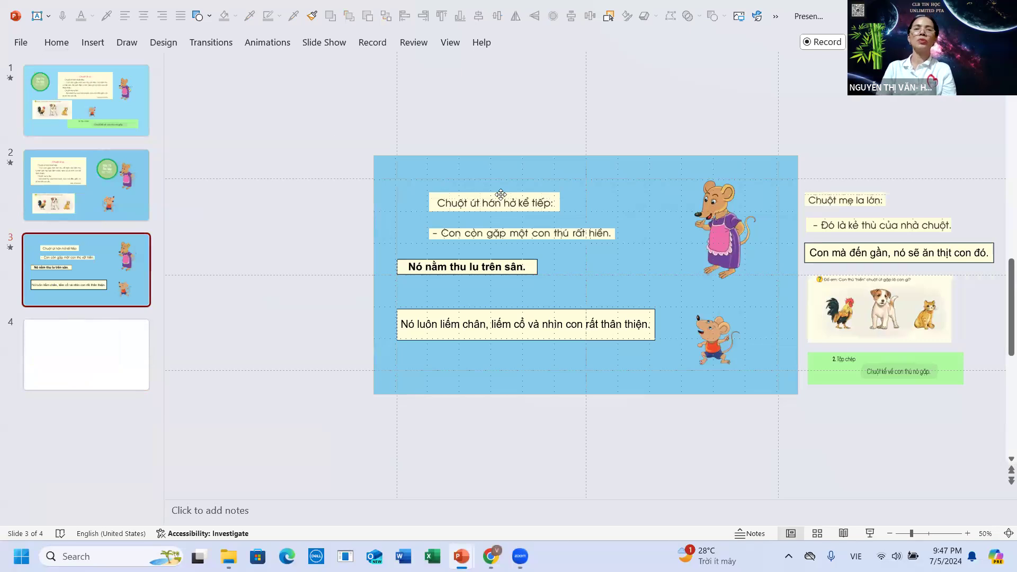
{"action": "left_click_drag", "start_coordinate": [329, 123], "coordinate": [1002, 461]}
{"action": "left_click", "coordinate": [204, 48]}
{"action": "left_click", "coordinate": [149, 80]}
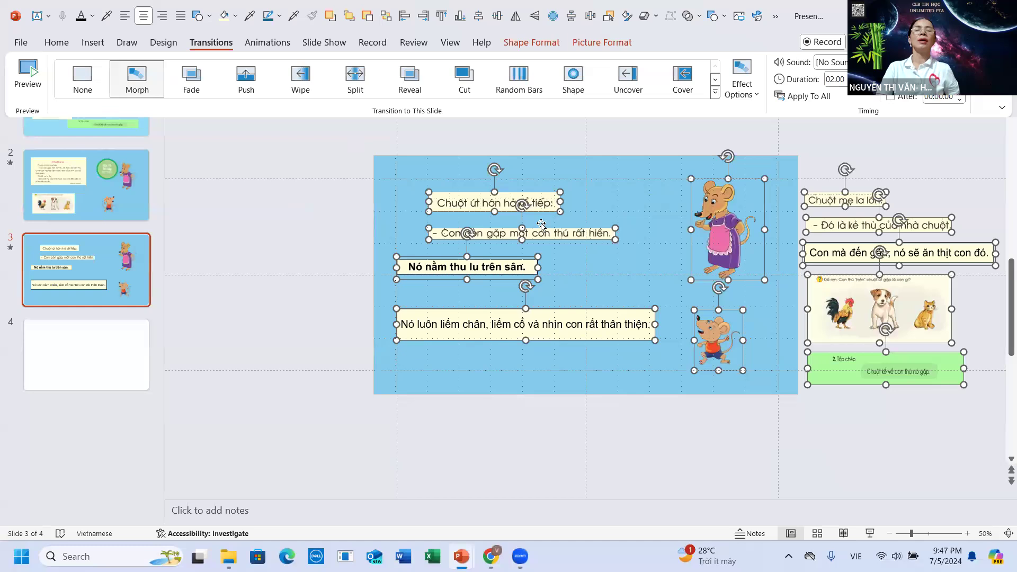
Copy all of slide 3's boxes, mice, animal picture and green box onto slide 4.
{"action": "left_click", "coordinate": [84, 342]}
{"action": "left_click", "coordinate": [85, 342]}
{"action": "key", "text": "ctrl+v"}
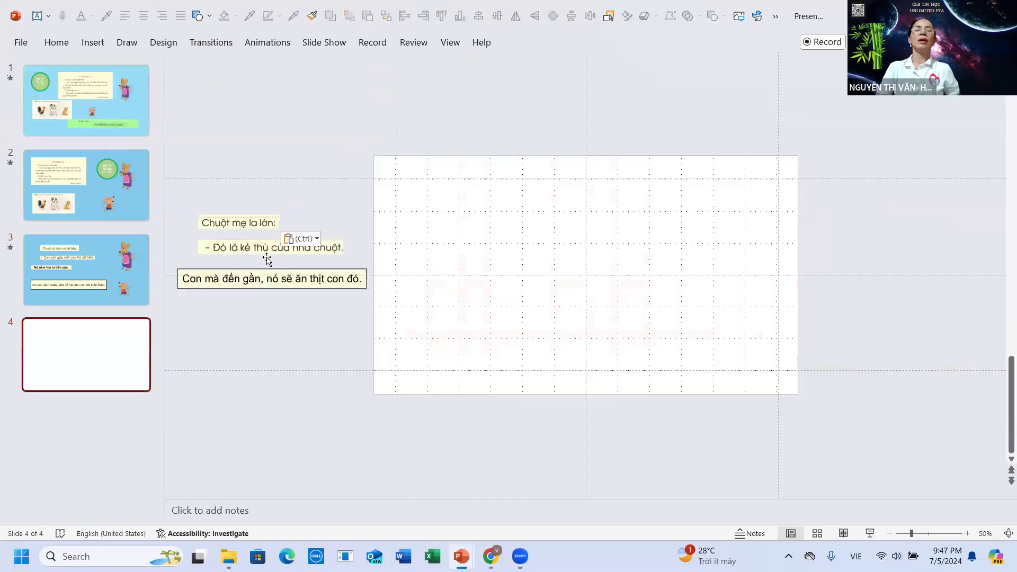
{"action": "left_click", "coordinate": [103, 266]}
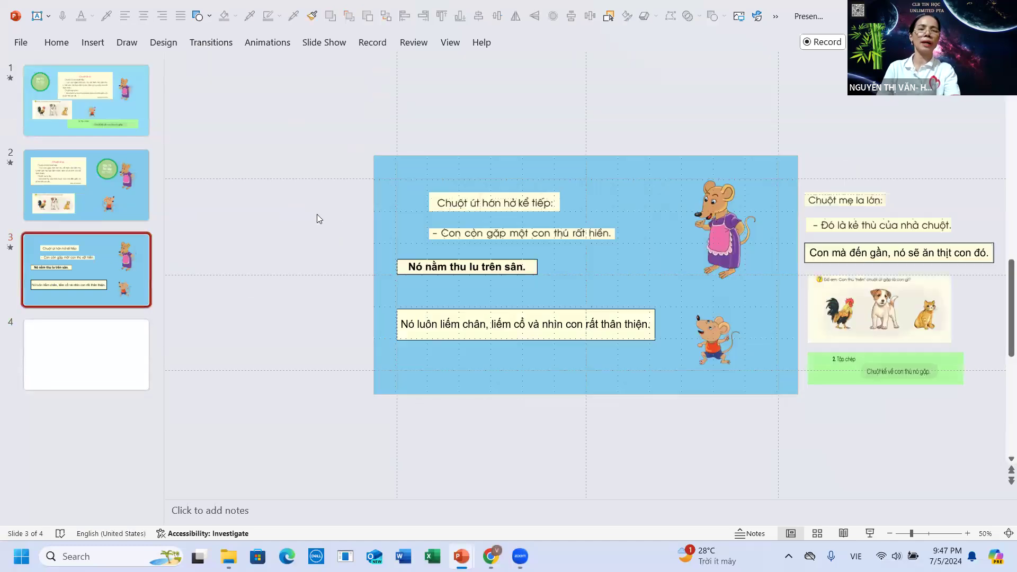
{"action": "left_click_drag", "start_coordinate": [541, 267], "coordinate": [1002, 440]}
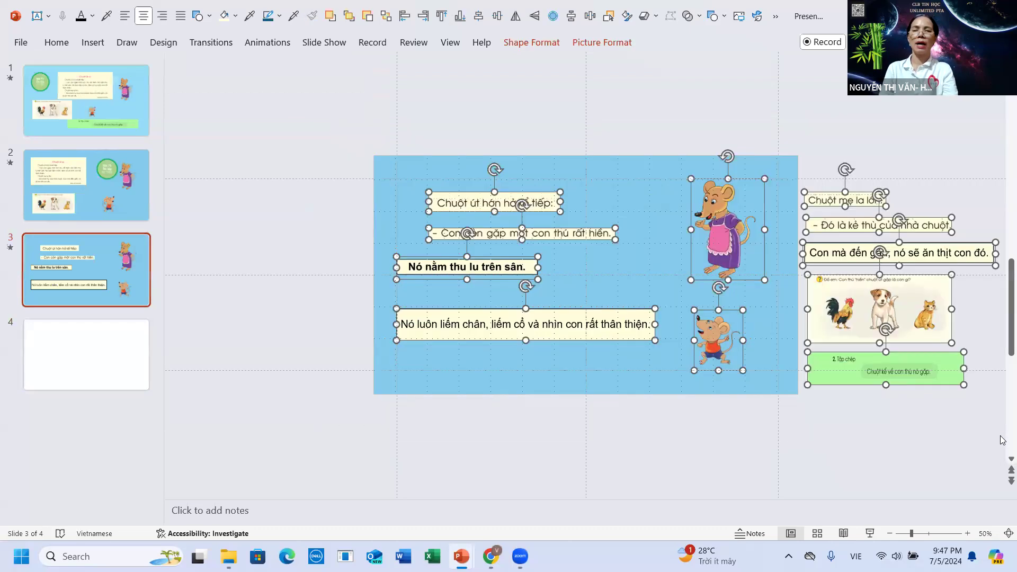
{"action": "left_click", "coordinate": [50, 48]}
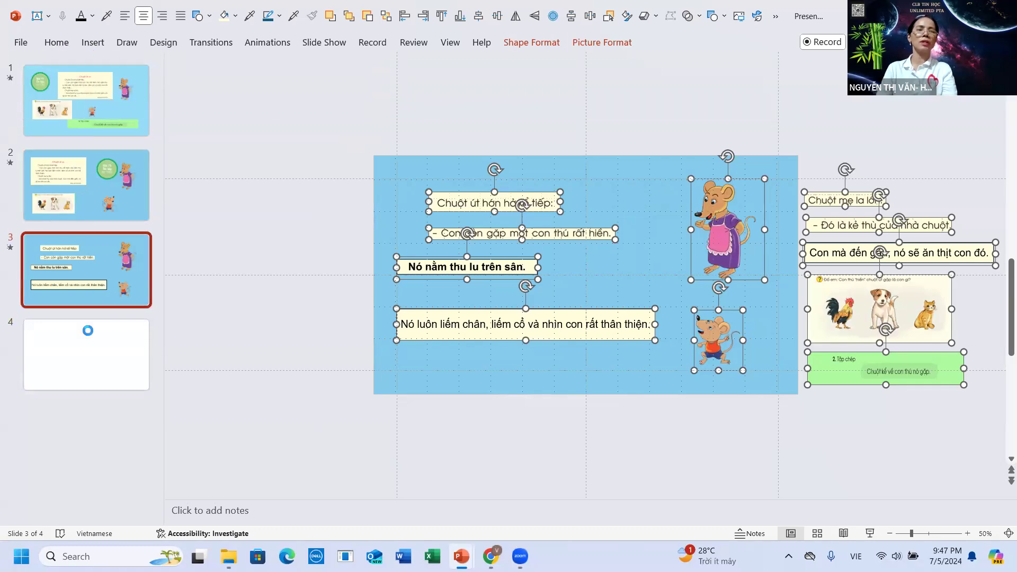
{"action": "left_click", "coordinate": [88, 342]}
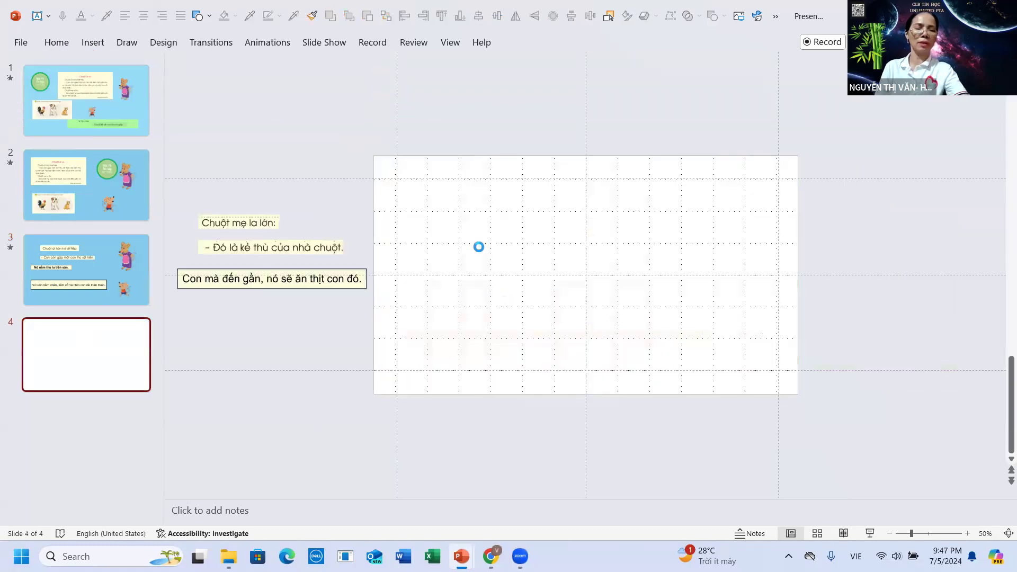
{"action": "left_click", "coordinate": [56, 42]}
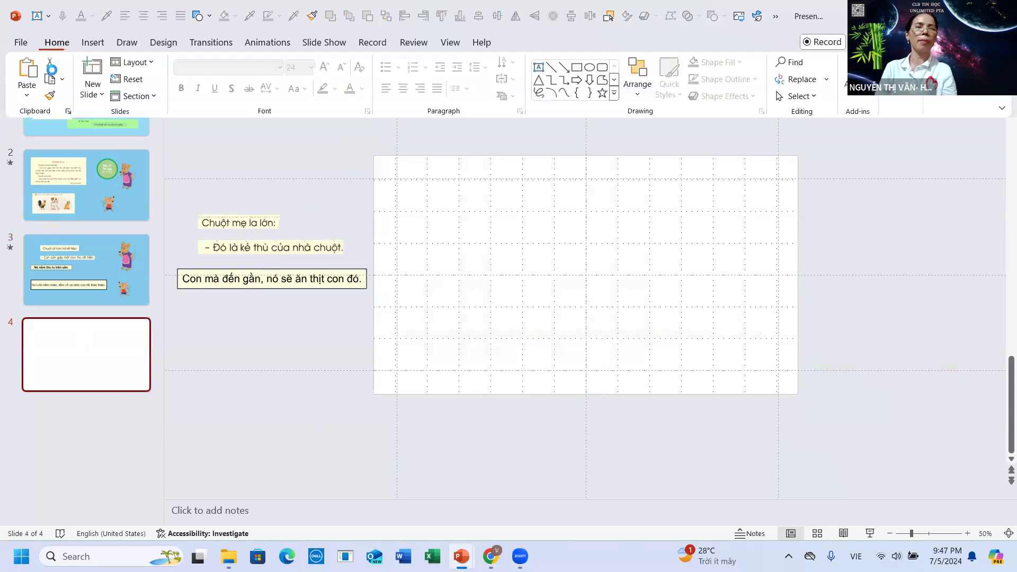
{"action": "left_click", "coordinate": [461, 240]}
{"action": "key", "text": "ctrl+v"}
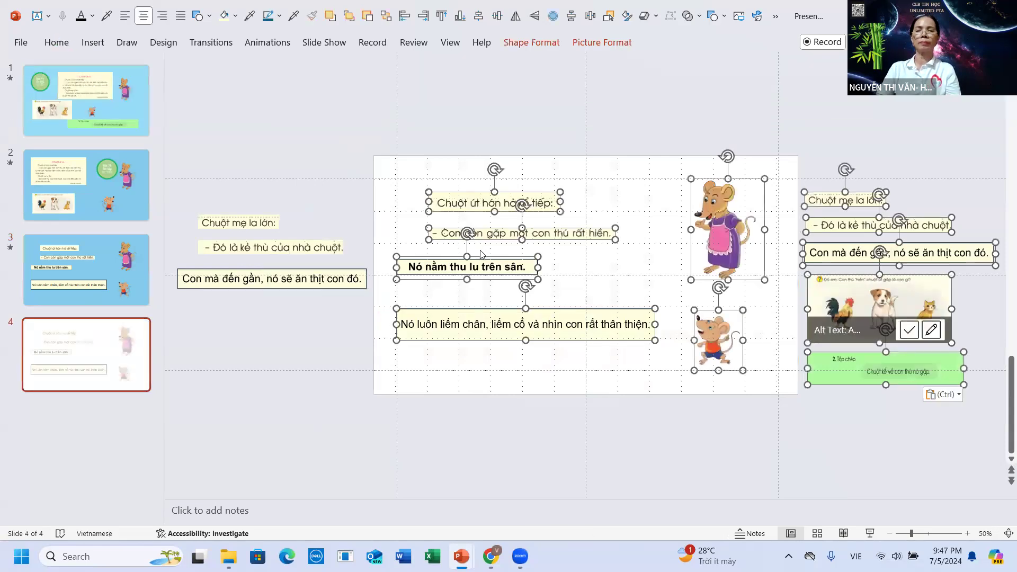
{"action": "left_click", "coordinate": [596, 191]}
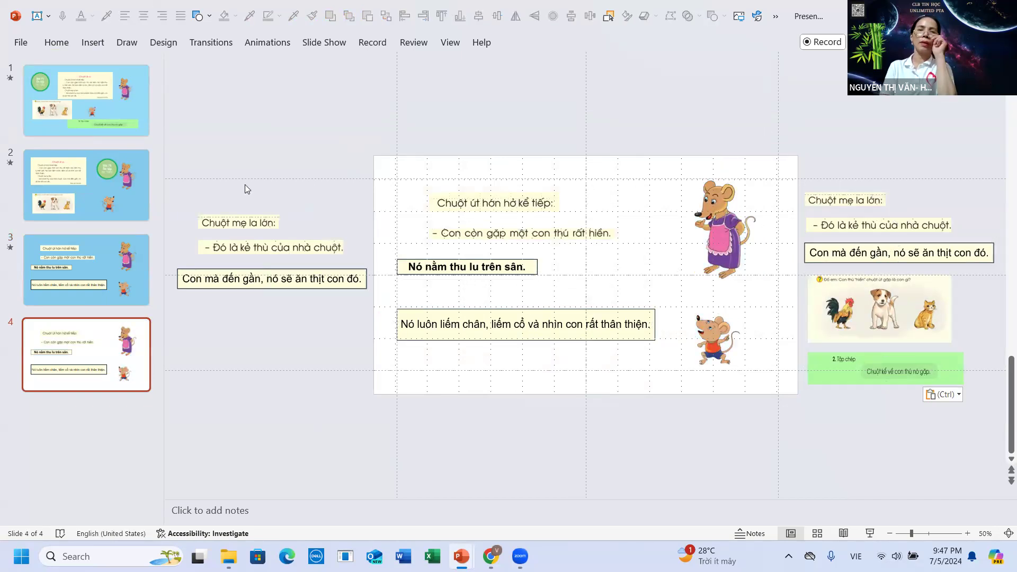
{"action": "right_click", "coordinate": [609, 193]}
{"action": "key", "text": "Escape"}
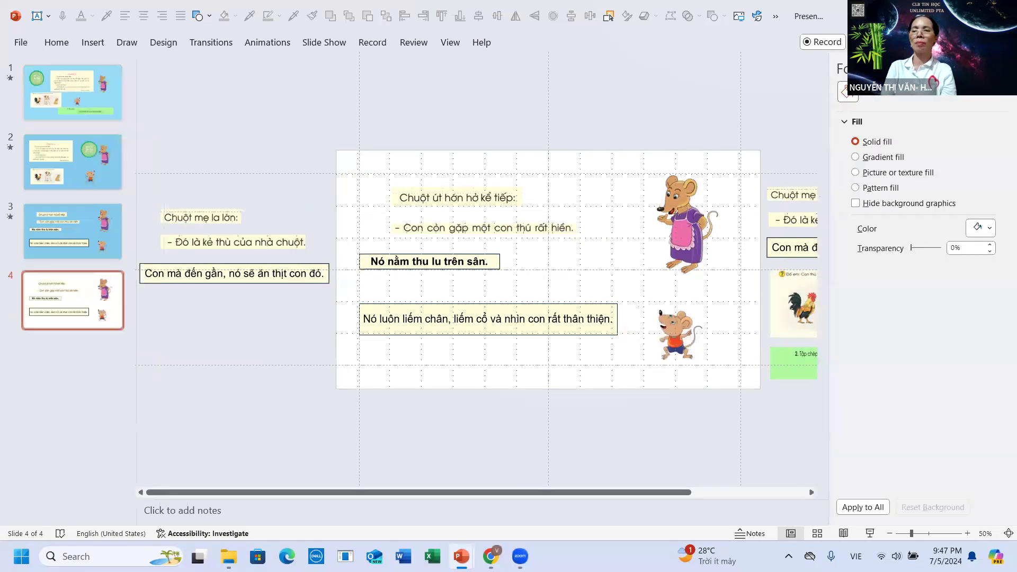
{"action": "left_click", "coordinate": [989, 225]}
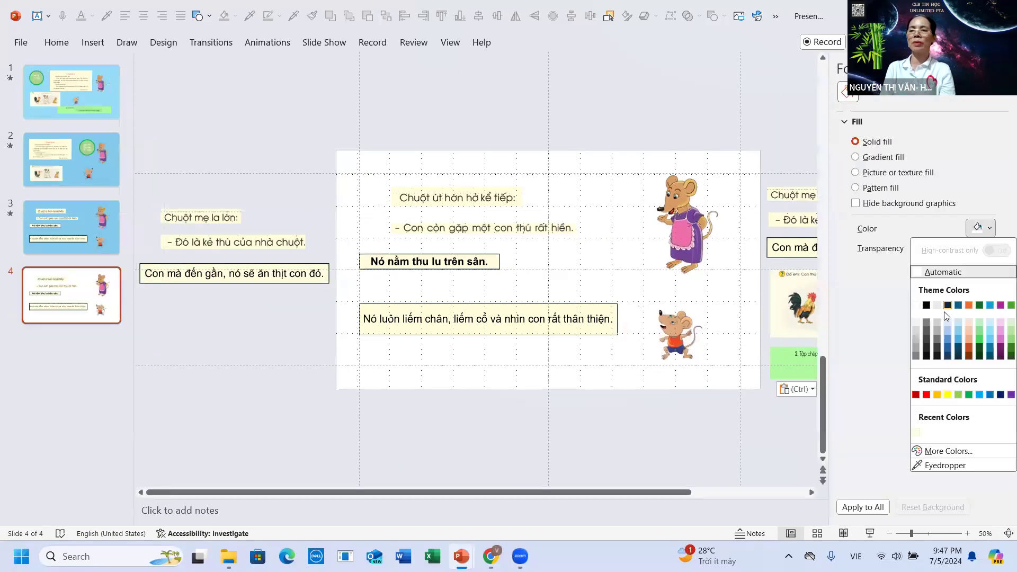
{"action": "left_click", "coordinate": [959, 331]}
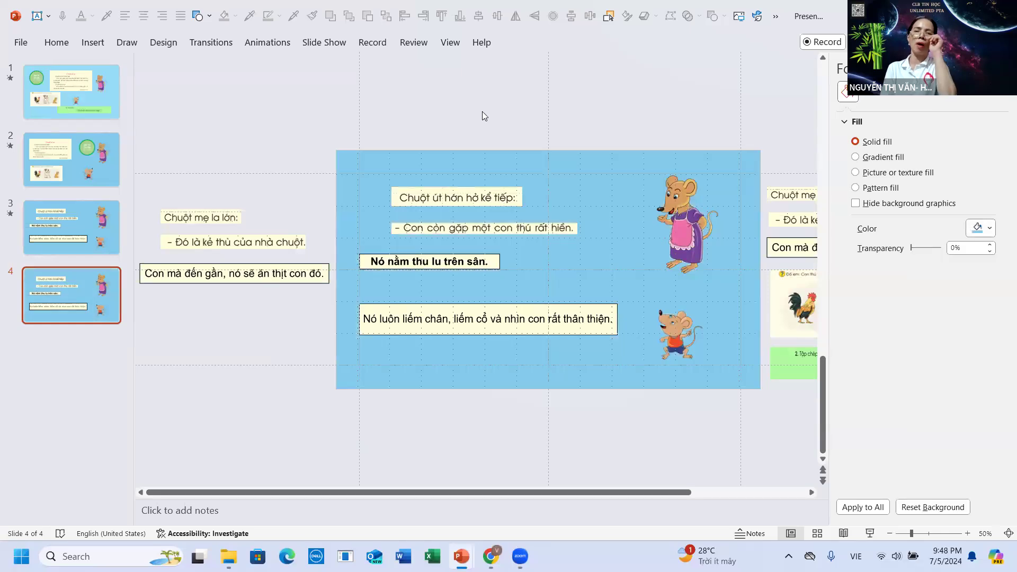
{"action": "left_click", "coordinate": [1004, 69]}
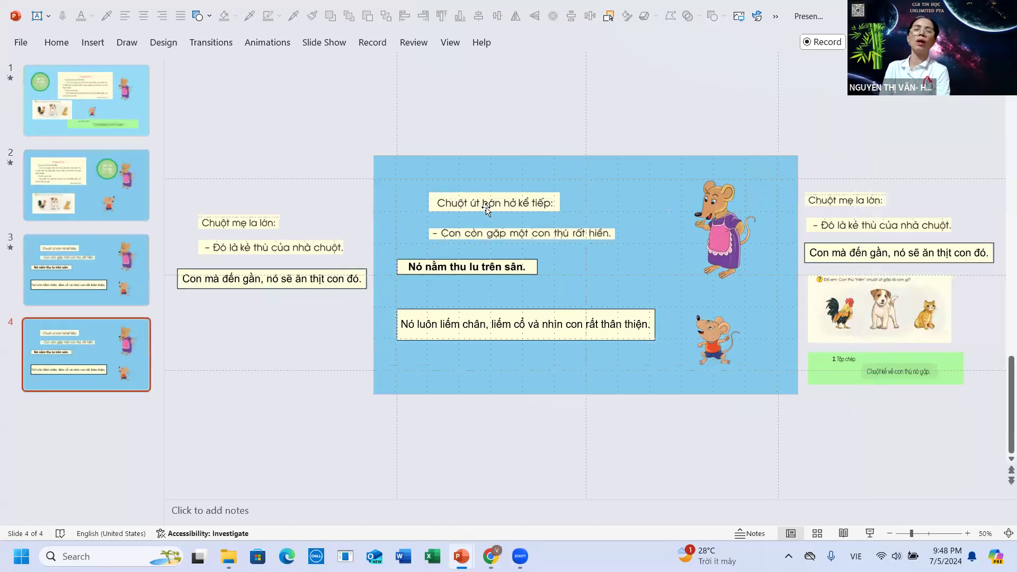
{"action": "left_click", "coordinate": [96, 321]}
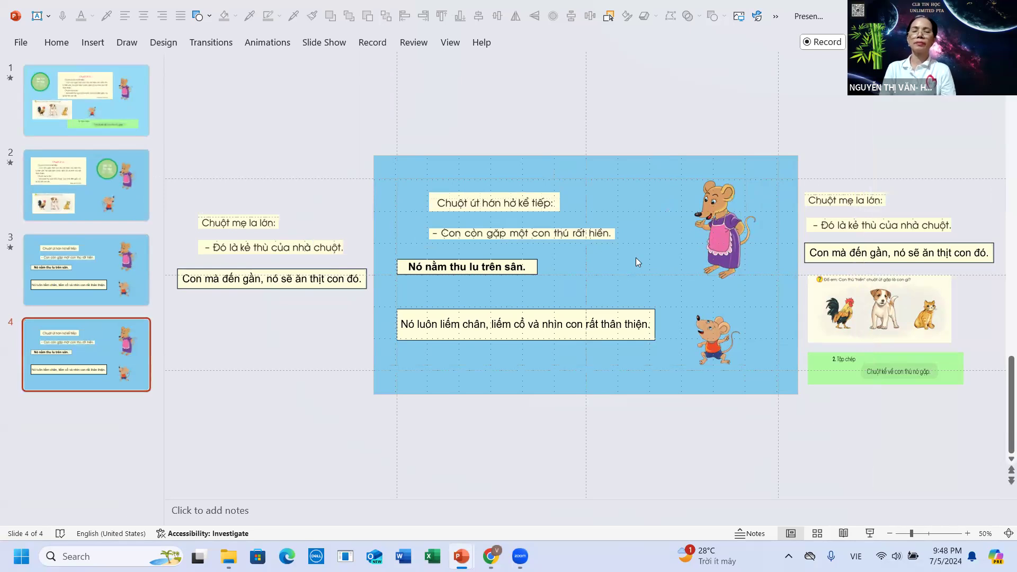
{"action": "left_click", "coordinate": [64, 256]}
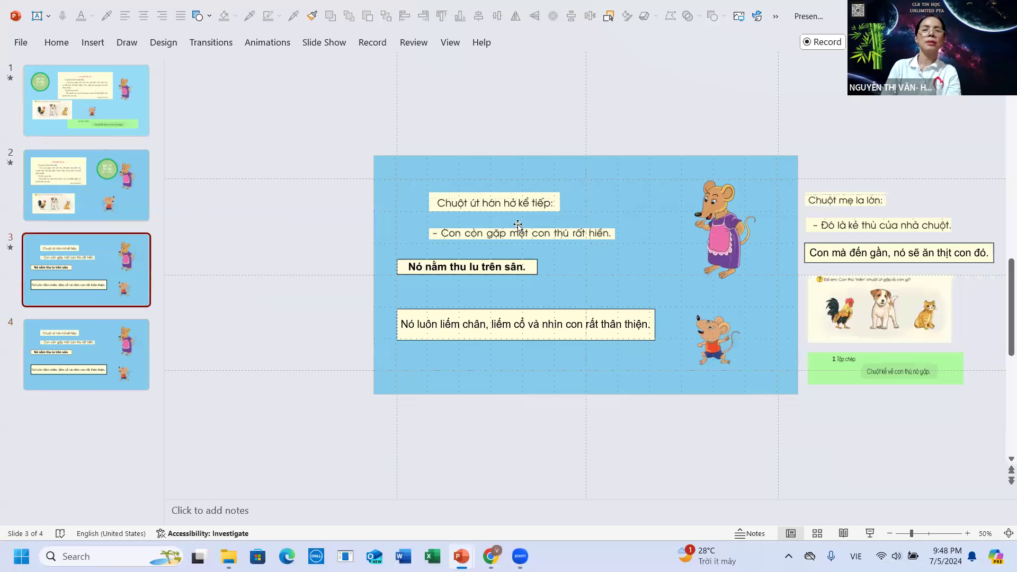
{"action": "left_click", "coordinate": [87, 368]}
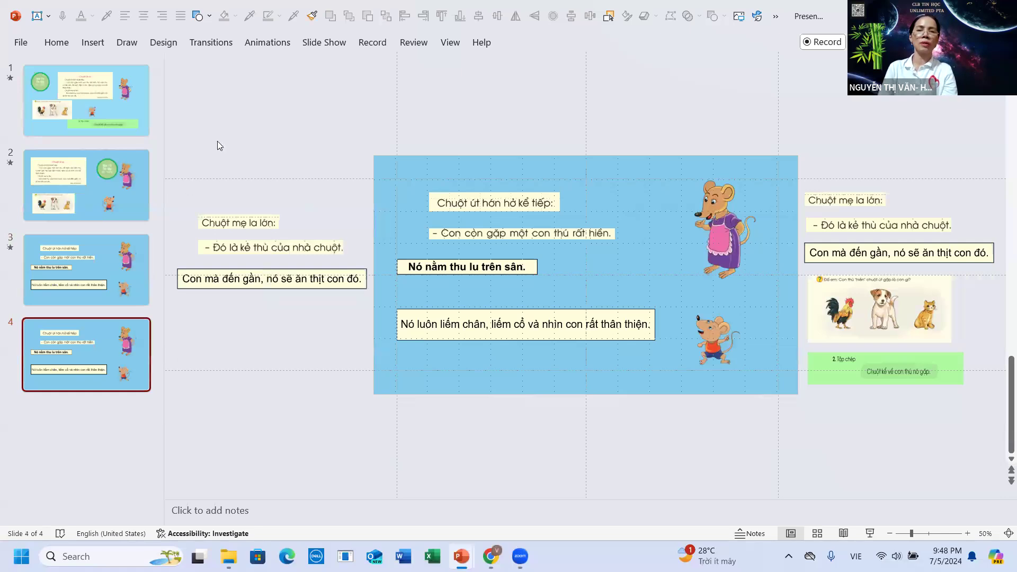
Shift all of slide 4's objects right so the 'Chuột mẹ la lớn' lines land on the slide.
{"action": "mouse_move", "coordinate": [167, 115]}
{"action": "left_mouse_down"}
{"action": "mouse_move", "coordinate": [751, 371]}
{"action": "mouse_move", "coordinate": [1002, 437]}
{"action": "left_mouse_up"}
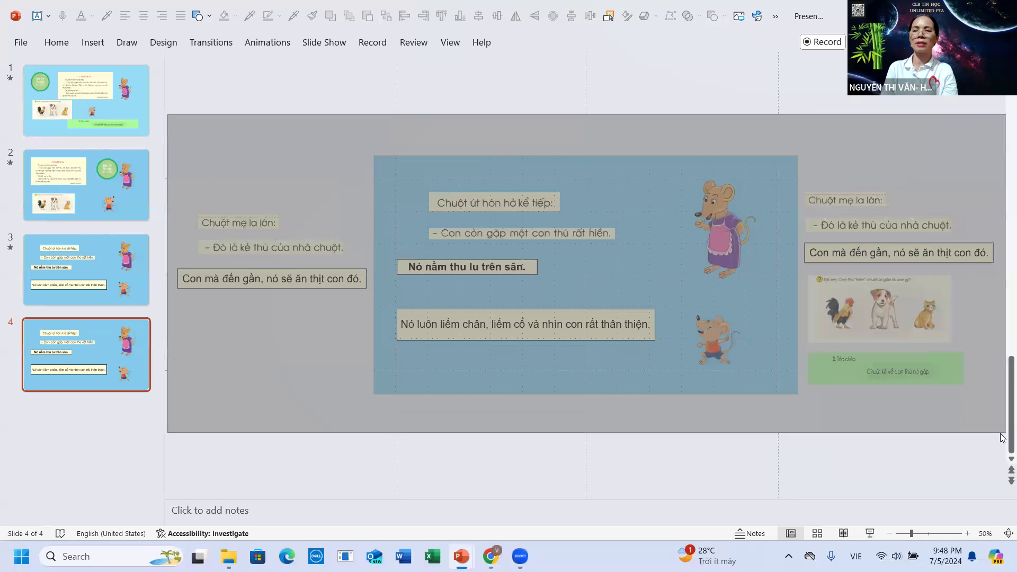
{"action": "left_click_drag", "start_coordinate": [1002, 437], "coordinate": [1003, 436]}
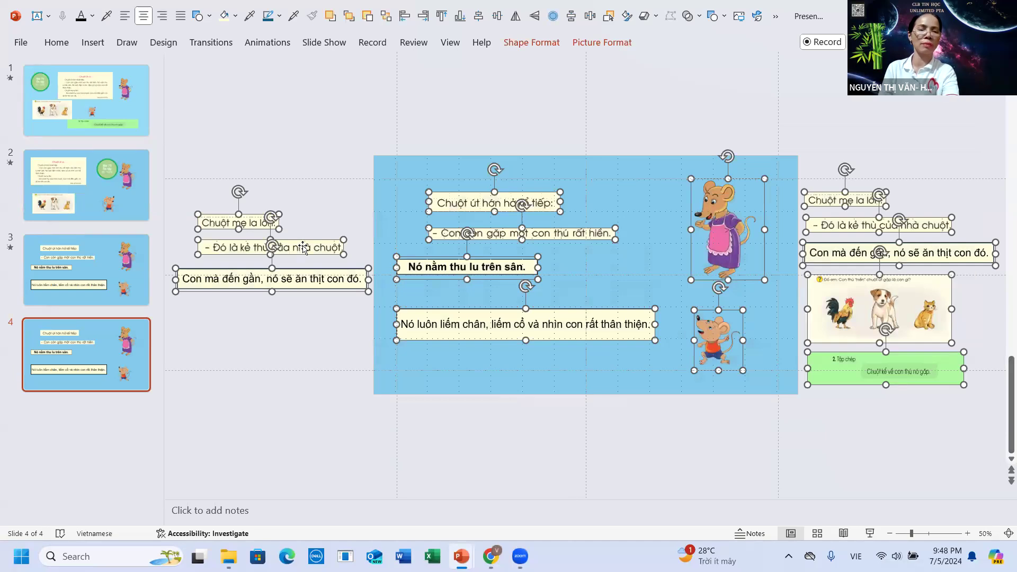
{"action": "mouse_move", "coordinate": [303, 245]}
{"action": "left_mouse_down"}
{"action": "mouse_move", "coordinate": [530, 296]}
{"action": "mouse_move", "coordinate": [524, 306]}
{"action": "left_mouse_up"}
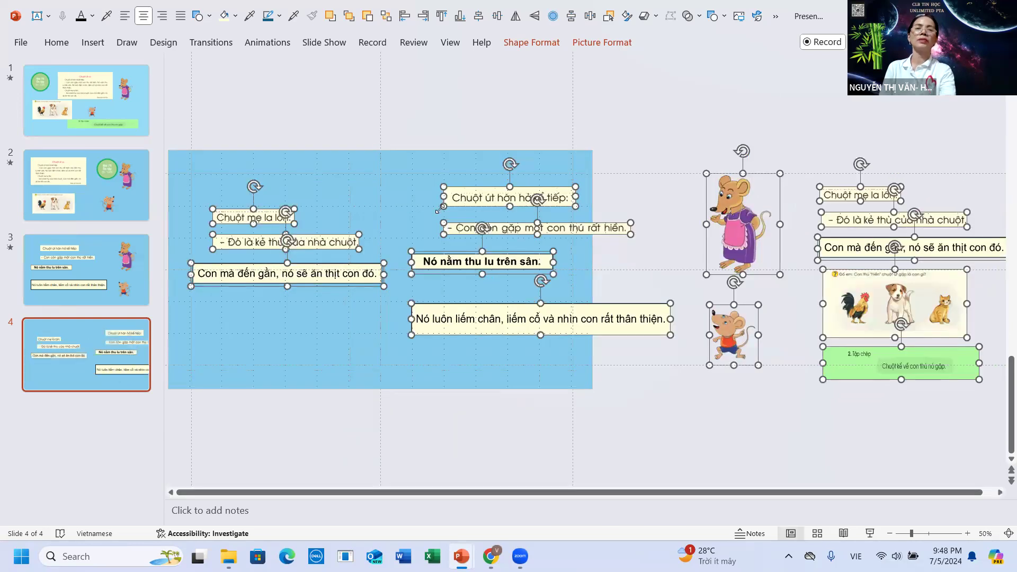
{"action": "left_click", "coordinate": [540, 126]}
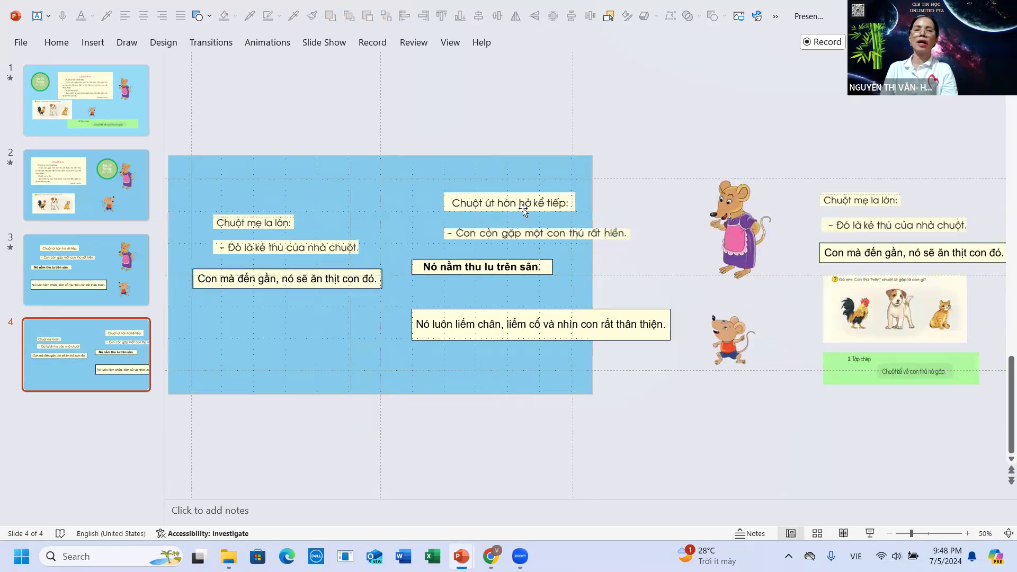
Delete the four Chuột út sentence boxes, including 'Nó nằm thu lu trên sân.' and the licking sentence.
{"action": "left_click", "coordinate": [504, 210]}
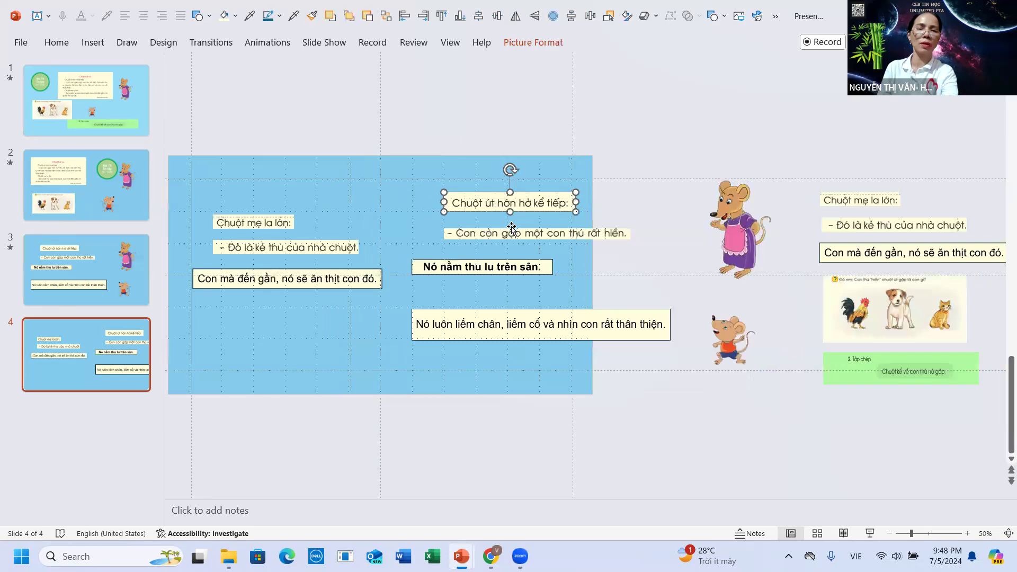
{"action": "left_click", "coordinate": [506, 237], "text": "shift"}
{"action": "left_click", "coordinate": [498, 267], "text": "shift"}
{"action": "left_click", "coordinate": [518, 323], "text": "shift"}
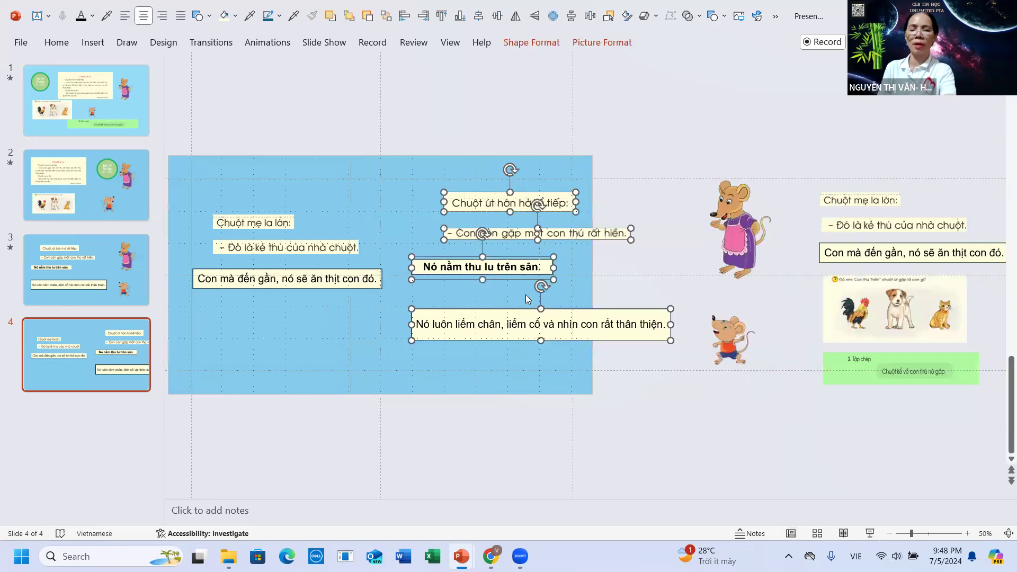
{"action": "key", "text": "Delete"}
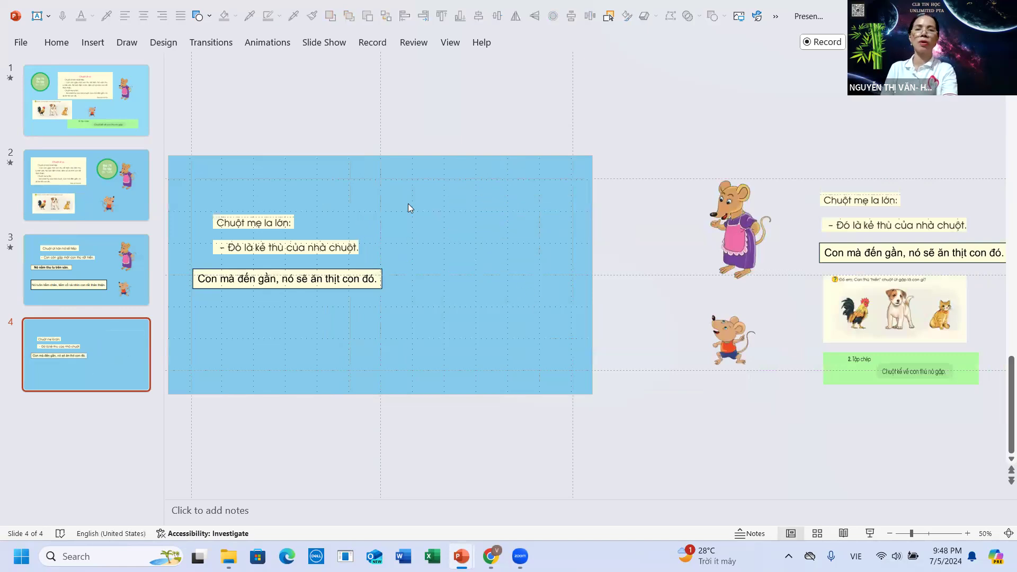
Place the mother mouse at the slide's upper middle-right and the small mouse at lower left.
{"action": "left_click_drag", "start_coordinate": [730, 227], "coordinate": [481, 204]}
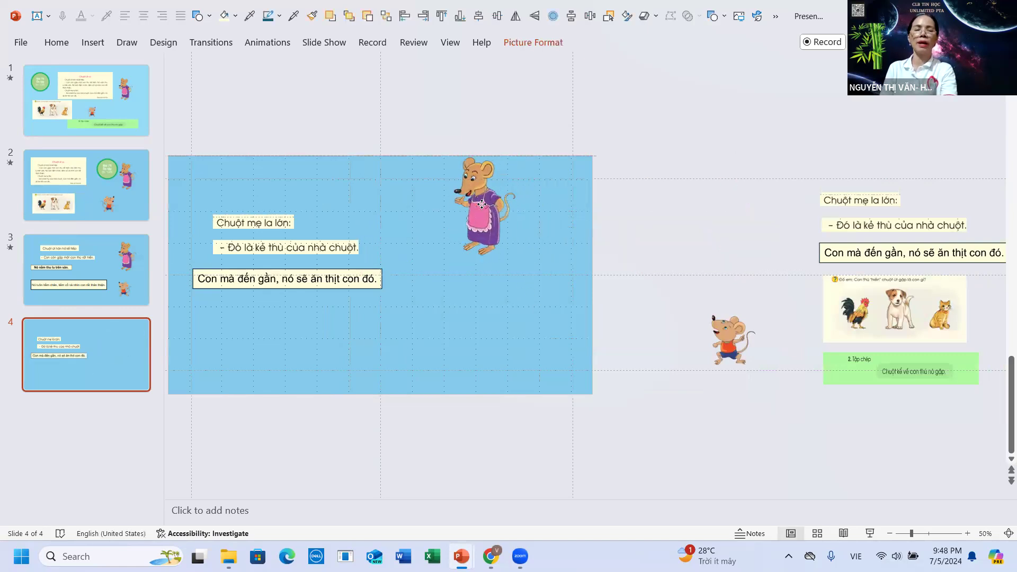
{"action": "left_click_drag", "start_coordinate": [480, 247], "coordinate": [264, 215]}
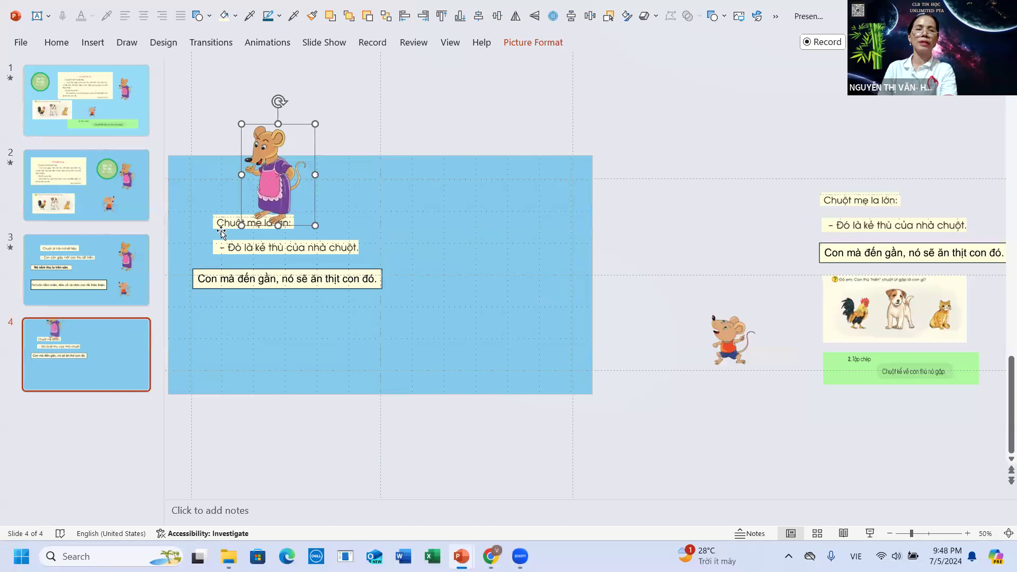
{"action": "left_click_drag", "start_coordinate": [264, 174], "coordinate": [476, 215]}
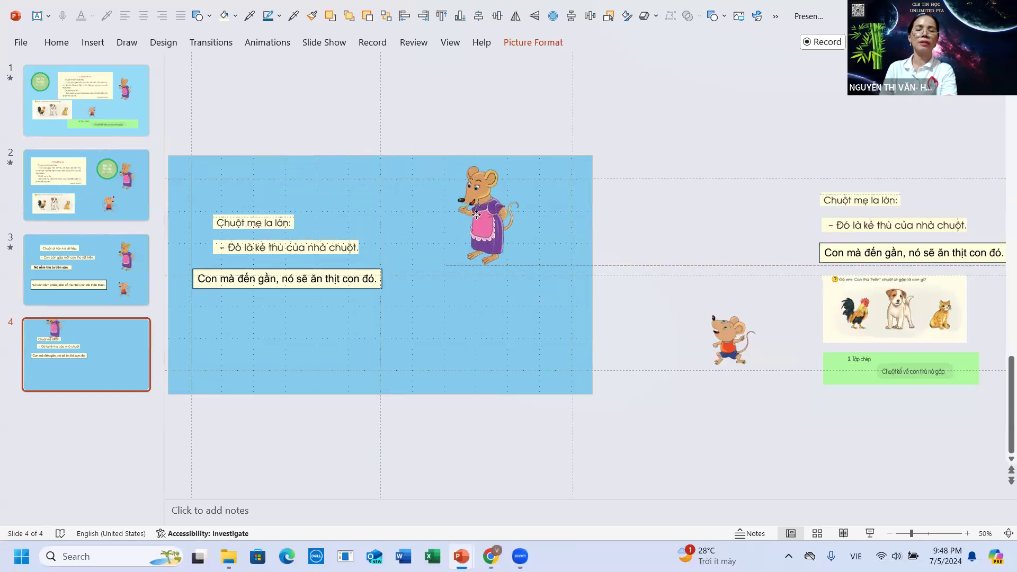
{"action": "left_click_drag", "start_coordinate": [477, 216], "coordinate": [477, 216]}
{"action": "left_click_drag", "start_coordinate": [700, 339], "coordinate": [213, 342]}
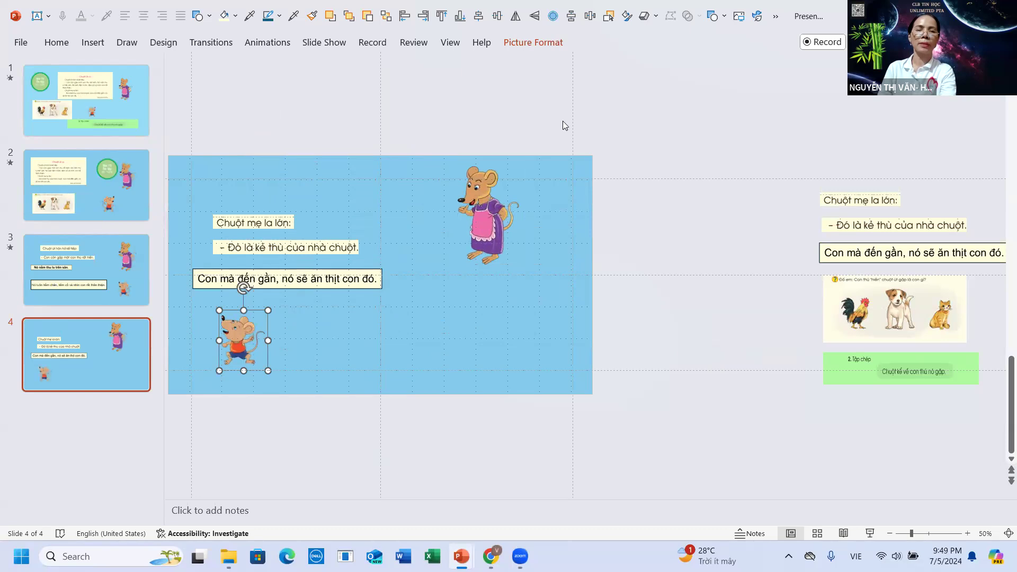
Flip the small mouse horizontally so it faces right, then nudge both mice into place.
{"action": "left_click", "coordinate": [533, 42]}
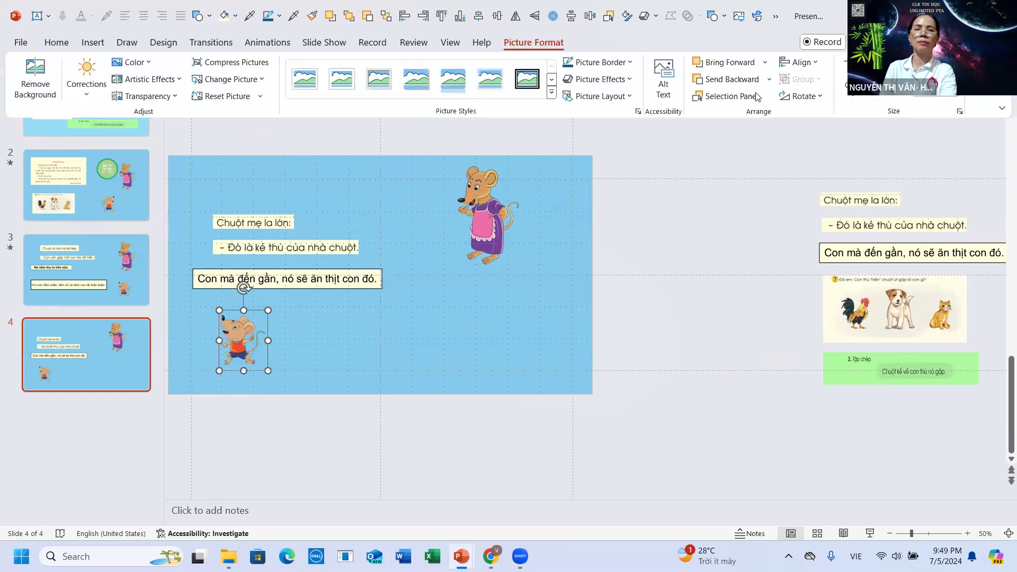
{"action": "left_click", "coordinate": [823, 96]}
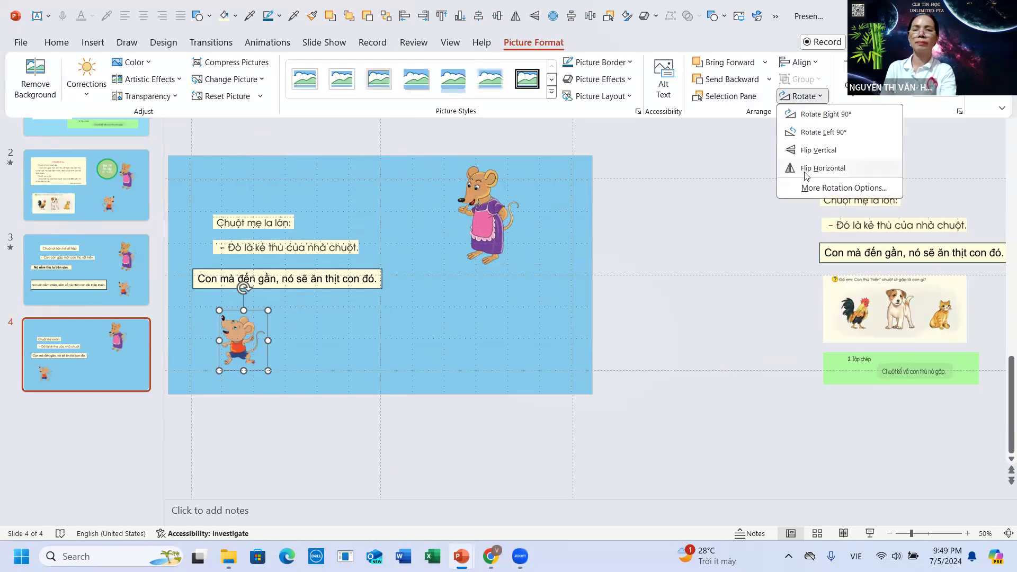
{"action": "left_click", "coordinate": [808, 168]}
{"action": "left_click", "coordinate": [244, 339]}
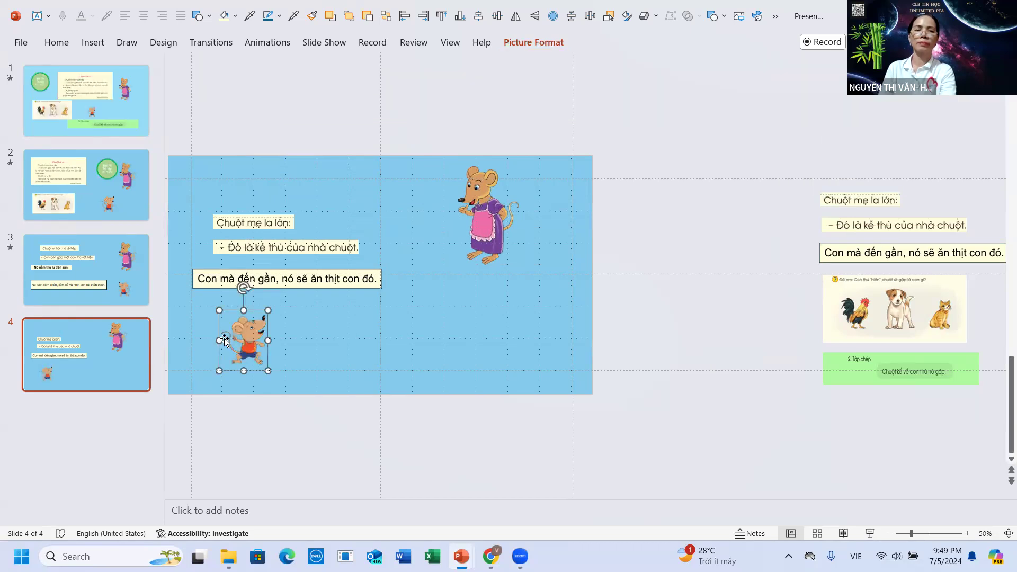
{"action": "left_click_drag", "start_coordinate": [239, 338], "coordinate": [211, 340]}
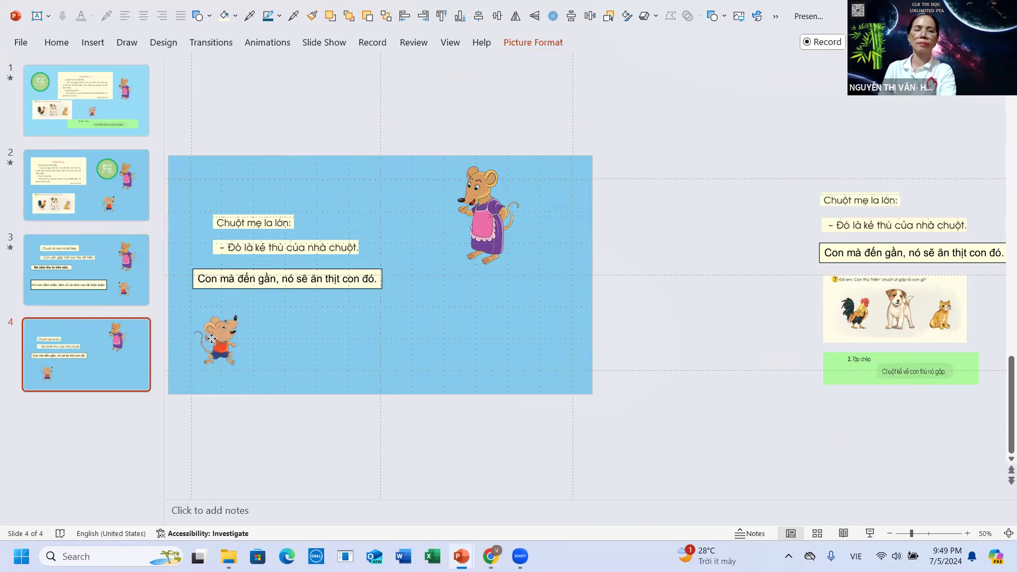
{"action": "left_click_drag", "start_coordinate": [480, 225], "coordinate": [494, 238]}
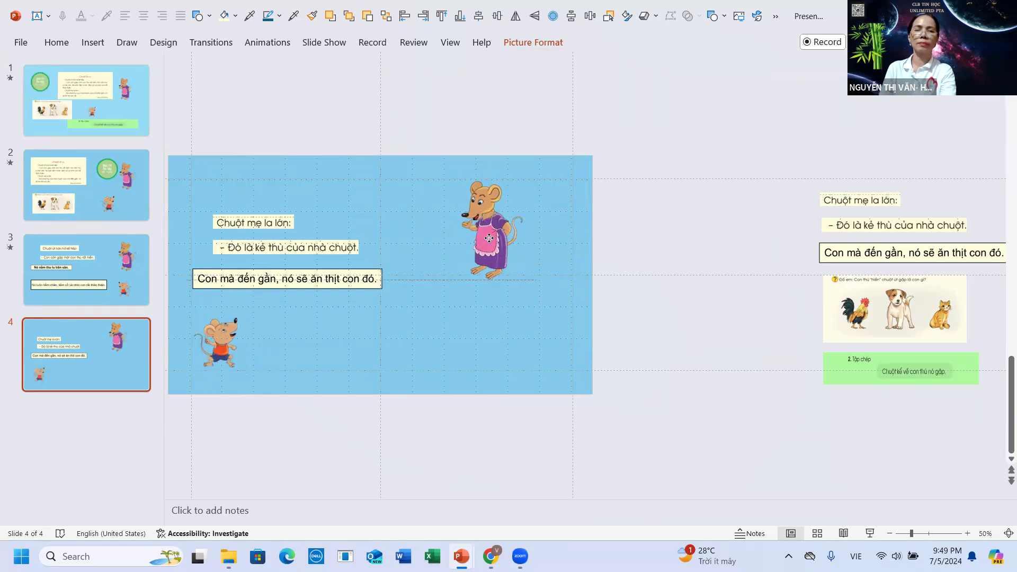
{"action": "left_click", "coordinate": [239, 220]}
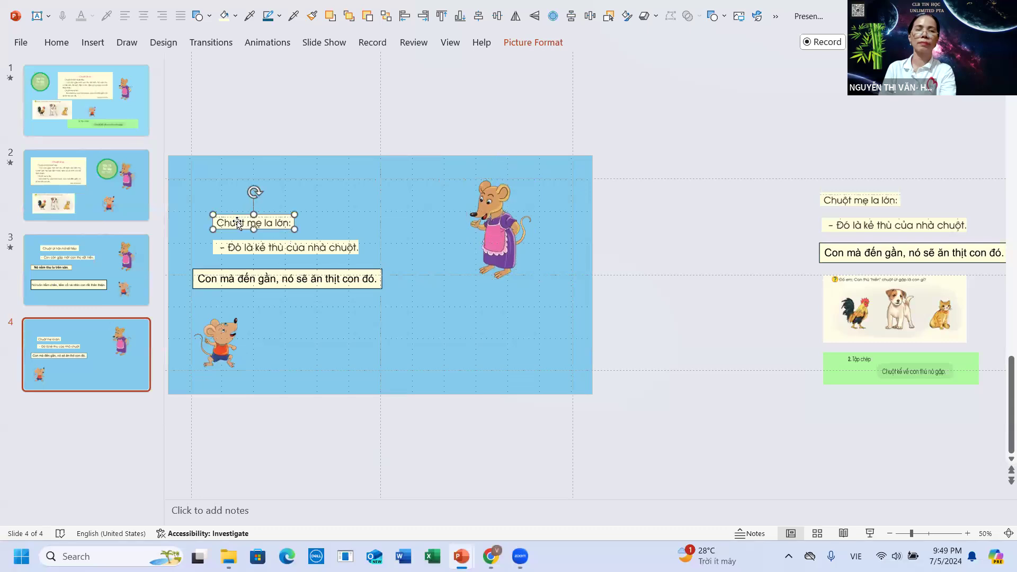
Raise the three mother-mouse lines, nudge the small mouse right and the mother mouse left.
{"action": "left_click_drag", "start_coordinate": [237, 216], "coordinate": [245, 202]}
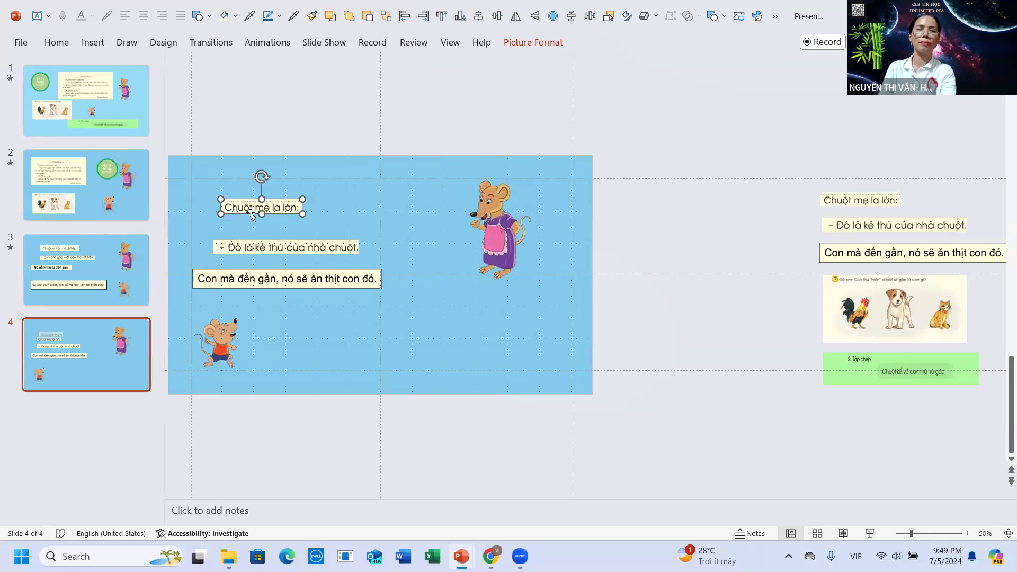
{"action": "left_click_drag", "start_coordinate": [254, 200], "coordinate": [254, 196]}
{"action": "left_click", "coordinate": [244, 243]}
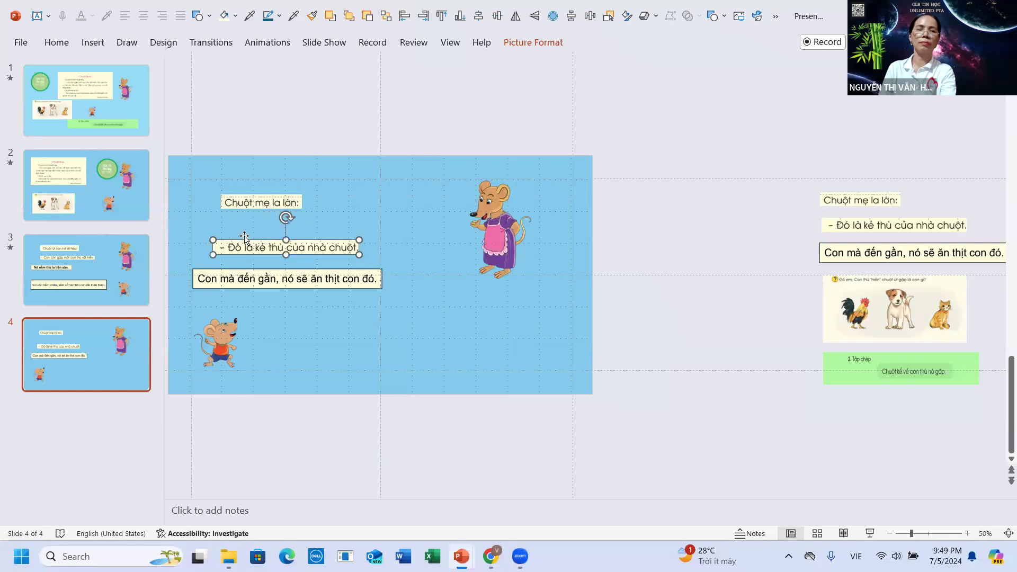
{"action": "left_click_drag", "start_coordinate": [243, 243], "coordinate": [252, 227]}
{"action": "left_click", "coordinate": [233, 272]}
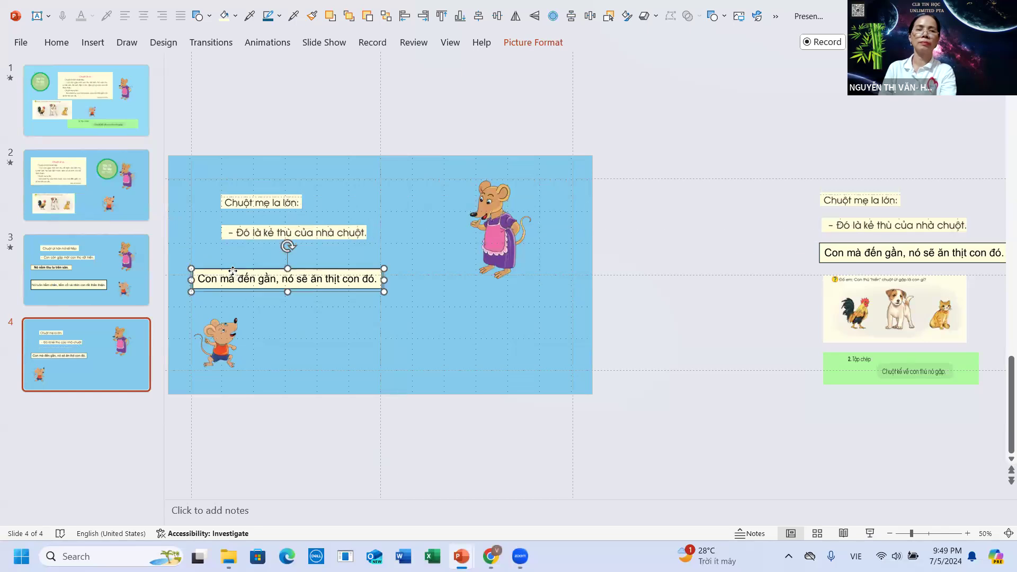
{"action": "left_click_drag", "start_coordinate": [233, 270], "coordinate": [232, 257]}
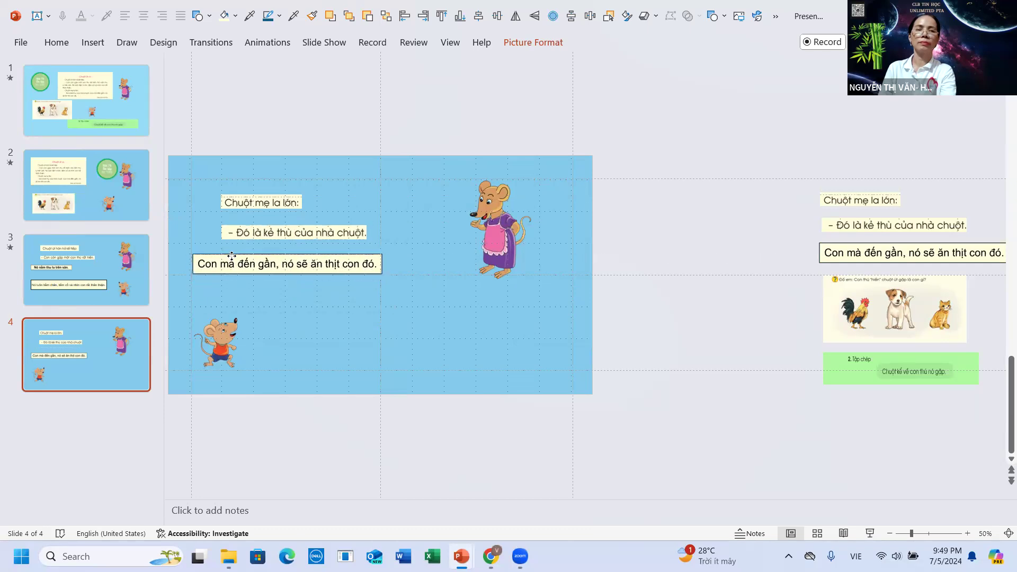
{"action": "mouse_move", "coordinate": [231, 255]}
{"action": "left_mouse_down"}
{"action": "mouse_move", "coordinate": [276, 264]}
{"action": "mouse_move", "coordinate": [266, 264]}
{"action": "left_mouse_up"}
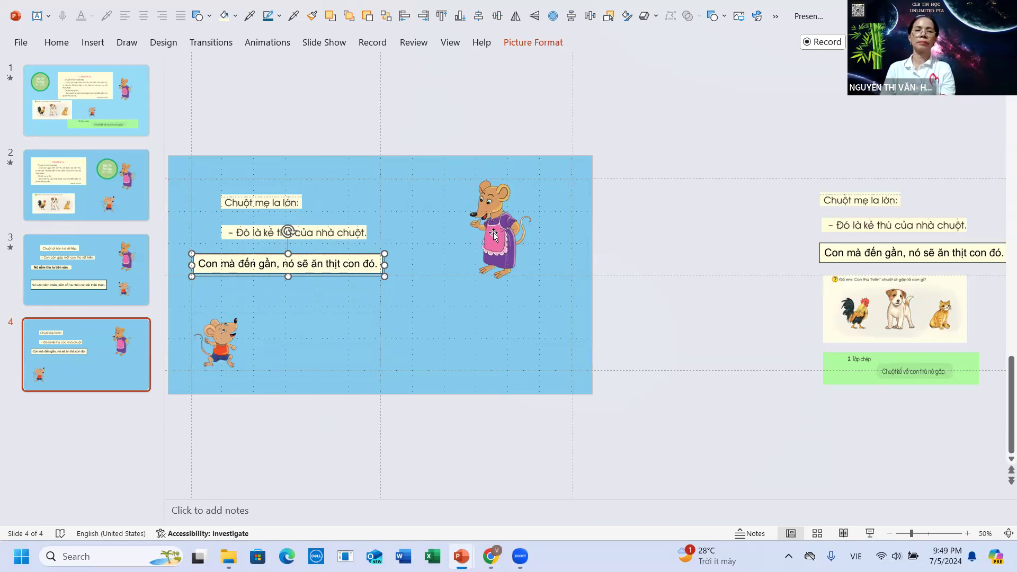
{"action": "left_click_drag", "start_coordinate": [221, 341], "coordinate": [227, 337]}
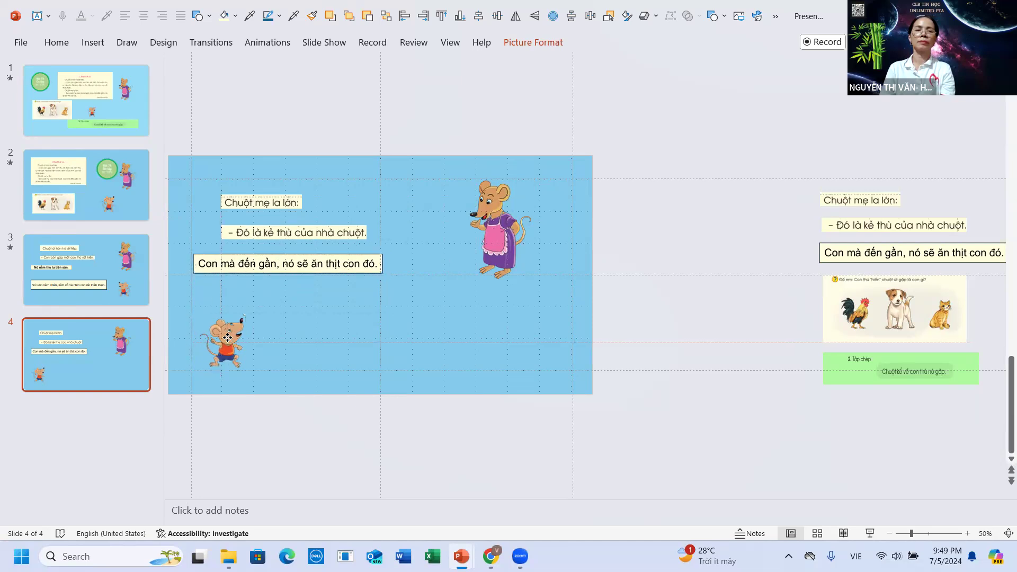
{"action": "left_click_drag", "start_coordinate": [501, 255], "coordinate": [494, 257]}
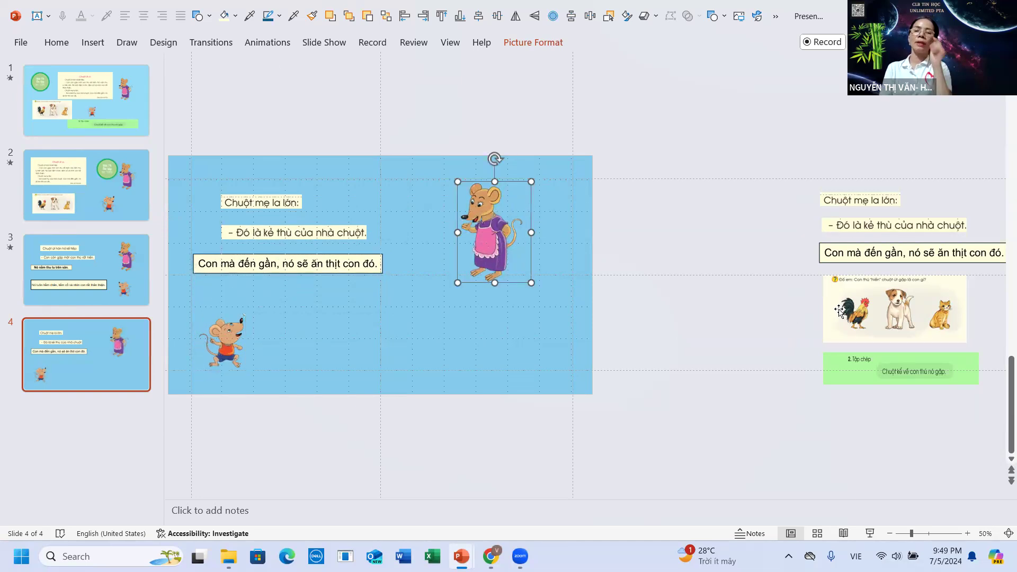
Delete the three duplicate sentence boxes right of slide 4 and move the animal picture and green Tập chép box beside it.
{"action": "left_click", "coordinate": [845, 200]}
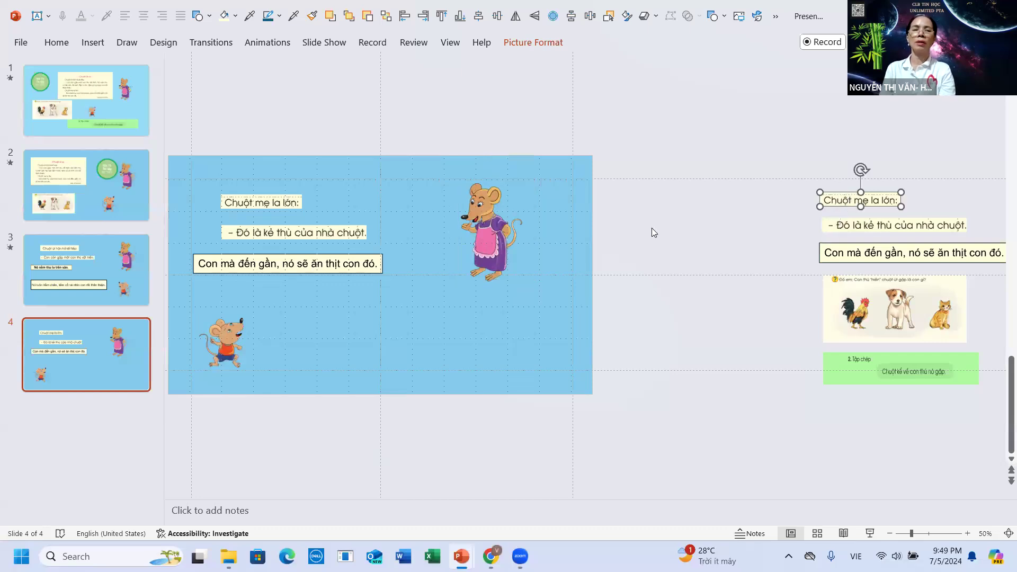
{"action": "left_click", "coordinate": [847, 224], "text": "shift"}
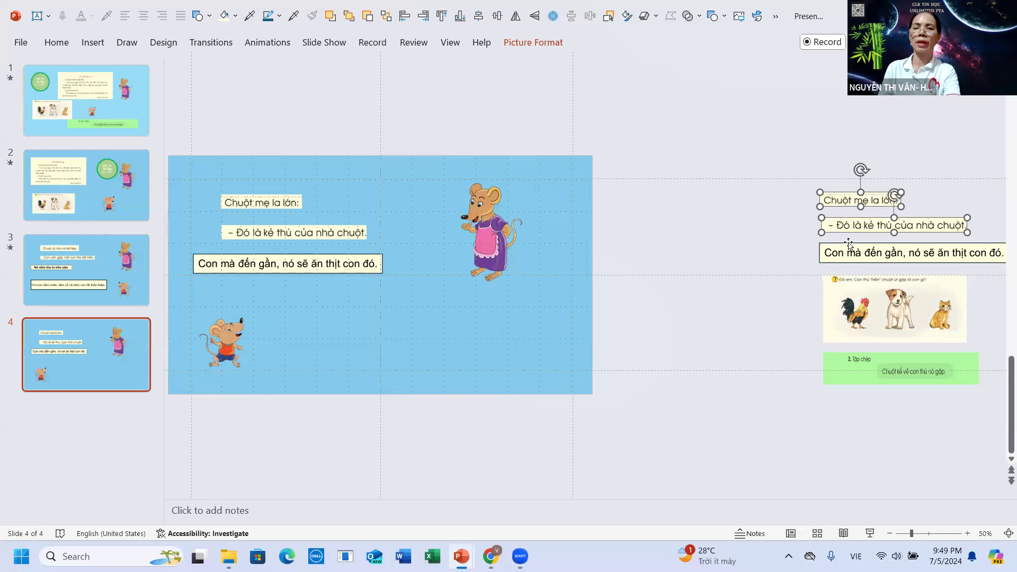
{"action": "left_click", "coordinate": [847, 251], "text": "shift"}
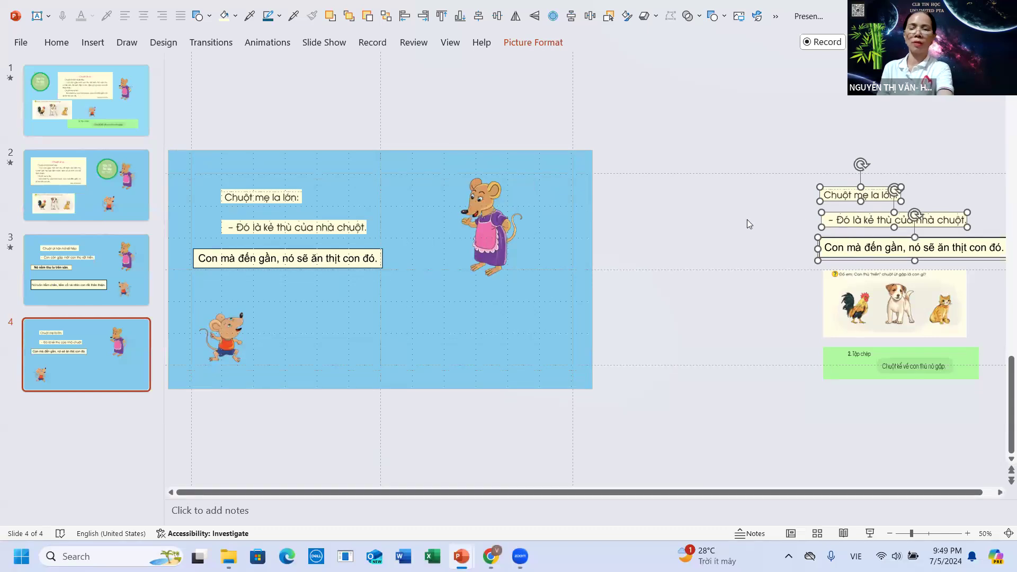
{"action": "key", "text": "Delete"}
{"action": "mouse_move", "coordinate": [895, 289]}
{"action": "left_mouse_down"}
{"action": "mouse_move", "coordinate": [698, 232]}
{"action": "mouse_move", "coordinate": [626, 189]}
{"action": "left_mouse_up"}
{"action": "left_click_drag", "start_coordinate": [933, 356], "coordinate": [694, 324]}
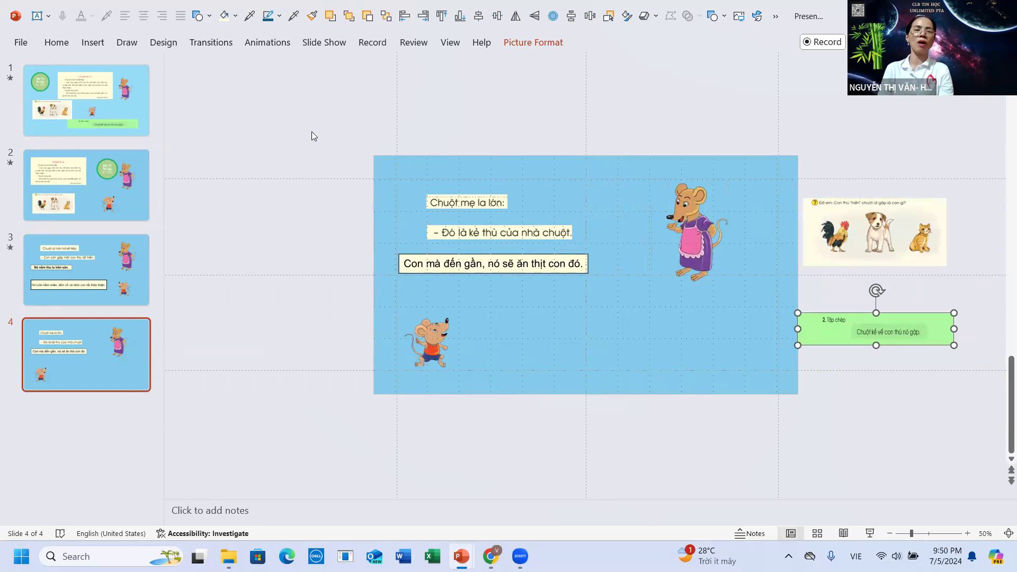
Apply Morph to all of slide 4's objects, collapse the ribbon, and switch to slide 2.
{"action": "left_click_drag", "start_coordinate": [302, 120], "coordinate": [945, 421]}
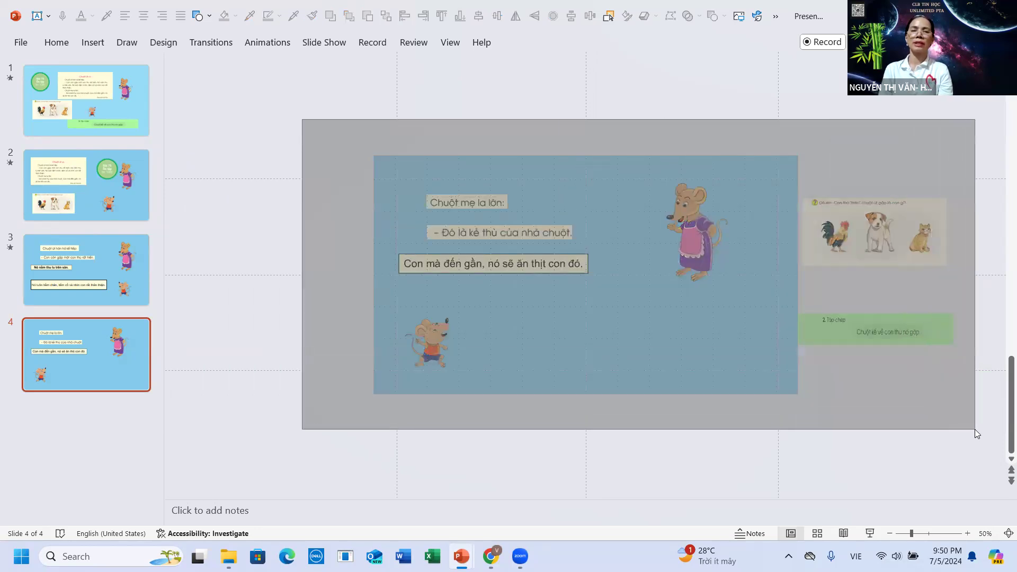
{"action": "left_click_drag", "start_coordinate": [944, 422], "coordinate": [975, 429]}
{"action": "left_click", "coordinate": [211, 42]}
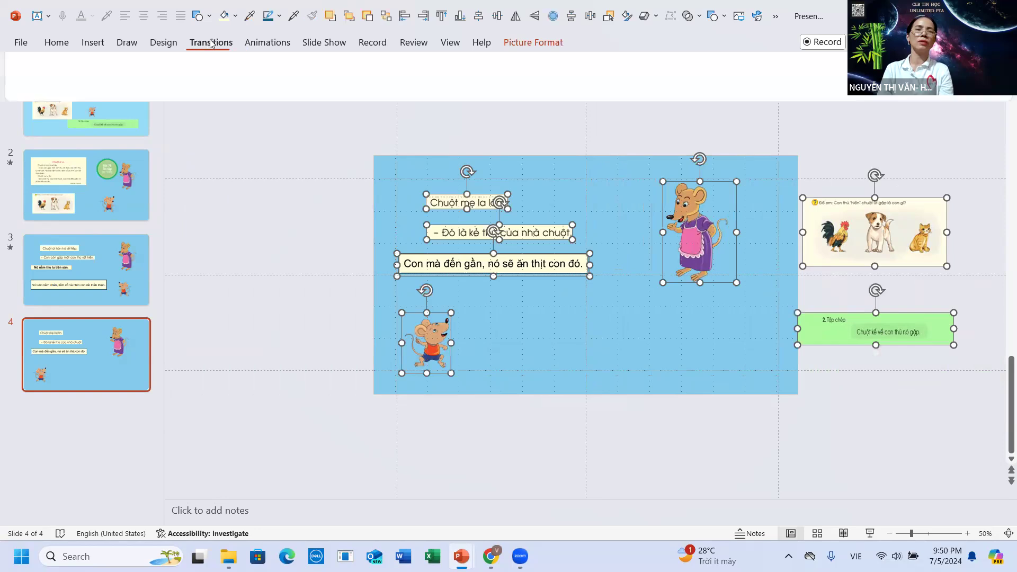
{"action": "left_click", "coordinate": [137, 82]}
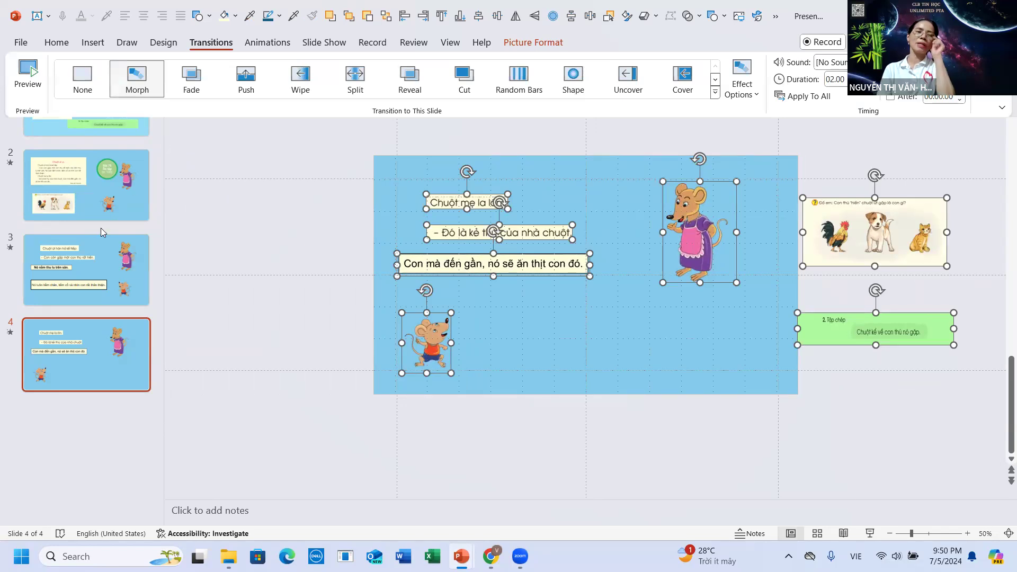
{"action": "double_click", "coordinate": [211, 42]}
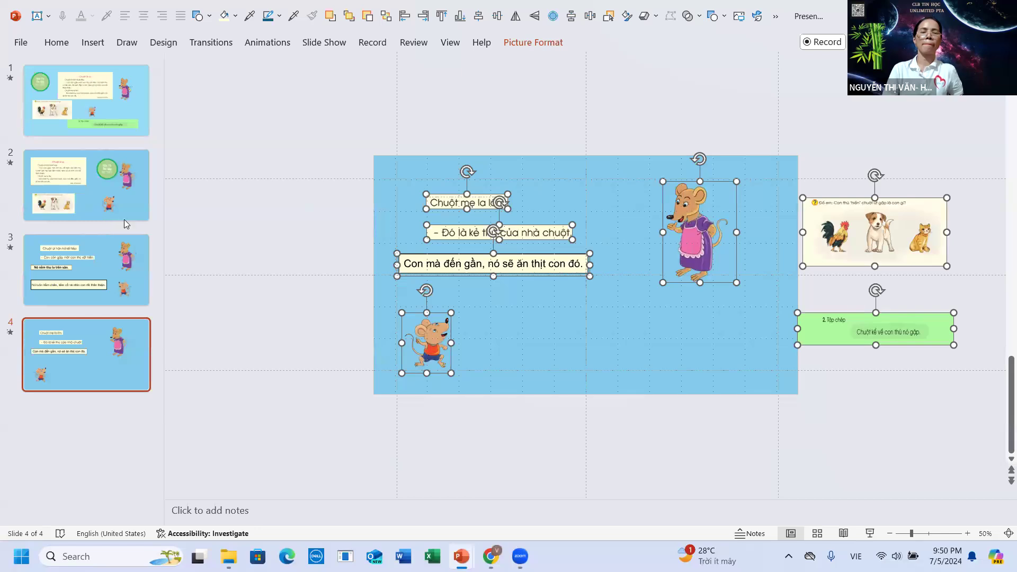
{"action": "left_click", "coordinate": [22, 181]}
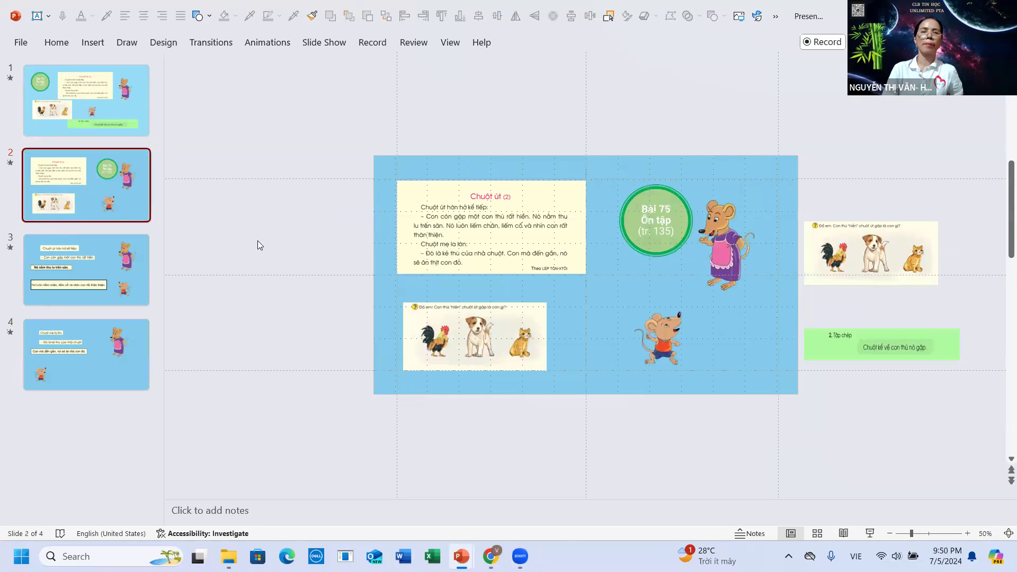
Play the slide show from slide 3 through the Morph into slide 4, end it, and select slide 1.
{"action": "left_click", "coordinate": [97, 258]}
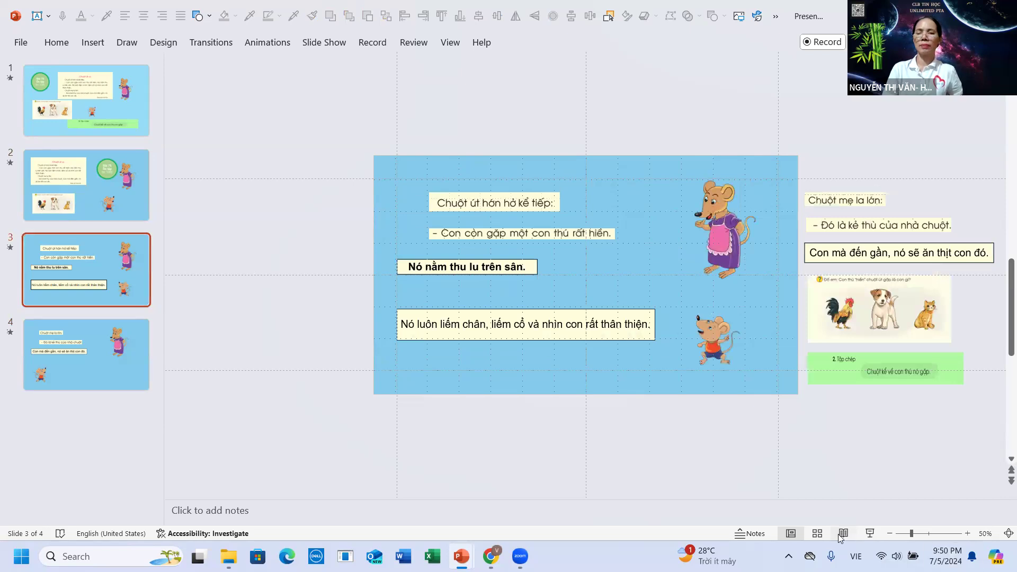
{"action": "left_click", "coordinate": [870, 534]}
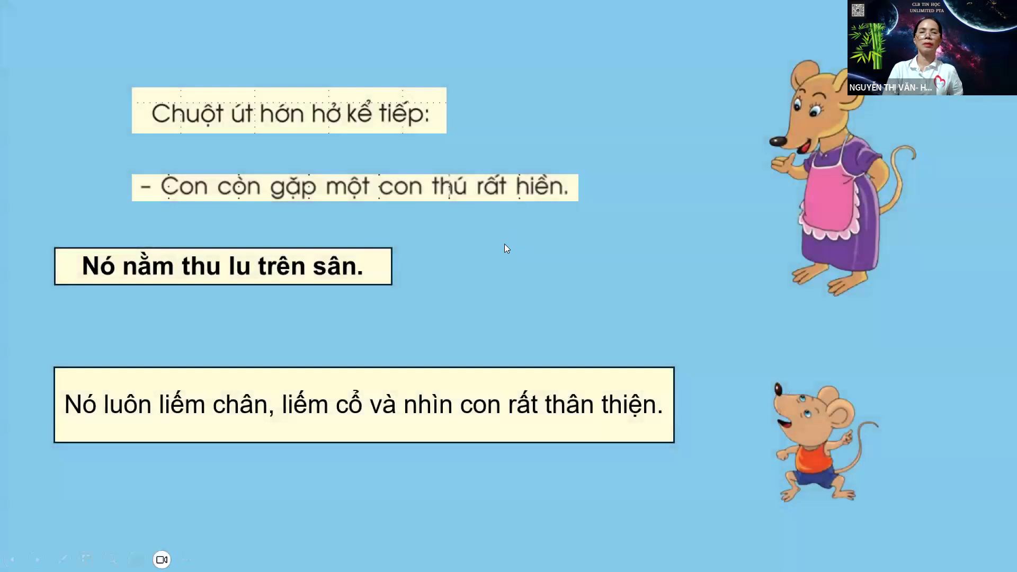
{"action": "left_click", "coordinate": [507, 249]}
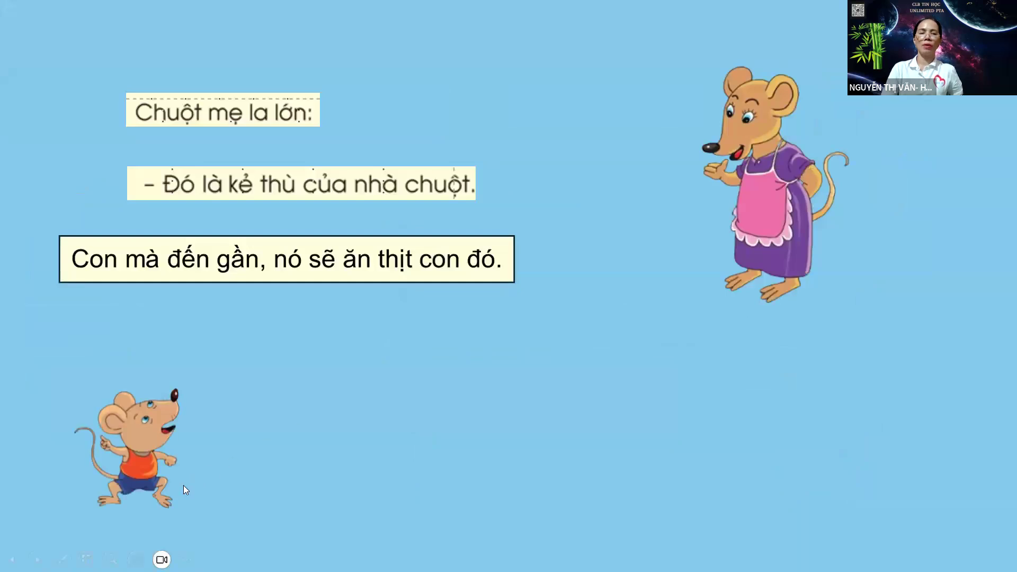
{"action": "left_click", "coordinate": [187, 560]}
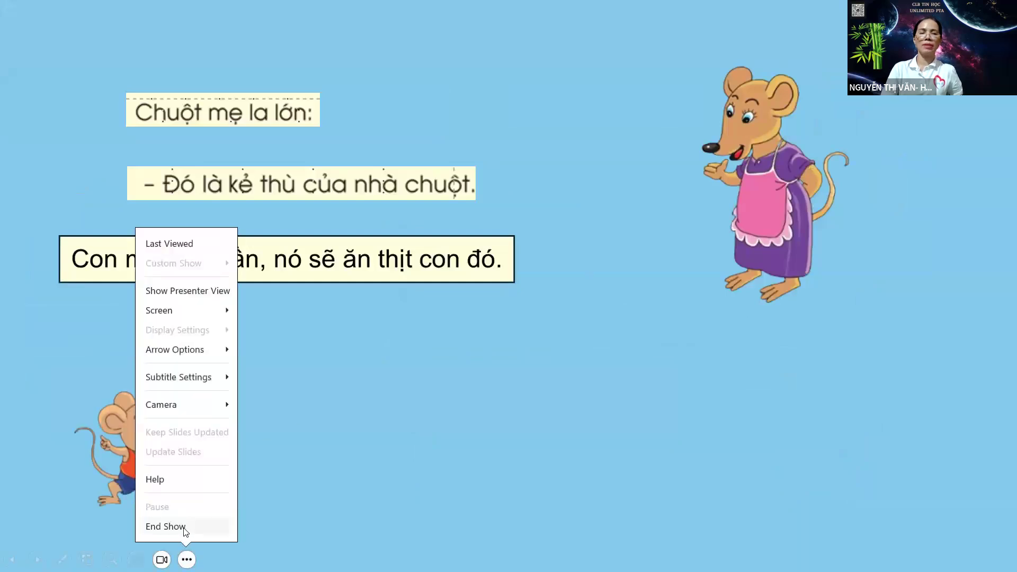
{"action": "left_click", "coordinate": [165, 526]}
{"action": "left_click", "coordinate": [68, 70]}
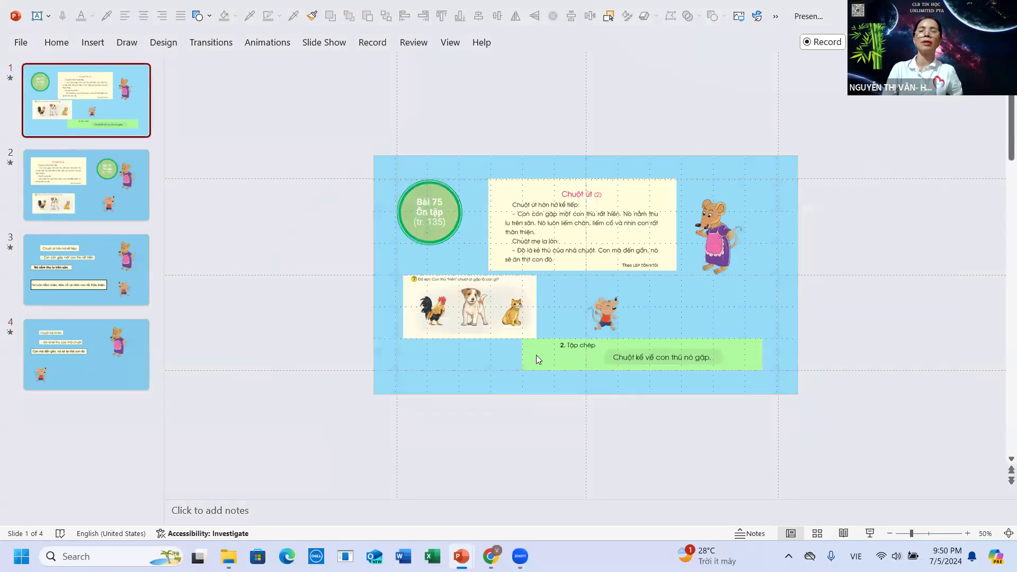
Run the slide show from slide 1, advancing through the Morph transitions to the mother-mouse slide.
{"action": "left_click", "coordinate": [869, 535]}
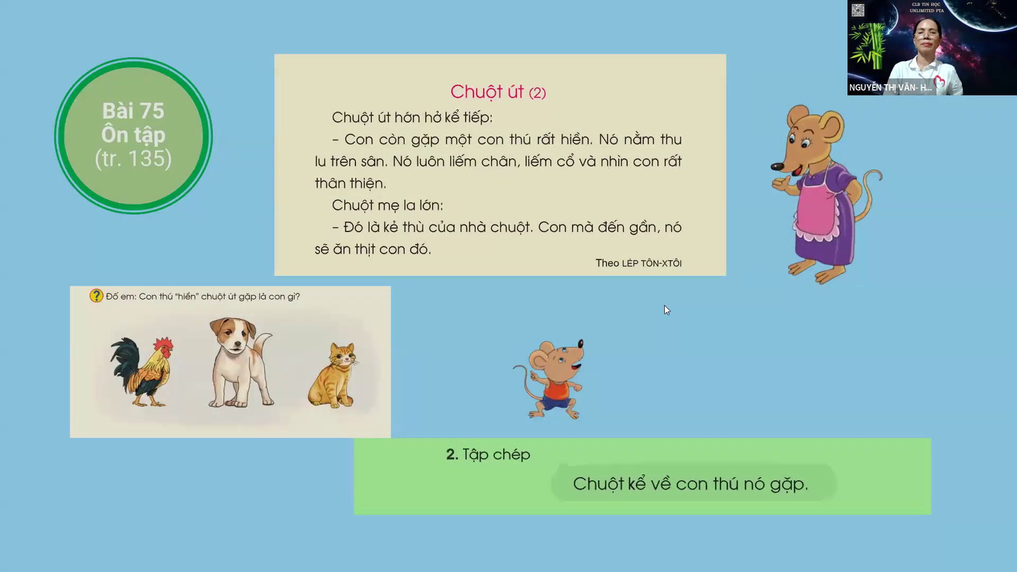
{"action": "left_click", "coordinate": [665, 305]}
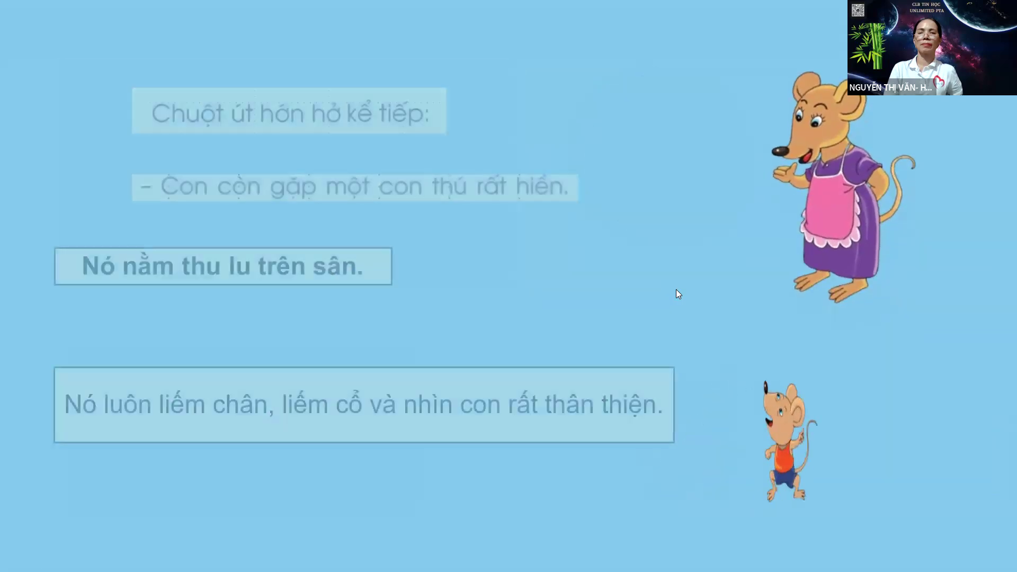
{"action": "left_click", "coordinate": [639, 292]}
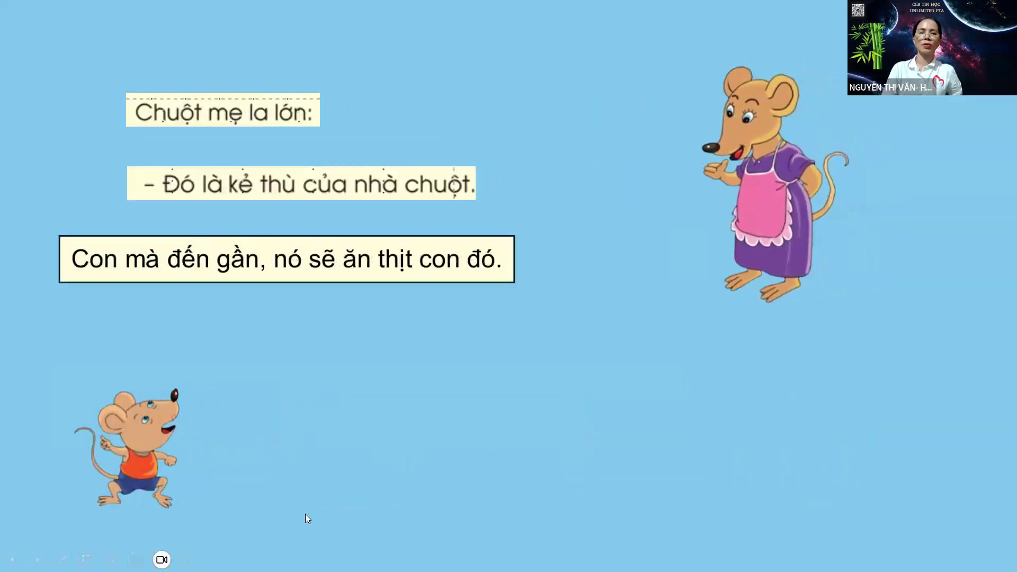
{"action": "left_click", "coordinate": [187, 559]}
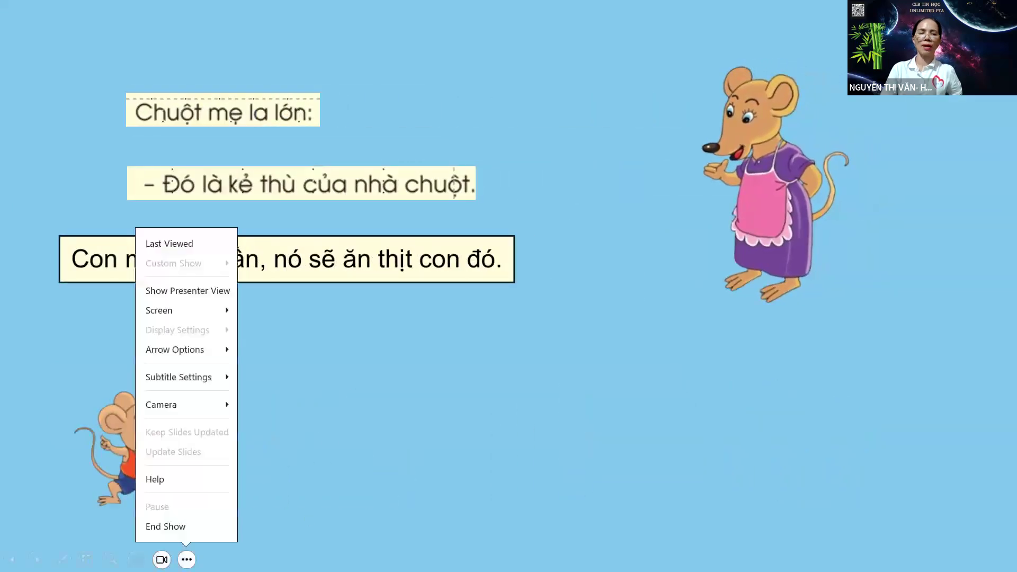
Choose End Show to leave the presentation and return to editing slide 4.
{"action": "left_click", "coordinate": [181, 532]}
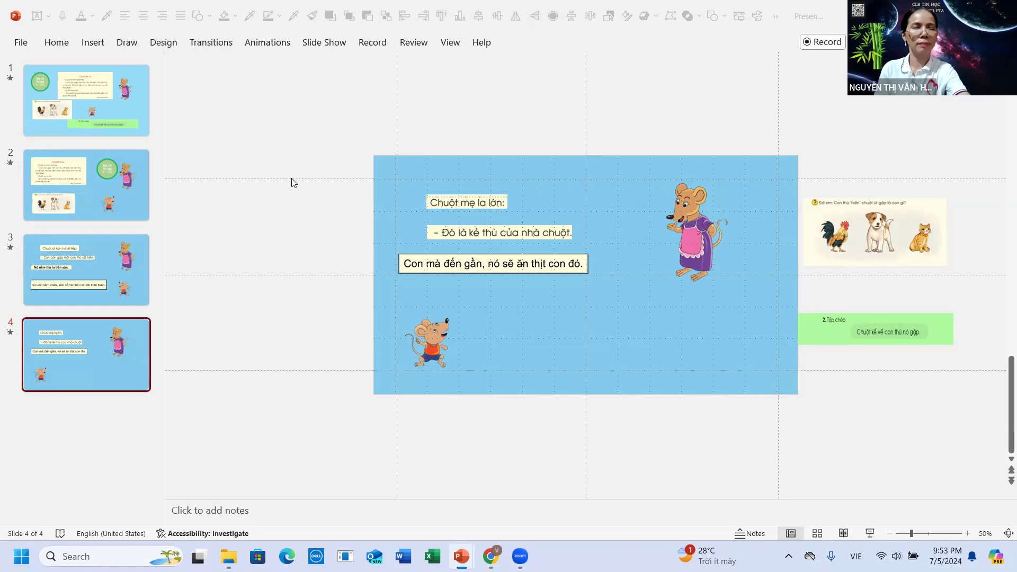
Open Zoom's meeting chat and type the red note 'Window +Shif+s', replacing a mistyped first attempt.
{"action": "key", "text": "alt+h"}
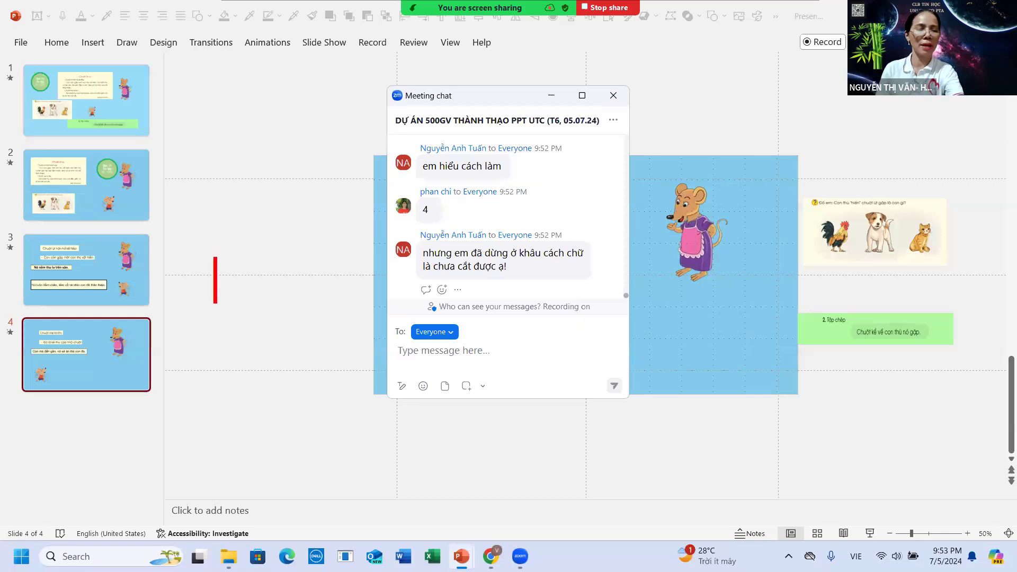
{"action": "type", "text": "S"}
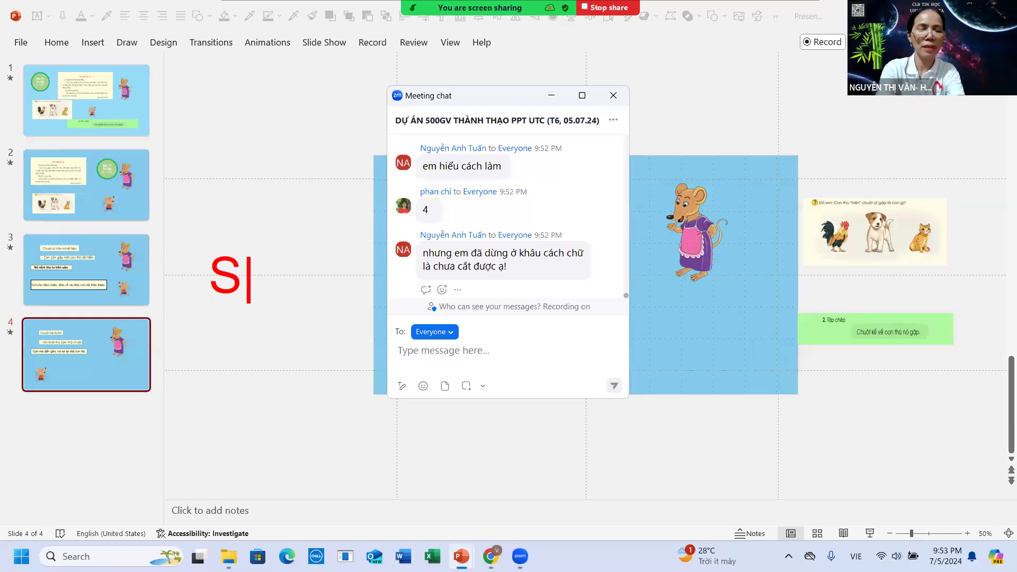
{"action": "type", "text": "hif+"}
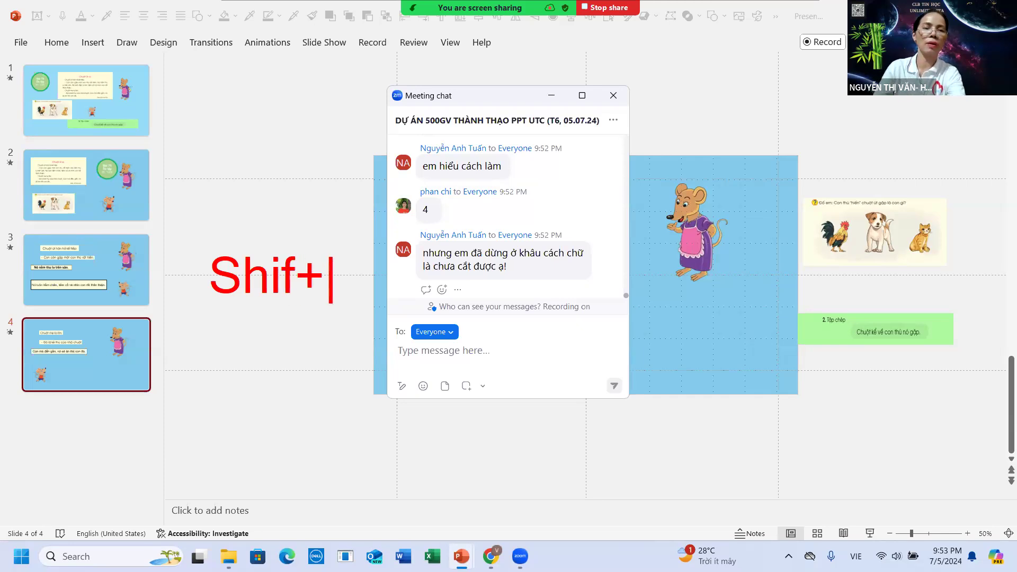
{"action": "key", "text": "BackSpace"}
{"action": "key", "text": "BackSpace"}
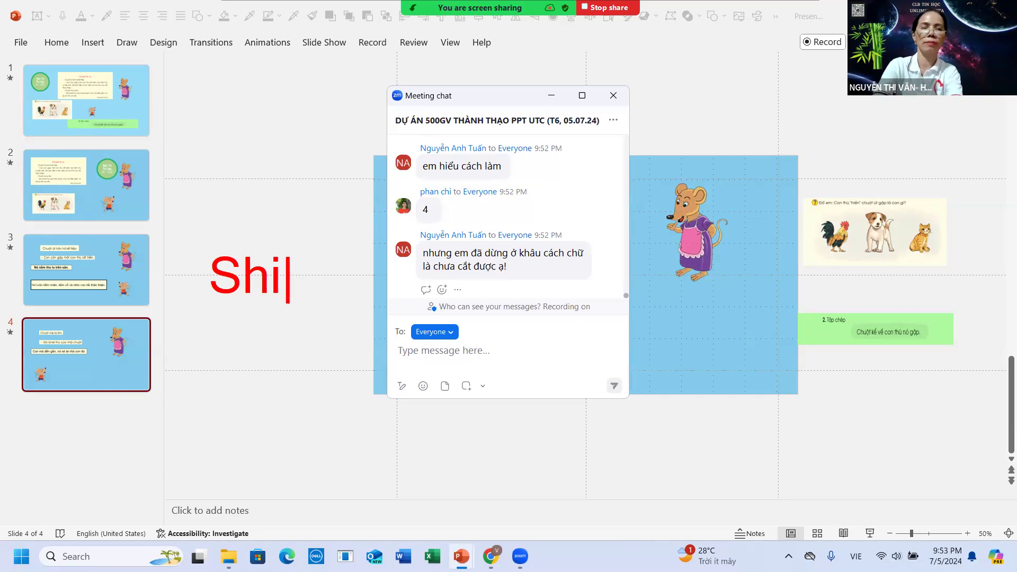
{"action": "key", "text": "BackSpace"}
{"action": "key", "text": "BackSpace"}
{"action": "key", "text": "BackSpace"}
{"action": "type", "text": "W"}
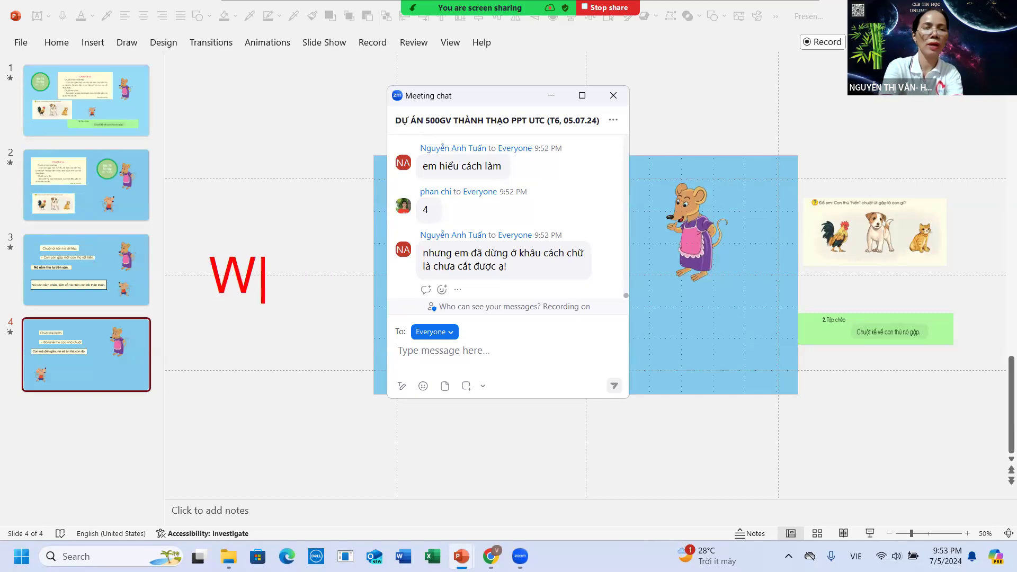
{"action": "type", "text": "Wi"}
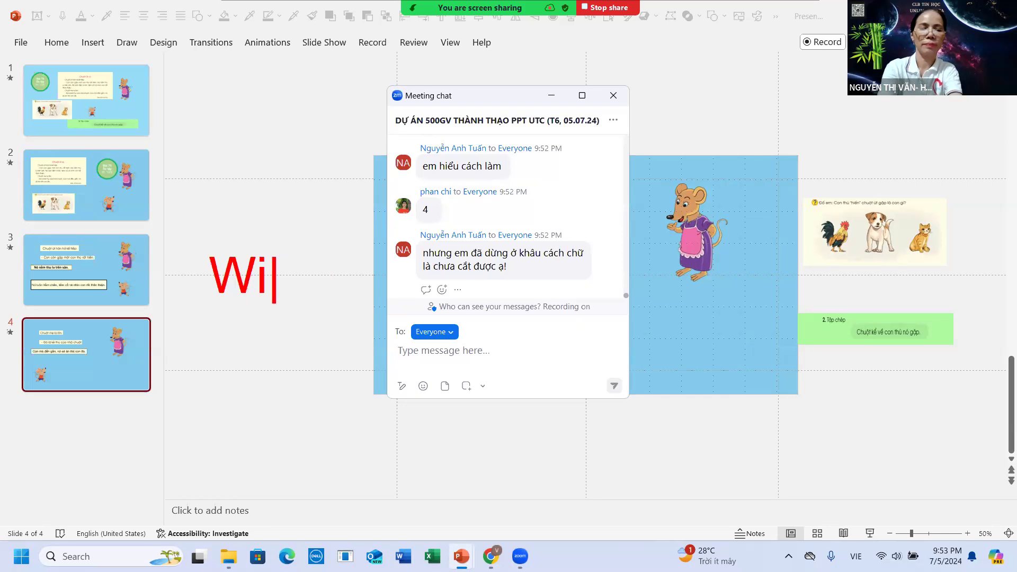
{"action": "type", "text": "ndo"}
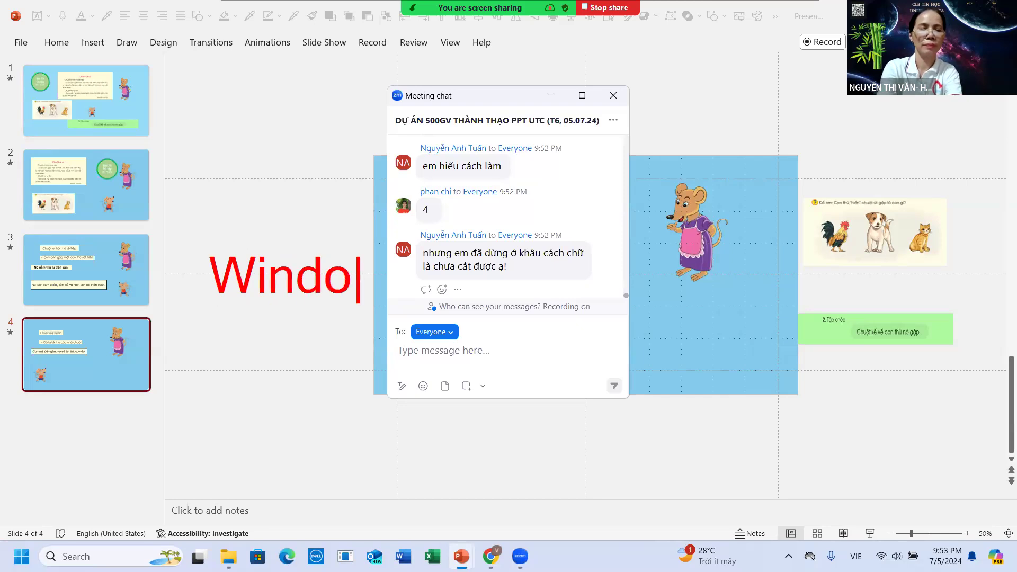
{"action": "type", "text": "w"}
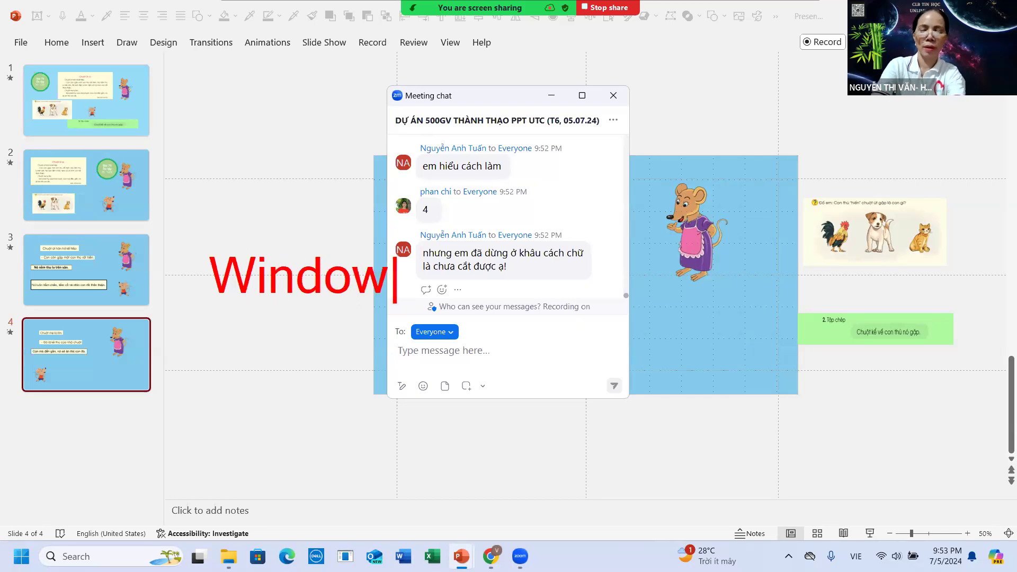
{"action": "type", "text": " +"}
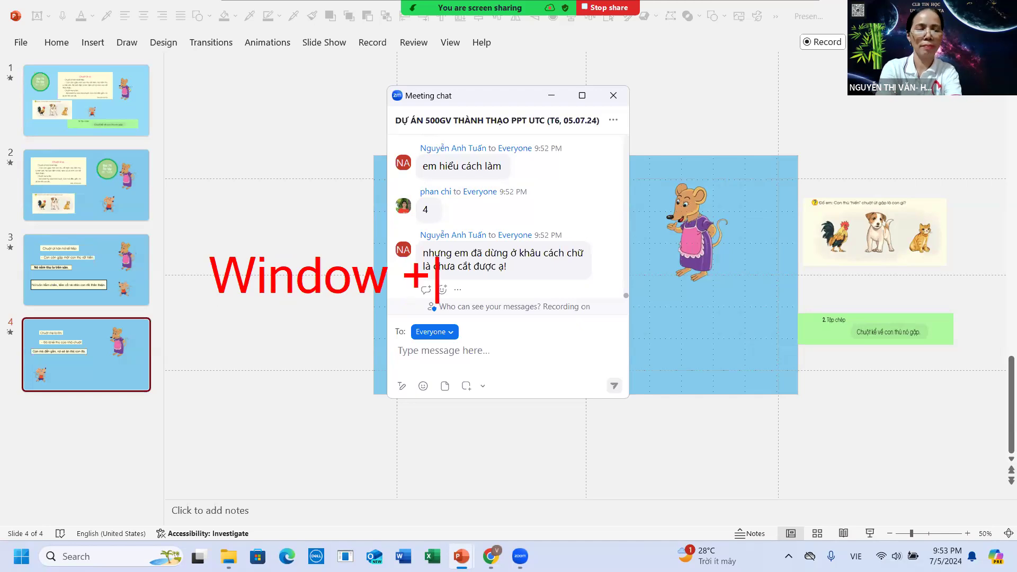
{"action": "type", "text": "Shi"}
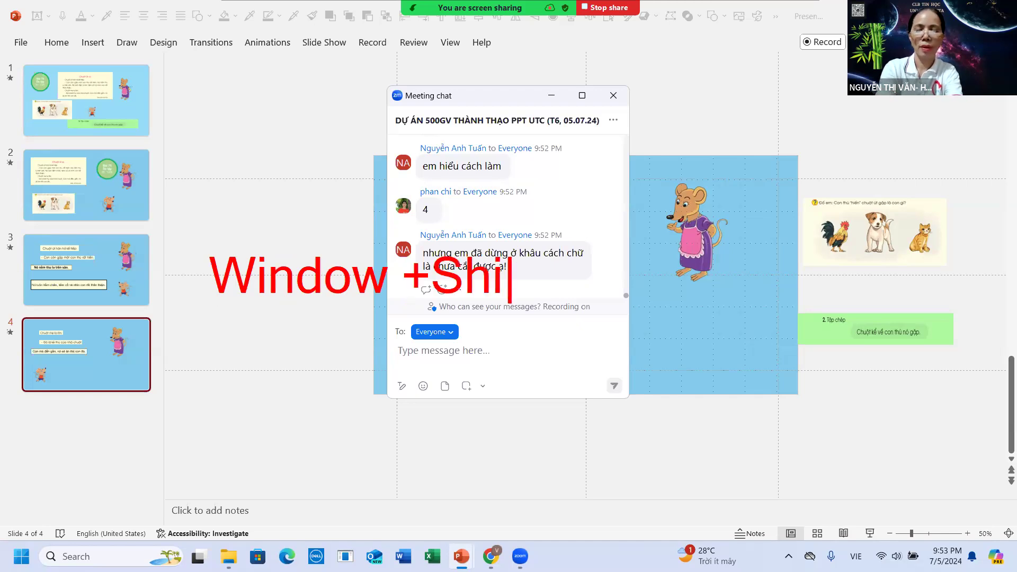
{"action": "type", "text": "f"}
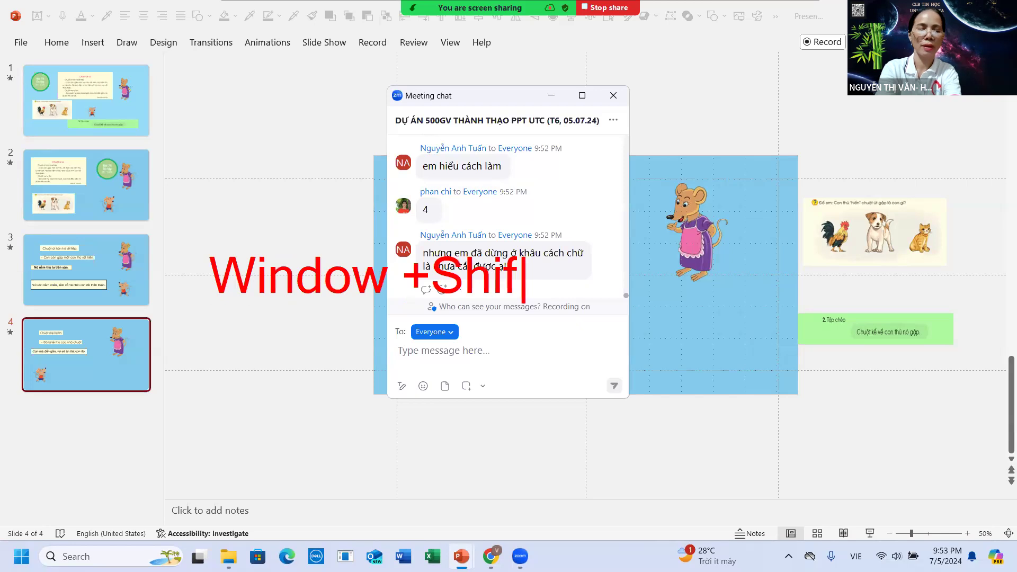
{"action": "type", "text": "+s"}
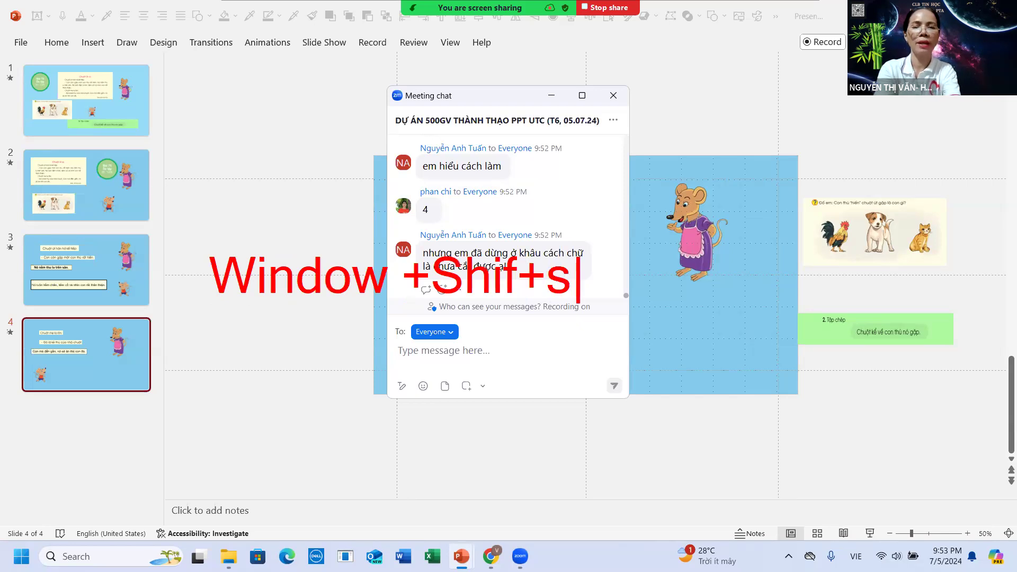